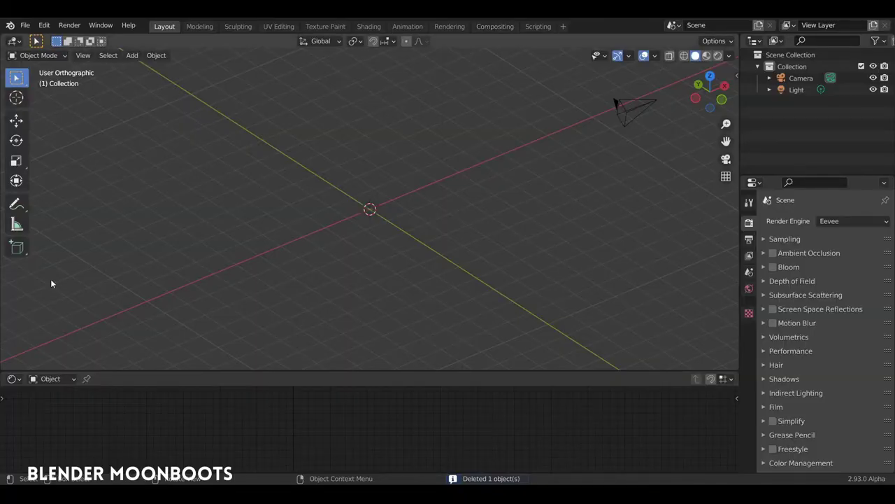
Step: Add a plane mesh at the origin and scale it up
{"action": "key", "text": "shift+a"}
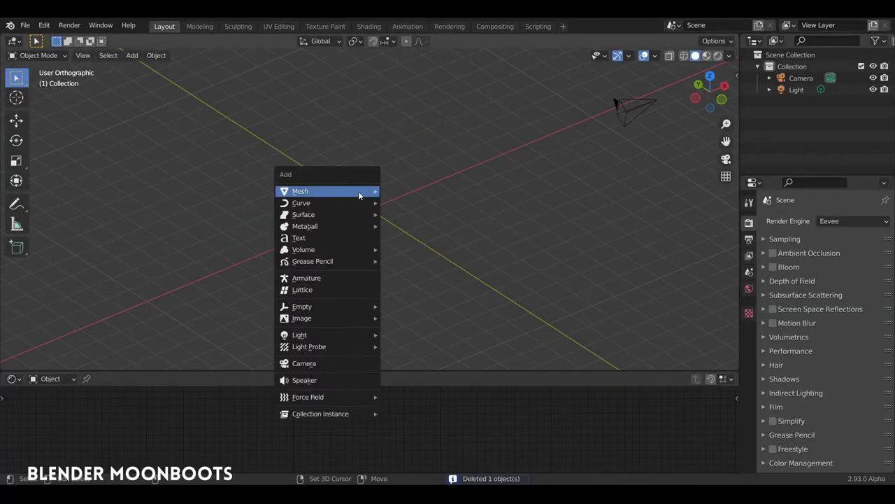
{"action": "left_click", "coordinate": [405, 191]}
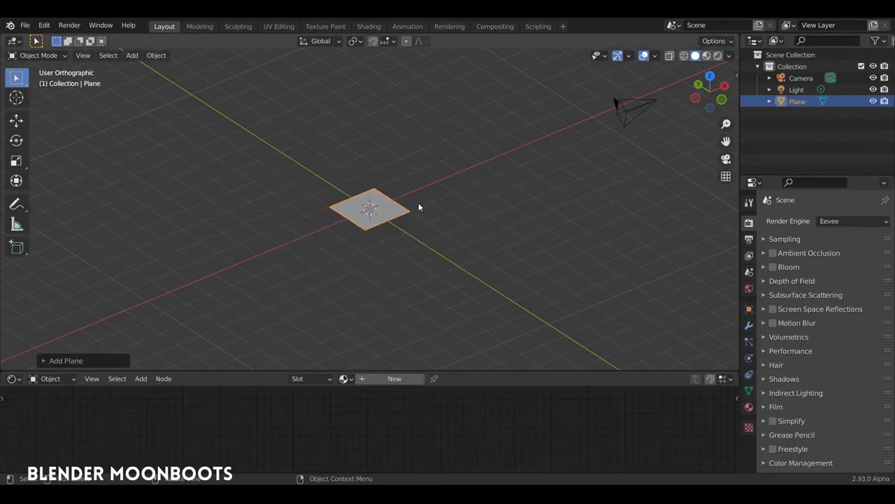
{"action": "key", "text": "s"}
{"action": "left_click", "coordinate": [489, 216]}
Step: Subdivide the plane in Edit Mode with 30 cuts, then return to Object Mode
{"action": "key", "text": "Tab"}
{"action": "right_click", "coordinate": [382, 191]}
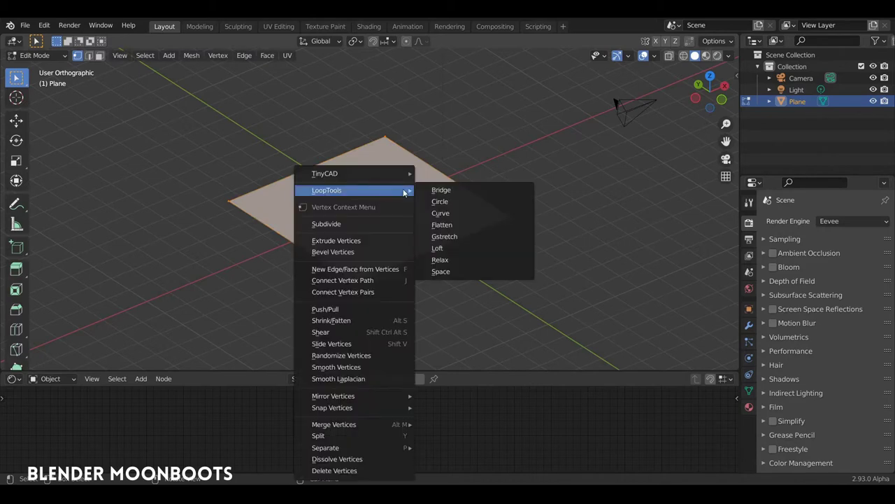
{"action": "key", "text": "Escape"}
{"action": "right_click", "coordinate": [373, 209]}
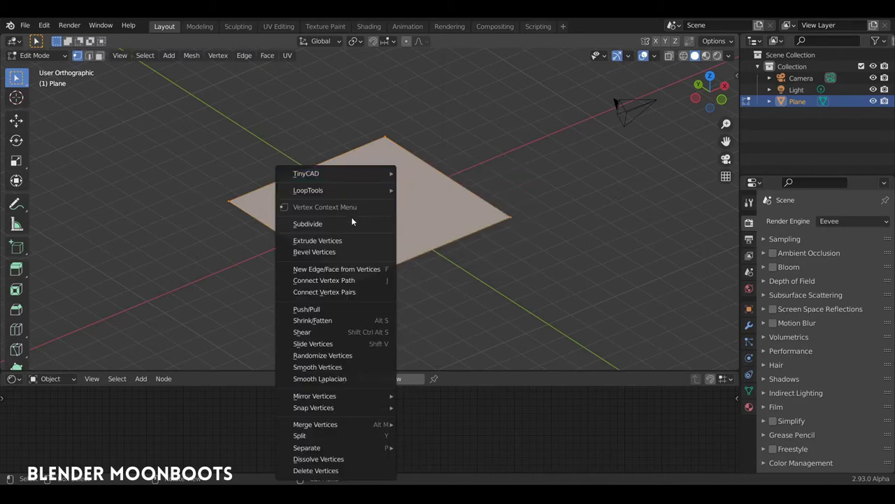
{"action": "left_click", "coordinate": [348, 223]}
{"action": "left_click", "coordinate": [91, 361]}
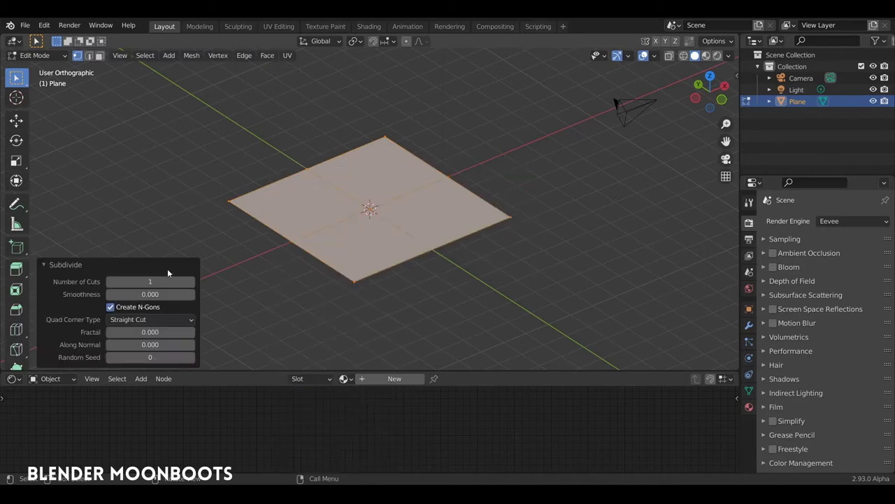
{"action": "left_click", "coordinate": [171, 281]}
{"action": "type", "text": "30"}
{"action": "middle_click_drag", "start_coordinate": [175, 267], "coordinate": [393, 193]}
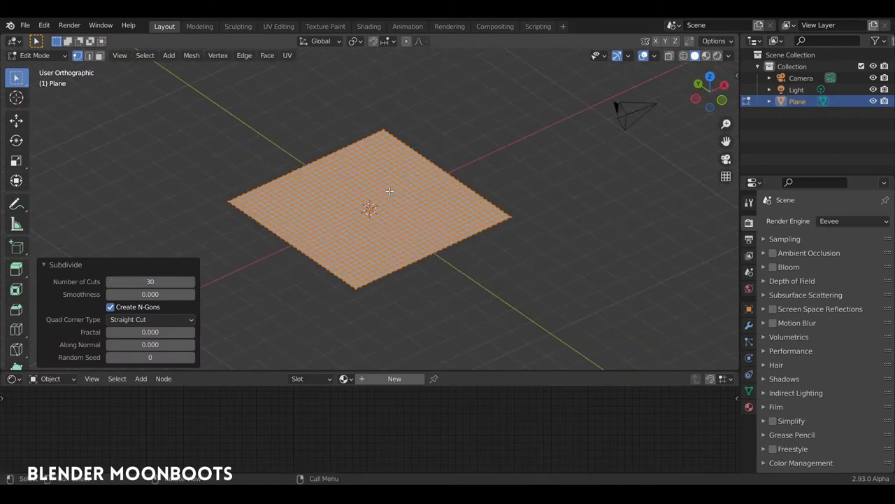
{"action": "key", "text": "Tab"}
{"action": "key", "text": "ctrl+Tab"}
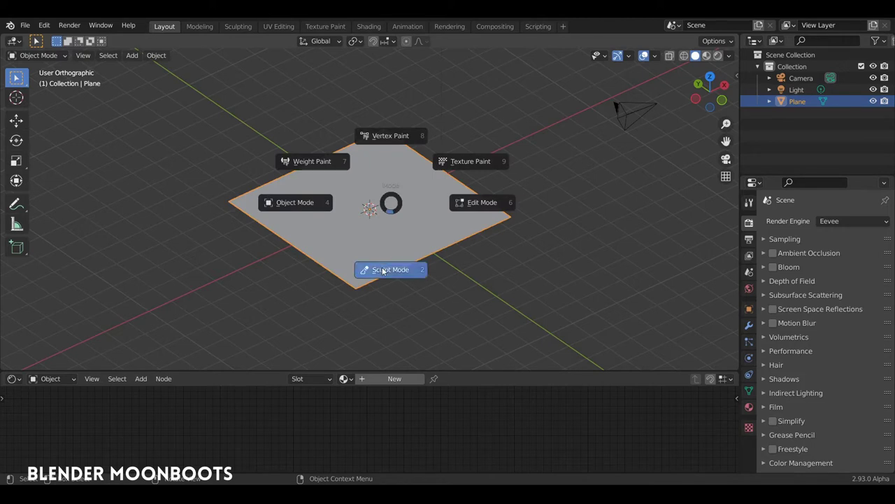
Step: In Sculpt Mode, draw grooves across the plane with the Draw brush to carve a valley
{"action": "left_click", "coordinate": [382, 270]}
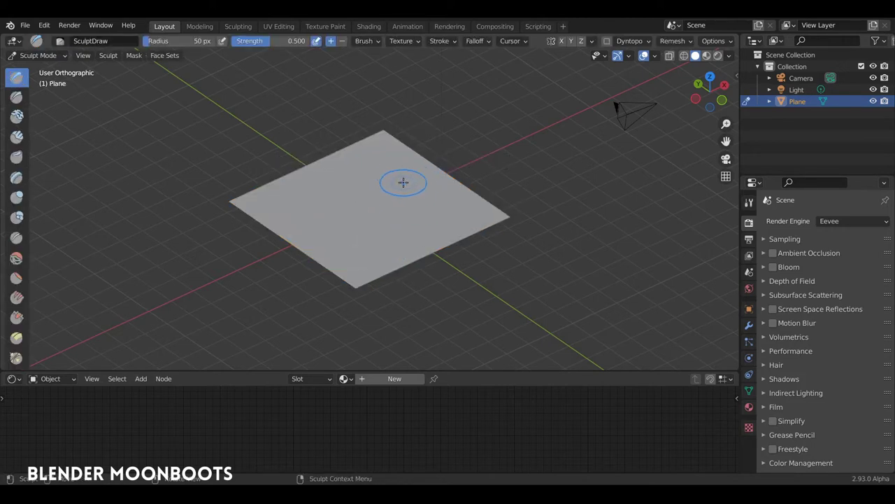
{"action": "left_click_drag", "start_coordinate": [329, 254], "coordinate": [398, 223]}
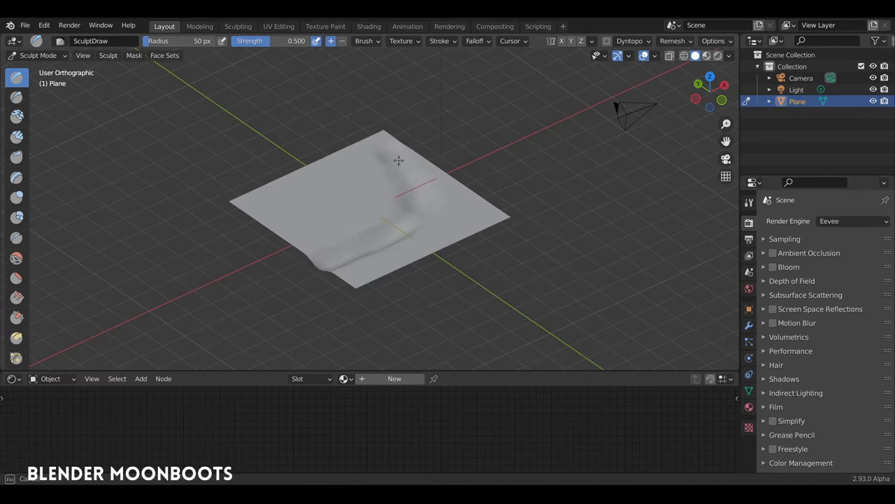
{"action": "left_click_drag", "start_coordinate": [399, 161], "coordinate": [395, 165]}
{"action": "left_click_drag", "start_coordinate": [320, 255], "coordinate": [375, 211]}
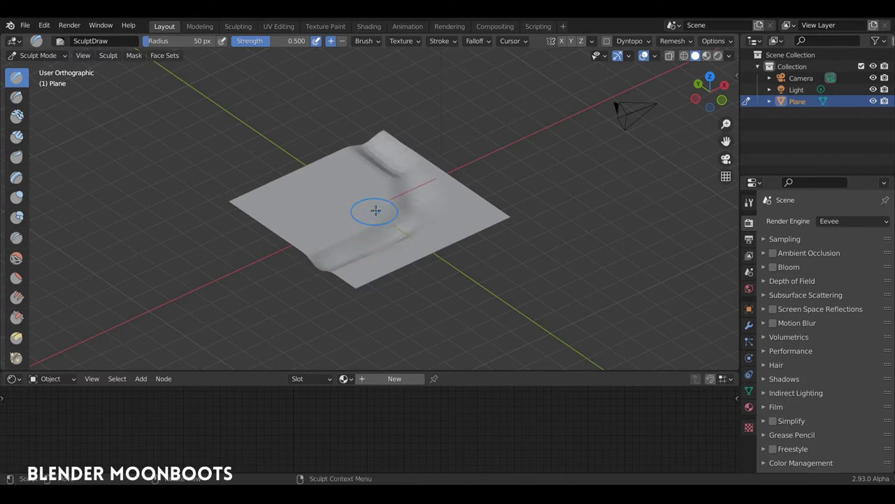
{"action": "mouse_move", "coordinate": [352, 139]}
{"action": "middle_mouse_down"}
{"action": "mouse_move", "coordinate": [530, 189]}
{"action": "mouse_move", "coordinate": [489, 161]}
{"action": "middle_mouse_up"}
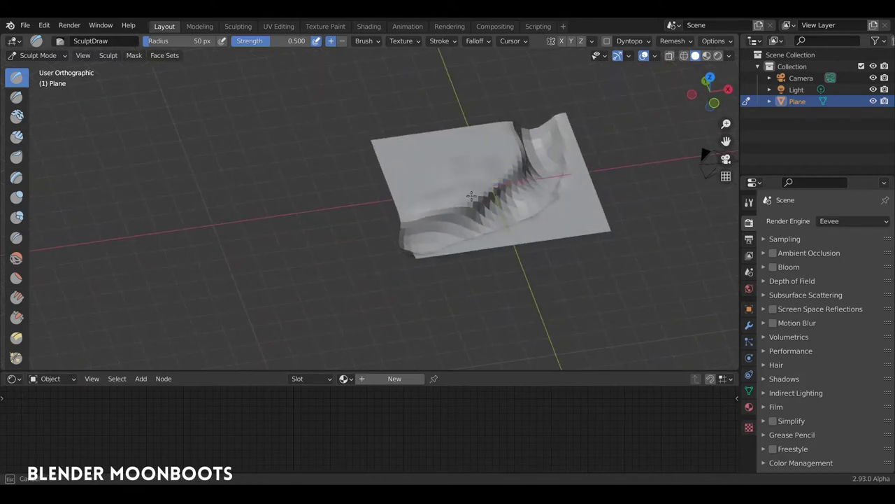
{"action": "middle_click_drag", "start_coordinate": [472, 197], "coordinate": [466, 160]}
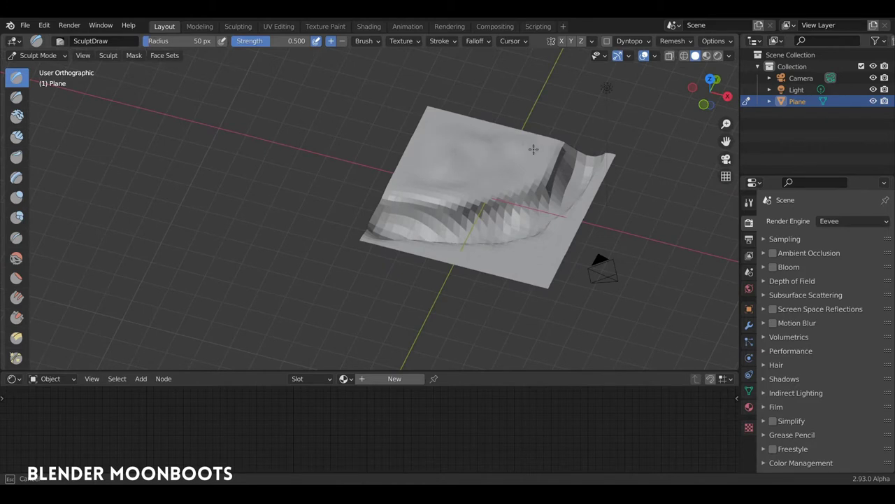
{"action": "mouse_move", "coordinate": [450, 168]}
{"action": "left_mouse_down"}
{"action": "mouse_move", "coordinate": [400, 189]}
{"action": "mouse_move", "coordinate": [446, 203]}
{"action": "left_mouse_up"}
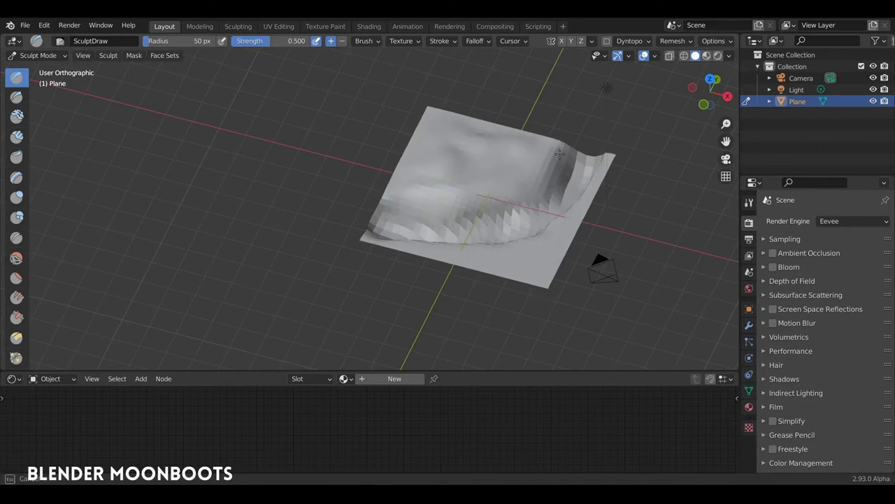
{"action": "middle_click_drag", "start_coordinate": [560, 137], "coordinate": [524, 109]}
{"action": "left_click_drag", "start_coordinate": [524, 108], "coordinate": [545, 168]}
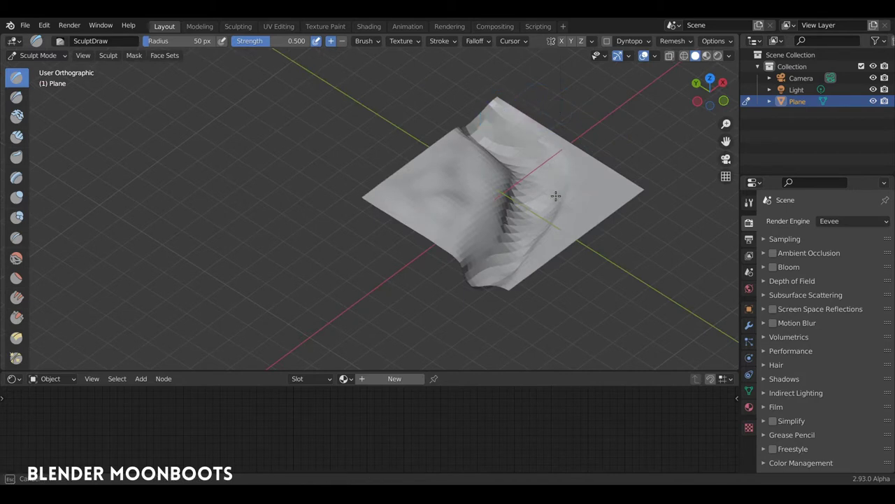
{"action": "middle_click_drag", "start_coordinate": [555, 196], "coordinate": [589, 207]}
{"action": "mouse_move", "coordinate": [605, 265]}
{"action": "middle_mouse_down"}
{"action": "mouse_move", "coordinate": [460, 149]}
{"action": "mouse_move", "coordinate": [489, 190]}
{"action": "middle_mouse_up"}
Step: Enlarge the brush radius to 83 px, return to Object Mode and shade the terrain smooth
{"action": "key", "text": "ctrl+Tab"}
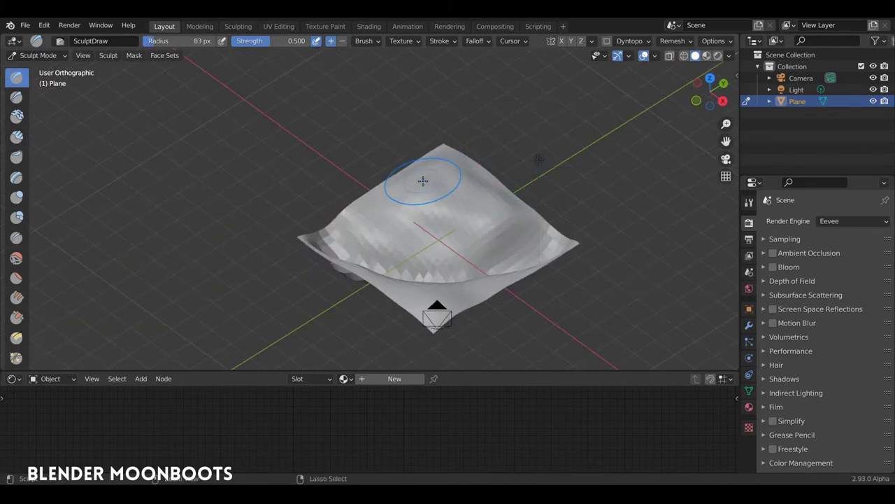
{"action": "key", "text": "ctrl+Tab"}
{"action": "left_click", "coordinate": [364, 180]}
{"action": "mouse_move", "coordinate": [363, 180]}
{"action": "middle_mouse_down"}
{"action": "mouse_move", "coordinate": [509, 199]}
{"action": "mouse_move", "coordinate": [459, 204]}
{"action": "mouse_move", "coordinate": [507, 208]}
{"action": "mouse_move", "coordinate": [469, 196]}
{"action": "mouse_move", "coordinate": [388, 224]}
{"action": "mouse_move", "coordinate": [293, 228]}
{"action": "middle_mouse_up"}
{"action": "right_click", "coordinate": [458, 203]}
{"action": "left_click", "coordinate": [451, 200]}
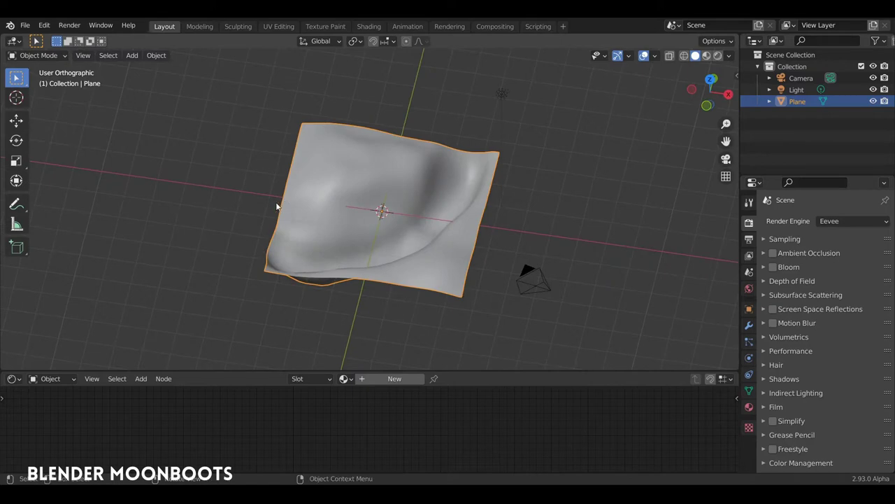
Step: Straighten the left border edge loop with S X 0 and nudge it slightly outward
{"action": "key", "text": "Tab"}
{"action": "left_click", "coordinate": [280, 194], "text": "alt"}
{"action": "middle_click_drag", "start_coordinate": [287, 189], "coordinate": [348, 221]}
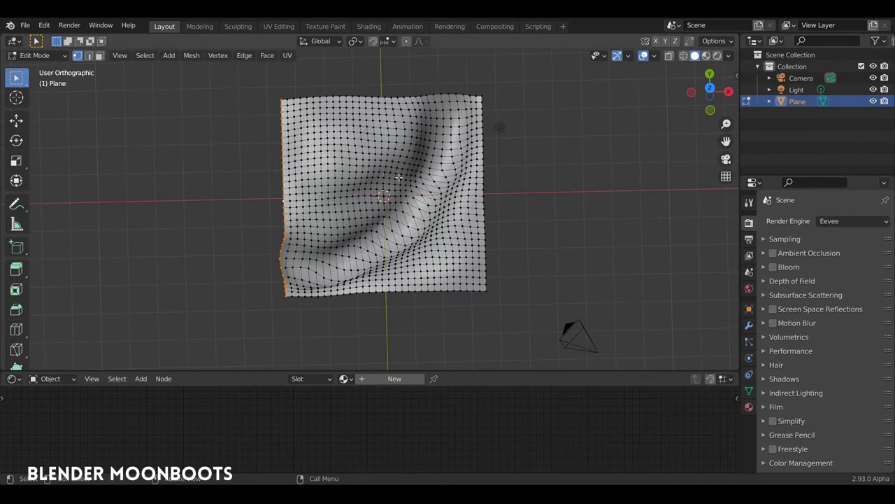
{"action": "key", "text": "s"}
{"action": "key", "text": "x"}
{"action": "key", "text": "0"}
{"action": "key", "text": "Return"}
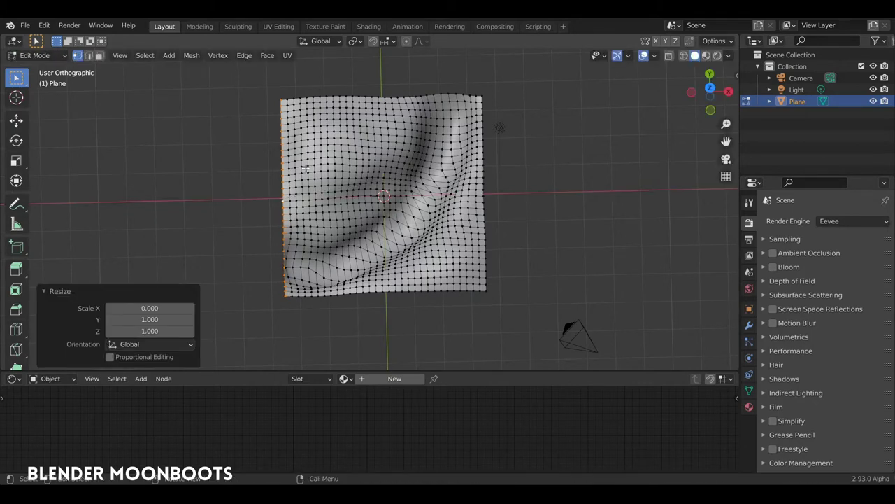
{"action": "key", "text": "shift+space"}
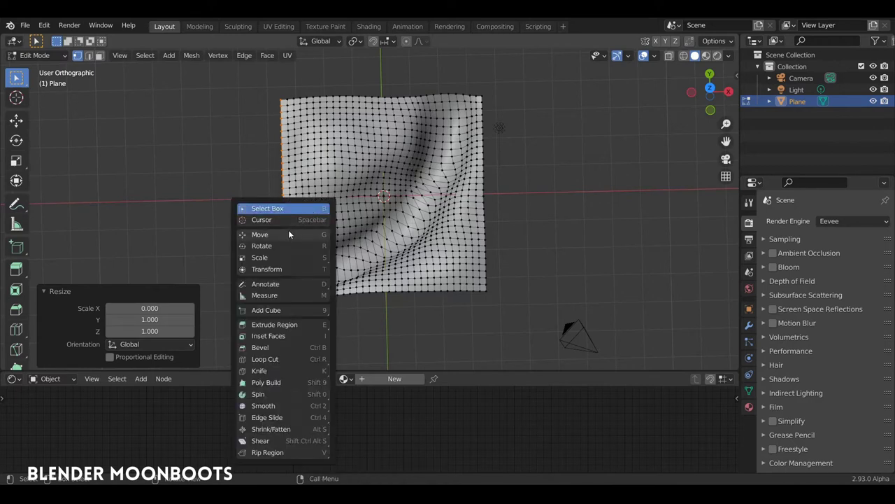
{"action": "left_click", "coordinate": [284, 232]}
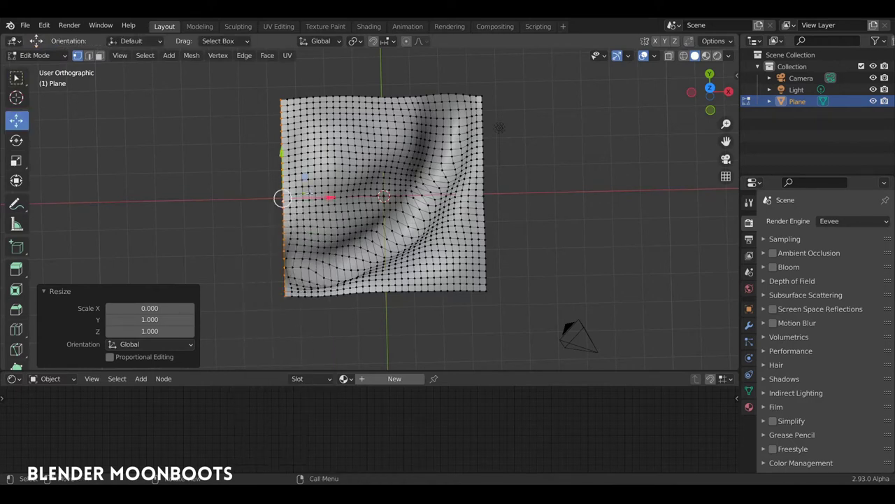
{"action": "left_click_drag", "start_coordinate": [328, 198], "coordinate": [316, 198]}
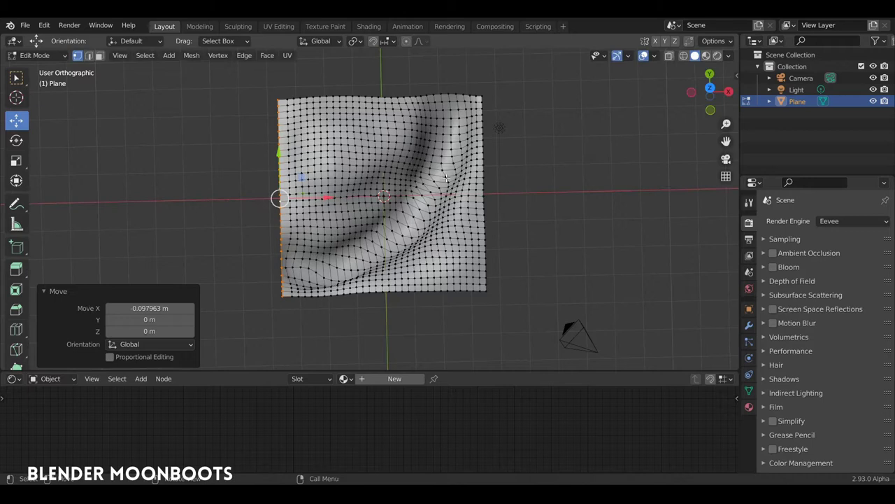
Step: Straighten the right border edge loop with S X 0
{"action": "left_click", "coordinate": [484, 174], "text": "alt"}
{"action": "key", "text": "s"}
{"action": "key", "text": "x"}
{"action": "key", "text": "0"}
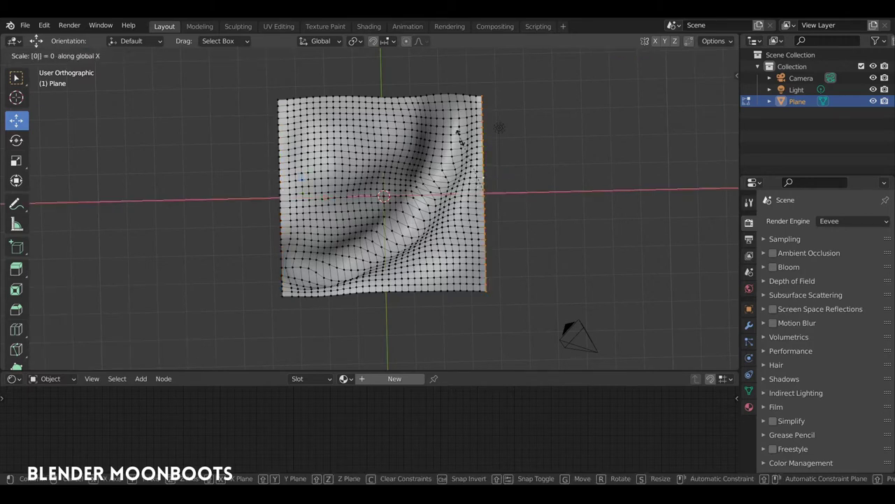
{"action": "key", "text": "Return"}
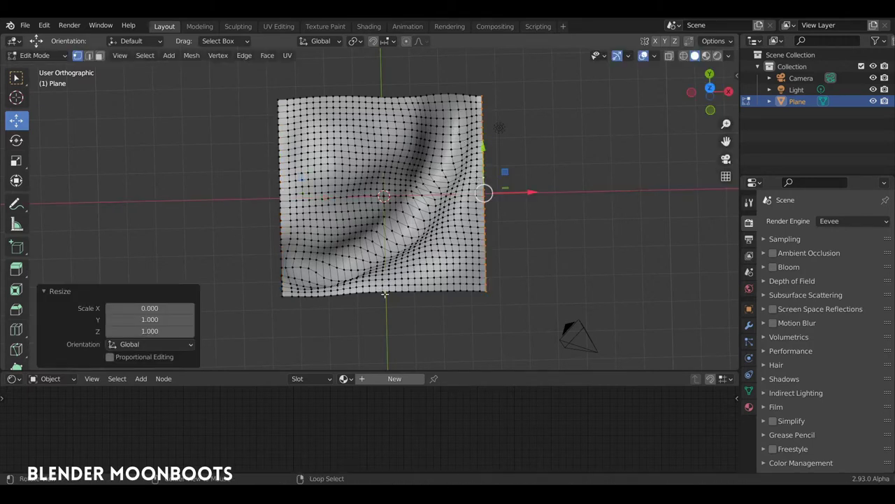
Step: Straighten the bottom and top border edge loops with S Y 0, then return to Object Mode
{"action": "left_click", "coordinate": [385, 294], "text": "alt"}
{"action": "key", "text": "s"}
{"action": "key", "text": "y"}
{"action": "key", "text": "0"}
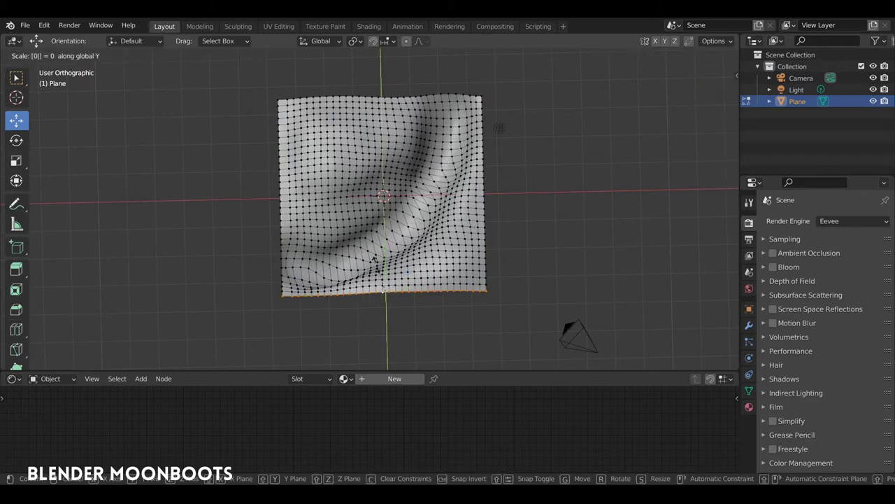
{"action": "key", "text": "Return"}
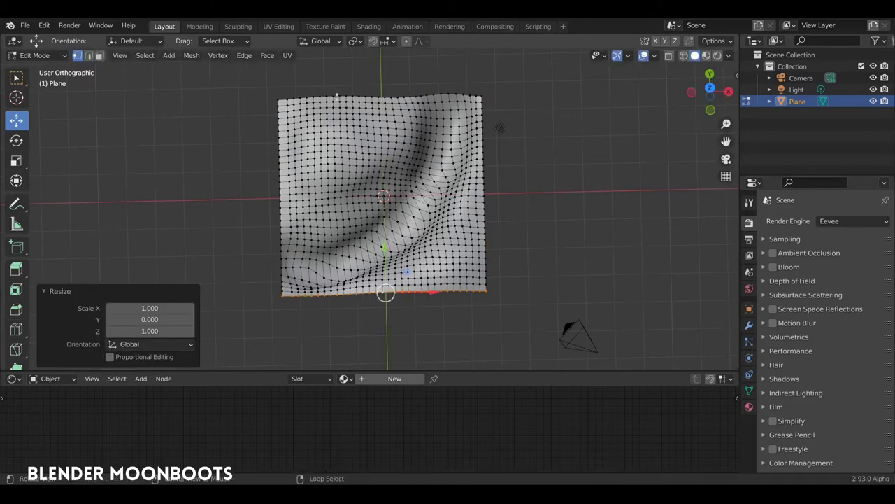
{"action": "left_click", "coordinate": [337, 96], "text": "alt"}
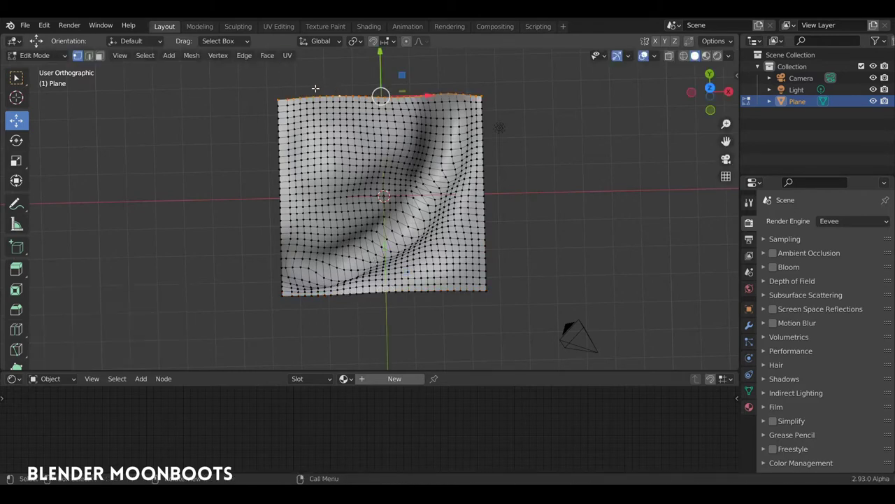
{"action": "key", "text": "s"}
{"action": "key", "text": "y"}
{"action": "key", "text": "0"}
{"action": "key", "text": "Return"}
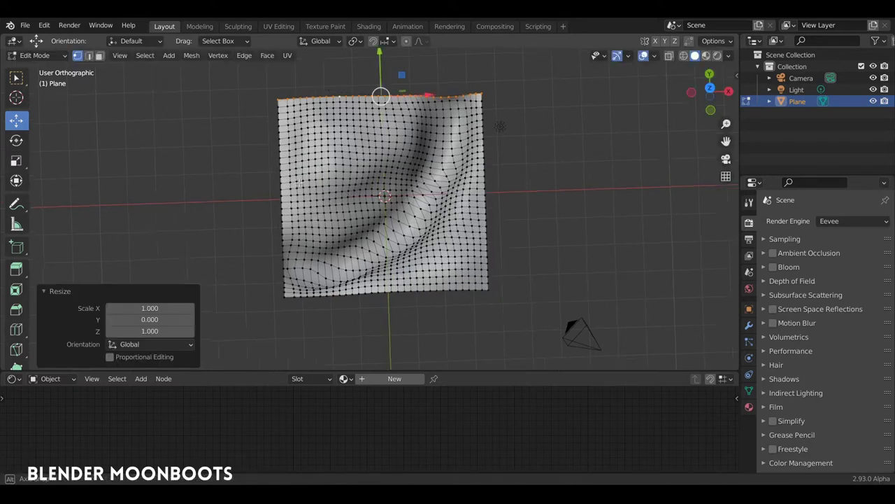
{"action": "mouse_move", "coordinate": [299, 182]}
{"action": "middle_mouse_down"}
{"action": "mouse_move", "coordinate": [335, 140]}
{"action": "mouse_move", "coordinate": [323, 193]}
{"action": "mouse_move", "coordinate": [400, 177]}
{"action": "mouse_move", "coordinate": [306, 175]}
{"action": "mouse_move", "coordinate": [344, 206]}
{"action": "mouse_move", "coordinate": [385, 208]}
{"action": "middle_mouse_up"}
{"action": "key", "text": "Tab"}
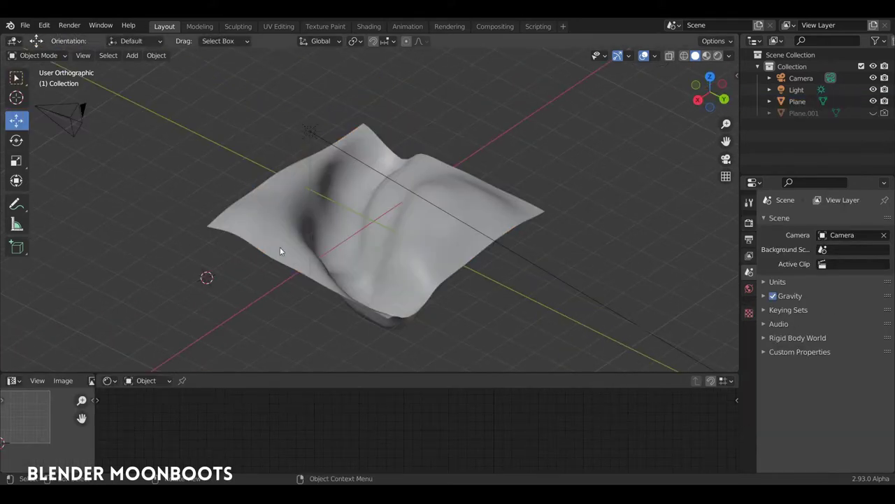
Step: Select the terrain and, in Edit Mode, move its boundary edges slightly down along Z
{"action": "left_click", "coordinate": [271, 249]}
{"action": "key", "text": "Tab"}
{"action": "middle_click_drag", "start_coordinate": [435, 217], "coordinate": [454, 317]}
{"action": "middle_click_drag", "start_coordinate": [424, 101], "coordinate": [527, 163]}
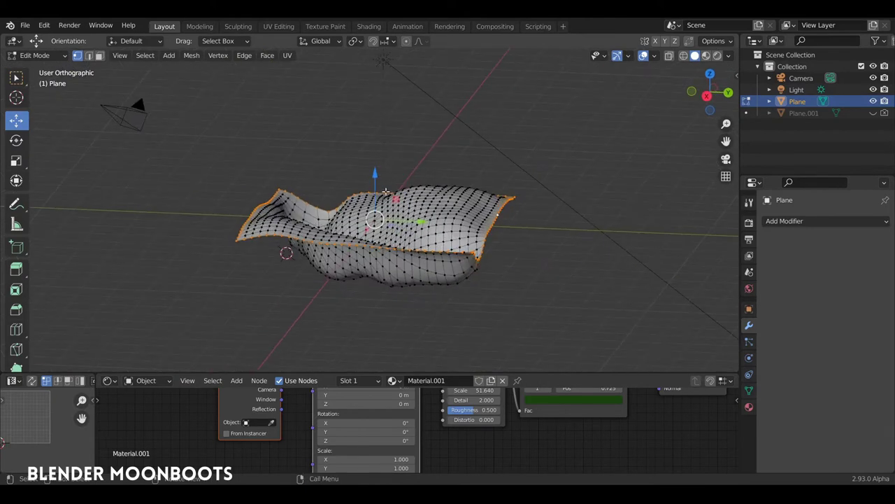
{"action": "key", "text": "g"}
{"action": "key", "text": "z"}
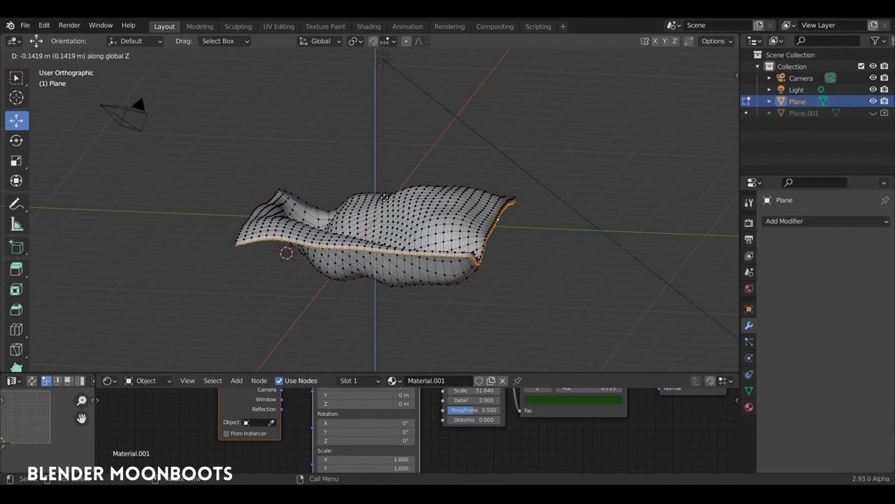
{"action": "left_click", "coordinate": [384, 198]}
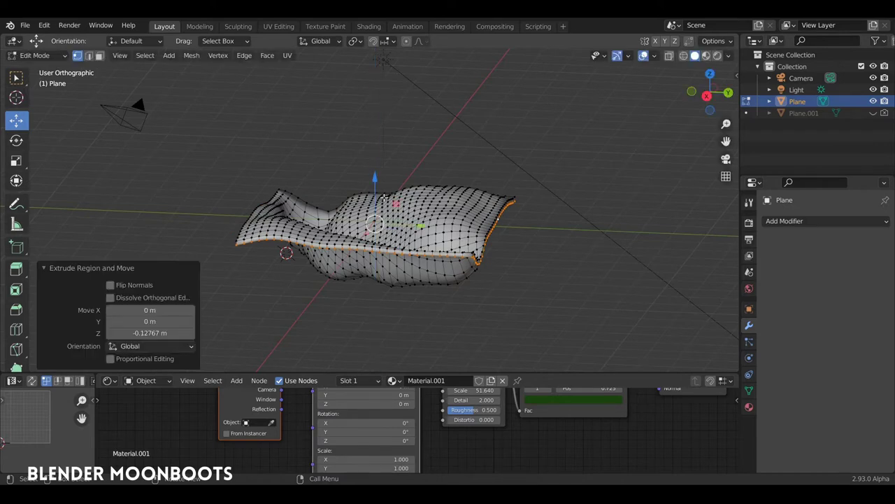
Step: Extrude the boundary down along Z into side walls and flatten the bottom with S Z 0
{"action": "key", "text": "e"}
{"action": "key", "text": "z"}
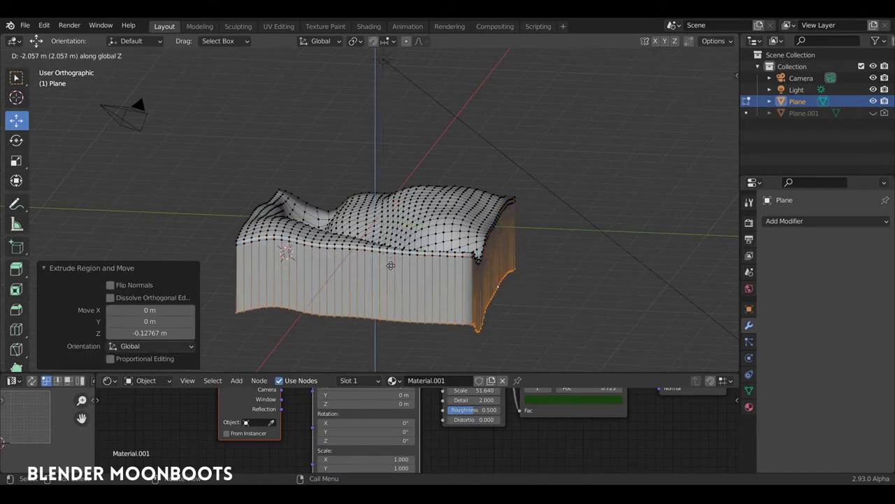
{"action": "left_click", "coordinate": [392, 269]}
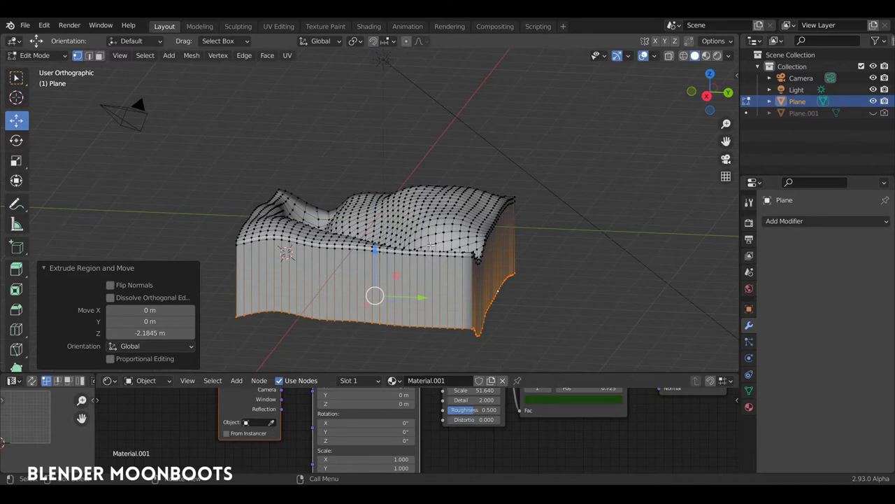
{"action": "key", "text": "s"}
{"action": "key", "text": "z"}
{"action": "key", "text": "0"}
{"action": "key", "text": "Return"}
Step: Shift the bottom edge loop along X and return to Object Mode
{"action": "middle_click_drag", "start_coordinate": [469, 222], "coordinate": [429, 217]}
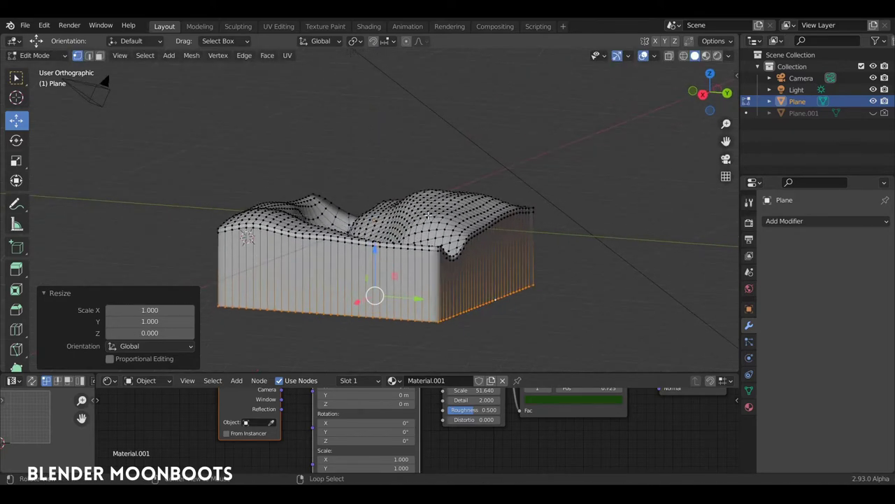
{"action": "key", "text": "g"}
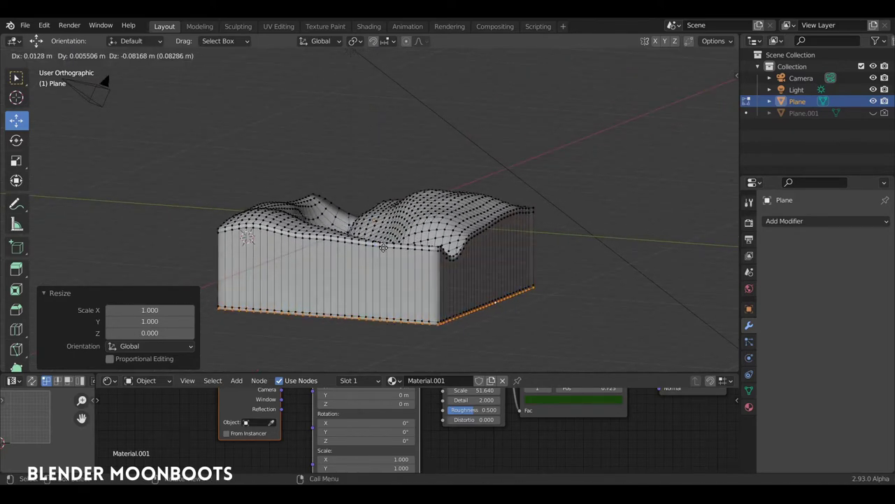
{"action": "key", "text": "x"}
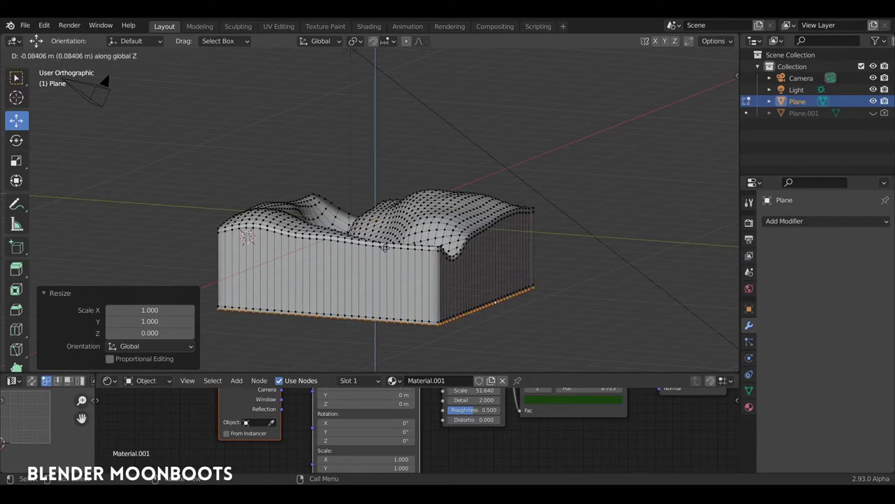
{"action": "left_click", "coordinate": [384, 249]}
{"action": "mouse_move", "coordinate": [384, 249]}
{"action": "middle_mouse_down"}
{"action": "mouse_move", "coordinate": [297, 251]}
{"action": "mouse_move", "coordinate": [425, 179]}
{"action": "mouse_move", "coordinate": [480, 266]}
{"action": "mouse_move", "coordinate": [453, 218]}
{"action": "middle_mouse_up"}
{"action": "key", "text": "Tab"}
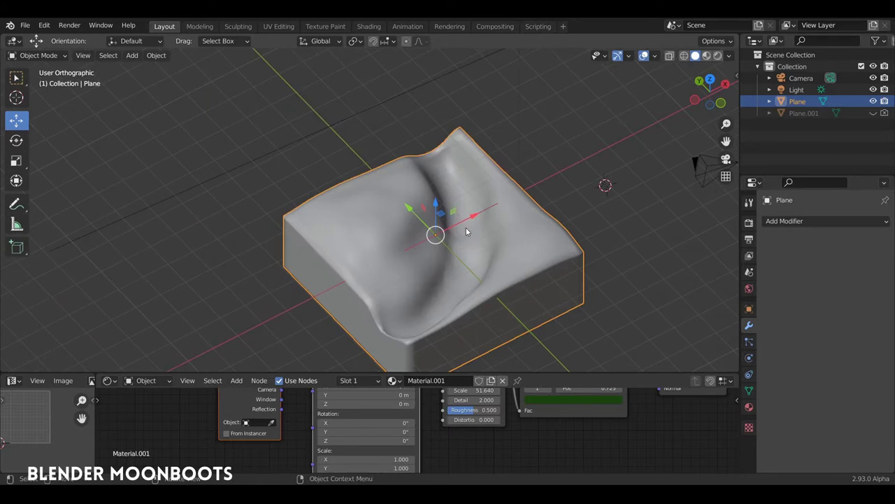
Step: Add a new plane and move it onto the terrain block near its corner
{"action": "key", "text": "shift+a"}
{"action": "left_click", "coordinate": [567, 230]}
{"action": "middle_click_drag", "start_coordinate": [529, 218], "coordinate": [666, 186]}
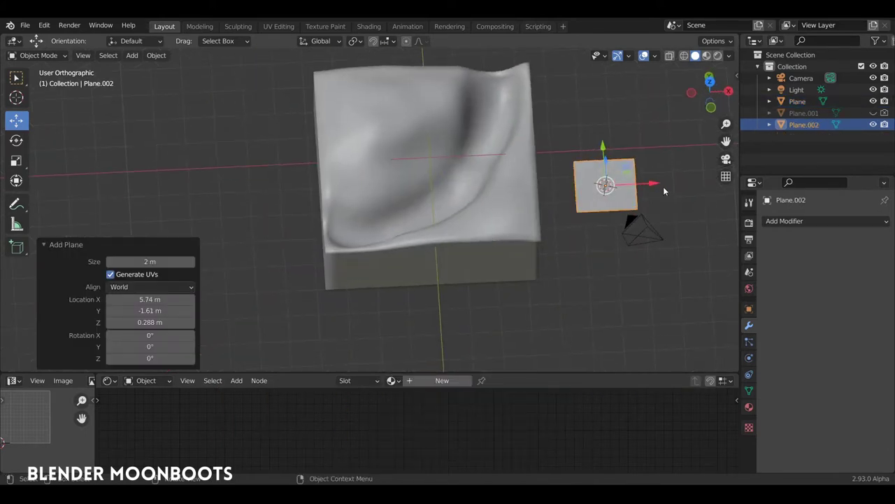
{"action": "key", "text": "g"}
{"action": "left_click", "coordinate": [461, 186]}
{"action": "mouse_move", "coordinate": [462, 186]}
{"action": "middle_mouse_down"}
{"action": "mouse_move", "coordinate": [429, 181]}
{"action": "mouse_move", "coordinate": [419, 203]}
{"action": "mouse_move", "coordinate": [426, 209]}
{"action": "middle_mouse_up"}
{"action": "key", "text": "g"}
{"action": "left_click", "coordinate": [429, 180]}
{"action": "key", "text": "g"}
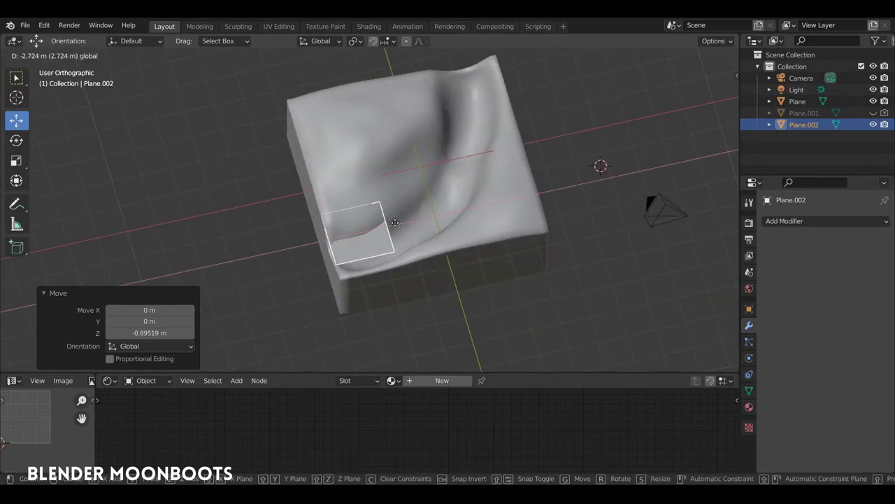
{"action": "left_click", "coordinate": [417, 228]}
Step: In top view, position the plane at the block's lower-left corner
{"action": "key", "text": "KP_7"}
{"action": "key", "text": "g"}
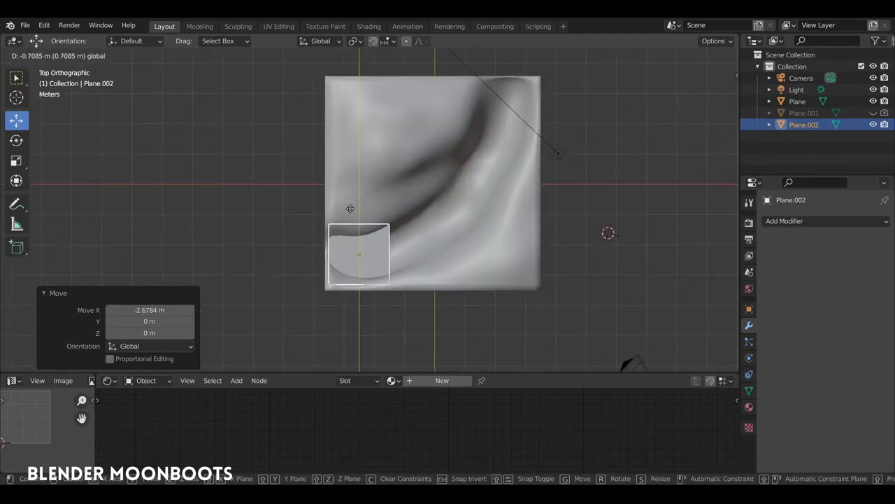
{"action": "left_click", "coordinate": [375, 228]}
{"action": "key", "text": "g"}
{"action": "key", "text": "x"}
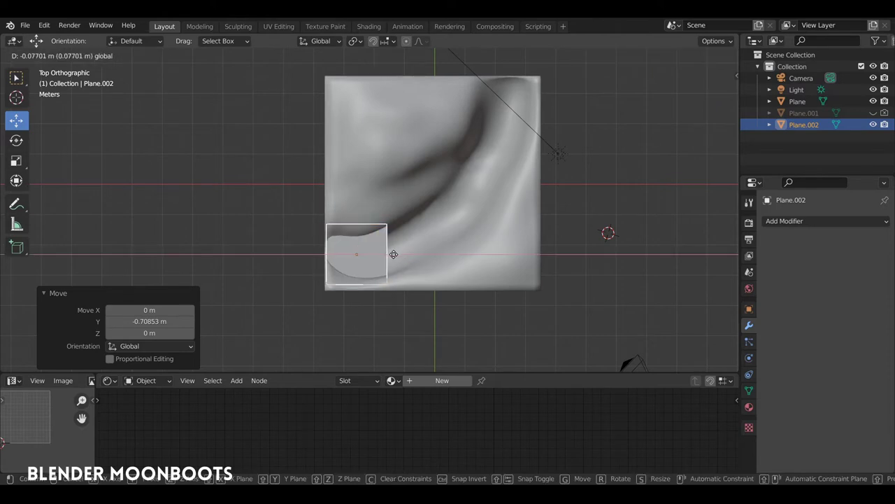
{"action": "left_click", "coordinate": [393, 243]}
Step: With X-ray on, rotate and extrude the plane's right edge into the first valley section
{"action": "key", "text": "Tab"}
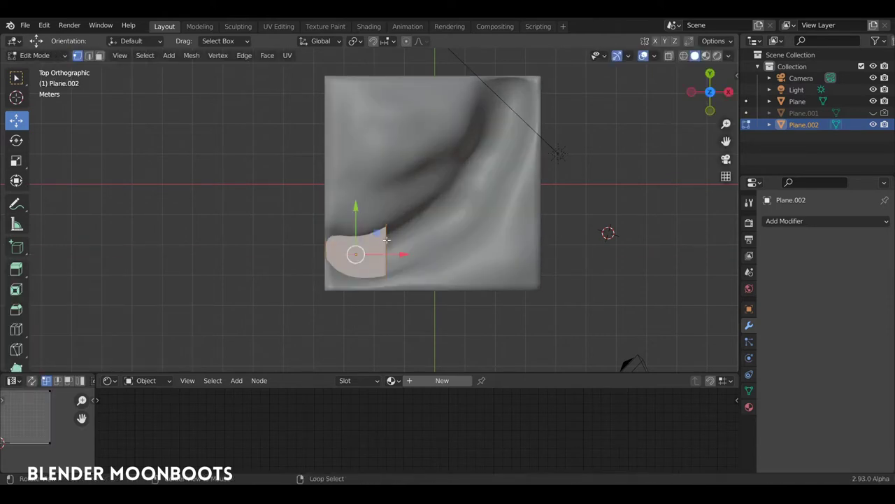
{"action": "left_click", "coordinate": [386, 242]}
{"action": "key", "text": "alt+z"}
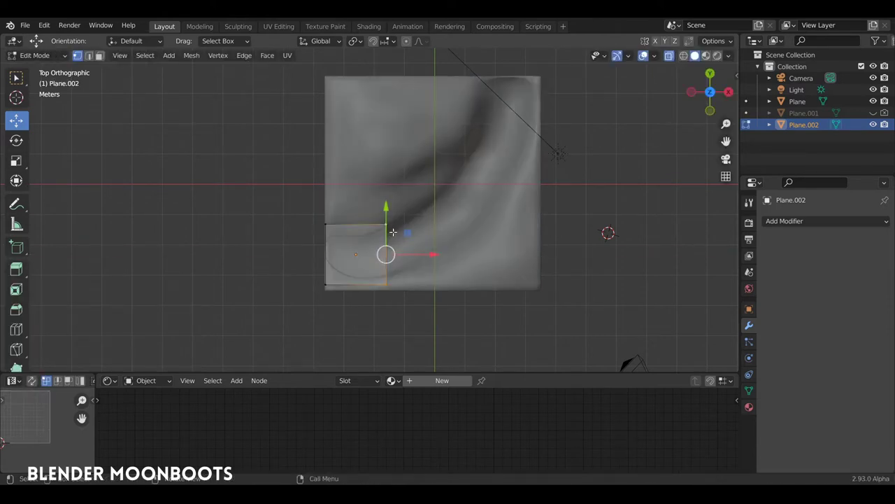
{"action": "key", "text": "r"}
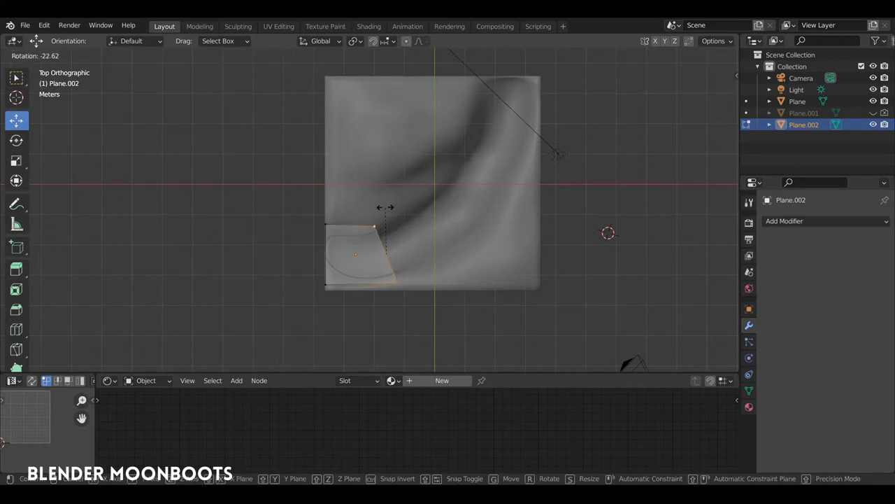
{"action": "left_click", "coordinate": [383, 206]}
{"action": "key", "text": "e"}
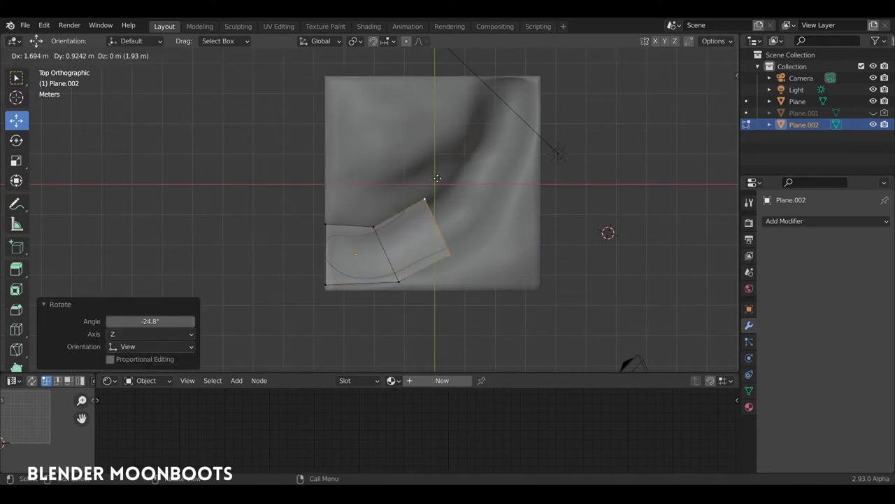
{"action": "left_click", "coordinate": [434, 179]}
{"action": "key", "text": "r"}
{"action": "left_click", "coordinate": [411, 166]}
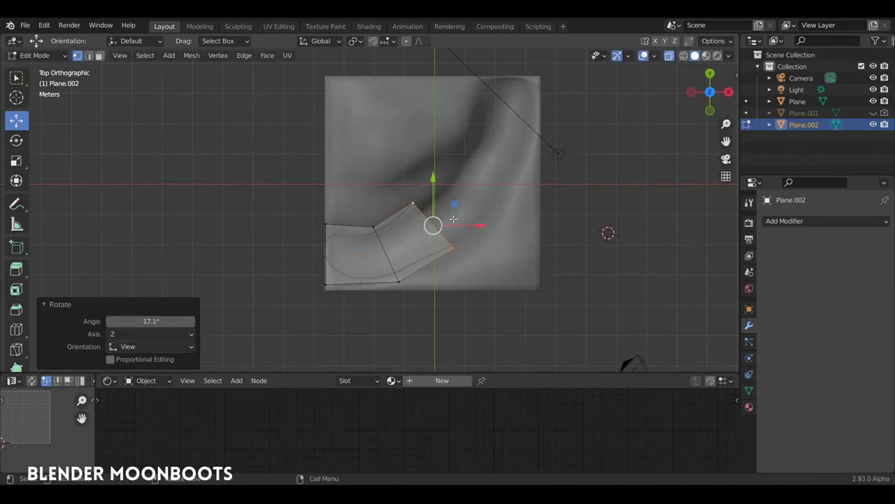
Step: Extend the strip further up the valley, rotating the end by -17.7° and widening it
{"action": "key", "text": "g"}
{"action": "left_click", "coordinate": [496, 186]}
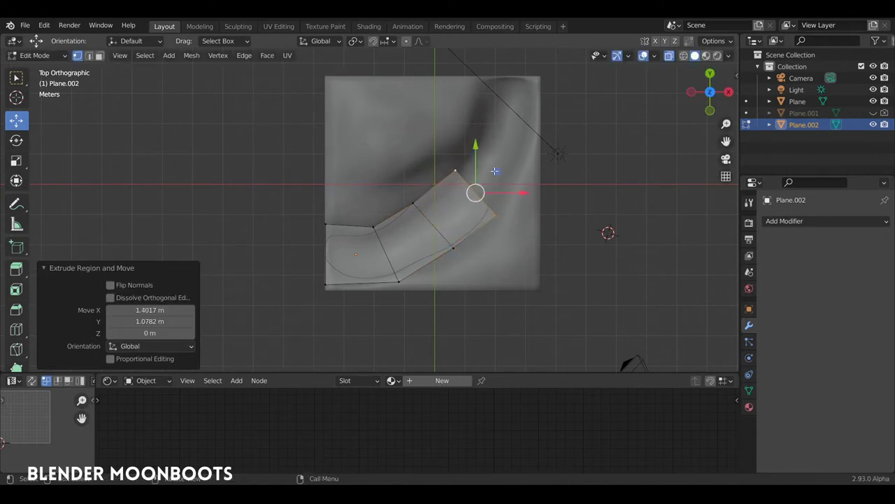
{"action": "key", "text": "r"}
{"action": "left_click", "coordinate": [463, 144]}
{"action": "key", "text": "e"}
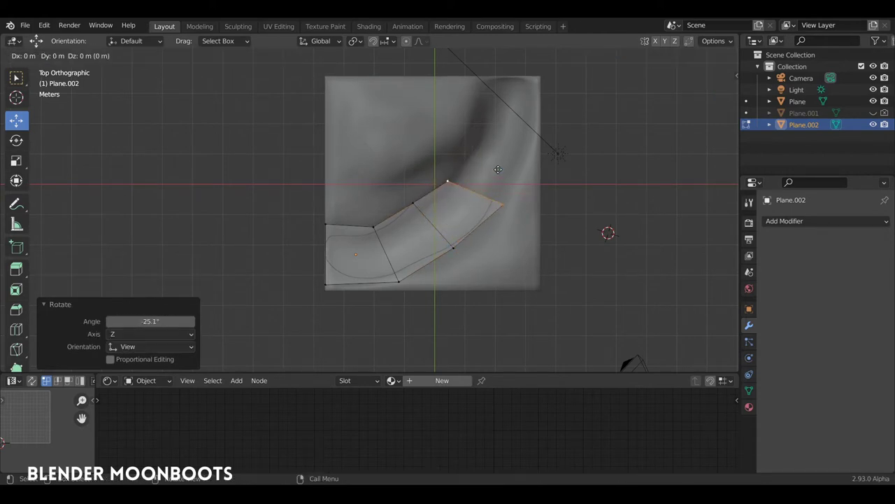
{"action": "left_click", "coordinate": [532, 125]}
{"action": "key", "text": "r"}
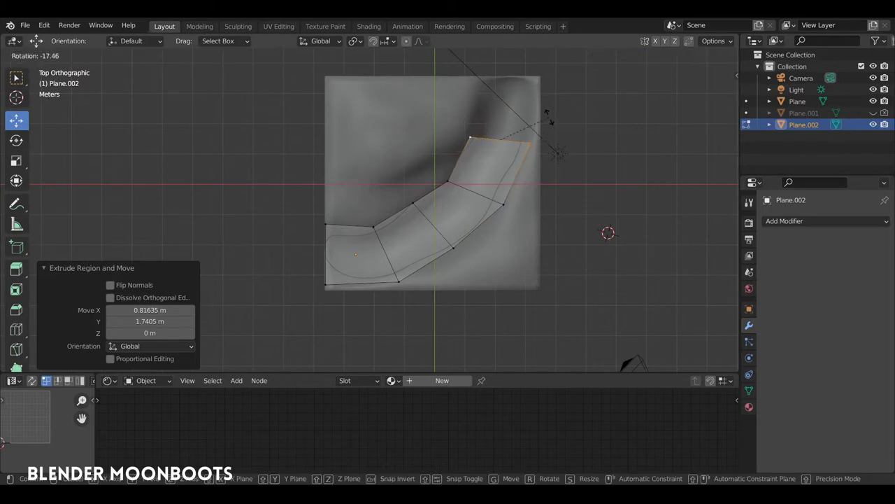
{"action": "left_click", "coordinate": [549, 118]}
{"action": "key", "text": "s"}
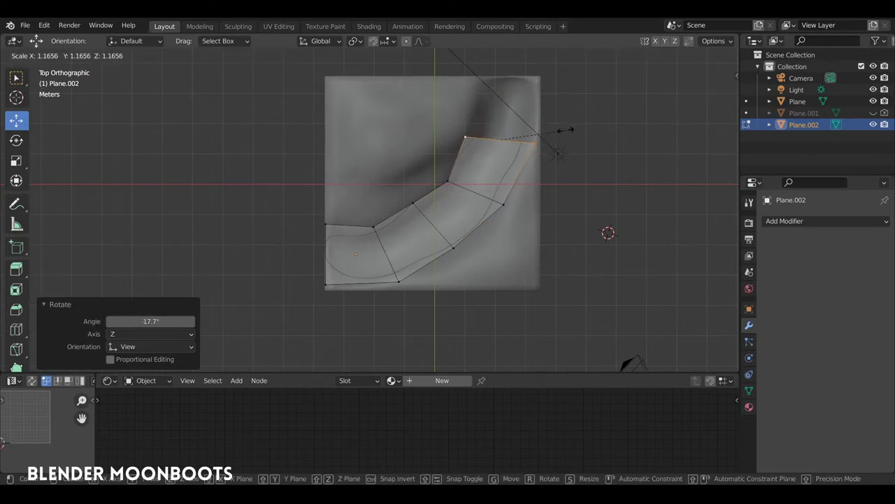
{"action": "left_click", "coordinate": [567, 129]}
Step: Widen the middle and lower cross edges of the river strip
{"action": "left_click", "coordinate": [468, 191]}
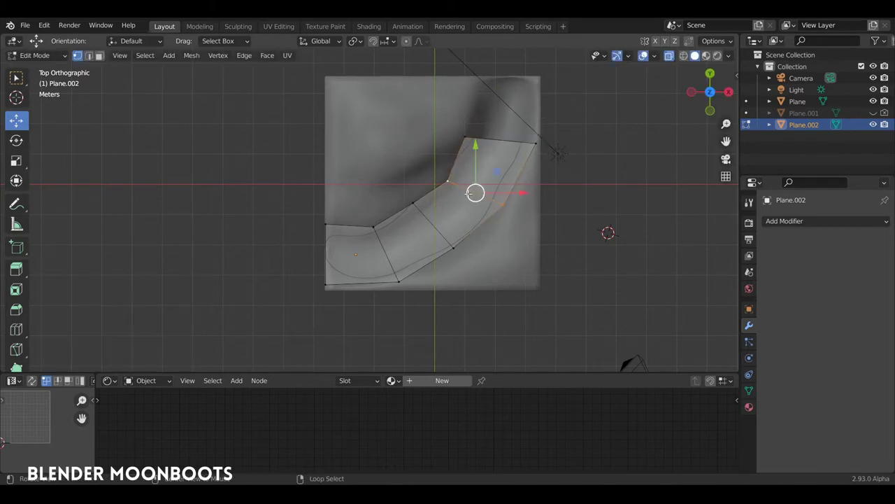
{"action": "key", "text": "s"}
{"action": "left_click", "coordinate": [505, 216]}
{"action": "left_click", "coordinate": [432, 223]}
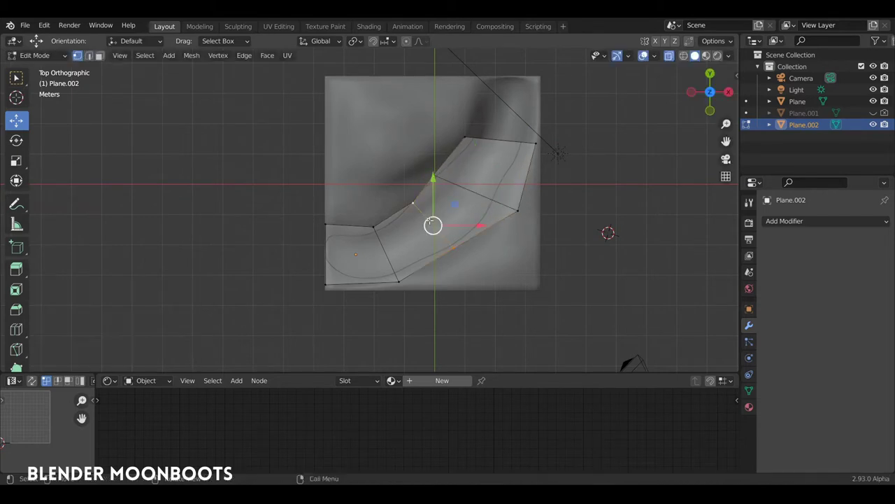
{"action": "key", "text": "s"}
{"action": "left_click", "coordinate": [432, 223]}
{"action": "mouse_move", "coordinate": [432, 222]}
{"action": "middle_mouse_down"}
{"action": "mouse_move", "coordinate": [427, 135]}
{"action": "mouse_move", "coordinate": [376, 225]}
{"action": "middle_mouse_up"}
{"action": "left_click", "coordinate": [378, 231]}
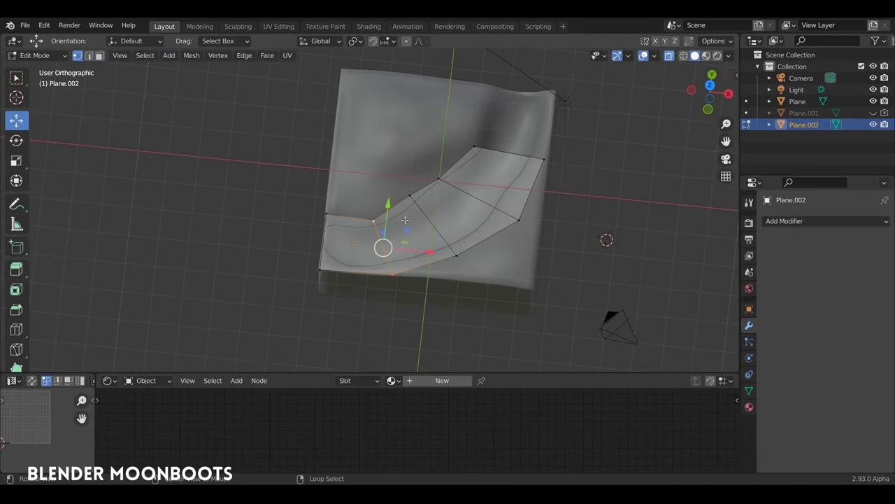
{"action": "right_click", "coordinate": [506, 156]}
Step: Extrude the top end edge along Y to the block's edge and align it there
{"action": "left_click", "coordinate": [520, 154], "text": "alt"}
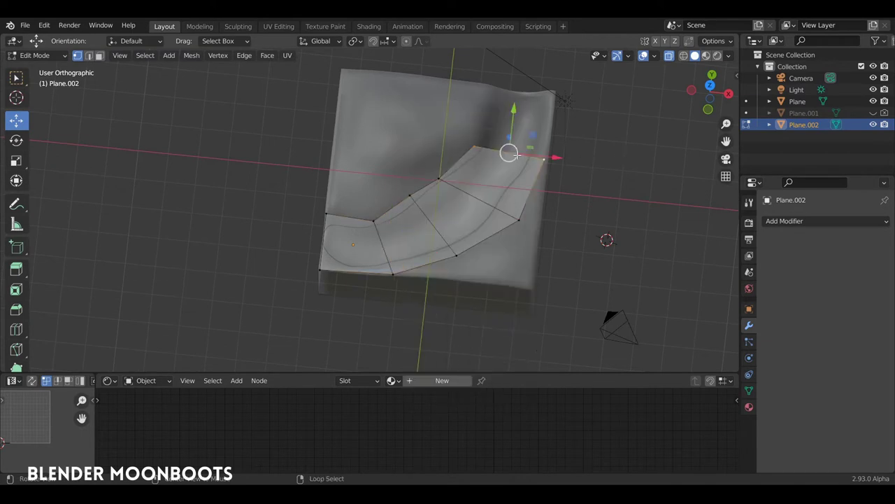
{"action": "key", "text": "KP_7"}
{"action": "key", "text": "e"}
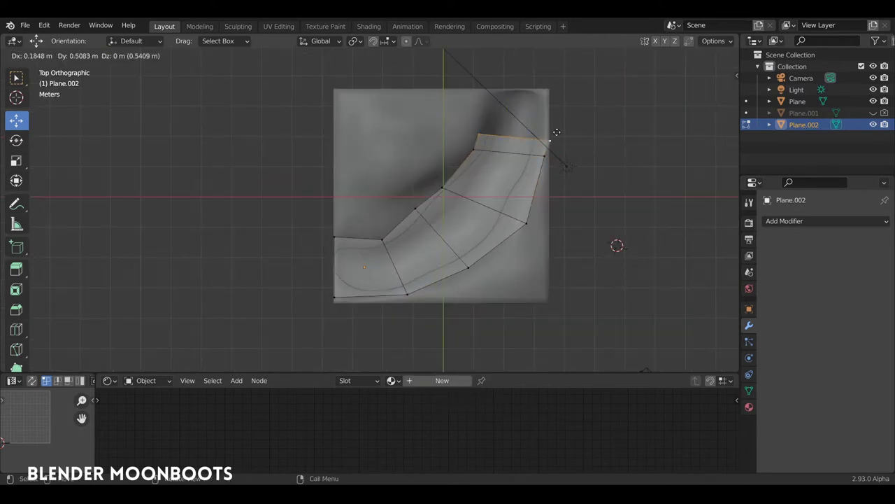
{"action": "key", "text": "y"}
{"action": "left_click", "coordinate": [559, 95]}
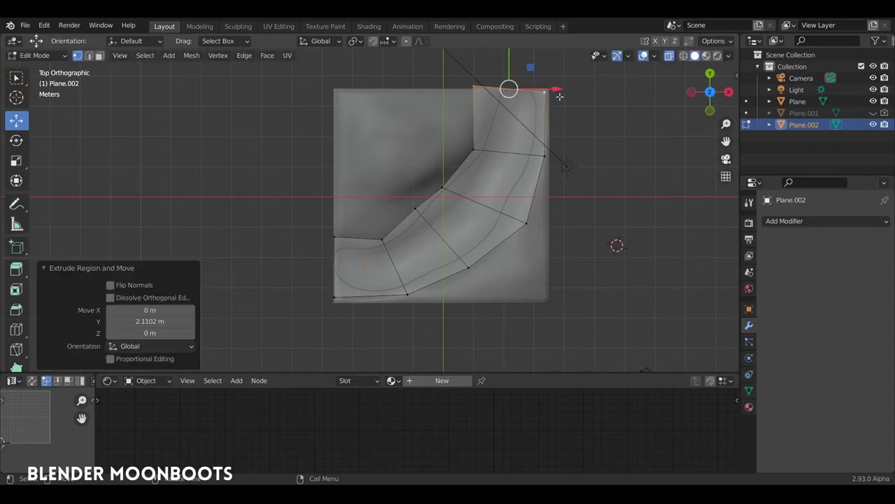
{"action": "key", "text": "r"}
{"action": "left_click", "coordinate": [561, 91]}
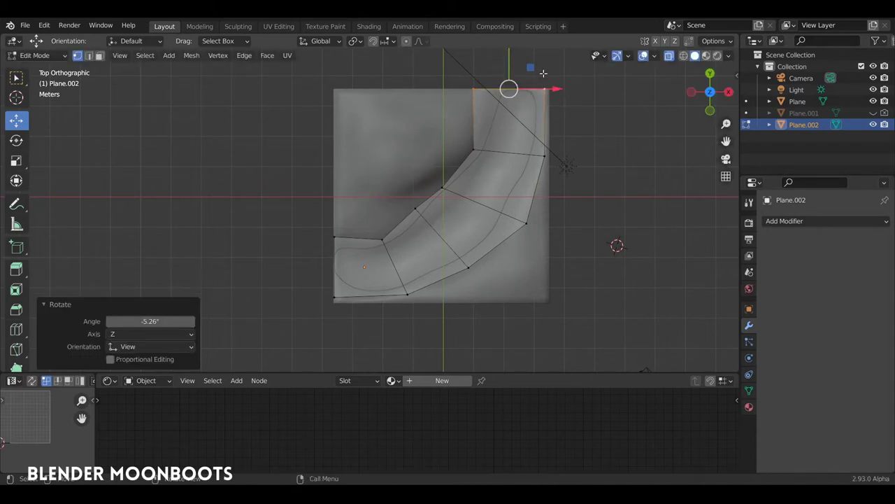
{"action": "key", "text": "s"}
{"action": "key", "text": "y"}
{"action": "key", "text": "Return"}
Step: Extrude the river strip's faces downward into a thick channel mesh
{"action": "mouse_move", "coordinate": [543, 72]}
{"action": "middle_mouse_down"}
{"action": "mouse_move", "coordinate": [479, 198]}
{"action": "mouse_move", "coordinate": [572, 181]}
{"action": "mouse_move", "coordinate": [541, 206]}
{"action": "middle_mouse_up"}
{"action": "key", "text": "e"}
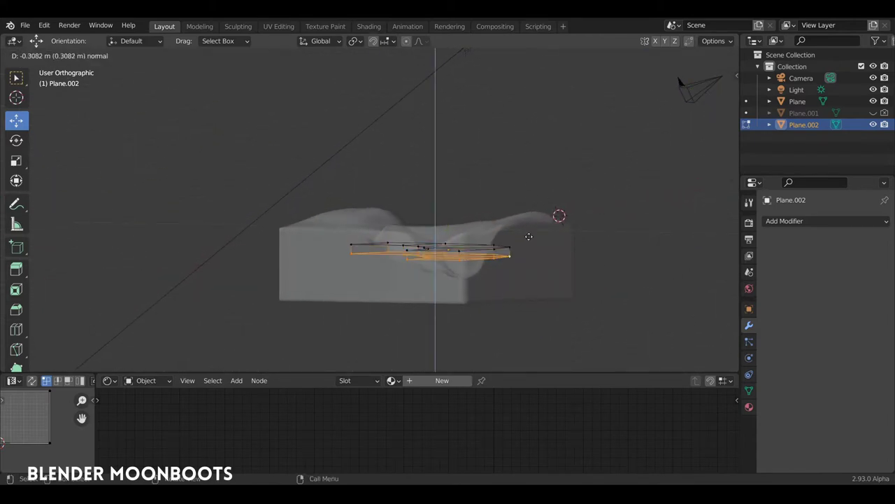
{"action": "left_click", "coordinate": [520, 267]}
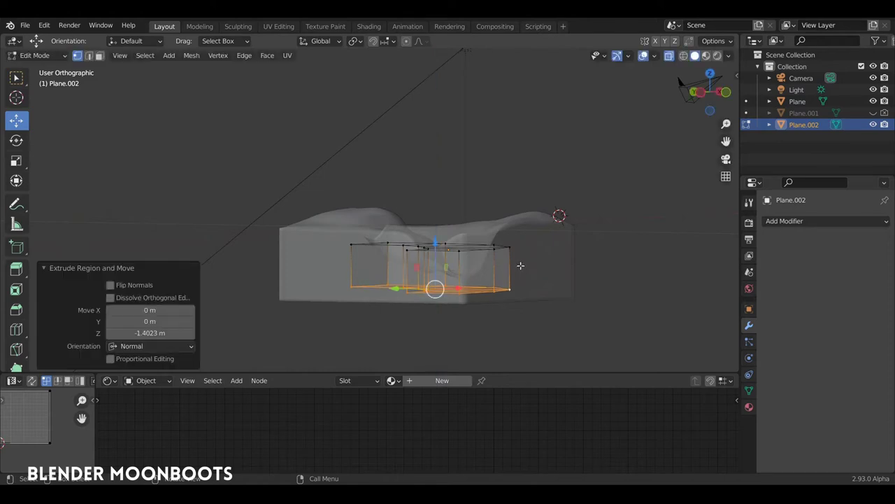
{"action": "mouse_move", "coordinate": [520, 267]}
{"action": "middle_mouse_down"}
{"action": "mouse_move", "coordinate": [389, 237]}
{"action": "mouse_move", "coordinate": [376, 249]}
{"action": "mouse_move", "coordinate": [514, 223]}
{"action": "mouse_move", "coordinate": [523, 210]}
{"action": "mouse_move", "coordinate": [519, 183]}
{"action": "mouse_move", "coordinate": [498, 179]}
{"action": "middle_mouse_up"}
Step: Smooth the river mesh with a level-2 Subdivision modifier in Object Mode
{"action": "key", "text": "Tab"}
{"action": "key", "text": "Tab"}
{"action": "key", "text": "Tab"}
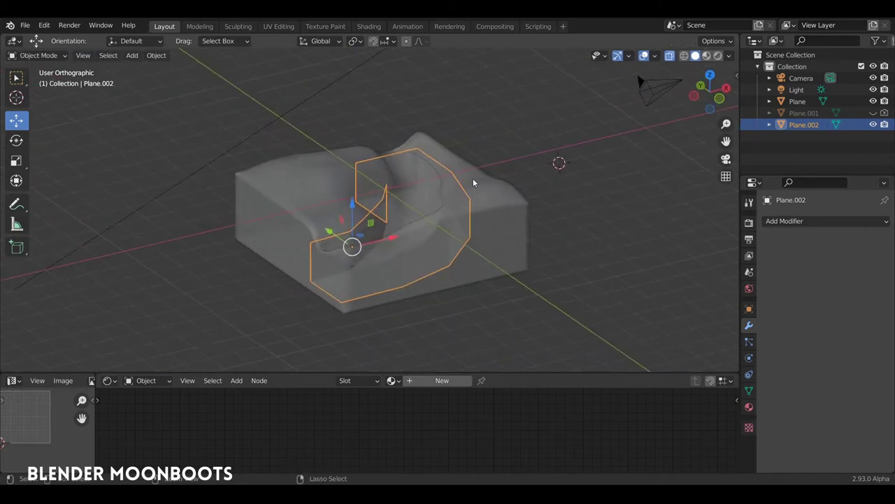
{"action": "key", "text": "ctrl+2"}
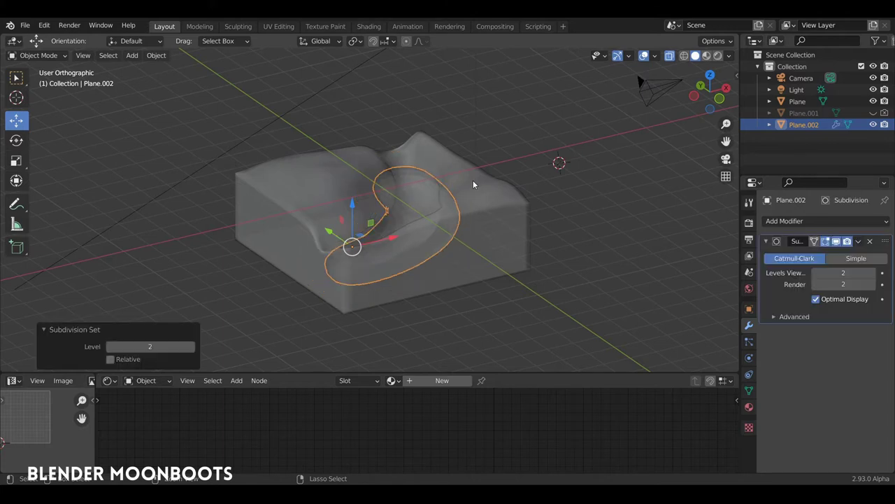
{"action": "middle_click_drag", "start_coordinate": [470, 181], "coordinate": [441, 212]}
Step: Add two edge loops to the river, sliding them toward its rims
{"action": "key", "text": "Tab"}
{"action": "key", "text": "ctrl+r"}
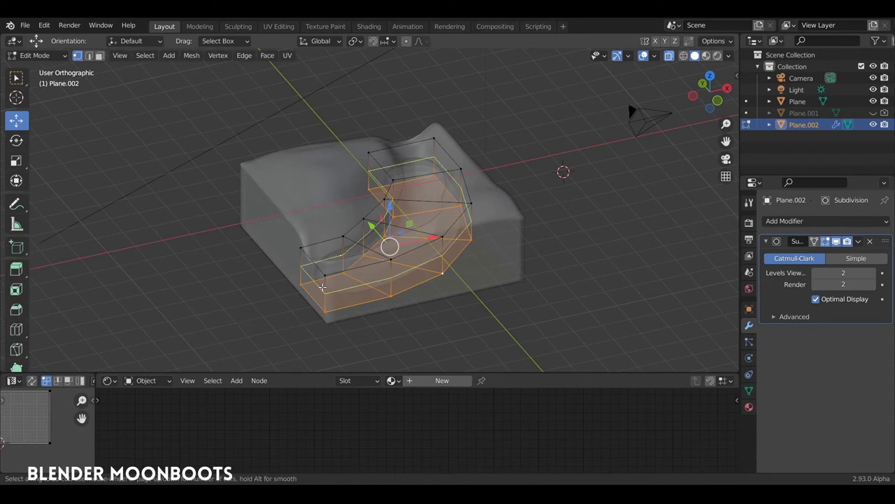
{"action": "left_click", "coordinate": [322, 288]}
{"action": "left_click", "coordinate": [319, 291]}
{"action": "key", "text": "ctrl+r"}
{"action": "left_click", "coordinate": [319, 291]}
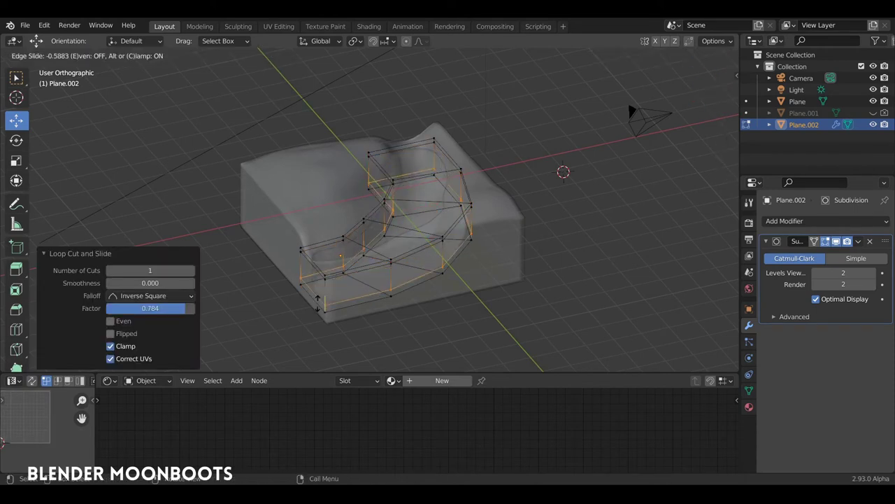
{"action": "left_click", "coordinate": [315, 266]}
Step: Add three more edge loops near the river's edges and end to tighten the rims
{"action": "key", "text": "ctrl+r"}
{"action": "left_click", "coordinate": [314, 263]}
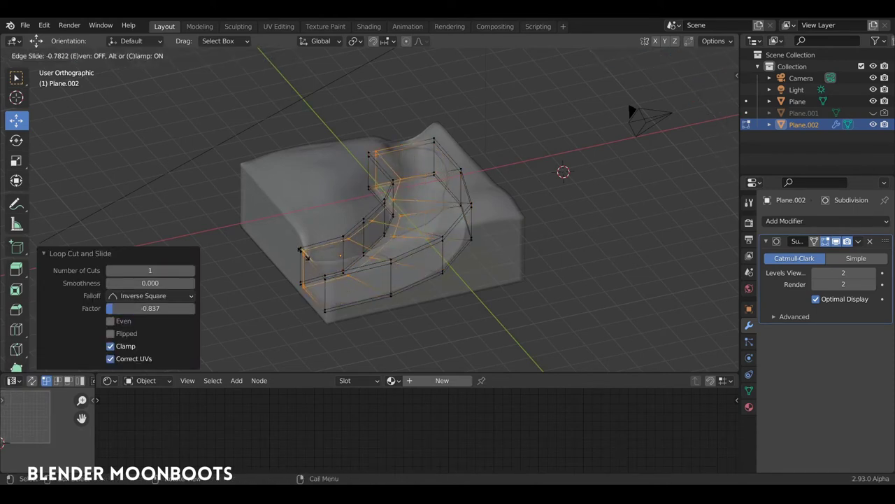
{"action": "left_click", "coordinate": [321, 273]}
{"action": "key", "text": "ctrl+r"}
{"action": "left_click", "coordinate": [329, 278]}
{"action": "left_click", "coordinate": [328, 279]}
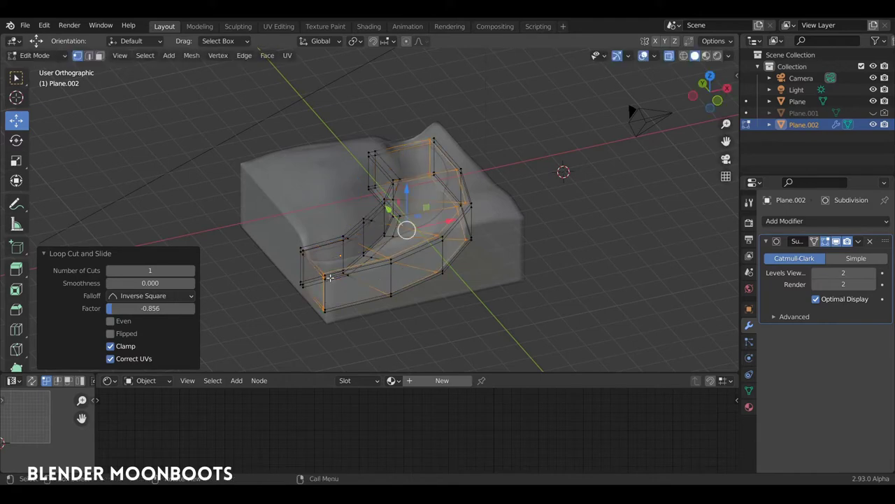
{"action": "key", "text": "ctrl+r"}
{"action": "left_click", "coordinate": [314, 271]}
{"action": "left_click", "coordinate": [312, 274]}
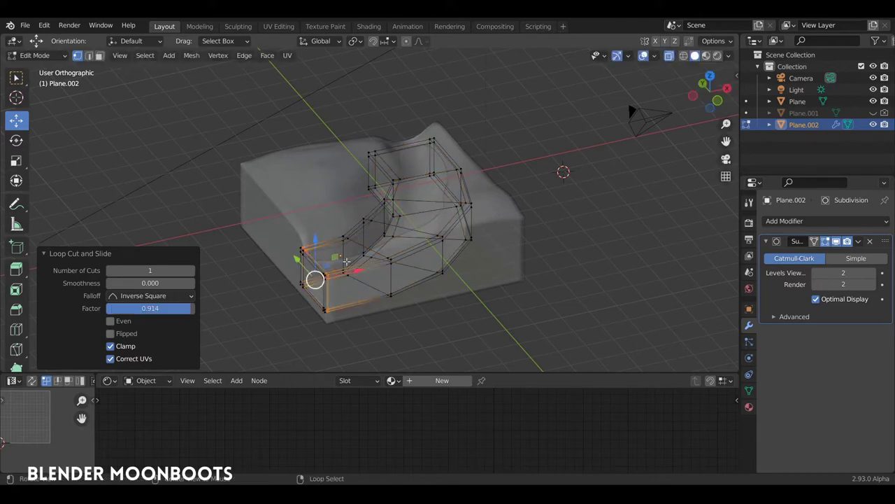
{"action": "middle_click_drag", "start_coordinate": [312, 275], "coordinate": [445, 277]}
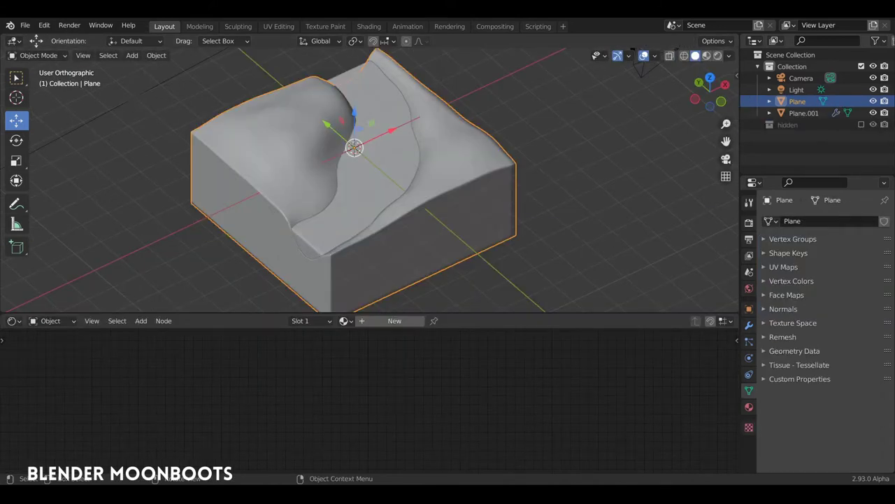
Step: Select the terrain block and give it a new material, Material.003
{"action": "left_click", "coordinate": [98, 249]}
{"action": "middle_click_drag", "start_coordinate": [420, 175], "coordinate": [447, 167]}
{"action": "left_click", "coordinate": [465, 158]}
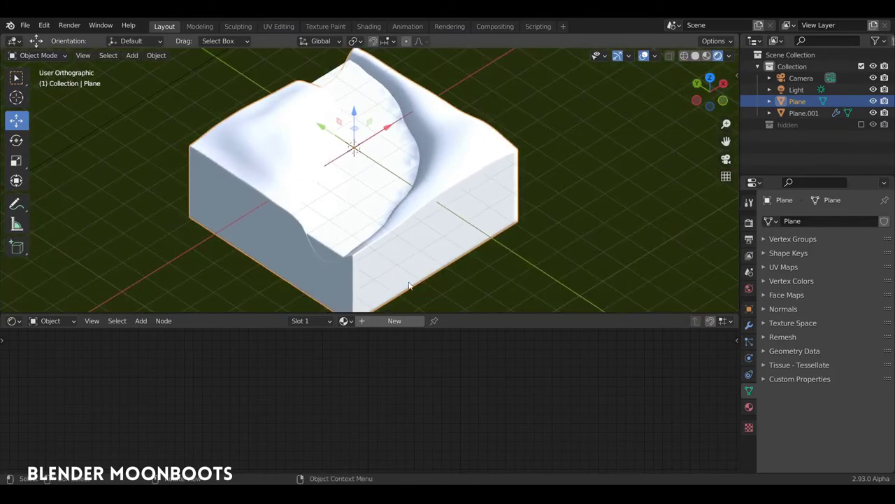
{"action": "left_click", "coordinate": [395, 320]}
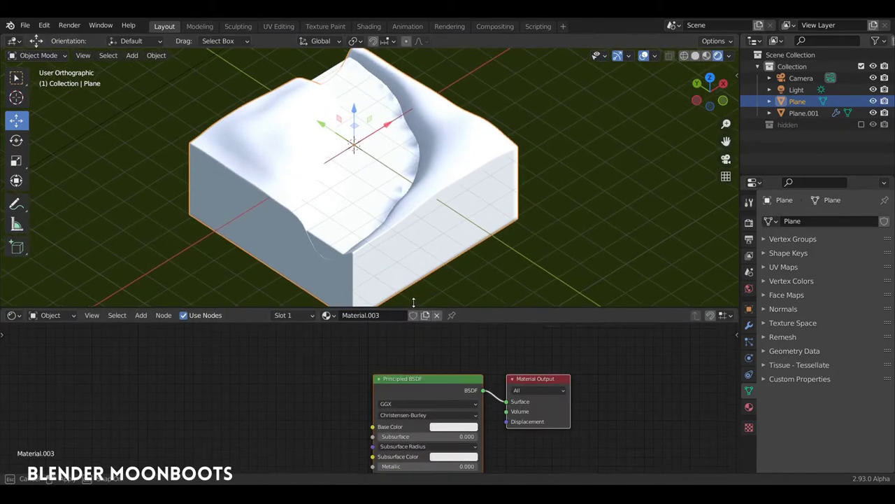
{"action": "left_click_drag", "start_coordinate": [406, 314], "coordinate": [431, 240]}
Step: Replace the Principled BSDF node with a Diffuse BSDF
{"action": "left_click_drag", "start_coordinate": [440, 309], "coordinate": [406, 303]}
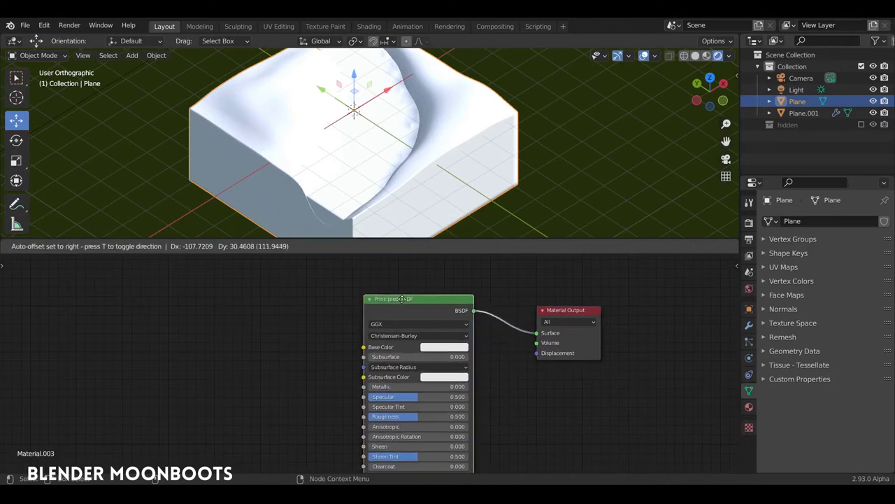
{"action": "key", "text": "shift+s"}
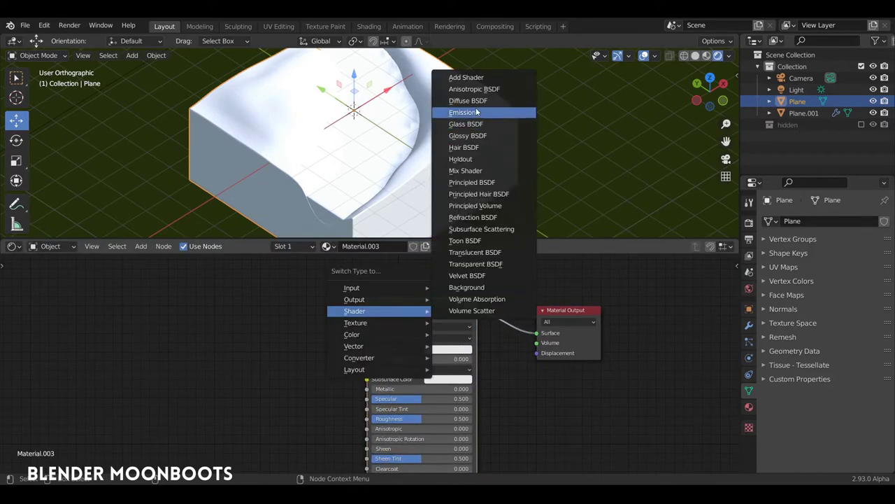
{"action": "left_click", "coordinate": [482, 100]}
{"action": "left_click_drag", "start_coordinate": [404, 299], "coordinate": [451, 314]}
Step: Add a ColorRamp node and link its Color into the Diffuse BSDF Color
{"action": "middle_click_drag", "start_coordinate": [273, 307], "coordinate": [342, 326]}
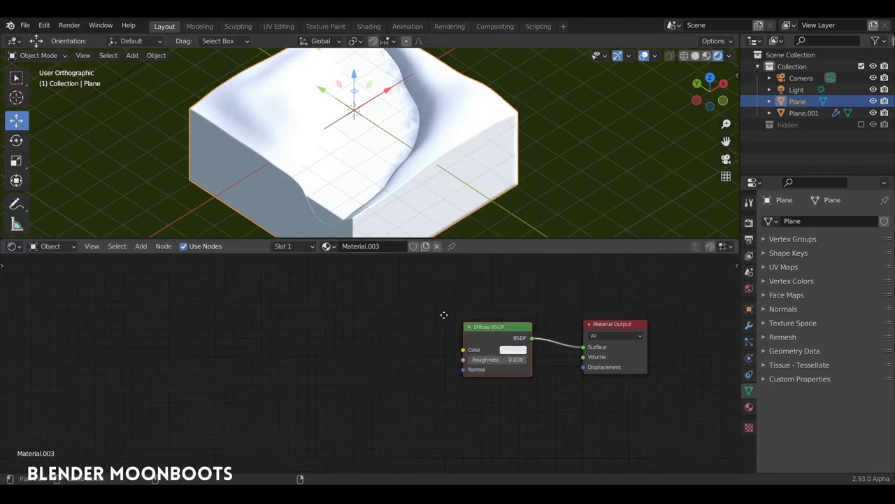
{"action": "key", "text": "shift+a"}
{"action": "mouse_move", "coordinate": [259, 381]}
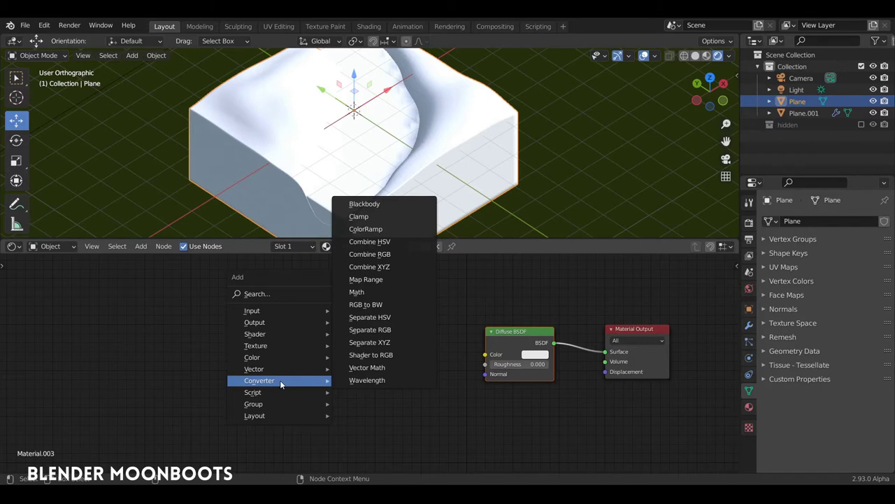
{"action": "left_click", "coordinate": [389, 232]}
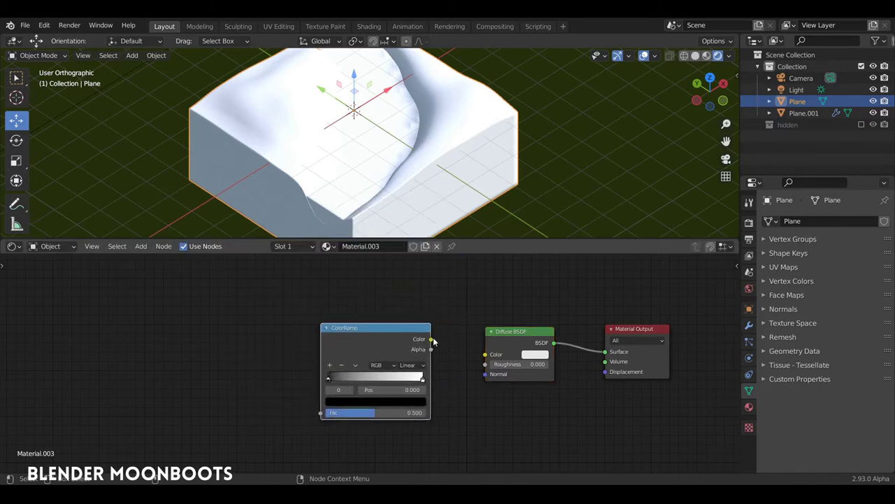
{"action": "mouse_move", "coordinate": [431, 339]}
{"action": "left_mouse_down"}
{"action": "mouse_move", "coordinate": [478, 363]}
{"action": "mouse_move", "coordinate": [490, 355]}
{"action": "left_mouse_up"}
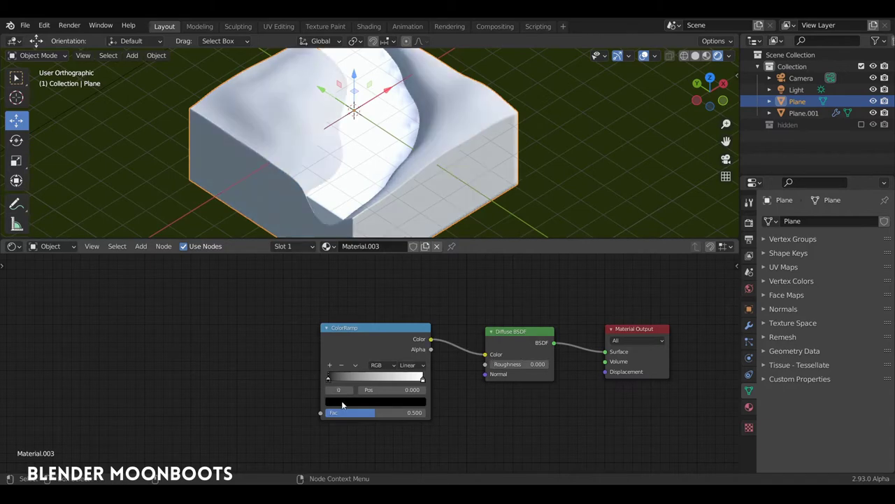
Step: Set the ColorRamp's left stop to dark green and its right stop to a brighter green
{"action": "left_click", "coordinate": [342, 402]}
{"action": "left_click", "coordinate": [404, 303]}
{"action": "left_click", "coordinate": [346, 277]}
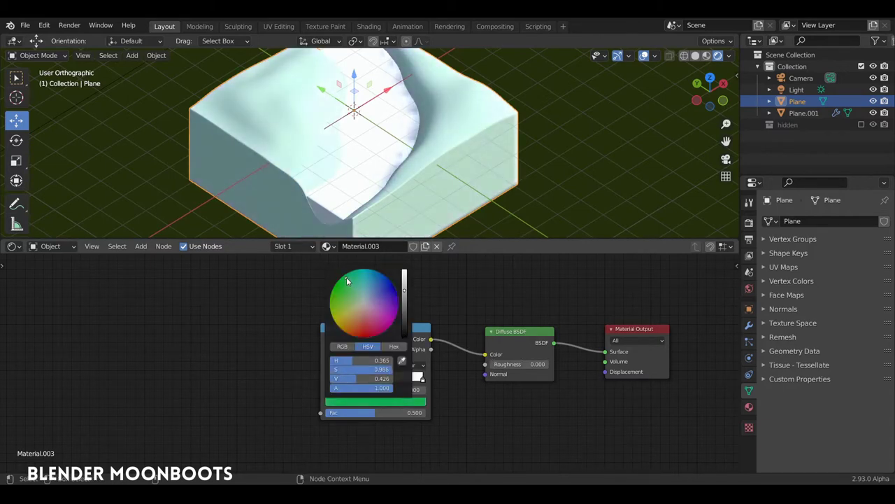
{"action": "left_click_drag", "start_coordinate": [405, 280], "coordinate": [403, 321]}
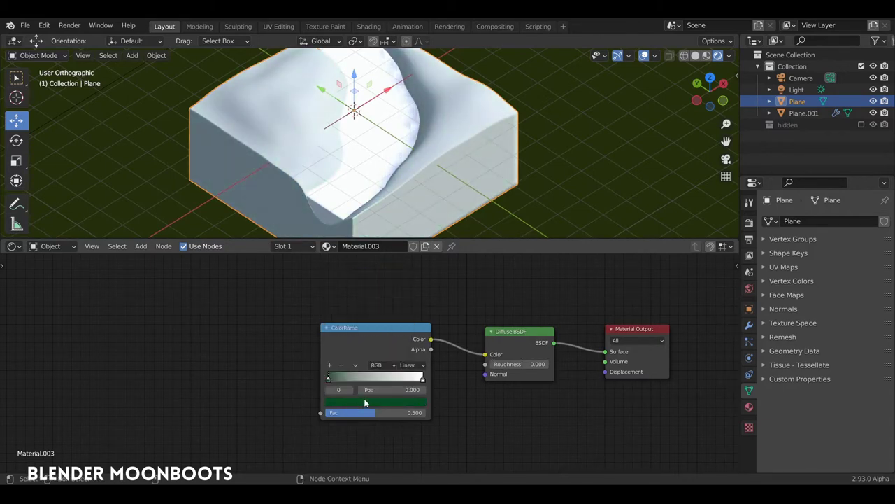
{"action": "left_click", "coordinate": [422, 378]}
{"action": "key", "text": "ctrl+v"}
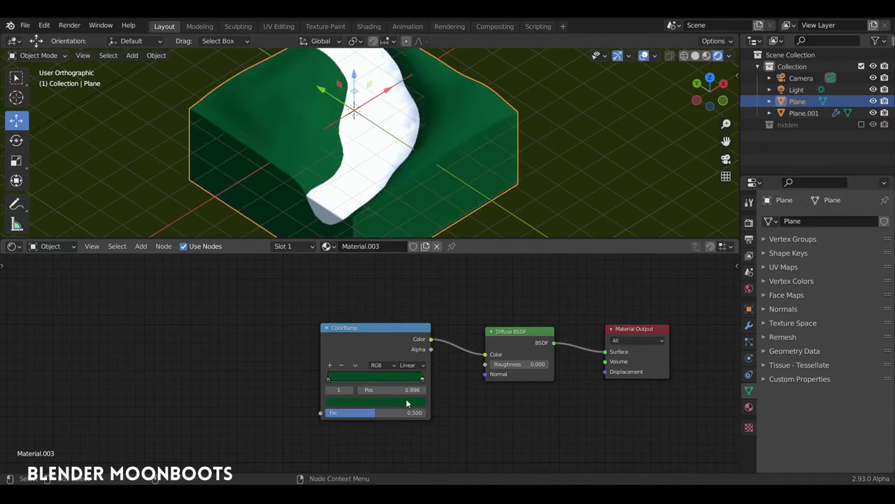
{"action": "left_click", "coordinate": [376, 401]}
{"action": "left_click", "coordinate": [405, 293]}
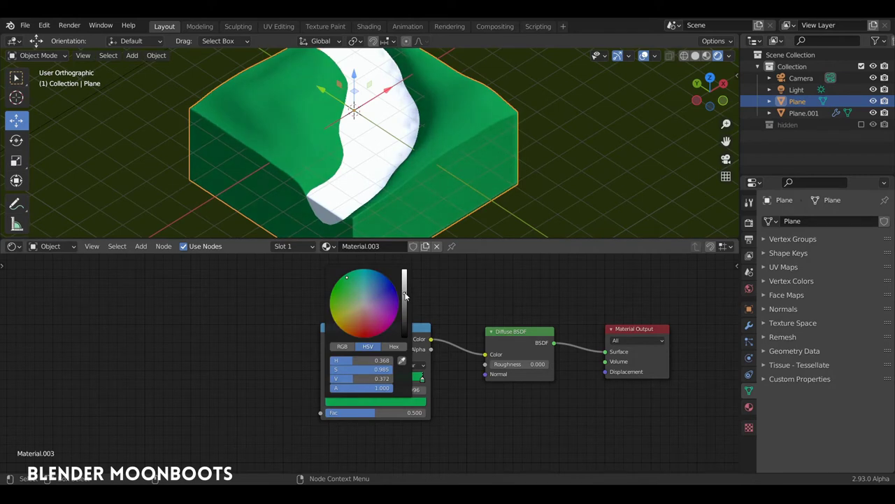
{"action": "left_click_drag", "start_coordinate": [359, 331], "coordinate": [382, 320]}
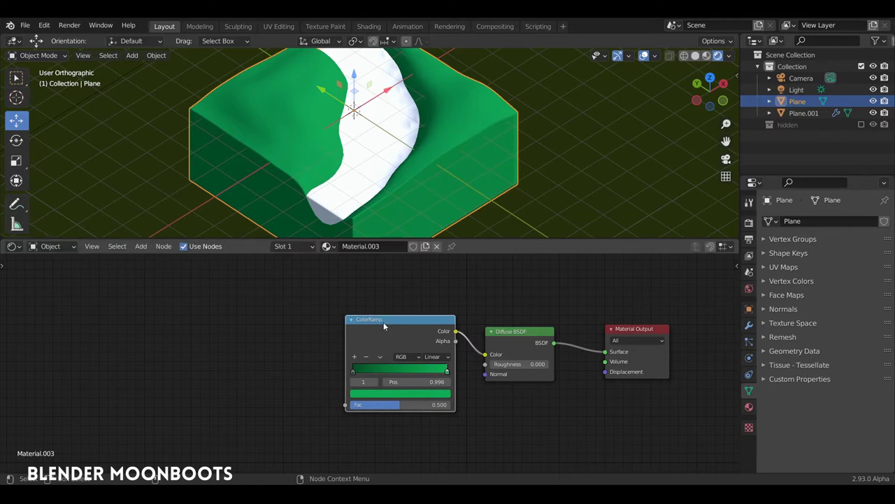
Step: Add a Noise Texture before the ColorRamp, fed by Object coordinates through a Mapping node
{"action": "key", "text": "ctrl+t"}
{"action": "left_click_drag", "start_coordinate": [324, 332], "coordinate": [330, 311]}
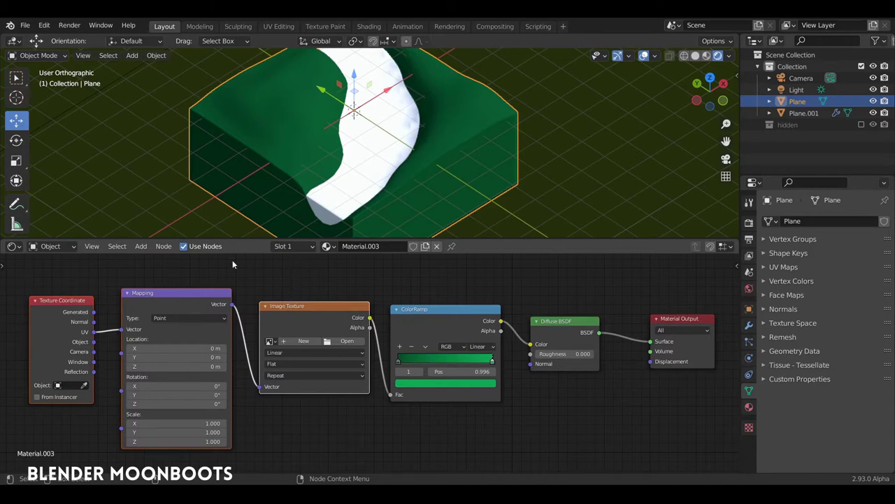
{"action": "left_click_drag", "start_coordinate": [94, 342], "coordinate": [122, 328]}
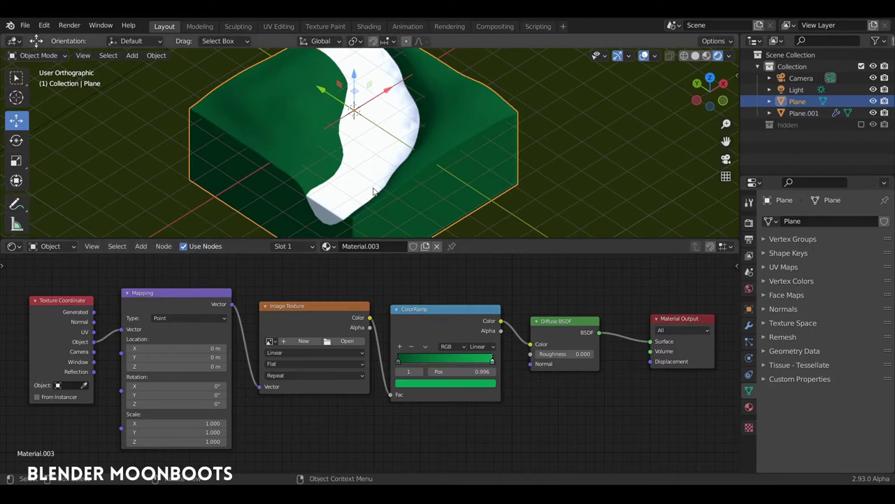
{"action": "middle_click_drag", "start_coordinate": [428, 161], "coordinate": [413, 141]}
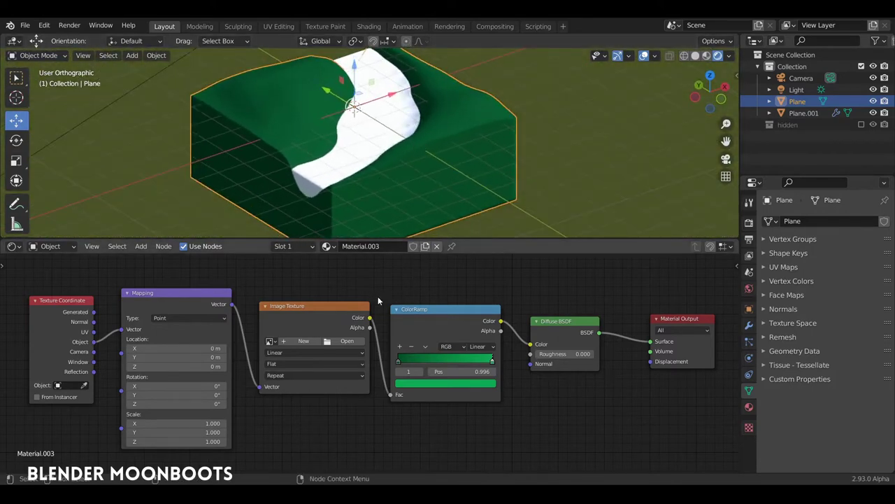
{"action": "left_click_drag", "start_coordinate": [322, 308], "coordinate": [321, 301]}
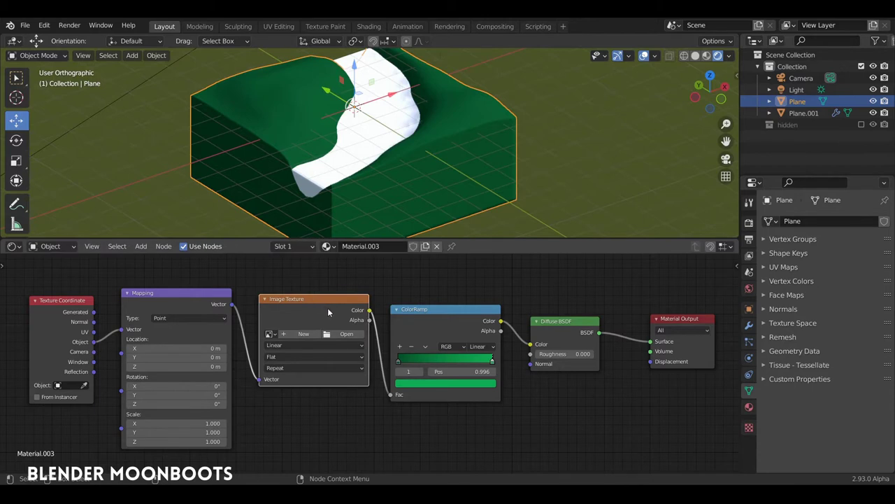
{"action": "key", "text": "shift+s"}
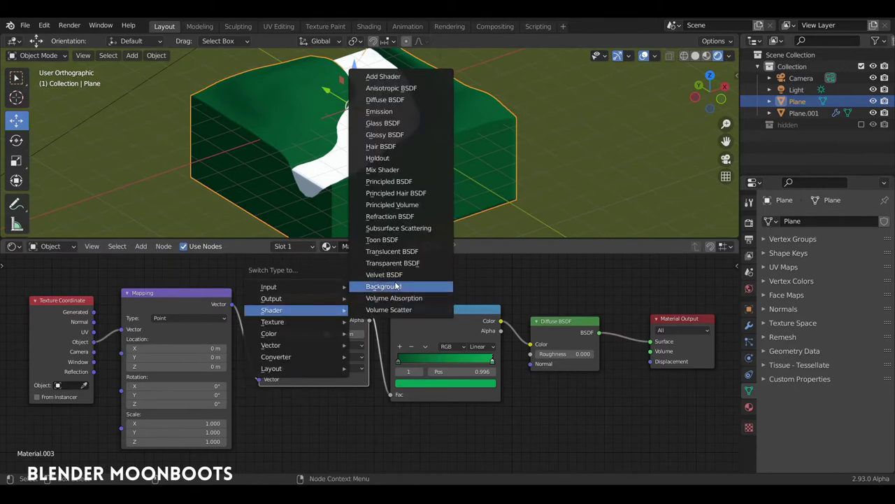
{"action": "mouse_move", "coordinate": [273, 321]}
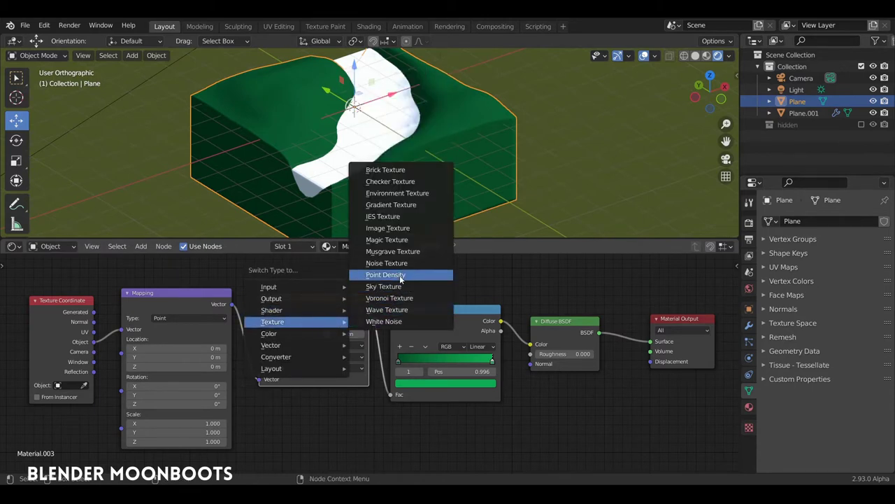
{"action": "left_click", "coordinate": [386, 263]}
{"action": "left_click_drag", "start_coordinate": [293, 301], "coordinate": [310, 301]}
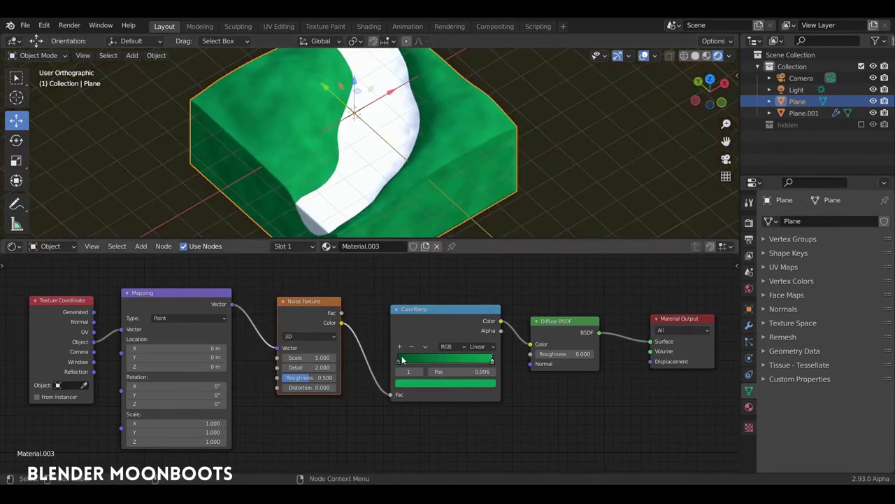
Step: Set the Noise Texture scale to 71.704 and the green ramp stops to 0.279 and 0.844
{"action": "left_click_drag", "start_coordinate": [399, 359], "coordinate": [421, 359]}
{"action": "left_click_drag", "start_coordinate": [492, 360], "coordinate": [462, 362]}
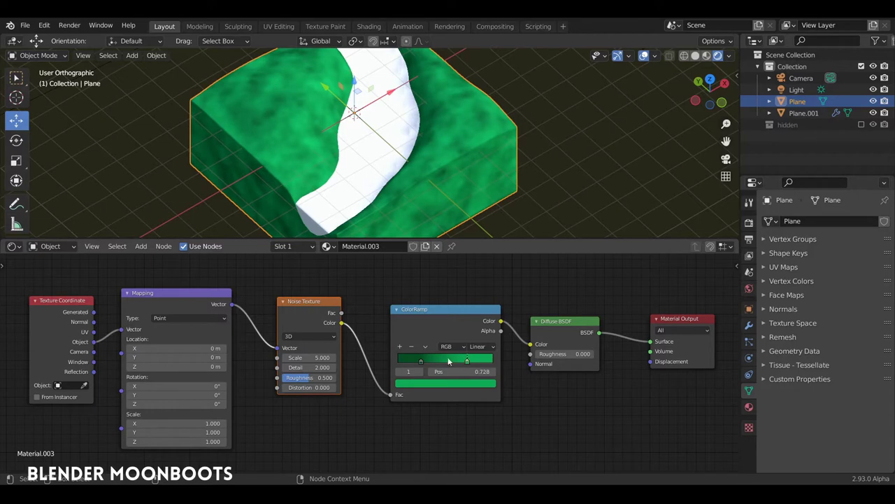
{"action": "left_click_drag", "start_coordinate": [470, 360], "coordinate": [468, 360]}
{"action": "mouse_move", "coordinate": [329, 357]}
{"action": "left_mouse_down"}
{"action": "mouse_move", "coordinate": [374, 360]}
{"action": "mouse_move", "coordinate": [382, 352]}
{"action": "left_mouse_up"}
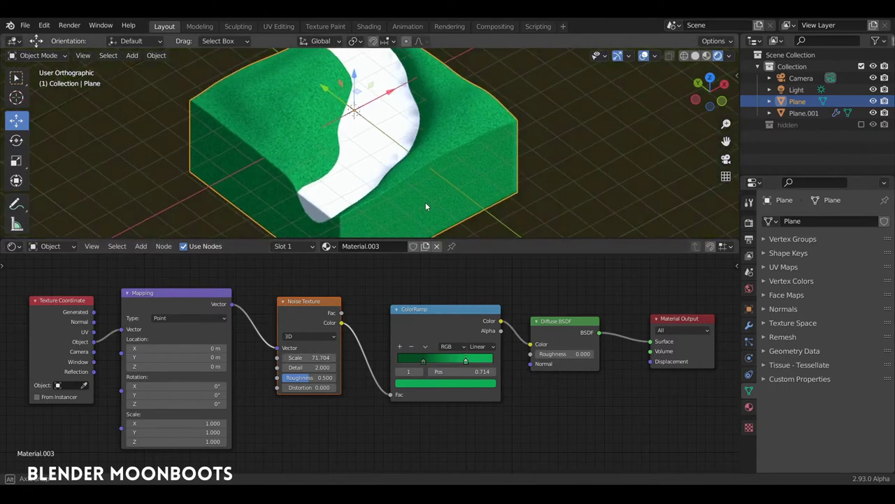
{"action": "left_click", "coordinate": [424, 360]}
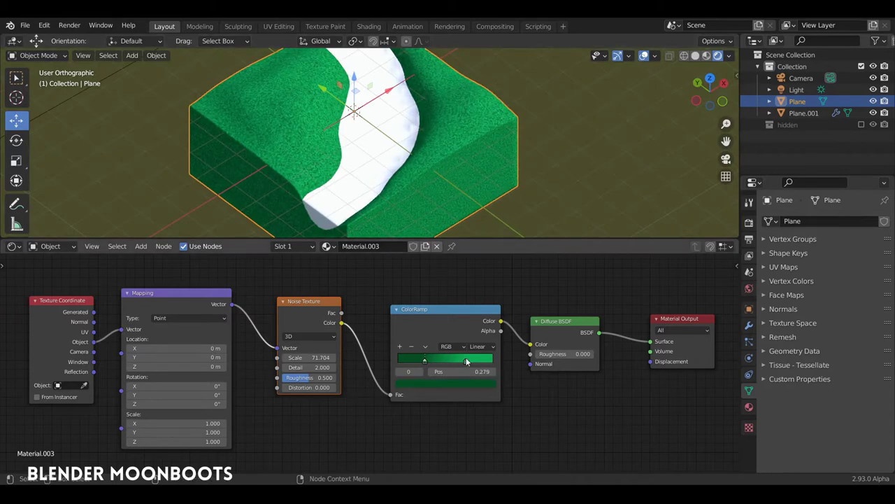
{"action": "left_click_drag", "start_coordinate": [467, 361], "coordinate": [475, 362]}
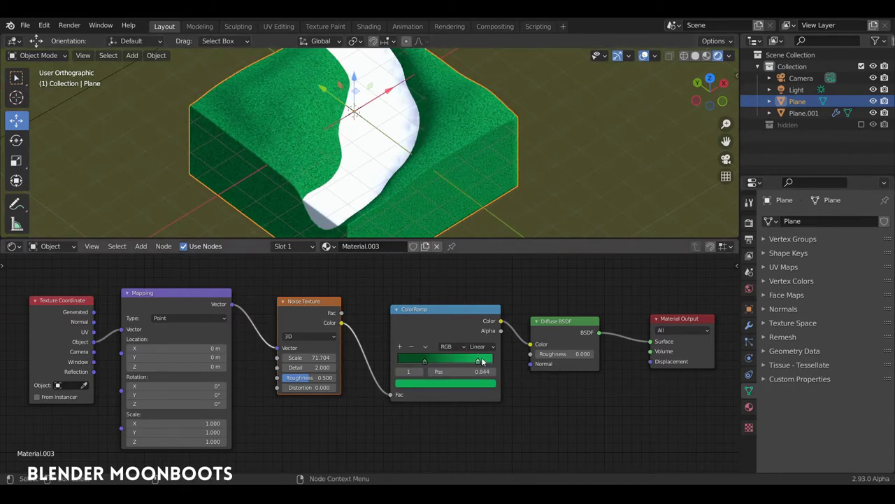
{"action": "scroll", "coordinate": [432, 167], "scroll_direction": "up", "scroll_amount": 4}
{"action": "mouse_move", "coordinate": [431, 166]}
{"action": "middle_mouse_down"}
{"action": "mouse_move", "coordinate": [406, 170]}
{"action": "mouse_move", "coordinate": [404, 155]}
{"action": "mouse_move", "coordinate": [441, 100]}
{"action": "middle_mouse_up"}
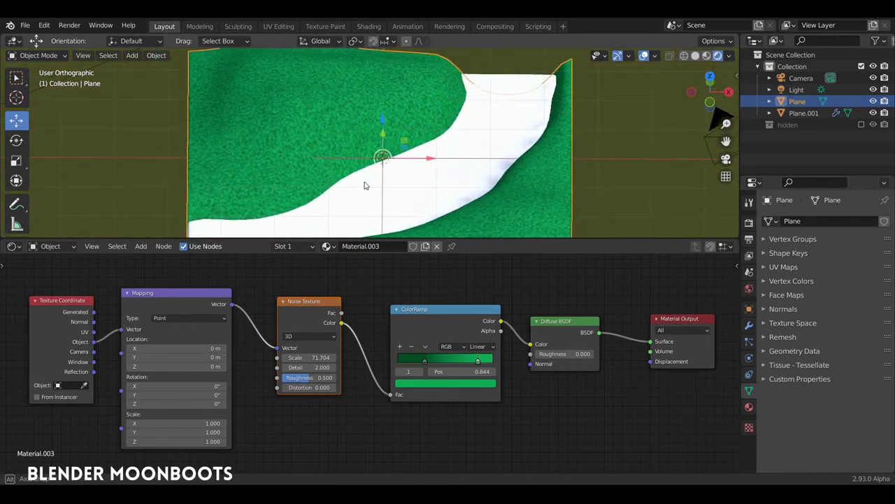
{"action": "mouse_move", "coordinate": [331, 171]}
{"action": "middle_mouse_down"}
{"action": "mouse_move", "coordinate": [439, 179]}
{"action": "mouse_move", "coordinate": [376, 158]}
{"action": "middle_mouse_up"}
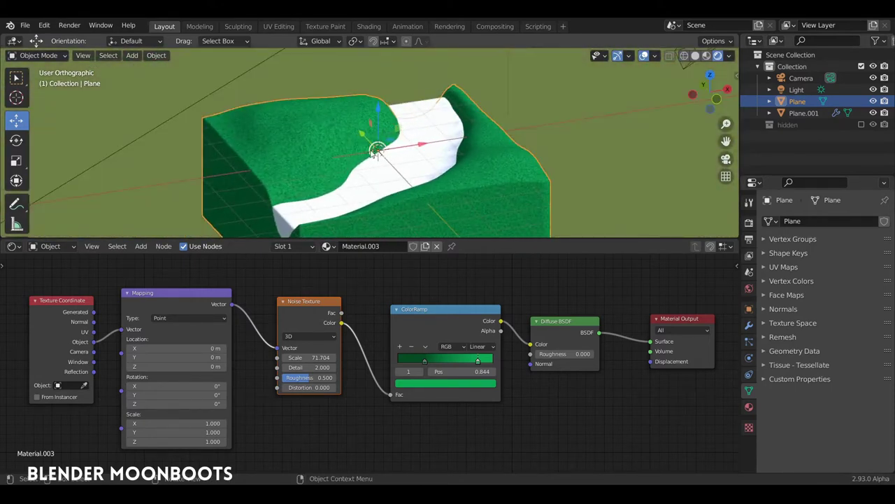
Step: Move the dark green ColorRamp stop to 0.322 and inspect the brighter grass
{"action": "mouse_move", "coordinate": [327, 196]}
{"action": "middle_mouse_down"}
{"action": "mouse_move", "coordinate": [357, 185]}
{"action": "mouse_move", "coordinate": [389, 195]}
{"action": "mouse_move", "coordinate": [369, 183]}
{"action": "middle_mouse_up"}
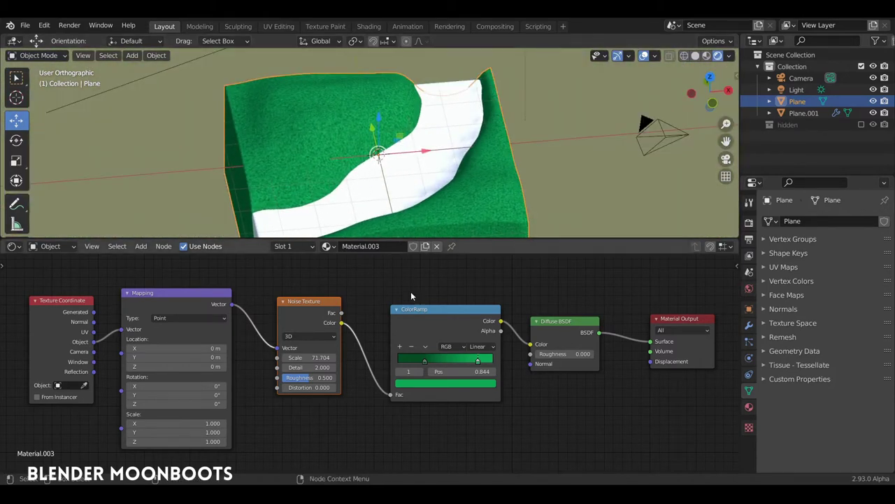
{"action": "left_click_drag", "start_coordinate": [423, 361], "coordinate": [420, 361]}
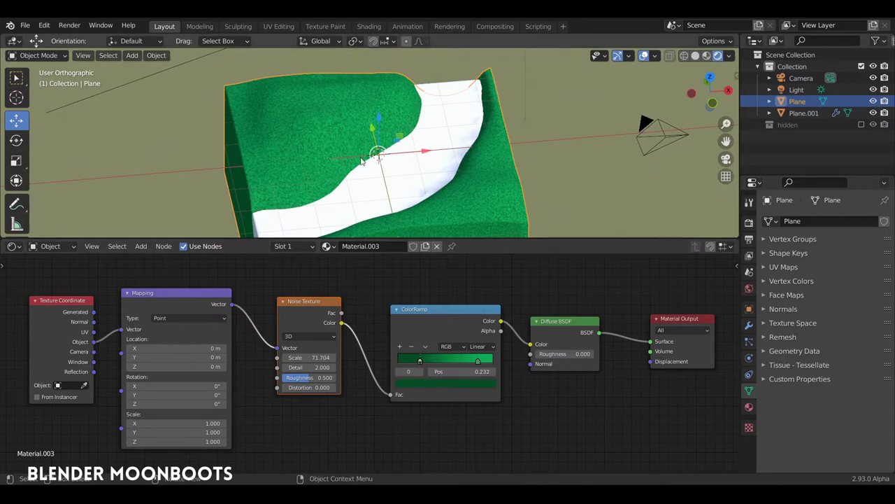
{"action": "middle_click_drag", "start_coordinate": [372, 155], "coordinate": [383, 166]}
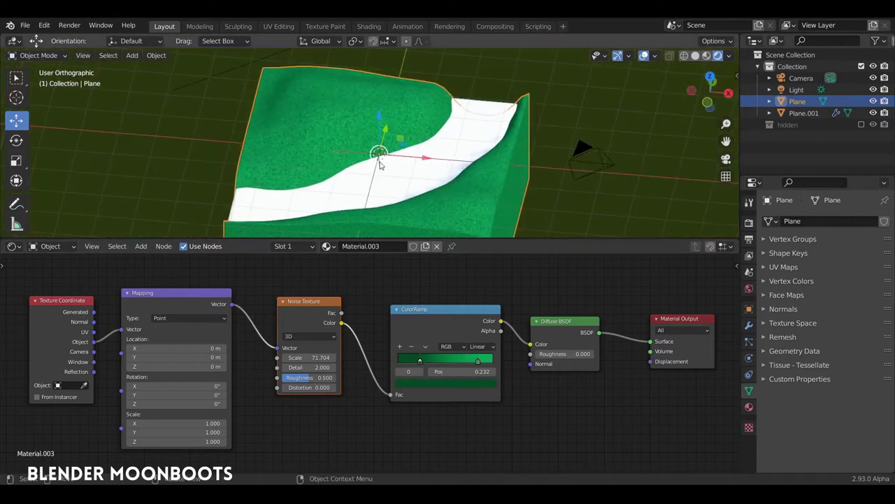
{"action": "left_click_drag", "start_coordinate": [420, 360], "coordinate": [428, 360]}
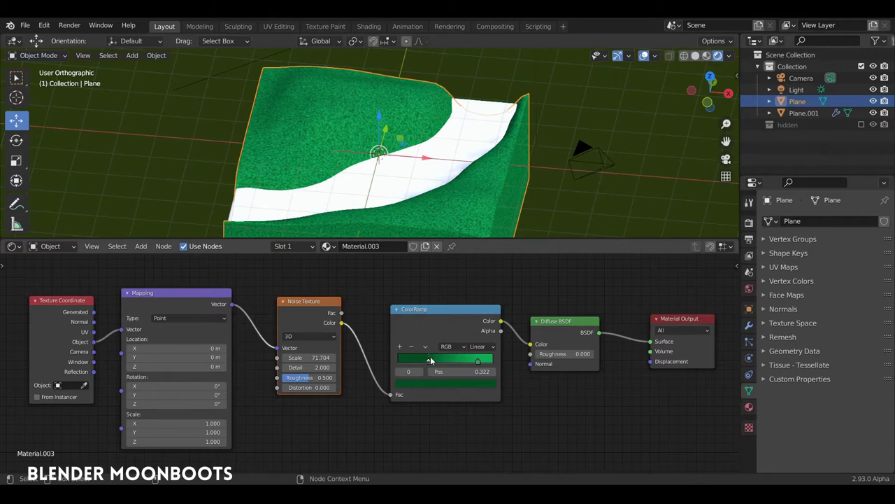
{"action": "middle_click_drag", "start_coordinate": [400, 163], "coordinate": [404, 139]}
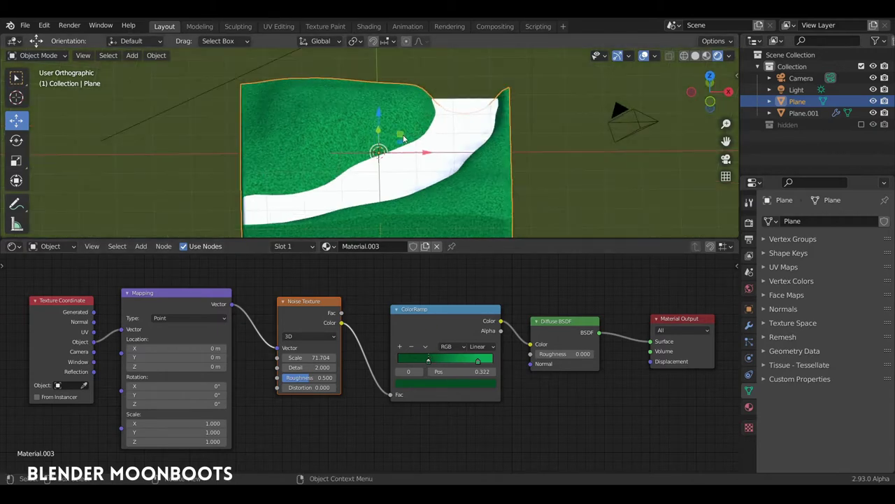
{"action": "middle_click_drag", "start_coordinate": [365, 166], "coordinate": [338, 126]}
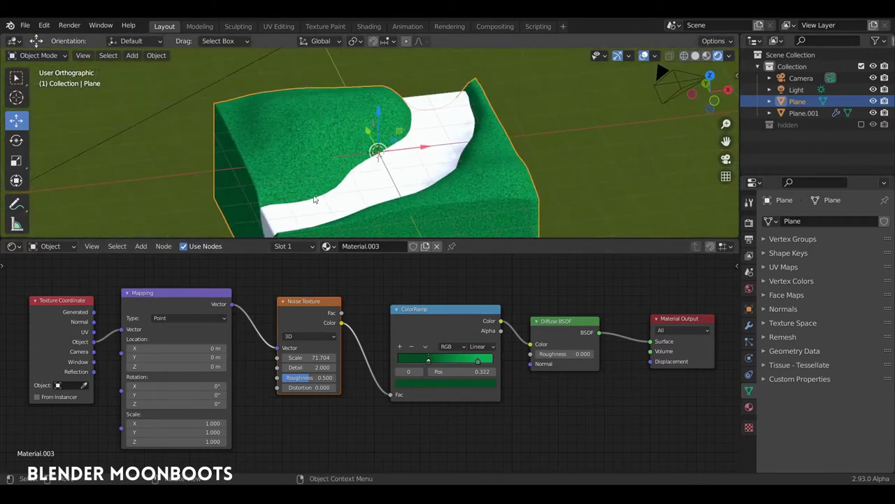
{"action": "mouse_move", "coordinate": [314, 200]}
{"action": "middle_mouse_down"}
{"action": "mouse_move", "coordinate": [415, 175]}
{"action": "mouse_move", "coordinate": [453, 189]}
{"action": "middle_mouse_up"}
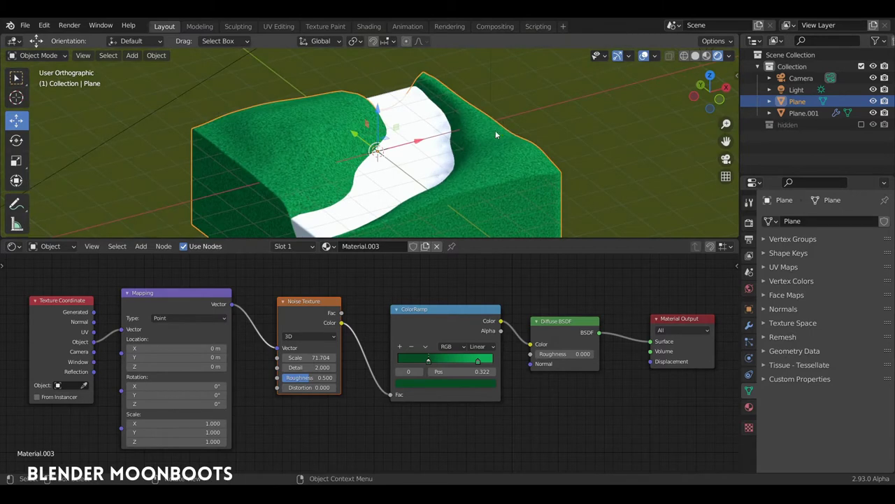
Step: Space out the Material Output, Mapping and Texture Coordinate nodes and enlarge the 3D view
{"action": "middle_click_drag", "start_coordinate": [453, 259], "coordinate": [490, 287]}
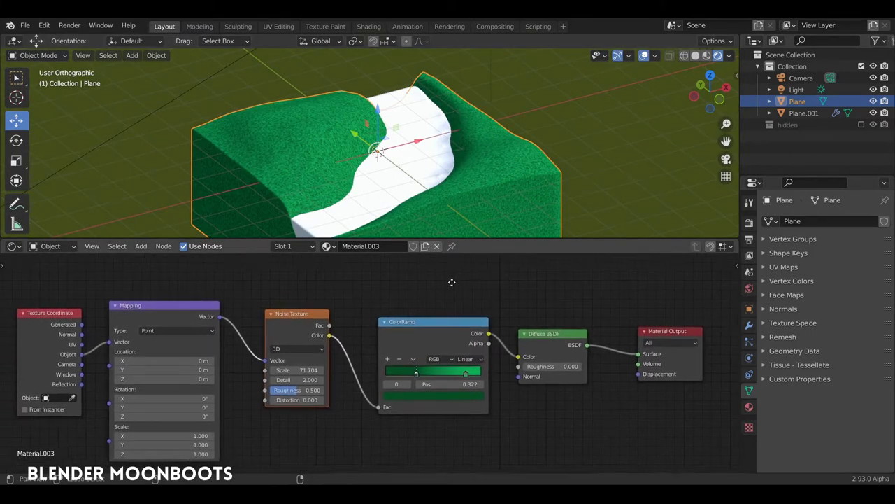
{"action": "left_click_drag", "start_coordinate": [649, 327], "coordinate": [619, 330]}
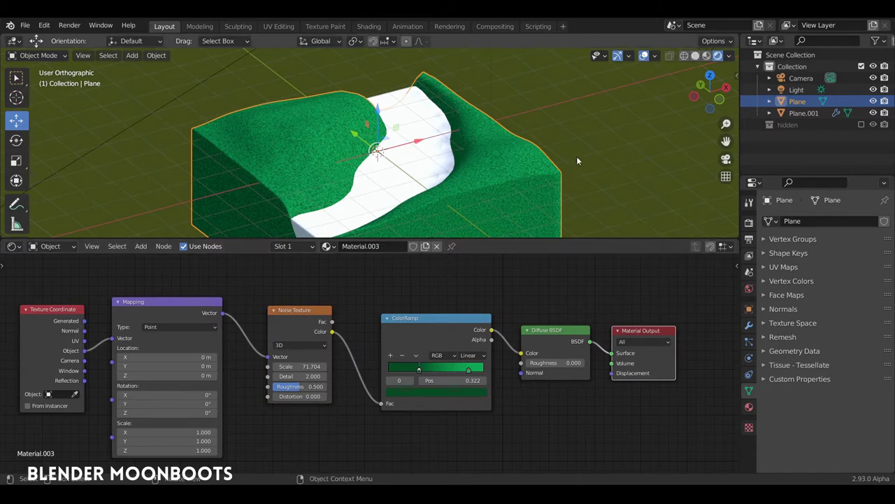
{"action": "left_click_drag", "start_coordinate": [463, 239], "coordinate": [463, 276]}
{"action": "left_click_drag", "start_coordinate": [294, 328], "coordinate": [324, 335]}
{"action": "left_click", "coordinate": [205, 323]}
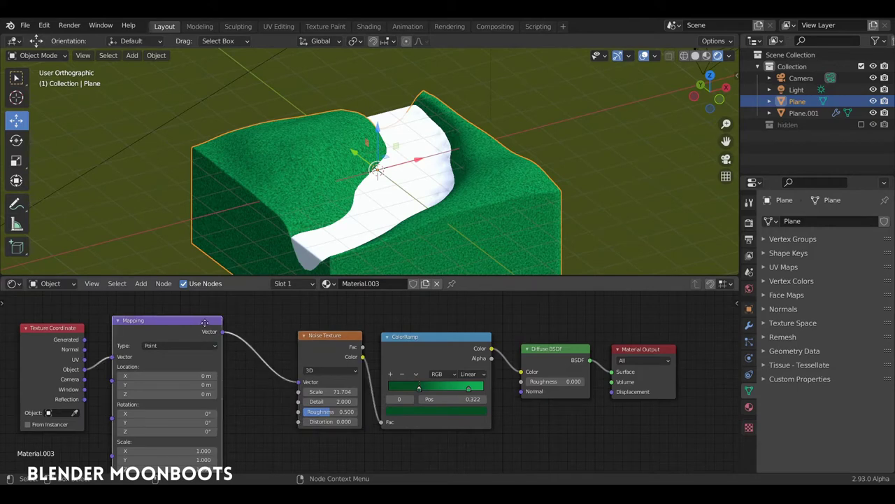
{"action": "left_click_drag", "start_coordinate": [205, 322], "coordinate": [266, 330]}
{"action": "left_click_drag", "start_coordinate": [53, 327], "coordinate": [128, 331]}
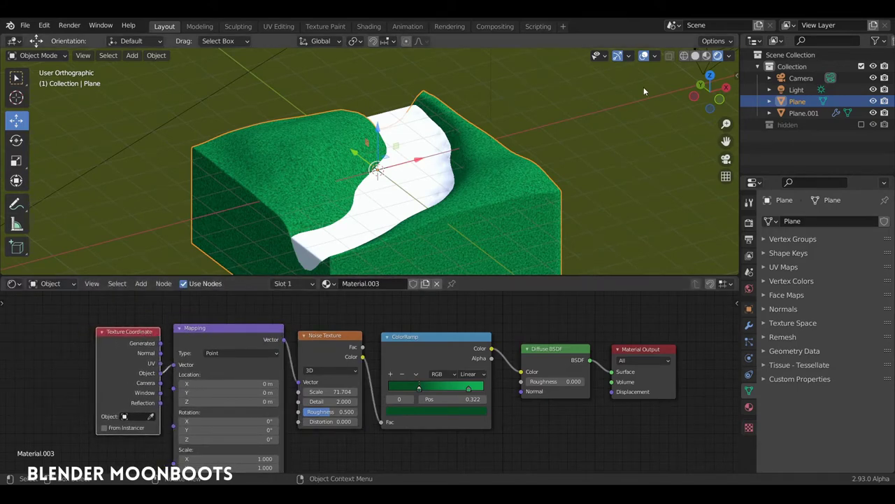
Step: Switch to solid shading and select the entire terrain mesh in Edit Mode
{"action": "left_click", "coordinate": [696, 55]}
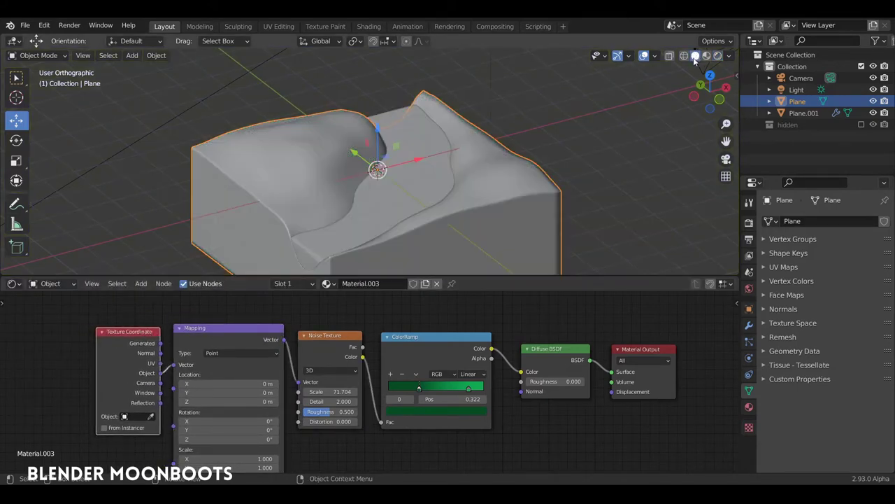
{"action": "mouse_move", "coordinate": [507, 126]}
{"action": "middle_mouse_down"}
{"action": "mouse_move", "coordinate": [481, 132]}
{"action": "mouse_move", "coordinate": [500, 141]}
{"action": "middle_mouse_up"}
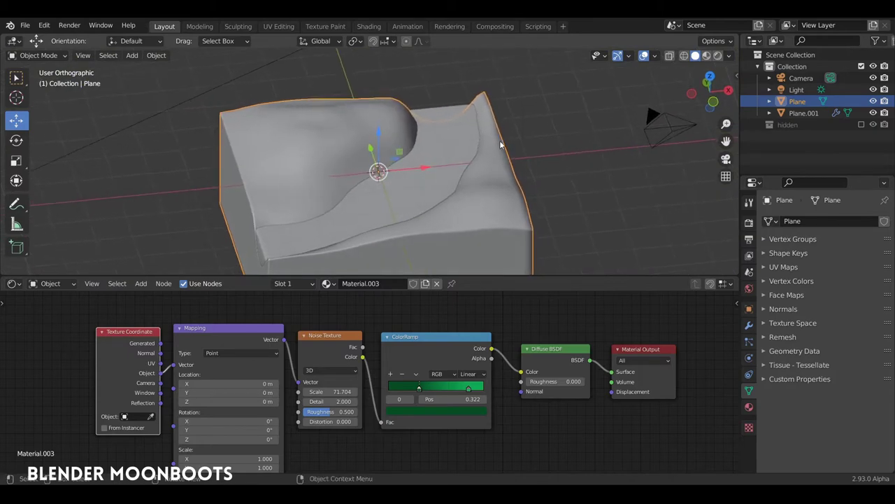
{"action": "key", "text": "Tab"}
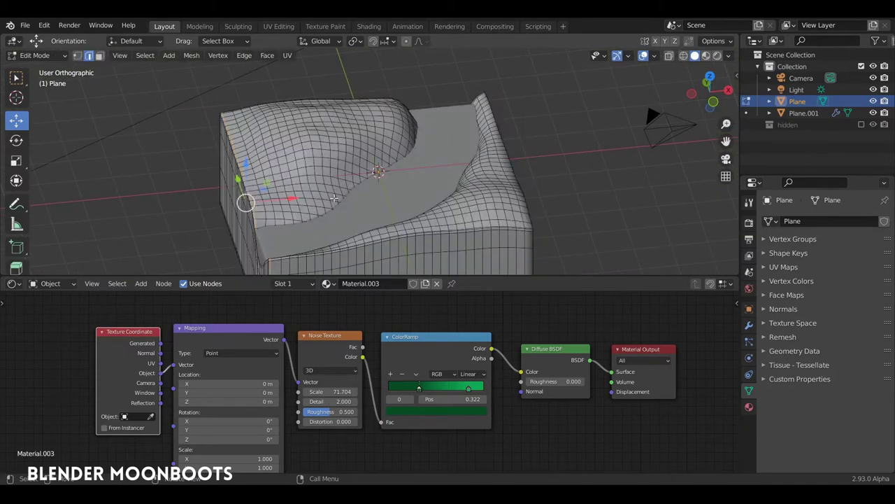
{"action": "middle_click_drag", "start_coordinate": [495, 176], "coordinate": [265, 259]}
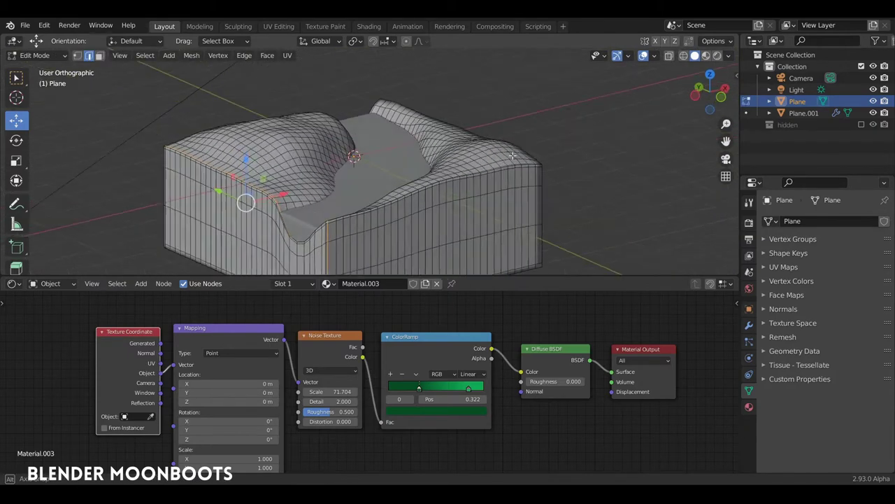
{"action": "middle_click_drag", "start_coordinate": [221, 194], "coordinate": [437, 168]}
{"action": "key", "text": "a"}
{"action": "key", "text": "Tab"}
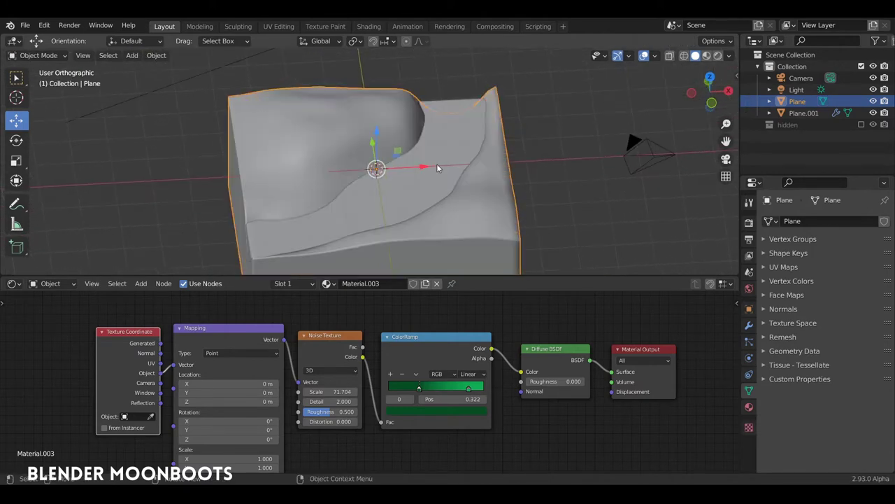
Step: Put the terrain into Vertex Paint mode and shrink the brush radius
{"action": "key", "text": "ctrl+Tab"}
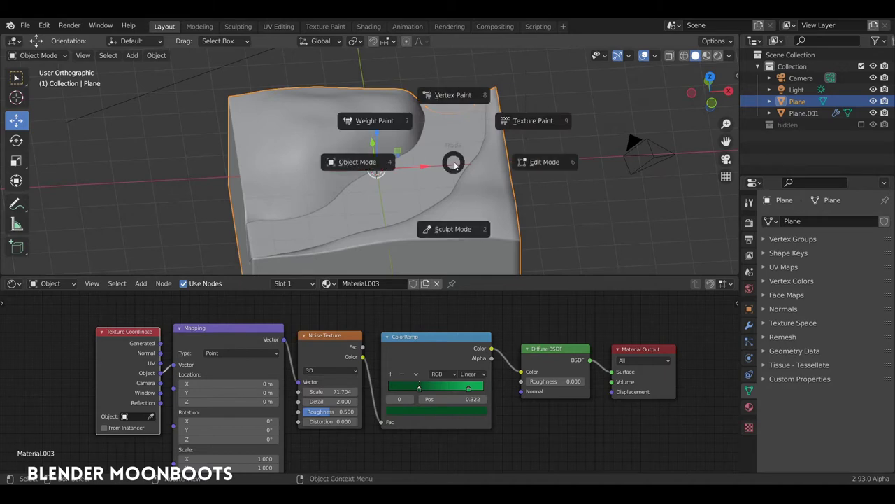
{"action": "left_click", "coordinate": [459, 98]}
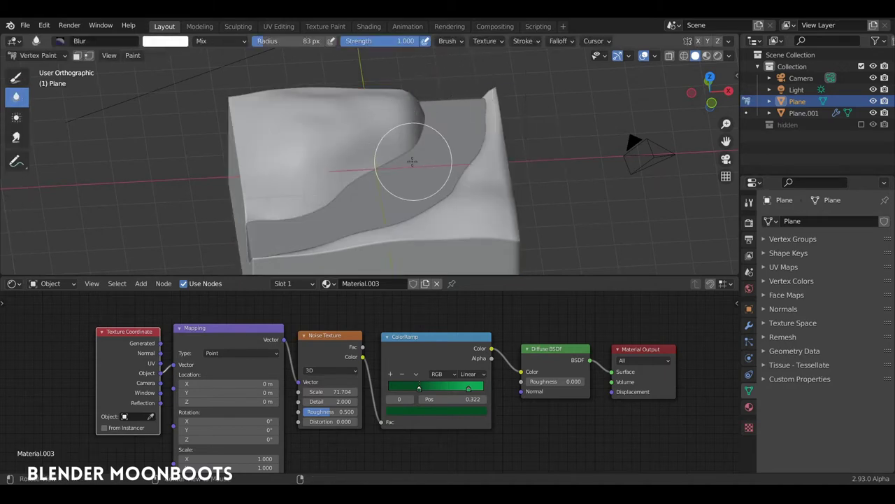
{"action": "middle_click_drag", "start_coordinate": [410, 161], "coordinate": [456, 156]}
{"action": "key", "text": "f"}
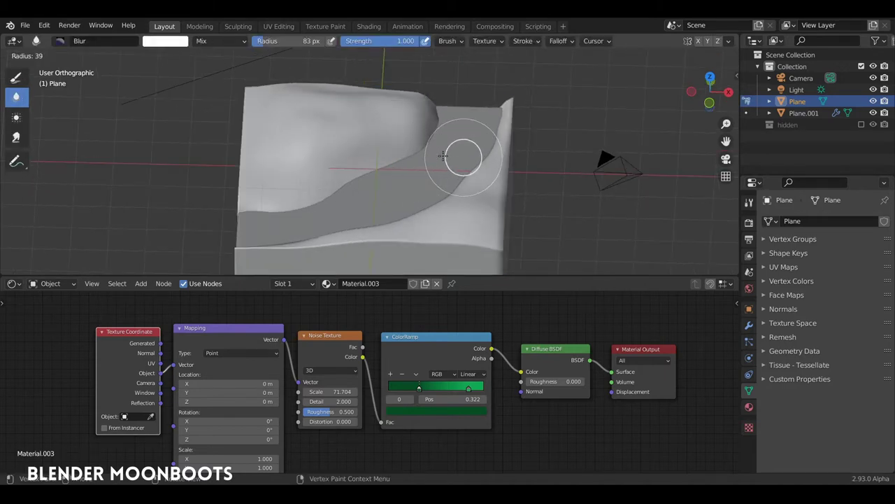
{"action": "left_click", "coordinate": [442, 156]}
{"action": "middle_click_drag", "start_coordinate": [436, 140], "coordinate": [214, 61]}
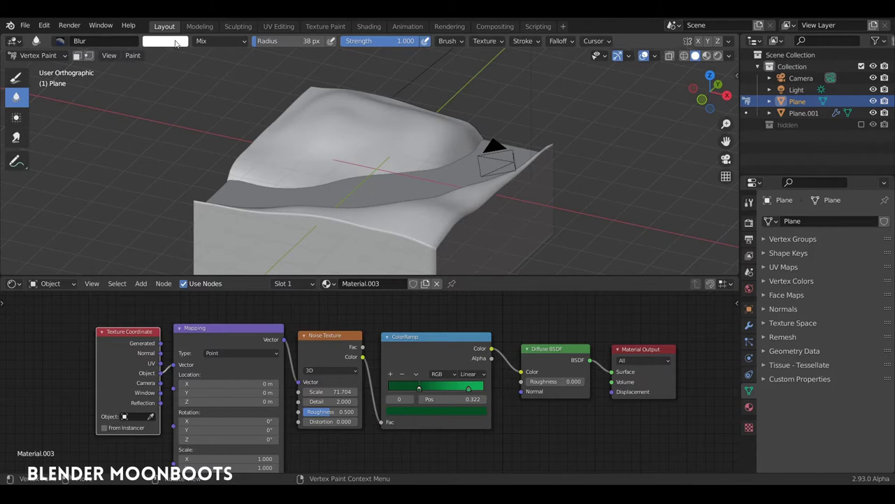
Step: Show the sidebar's active brush settings: Blur brush, 38 px radius, strength 1.000
{"action": "key", "text": "n"}
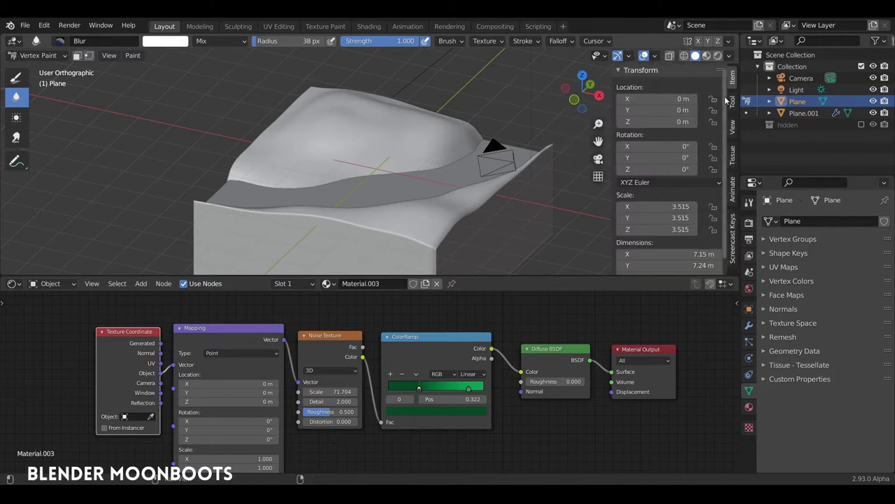
{"action": "left_click", "coordinate": [733, 100]}
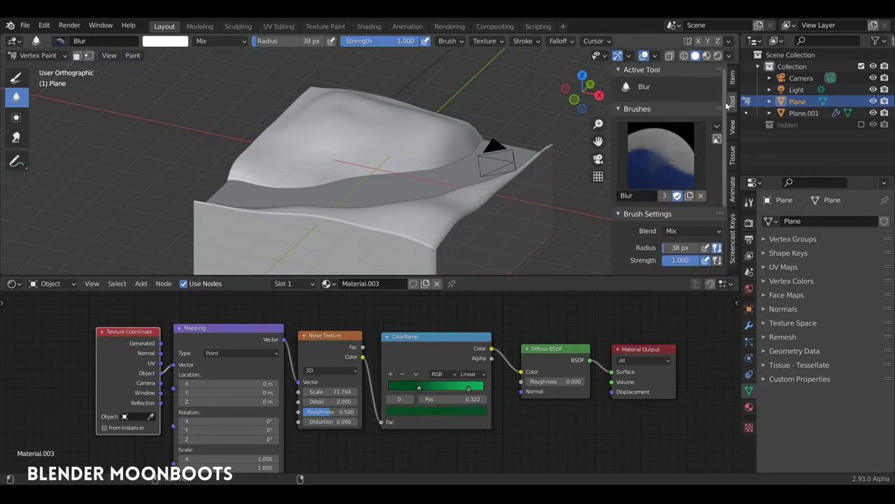
{"action": "left_click_drag", "start_coordinate": [728, 105], "coordinate": [730, 172]}
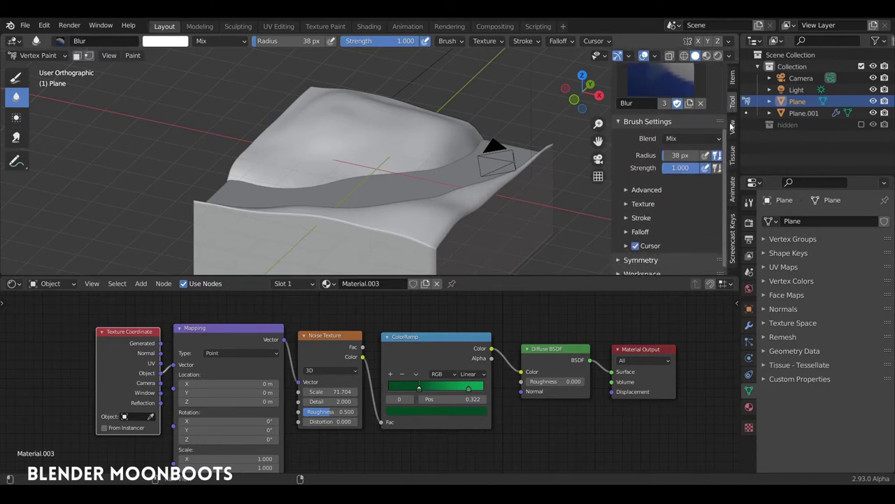
{"action": "scroll", "coordinate": [723, 171], "scroll_direction": "down", "scroll_amount": 2}
{"action": "scroll", "coordinate": [720, 171], "scroll_direction": "up", "scroll_amount": 2}
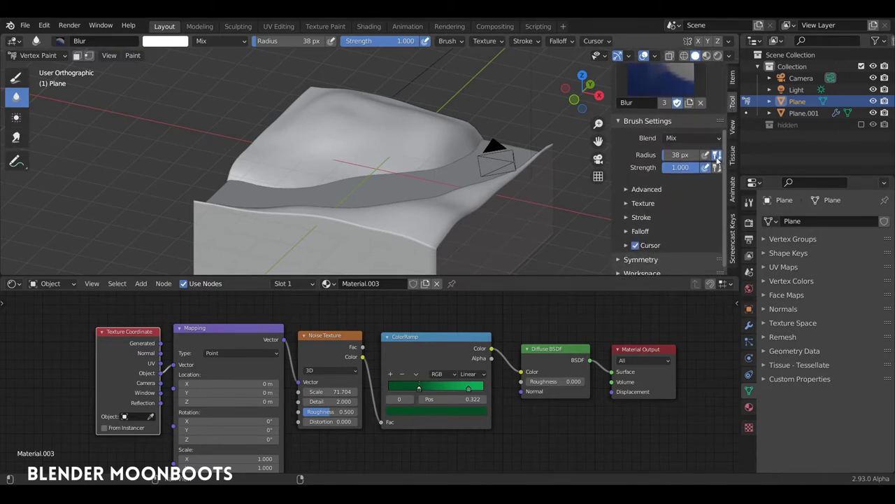
Step: Switch to the Draw brush with black as the paint colour
{"action": "left_click", "coordinate": [17, 77]}
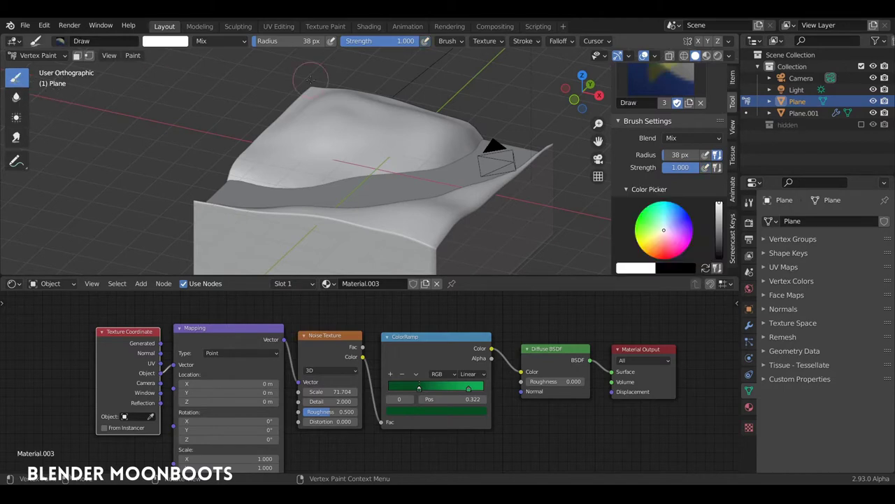
{"action": "scroll", "coordinate": [724, 165], "scroll_direction": "down", "scroll_amount": 2}
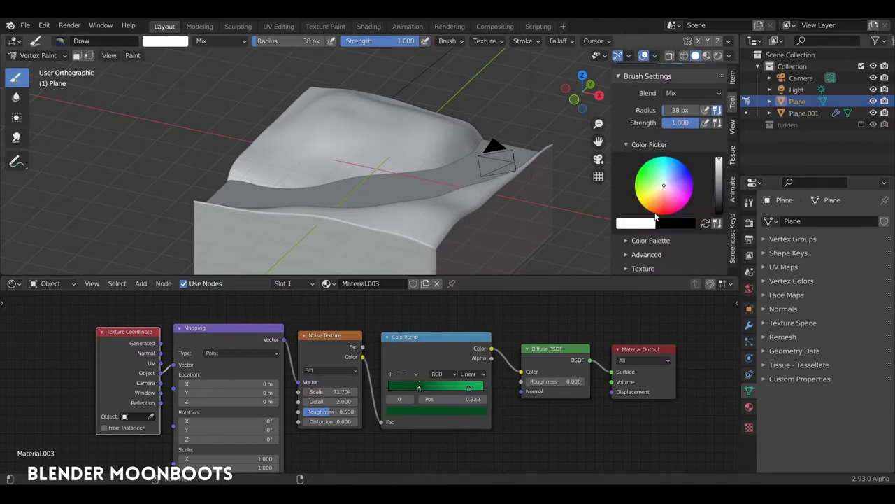
{"action": "key", "text": "x"}
{"action": "key", "text": "x"}
{"action": "key", "text": "x"}
{"action": "key", "text": "x"}
{"action": "key", "text": "x"}
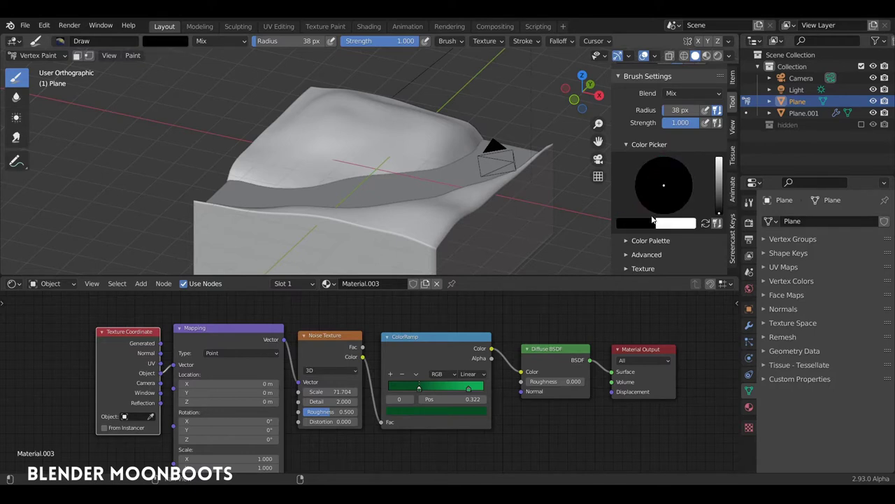
Step: Paint black strokes along the ridge edges and corners bordering the river channel
{"action": "mouse_move", "coordinate": [234, 179]}
{"action": "left_mouse_down"}
{"action": "mouse_move", "coordinate": [406, 169]}
{"action": "mouse_move", "coordinate": [478, 145]}
{"action": "mouse_move", "coordinate": [371, 174]}
{"action": "mouse_move", "coordinate": [238, 177]}
{"action": "left_mouse_up"}
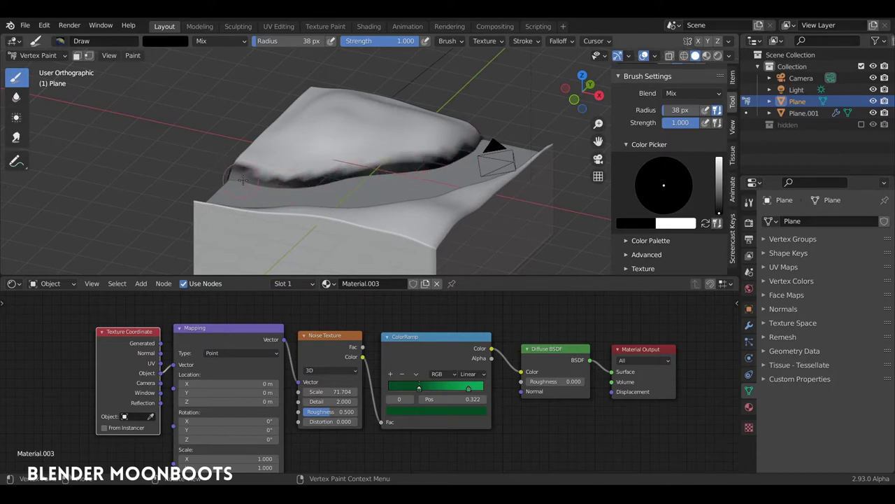
{"action": "middle_click_drag", "start_coordinate": [242, 181], "coordinate": [359, 200]}
{"action": "mouse_move", "coordinate": [360, 200]}
{"action": "left_mouse_down"}
{"action": "mouse_move", "coordinate": [313, 229]}
{"action": "mouse_move", "coordinate": [335, 226]}
{"action": "mouse_move", "coordinate": [352, 202]}
{"action": "left_mouse_up"}
{"action": "middle_click_drag", "start_coordinate": [352, 202], "coordinate": [349, 196]}
{"action": "mouse_move", "coordinate": [350, 197]}
{"action": "left_mouse_down"}
{"action": "mouse_move", "coordinate": [280, 129]}
{"action": "mouse_move", "coordinate": [297, 144]}
{"action": "mouse_move", "coordinate": [251, 113]}
{"action": "mouse_move", "coordinate": [155, 90]}
{"action": "left_mouse_up"}
{"action": "middle_click_drag", "start_coordinate": [156, 89], "coordinate": [319, 118]}
{"action": "mouse_move", "coordinate": [318, 117]}
{"action": "left_mouse_down"}
{"action": "mouse_move", "coordinate": [257, 115]}
{"action": "mouse_move", "coordinate": [336, 112]}
{"action": "mouse_move", "coordinate": [183, 129]}
{"action": "mouse_move", "coordinate": [274, 111]}
{"action": "mouse_move", "coordinate": [371, 116]}
{"action": "left_mouse_up"}
{"action": "middle_click_drag", "start_coordinate": [371, 115], "coordinate": [199, 140]}
{"action": "mouse_move", "coordinate": [199, 140]}
{"action": "left_mouse_down"}
{"action": "mouse_move", "coordinate": [238, 178]}
{"action": "mouse_move", "coordinate": [269, 174]}
{"action": "left_mouse_up"}
{"action": "mouse_move", "coordinate": [269, 173]}
{"action": "middle_mouse_down"}
{"action": "mouse_move", "coordinate": [277, 126]}
{"action": "mouse_move", "coordinate": [305, 194]}
{"action": "mouse_move", "coordinate": [349, 151]}
{"action": "middle_mouse_up"}
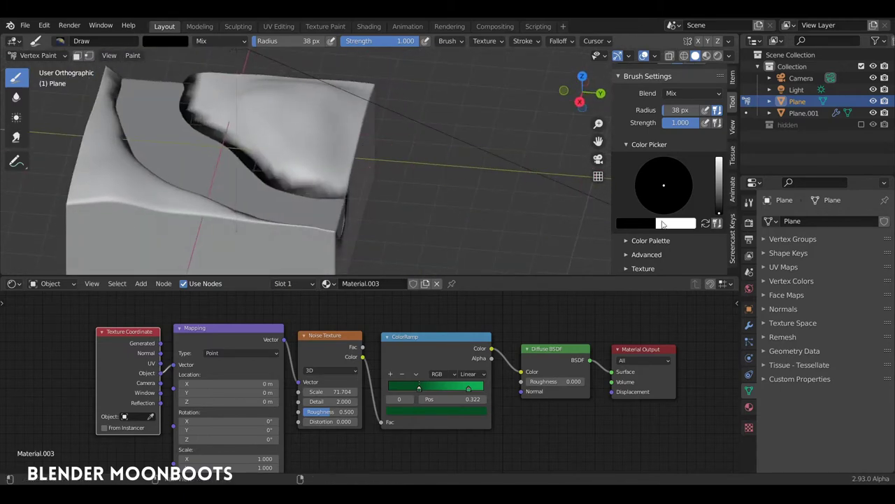
Step: Expand the Vertex Colors list to show the Col layer
{"action": "left_click", "coordinate": [764, 280]}
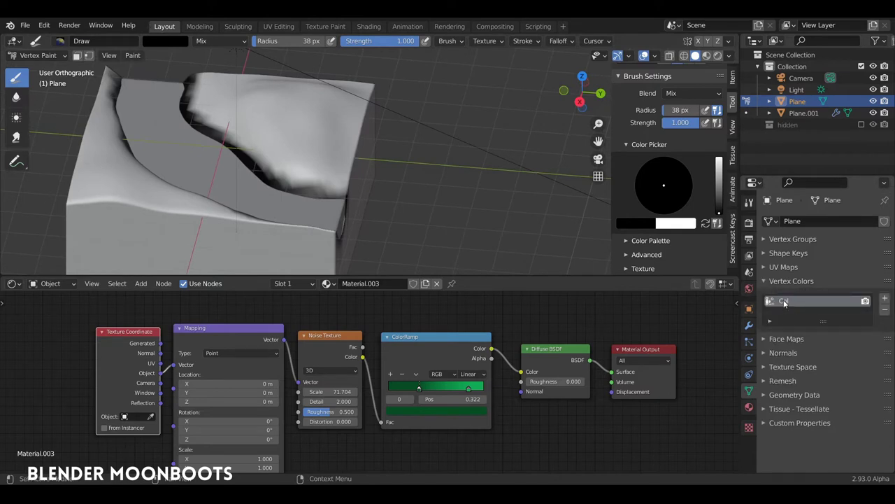
{"action": "mouse_move", "coordinate": [378, 182]}
{"action": "middle_mouse_down"}
{"action": "mouse_move", "coordinate": [415, 199]}
{"action": "mouse_move", "coordinate": [297, 161]}
{"action": "middle_mouse_up"}
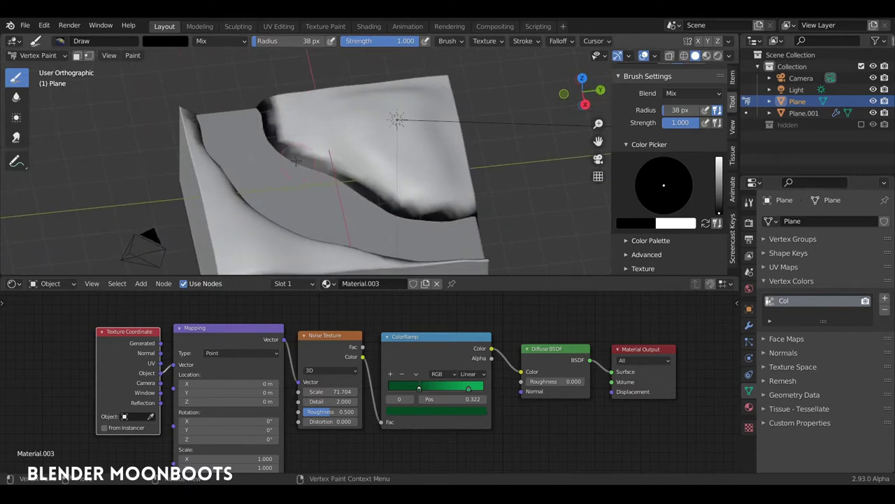
{"action": "mouse_move", "coordinate": [346, 181]}
{"action": "middle_mouse_down"}
{"action": "mouse_move", "coordinate": [237, 183]}
{"action": "mouse_move", "coordinate": [70, 112]}
{"action": "middle_mouse_up"}
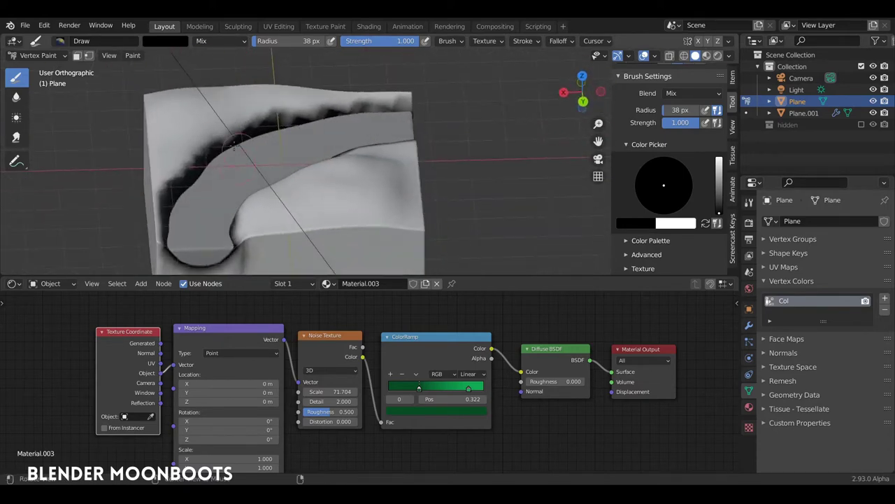
Step: Blur the black channel edges into soft gradients, then return to Object Mode
{"action": "left_click", "coordinate": [12, 100]}
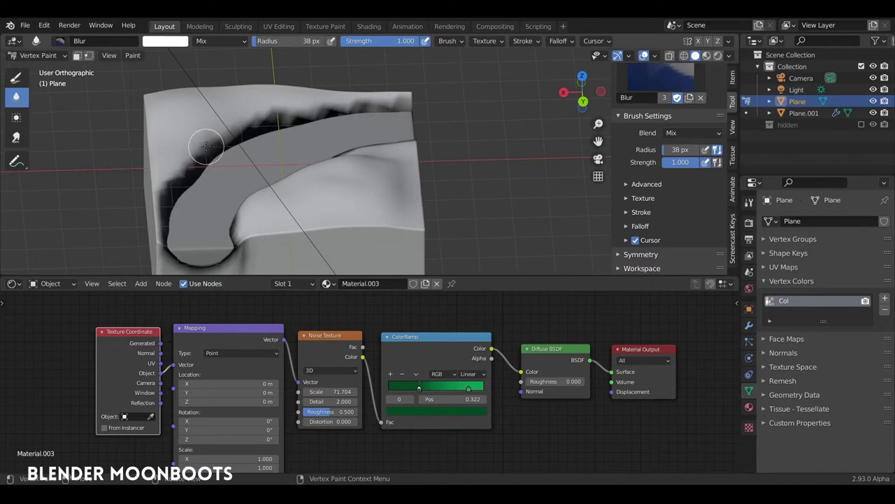
{"action": "mouse_move", "coordinate": [206, 147]}
{"action": "left_mouse_down"}
{"action": "mouse_move", "coordinate": [190, 146]}
{"action": "mouse_move", "coordinate": [244, 104]}
{"action": "mouse_move", "coordinate": [274, 114]}
{"action": "mouse_move", "coordinate": [406, 96]}
{"action": "left_mouse_up"}
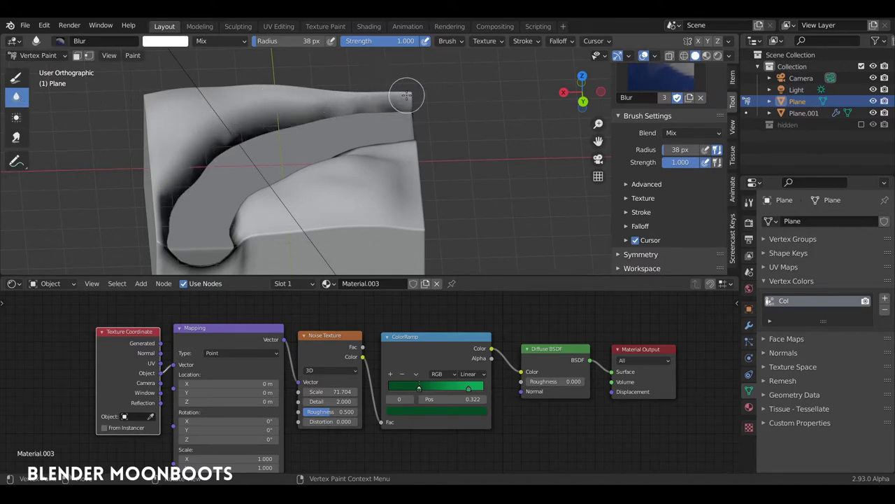
{"action": "mouse_move", "coordinate": [407, 96]}
{"action": "middle_mouse_down"}
{"action": "mouse_move", "coordinate": [316, 114]}
{"action": "mouse_move", "coordinate": [216, 186]}
{"action": "middle_mouse_up"}
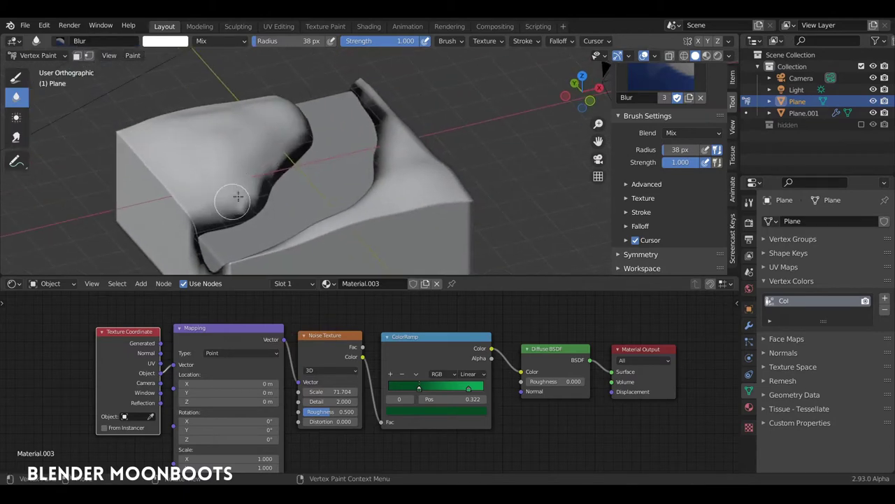
{"action": "middle_click_drag", "start_coordinate": [292, 136], "coordinate": [286, 152]}
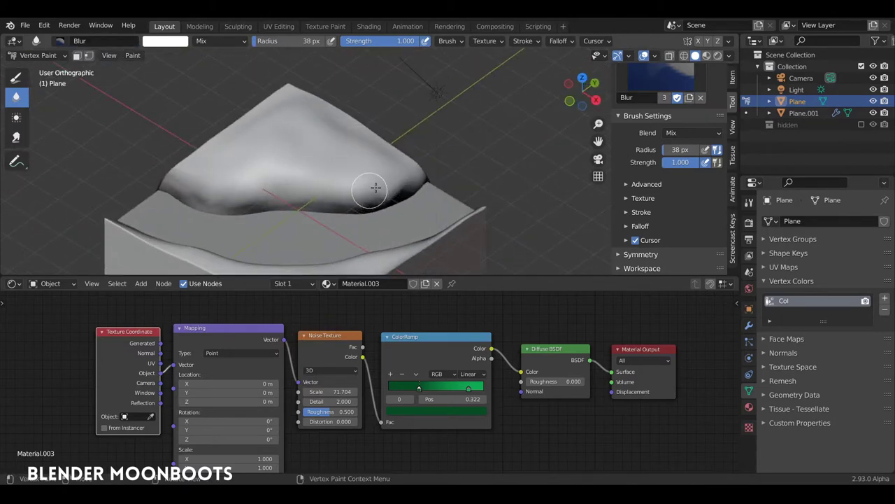
{"action": "mouse_move", "coordinate": [226, 194]}
{"action": "middle_mouse_down"}
{"action": "mouse_move", "coordinate": [263, 205]}
{"action": "mouse_move", "coordinate": [234, 159]}
{"action": "mouse_move", "coordinate": [161, 193]}
{"action": "mouse_move", "coordinate": [234, 176]}
{"action": "mouse_move", "coordinate": [247, 160]}
{"action": "mouse_move", "coordinate": [209, 156]}
{"action": "mouse_move", "coordinate": [231, 184]}
{"action": "mouse_move", "coordinate": [294, 154]}
{"action": "middle_mouse_up"}
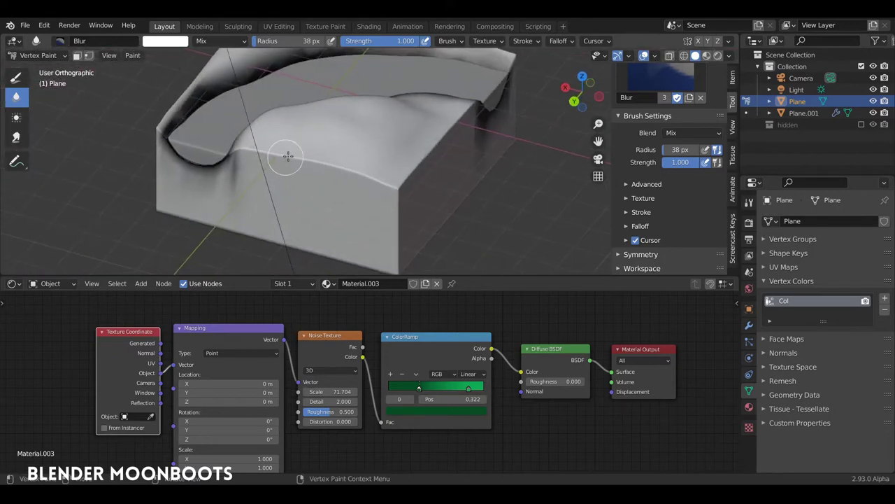
{"action": "key", "text": "ctrl+Tab"}
{"action": "key", "text": "ctrl+Tab"}
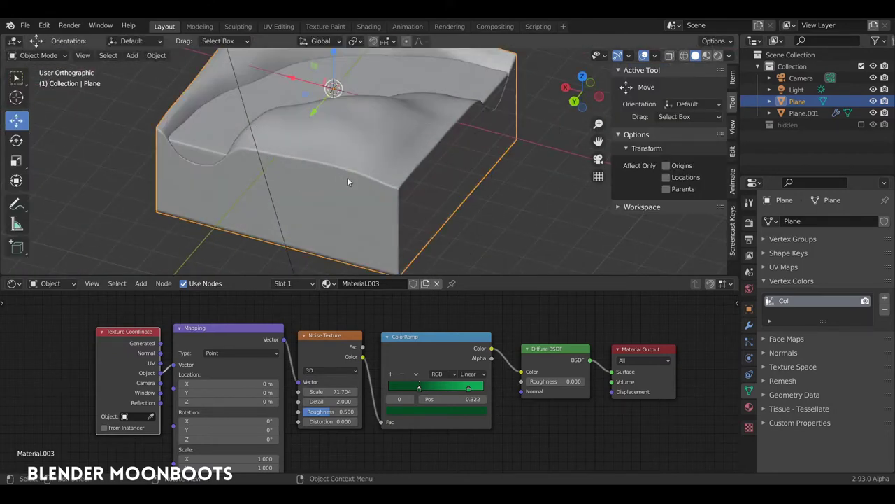
Step: Add an Attribute node reading the Col vertex colours to Material.003
{"action": "mouse_move", "coordinate": [347, 177]}
{"action": "middle_mouse_down"}
{"action": "mouse_move", "coordinate": [420, 198]}
{"action": "mouse_move", "coordinate": [571, 183]}
{"action": "middle_mouse_up"}
{"action": "key", "text": "n"}
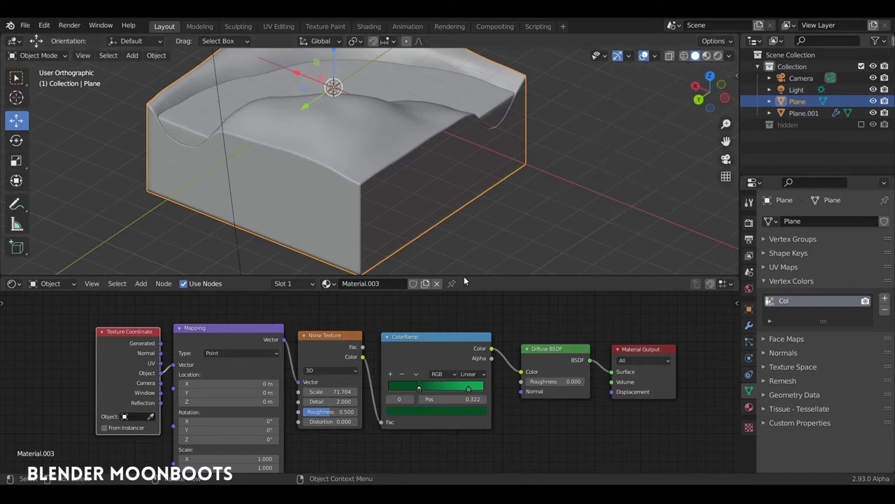
{"action": "left_click_drag", "start_coordinate": [463, 276], "coordinate": [462, 138]}
{"action": "middle_click_drag", "start_coordinate": [462, 198], "coordinate": [414, 216]}
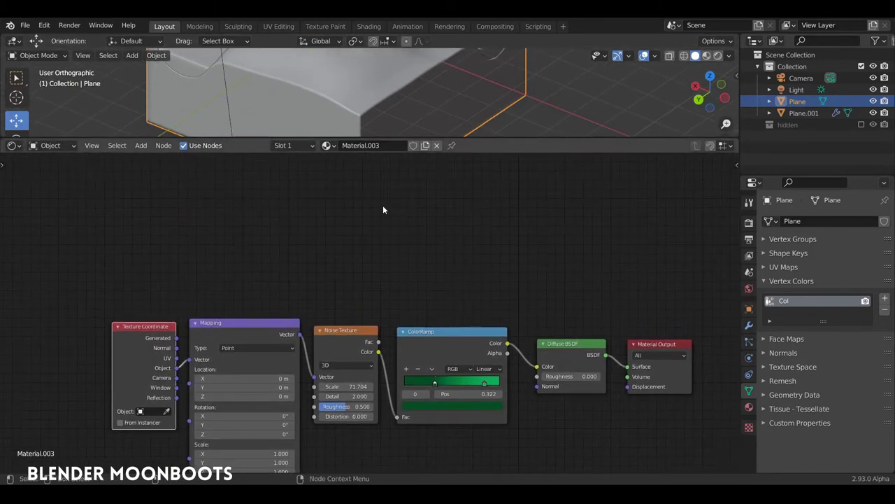
{"action": "key", "text": "shift+a"}
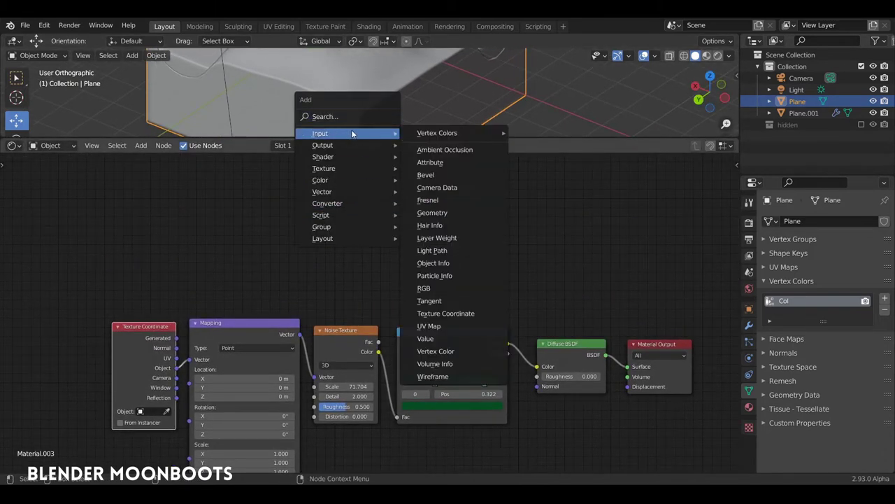
{"action": "left_click", "coordinate": [535, 134]}
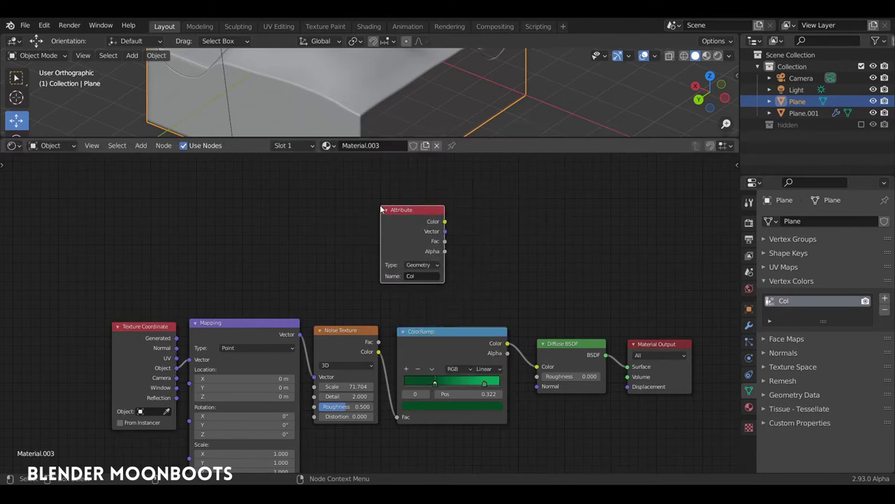
{"action": "middle_click_drag", "start_coordinate": [436, 225], "coordinate": [405, 207]}
{"action": "mouse_move", "coordinate": [400, 215]}
{"action": "left_mouse_down"}
{"action": "mouse_move", "coordinate": [364, 219]}
{"action": "mouse_move", "coordinate": [336, 201]}
{"action": "mouse_move", "coordinate": [316, 208]}
{"action": "left_mouse_up"}
{"action": "left_click_drag", "start_coordinate": [352, 232], "coordinate": [394, 255]}
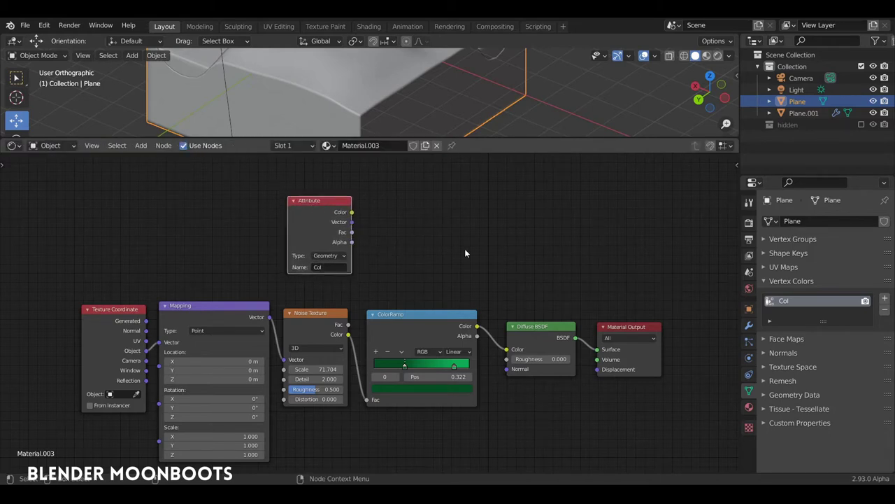
Step: Insert a Mix Shader between the Diffuse BSDF and Material Output
{"action": "middle_click_drag", "start_coordinate": [614, 325], "coordinate": [544, 312]}
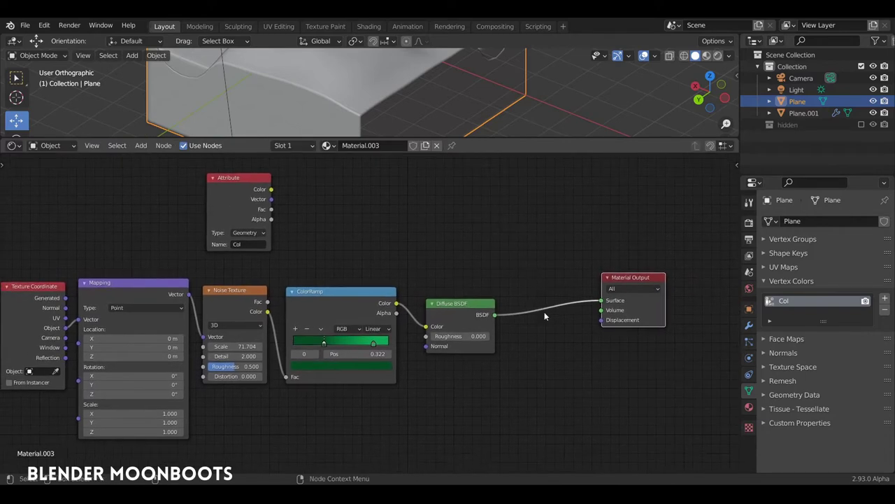
{"action": "key", "text": "shift+a"}
{"action": "mouse_move", "coordinate": [514, 348]}
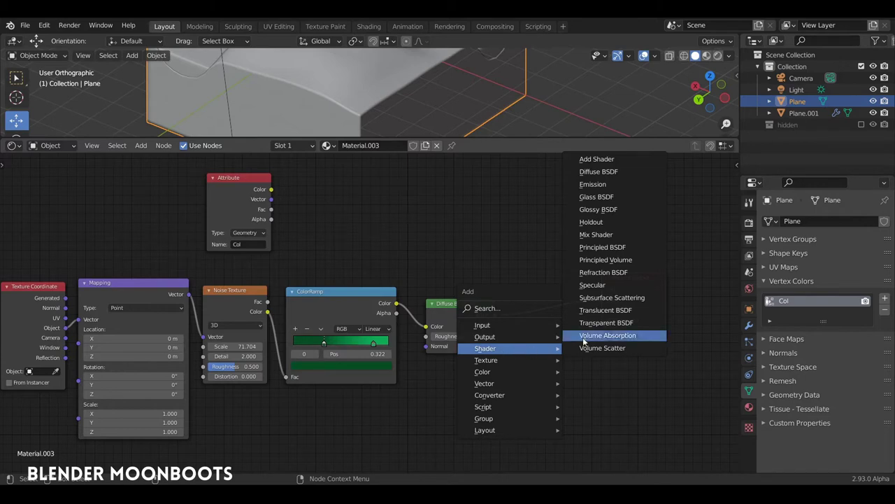
{"action": "left_click", "coordinate": [607, 235]}
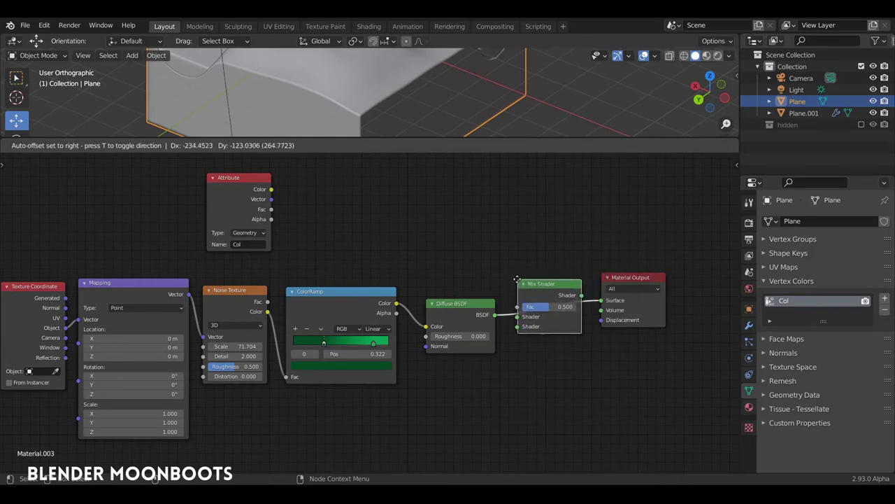
{"action": "left_click", "coordinate": [563, 291]}
{"action": "left_click_drag", "start_coordinate": [455, 328], "coordinate": [455, 307]}
Step: Connect the Attribute Fac to the Mix Shader Fac and tidy the node layout
{"action": "left_click_drag", "start_coordinate": [244, 174], "coordinate": [323, 174]}
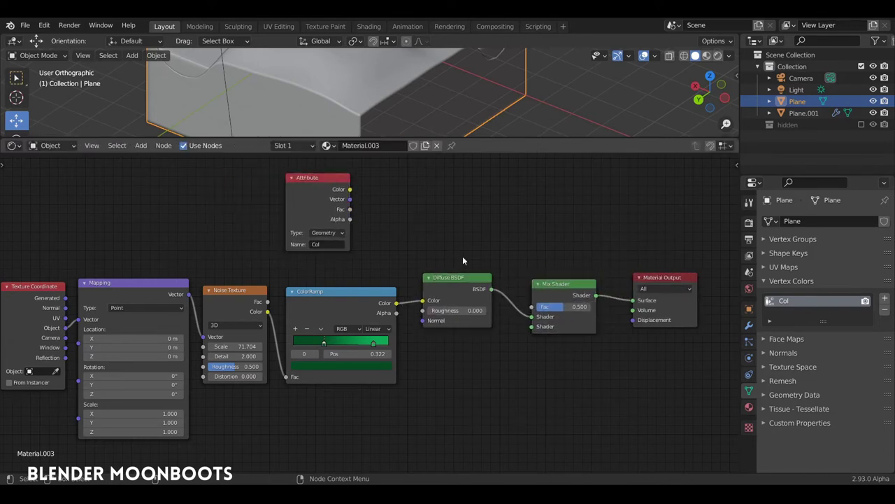
{"action": "left_click_drag", "start_coordinate": [350, 209], "coordinate": [435, 242]}
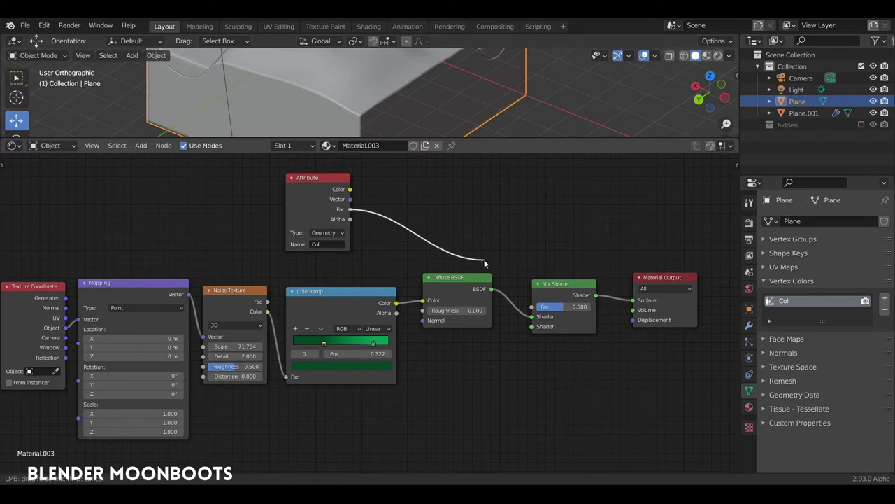
{"action": "left_click_drag", "start_coordinate": [485, 264], "coordinate": [532, 307]}
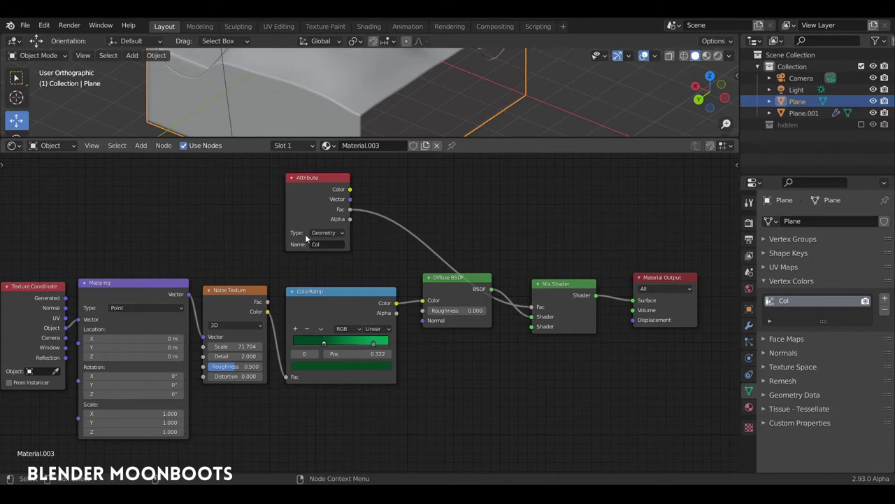
{"action": "left_click_drag", "start_coordinate": [459, 280], "coordinate": [457, 305]}
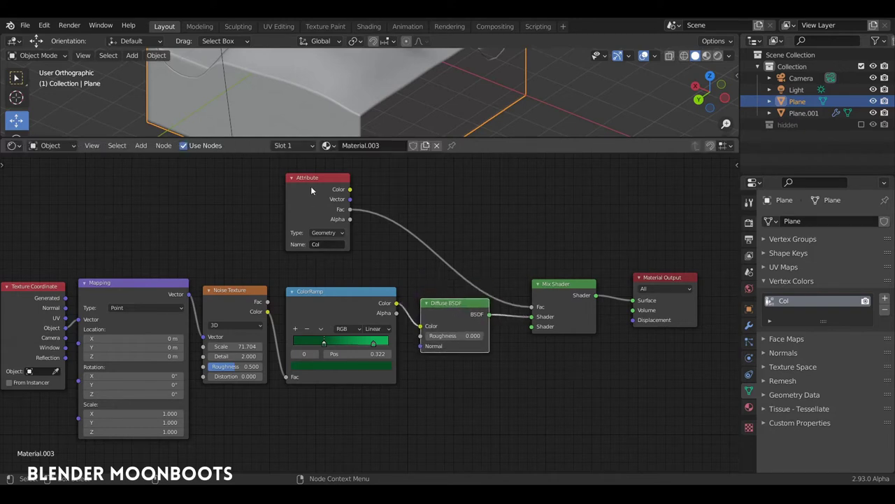
{"action": "left_click_drag", "start_coordinate": [311, 190], "coordinate": [442, 220]}
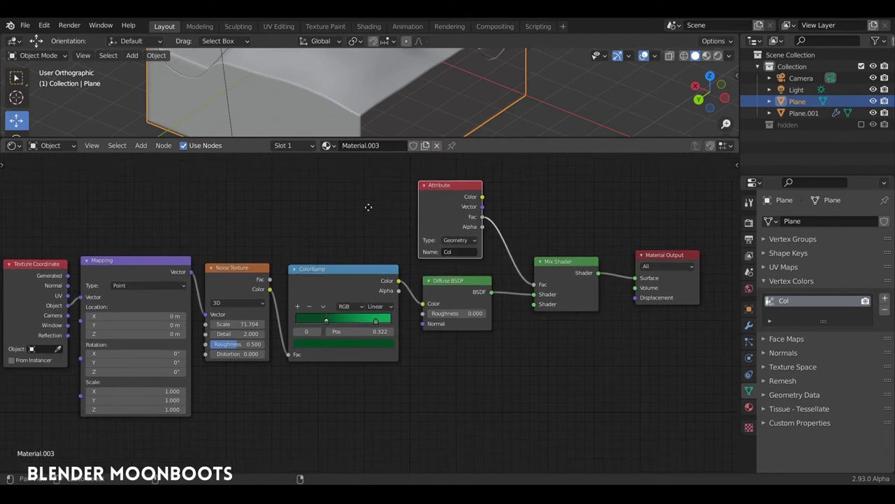
{"action": "middle_click_drag", "start_coordinate": [397, 249], "coordinate": [401, 207]}
{"action": "left_click_drag", "start_coordinate": [446, 263], "coordinate": [469, 257]}
Step: Duplicate the ColorRamp and Diffuse BSDF below the originals and wire the new ramp into the new BSDF
{"action": "left_click_drag", "start_coordinate": [336, 249], "coordinate": [341, 241]}
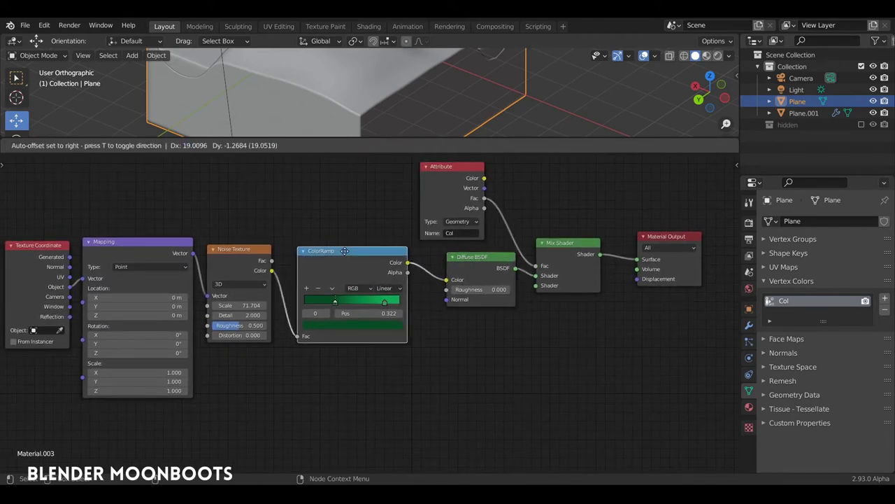
{"action": "key", "text": "shift+d"}
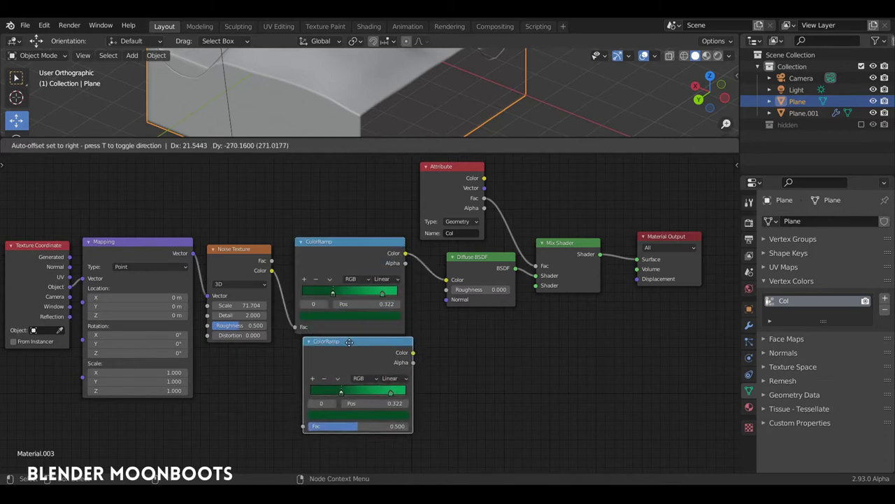
{"action": "left_click", "coordinate": [340, 350]}
{"action": "left_click", "coordinate": [466, 263]}
{"action": "key", "text": "shift+d"}
{"action": "left_click", "coordinate": [451, 354]}
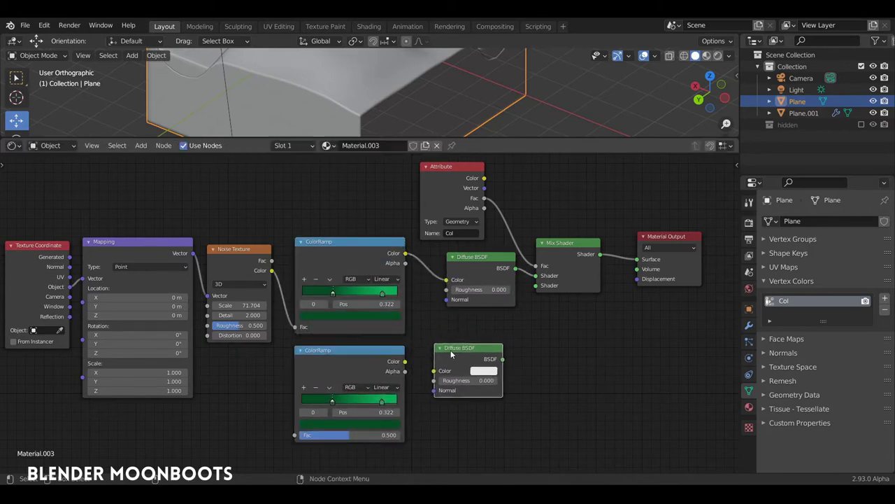
{"action": "mouse_move", "coordinate": [405, 361]}
{"action": "left_mouse_down"}
{"action": "mouse_move", "coordinate": [435, 371]}
{"action": "mouse_move", "coordinate": [458, 330]}
{"action": "mouse_move", "coordinate": [535, 285]}
{"action": "left_mouse_up"}
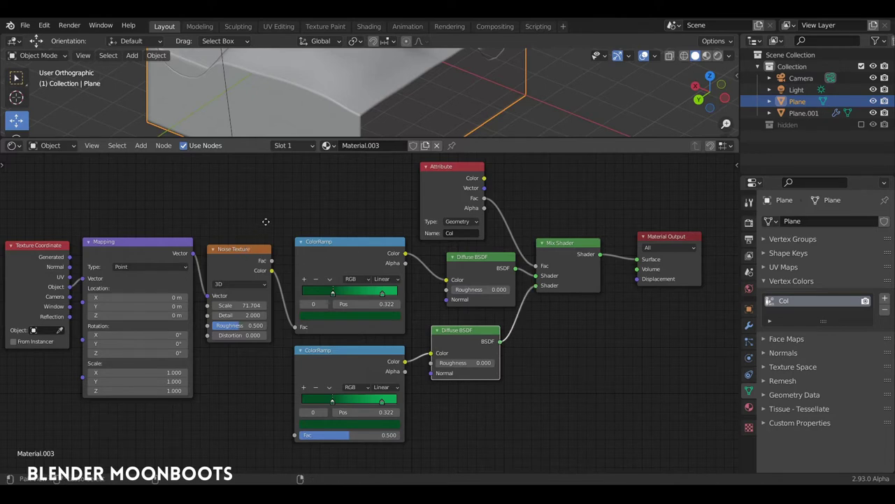
Step: Link the Noise Texture Fac output to both ColorRamps
{"action": "middle_click_drag", "start_coordinate": [266, 222], "coordinate": [330, 187]}
{"action": "left_click", "coordinate": [336, 239]}
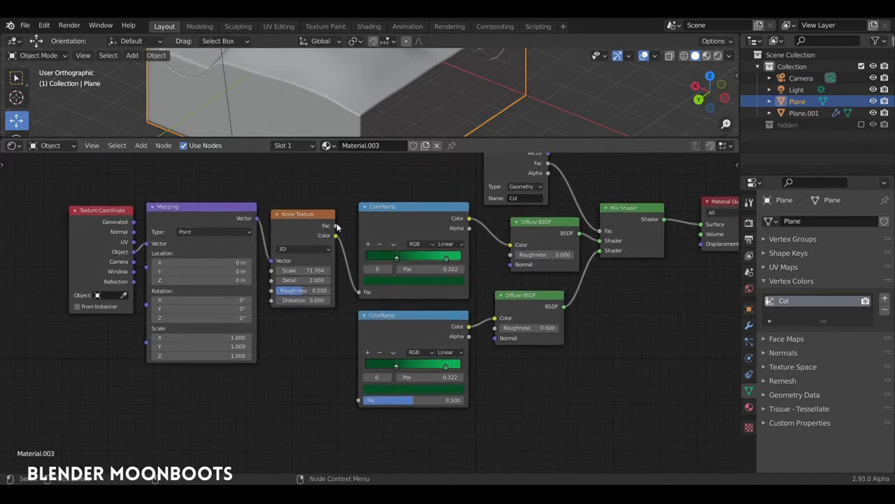
{"action": "left_click_drag", "start_coordinate": [336, 225], "coordinate": [354, 286]}
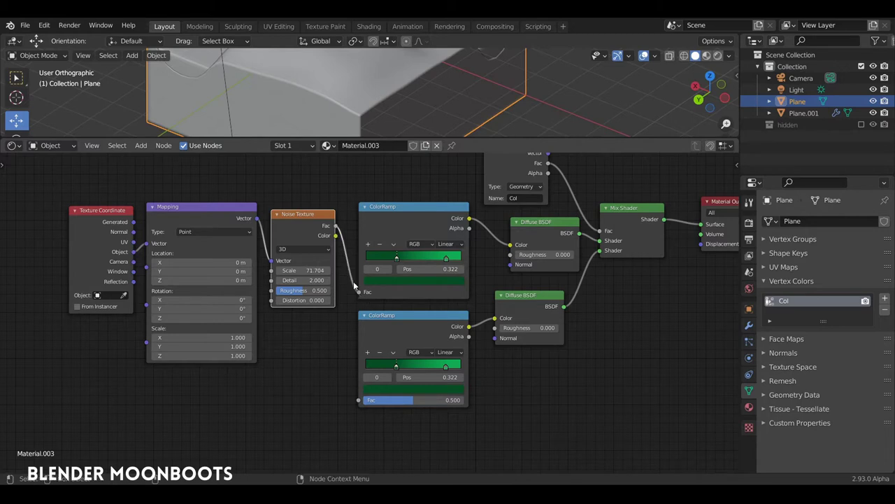
{"action": "left_click_drag", "start_coordinate": [336, 226], "coordinate": [354, 346]}
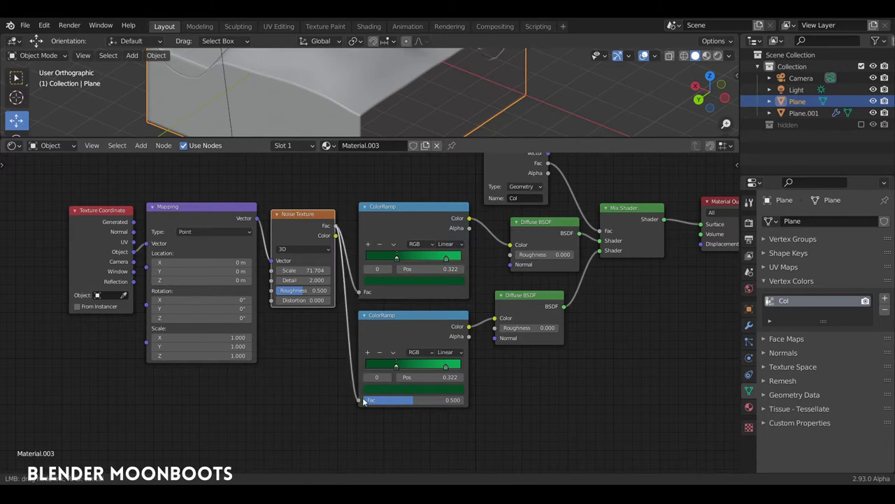
{"action": "left_click_drag", "start_coordinate": [363, 401], "coordinate": [360, 401]}
Step: Brighten the second ramp's green to 0.844 and preview the material in Rendered shading
{"action": "left_click", "coordinate": [409, 388]}
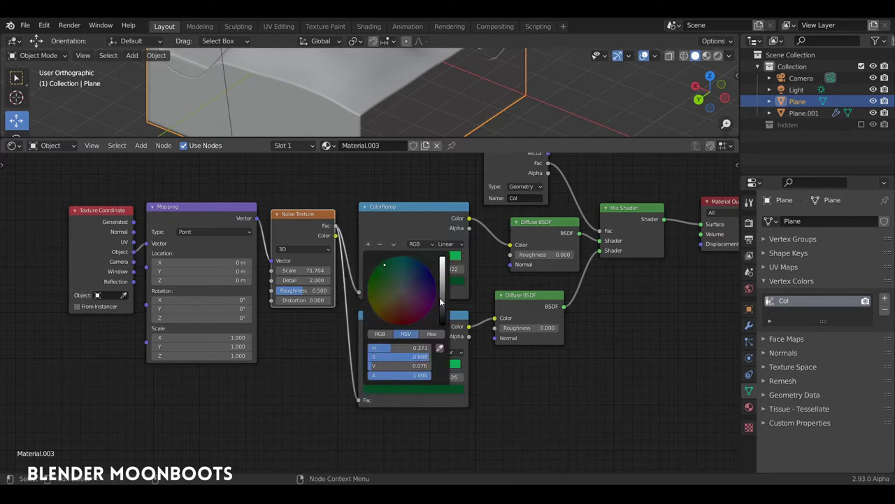
{"action": "mouse_move", "coordinate": [441, 301]}
{"action": "left_mouse_down"}
{"action": "mouse_move", "coordinate": [442, 277]}
{"action": "mouse_move", "coordinate": [442, 287]}
{"action": "left_mouse_up"}
{"action": "left_click", "coordinate": [435, 389]}
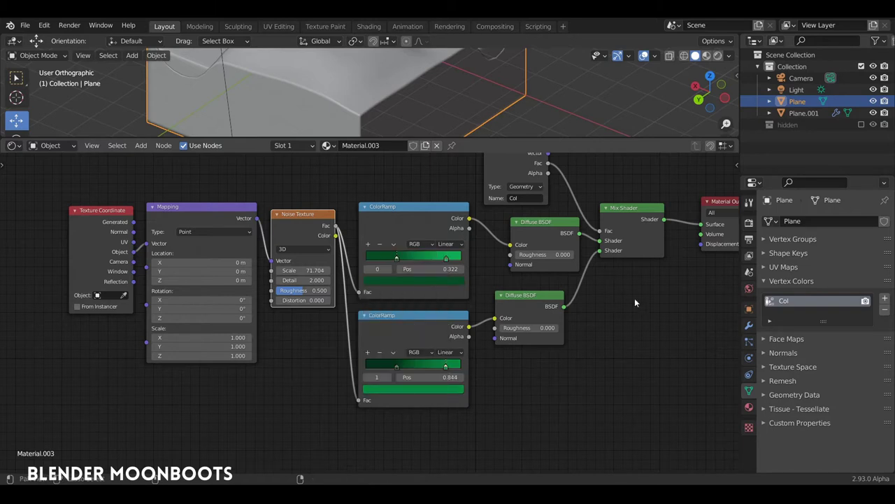
{"action": "middle_click_drag", "start_coordinate": [593, 284], "coordinate": [478, 334]}
{"action": "left_click_drag", "start_coordinate": [428, 343], "coordinate": [441, 333]}
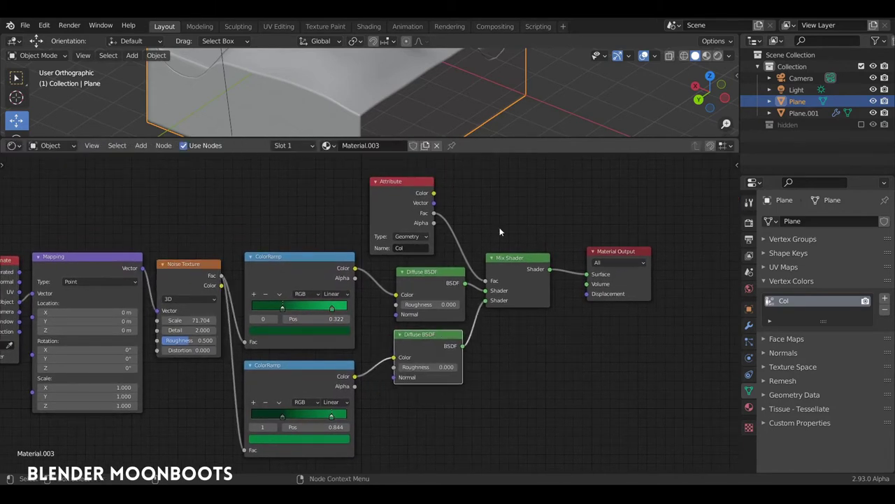
{"action": "left_click", "coordinate": [718, 55]}
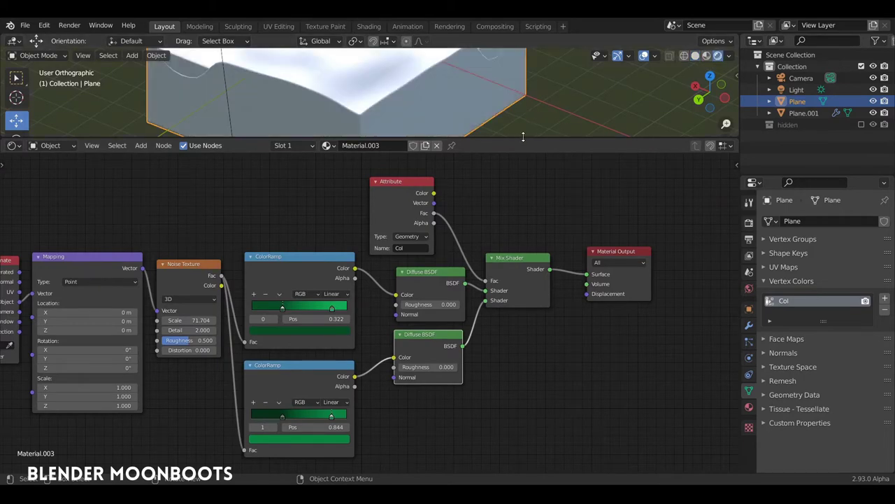
Step: Enlarge the 3D view, rewire the shaders into the Mix Shader, and inspect the speckled grass render
{"action": "left_click_drag", "start_coordinate": [523, 138], "coordinate": [511, 240]}
{"action": "middle_click_drag", "start_coordinate": [509, 212], "coordinate": [314, 189]}
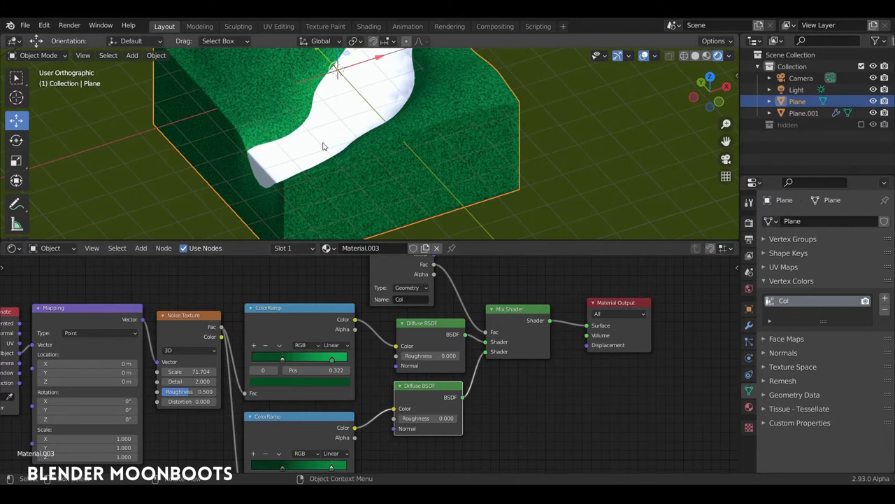
{"action": "left_click_drag", "start_coordinate": [462, 397], "coordinate": [488, 341]}
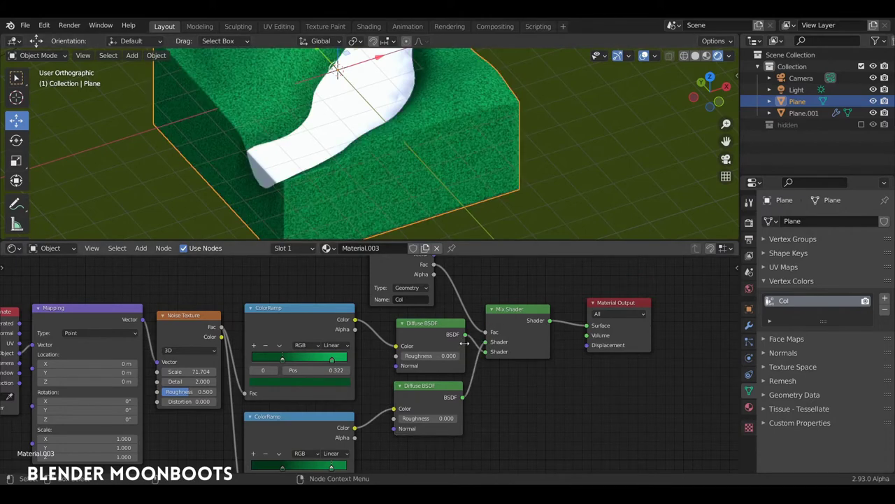
{"action": "mouse_move", "coordinate": [464, 215]}
{"action": "middle_mouse_down"}
{"action": "mouse_move", "coordinate": [393, 152]}
{"action": "mouse_move", "coordinate": [400, 315]}
{"action": "middle_mouse_up"}
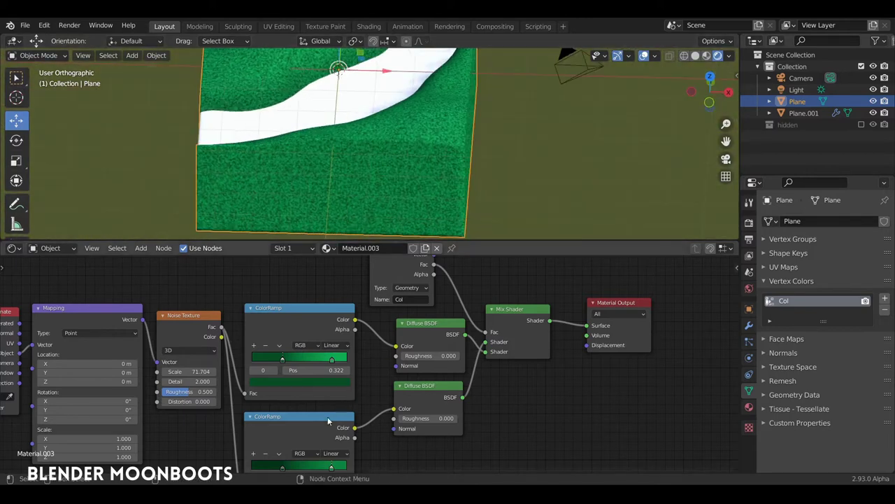
Step: Darken the lower ColorRamp's green and move both ColorRamp nodes down and right
{"action": "left_click_drag", "start_coordinate": [327, 417], "coordinate": [339, 368]}
{"action": "left_click", "coordinate": [336, 455]}
{"action": "mouse_move", "coordinate": [400, 187]}
{"action": "middle_mouse_down"}
{"action": "mouse_move", "coordinate": [466, 181]}
{"action": "mouse_move", "coordinate": [385, 203]}
{"action": "mouse_move", "coordinate": [320, 109]}
{"action": "mouse_move", "coordinate": [453, 204]}
{"action": "mouse_move", "coordinate": [544, 191]}
{"action": "mouse_move", "coordinate": [322, 157]}
{"action": "middle_mouse_up"}
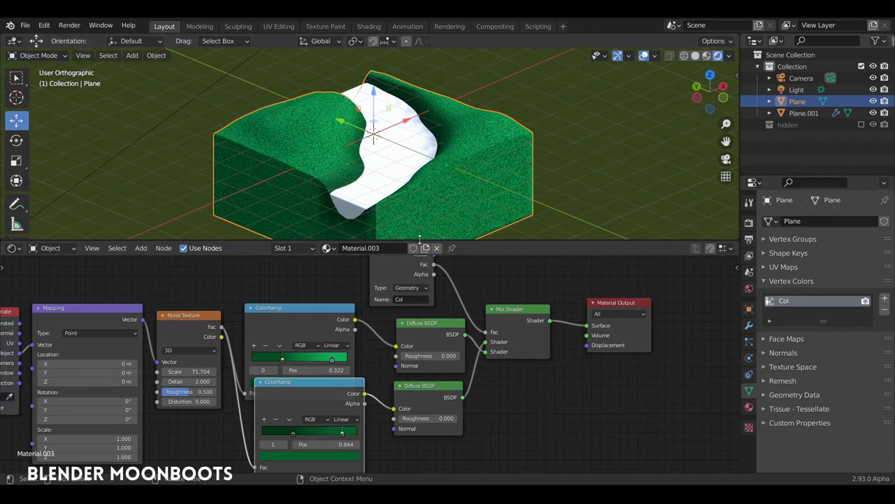
{"action": "left_click_drag", "start_coordinate": [410, 241], "coordinate": [410, 168]}
{"action": "left_click_drag", "start_coordinate": [319, 334], "coordinate": [334, 383]}
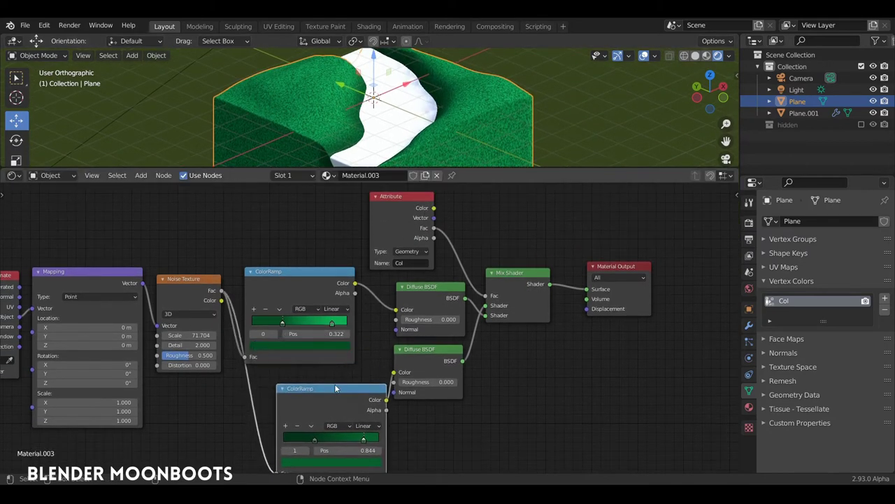
{"action": "left_click_drag", "start_coordinate": [294, 273], "coordinate": [314, 294]}
{"action": "middle_click_drag", "start_coordinate": [221, 326], "coordinate": [403, 270]}
Step: Duplicate the Noise Texture and feed the Mapping vector into the copy
{"action": "left_click_drag", "start_coordinate": [402, 270], "coordinate": [410, 260]}
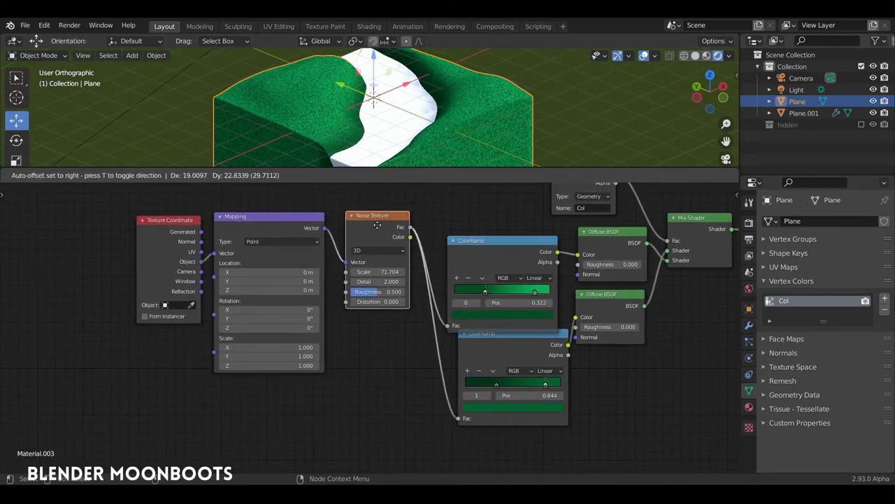
{"action": "key", "text": "shift+d"}
{"action": "left_click", "coordinate": [381, 334]}
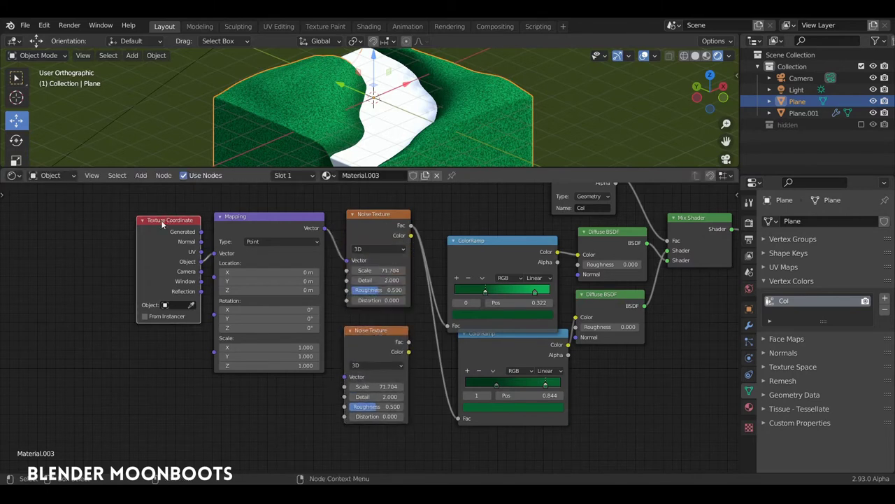
{"action": "left_click_drag", "start_coordinate": [161, 219], "coordinate": [87, 216]}
{"action": "left_click_drag", "start_coordinate": [238, 217], "coordinate": [169, 206]}
{"action": "left_click_drag", "start_coordinate": [379, 334], "coordinate": [326, 322]}
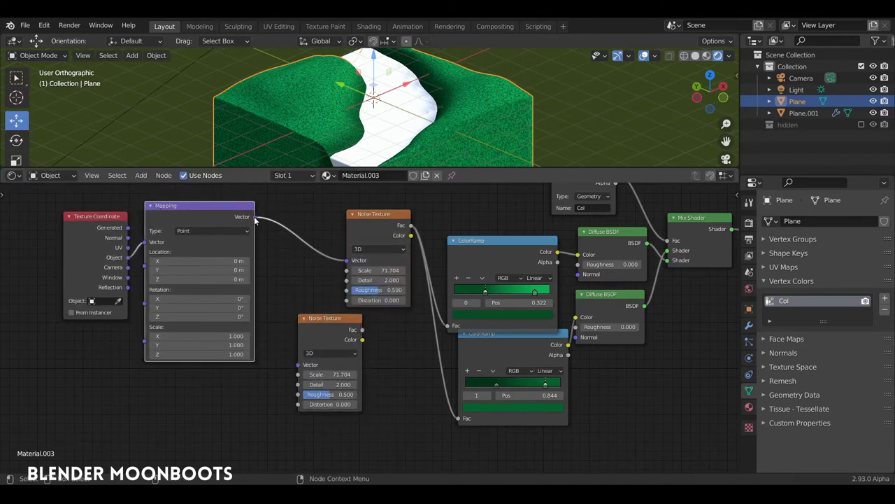
{"action": "left_click_drag", "start_coordinate": [256, 218], "coordinate": [299, 364]}
{"action": "left_click_drag", "start_coordinate": [315, 320], "coordinate": [295, 320]}
Step: Add a Bump node, linking the second noise Fac to Height and Normal to the Diffuse BSDF
{"action": "key", "text": "shift+a"}
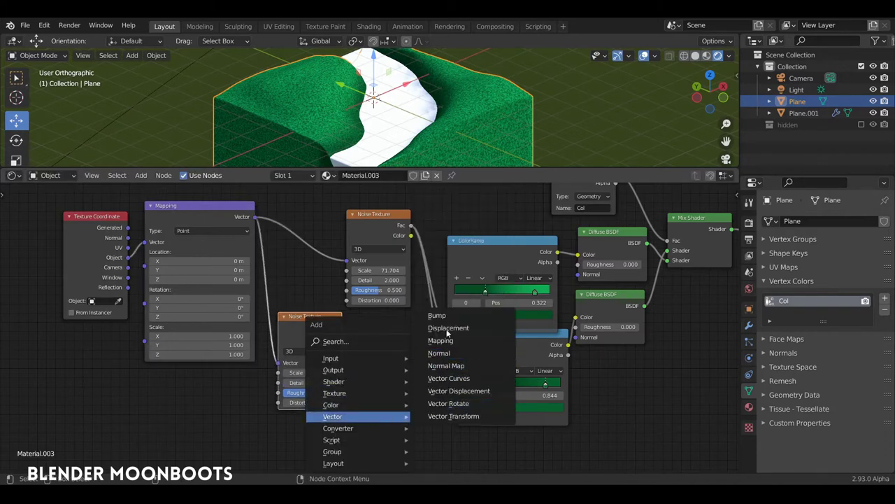
{"action": "left_click", "coordinate": [440, 315]}
{"action": "left_click_drag", "start_coordinate": [342, 328], "coordinate": [356, 378]}
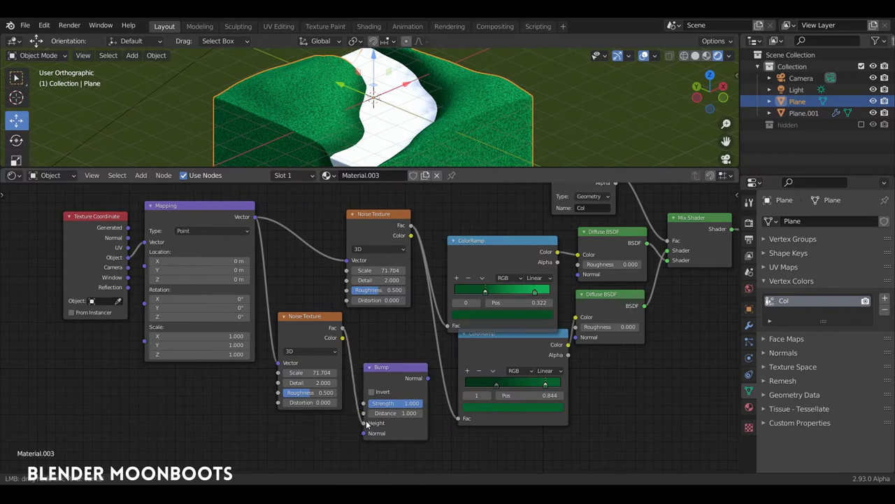
{"action": "left_click_drag", "start_coordinate": [367, 424], "coordinate": [364, 424]}
{"action": "mouse_move", "coordinate": [385, 334]}
{"action": "middle_mouse_down"}
{"action": "mouse_move", "coordinate": [328, 329]}
{"action": "mouse_move", "coordinate": [284, 352]}
{"action": "middle_mouse_up"}
{"action": "left_click_drag", "start_coordinate": [397, 242], "coordinate": [376, 208]}
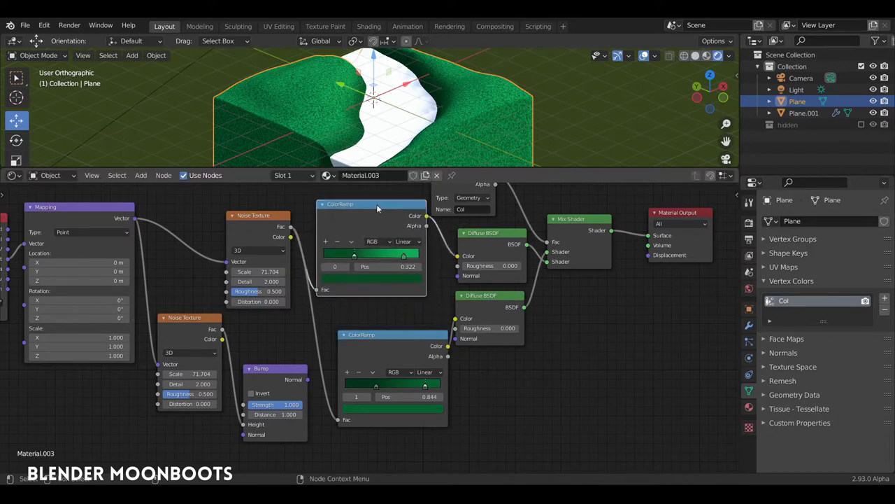
{"action": "left_click_drag", "start_coordinate": [409, 347], "coordinate": [394, 318]}
{"action": "mouse_move", "coordinate": [305, 382]}
{"action": "left_mouse_down"}
{"action": "mouse_move", "coordinate": [301, 344]}
{"action": "mouse_move", "coordinate": [457, 275]}
{"action": "left_mouse_up"}
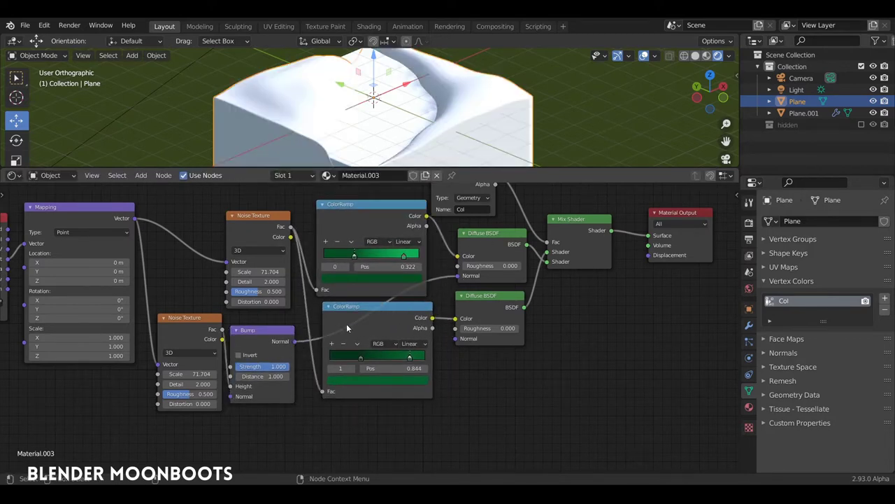
{"action": "left_click_drag", "start_coordinate": [294, 340], "coordinate": [455, 339]}
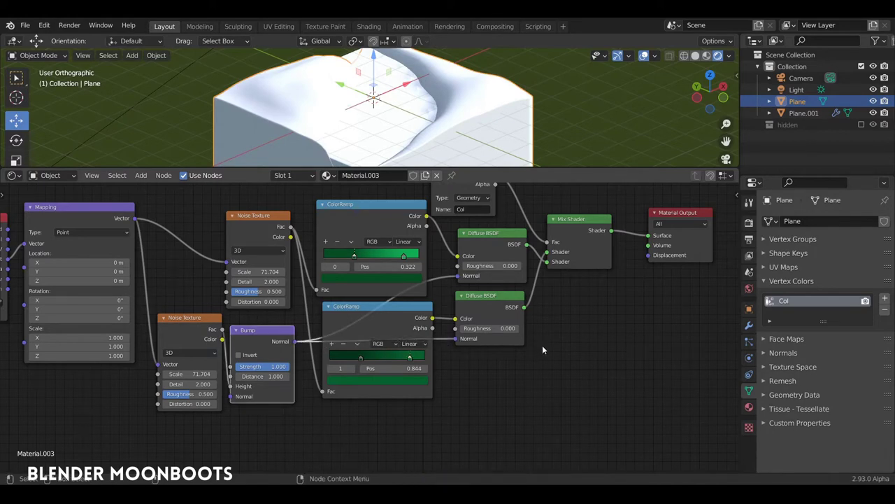
Step: Lower the bump noise Scale and the Bump Strength for coarser, gentler grass relief
{"action": "middle_click_drag", "start_coordinate": [452, 115], "coordinate": [361, 111]}
{"action": "scroll", "coordinate": [362, 110], "scroll_direction": "up", "scroll_amount": 2}
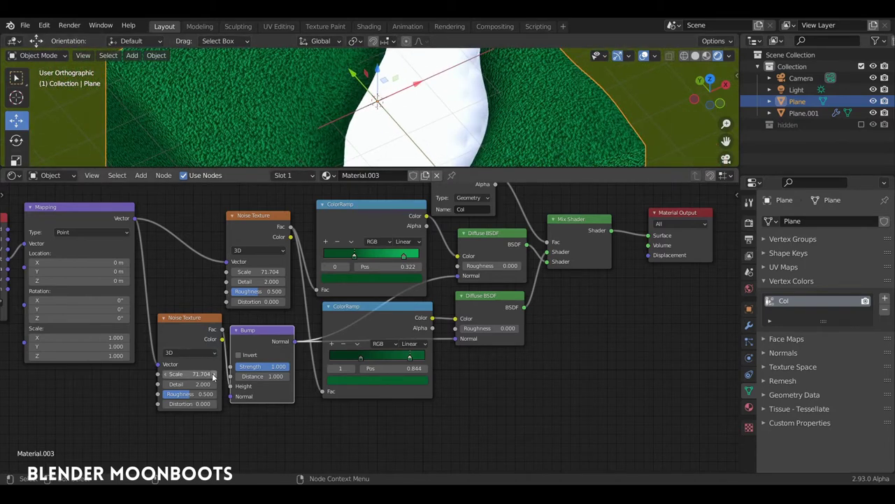
{"action": "left_click_drag", "start_coordinate": [215, 378], "coordinate": [165, 375]}
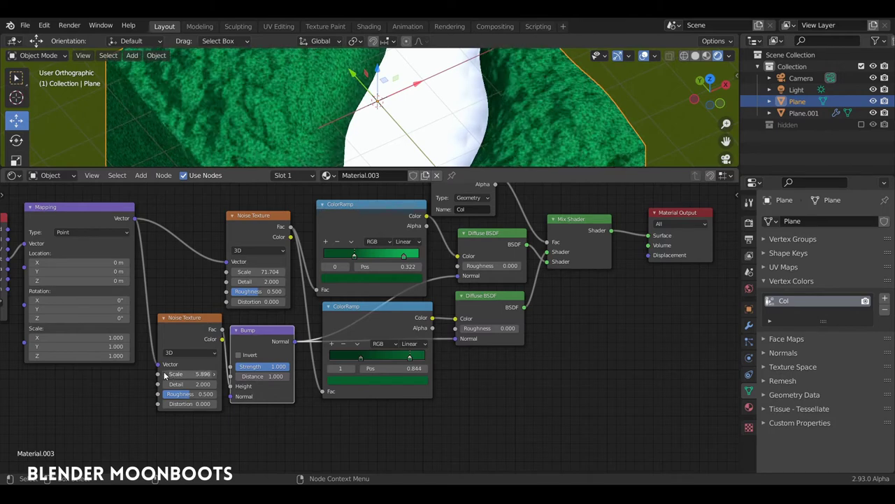
{"action": "left_click_drag", "start_coordinate": [271, 369], "coordinate": [245, 370]}
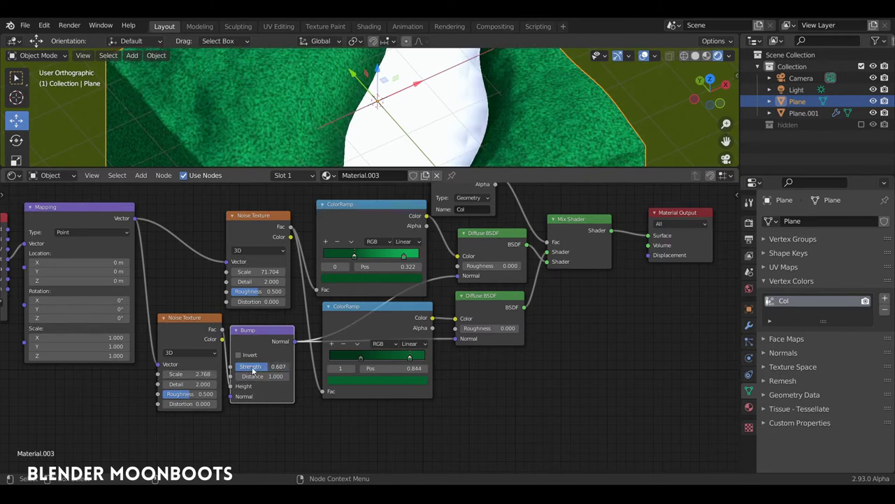
{"action": "left_click_drag", "start_coordinate": [326, 169], "coordinate": [326, 318]}
{"action": "scroll", "coordinate": [326, 206], "scroll_direction": "down", "scroll_amount": 2}
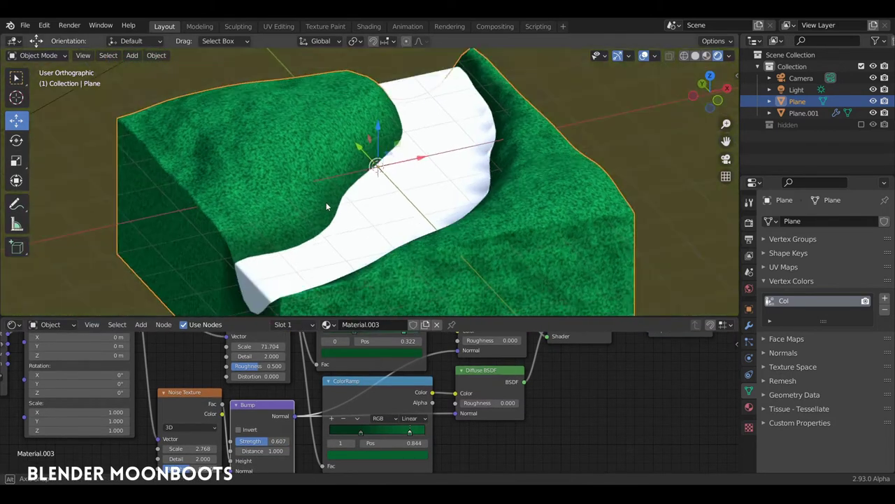
{"action": "scroll", "coordinate": [326, 206], "scroll_direction": "down", "scroll_amount": 2}
{"action": "scroll", "coordinate": [326, 206], "scroll_direction": "down", "scroll_amount": 1}
{"action": "mouse_move", "coordinate": [276, 440]}
{"action": "left_mouse_down"}
{"action": "mouse_move", "coordinate": [256, 445]}
{"action": "mouse_move", "coordinate": [283, 439]}
{"action": "left_mouse_up"}
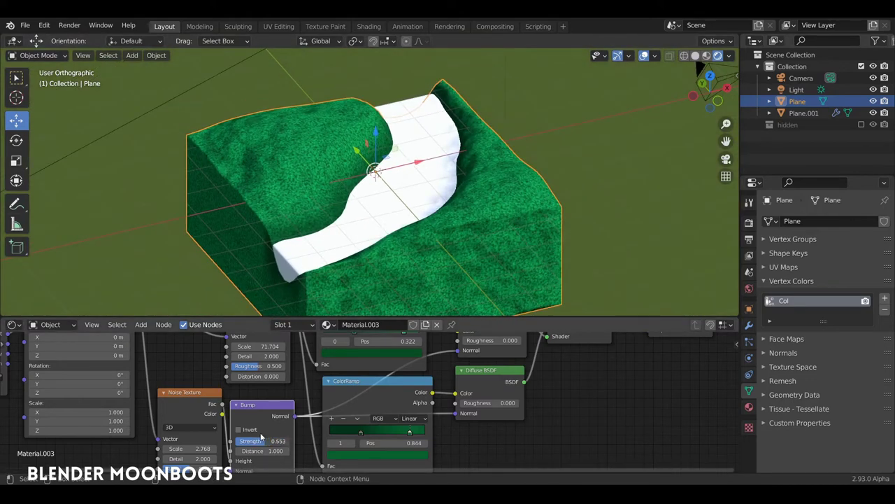
{"action": "mouse_move", "coordinate": [391, 209]}
{"action": "middle_mouse_down"}
{"action": "mouse_move", "coordinate": [406, 200]}
{"action": "mouse_move", "coordinate": [490, 200]}
{"action": "mouse_move", "coordinate": [434, 203]}
{"action": "mouse_move", "coordinate": [452, 208]}
{"action": "middle_mouse_up"}
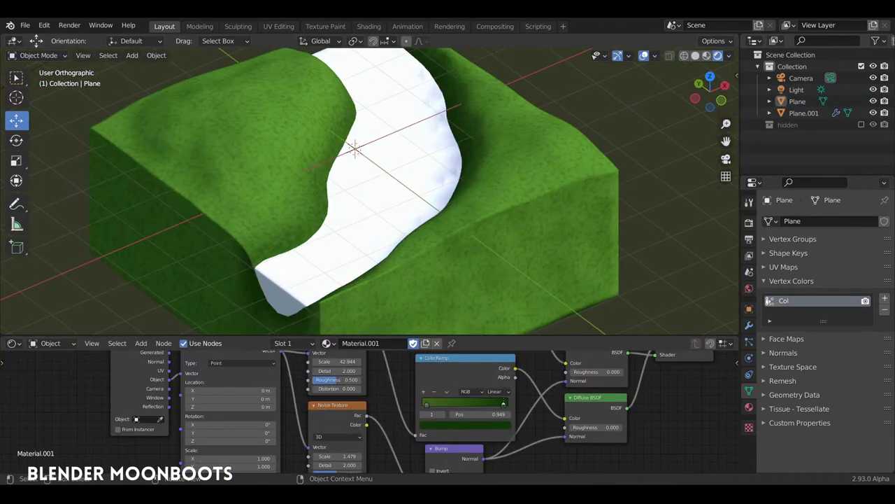
Step: Select the terrain and review its full grass node tree in a maximized node editor
{"action": "middle_click_drag", "start_coordinate": [364, 231], "coordinate": [316, 218]}
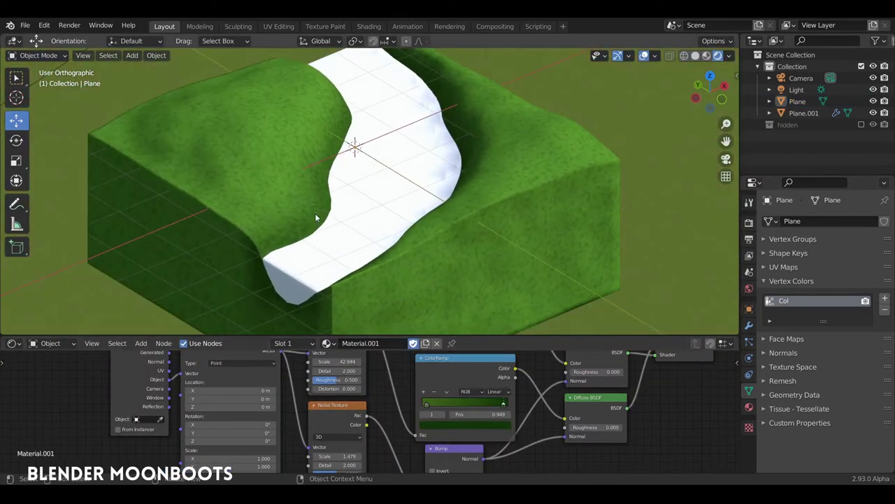
{"action": "left_click", "coordinate": [315, 213]}
{"action": "key", "text": "alt+a"}
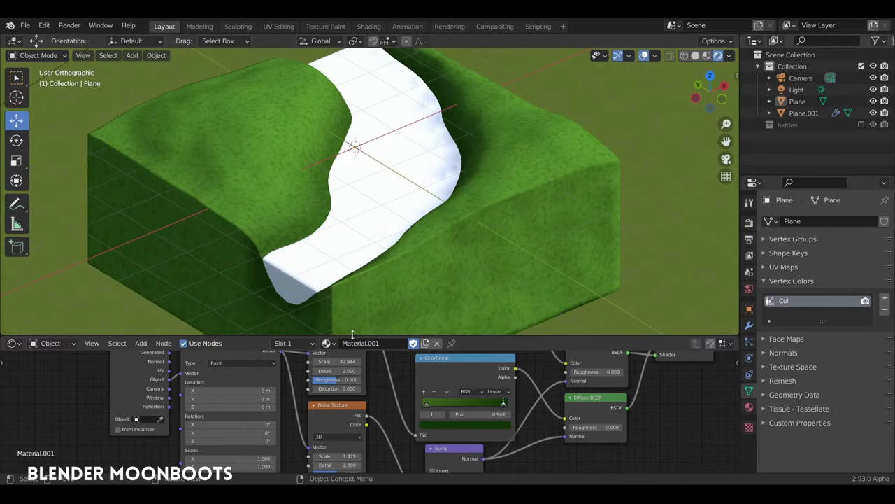
{"action": "left_click_drag", "start_coordinate": [352, 336], "coordinate": [363, 143]}
{"action": "key", "text": "ctrl+space"}
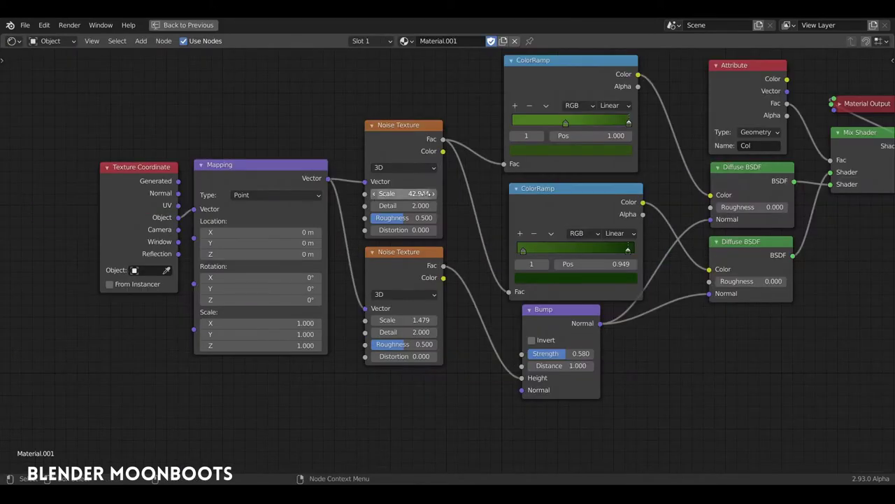
{"action": "key", "text": "Home"}
{"action": "scroll", "coordinate": [612, 100], "scroll_direction": "up", "scroll_amount": 2}
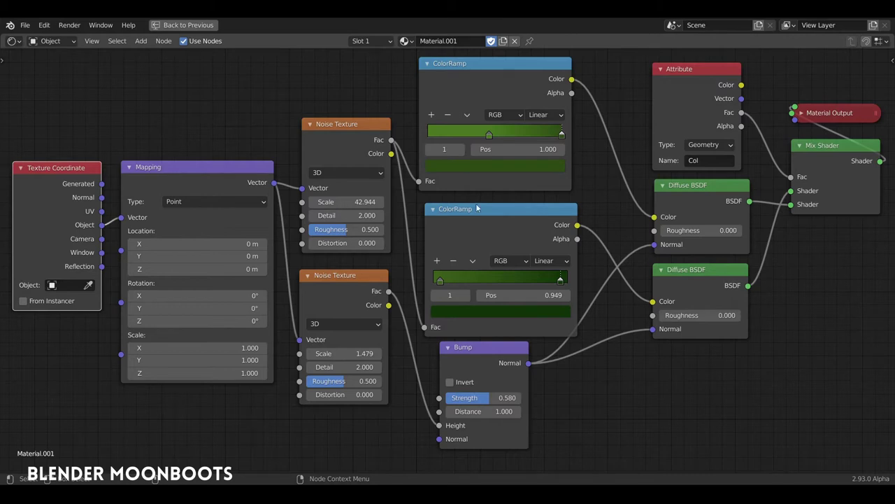
{"action": "key", "text": "ctrl+space"}
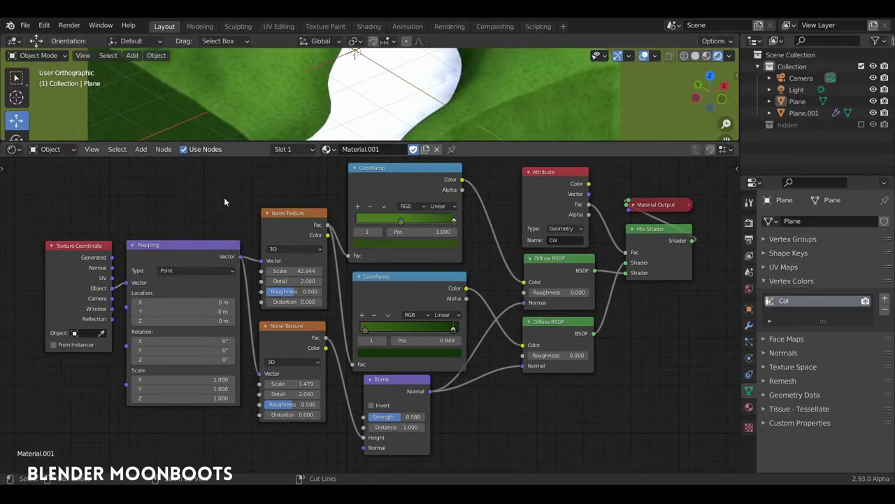
Step: Save the file as object.blend and select the river mesh Plane.001 in solid shading
{"action": "key", "text": "ctrl+s"}
{"action": "left_click_drag", "start_coordinate": [333, 142], "coordinate": [327, 305]}
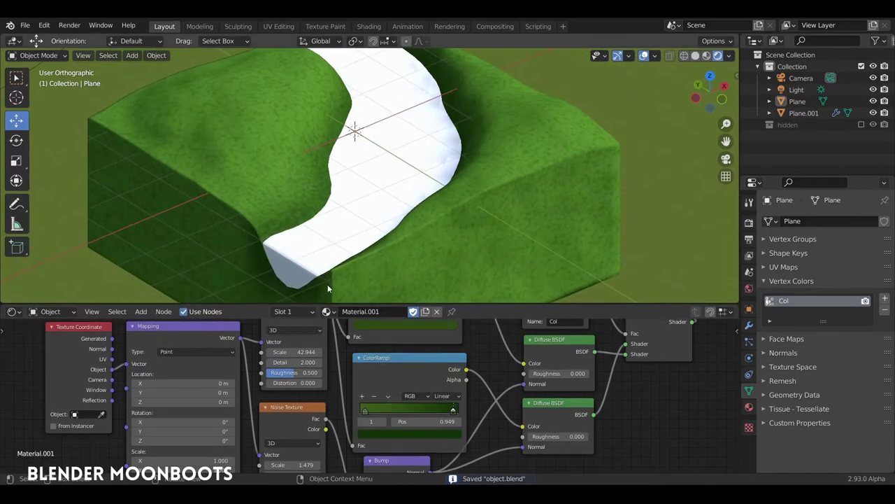
{"action": "left_click", "coordinate": [399, 179]}
{"action": "left_click", "coordinate": [695, 56]}
Step: Create Material.004 for the river and change its Principled BSDF into a Diffuse BSDF
{"action": "middle_click_drag", "start_coordinate": [494, 152], "coordinate": [428, 204]}
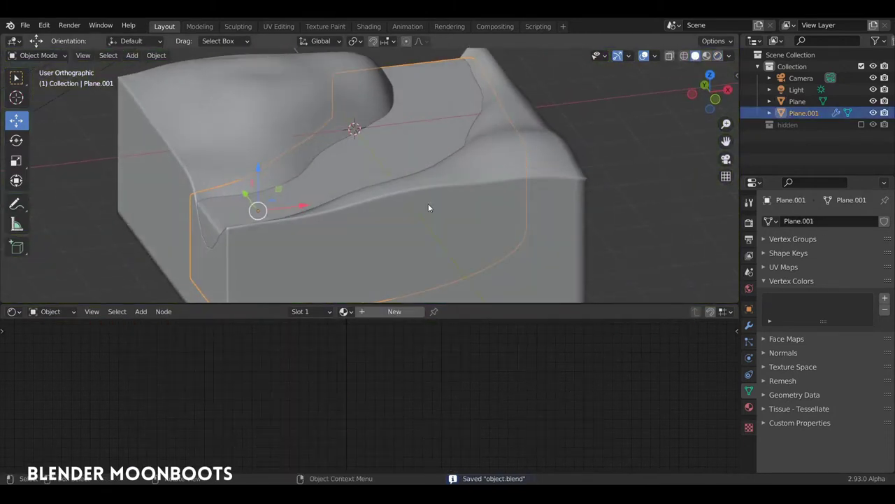
{"action": "left_click", "coordinate": [392, 311]}
{"action": "mouse_move", "coordinate": [391, 302]}
{"action": "left_mouse_down"}
{"action": "mouse_move", "coordinate": [392, 250]}
{"action": "mouse_move", "coordinate": [392, 260]}
{"action": "left_mouse_up"}
{"action": "mouse_move", "coordinate": [405, 377]}
{"action": "left_mouse_down"}
{"action": "mouse_move", "coordinate": [341, 322]}
{"action": "mouse_move", "coordinate": [422, 334]}
{"action": "left_mouse_up"}
{"action": "key", "text": "shift+s"}
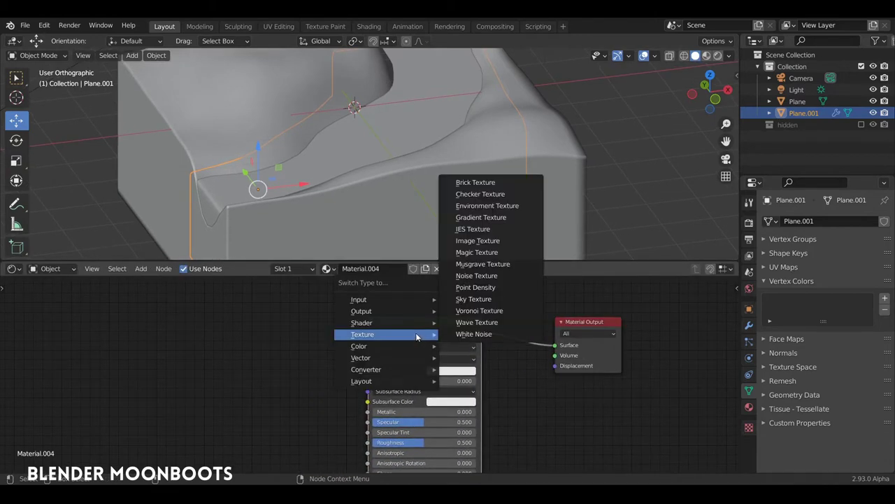
{"action": "left_click", "coordinate": [500, 116]}
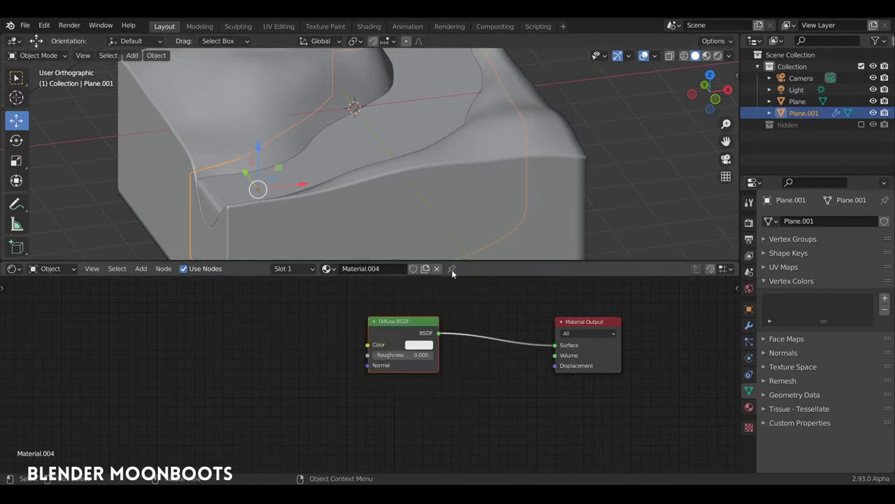
Step: Set the Diffuse BSDF colour to a dark teal-blue
{"action": "left_click_drag", "start_coordinate": [420, 321], "coordinate": [471, 326]}
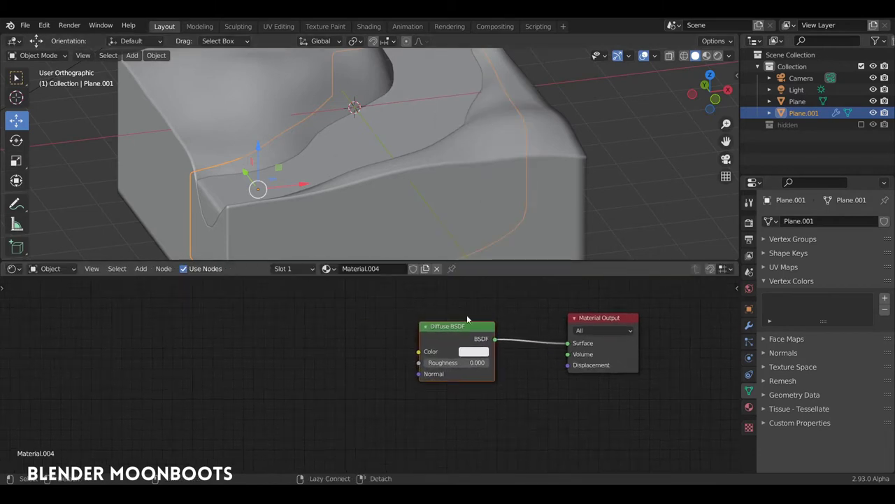
{"action": "left_click", "coordinate": [478, 351]}
{"action": "mouse_move", "coordinate": [502, 245]}
{"action": "left_mouse_down"}
{"action": "mouse_move", "coordinate": [509, 220]}
{"action": "mouse_move", "coordinate": [543, 232]}
{"action": "left_mouse_up"}
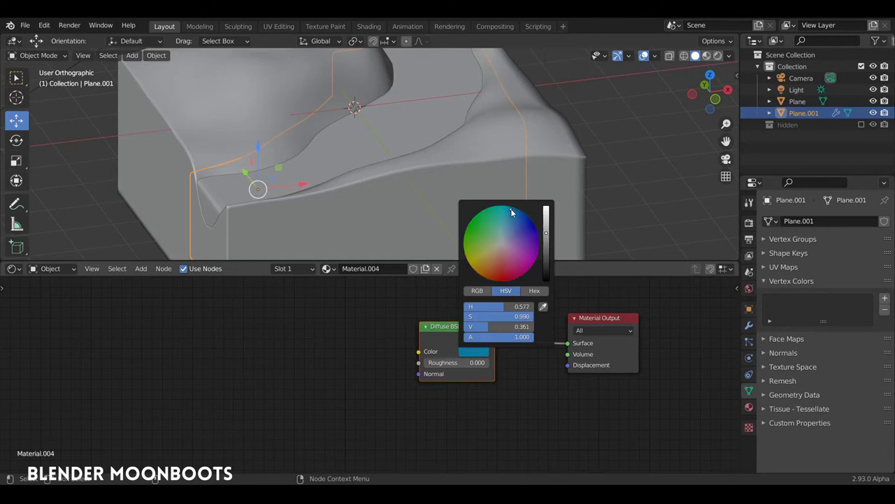
{"action": "left_click_drag", "start_coordinate": [437, 328], "coordinate": [442, 337]}
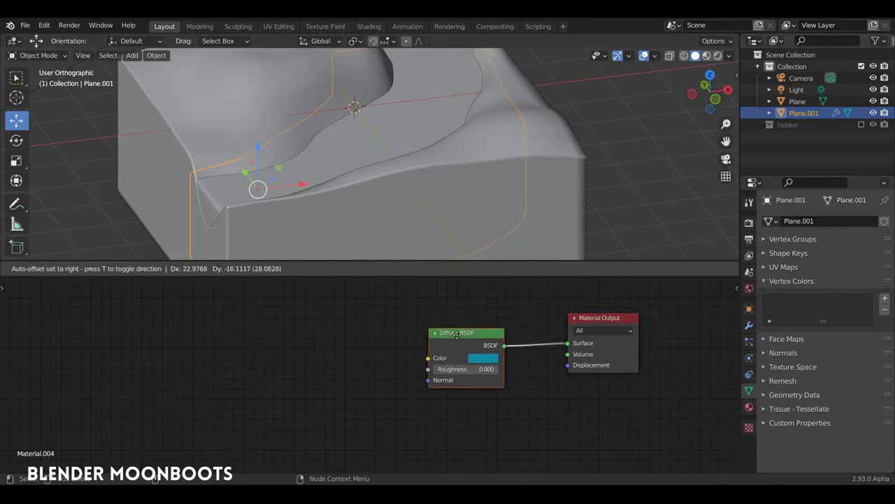
{"action": "middle_click_drag", "start_coordinate": [436, 238], "coordinate": [450, 191]}
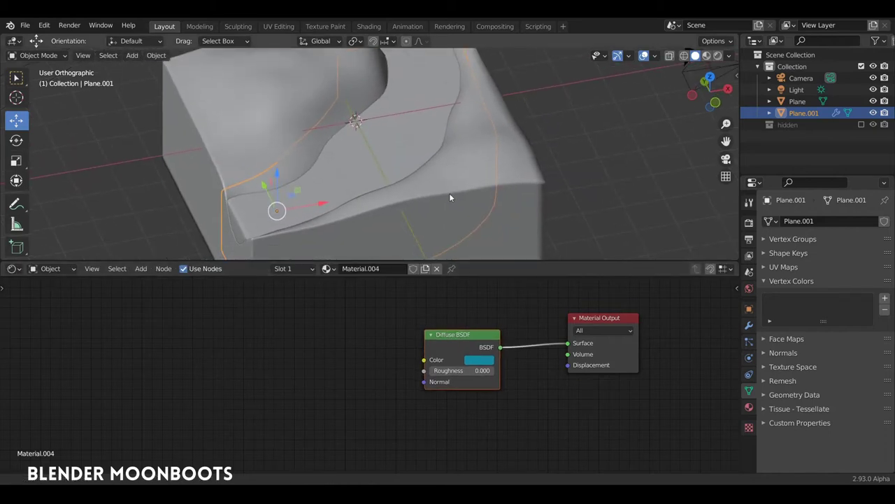
{"action": "left_click_drag", "start_coordinate": [454, 335], "coordinate": [466, 333]}
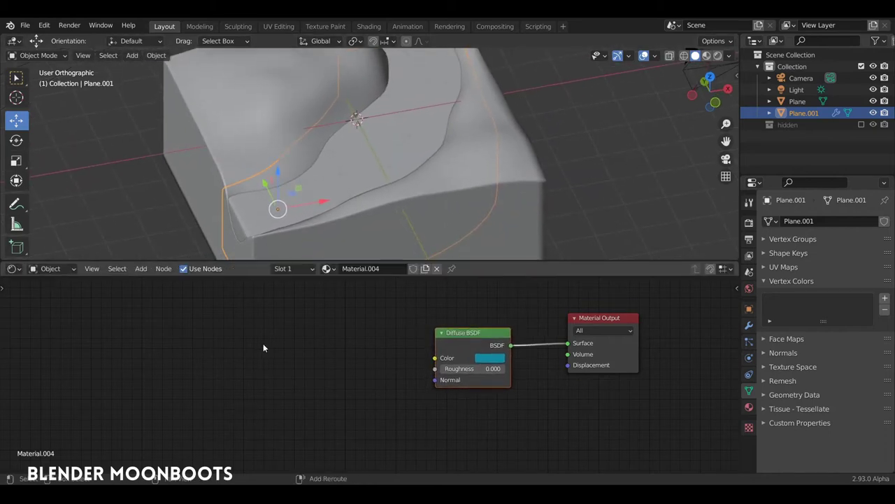
{"action": "key", "text": "shift+a"}
{"action": "mouse_move", "coordinate": [231, 333]}
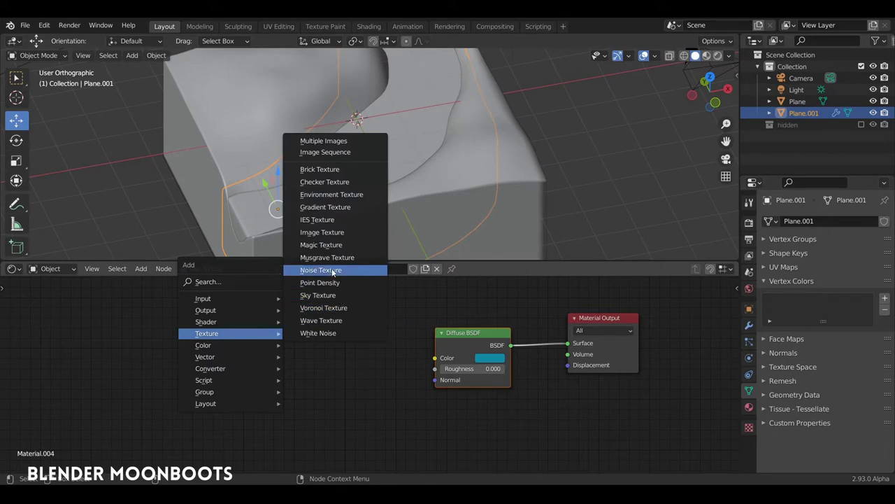
Step: Add Noise Texture and Bump nodes, linking Fac to Height and Normal to the Diffuse BSDF Normal
{"action": "left_click", "coordinate": [321, 270]}
{"action": "left_click", "coordinate": [316, 333]}
{"action": "left_click_drag", "start_coordinate": [328, 339], "coordinate": [399, 377]}
{"action": "left_click_drag", "start_coordinate": [287, 326], "coordinate": [230, 318]}
{"action": "key", "text": "shift+a"}
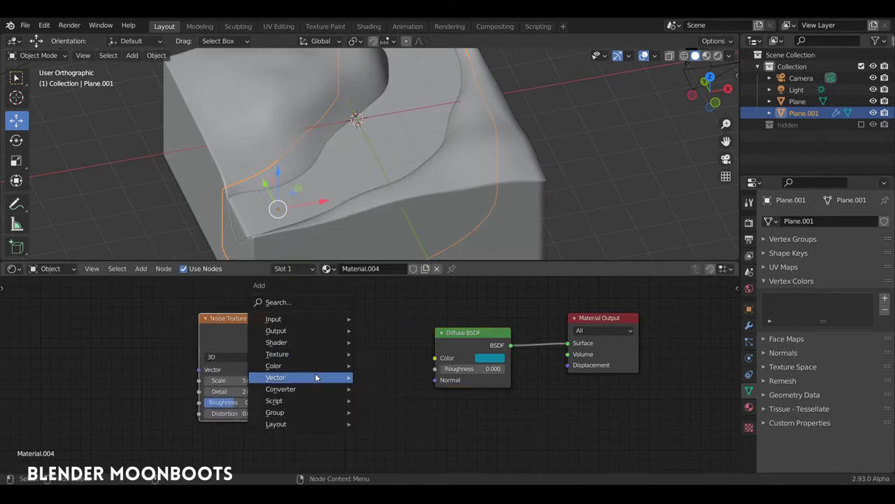
{"action": "left_click", "coordinate": [392, 278]}
{"action": "left_click", "coordinate": [311, 334]}
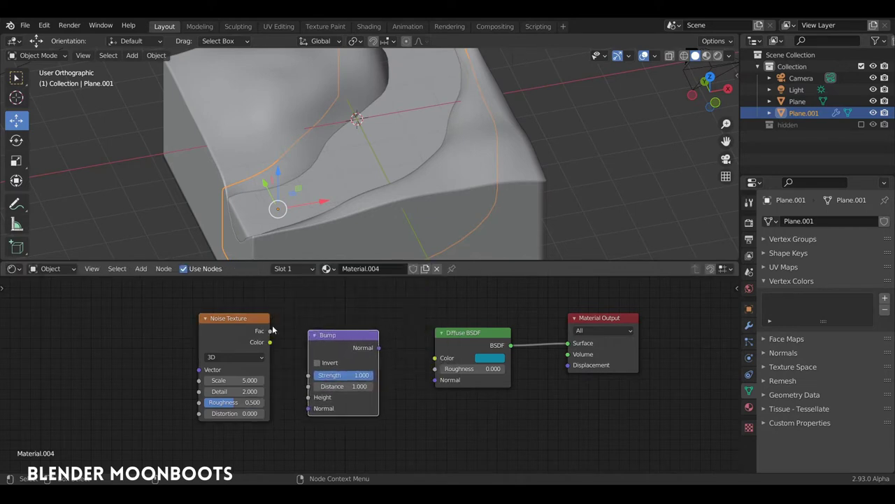
{"action": "left_click_drag", "start_coordinate": [270, 330], "coordinate": [309, 397]}
{"action": "mouse_move", "coordinate": [331, 338]}
{"action": "left_mouse_down"}
{"action": "mouse_move", "coordinate": [311, 332]}
{"action": "mouse_move", "coordinate": [435, 379]}
{"action": "left_mouse_up"}
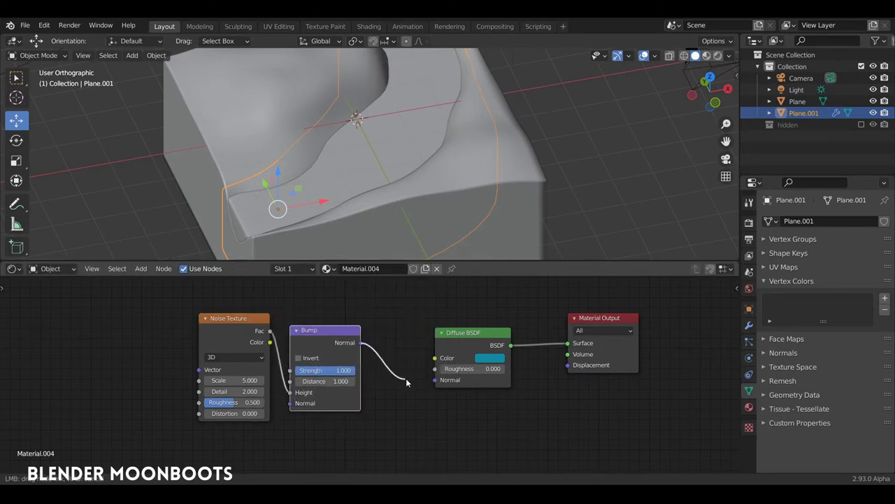
Step: Switch to Rendered shading and look down on the bumpy blue river
{"action": "left_click", "coordinate": [718, 56]}
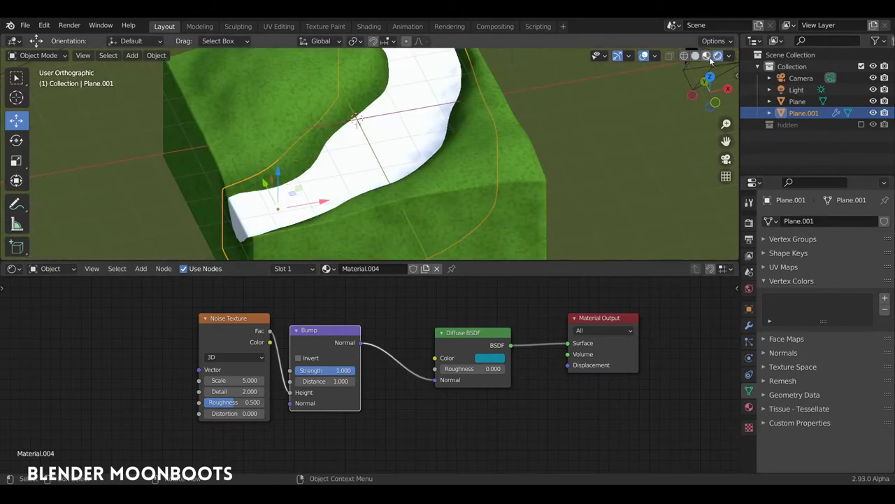
{"action": "mouse_move", "coordinate": [417, 183]}
{"action": "middle_mouse_down"}
{"action": "mouse_move", "coordinate": [354, 213]}
{"action": "mouse_move", "coordinate": [374, 221]}
{"action": "middle_mouse_up"}
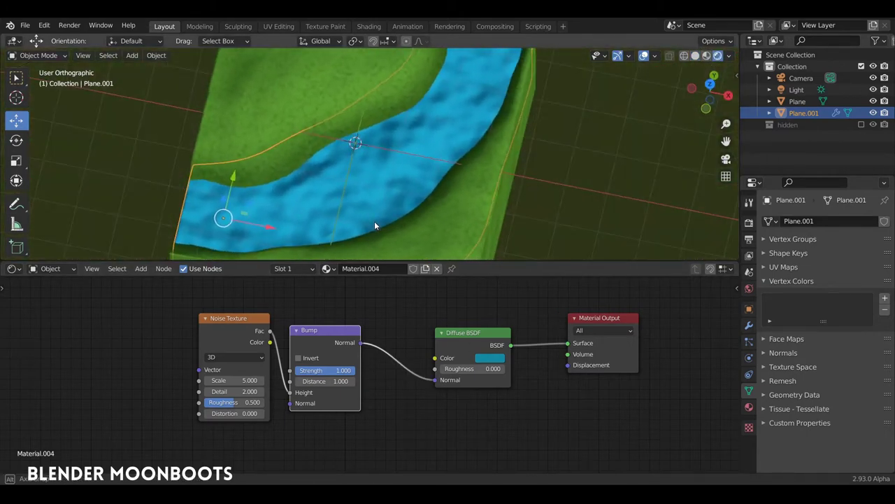
{"action": "left_click_drag", "start_coordinate": [226, 323], "coordinate": [283, 329]}
{"action": "middle_click_drag", "start_coordinate": [316, 302], "coordinate": [321, 332]}
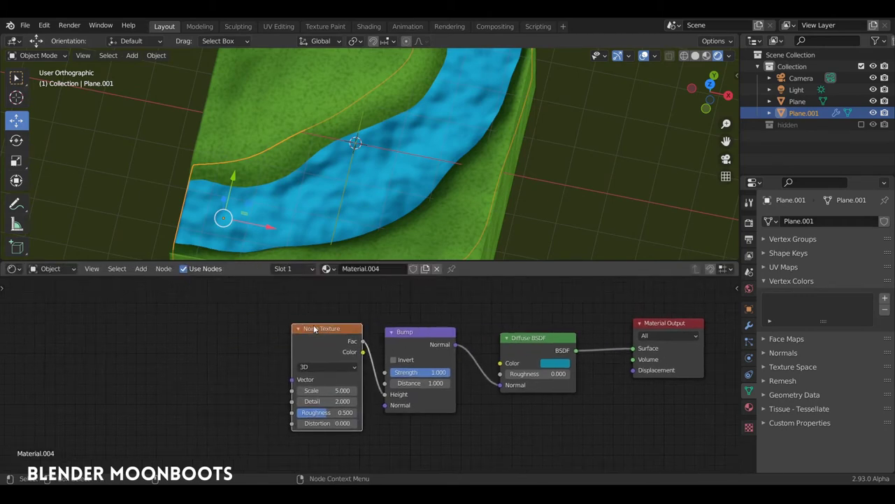
{"action": "middle_click_drag", "start_coordinate": [350, 231], "coordinate": [372, 151]}
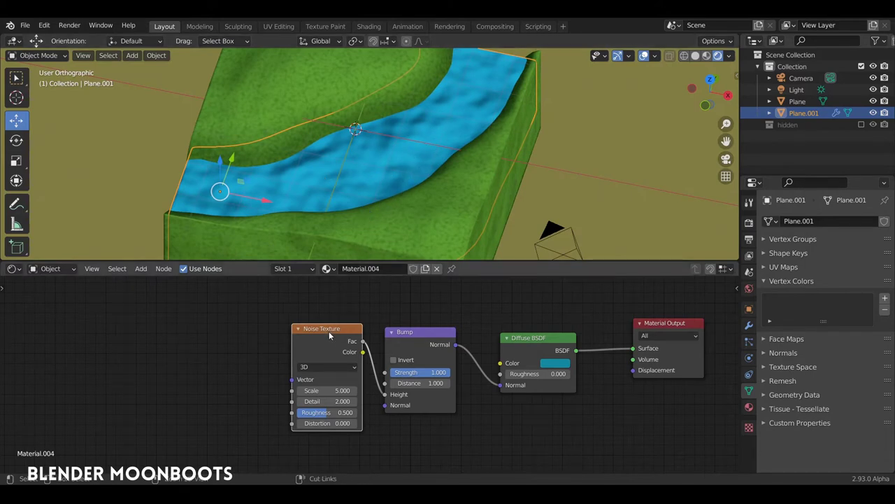
Step: Add Texture Coordinate and Mapping nodes via Ctrl+T using Object coordinates, with Noise Scale 0.883, Bump Strength 0.493
{"action": "key", "text": "ctrl+t"}
{"action": "middle_click_drag", "start_coordinate": [289, 308], "coordinate": [298, 293]}
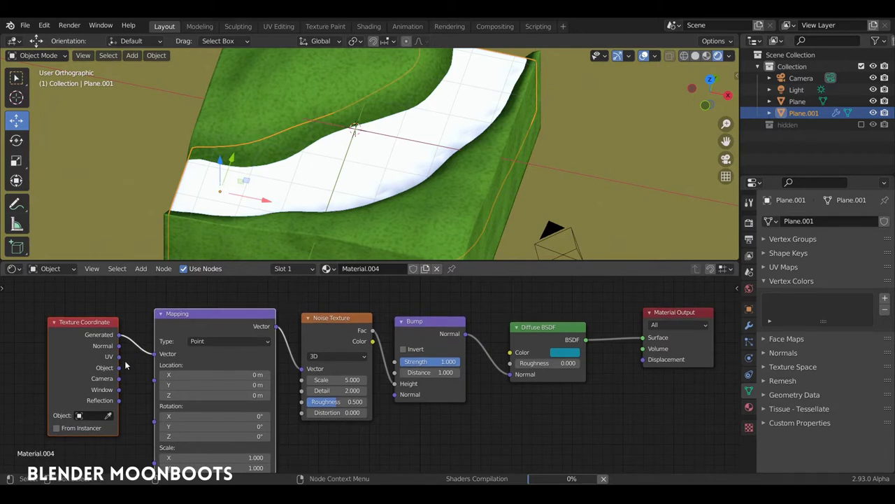
{"action": "left_click_drag", "start_coordinate": [120, 367], "coordinate": [154, 353]}
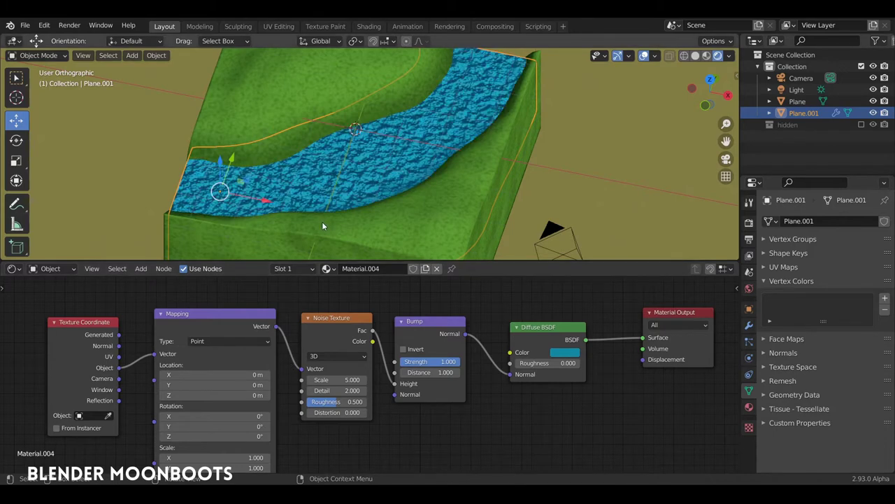
{"action": "left_click_drag", "start_coordinate": [435, 364], "coordinate": [412, 364]}
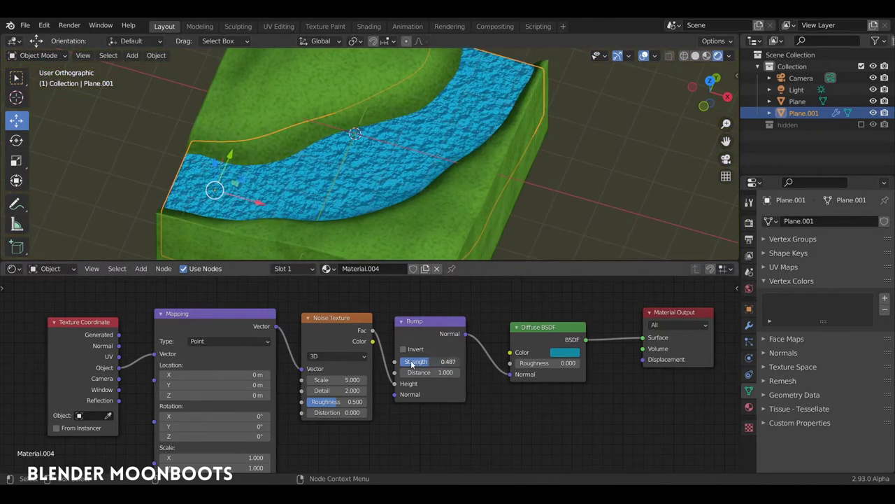
{"action": "left_click_drag", "start_coordinate": [361, 379], "coordinate": [340, 383]}
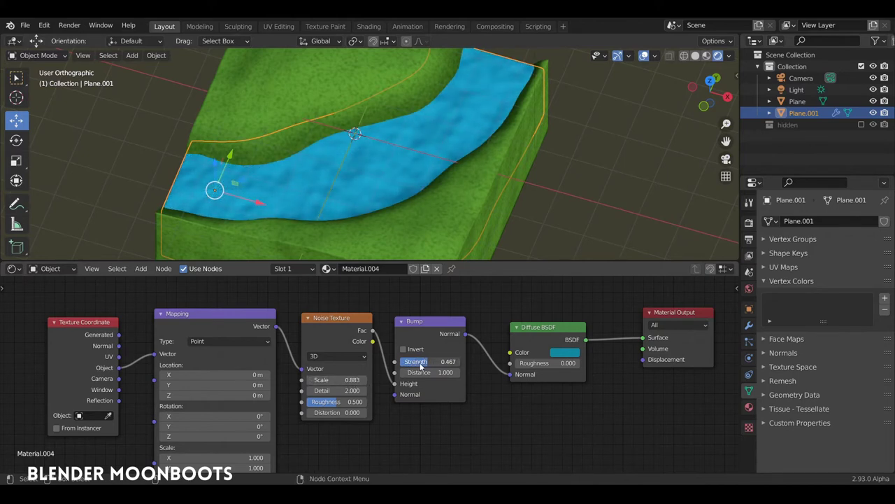
{"action": "left_click_drag", "start_coordinate": [421, 362], "coordinate": [424, 362]}
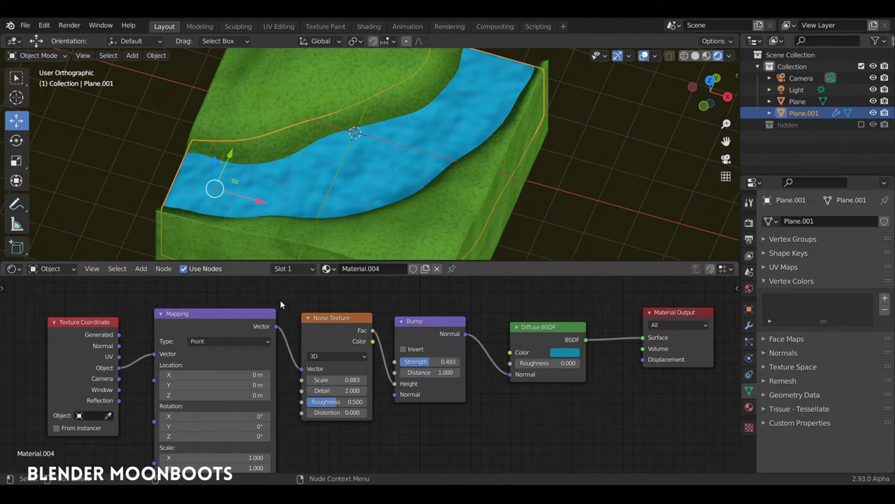
{"action": "middle_click_drag", "start_coordinate": [269, 397], "coordinate": [275, 380]}
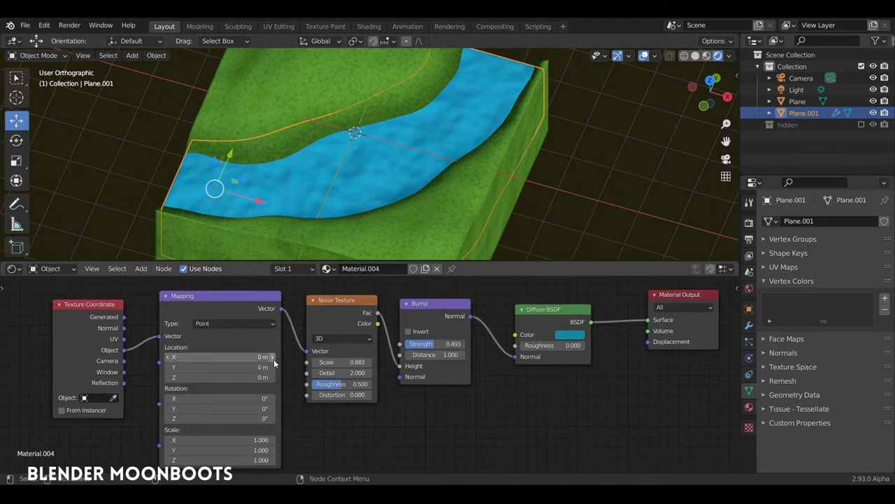
Step: Undo an accidental location change and put the river mesh into Edit Mode
{"action": "left_click", "coordinate": [273, 358]}
{"action": "key", "text": "ctrl+z"}
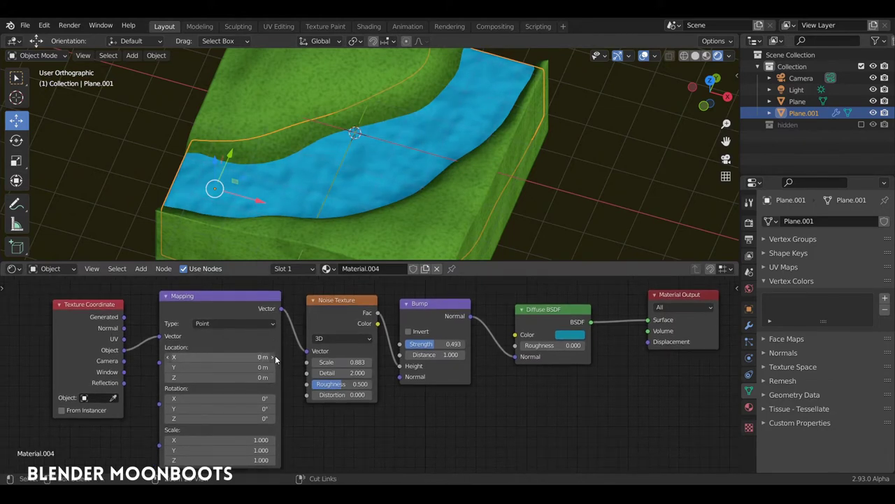
{"action": "middle_click_drag", "start_coordinate": [271, 373], "coordinate": [306, 350]}
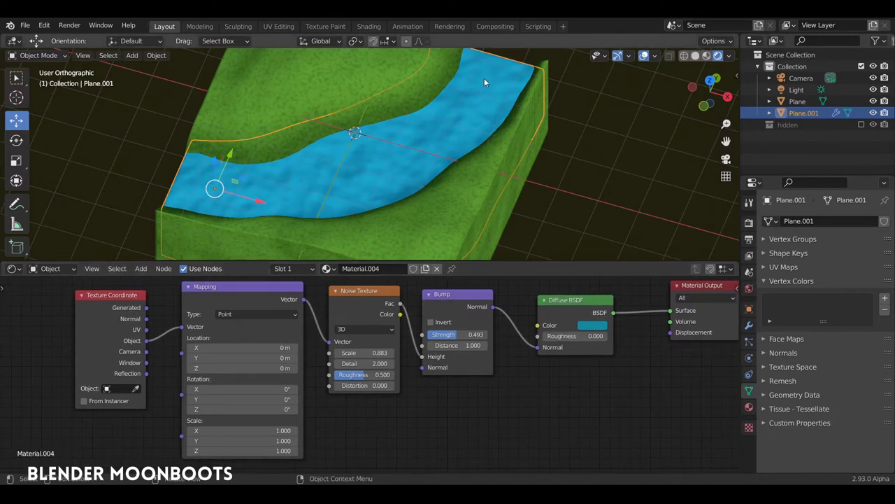
{"action": "mouse_move", "coordinate": [356, 180]}
{"action": "middle_mouse_down"}
{"action": "mouse_move", "coordinate": [366, 173]}
{"action": "mouse_move", "coordinate": [368, 204]}
{"action": "middle_mouse_up"}
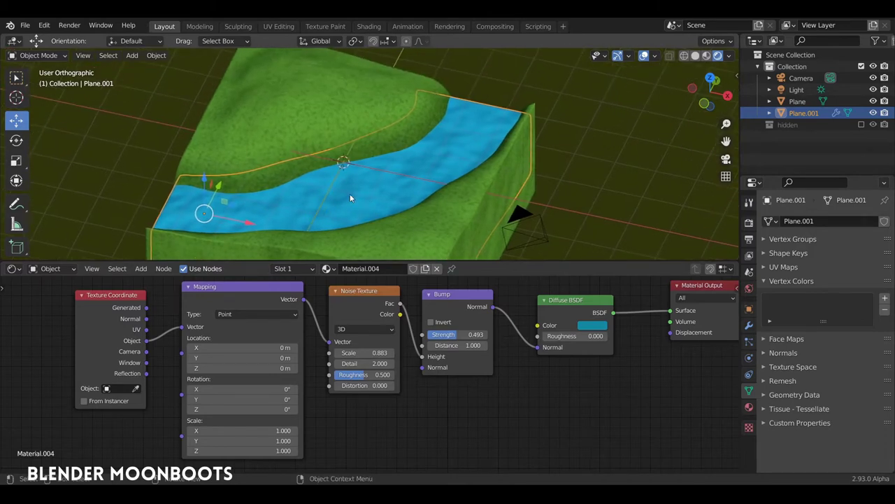
{"action": "key", "text": "Tab"}
{"action": "middle_click_drag", "start_coordinate": [424, 160], "coordinate": [413, 175]}
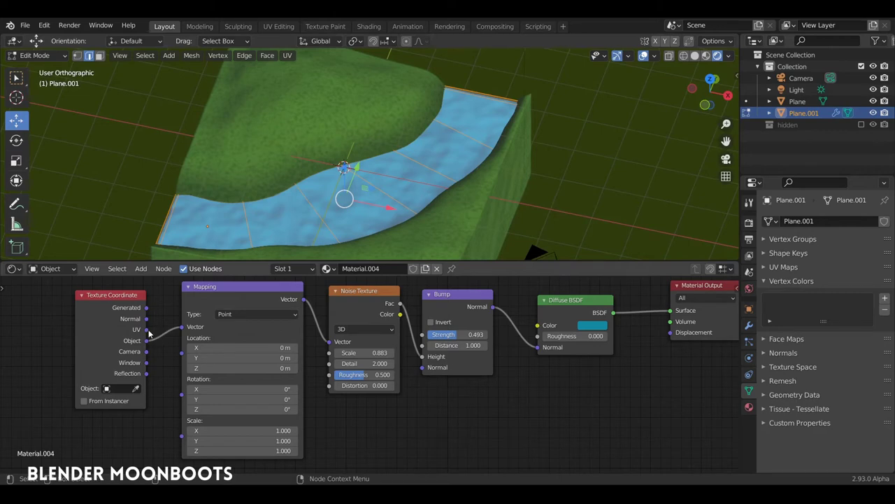
Step: Feed Texture Coordinate UV into the Mapping node and split the node area into two editors
{"action": "left_click_drag", "start_coordinate": [147, 329], "coordinate": [181, 327]}
{"action": "mouse_move", "coordinate": [335, 203]}
{"action": "middle_mouse_down"}
{"action": "mouse_move", "coordinate": [349, 213]}
{"action": "mouse_move", "coordinate": [376, 207]}
{"action": "mouse_move", "coordinate": [379, 196]}
{"action": "middle_mouse_up"}
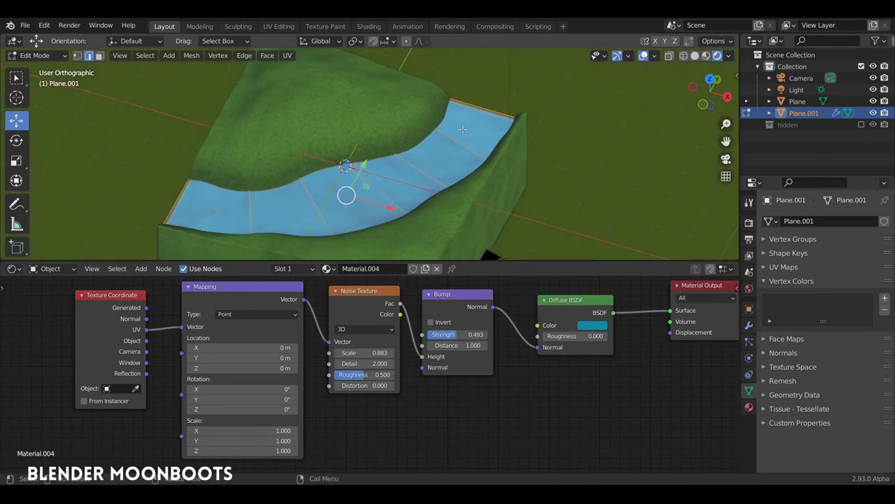
{"action": "middle_click_drag", "start_coordinate": [463, 129], "coordinate": [378, 172]}
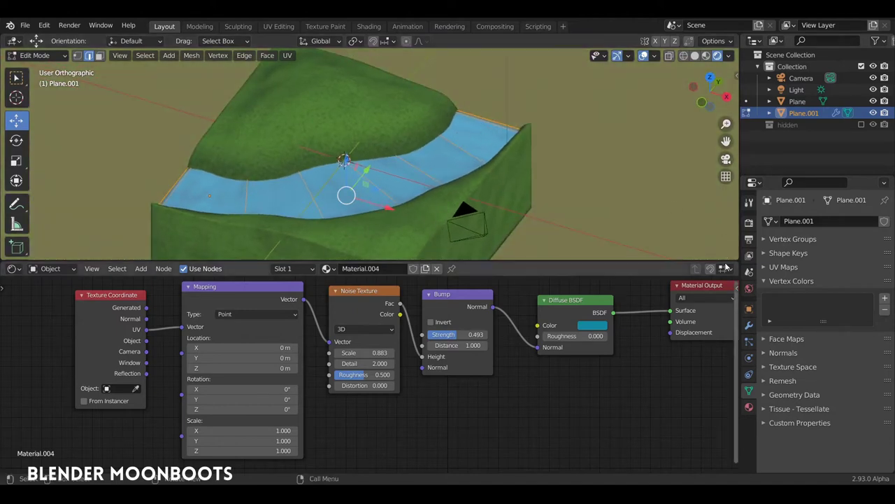
{"action": "left_click_drag", "start_coordinate": [738, 266], "coordinate": [181, 314]}
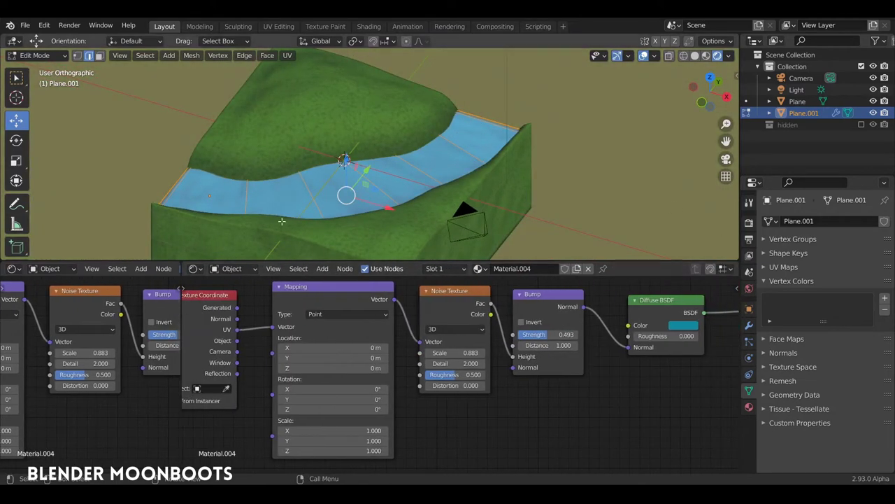
Step: Select all river faces with an active quad and unwrap using Follow Active Quads
{"action": "left_click", "coordinate": [481, 129]}
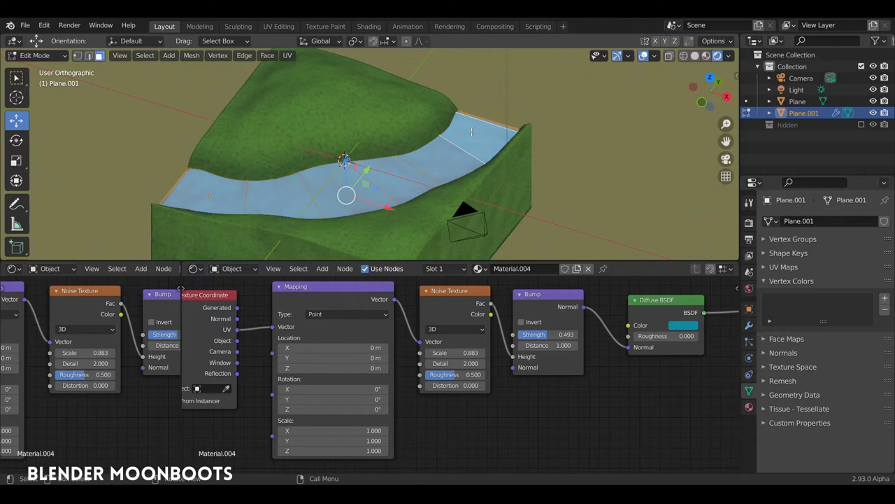
{"action": "key", "text": "alt+a"}
{"action": "key", "text": "a"}
{"action": "left_click", "coordinate": [471, 132], "text": "shift"}
{"action": "left_click", "coordinate": [473, 139], "text": "shift"}
{"action": "key", "text": "u"}
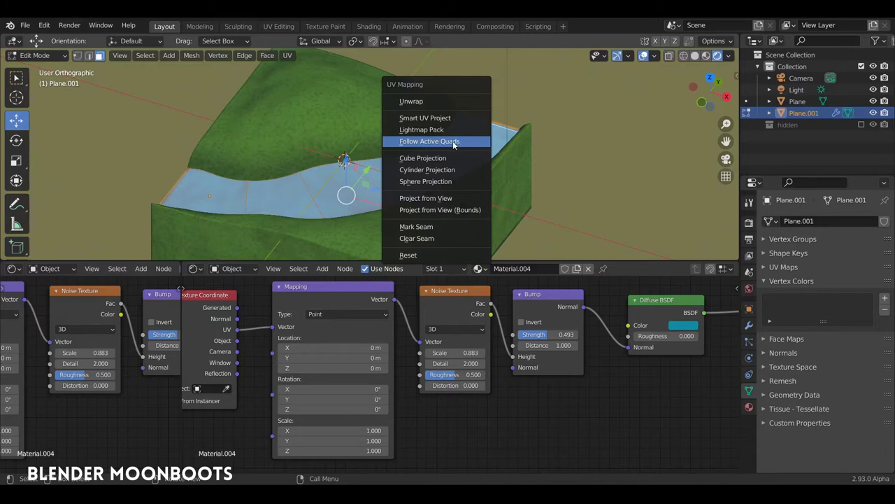
{"action": "left_click", "coordinate": [452, 142]}
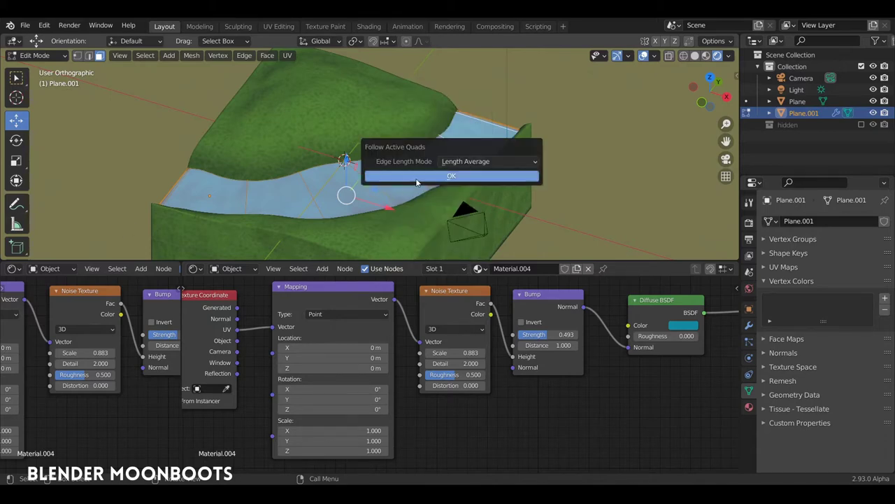
{"action": "key", "text": "Return"}
Step: Turn the left panel into a UV Editor and inspect the straight unwrapped strip full-screen
{"action": "left_click", "coordinate": [14, 269]}
{"action": "left_click", "coordinate": [28, 326]}
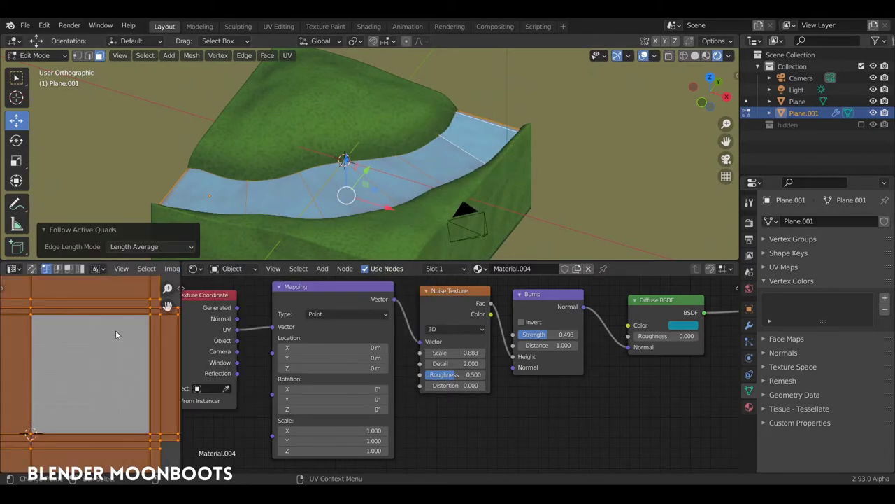
{"action": "scroll", "coordinate": [102, 363], "scroll_direction": "down", "scroll_amount": 2}
{"action": "scroll", "coordinate": [102, 363], "scroll_direction": "down", "scroll_amount": 2}
{"action": "scroll", "coordinate": [102, 363], "scroll_direction": "down", "scroll_amount": 2}
{"action": "middle_click_drag", "start_coordinate": [102, 363], "coordinate": [145, 337]}
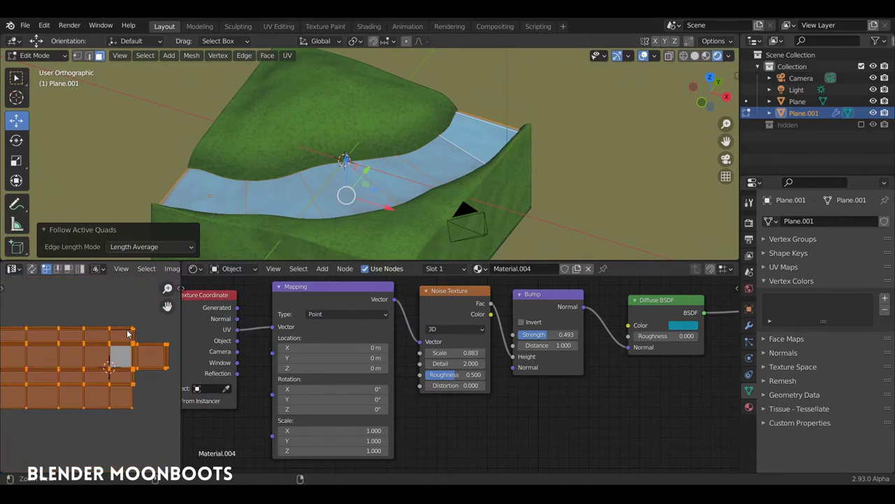
{"action": "key", "text": "u"}
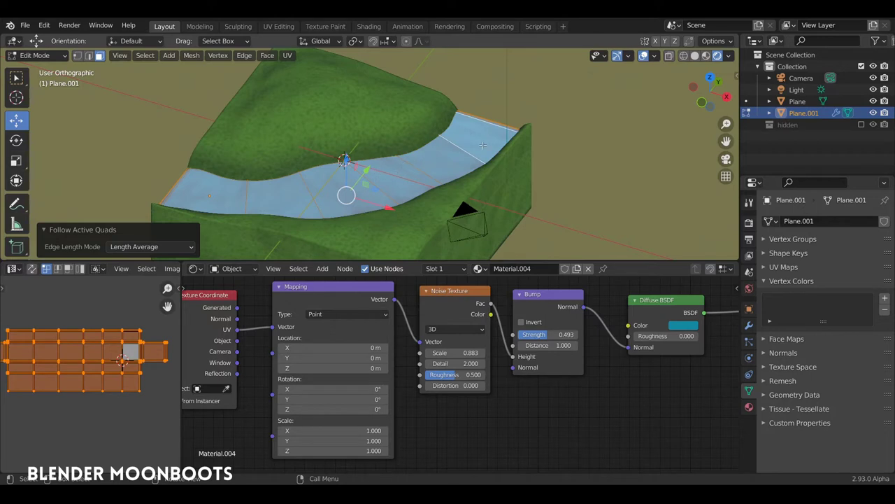
{"action": "scroll", "coordinate": [121, 324], "scroll_direction": "down", "scroll_amount": 1}
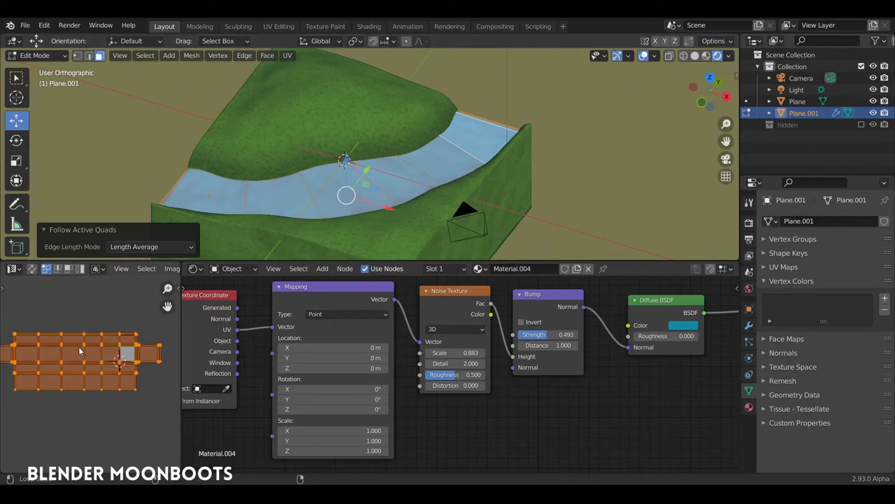
{"action": "key", "text": "ctrl+space"}
{"action": "mouse_move", "coordinate": [235, 292]}
{"action": "middle_mouse_down", "text": "ctrl"}
{"action": "mouse_move", "coordinate": [531, 169]}
{"action": "mouse_move", "coordinate": [574, 112]}
{"action": "middle_mouse_up", "text": "ctrl"}
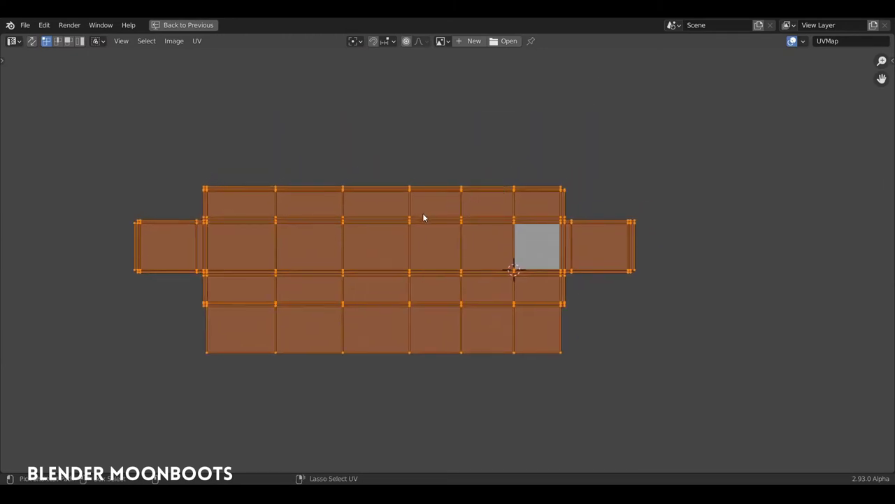
{"action": "key", "text": "ctrl+space"}
Step: Return the river to object mode and raise Bump Strength to about 0.74
{"action": "key", "text": "Tab"}
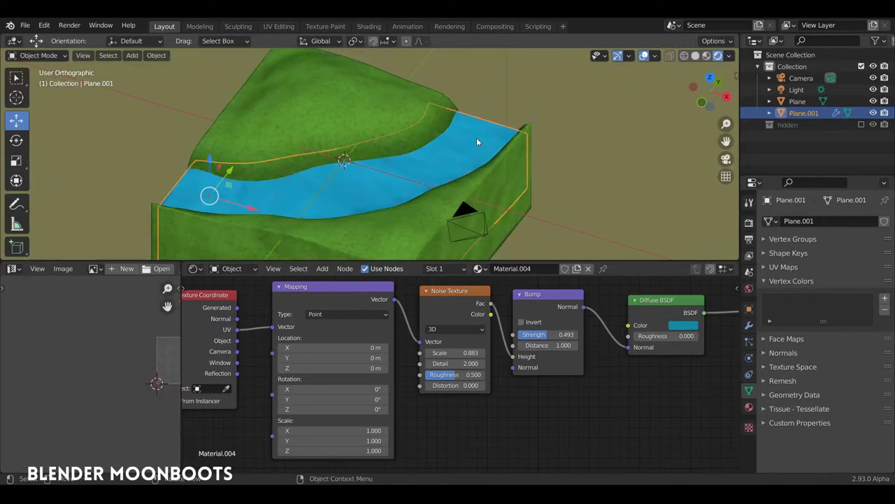
{"action": "mouse_move", "coordinate": [440, 182]}
{"action": "middle_mouse_down"}
{"action": "mouse_move", "coordinate": [408, 211]}
{"action": "mouse_move", "coordinate": [361, 208]}
{"action": "middle_mouse_up"}
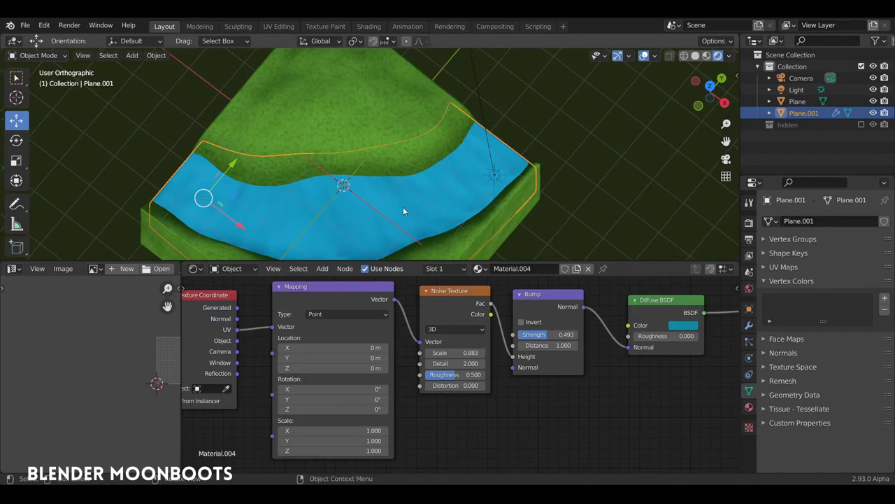
{"action": "left_click_drag", "start_coordinate": [223, 298], "coordinate": [239, 297]}
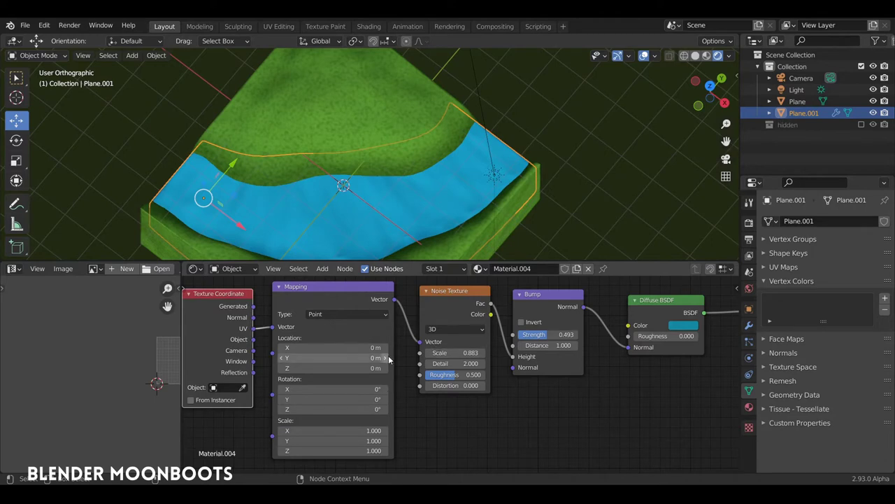
{"action": "left_click_drag", "start_coordinate": [530, 334], "coordinate": [558, 337]}
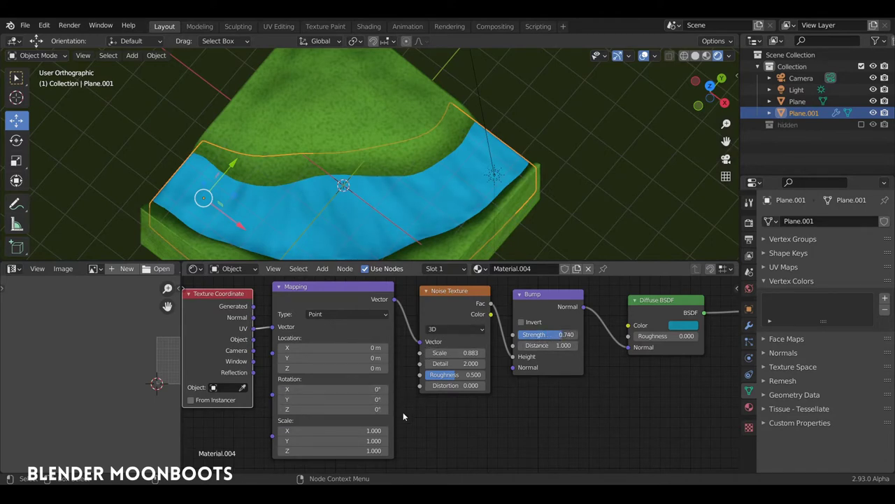
Step: Set the Mapping node's Scale X to 0.19, then fine-tune it to 0.315
{"action": "left_click", "coordinate": [382, 431]}
{"action": "type", "text": "0.19"}
{"action": "key", "text": "Return"}
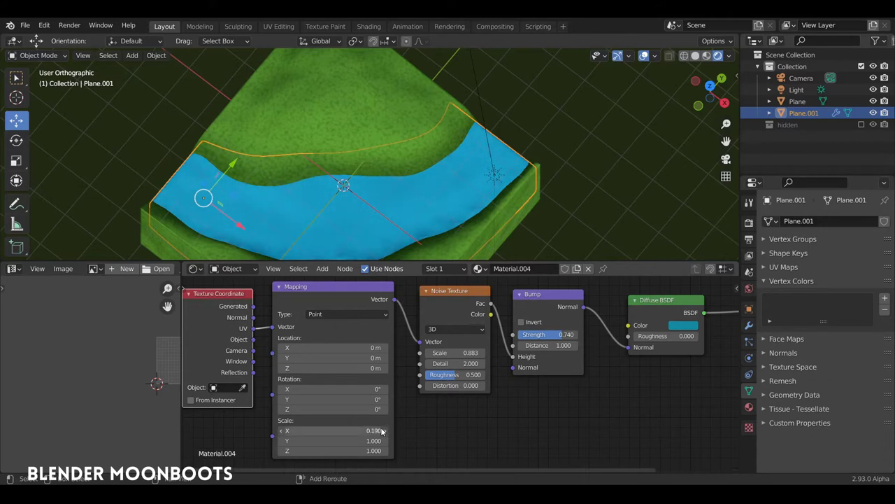
{"action": "left_click_drag", "start_coordinate": [379, 431], "coordinate": [379, 432]}
{"action": "left_click_drag", "start_coordinate": [389, 431], "coordinate": [388, 431]}
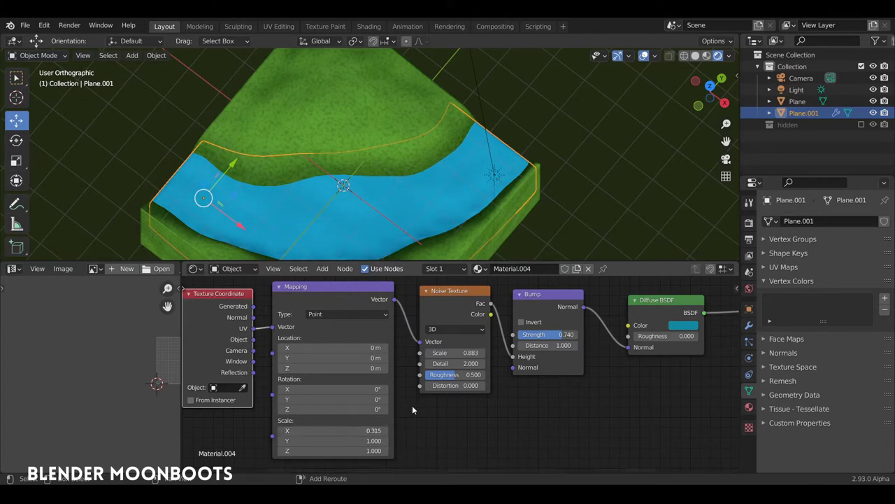
Step: Raise the Noise Texture Scale to 1.948 and look closer at the river ripples
{"action": "mouse_move", "coordinate": [483, 354]}
{"action": "left_mouse_down"}
{"action": "mouse_move", "coordinate": [492, 357]}
{"action": "mouse_move", "coordinate": [480, 356]}
{"action": "left_mouse_up"}
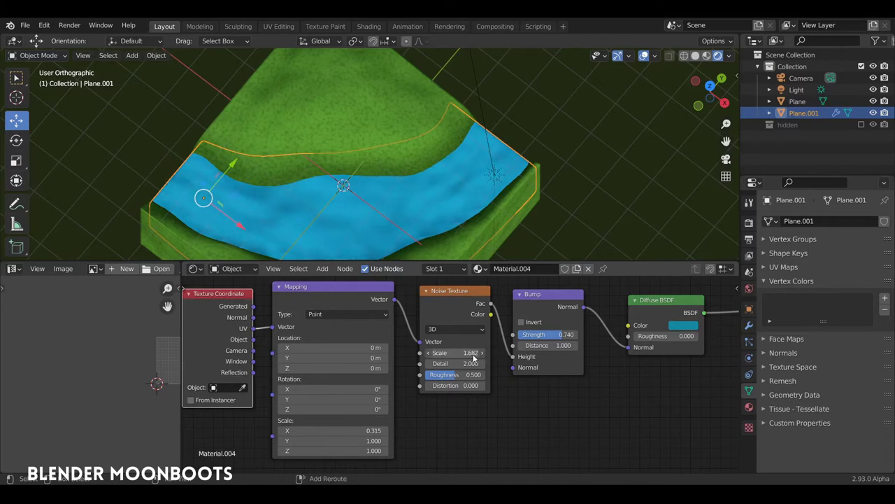
{"action": "mouse_move", "coordinate": [477, 210]}
{"action": "middle_mouse_down"}
{"action": "mouse_move", "coordinate": [564, 155]}
{"action": "mouse_move", "coordinate": [517, 164]}
{"action": "mouse_move", "coordinate": [544, 150]}
{"action": "mouse_move", "coordinate": [420, 224]}
{"action": "middle_mouse_up"}
{"action": "scroll", "coordinate": [490, 173], "scroll_direction": "up", "scroll_amount": 3}
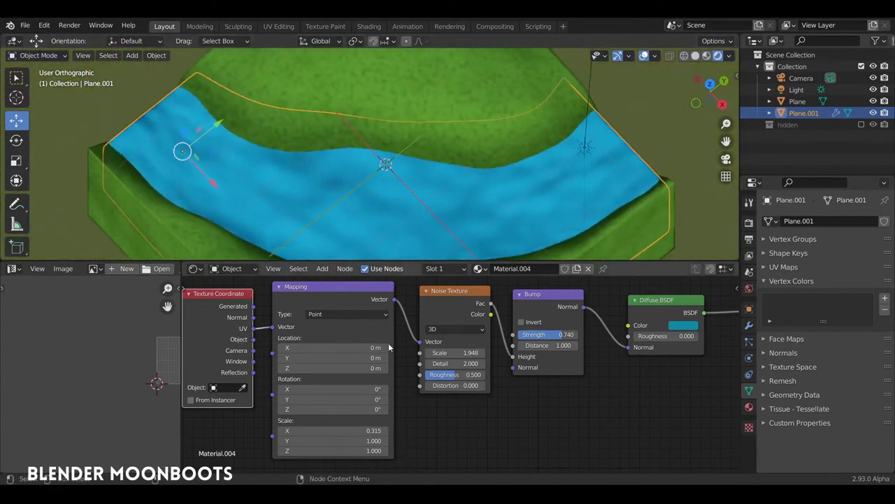
{"action": "mouse_move", "coordinate": [378, 348]}
{"action": "left_mouse_down"}
{"action": "mouse_move", "coordinate": [387, 351]}
{"action": "mouse_move", "coordinate": [359, 347]}
{"action": "left_mouse_up"}
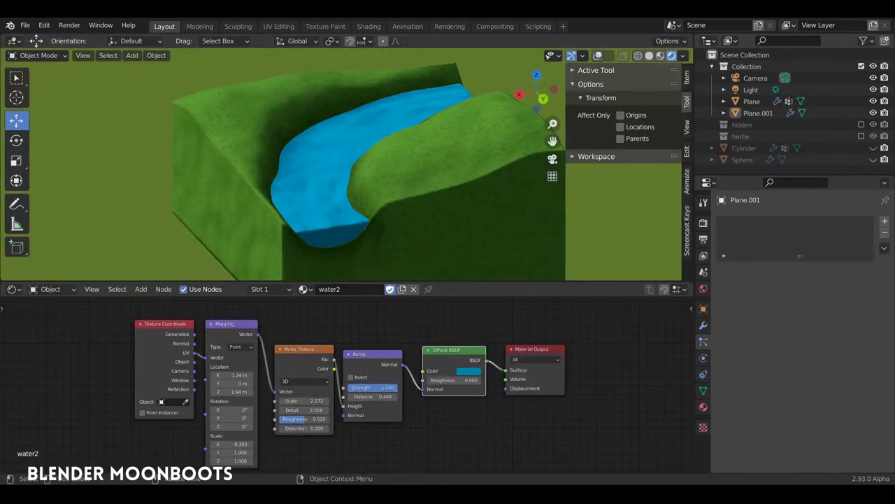
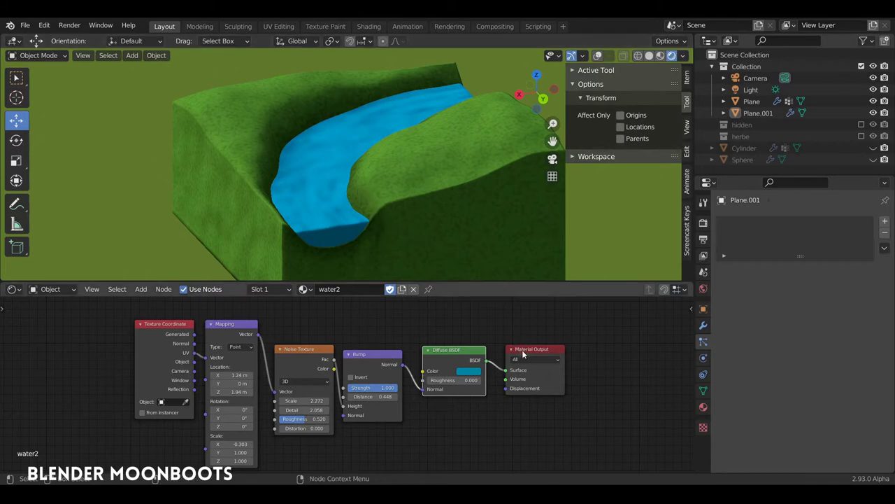
Step: Insert a Mix Shader node between the Diffuse shader and the Material Output
{"action": "left_click_drag", "start_coordinate": [523, 355], "coordinate": [601, 330]}
{"action": "left_click_drag", "start_coordinate": [455, 350], "coordinate": [444, 350]}
{"action": "key", "text": "shift+a"}
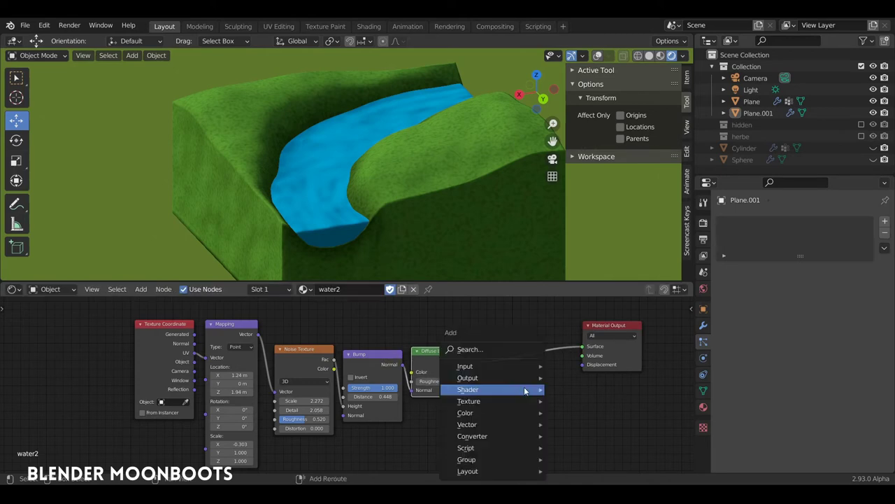
{"action": "mouse_move", "coordinate": [468, 389]}
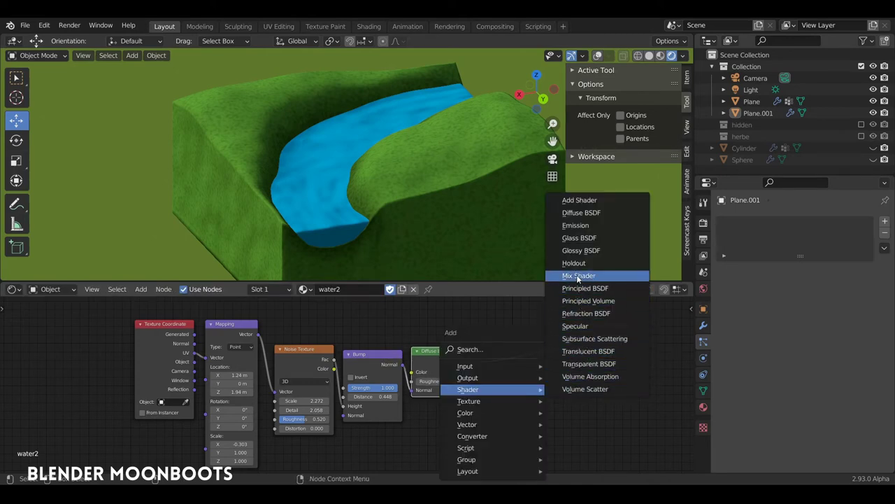
{"action": "left_click", "coordinate": [577, 277]}
{"action": "left_click", "coordinate": [537, 347]}
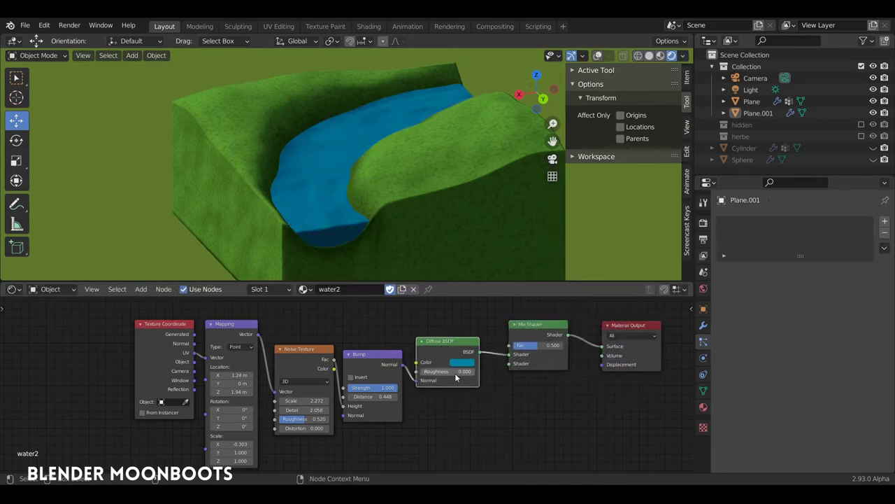
Step: Add a Glossy BSDF into the Mix Shader's second input with Roughness 0.200
{"action": "key", "text": "shift+a"}
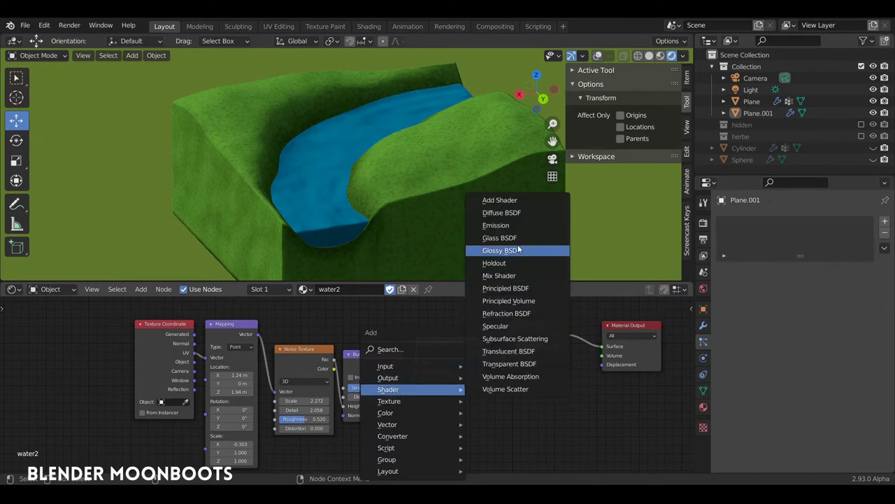
{"action": "left_click", "coordinate": [518, 249]}
{"action": "left_click", "coordinate": [448, 413]}
{"action": "left_click_drag", "start_coordinate": [476, 413], "coordinate": [490, 404]}
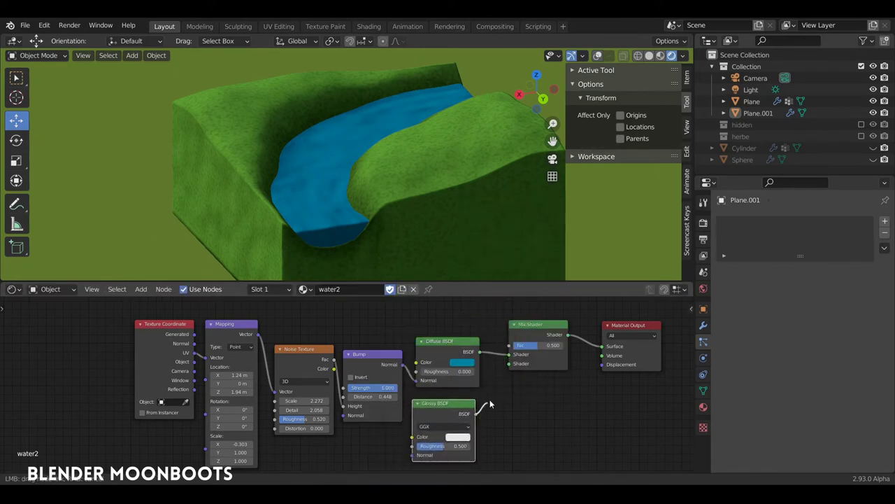
{"action": "left_click_drag", "start_coordinate": [515, 368], "coordinate": [515, 365]}
{"action": "left_click_drag", "start_coordinate": [432, 447], "coordinate": [423, 450], "text": "ctrl"}
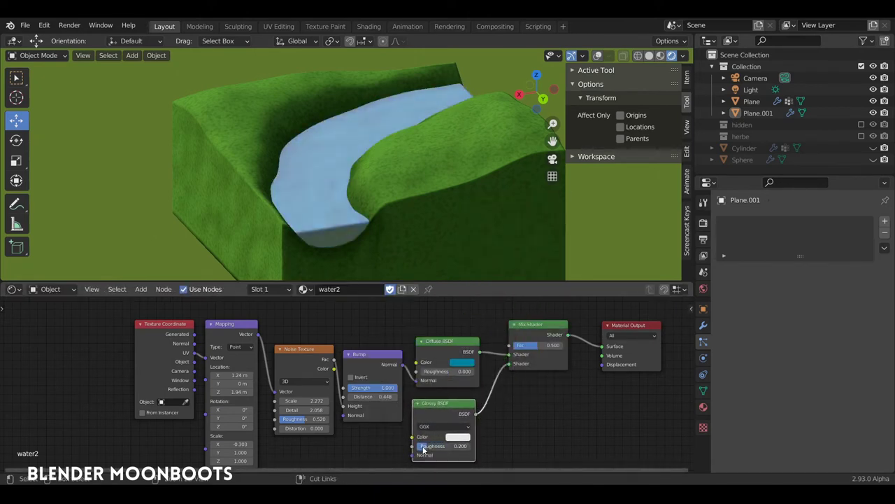
Step: Rearrange the water2 node tree and zoom the viewport in on the river
{"action": "middle_click_drag", "start_coordinate": [464, 229], "coordinate": [470, 235]}
{"action": "middle_click_drag", "start_coordinate": [558, 401], "coordinate": [561, 419]}
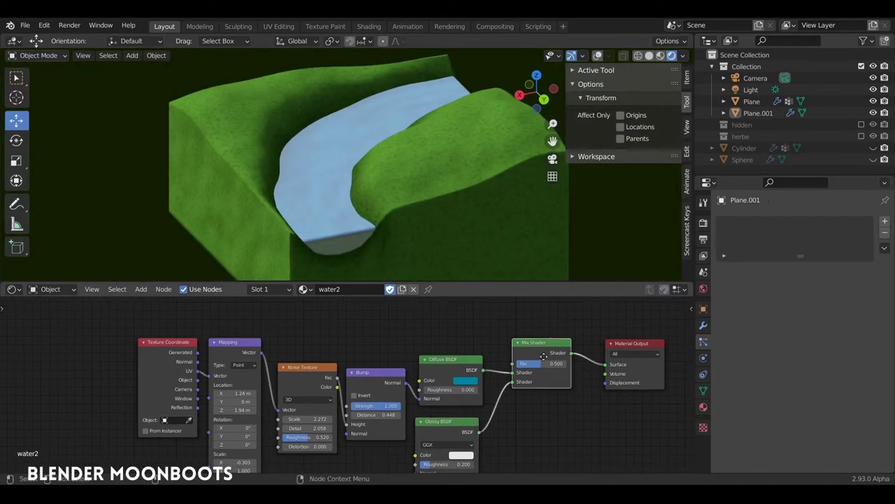
{"action": "left_click_drag", "start_coordinate": [618, 349], "coordinate": [624, 371]}
{"action": "middle_click_drag", "start_coordinate": [419, 391], "coordinate": [424, 382]}
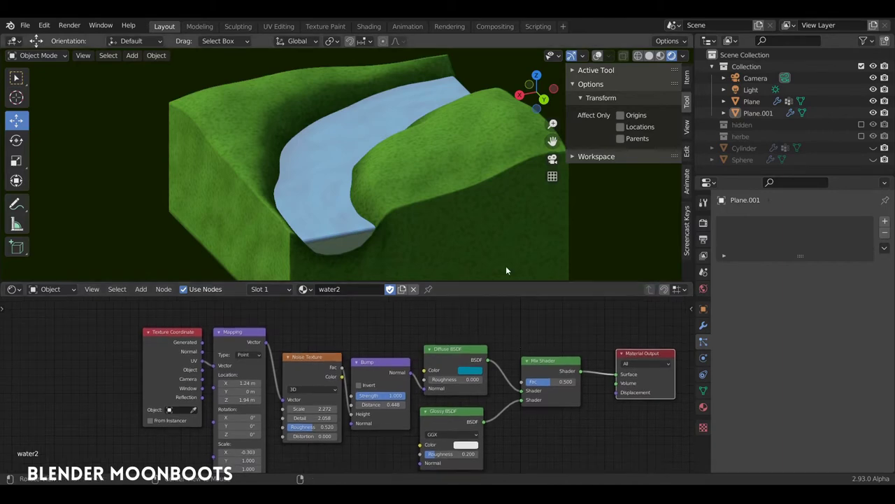
{"action": "mouse_move", "coordinate": [505, 266]}
{"action": "middle_mouse_down"}
{"action": "mouse_move", "coordinate": [377, 291]}
{"action": "mouse_move", "coordinate": [271, 224]}
{"action": "mouse_move", "coordinate": [481, 224]}
{"action": "mouse_move", "coordinate": [484, 280]}
{"action": "middle_mouse_up"}
Step: Link the Bump node's Normal output to the Glossy Normal input and inspect the rippled river
{"action": "left_click_drag", "start_coordinate": [452, 411], "coordinate": [463, 404]}
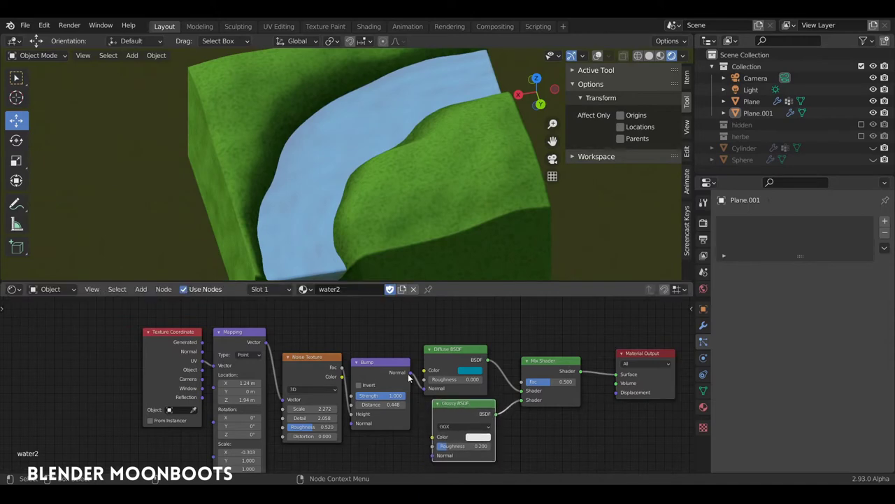
{"action": "left_click_drag", "start_coordinate": [409, 374], "coordinate": [419, 398]}
{"action": "left_click_drag", "start_coordinate": [437, 458], "coordinate": [434, 455]}
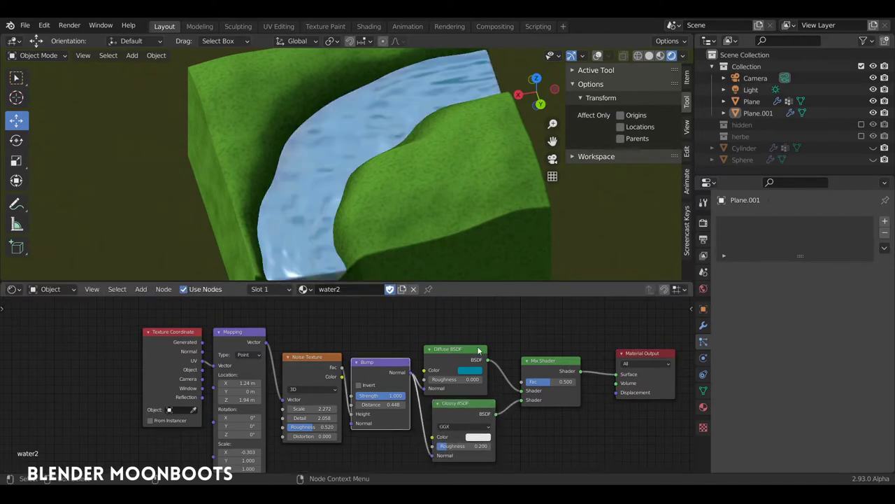
{"action": "mouse_move", "coordinate": [455, 238]}
{"action": "middle_mouse_down"}
{"action": "mouse_move", "coordinate": [466, 222]}
{"action": "mouse_move", "coordinate": [444, 208]}
{"action": "mouse_move", "coordinate": [446, 227]}
{"action": "mouse_move", "coordinate": [478, 214]}
{"action": "mouse_move", "coordinate": [501, 176]}
{"action": "mouse_move", "coordinate": [425, 193]}
{"action": "mouse_move", "coordinate": [361, 184]}
{"action": "mouse_move", "coordinate": [464, 200]}
{"action": "mouse_move", "coordinate": [530, 186]}
{"action": "mouse_move", "coordinate": [477, 209]}
{"action": "mouse_move", "coordinate": [462, 201]}
{"action": "mouse_move", "coordinate": [493, 193]}
{"action": "middle_mouse_up"}
{"action": "mouse_move", "coordinate": [507, 190]}
{"action": "middle_mouse_down"}
{"action": "mouse_move", "coordinate": [500, 203]}
{"action": "mouse_move", "coordinate": [508, 194]}
{"action": "middle_mouse_up"}
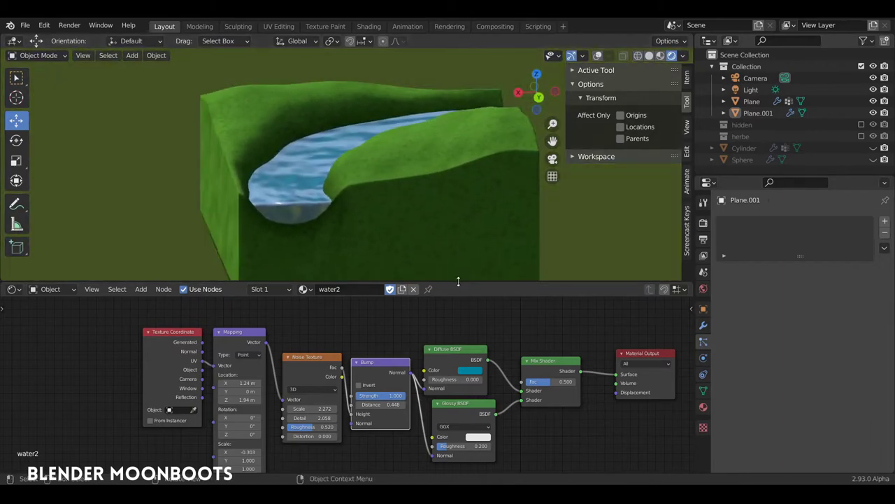
{"action": "left_click_drag", "start_coordinate": [462, 283], "coordinate": [474, 202]}
Step: Add a Layer Weight node with Blend 0.200, feeding its Facing output into the Mix Shader Fac
{"action": "key", "text": "shift+a"}
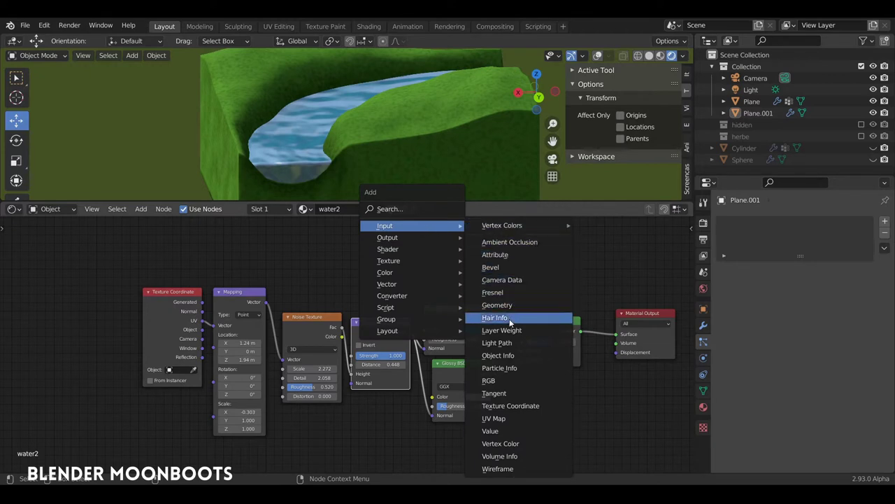
{"action": "left_click", "coordinate": [501, 330]}
{"action": "left_click_drag", "start_coordinate": [479, 272], "coordinate": [522, 341]}
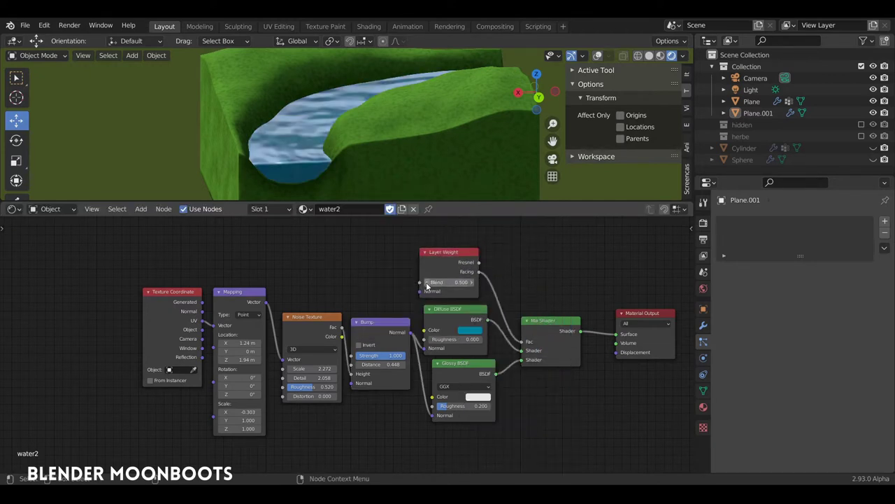
{"action": "left_click_drag", "start_coordinate": [426, 282], "coordinate": [416, 284]}
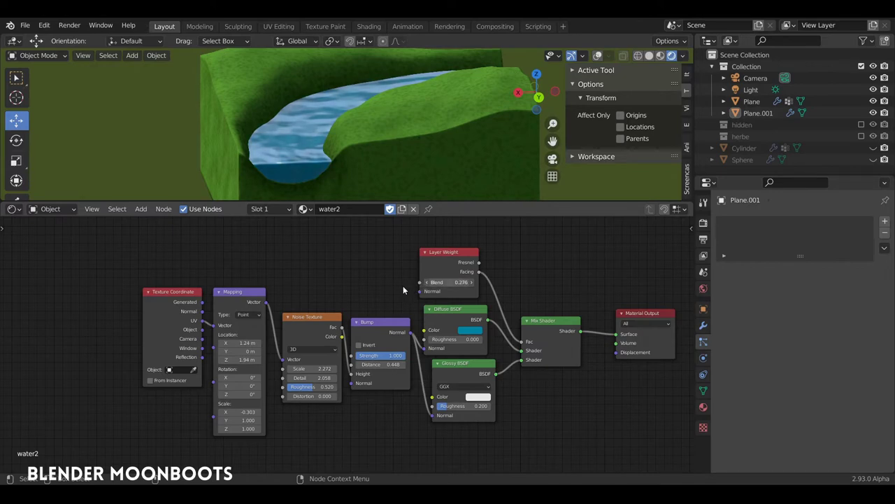
{"action": "middle_click_drag", "start_coordinate": [392, 189], "coordinate": [233, 165]}
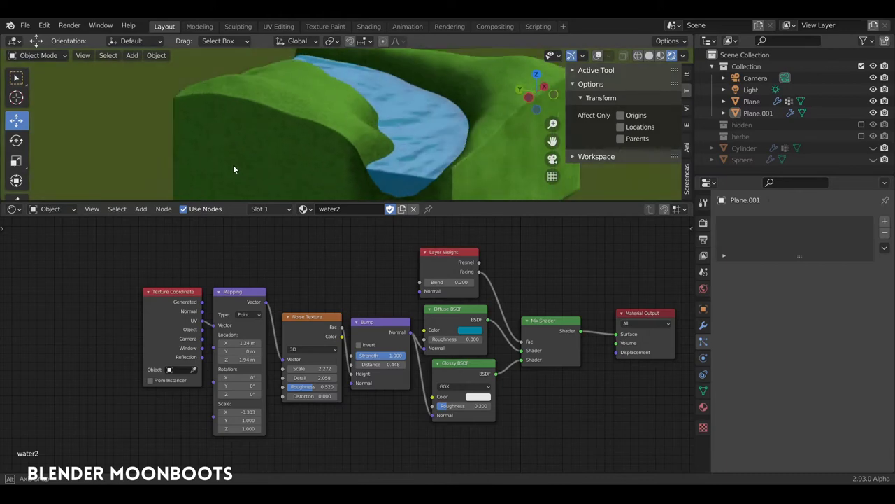
{"action": "mouse_move", "coordinate": [431, 160]}
{"action": "middle_mouse_down"}
{"action": "mouse_move", "coordinate": [417, 138]}
{"action": "mouse_move", "coordinate": [484, 130]}
{"action": "mouse_move", "coordinate": [380, 125]}
{"action": "mouse_move", "coordinate": [370, 135]}
{"action": "mouse_move", "coordinate": [366, 184]}
{"action": "mouse_move", "coordinate": [239, 136]}
{"action": "mouse_move", "coordinate": [298, 167]}
{"action": "mouse_move", "coordinate": [252, 138]}
{"action": "mouse_move", "coordinate": [286, 132]}
{"action": "mouse_move", "coordinate": [326, 144]}
{"action": "mouse_move", "coordinate": [446, 149]}
{"action": "mouse_move", "coordinate": [435, 172]}
{"action": "mouse_move", "coordinate": [444, 155]}
{"action": "mouse_move", "coordinate": [461, 144]}
{"action": "mouse_move", "coordinate": [477, 149]}
{"action": "mouse_move", "coordinate": [490, 136]}
{"action": "mouse_move", "coordinate": [422, 164]}
{"action": "mouse_move", "coordinate": [412, 187]}
{"action": "mouse_move", "coordinate": [393, 192]}
{"action": "mouse_move", "coordinate": [300, 134]}
{"action": "mouse_move", "coordinate": [334, 123]}
{"action": "mouse_move", "coordinate": [315, 142]}
{"action": "mouse_move", "coordinate": [53, 181]}
{"action": "middle_mouse_up"}
Step: Switch the node editor to the World shader tree and tidy the hdri_landscape.jpg image node
{"action": "left_click", "coordinate": [50, 209]}
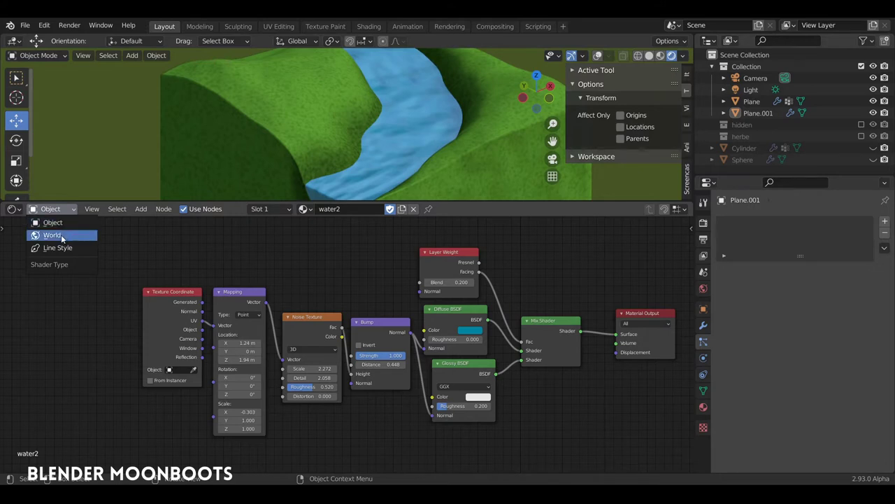
{"action": "left_click", "coordinate": [62, 239]}
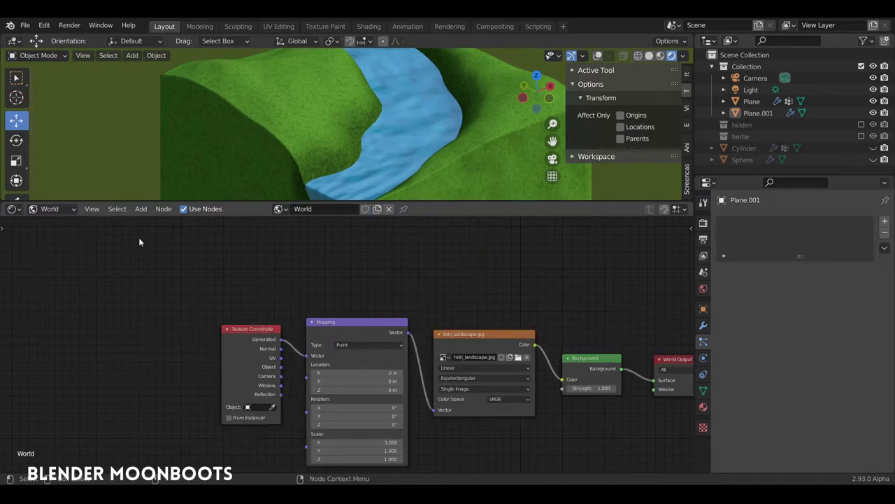
{"action": "middle_click_drag", "start_coordinate": [77, 226], "coordinate": [101, 251]}
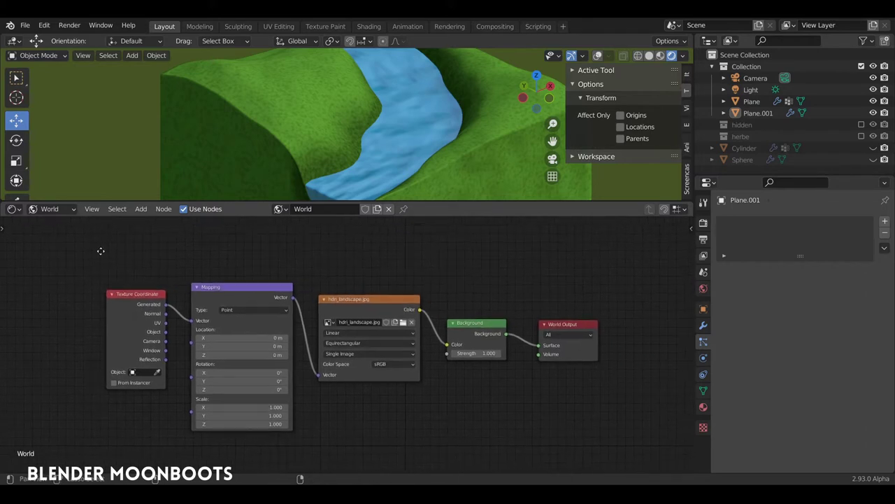
{"action": "left_click_drag", "start_coordinate": [373, 302], "coordinate": [367, 307]}
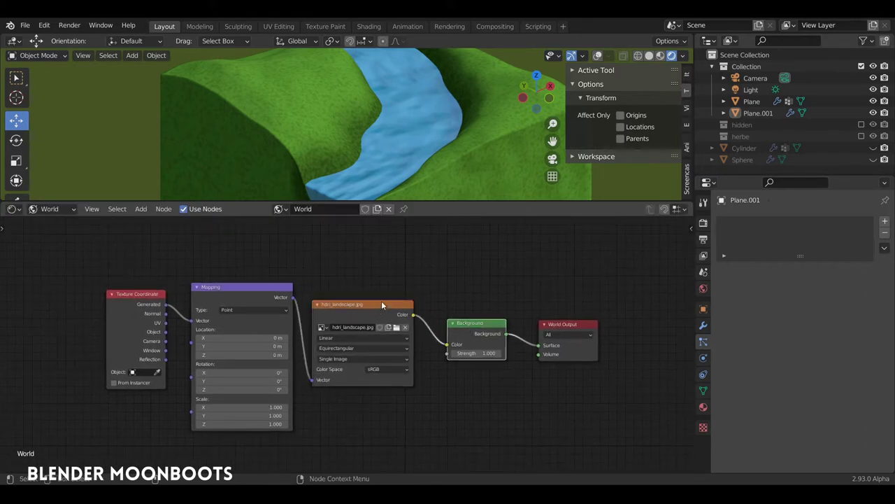
{"action": "key", "text": "shift+a"}
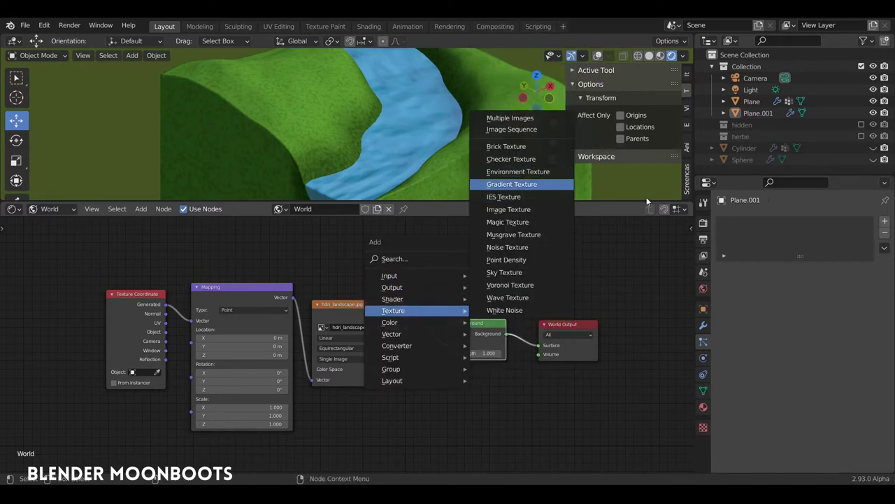
{"action": "key", "text": "Escape"}
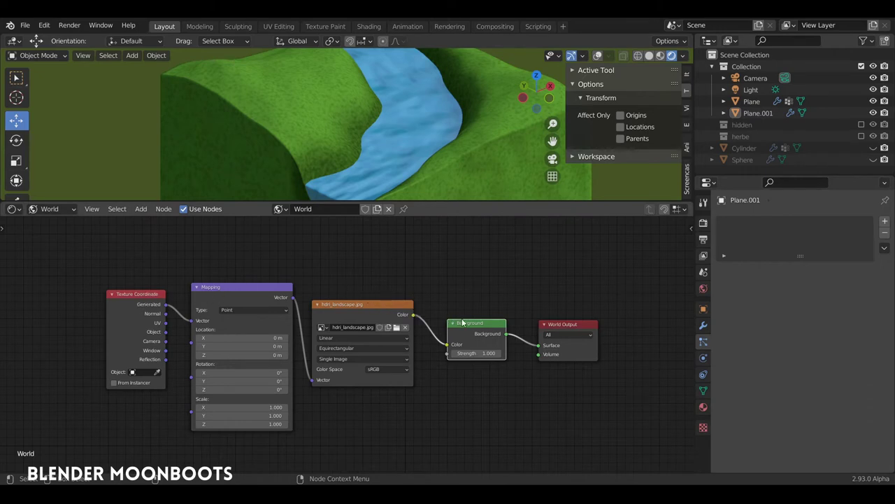
{"action": "left_click_drag", "start_coordinate": [368, 306], "coordinate": [375, 301]}
{"action": "scroll", "coordinate": [375, 301], "scroll_direction": "up", "scroll_amount": 3}
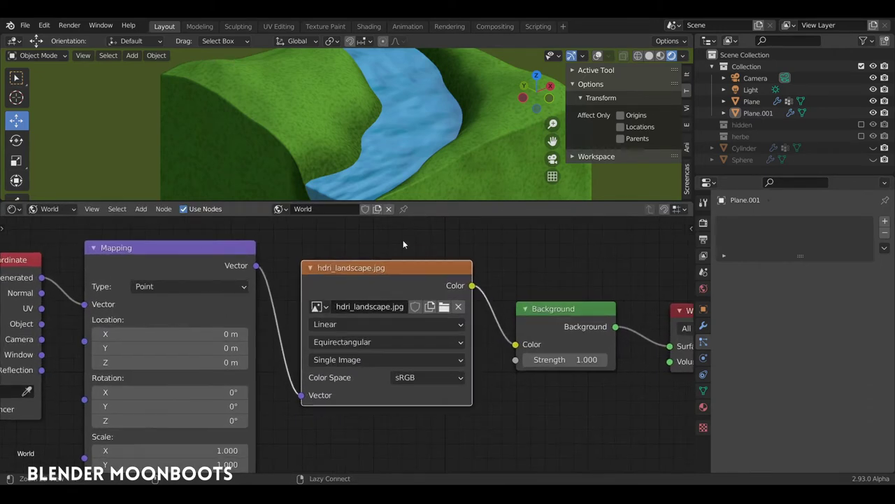
{"action": "left_click_drag", "start_coordinate": [383, 268], "coordinate": [383, 271]}
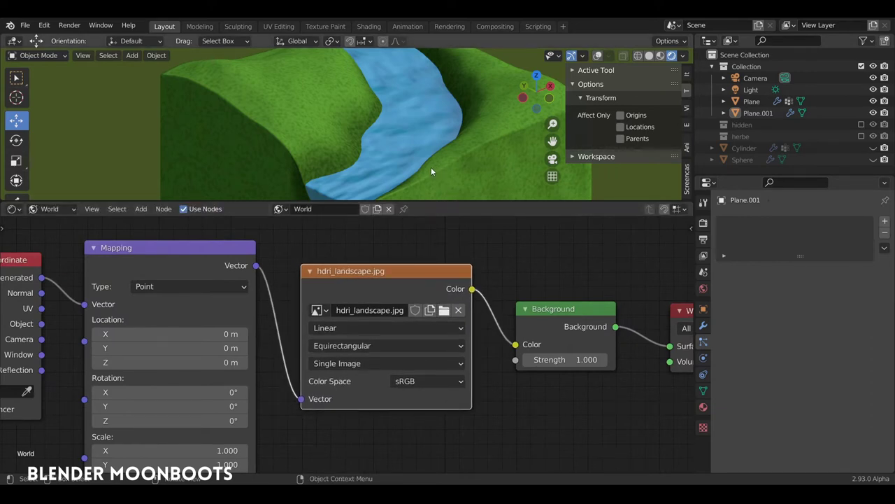
Step: Orbit around the terrain and check the landscape backdrop through the camera view
{"action": "scroll", "coordinate": [428, 142], "scroll_direction": "down", "scroll_amount": 5}
{"action": "mouse_move", "coordinate": [412, 171]}
{"action": "middle_mouse_down"}
{"action": "mouse_move", "coordinate": [429, 131]}
{"action": "mouse_move", "coordinate": [412, 138]}
{"action": "mouse_move", "coordinate": [347, 113]}
{"action": "mouse_move", "coordinate": [288, 111]}
{"action": "mouse_move", "coordinate": [281, 128]}
{"action": "mouse_move", "coordinate": [475, 111]}
{"action": "mouse_move", "coordinate": [482, 140]}
{"action": "mouse_move", "coordinate": [478, 161]}
{"action": "mouse_move", "coordinate": [348, 176]}
{"action": "mouse_move", "coordinate": [385, 148]}
{"action": "middle_mouse_up"}
{"action": "scroll", "coordinate": [425, 130], "scroll_direction": "up", "scroll_amount": 6}
{"action": "scroll", "coordinate": [419, 118], "scroll_direction": "down", "scroll_amount": 4}
{"action": "scroll", "coordinate": [412, 138], "scroll_direction": "down", "scroll_amount": 2}
{"action": "key", "text": "KP_0"}
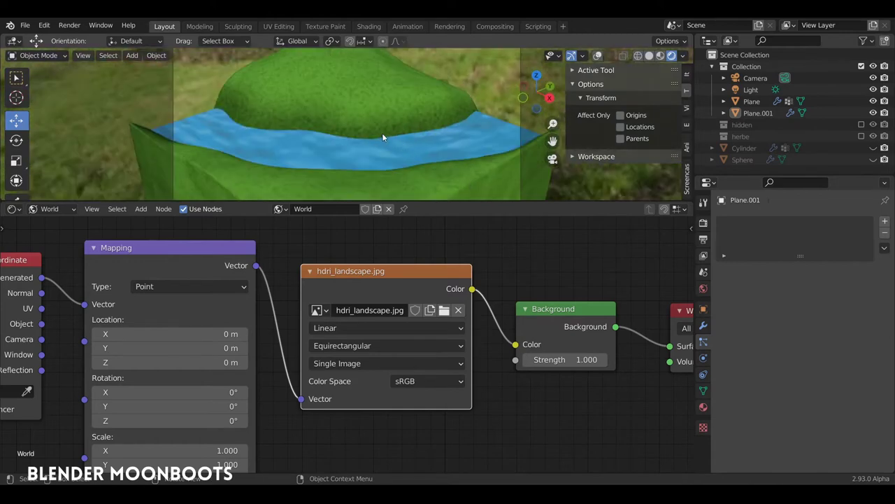
{"action": "key", "text": "KP_0"}
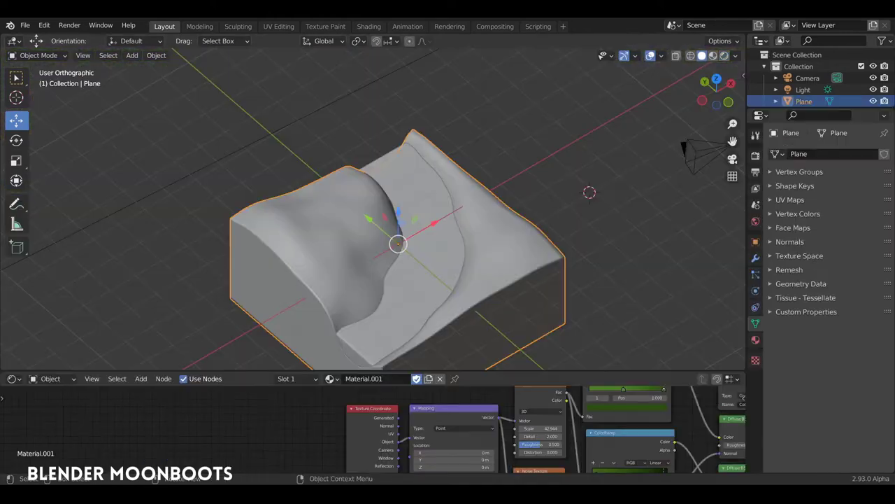
Step: Add a new plane and stand it upright by rotating it 90° about Y in edit mode
{"action": "key", "text": "alt+a"}
{"action": "mouse_move", "coordinate": [374, 220]}
{"action": "middle_mouse_down"}
{"action": "mouse_move", "coordinate": [470, 184]}
{"action": "mouse_move", "coordinate": [512, 184]}
{"action": "mouse_move", "coordinate": [413, 218]}
{"action": "mouse_move", "coordinate": [463, 176]}
{"action": "middle_mouse_up"}
{"action": "left_click", "coordinate": [470, 184]}
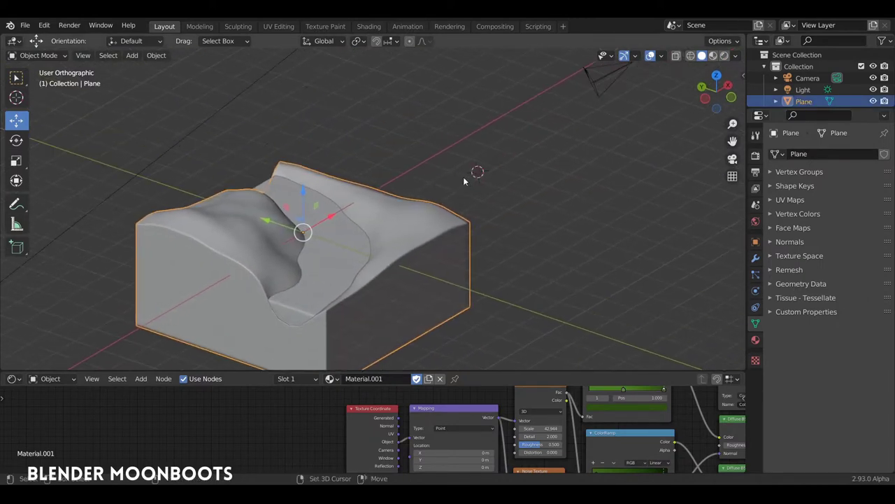
{"action": "key", "text": "shift+a"}
{"action": "left_click", "coordinate": [509, 176]}
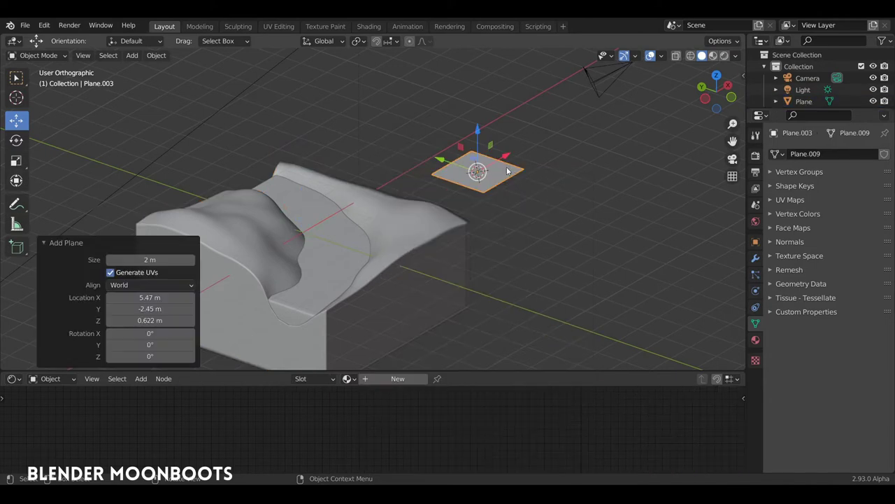
{"action": "key", "text": "Tab"}
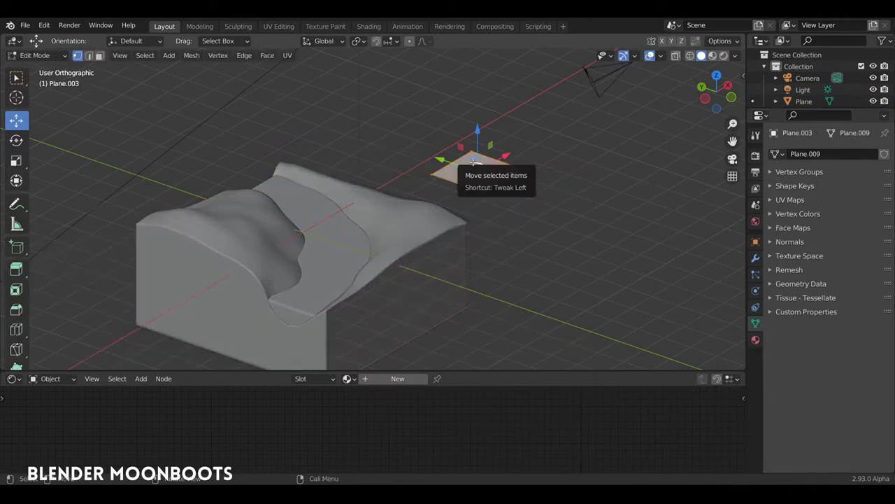
{"action": "type", "text": "ry90"}
{"action": "key", "text": "Return"}
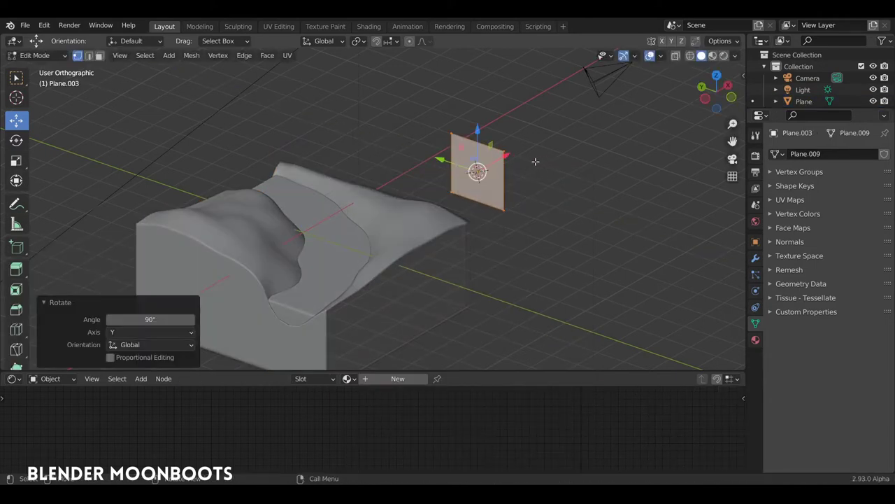
Step: Narrow the plane along Y and scale its top edge down into a tapered blade
{"action": "key", "text": "s"}
{"action": "key", "text": "y"}
{"action": "left_click", "coordinate": [499, 154]}
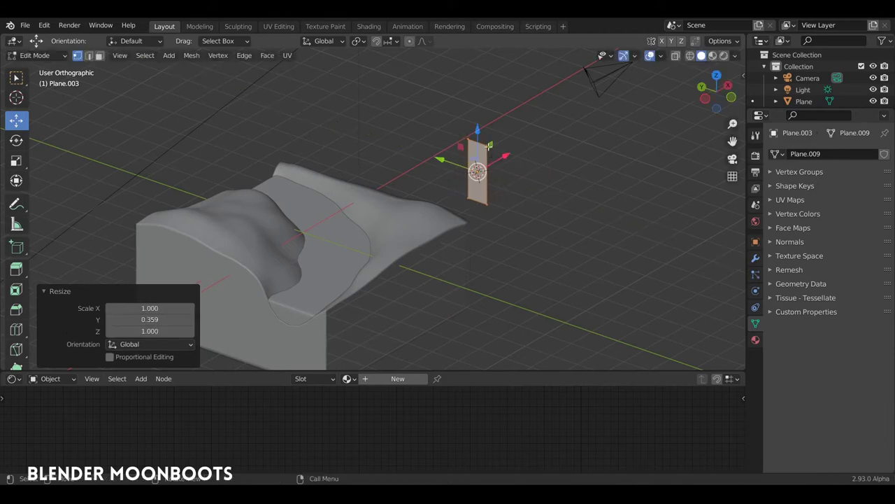
{"action": "left_click", "coordinate": [486, 143]}
{"action": "left_click", "coordinate": [488, 138]}
{"action": "left_click", "coordinate": [486, 145], "text": "shift"}
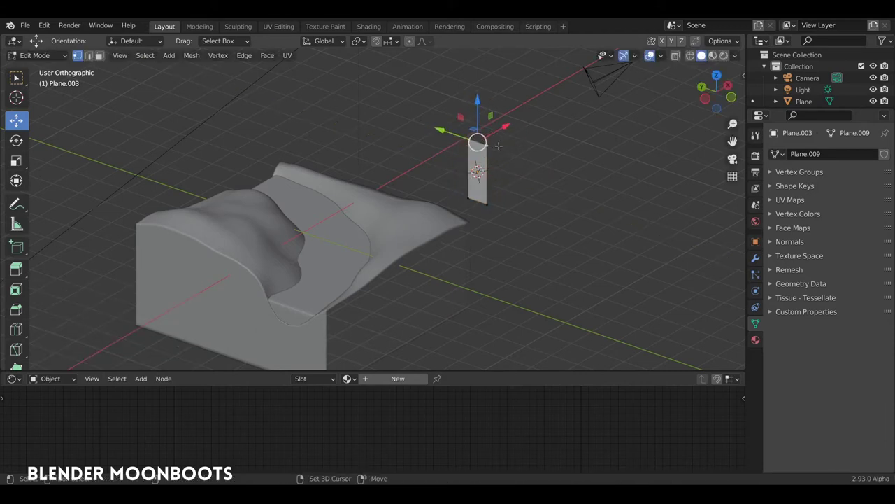
{"action": "key", "text": "s"}
{"action": "left_click", "coordinate": [506, 144]}
Step: Extrude two segments upward from the blade's top and shrink the new tip slightly
{"action": "key", "text": "KP_3"}
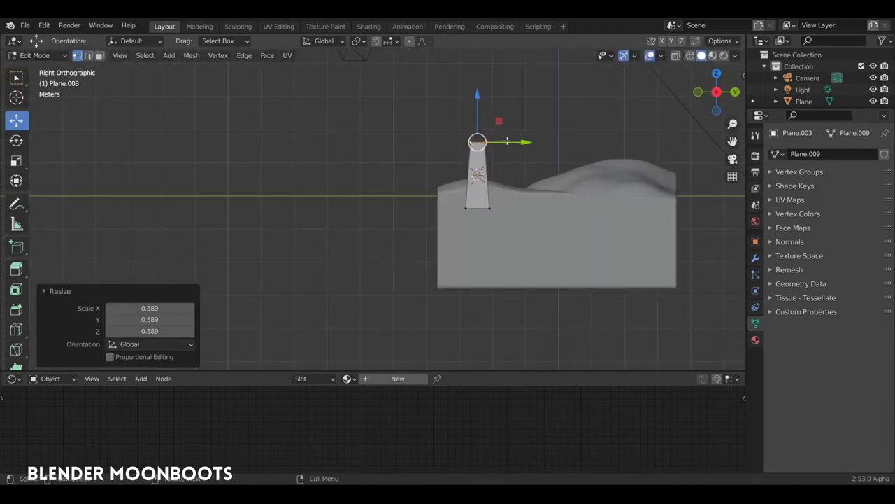
{"action": "key", "text": "KP_1"}
{"action": "left_click_drag", "start_coordinate": [525, 142], "coordinate": [547, 143]}
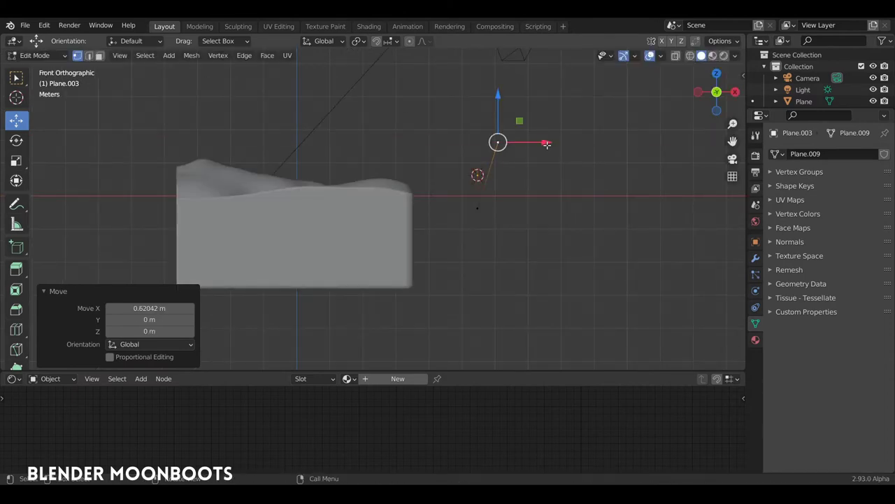
{"action": "key", "text": "e"}
{"action": "left_click", "coordinate": [538, 103]}
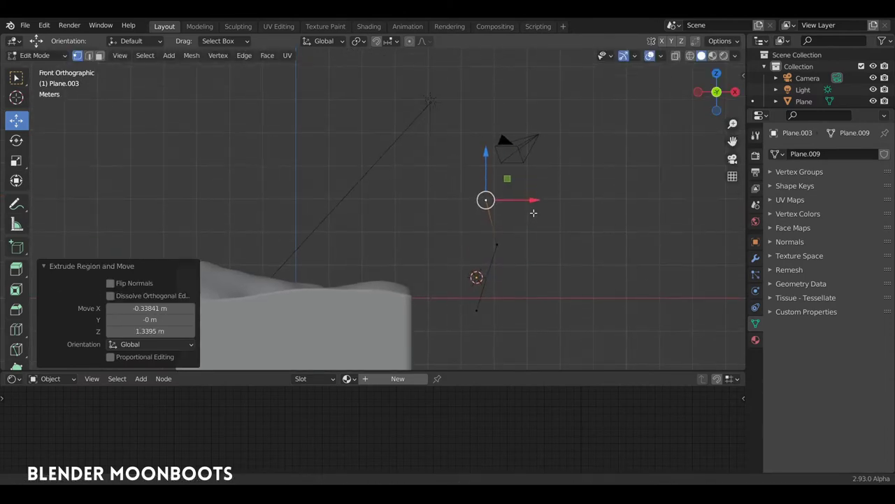
{"action": "middle_click_drag", "start_coordinate": [538, 105], "coordinate": [533, 136]}
{"action": "key", "text": "e"}
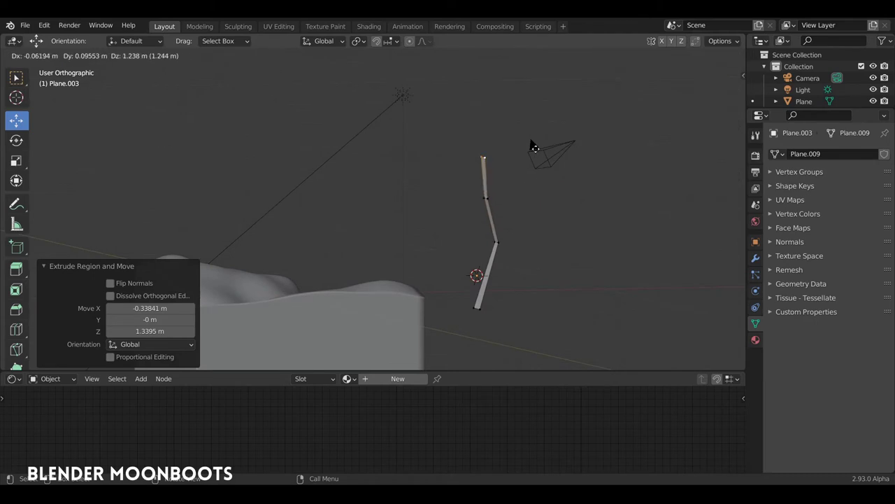
{"action": "left_click", "coordinate": [531, 144]}
{"action": "mouse_move", "coordinate": [531, 145]}
{"action": "middle_mouse_down"}
{"action": "mouse_move", "coordinate": [609, 159]}
{"action": "mouse_move", "coordinate": [577, 153]}
{"action": "middle_mouse_up"}
{"action": "key", "text": "s"}
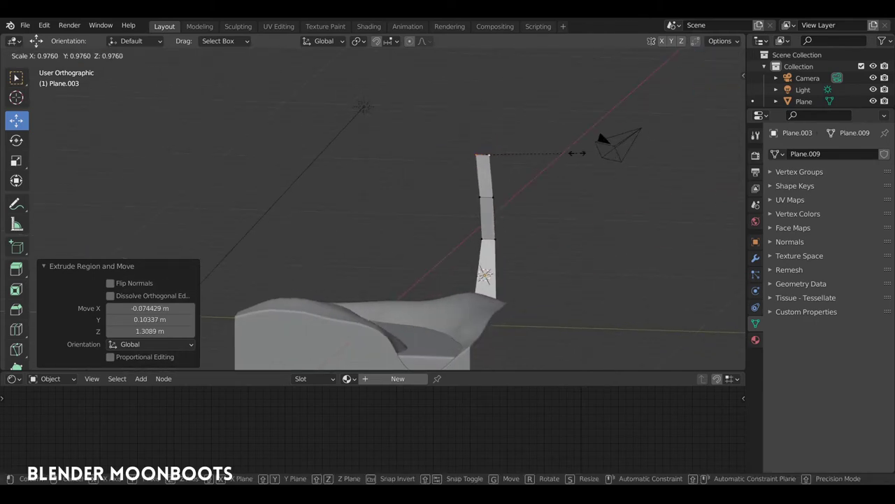
{"action": "left_click", "coordinate": [526, 150]}
Step: Bend the blade by shifting its upper edge loop along Y and the top vertex along X
{"action": "left_click", "coordinate": [510, 204]}
{"action": "left_click", "coordinate": [493, 190], "text": "alt"}
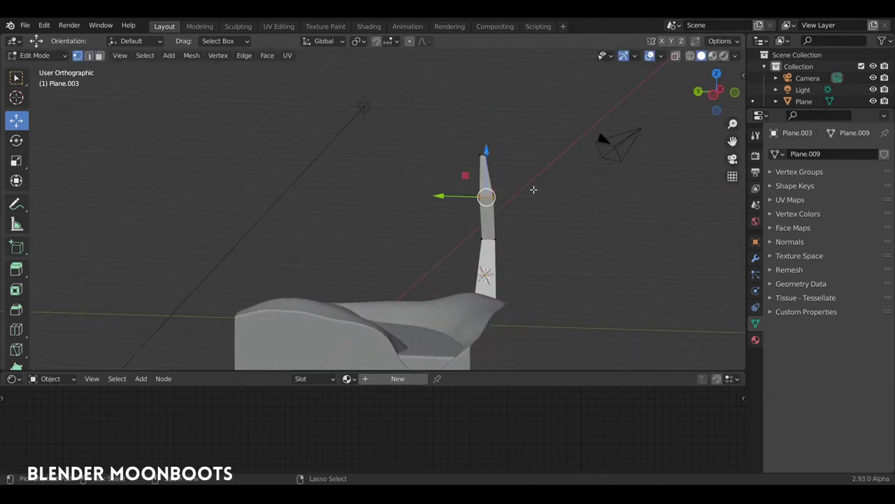
{"action": "middle_click_drag", "start_coordinate": [486, 195], "coordinate": [452, 196]}
{"action": "left_click", "coordinate": [494, 193], "text": "alt"}
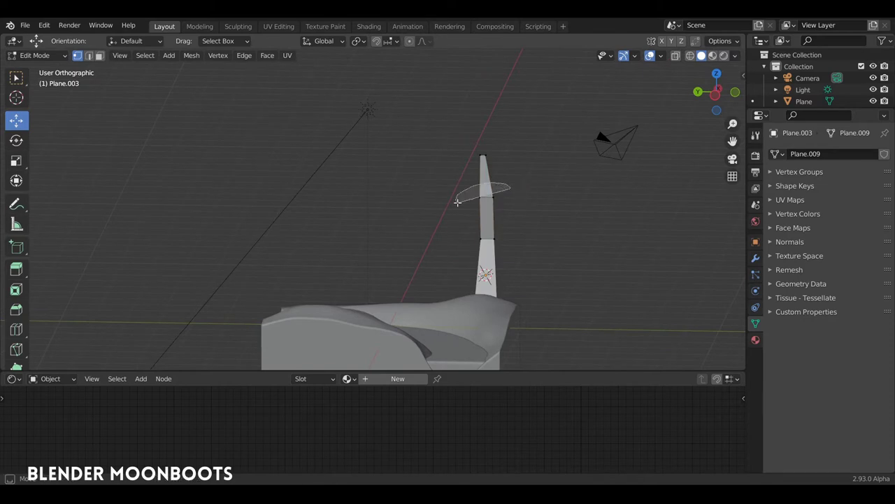
{"action": "left_click_drag", "start_coordinate": [441, 196], "coordinate": [420, 209]}
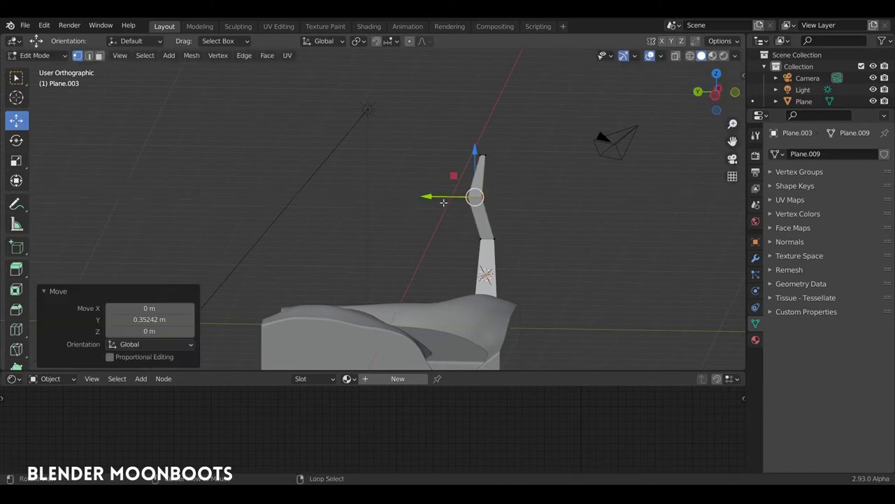
{"action": "mouse_move", "coordinate": [419, 210]}
{"action": "middle_mouse_down"}
{"action": "mouse_move", "coordinate": [408, 236]}
{"action": "mouse_move", "coordinate": [399, 230]}
{"action": "middle_mouse_up"}
{"action": "left_click", "coordinate": [497, 231]}
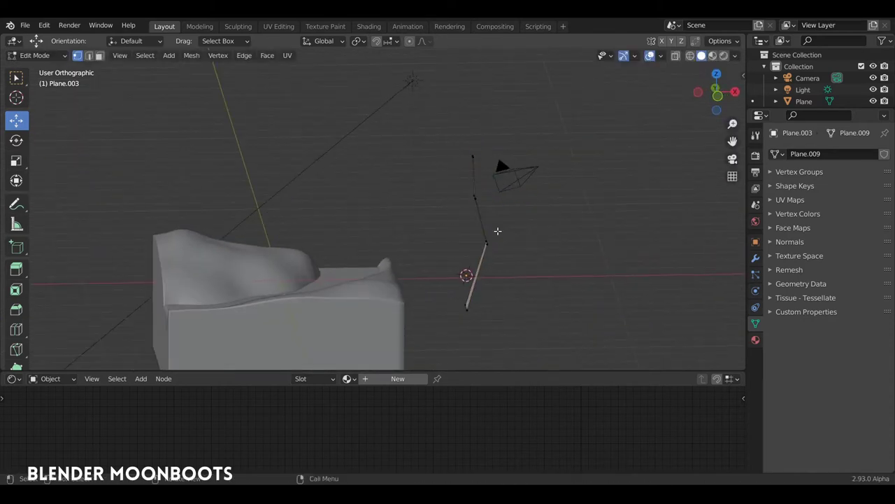
{"action": "mouse_move", "coordinate": [501, 233]}
{"action": "middle_mouse_down"}
{"action": "mouse_move", "coordinate": [504, 226]}
{"action": "mouse_move", "coordinate": [530, 240]}
{"action": "middle_mouse_up"}
{"action": "left_click", "coordinate": [486, 242]}
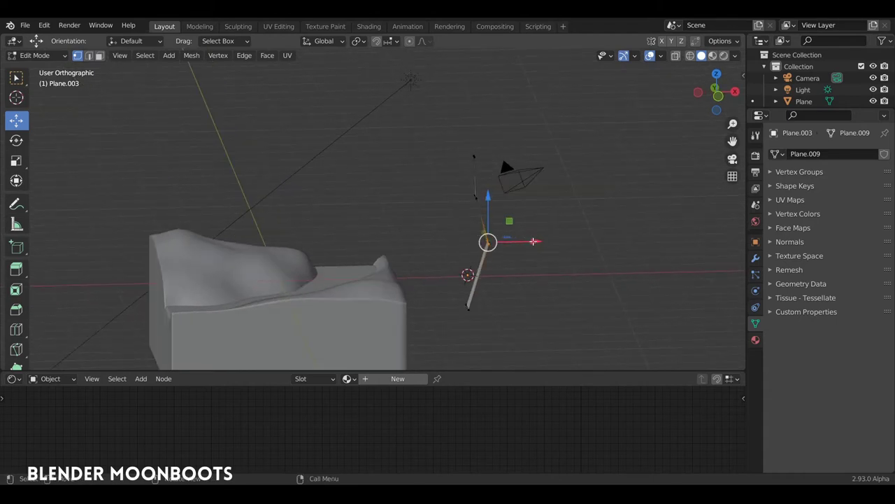
{"action": "left_click_drag", "start_coordinate": [529, 241], "coordinate": [548, 243]}
{"action": "middle_click_drag", "start_coordinate": [548, 243], "coordinate": [541, 229]}
Step: Give the blade level-2 subdivision, a loop cut near its base, and smooth shading
{"action": "key", "text": "Tab"}
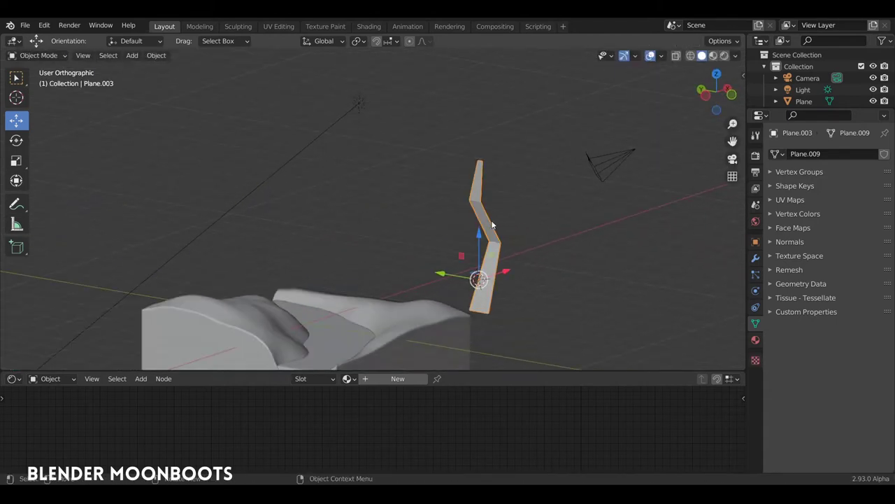
{"action": "key", "text": "ctrl+2"}
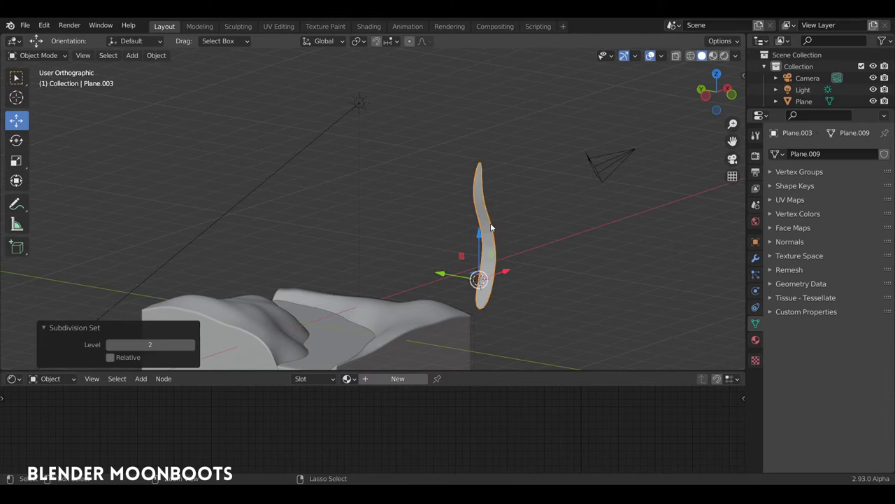
{"action": "mouse_move", "coordinate": [501, 225]}
{"action": "middle_mouse_down"}
{"action": "mouse_move", "coordinate": [510, 233]}
{"action": "mouse_move", "coordinate": [527, 187]}
{"action": "mouse_move", "coordinate": [507, 210]}
{"action": "middle_mouse_up"}
{"action": "key", "text": "Tab"}
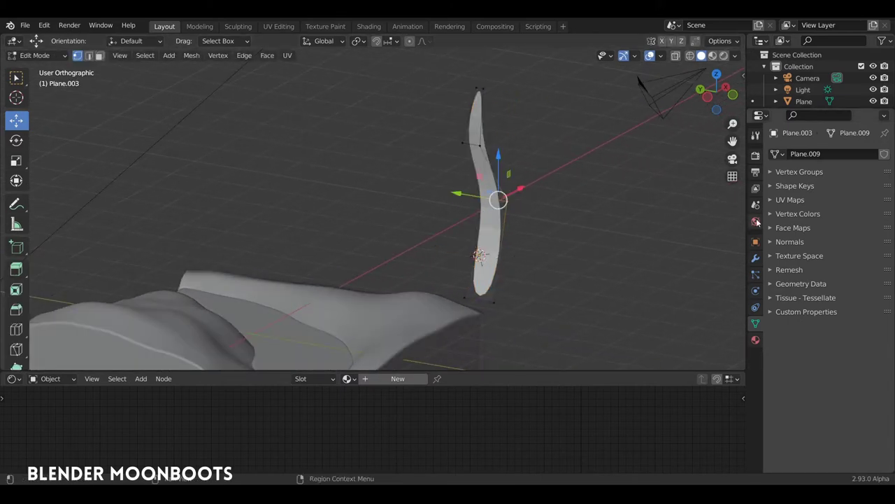
{"action": "left_click", "coordinate": [754, 259]}
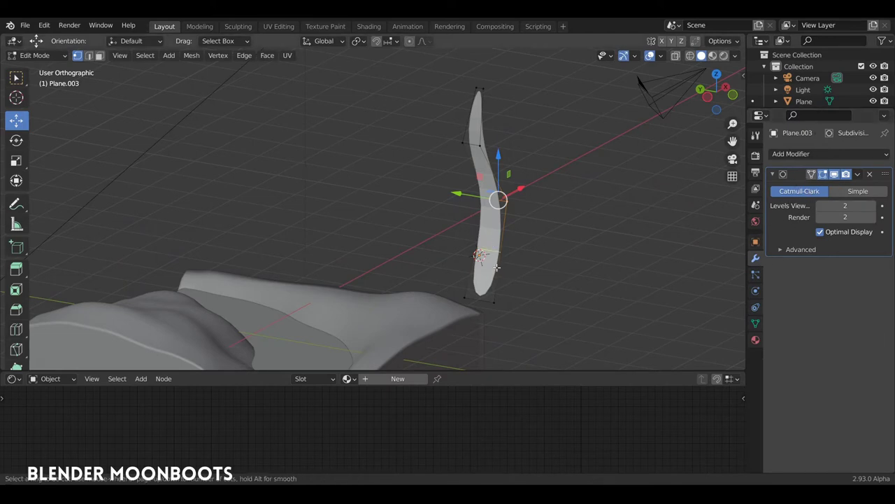
{"action": "key", "text": "g"}
{"action": "key", "text": "g"}
{"action": "left_click", "coordinate": [484, 312]}
{"action": "key", "text": "Tab"}
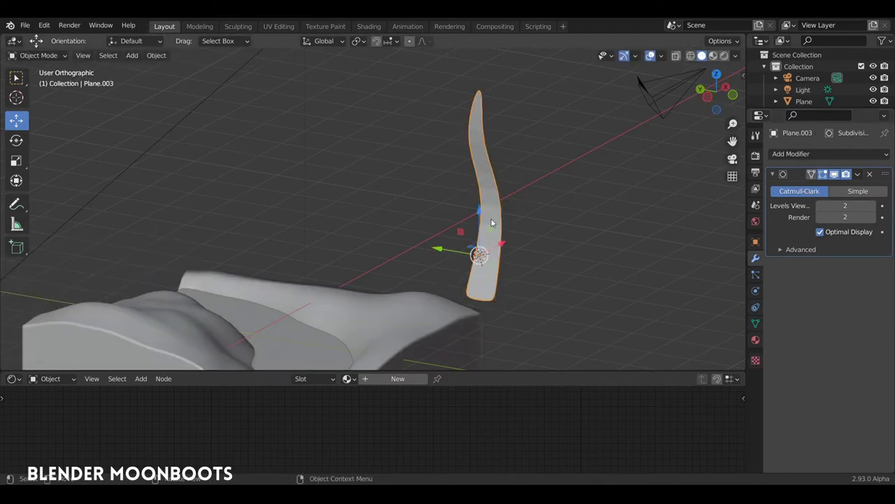
{"action": "right_click", "coordinate": [490, 223]}
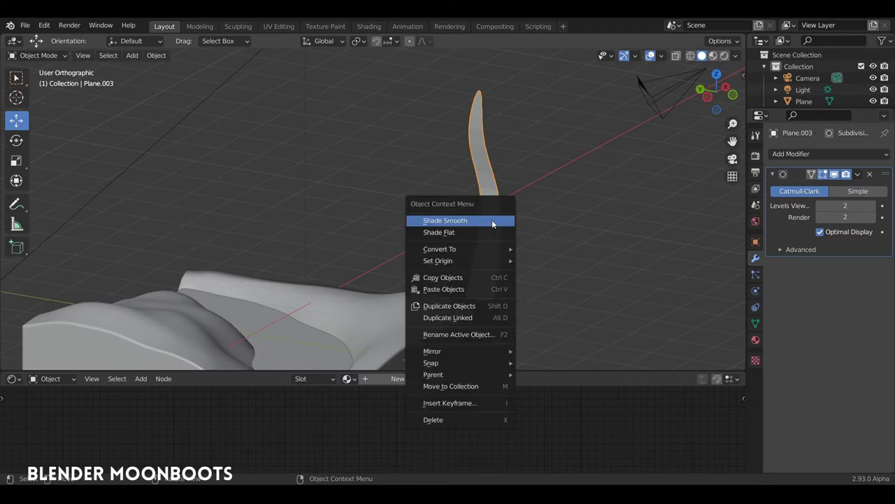
{"action": "left_click", "coordinate": [492, 221]}
{"action": "middle_click_drag", "start_coordinate": [503, 210], "coordinate": [517, 243]}
Step: Duplicate the grass blade and offset the copy along Y
{"action": "key", "text": "shift+d"}
{"action": "key", "text": "y"}
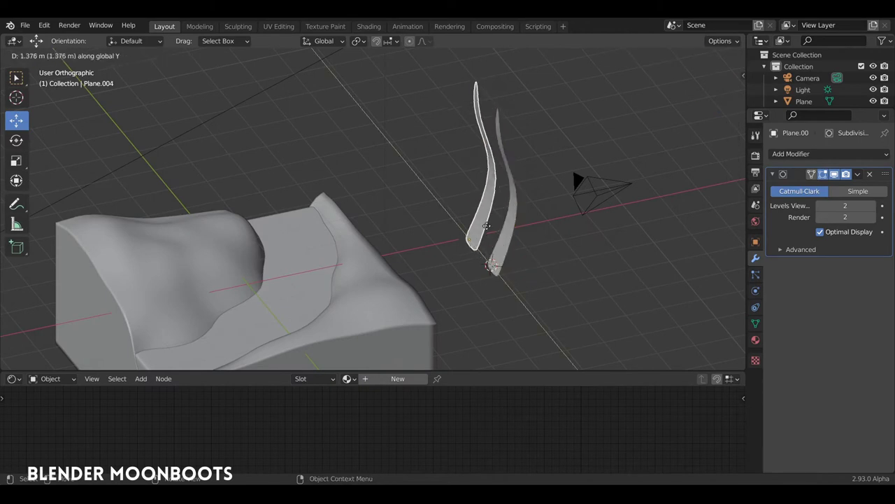
{"action": "left_click", "coordinate": [475, 214]}
{"action": "middle_click_drag", "start_coordinate": [491, 203], "coordinate": [494, 175]}
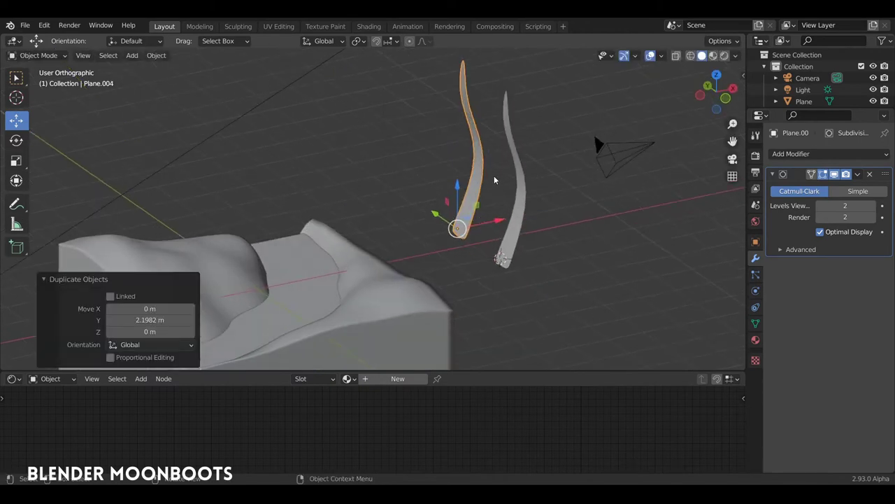
Step: Reshape the copy in edit mode, rotating its upper part and lowering selected vertices along Z
{"action": "key", "text": "Tab"}
{"action": "key", "text": "s"}
{"action": "key", "text": "x"}
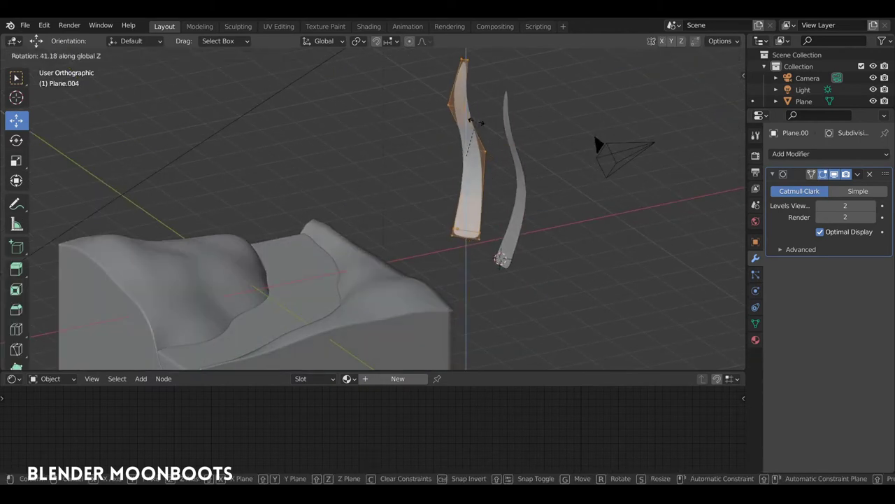
{"action": "left_click", "coordinate": [488, 142]}
{"action": "left_click", "coordinate": [489, 142]}
{"action": "left_click", "coordinate": [467, 147]}
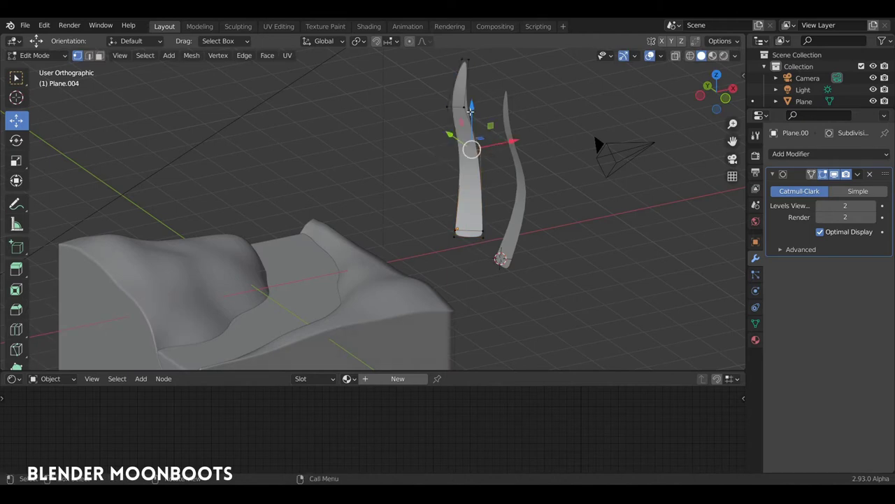
{"action": "key", "text": "g"}
{"action": "key", "text": "z"}
{"action": "left_click", "coordinate": [467, 150]}
Step: Reposition the selected vertices from the top view to refine the second blade's shape
{"action": "middle_click_drag", "start_coordinate": [467, 151], "coordinate": [483, 176]}
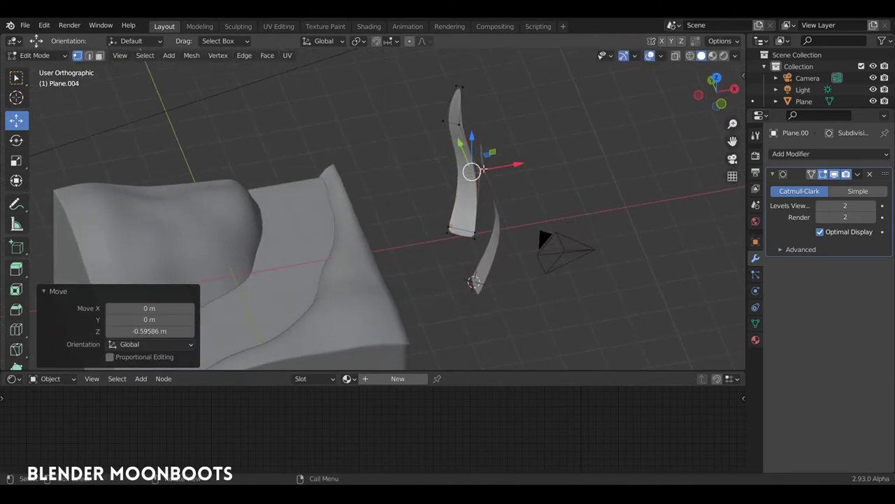
{"action": "key", "text": "KP_7"}
{"action": "key", "text": "g"}
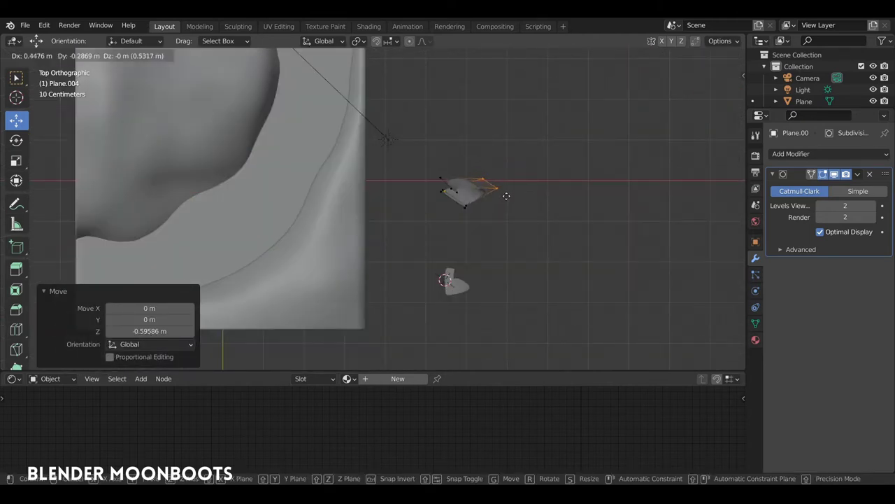
{"action": "left_click", "coordinate": [505, 198]}
{"action": "mouse_move", "coordinate": [505, 198]}
{"action": "middle_mouse_down"}
{"action": "mouse_move", "coordinate": [476, 136]}
{"action": "mouse_move", "coordinate": [448, 126]}
{"action": "middle_mouse_up"}
Step: Create a third, taller and wavier blade and enlarge the node editor below the 3D view
{"action": "key", "text": "alt+a"}
{"action": "key", "text": "c"}
{"action": "key", "text": "Escape"}
{"action": "key", "text": "Tab"}
{"action": "mouse_move", "coordinate": [474, 210]}
{"action": "middle_mouse_down"}
{"action": "mouse_move", "coordinate": [366, 175]}
{"action": "mouse_move", "coordinate": [406, 148]}
{"action": "mouse_move", "coordinate": [472, 156]}
{"action": "mouse_move", "coordinate": [449, 201]}
{"action": "mouse_move", "coordinate": [467, 220]}
{"action": "middle_mouse_up"}
{"action": "scroll", "coordinate": [449, 202], "scroll_direction": "up", "scroll_amount": 2}
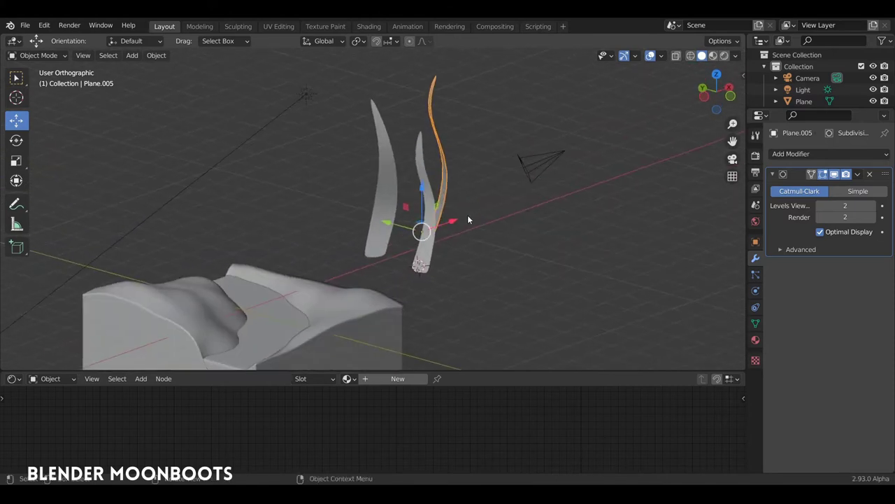
{"action": "left_click_drag", "start_coordinate": [424, 371], "coordinate": [416, 301]}
{"action": "mouse_move", "coordinate": [438, 232]}
{"action": "middle_mouse_down"}
{"action": "mouse_move", "coordinate": [442, 210]}
{"action": "mouse_move", "coordinate": [426, 246]}
{"action": "middle_mouse_up"}
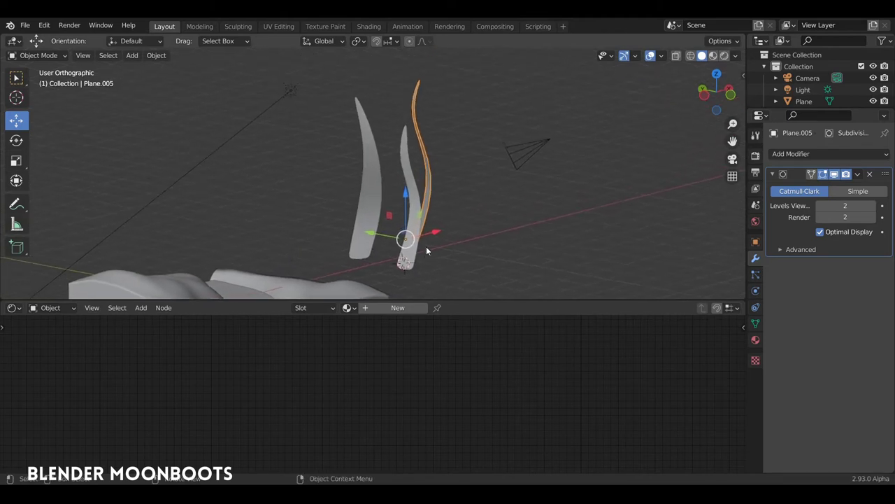
Step: Create a new material for the blade and spread out its Principled BSDF and Material Output nodes
{"action": "left_click", "coordinate": [397, 307]}
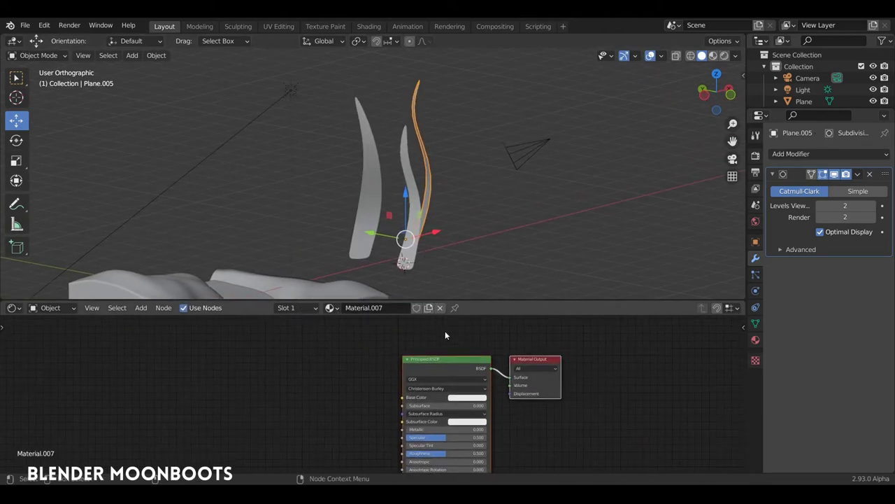
{"action": "left_click_drag", "start_coordinate": [536, 358], "coordinate": [564, 356]}
{"action": "left_click_drag", "start_coordinate": [447, 359], "coordinate": [472, 354]}
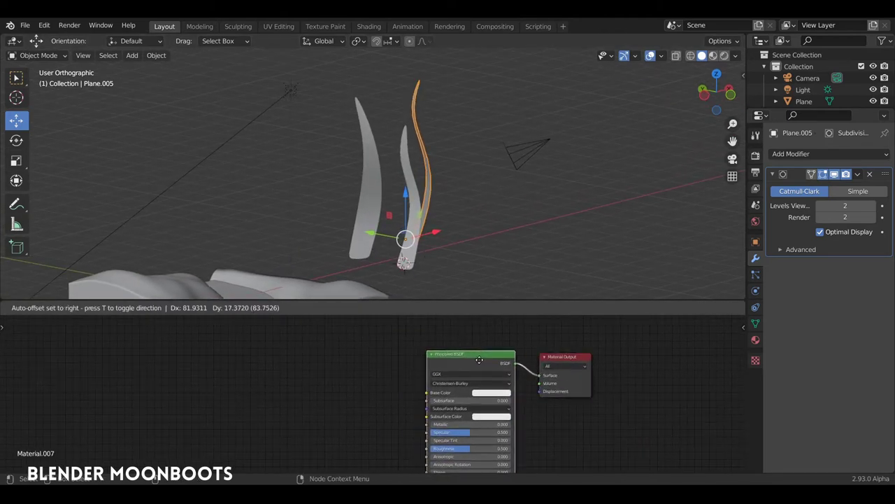
{"action": "mouse_move", "coordinate": [420, 252]}
{"action": "middle_mouse_down"}
{"action": "mouse_move", "coordinate": [430, 233]}
{"action": "mouse_move", "coordinate": [444, 238]}
{"action": "middle_mouse_up"}
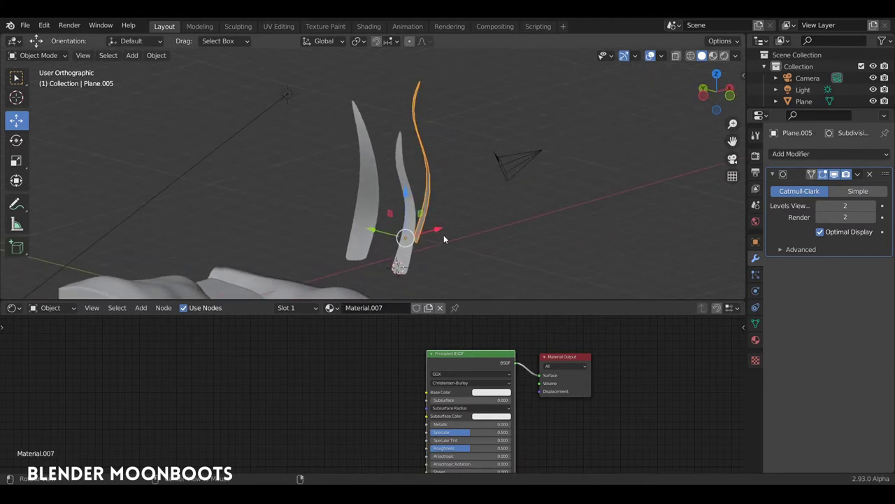
Step: Bend the left grass blade by moving one of its vertices in Edit Mode
{"action": "left_click", "coordinate": [375, 183]}
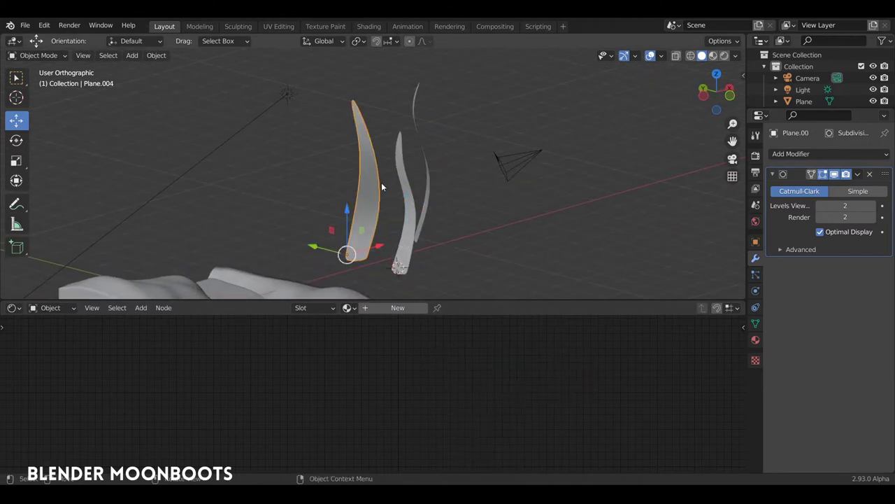
{"action": "key", "text": "Tab"}
{"action": "left_click", "coordinate": [369, 150]}
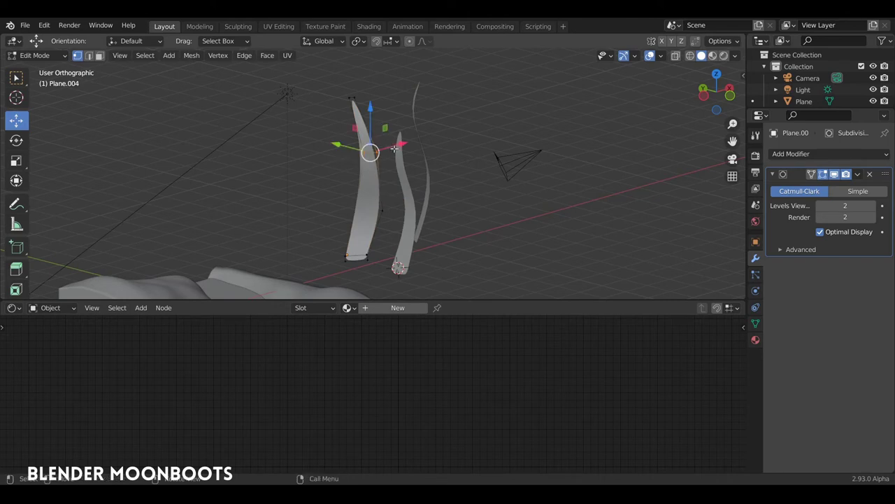
{"action": "key", "text": "g"}
{"action": "left_click", "coordinate": [342, 156]}
{"action": "key", "text": "Tab"}
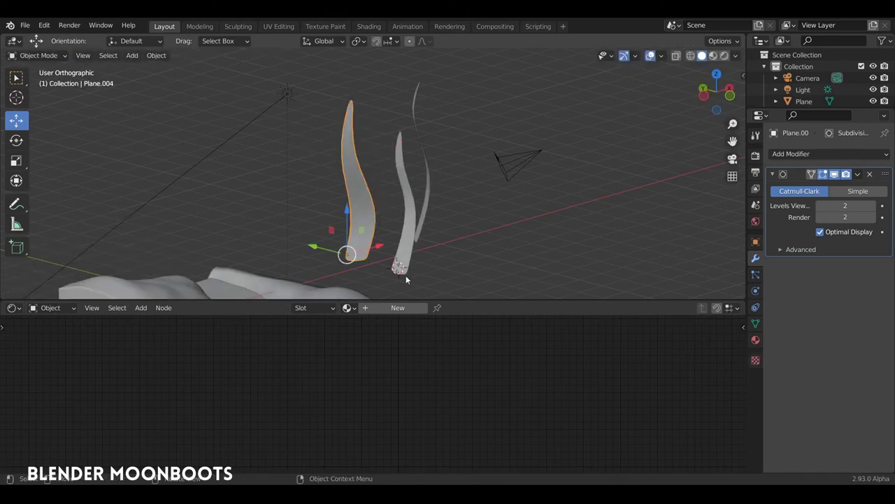
Step: Swap the thin right blade's shader to a Diffuse BSDF and add a ColorRamp node
{"action": "left_click", "coordinate": [423, 183]}
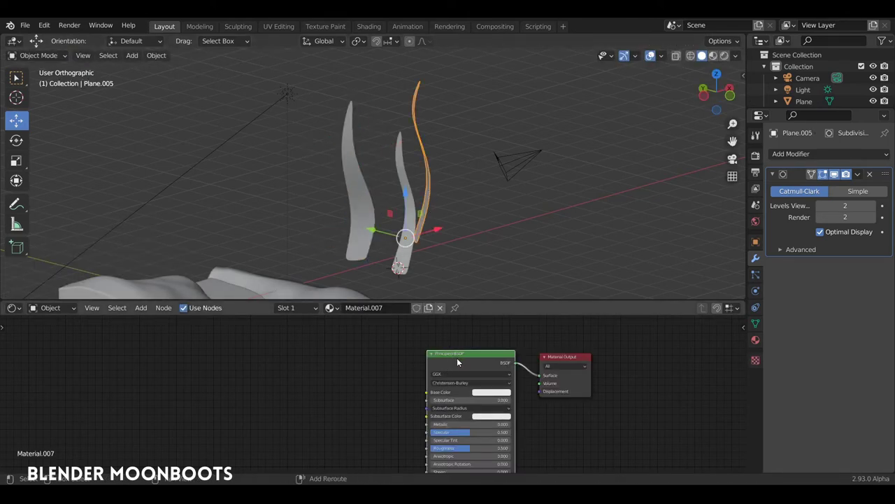
{"action": "key", "text": "shift+s"}
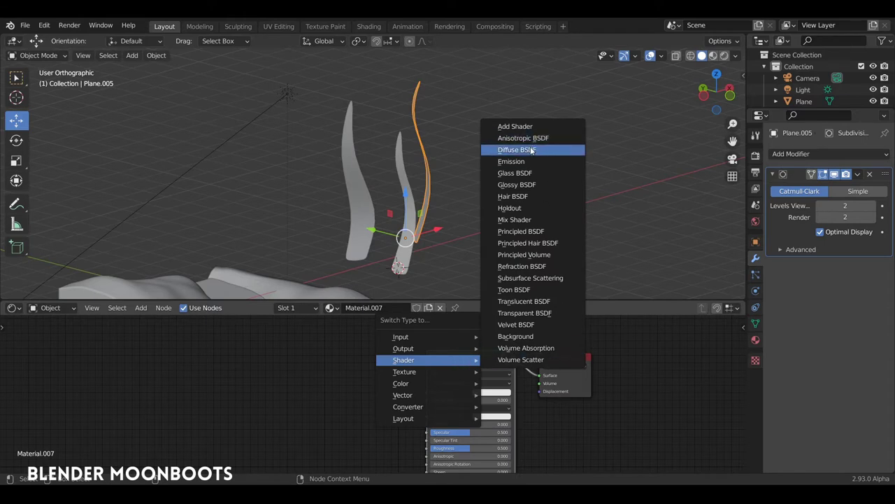
{"action": "left_click", "coordinate": [517, 149]}
{"action": "key", "text": "shift+a"}
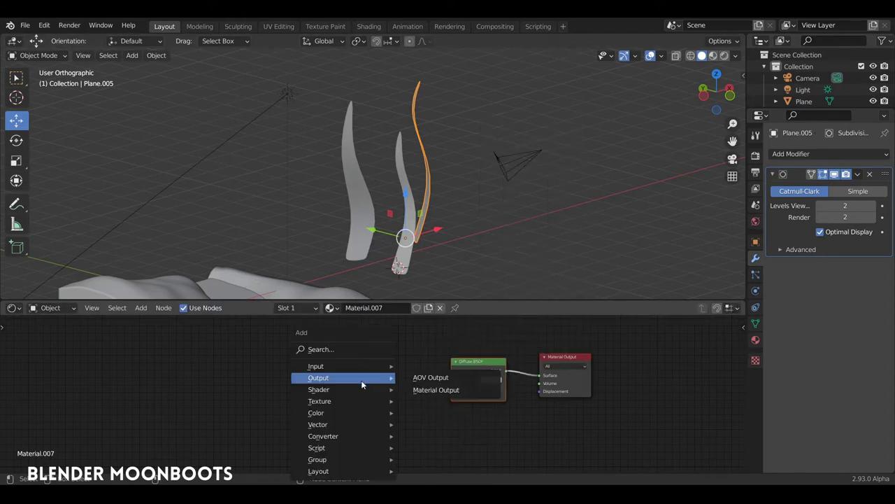
{"action": "left_click", "coordinate": [429, 284]}
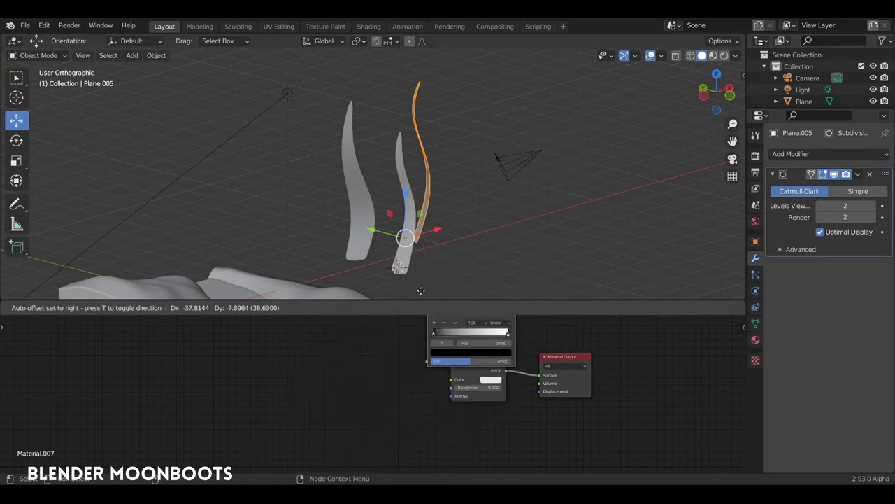
Step: Make the ColorRamp run from dark green to bright green, placed before the Diffuse BSDF
{"action": "left_click", "coordinate": [353, 407]}
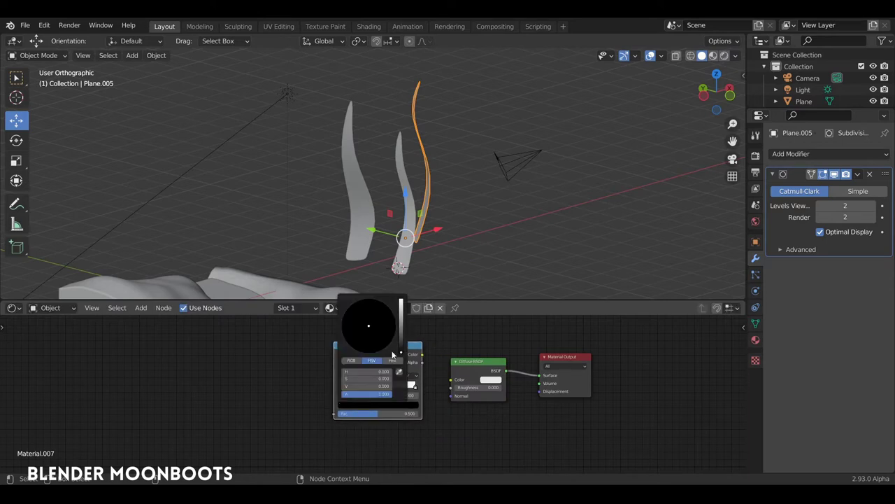
{"action": "mouse_move", "coordinate": [402, 349]}
{"action": "left_mouse_down"}
{"action": "mouse_move", "coordinate": [400, 323]}
{"action": "mouse_move", "coordinate": [356, 310]}
{"action": "left_mouse_up"}
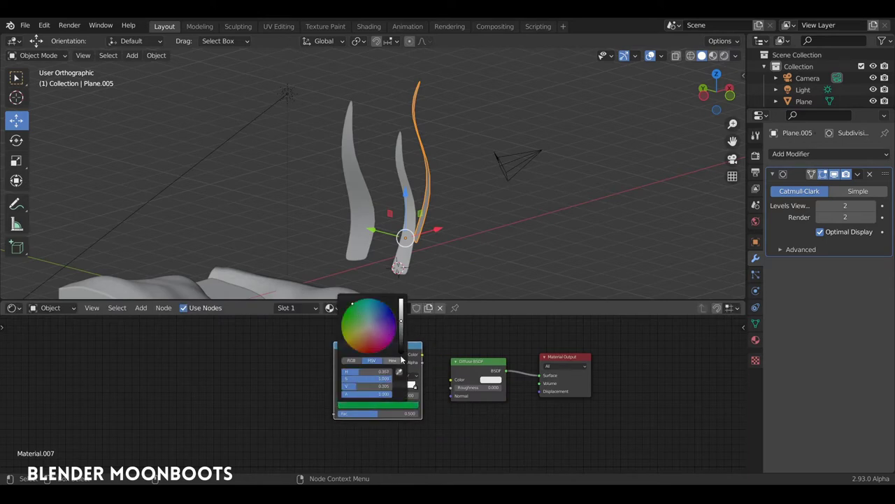
{"action": "left_click_drag", "start_coordinate": [401, 349], "coordinate": [402, 340]}
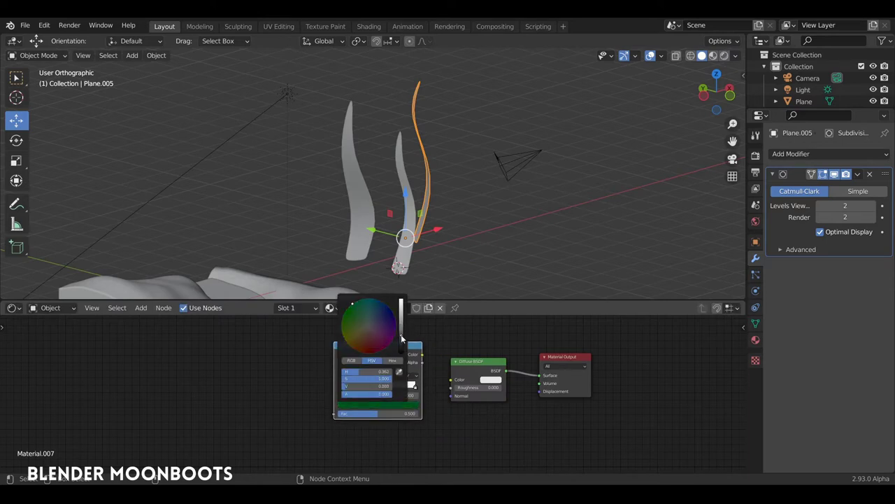
{"action": "left_click", "coordinate": [390, 405]}
{"action": "left_click_drag", "start_coordinate": [402, 333], "coordinate": [401, 319]}
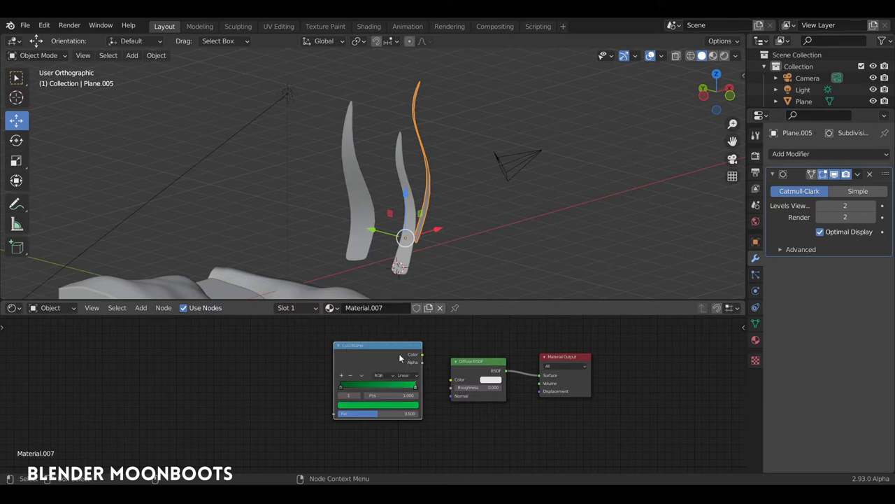
{"action": "mouse_move", "coordinate": [397, 346]}
{"action": "left_mouse_down"}
{"action": "mouse_move", "coordinate": [378, 352]}
{"action": "mouse_move", "coordinate": [404, 357]}
{"action": "left_mouse_up"}
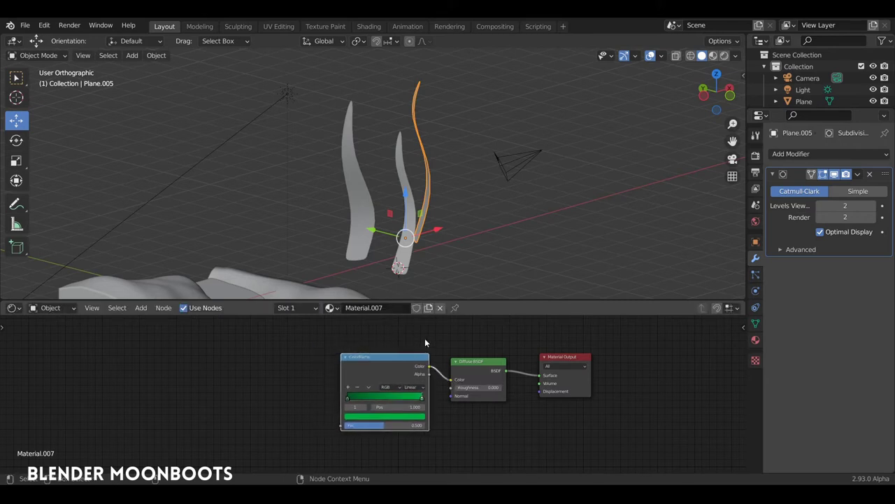
{"action": "middle_click_drag", "start_coordinate": [425, 343], "coordinate": [459, 359]}
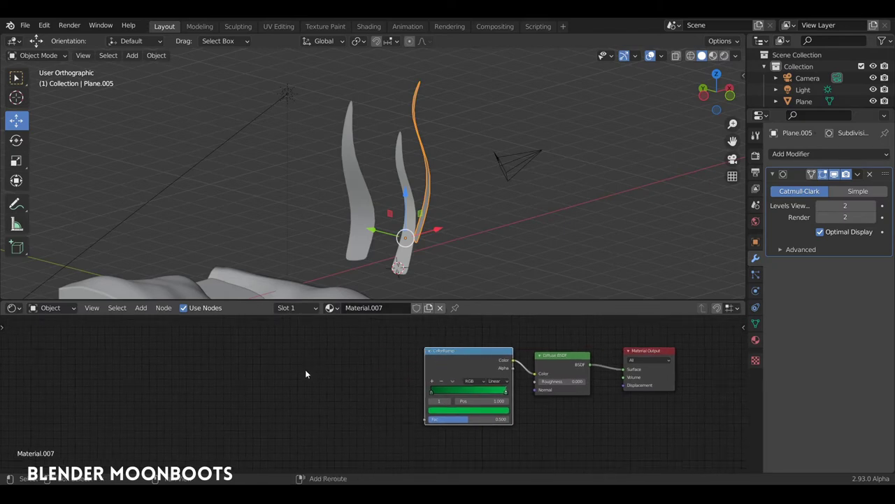
Step: Add an Object Info node and connect its Random output to the ColorRamp Fac
{"action": "key", "text": "shift+a"}
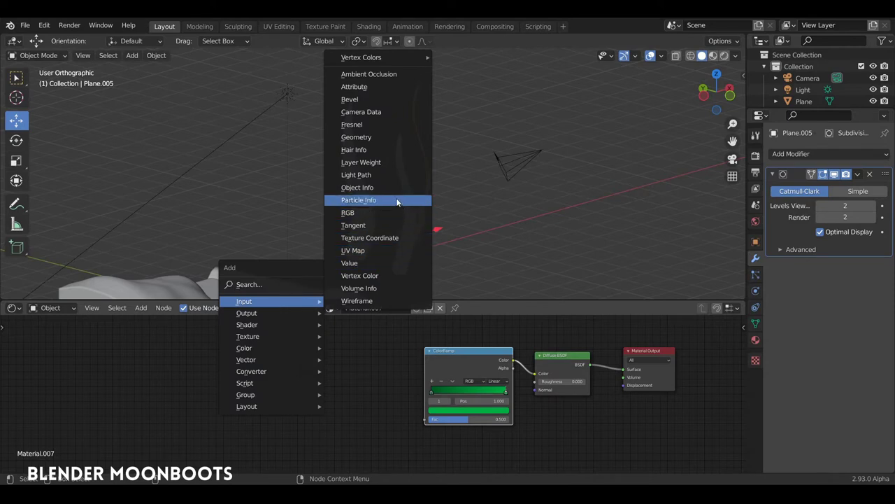
{"action": "left_click", "coordinate": [385, 187]}
{"action": "left_click", "coordinate": [291, 367]}
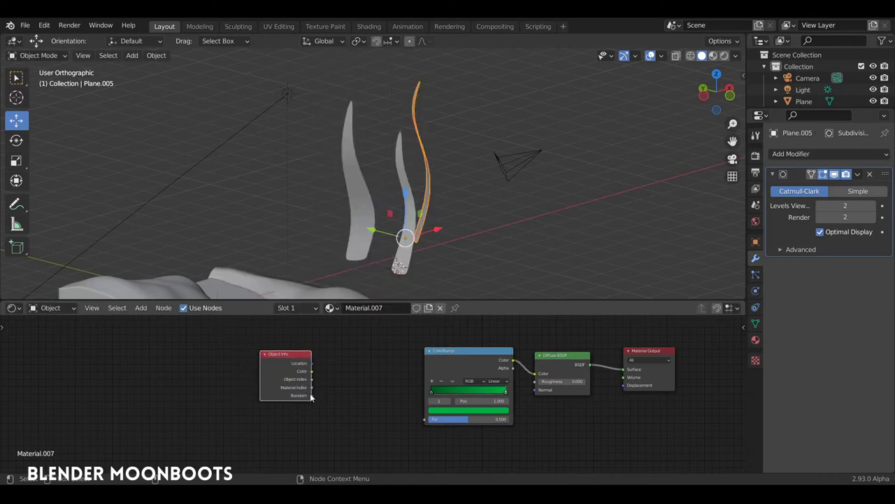
{"action": "scroll", "coordinate": [311, 397], "scroll_direction": "up", "scroll_amount": 3}
{"action": "scroll", "coordinate": [280, 399], "scroll_direction": "down", "scroll_amount": 1}
{"action": "scroll", "coordinate": [232, 401], "scroll_direction": "down", "scroll_amount": 1}
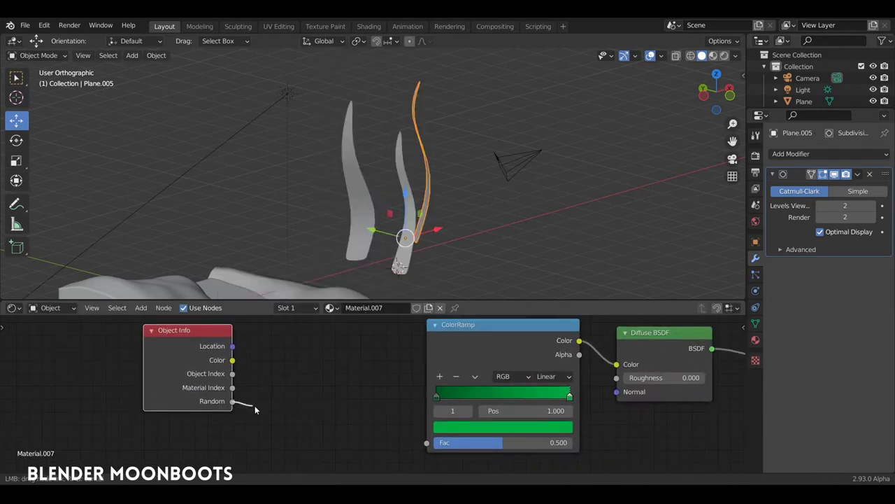
{"action": "left_click_drag", "start_coordinate": [429, 440], "coordinate": [429, 442]}
{"action": "left_click_drag", "start_coordinate": [185, 330], "coordinate": [338, 349]}
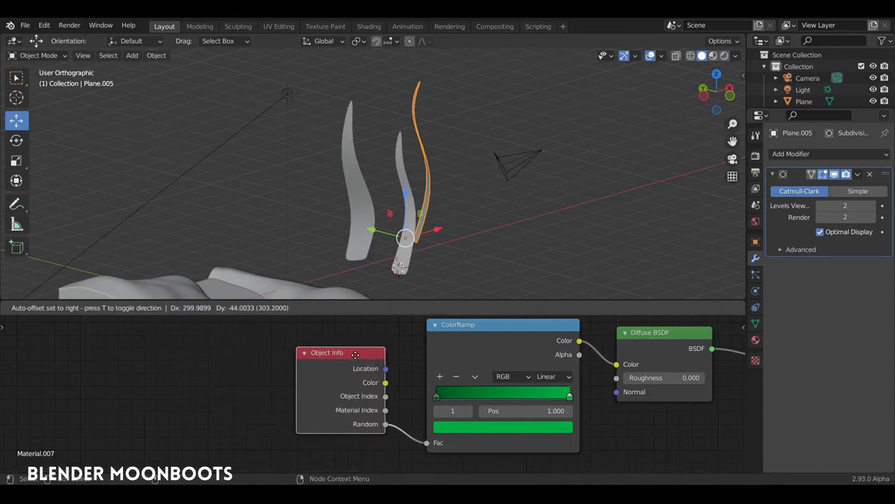
{"action": "middle_click_drag", "start_coordinate": [376, 331], "coordinate": [213, 331]}
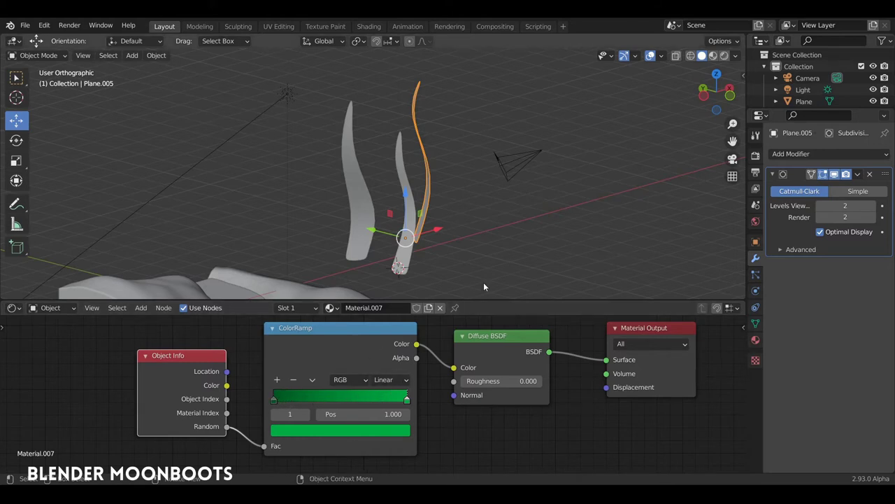
Step: Link Material.007 from the right blade to all three grass blades
{"action": "left_click", "coordinate": [402, 159]}
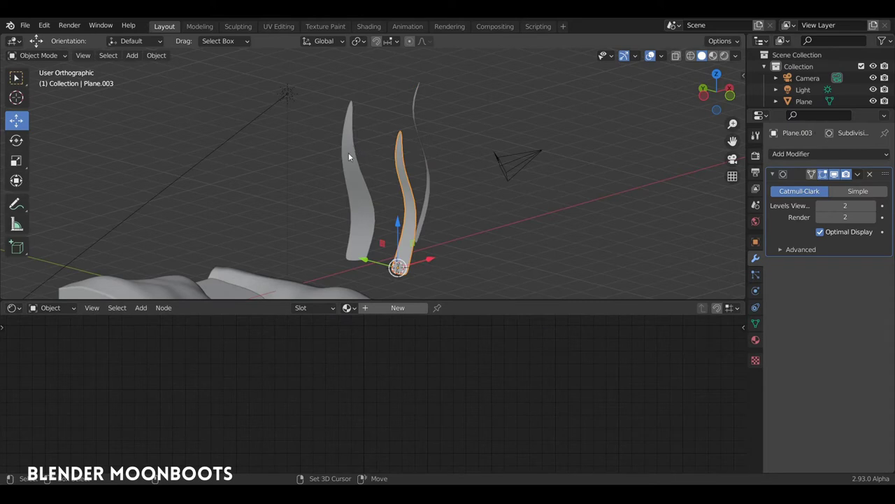
{"action": "left_click", "coordinate": [357, 161], "text": "shift"}
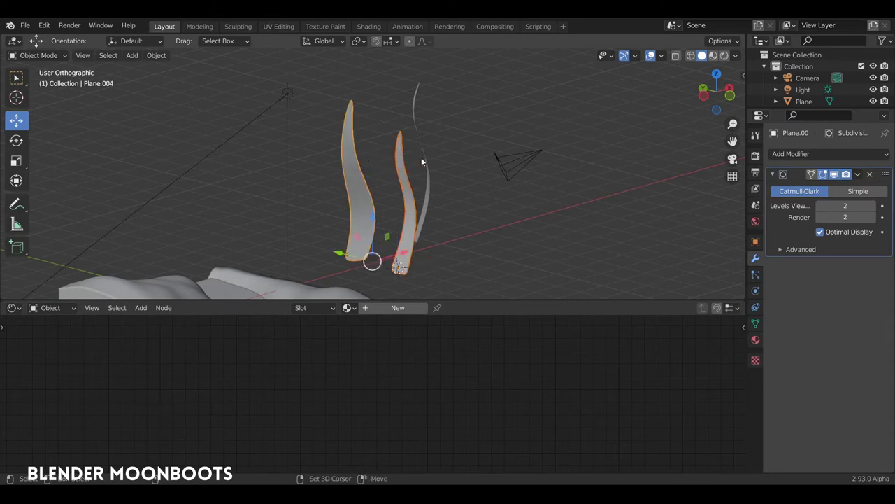
{"action": "left_click", "coordinate": [417, 95], "text": "shift"}
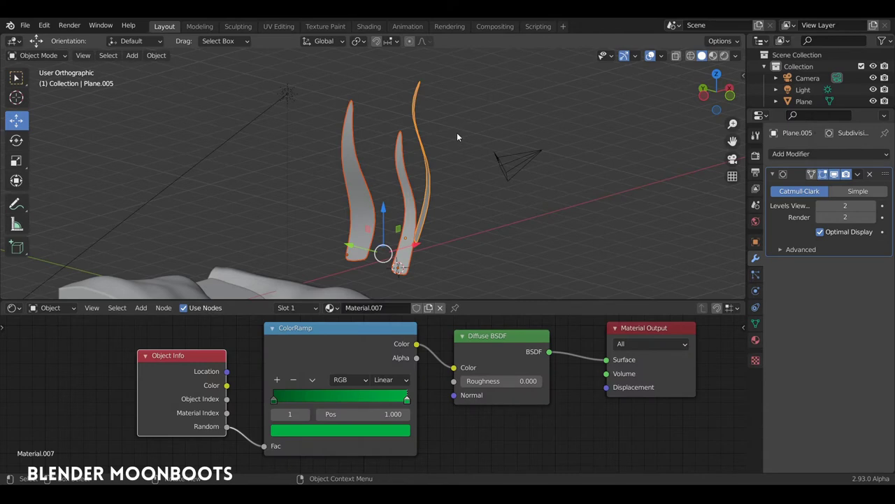
{"action": "key", "text": "ctrl+l"}
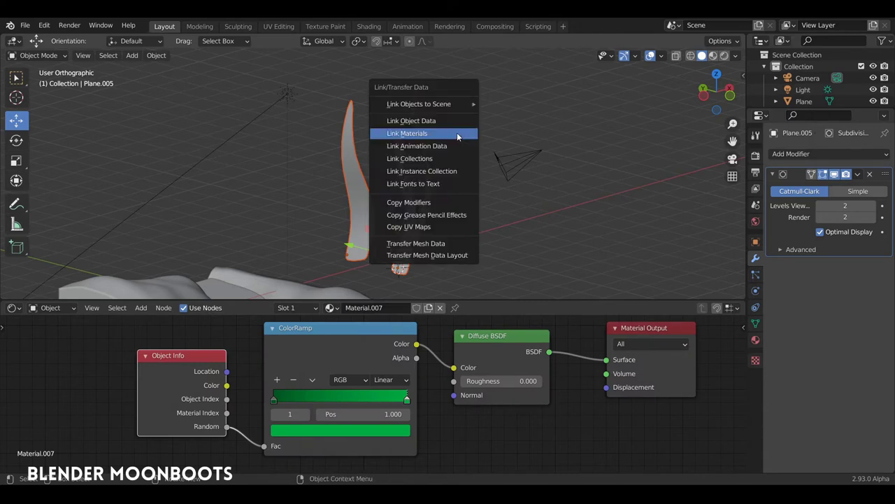
{"action": "left_click", "coordinate": [456, 136]}
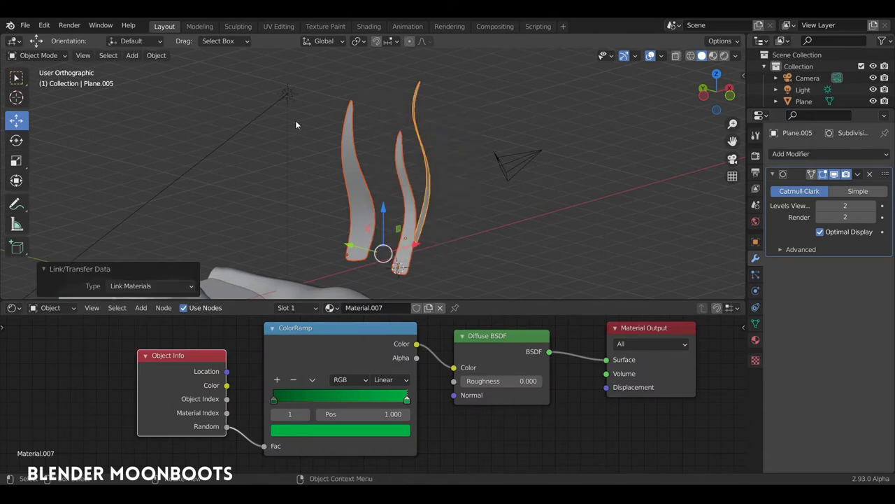
Step: Switch the viewport to rendered shading to preview the green blades
{"action": "left_click", "coordinate": [724, 56]}
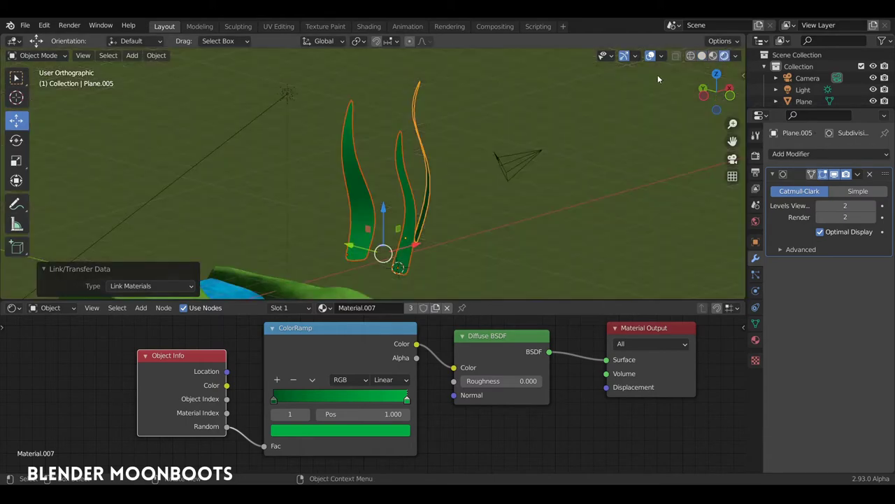
{"action": "mouse_move", "coordinate": [657, 74]}
{"action": "middle_mouse_down"}
{"action": "mouse_move", "coordinate": [467, 147]}
{"action": "mouse_move", "coordinate": [391, 122]}
{"action": "mouse_move", "coordinate": [525, 132]}
{"action": "mouse_move", "coordinate": [470, 166]}
{"action": "mouse_move", "coordinate": [317, 180]}
{"action": "mouse_move", "coordinate": [329, 286]}
{"action": "middle_mouse_up"}
{"action": "key", "text": "a"}
{"action": "key", "text": "alt+a"}
Step: Darken the ColorRamp's left green stop and nudge the right stop
{"action": "left_click", "coordinate": [273, 398]}
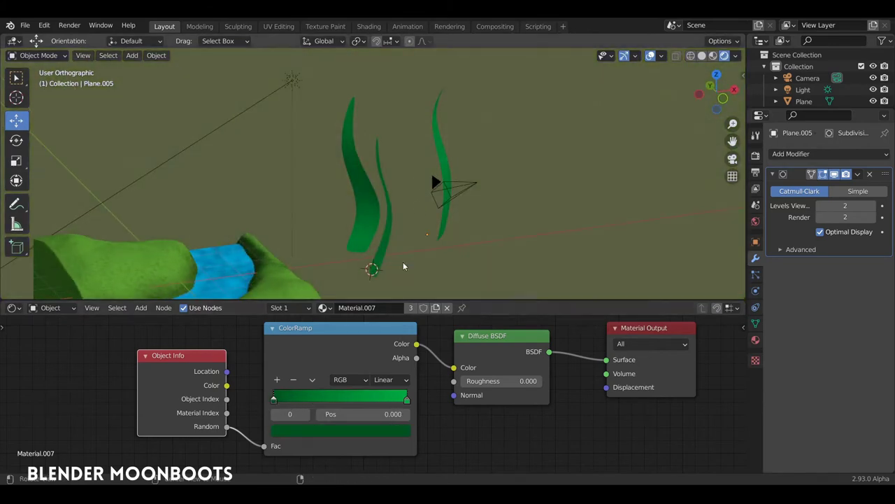
{"action": "mouse_move", "coordinate": [406, 263]}
{"action": "middle_mouse_down"}
{"action": "mouse_move", "coordinate": [369, 248]}
{"action": "mouse_move", "coordinate": [327, 246]}
{"action": "mouse_move", "coordinate": [417, 229]}
{"action": "middle_mouse_up"}
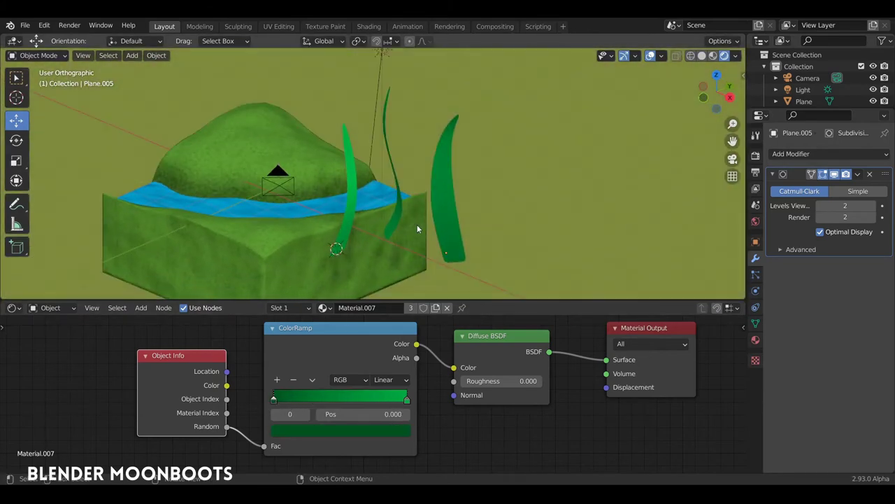
{"action": "left_click", "coordinate": [446, 203]}
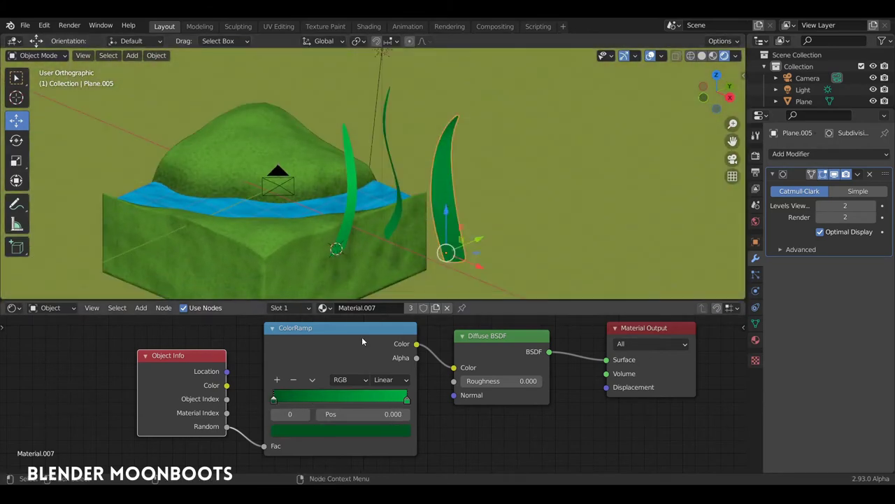
{"action": "left_click", "coordinate": [304, 433]}
{"action": "left_click_drag", "start_coordinate": [380, 310], "coordinate": [379, 315]}
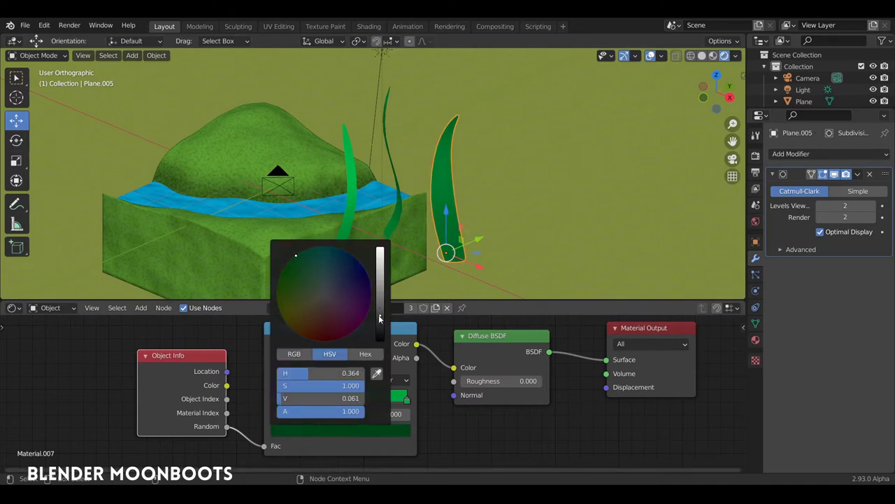
{"action": "mouse_move", "coordinate": [427, 266]}
{"action": "middle_mouse_down"}
{"action": "mouse_move", "coordinate": [474, 221]}
{"action": "mouse_move", "coordinate": [590, 207]}
{"action": "middle_mouse_up"}
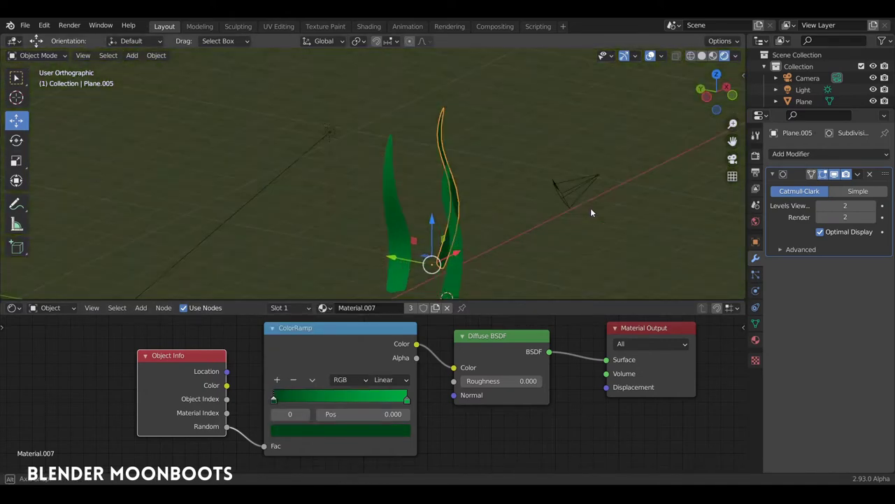
{"action": "left_click_drag", "start_coordinate": [396, 403], "coordinate": [380, 398]}
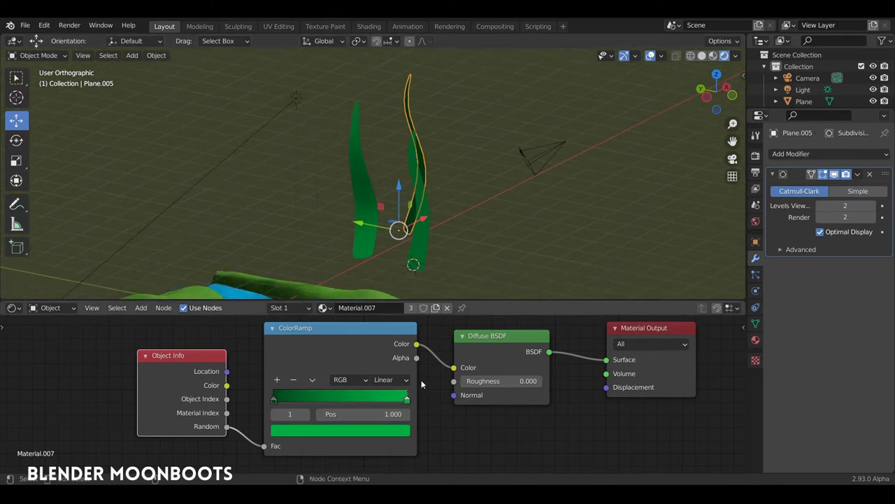
Step: Add a middle ColorRamp stop and colour it dark red-orange
{"action": "left_click", "coordinate": [278, 380]}
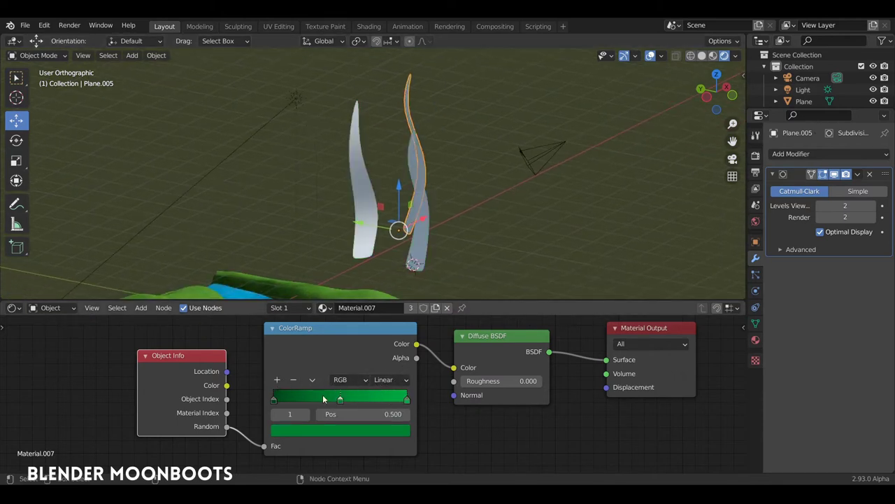
{"action": "left_click", "coordinate": [345, 429]}
{"action": "left_click_drag", "start_coordinate": [321, 307], "coordinate": [309, 340]}
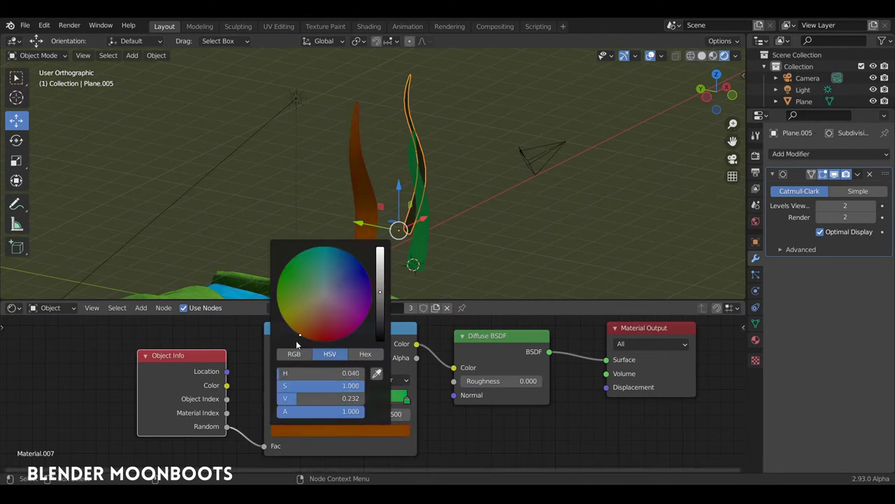
{"action": "mouse_move", "coordinate": [420, 252]}
{"action": "middle_mouse_down"}
{"action": "mouse_move", "coordinate": [511, 213]}
{"action": "mouse_move", "coordinate": [351, 217]}
{"action": "middle_mouse_up"}
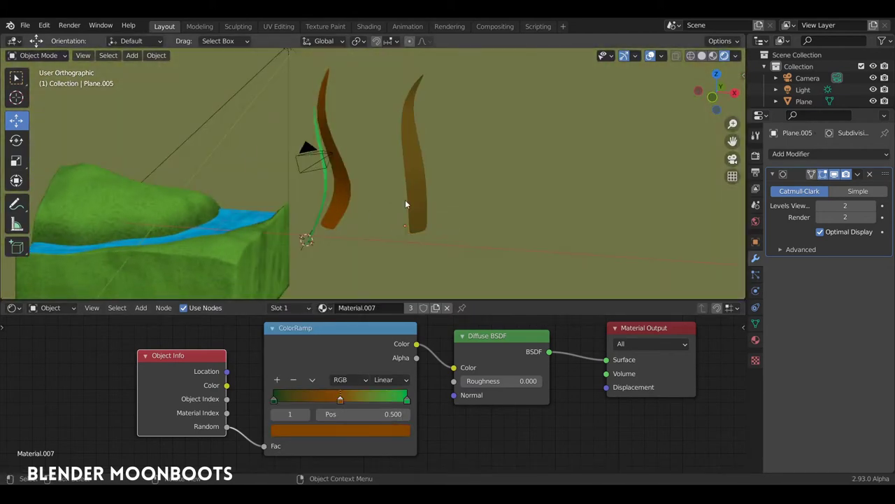
{"action": "mouse_move", "coordinate": [405, 200]}
{"action": "middle_mouse_down"}
{"action": "mouse_move", "coordinate": [330, 211]}
{"action": "mouse_move", "coordinate": [506, 209]}
{"action": "mouse_move", "coordinate": [383, 215]}
{"action": "mouse_move", "coordinate": [342, 188]}
{"action": "mouse_move", "coordinate": [409, 226]}
{"action": "mouse_move", "coordinate": [353, 227]}
{"action": "middle_mouse_up"}
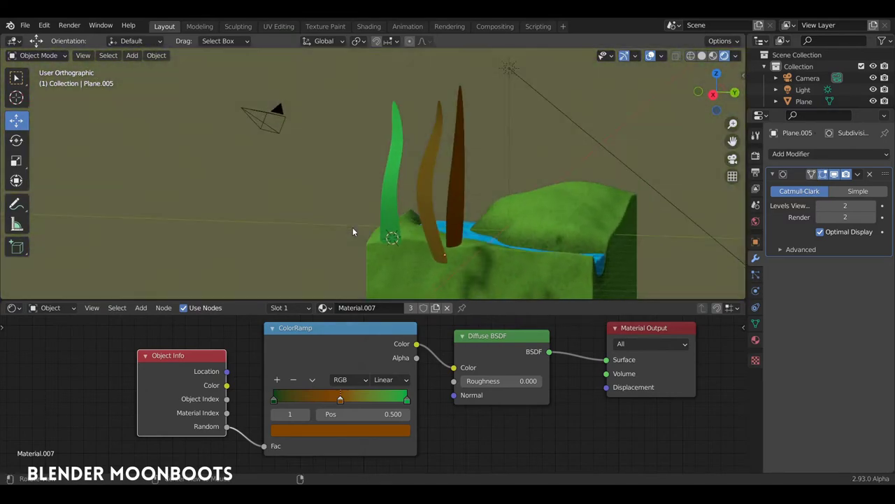
Step: Set ramp interpolation to Constant and reposition the orange (0.301) and green (0.667) stops
{"action": "left_click", "coordinate": [383, 383]}
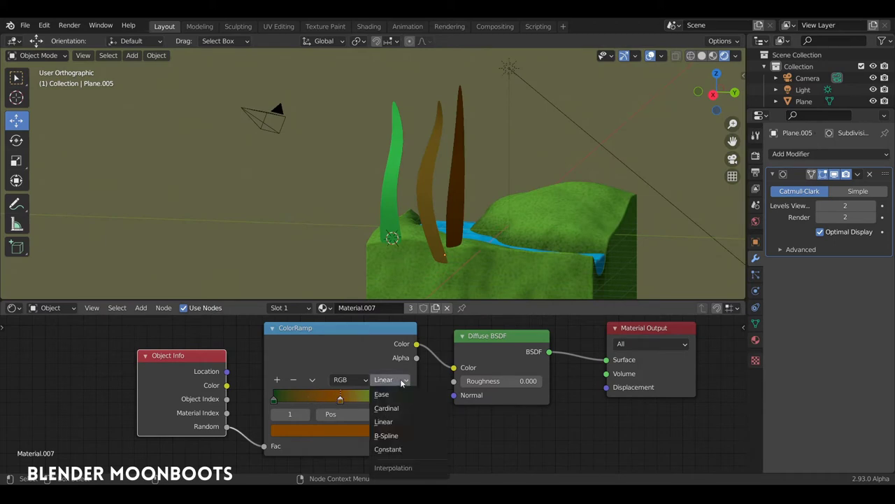
{"action": "left_click", "coordinate": [398, 451]}
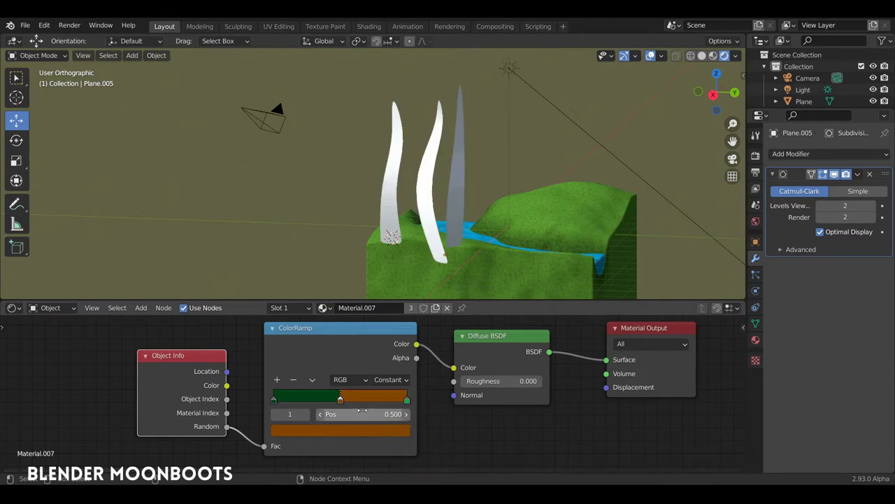
{"action": "left_click_drag", "start_coordinate": [340, 402], "coordinate": [339, 405]}
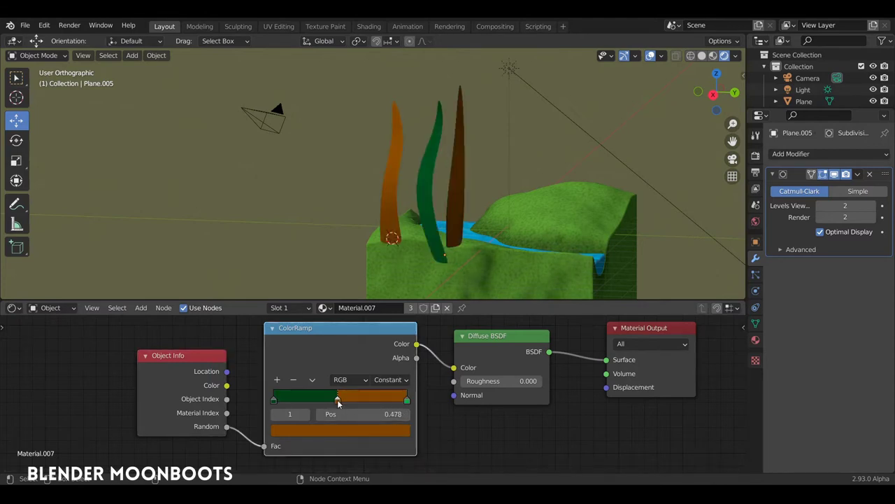
{"action": "left_click_drag", "start_coordinate": [408, 405], "coordinate": [313, 402]}
{"action": "left_click", "coordinate": [351, 402]}
{"action": "mouse_move", "coordinate": [455, 266]}
{"action": "middle_mouse_down"}
{"action": "mouse_move", "coordinate": [488, 234]}
{"action": "mouse_move", "coordinate": [584, 235]}
{"action": "mouse_move", "coordinate": [533, 262]}
{"action": "mouse_move", "coordinate": [416, 247]}
{"action": "mouse_move", "coordinate": [384, 249]}
{"action": "mouse_move", "coordinate": [378, 266]}
{"action": "middle_mouse_up"}
{"action": "mouse_move", "coordinate": [351, 402]}
{"action": "left_mouse_down"}
{"action": "mouse_move", "coordinate": [364, 403]}
{"action": "mouse_move", "coordinate": [320, 404]}
{"action": "left_mouse_up"}
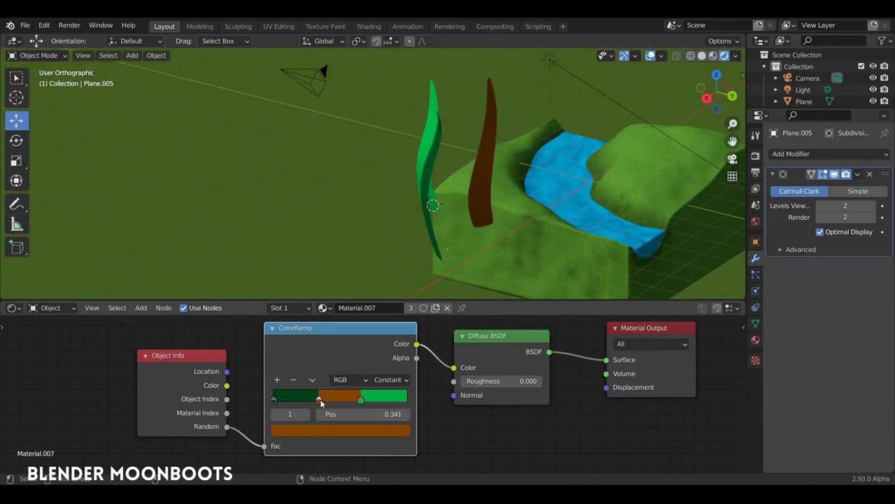
{"action": "left_click_drag", "start_coordinate": [351, 339], "coordinate": [353, 344]}
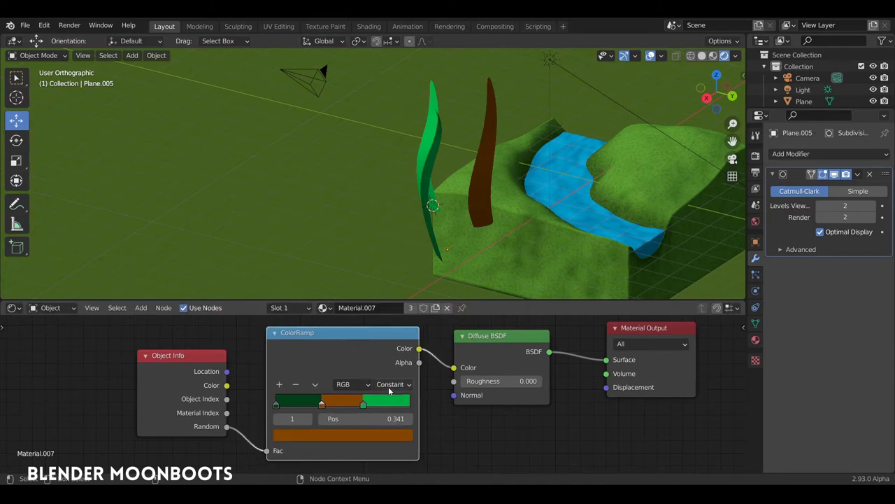
{"action": "mouse_move", "coordinate": [518, 230]}
{"action": "middle_mouse_down"}
{"action": "mouse_move", "coordinate": [531, 214]}
{"action": "mouse_move", "coordinate": [521, 217]}
{"action": "mouse_move", "coordinate": [570, 229]}
{"action": "mouse_move", "coordinate": [508, 208]}
{"action": "mouse_move", "coordinate": [546, 200]}
{"action": "mouse_move", "coordinate": [355, 198]}
{"action": "mouse_move", "coordinate": [390, 248]}
{"action": "middle_mouse_up"}
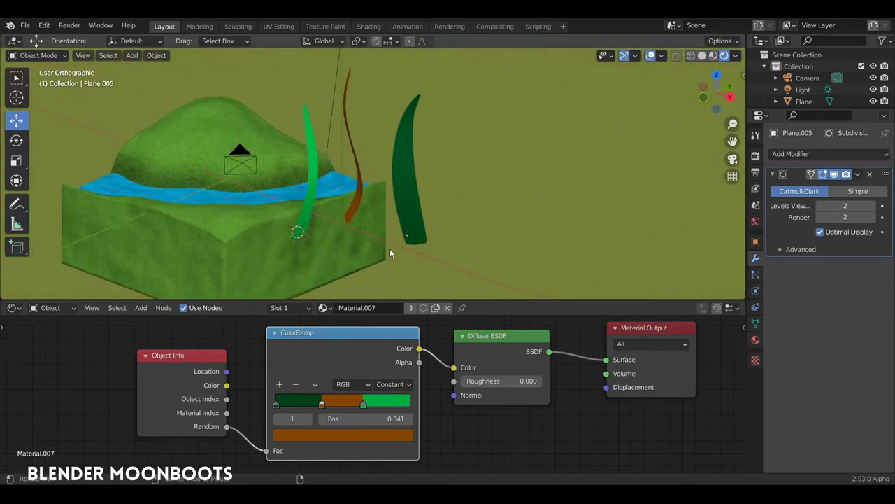
{"action": "left_click", "coordinate": [404, 385]}
Step: Return the ramp to Linear interpolation and remove the orange middle stop
{"action": "left_click", "coordinate": [407, 423]}
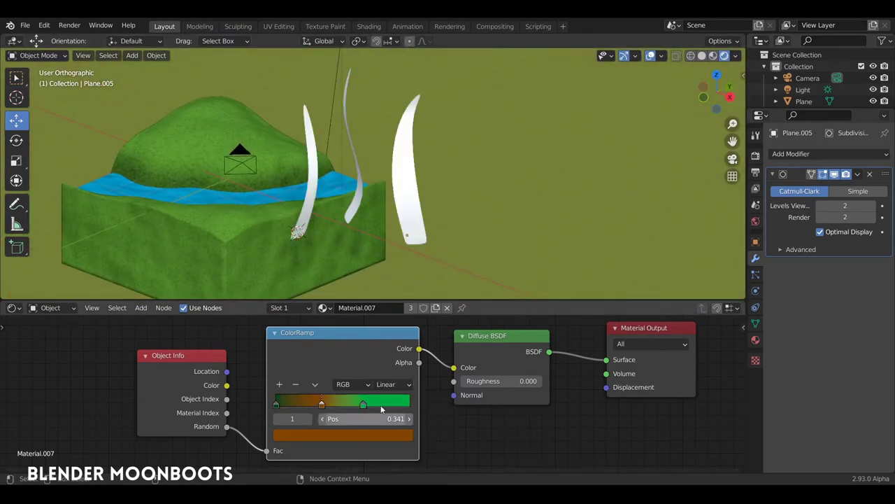
{"action": "left_click_drag", "start_coordinate": [321, 404], "coordinate": [410, 405]}
{"action": "left_click_drag", "start_coordinate": [330, 404], "coordinate": [340, 404]}
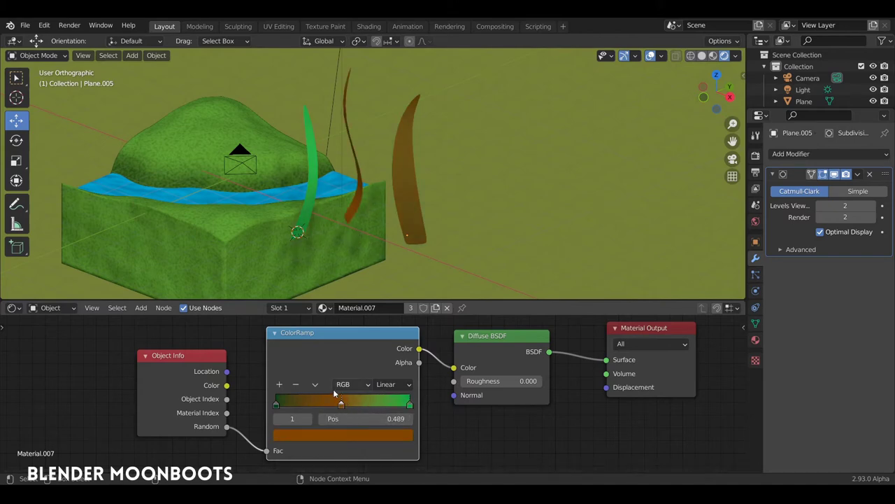
{"action": "left_click", "coordinate": [295, 384]}
{"action": "mouse_move", "coordinate": [396, 240]}
{"action": "middle_mouse_down"}
{"action": "mouse_move", "coordinate": [484, 234]}
{"action": "mouse_move", "coordinate": [436, 234]}
{"action": "mouse_move", "coordinate": [443, 236]}
{"action": "middle_mouse_up"}
Step: Add a new middle ramp stop and darken its green
{"action": "left_click", "coordinate": [280, 384]}
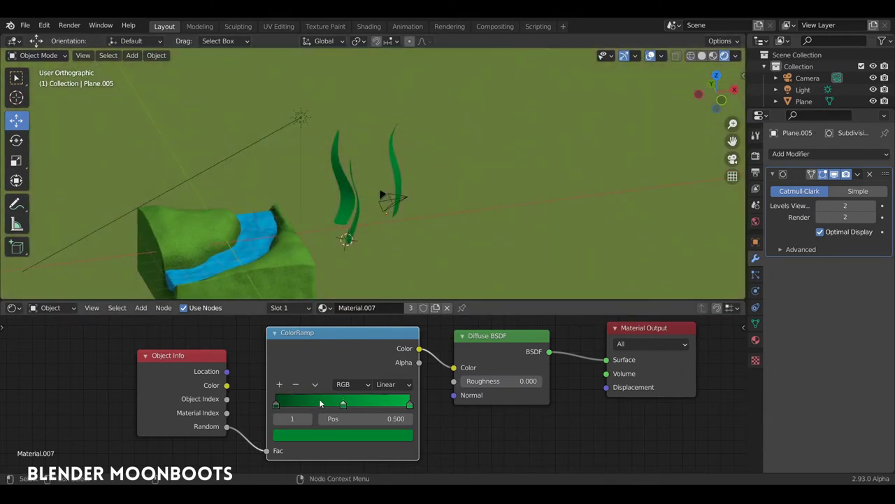
{"action": "left_click", "coordinate": [339, 434]}
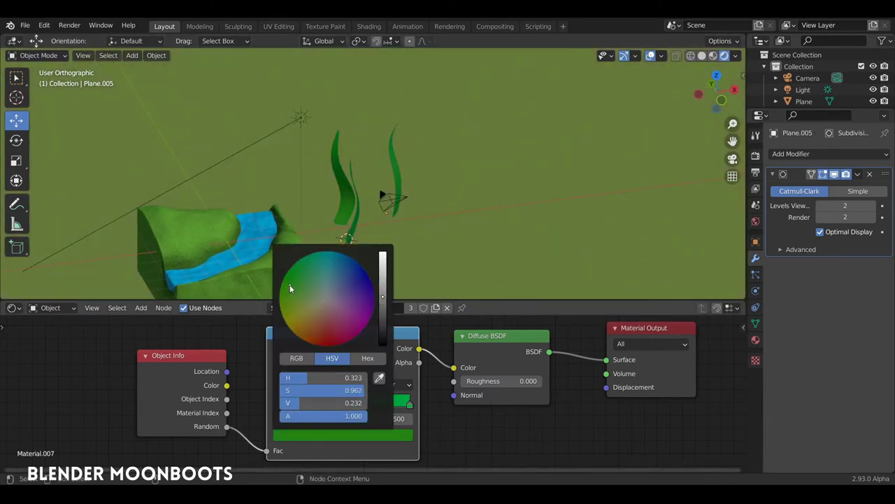
{"action": "left_click_drag", "start_coordinate": [381, 294], "coordinate": [381, 315]}
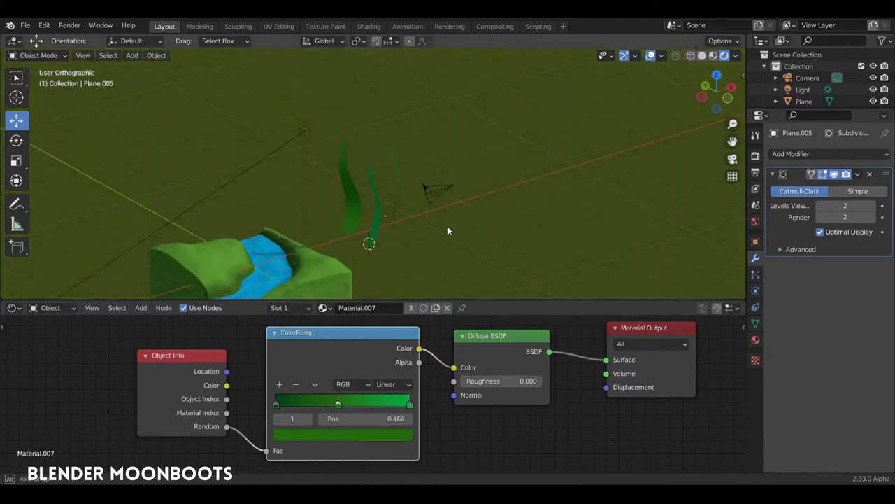
{"action": "mouse_move", "coordinate": [448, 226]}
{"action": "middle_mouse_down"}
{"action": "mouse_move", "coordinate": [377, 233]}
{"action": "mouse_move", "coordinate": [364, 275]}
{"action": "middle_mouse_up"}
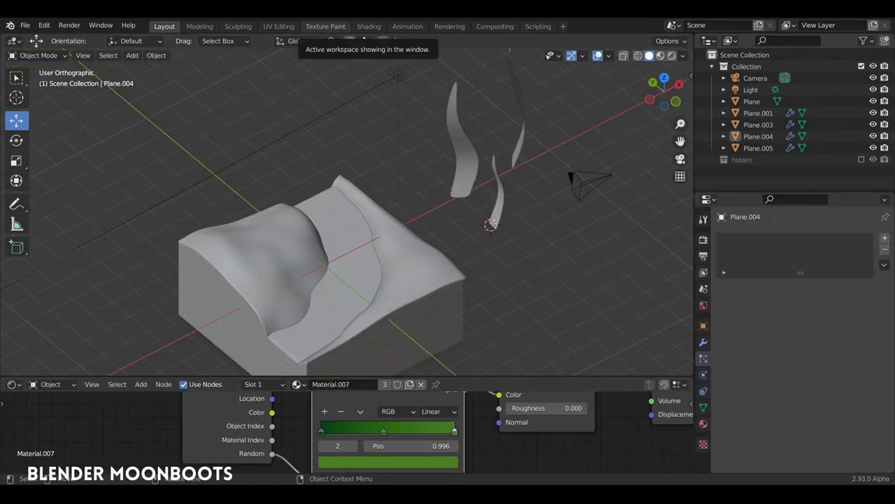
Step: Move Plane.003, Plane.004 and Plane.005 into a new collection named herbe
{"action": "left_click", "coordinate": [488, 159]}
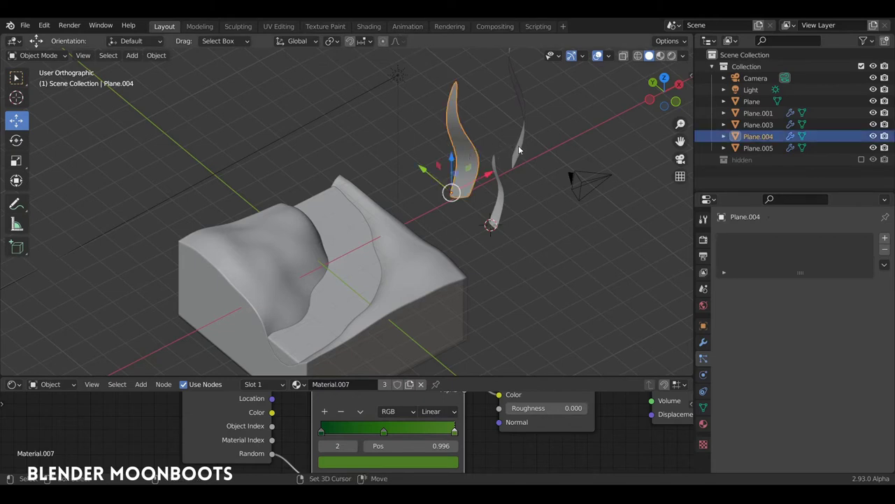
{"action": "left_click", "coordinate": [518, 145], "text": "shift"}
{"action": "left_click", "coordinate": [499, 203], "text": "shift"}
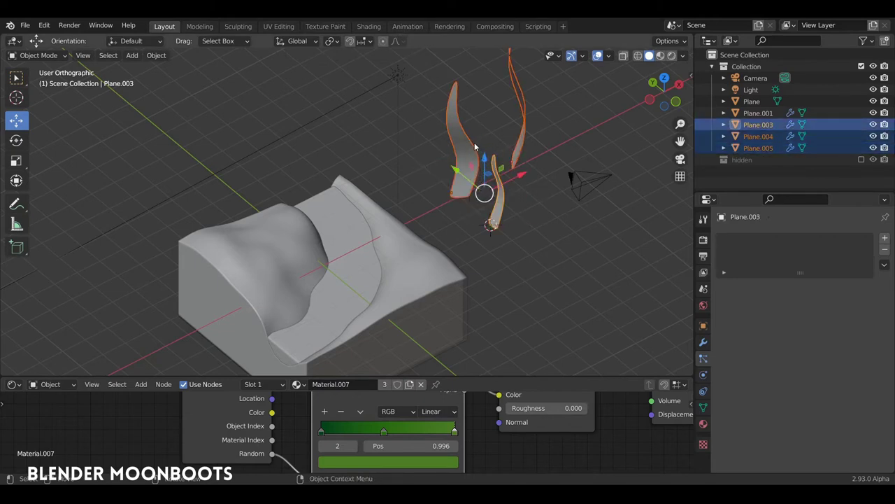
{"action": "key", "text": "m"}
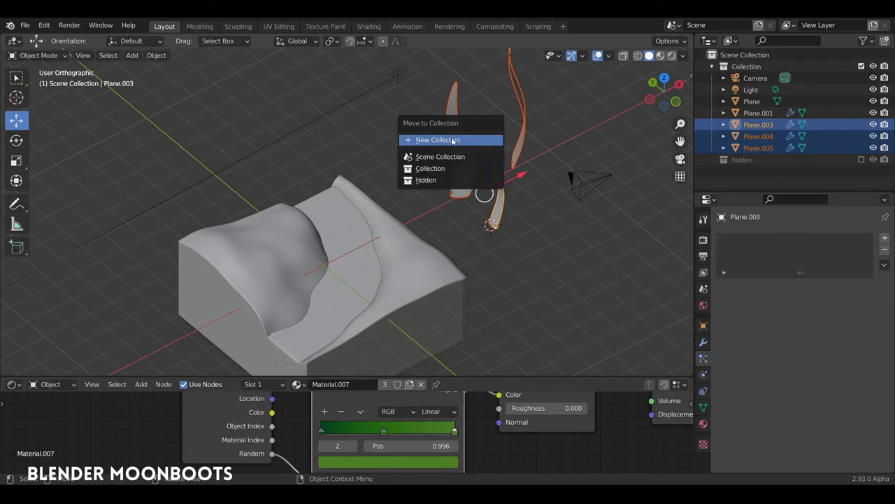
{"action": "left_click", "coordinate": [453, 141]}
{"action": "type", "text": "herbe"}
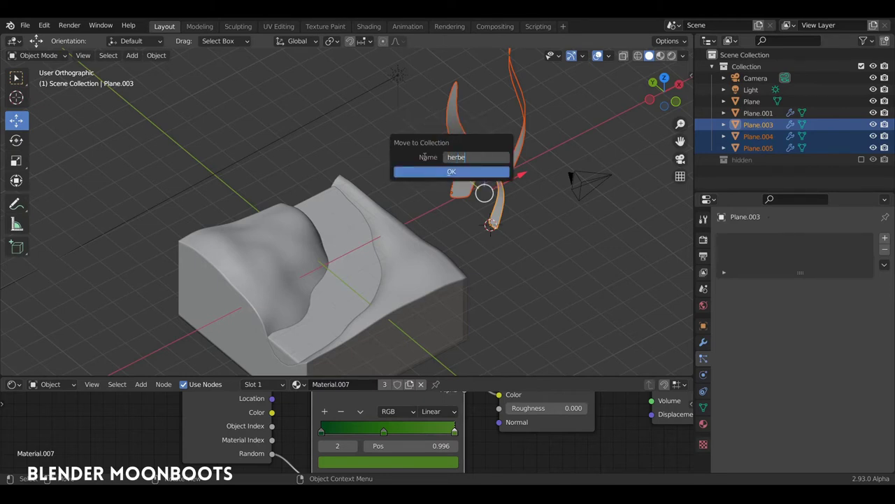
{"action": "key", "text": "Return"}
{"action": "key", "text": "Return"}
Step: Select the terrain Plane
{"action": "mouse_move", "coordinate": [352, 231]}
{"action": "middle_mouse_down"}
{"action": "mouse_move", "coordinate": [338, 213]}
{"action": "mouse_move", "coordinate": [405, 218]}
{"action": "mouse_move", "coordinate": [423, 261]}
{"action": "mouse_move", "coordinate": [422, 200]}
{"action": "mouse_move", "coordinate": [401, 191]}
{"action": "mouse_move", "coordinate": [420, 214]}
{"action": "mouse_move", "coordinate": [437, 215]}
{"action": "middle_mouse_up"}
{"action": "left_click", "coordinate": [417, 219]}
{"action": "scroll", "coordinate": [421, 231], "scroll_direction": "up", "scroll_amount": 2}
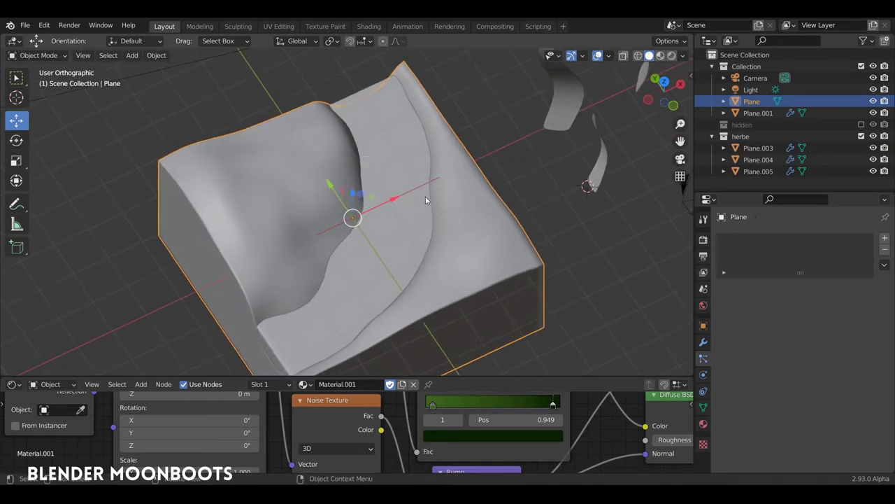
Step: Switch the terrain to Weight Paint mode and set the brush radius to 66 px
{"action": "key", "text": "ctrl+Tab"}
{"action": "left_click", "coordinate": [344, 155]}
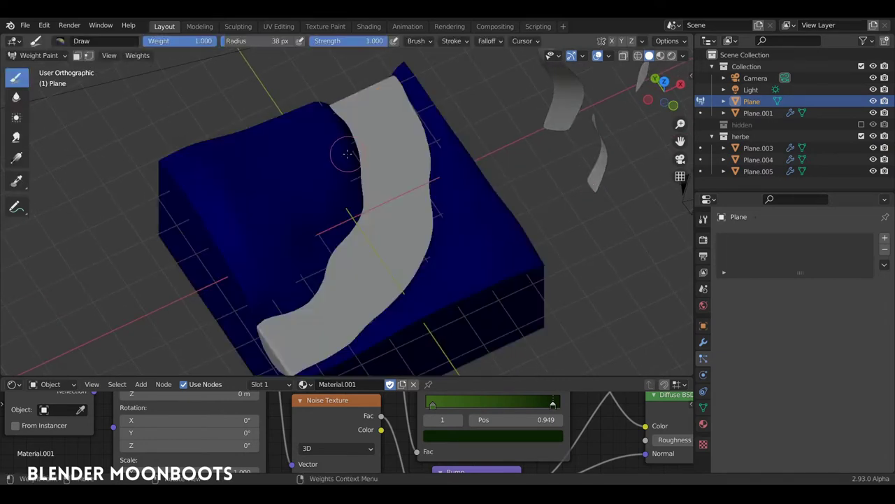
{"action": "mouse_move", "coordinate": [284, 156]}
{"action": "left_mouse_down"}
{"action": "mouse_move", "coordinate": [239, 172]}
{"action": "mouse_move", "coordinate": [261, 210]}
{"action": "left_mouse_up"}
{"action": "key", "text": "f"}
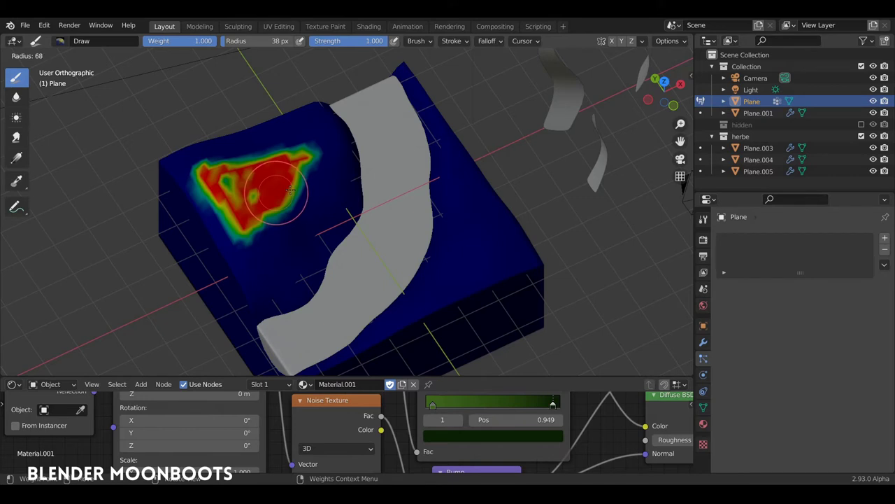
{"action": "left_click", "coordinate": [287, 185]}
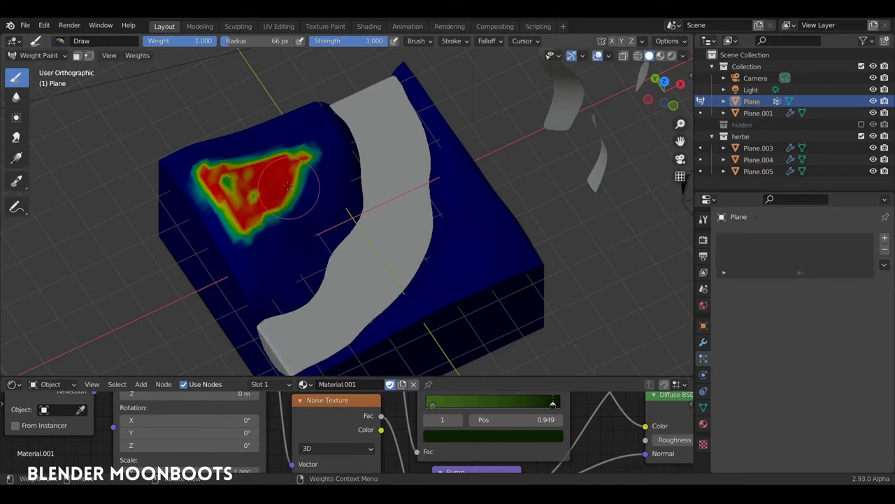
Step: Paint a full-weight (1.000) red patch across the terrain's upper-left top surface
{"action": "mouse_move", "coordinate": [219, 166]}
{"action": "left_mouse_down"}
{"action": "mouse_move", "coordinate": [257, 162]}
{"action": "mouse_move", "coordinate": [242, 165]}
{"action": "left_mouse_up"}
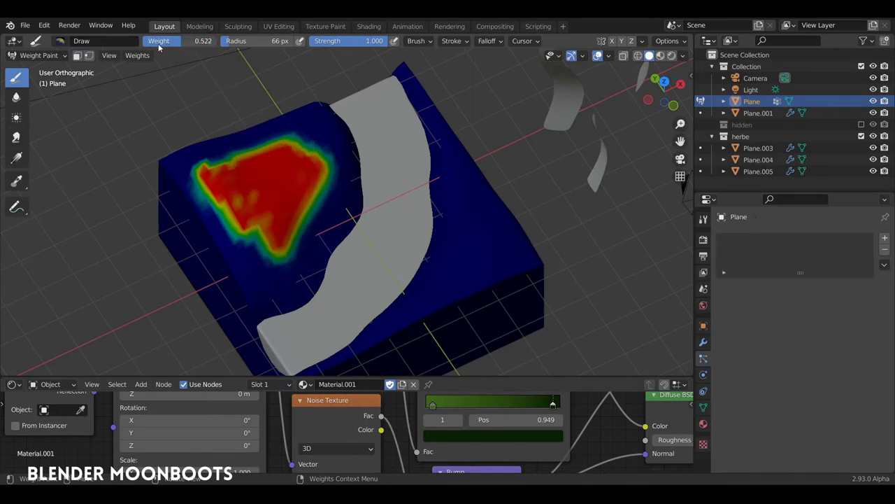
{"action": "mouse_move", "coordinate": [318, 121]}
{"action": "left_mouse_down"}
{"action": "mouse_move", "coordinate": [311, 171]}
{"action": "mouse_move", "coordinate": [256, 256]}
{"action": "left_mouse_up"}
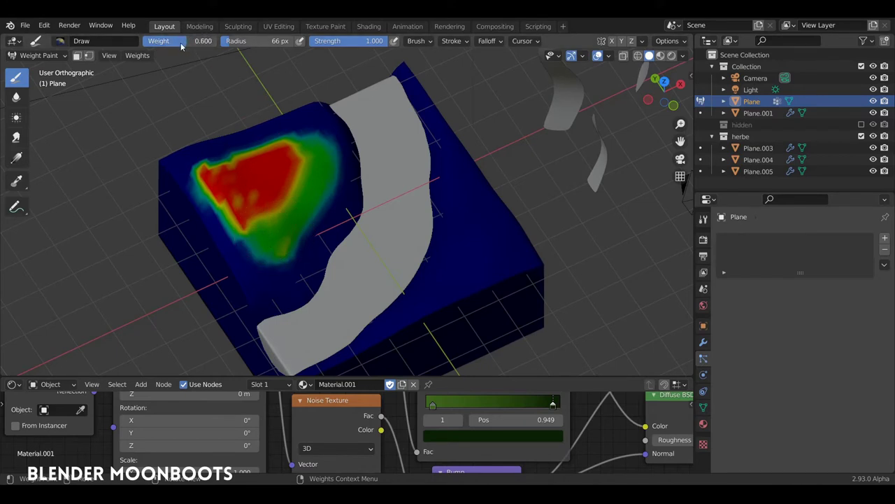
{"action": "mouse_move", "coordinate": [283, 155]}
{"action": "left_mouse_down"}
{"action": "mouse_move", "coordinate": [231, 213]}
{"action": "mouse_move", "coordinate": [286, 152]}
{"action": "left_mouse_up"}
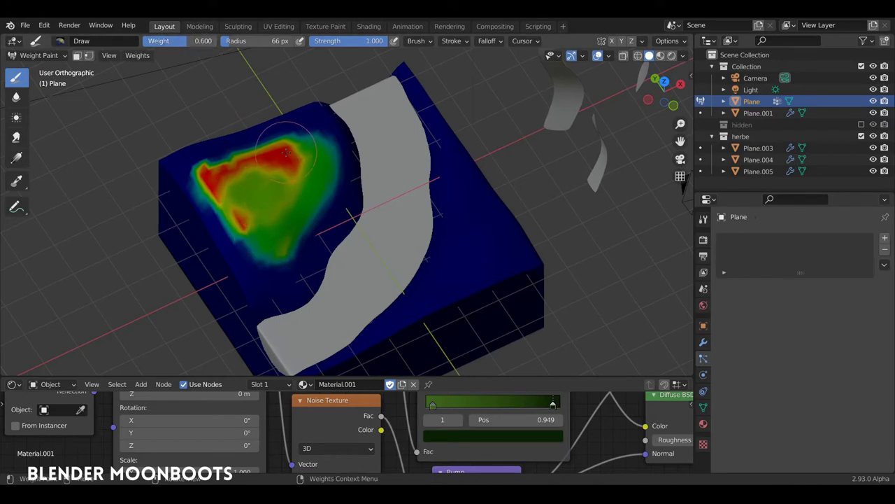
{"action": "mouse_move", "coordinate": [210, 157]}
{"action": "left_mouse_down"}
{"action": "mouse_move", "coordinate": [293, 188]}
{"action": "mouse_move", "coordinate": [231, 224]}
{"action": "mouse_move", "coordinate": [210, 170]}
{"action": "mouse_move", "coordinate": [266, 210]}
{"action": "mouse_move", "coordinate": [238, 272]}
{"action": "mouse_move", "coordinate": [175, 210]}
{"action": "left_mouse_up"}
{"action": "mouse_move", "coordinate": [175, 210]}
{"action": "middle_mouse_down"}
{"action": "mouse_move", "coordinate": [273, 165]}
{"action": "mouse_move", "coordinate": [275, 280]}
{"action": "middle_mouse_up"}
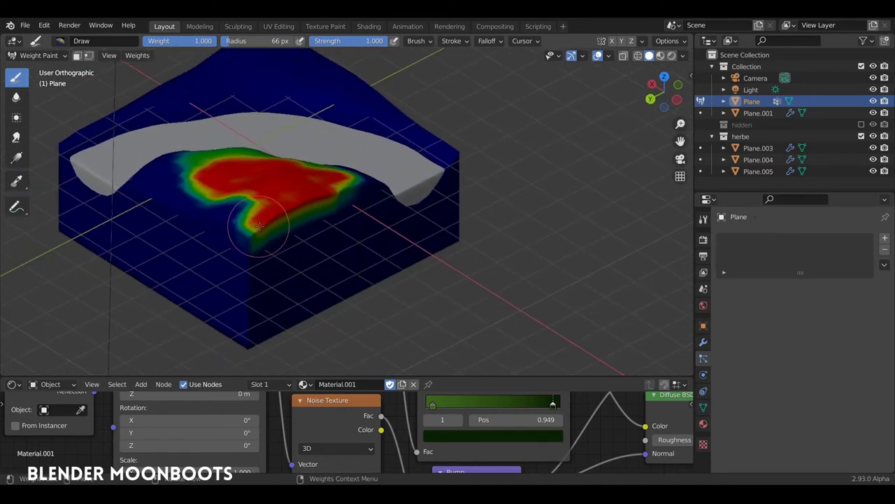
{"action": "mouse_move", "coordinate": [276, 279]}
{"action": "left_mouse_down"}
{"action": "mouse_move", "coordinate": [230, 196]}
{"action": "mouse_move", "coordinate": [253, 213]}
{"action": "mouse_move", "coordinate": [182, 192]}
{"action": "mouse_move", "coordinate": [158, 200]}
{"action": "mouse_move", "coordinate": [268, 215]}
{"action": "left_mouse_up"}
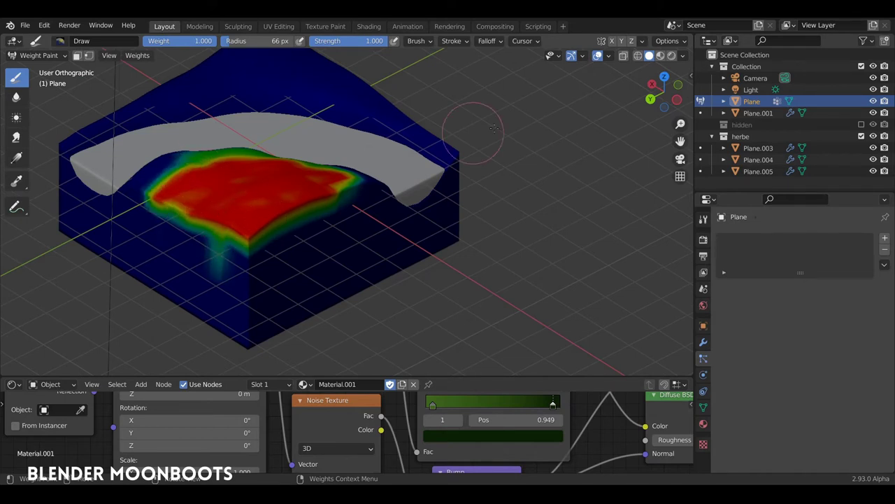
{"action": "key", "text": "n"}
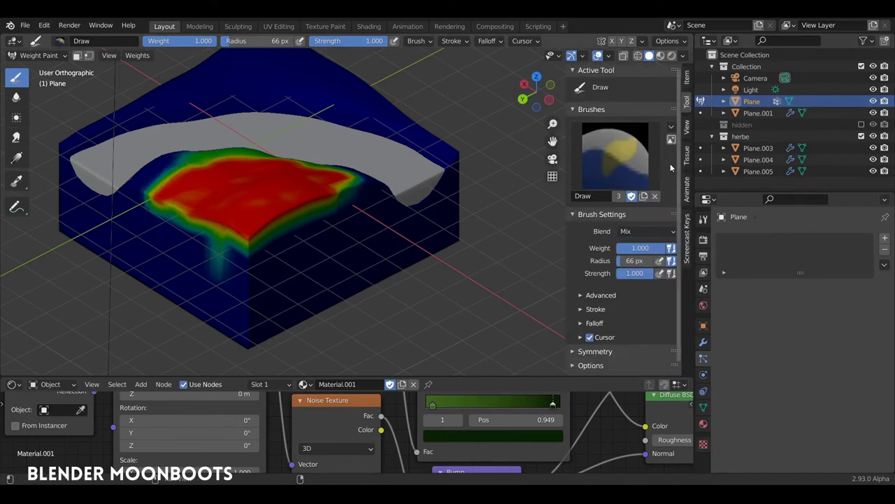
Step: Set the brush to Subtract and trim weight from the patch's front edges
{"action": "left_click", "coordinate": [629, 233]}
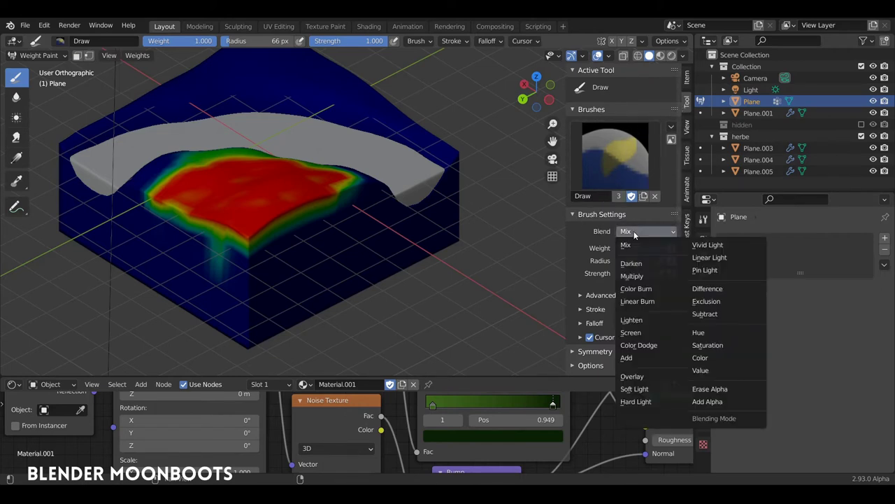
{"action": "left_click", "coordinate": [706, 314]}
{"action": "mouse_move", "coordinate": [128, 201]}
{"action": "left_mouse_down"}
{"action": "mouse_move", "coordinate": [232, 235]}
{"action": "mouse_move", "coordinate": [137, 194]}
{"action": "left_mouse_up"}
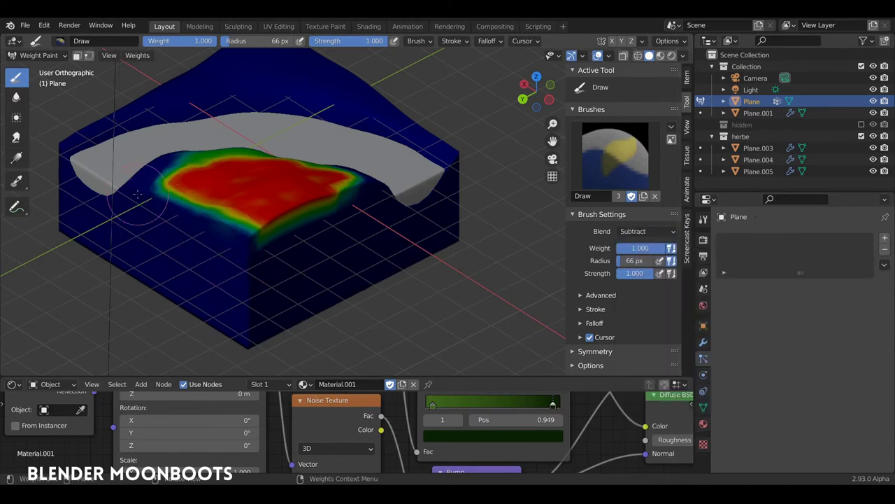
{"action": "mouse_move", "coordinate": [274, 239]}
{"action": "left_mouse_down"}
{"action": "mouse_move", "coordinate": [318, 213]}
{"action": "mouse_move", "coordinate": [270, 200]}
{"action": "mouse_move", "coordinate": [274, 217]}
{"action": "left_mouse_up"}
Step: With Mix blending, paint a lower-right weight patch, extend the upper-left one, then return to Object Mode
{"action": "left_click", "coordinate": [648, 231]}
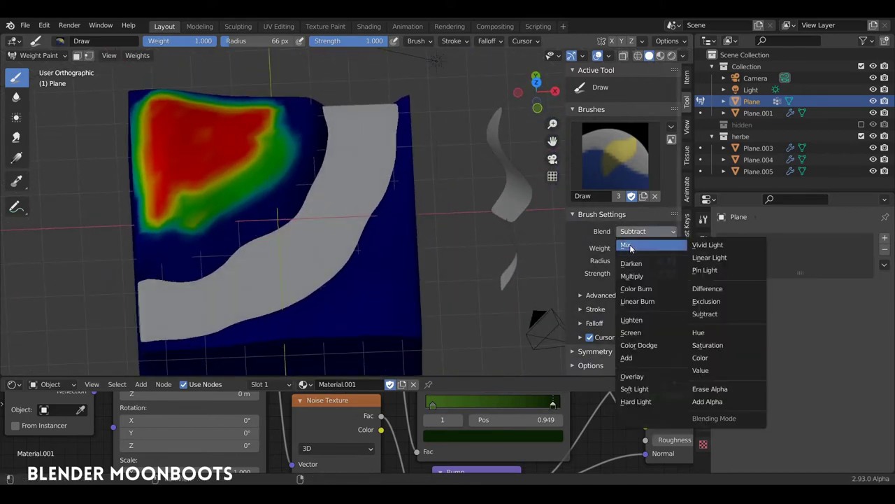
{"action": "left_click", "coordinate": [633, 247]}
{"action": "scroll", "coordinate": [356, 222], "scroll_direction": "down", "scroll_amount": 4, "text": "shift"}
{"action": "left_click_drag", "start_coordinate": [366, 226], "coordinate": [325, 245]}
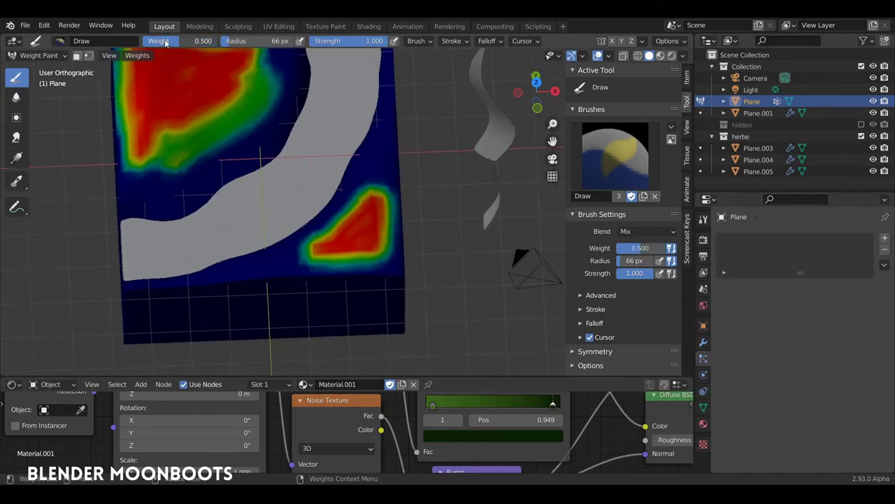
{"action": "middle_click_drag", "start_coordinate": [231, 210], "coordinate": [280, 231]}
{"action": "mouse_move", "coordinate": [342, 149]}
{"action": "left_mouse_down"}
{"action": "mouse_move", "coordinate": [287, 270]}
{"action": "mouse_move", "coordinate": [332, 233]}
{"action": "left_mouse_up"}
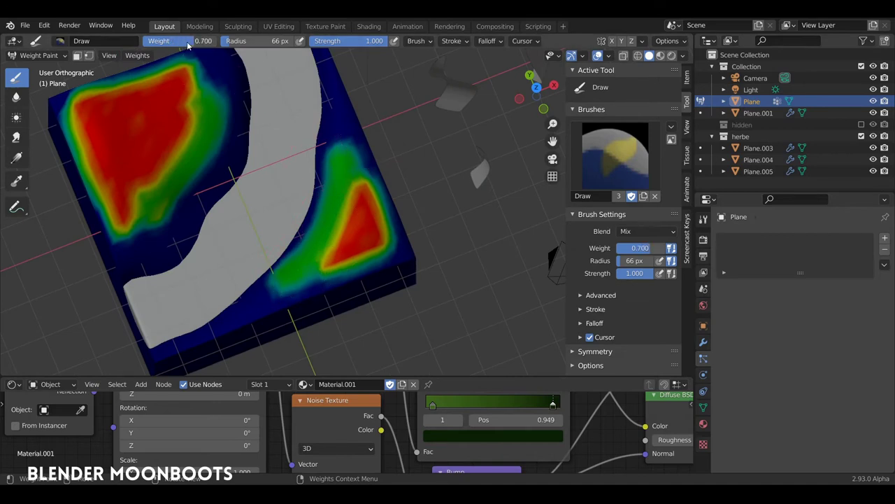
{"action": "left_click_drag", "start_coordinate": [353, 191], "coordinate": [304, 270]}
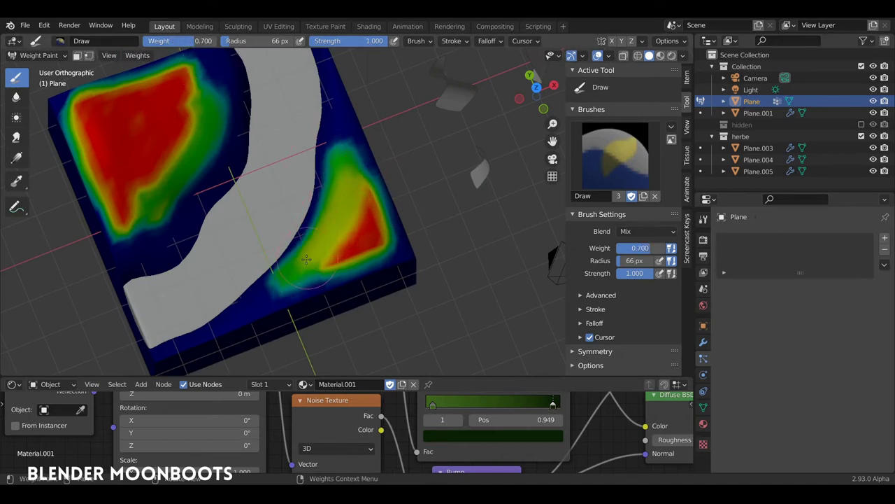
{"action": "left_click_drag", "start_coordinate": [203, 77], "coordinate": [139, 210]}
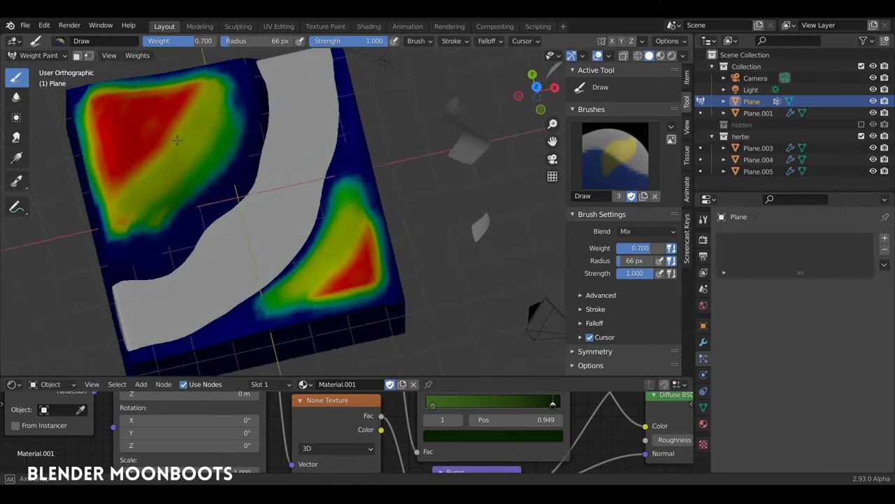
{"action": "middle_click_drag", "start_coordinate": [140, 210], "coordinate": [366, 197]}
{"action": "key", "text": "ctrl+Tab"}
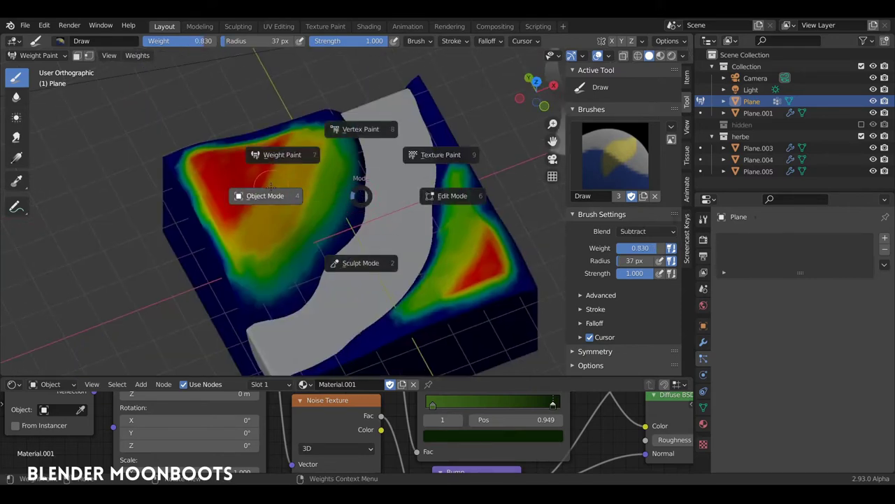
{"action": "left_click", "coordinate": [328, 195]}
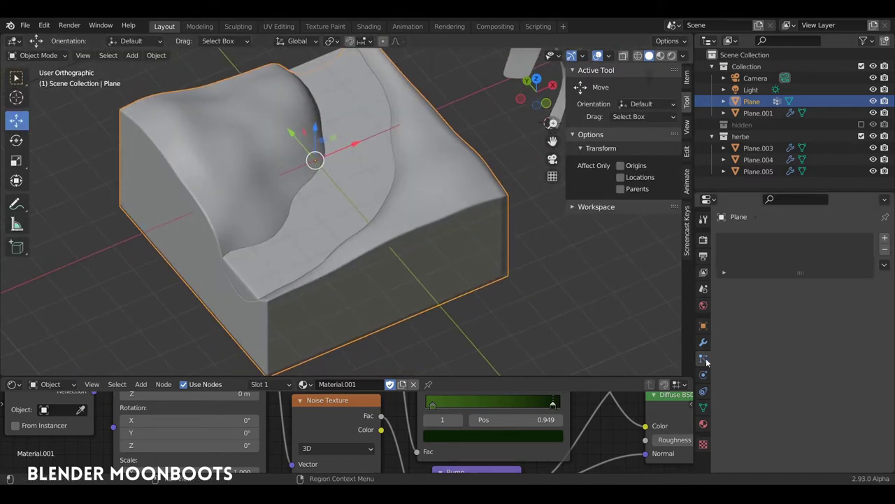
Step: Check the plane's vertex groups and save the file as object.blend
{"action": "left_click", "coordinate": [704, 408]}
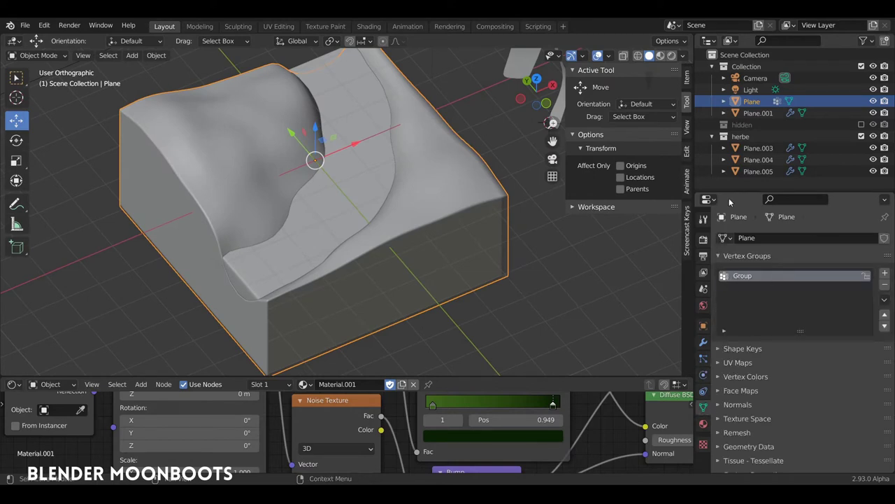
{"action": "middle_click_drag", "start_coordinate": [475, 226], "coordinate": [481, 227]}
{"action": "key", "text": "n"}
{"action": "key", "text": "ctrl+s"}
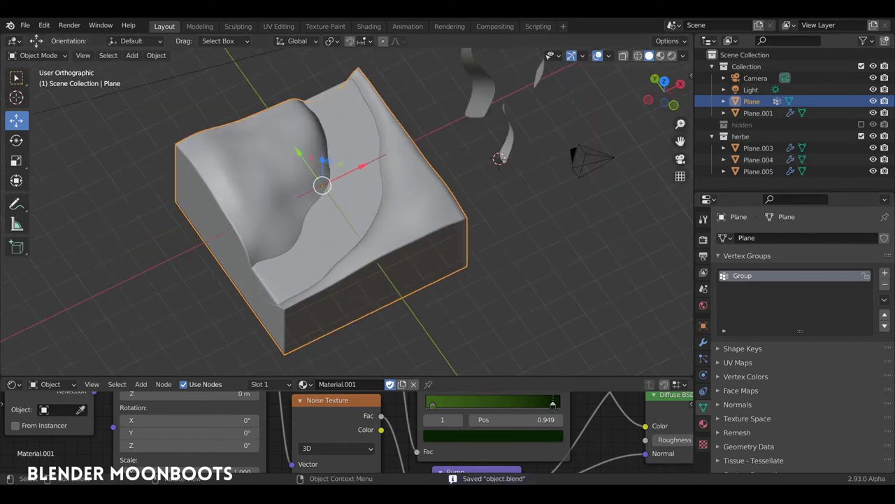
{"action": "key", "text": "alt+a"}
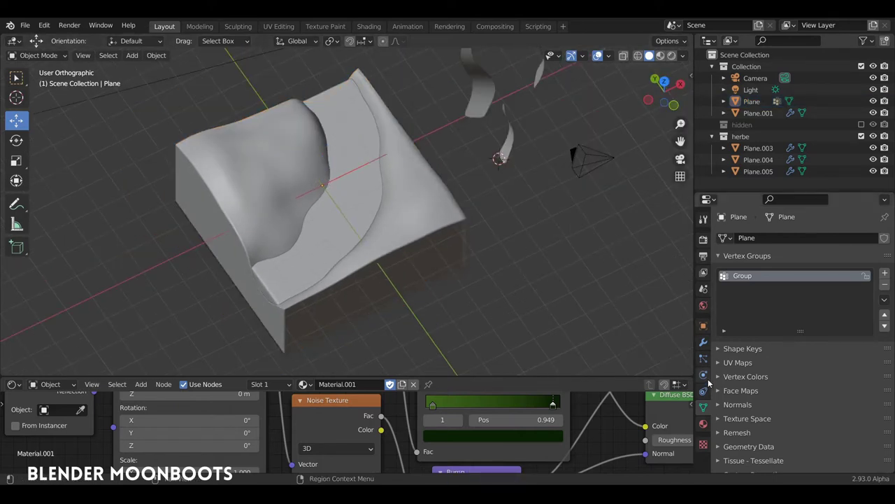
Step: Add a new particle system to the terrain Plane
{"action": "left_click", "coordinate": [703, 359]}
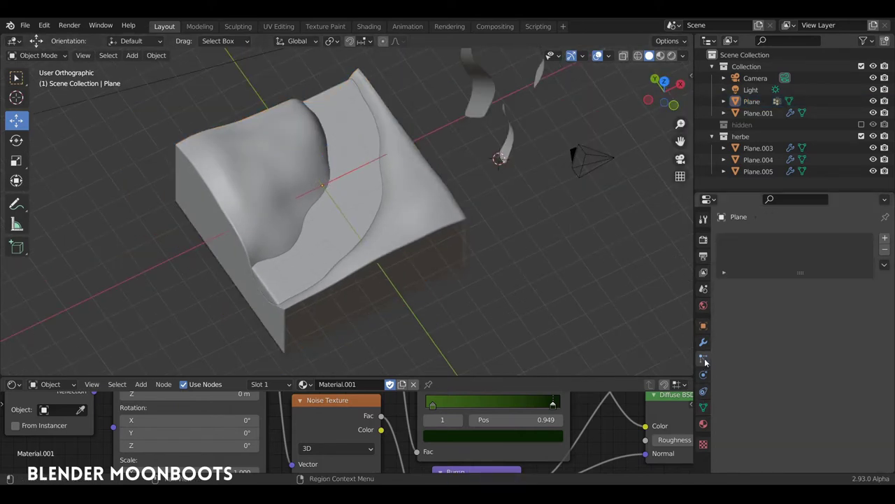
{"action": "left_click_drag", "start_coordinate": [745, 191], "coordinate": [746, 97]}
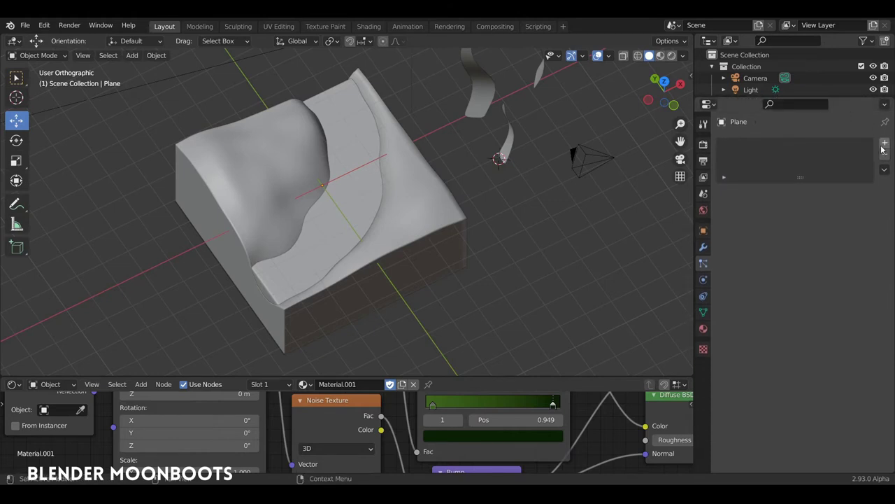
{"action": "left_click", "coordinate": [886, 142]}
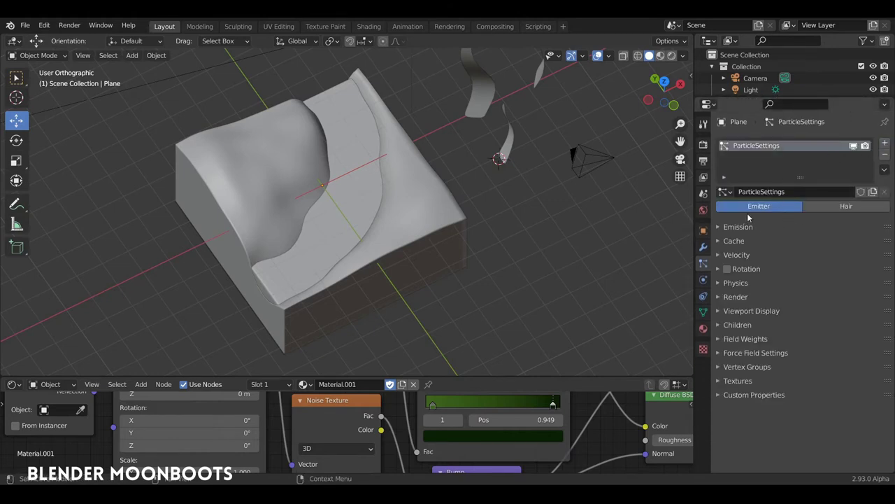
Step: Switch the particles to Hair, enable Advanced, and open the emission and rotation settings
{"action": "left_click", "coordinate": [835, 208]}
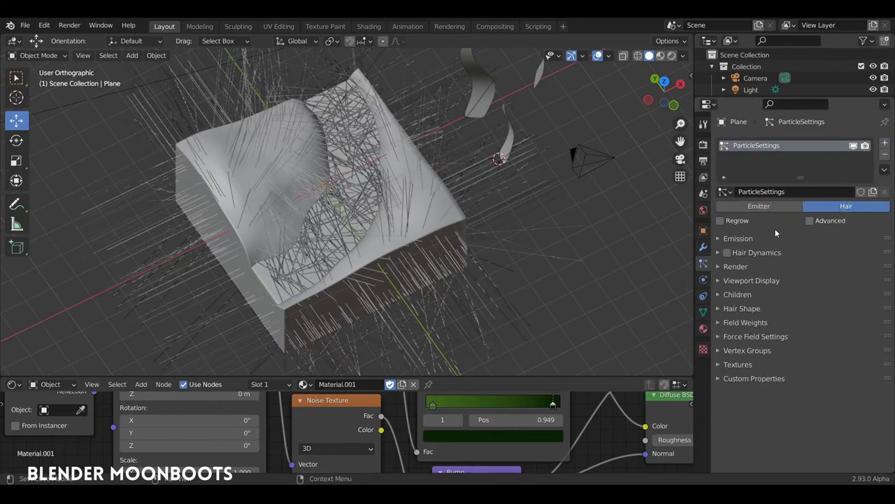
{"action": "left_click", "coordinate": [810, 221]}
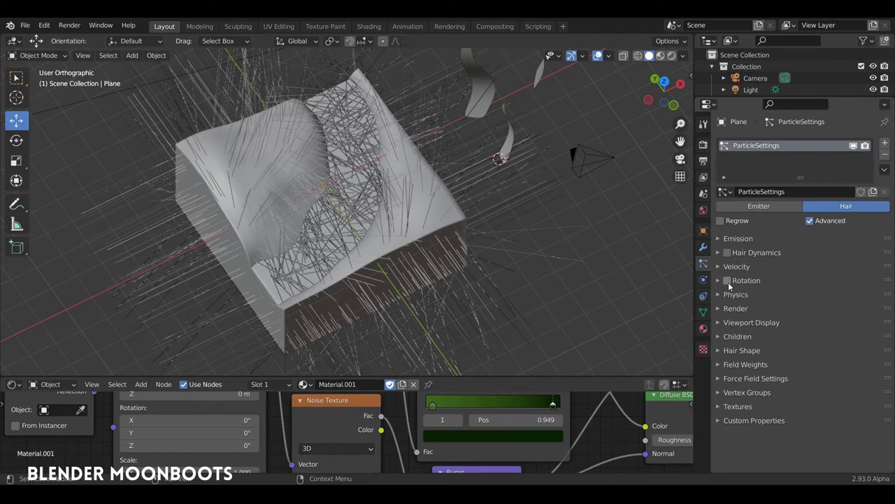
{"action": "left_click", "coordinate": [718, 239]}
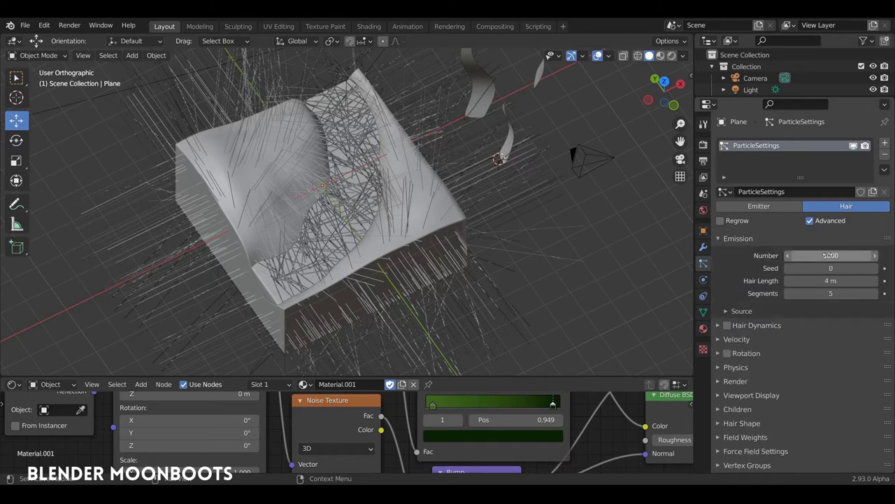
{"action": "left_click", "coordinate": [718, 355]}
{"action": "scroll", "coordinate": [749, 324], "scroll_direction": "down", "scroll_amount": 5}
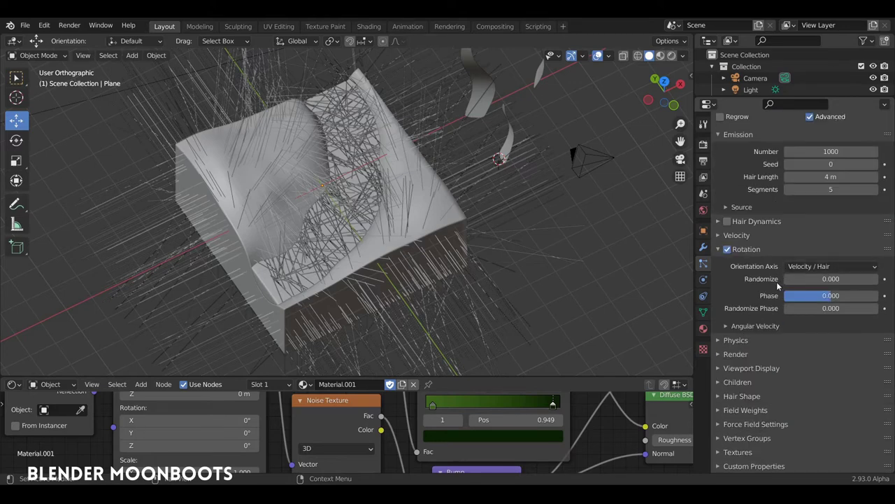
{"action": "left_click", "coordinate": [719, 355]}
{"action": "scroll", "coordinate": [732, 263], "scroll_direction": "down", "scroll_amount": 5}
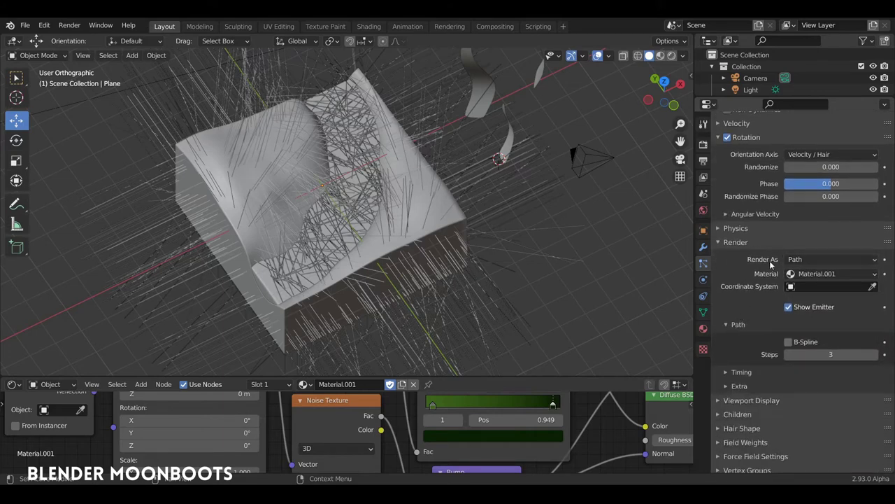
Step: Render the hair particles as instances of the herbe collection
{"action": "left_click", "coordinate": [806, 261]}
{"action": "left_click", "coordinate": [812, 311]}
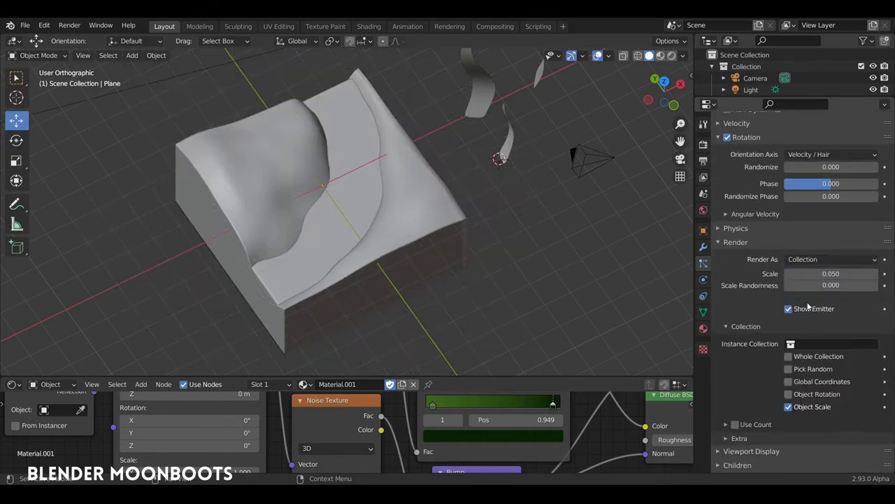
{"action": "scroll", "coordinate": [770, 287], "scroll_direction": "down", "scroll_amount": 2}
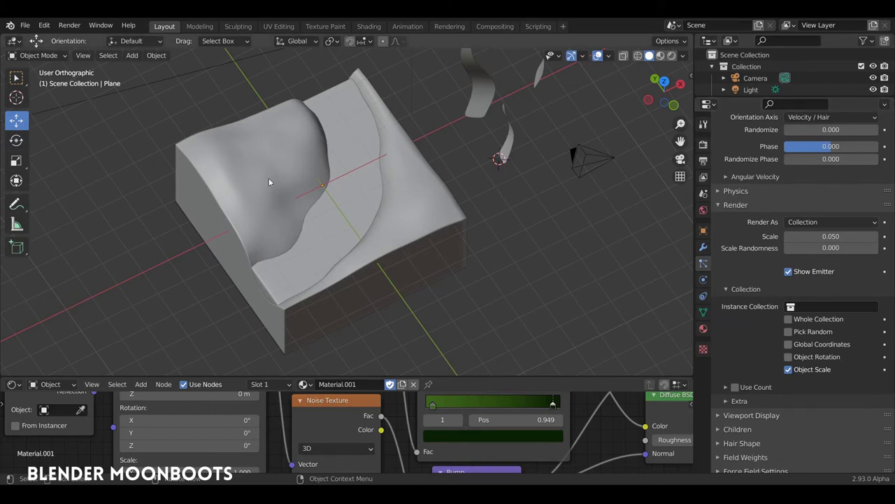
{"action": "middle_click_drag", "start_coordinate": [307, 158], "coordinate": [526, 136]}
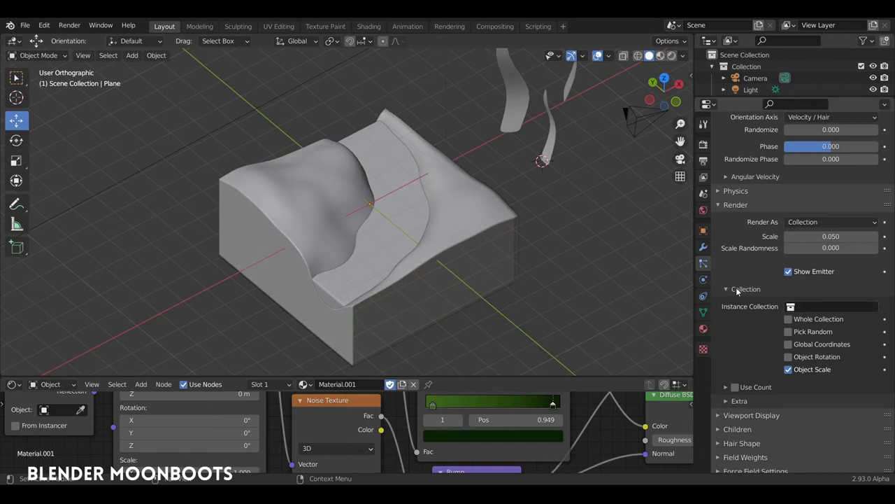
{"action": "left_click", "coordinate": [819, 308]}
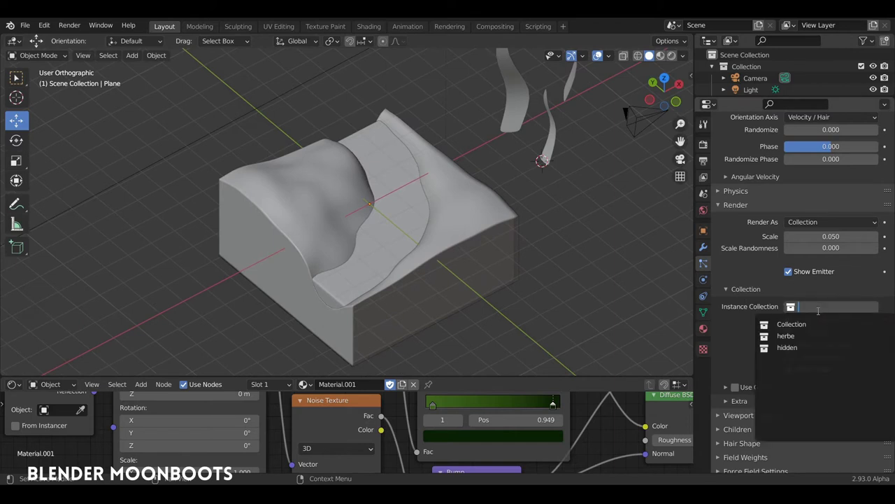
{"action": "left_click", "coordinate": [786, 336]}
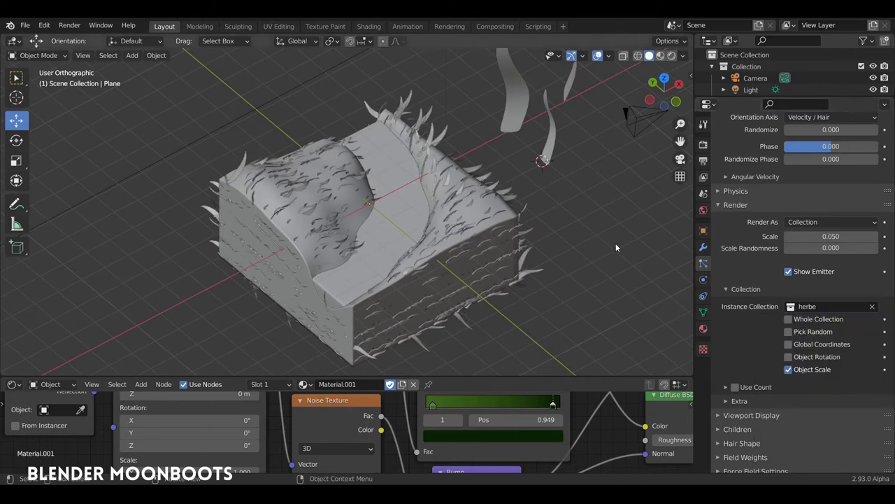
{"action": "mouse_move", "coordinate": [615, 243]}
{"action": "middle_mouse_down"}
{"action": "mouse_move", "coordinate": [476, 201]}
{"action": "mouse_move", "coordinate": [487, 181]}
{"action": "mouse_move", "coordinate": [518, 219]}
{"action": "mouse_move", "coordinate": [500, 232]}
{"action": "middle_mouse_up"}
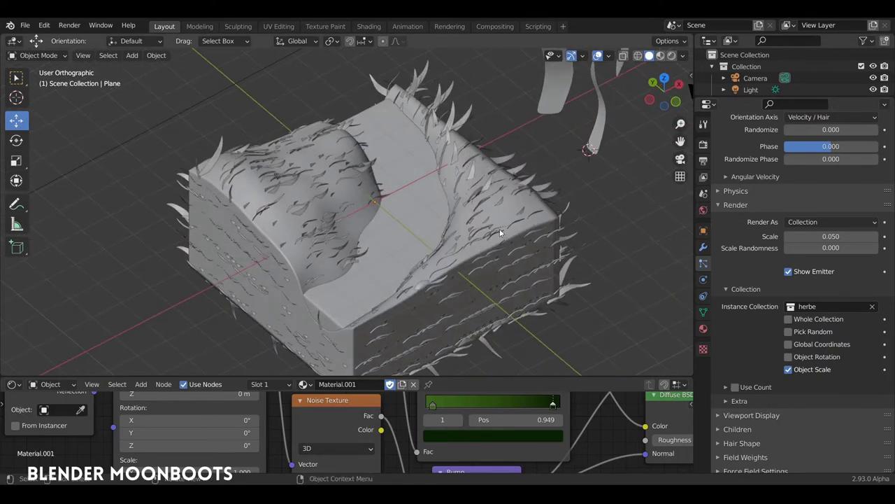
{"action": "middle_click_drag", "start_coordinate": [535, 256], "coordinate": [525, 232]}
{"action": "scroll", "coordinate": [774, 344], "scroll_direction": "down", "scroll_amount": 2}
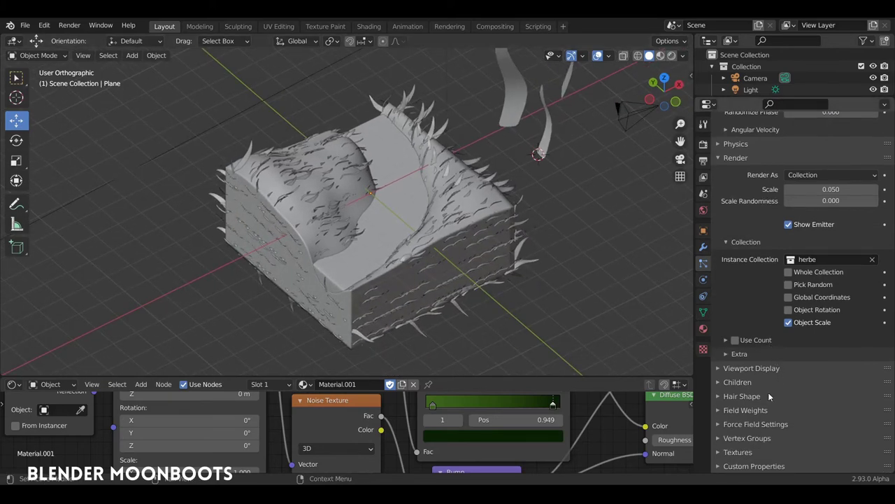
Step: Limit the hair particle density to the painted Group vertex group
{"action": "left_click", "coordinate": [718, 438]}
{"action": "scroll", "coordinate": [769, 392], "scroll_direction": "down", "scroll_amount": 4}
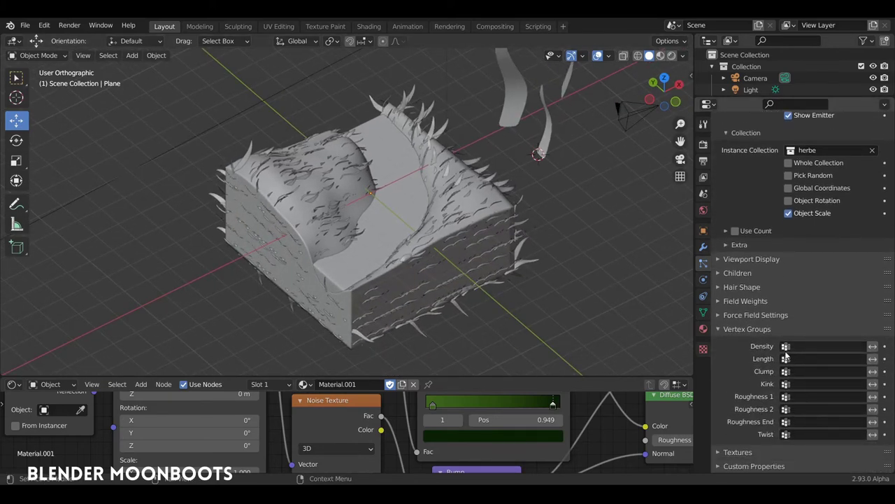
{"action": "left_click", "coordinate": [803, 347]}
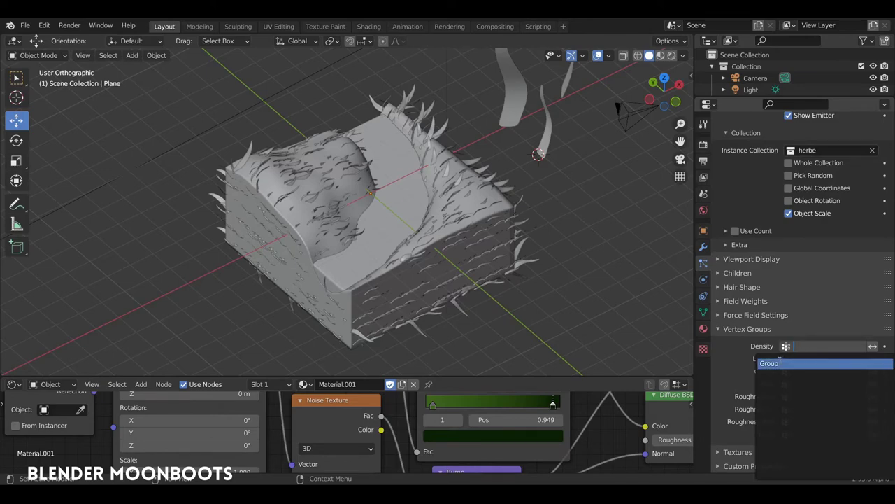
{"action": "left_click", "coordinate": [779, 363]}
{"action": "scroll", "coordinate": [429, 156], "scroll_direction": "up", "scroll_amount": 3}
{"action": "scroll", "coordinate": [427, 155], "scroll_direction": "up", "scroll_amount": 2}
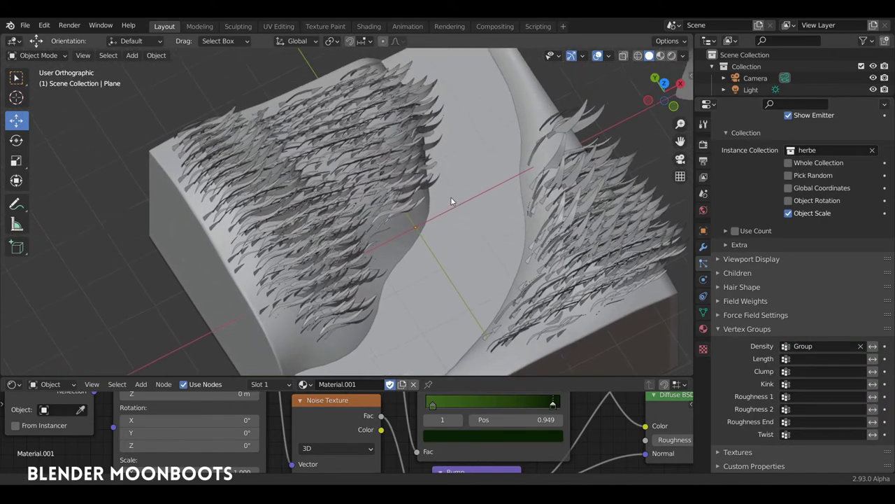
Step: Set the particle rotation Orientation Axis to Global Z
{"action": "mouse_move", "coordinate": [451, 201]}
{"action": "middle_mouse_down"}
{"action": "mouse_move", "coordinate": [574, 142]}
{"action": "mouse_move", "coordinate": [400, 153]}
{"action": "mouse_move", "coordinate": [483, 189]}
{"action": "middle_mouse_up"}
{"action": "scroll", "coordinate": [780, 231], "scroll_direction": "up", "scroll_amount": 3}
{"action": "scroll", "coordinate": [778, 226], "scroll_direction": "up", "scroll_amount": 2}
{"action": "scroll", "coordinate": [775, 230], "scroll_direction": "up", "scroll_amount": 1}
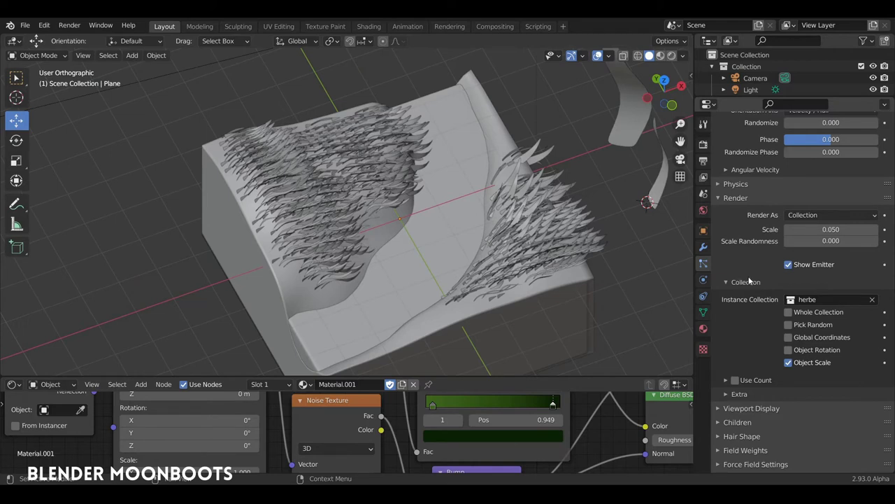
{"action": "scroll", "coordinate": [754, 276], "scroll_direction": "up", "scroll_amount": 3}
{"action": "scroll", "coordinate": [753, 273], "scroll_direction": "up", "scroll_amount": 2}
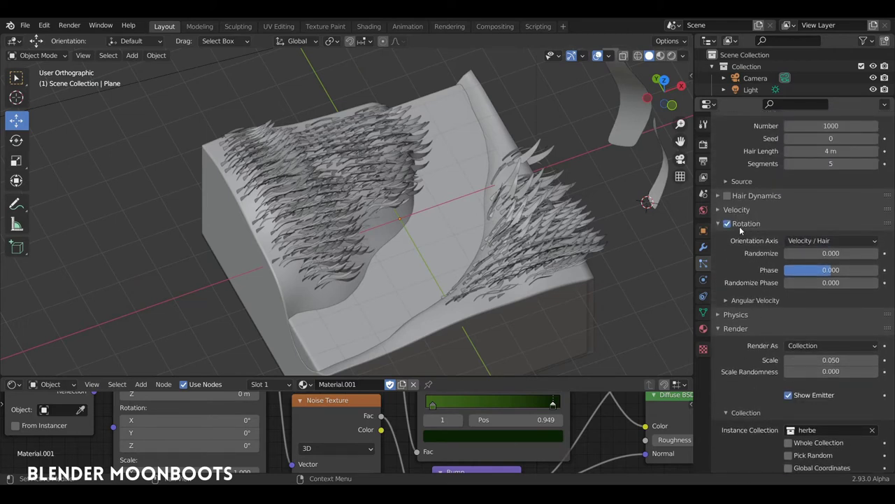
{"action": "left_click", "coordinate": [812, 241]}
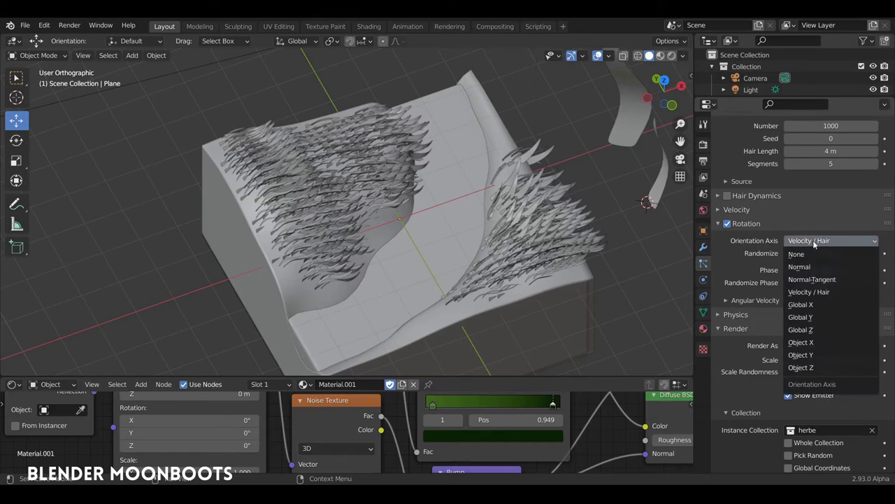
{"action": "left_click", "coordinate": [815, 329]}
Step: Select both curved grass-blade objects in the viewport
{"action": "mouse_move", "coordinate": [500, 228]}
{"action": "middle_mouse_down"}
{"action": "mouse_move", "coordinate": [474, 215]}
{"action": "mouse_move", "coordinate": [484, 252]}
{"action": "mouse_move", "coordinate": [487, 190]}
{"action": "middle_mouse_up"}
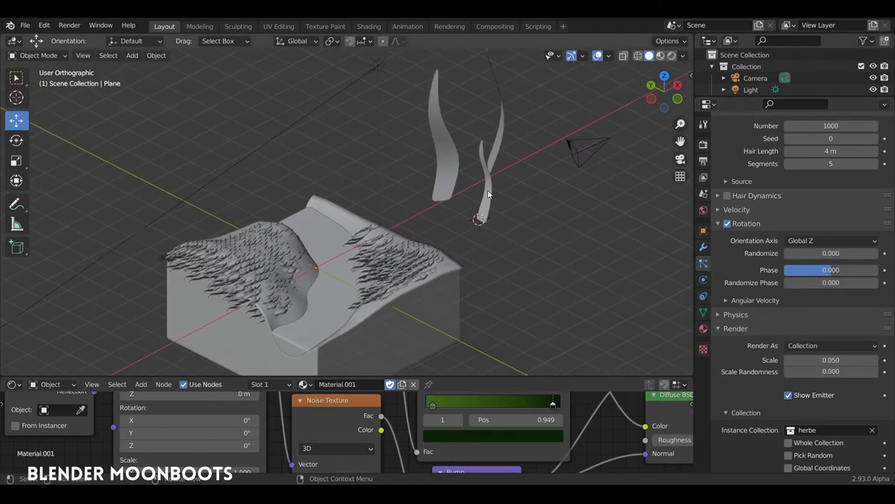
{"action": "left_click", "coordinate": [488, 189]}
{"action": "left_click", "coordinate": [452, 160], "text": "shift"}
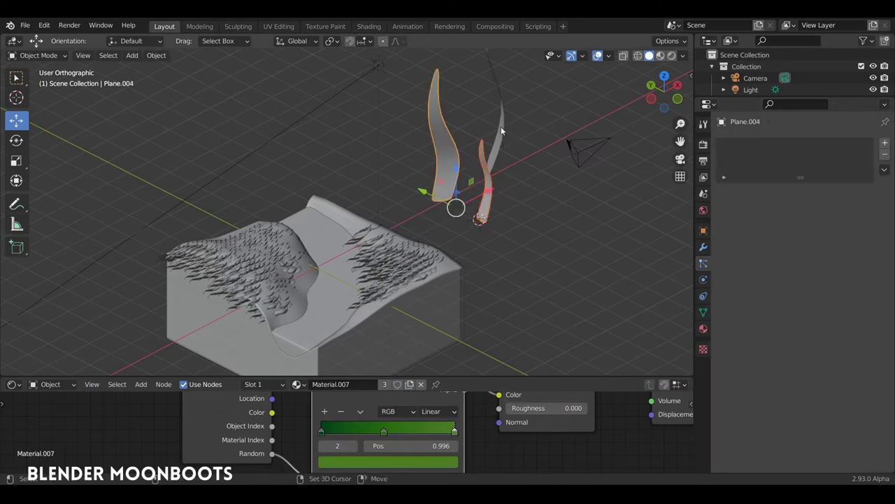
Step: Enter Edit Mode on both blades and set the pivot point to Individual Origins
{"action": "key", "text": "Tab"}
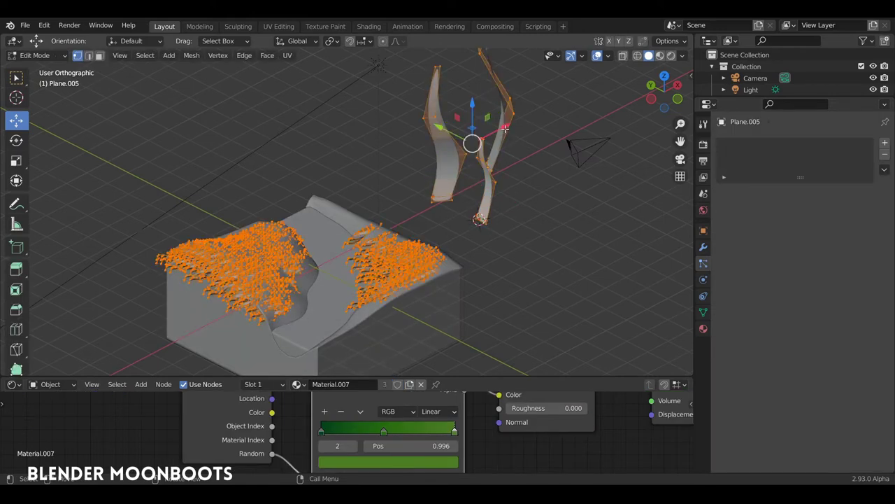
{"action": "left_click", "coordinate": [332, 41]}
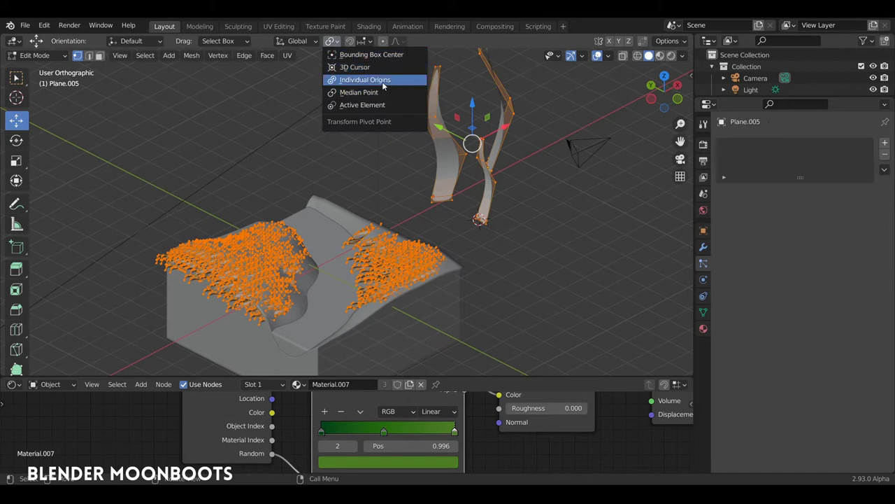
{"action": "left_click", "coordinate": [377, 81]}
{"action": "mouse_move", "coordinate": [376, 81]}
{"action": "middle_mouse_down"}
{"action": "mouse_move", "coordinate": [439, 122]}
{"action": "mouse_move", "coordinate": [452, 110]}
{"action": "middle_mouse_up"}
Step: Rotate the blade meshes -90° about X, then return to Object Mode
{"action": "key", "text": "r"}
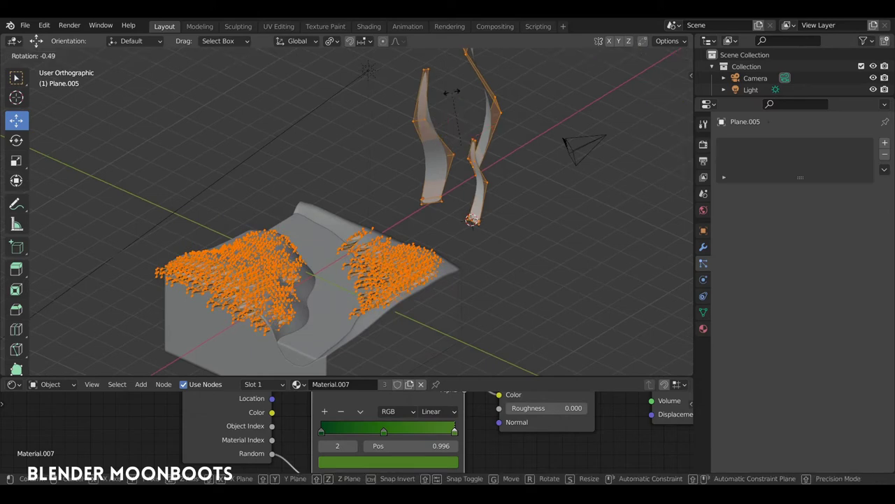
{"action": "type", "text": "x-90"}
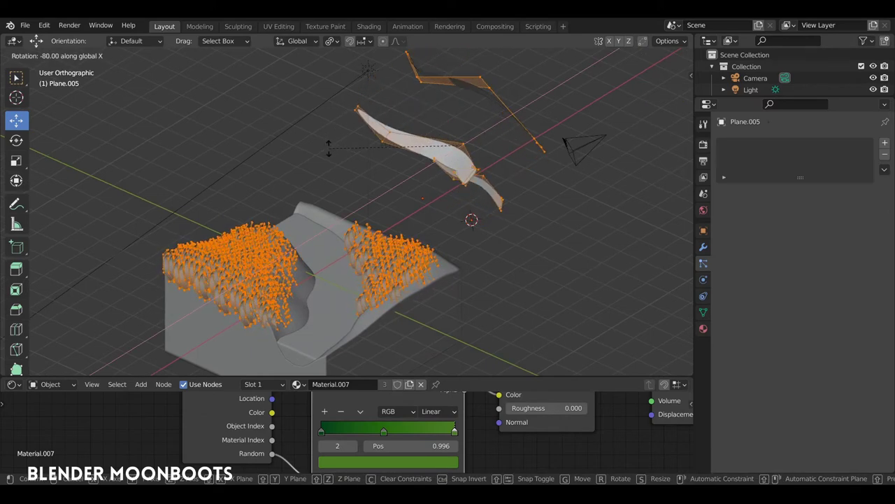
{"action": "key", "text": "Return"}
{"action": "mouse_move", "coordinate": [378, 175]}
{"action": "middle_mouse_down"}
{"action": "mouse_move", "coordinate": [307, 211]}
{"action": "mouse_move", "coordinate": [314, 144]}
{"action": "mouse_move", "coordinate": [424, 139]}
{"action": "mouse_move", "coordinate": [337, 131]}
{"action": "mouse_move", "coordinate": [259, 182]}
{"action": "mouse_move", "coordinate": [389, 160]}
{"action": "mouse_move", "coordinate": [371, 153]}
{"action": "mouse_move", "coordinate": [395, 162]}
{"action": "mouse_move", "coordinate": [420, 129]}
{"action": "mouse_move", "coordinate": [371, 137]}
{"action": "mouse_move", "coordinate": [370, 210]}
{"action": "mouse_move", "coordinate": [369, 176]}
{"action": "mouse_move", "coordinate": [369, 195]}
{"action": "mouse_move", "coordinate": [381, 192]}
{"action": "middle_mouse_up"}
{"action": "scroll", "coordinate": [337, 132], "scroll_direction": "down", "scroll_amount": 3}
{"action": "key", "text": "Tab"}
{"action": "scroll", "coordinate": [394, 162], "scroll_direction": "up", "scroll_amount": 3}
Step: Select the terrain and raise the grass particle Render Scale to 0.141
{"action": "left_click", "coordinate": [369, 176]}
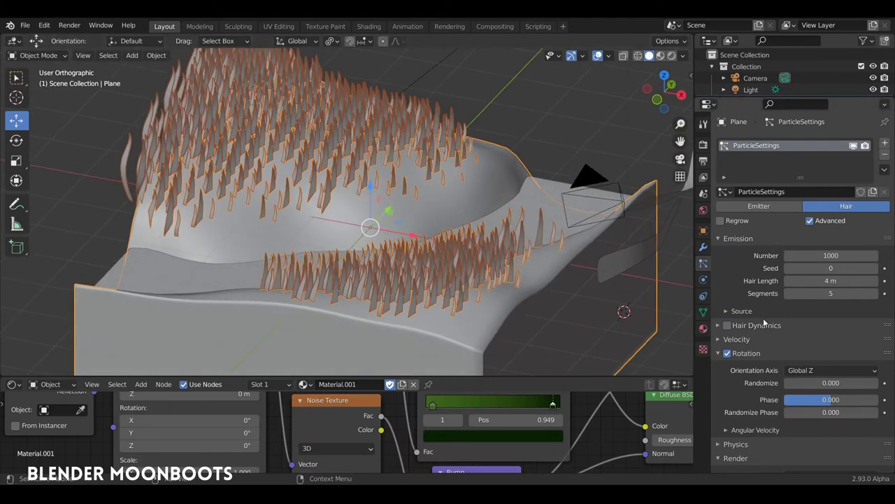
{"action": "scroll", "coordinate": [766, 318], "scroll_direction": "down", "scroll_amount": 3}
{"action": "scroll", "coordinate": [766, 321], "scroll_direction": "down", "scroll_amount": 2}
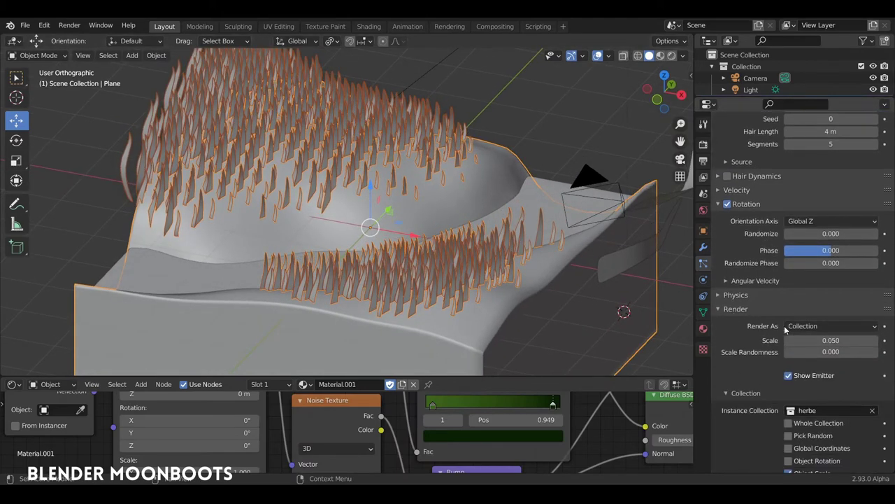
{"action": "left_click_drag", "start_coordinate": [787, 340], "coordinate": [798, 340]}
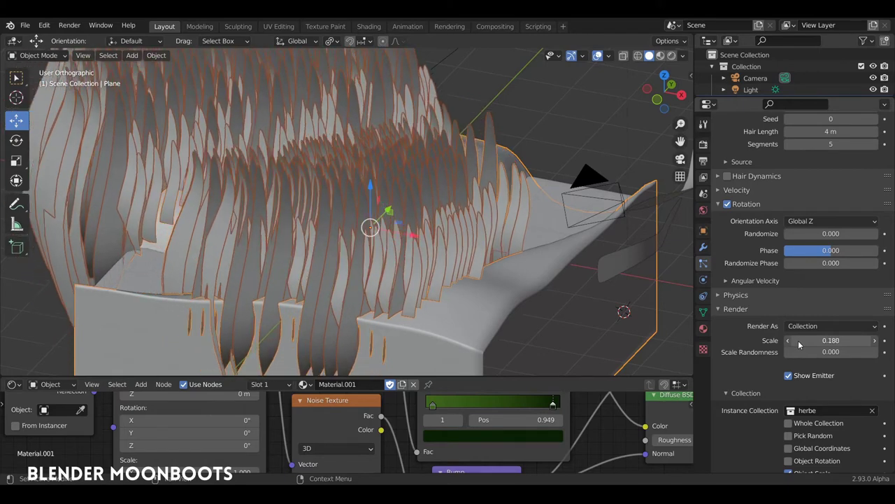
Step: In side view, move Plane.003's blade mesh relative to its origin
{"action": "mouse_move", "coordinate": [488, 210]}
{"action": "middle_mouse_down"}
{"action": "mouse_move", "coordinate": [509, 274]}
{"action": "mouse_move", "coordinate": [475, 221]}
{"action": "middle_mouse_up"}
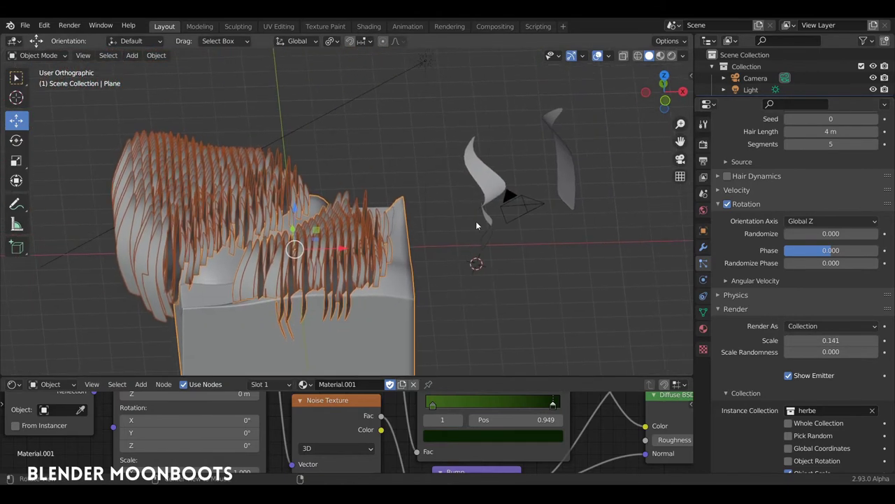
{"action": "left_click", "coordinate": [511, 178]}
{"action": "middle_click_drag", "start_coordinate": [511, 177], "coordinate": [563, 180]}
{"action": "key", "text": "Tab"}
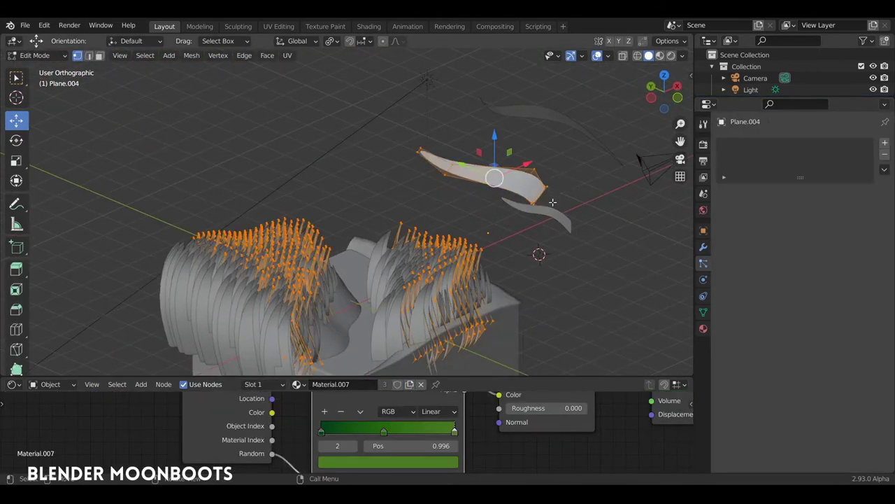
{"action": "key", "text": "Tab"}
{"action": "left_click", "coordinate": [560, 215]}
{"action": "key", "text": "Tab"}
{"action": "middle_click_drag", "start_coordinate": [571, 219], "coordinate": [395, 201]}
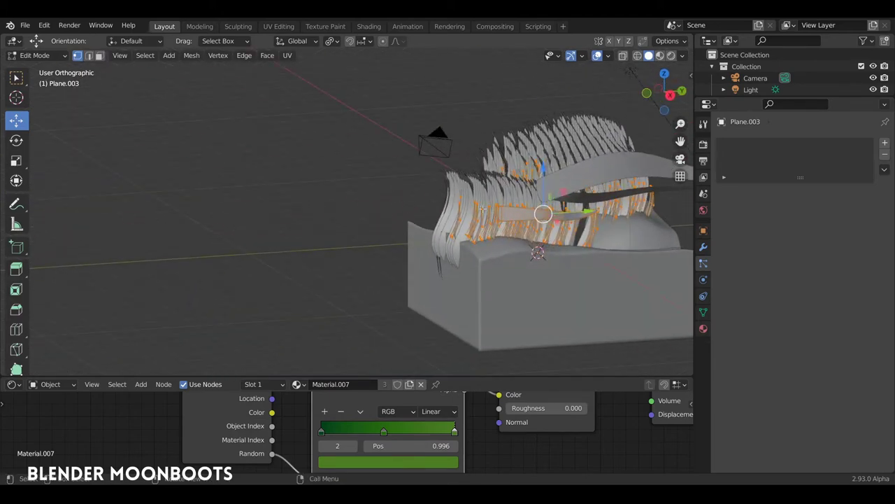
{"action": "key", "text": "KP_3"}
{"action": "middle_click_drag", "start_coordinate": [553, 231], "coordinate": [419, 217], "text": "shift"}
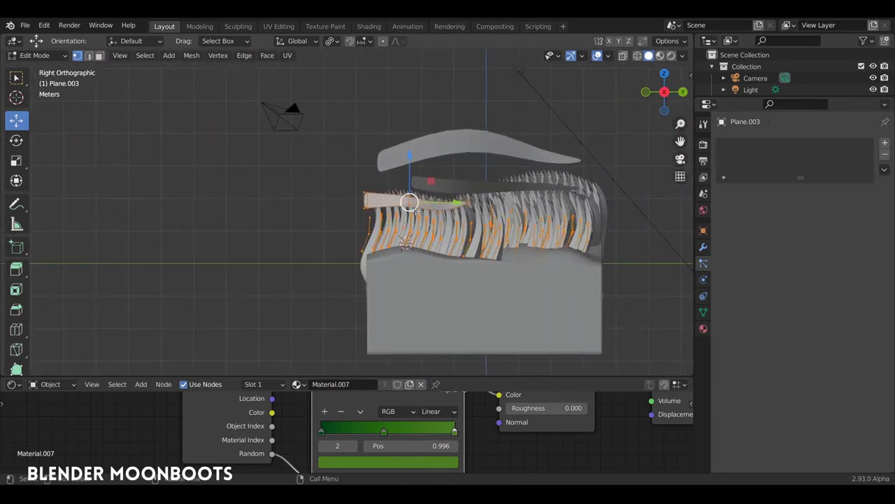
{"action": "left_click_drag", "start_coordinate": [410, 200], "coordinate": [458, 258]}
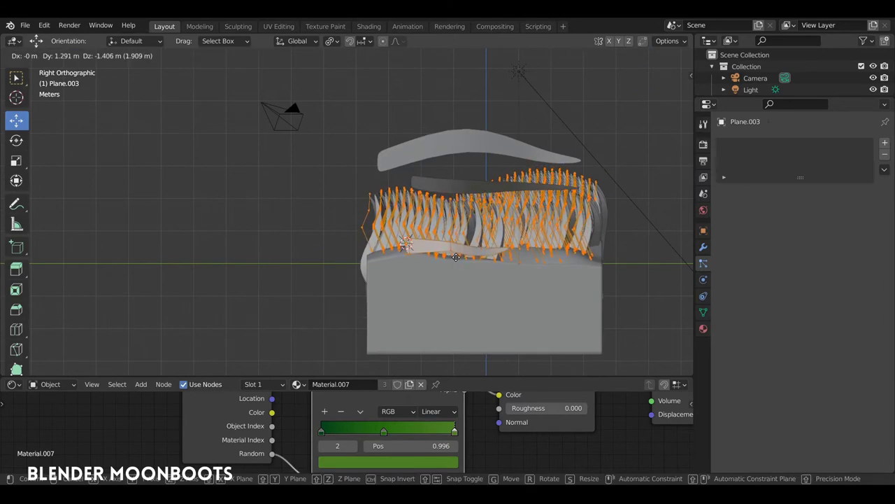
Step: Offset Plane.005's blade mesh down along Z and along Y from its origin
{"action": "middle_click_drag", "start_coordinate": [453, 256], "coordinate": [511, 182]}
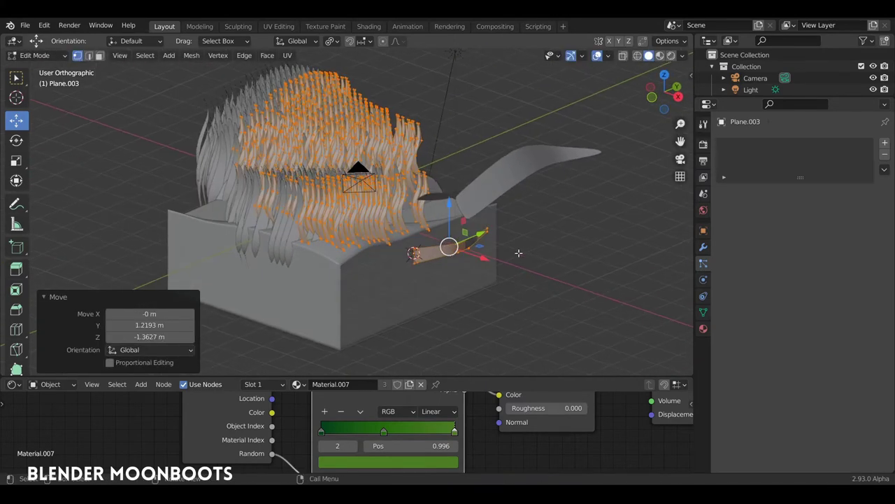
{"action": "left_click", "coordinate": [511, 182]}
{"action": "key", "text": "Tab"}
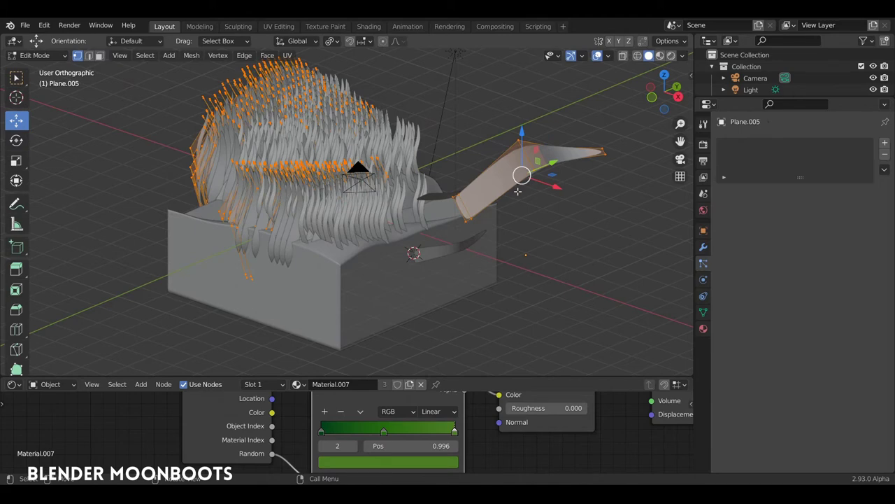
{"action": "key", "text": "KP_3"}
{"action": "middle_click_drag", "start_coordinate": [499, 191], "coordinate": [552, 197]}
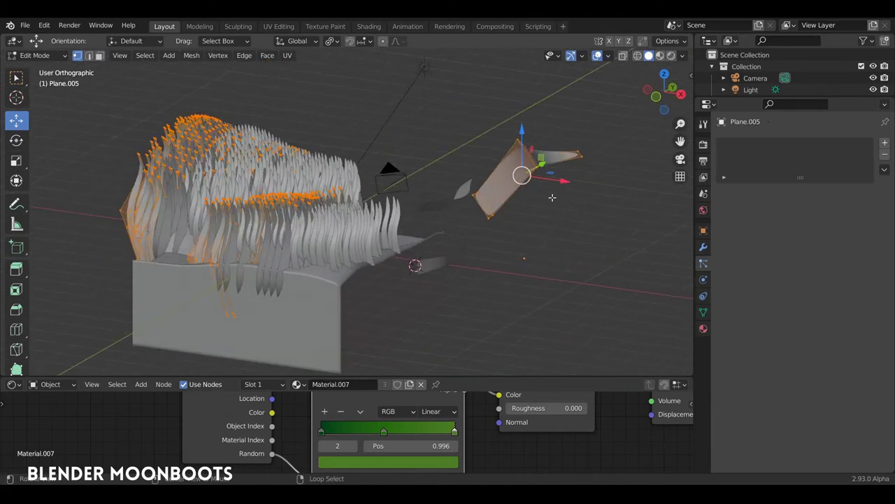
{"action": "left_click_drag", "start_coordinate": [521, 131], "coordinate": [521, 224]}
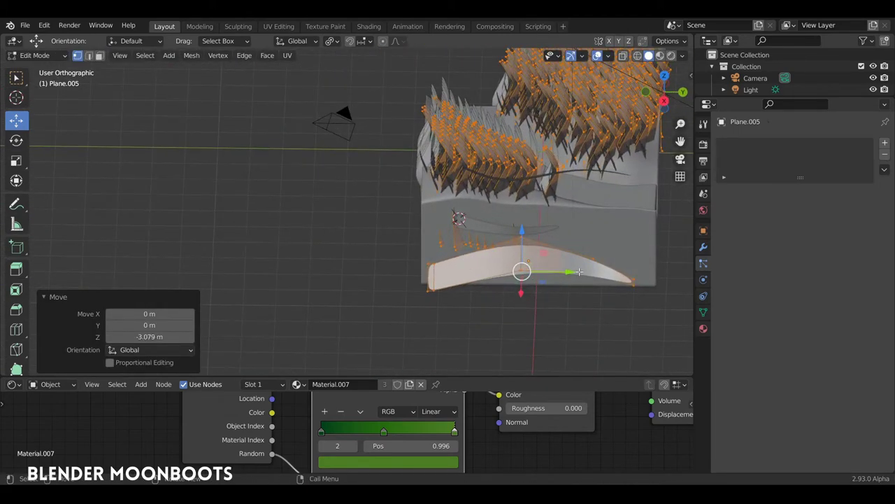
{"action": "key", "text": "g"}
{"action": "left_click", "coordinate": [586, 230]}
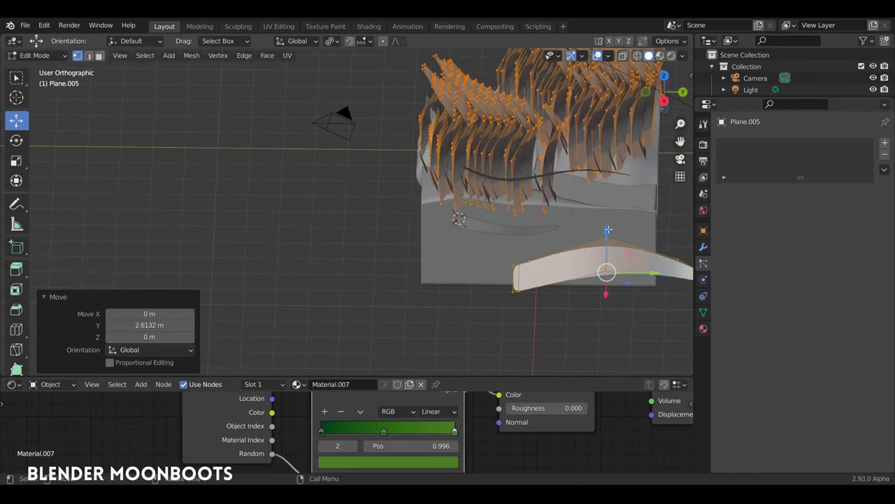
{"action": "left_click_drag", "start_coordinate": [608, 230], "coordinate": [608, 218]}
{"action": "mouse_move", "coordinate": [608, 218]}
{"action": "middle_mouse_down"}
{"action": "mouse_move", "coordinate": [563, 239]}
{"action": "mouse_move", "coordinate": [467, 248]}
{"action": "mouse_move", "coordinate": [451, 230]}
{"action": "middle_mouse_up"}
{"action": "key", "text": "Tab"}
Step: Select all of Plane.004's mesh and move it down along Z and along Y
{"action": "left_click", "coordinate": [467, 248]}
{"action": "key", "text": "Tab"}
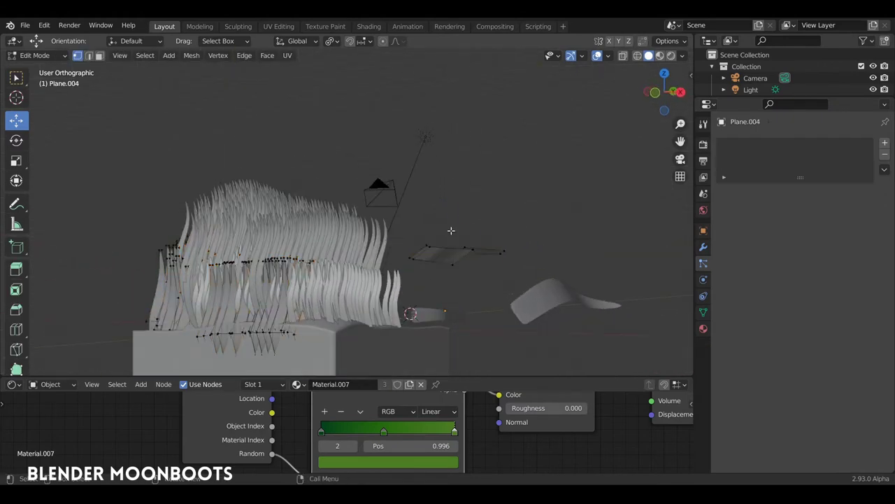
{"action": "key", "text": "a"}
{"action": "key", "text": "alt+a"}
{"action": "key", "text": "a"}
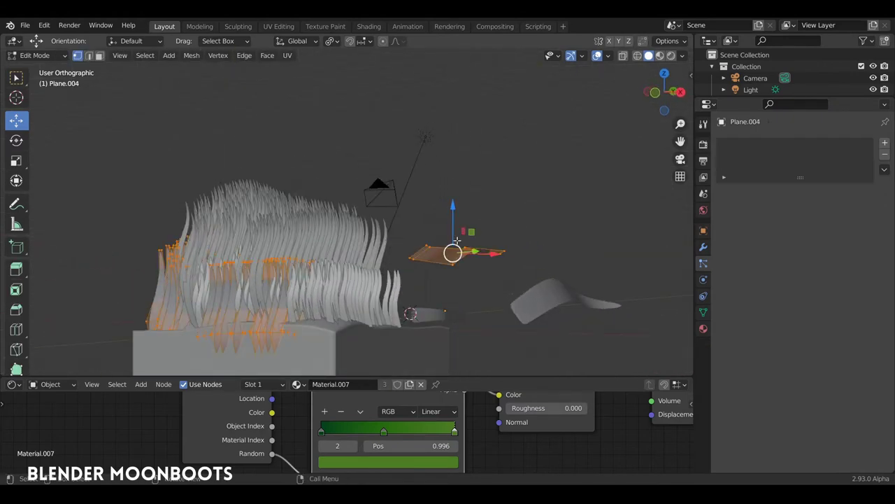
{"action": "left_click_drag", "start_coordinate": [452, 205], "coordinate": [451, 280]}
{"action": "middle_click_drag", "start_coordinate": [451, 280], "coordinate": [485, 295]}
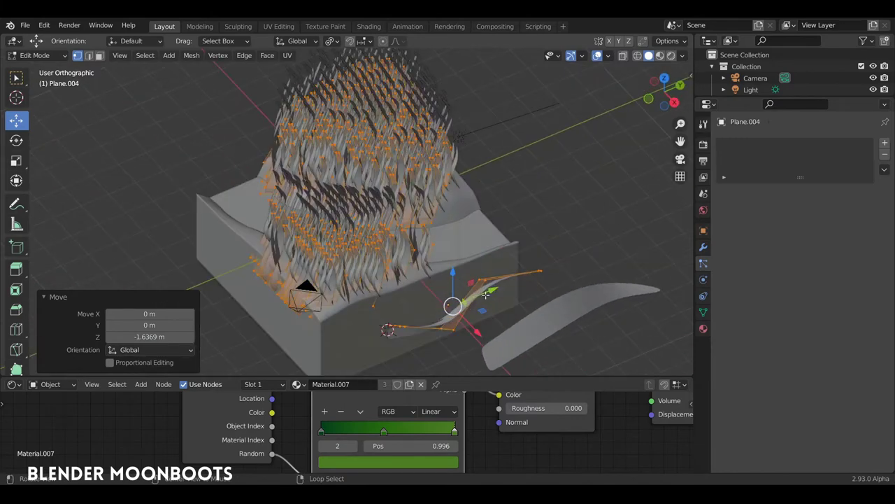
{"action": "left_click_drag", "start_coordinate": [494, 287], "coordinate": [504, 297]}
{"action": "mouse_move", "coordinate": [504, 297]}
{"action": "middle_mouse_down"}
{"action": "mouse_move", "coordinate": [509, 331]}
{"action": "mouse_move", "coordinate": [440, 232]}
{"action": "mouse_move", "coordinate": [441, 258]}
{"action": "middle_mouse_up"}
{"action": "key", "text": "Tab"}
Step: Set the grass particles' Scale Randomness to 1.000 and shrink Scale to 0.051
{"action": "left_click", "coordinate": [441, 258]}
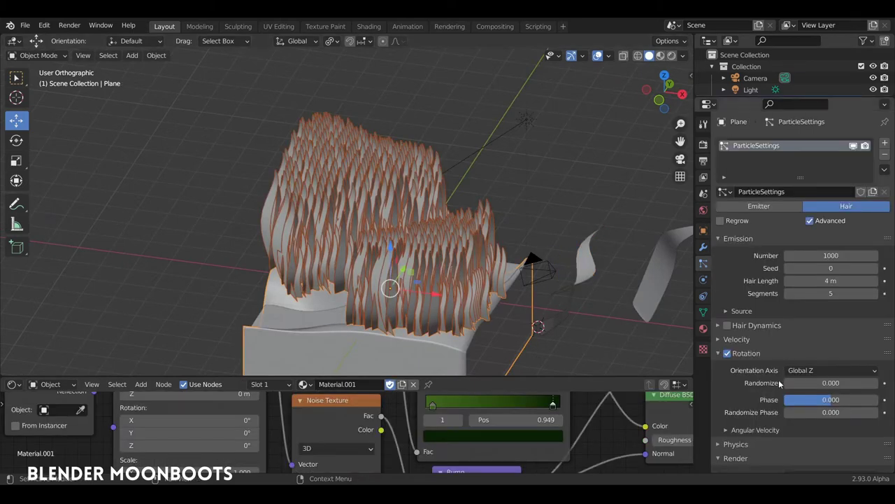
{"action": "scroll", "coordinate": [784, 378], "scroll_direction": "down", "scroll_amount": 5}
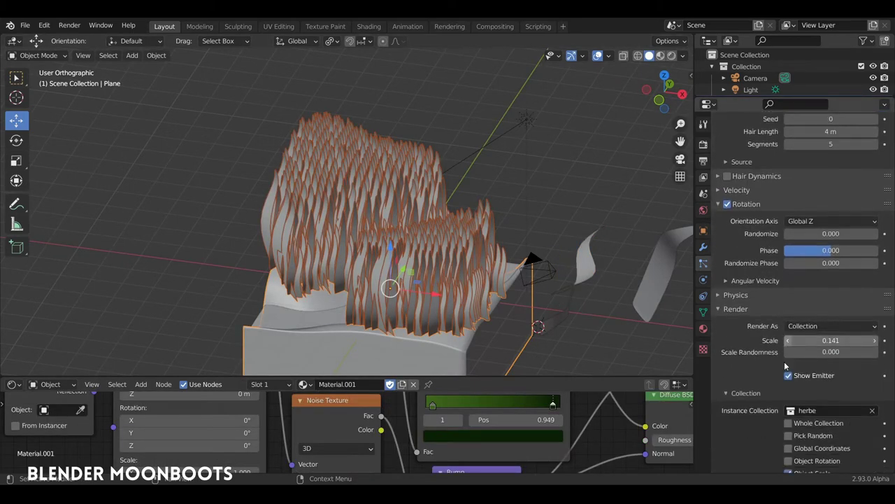
{"action": "mouse_move", "coordinate": [791, 338]}
{"action": "left_mouse_down"}
{"action": "mouse_move", "coordinate": [785, 342]}
{"action": "mouse_move", "coordinate": [880, 365]}
{"action": "left_mouse_up"}
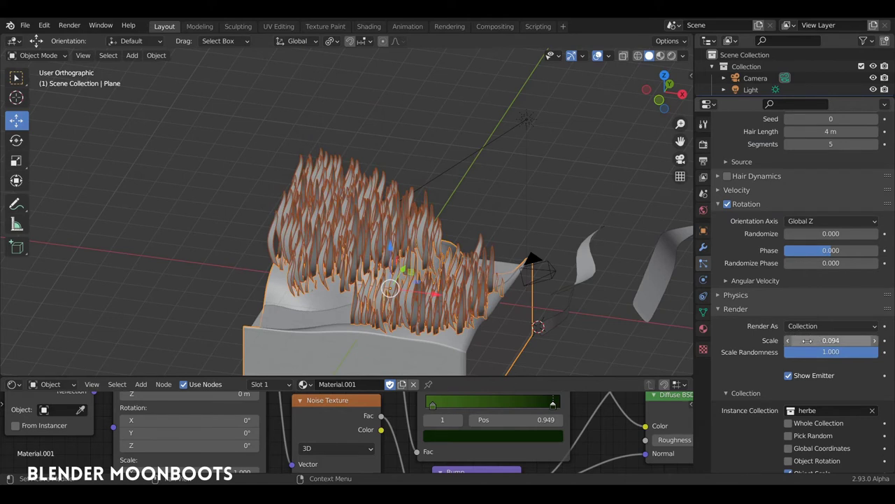
{"action": "mouse_move", "coordinate": [822, 352]}
{"action": "left_mouse_down"}
{"action": "mouse_move", "coordinate": [793, 352]}
{"action": "mouse_move", "coordinate": [847, 356]}
{"action": "left_mouse_up"}
{"action": "mouse_move", "coordinate": [462, 273]}
{"action": "middle_mouse_down"}
{"action": "mouse_move", "coordinate": [445, 268]}
{"action": "mouse_move", "coordinate": [429, 279]}
{"action": "middle_mouse_up"}
{"action": "scroll", "coordinate": [429, 279], "scroll_direction": "up", "scroll_amount": 5}
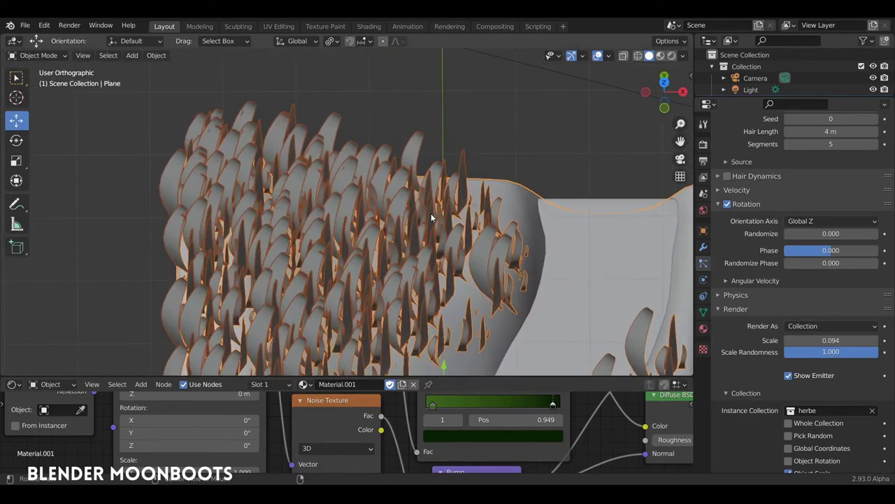
{"action": "middle_click_drag", "start_coordinate": [431, 213], "coordinate": [420, 270]}
{"action": "scroll", "coordinate": [417, 254], "scroll_direction": "down", "scroll_amount": 3}
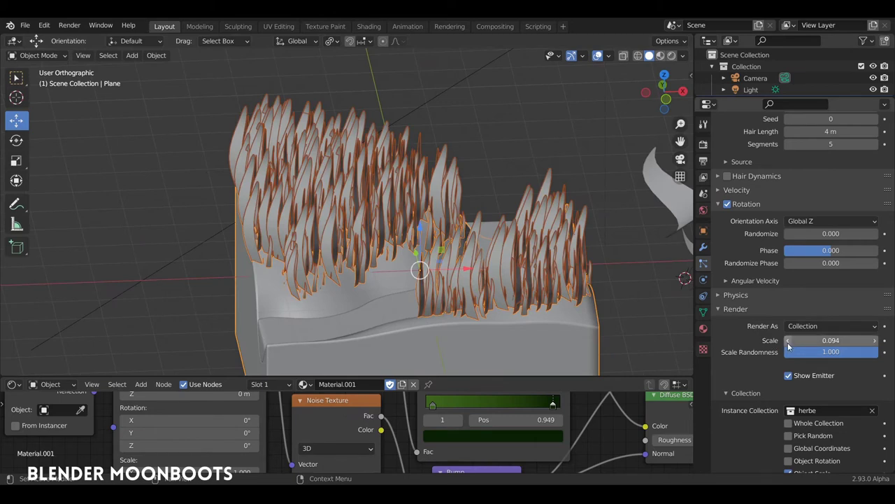
{"action": "left_click_drag", "start_coordinate": [788, 345], "coordinate": [782, 348]}
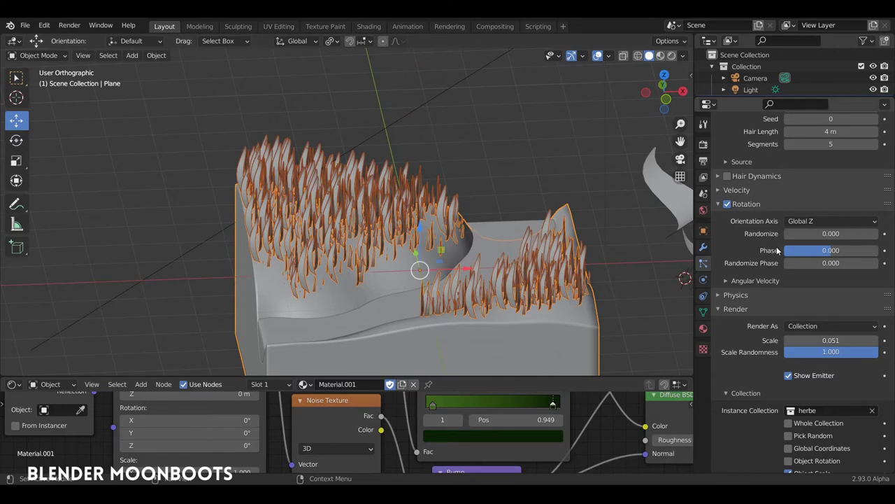
Step: Add 0.118 rotation randomness to the grass and bring Phase back to 0
{"action": "left_click_drag", "start_coordinate": [787, 233], "coordinate": [801, 234]}
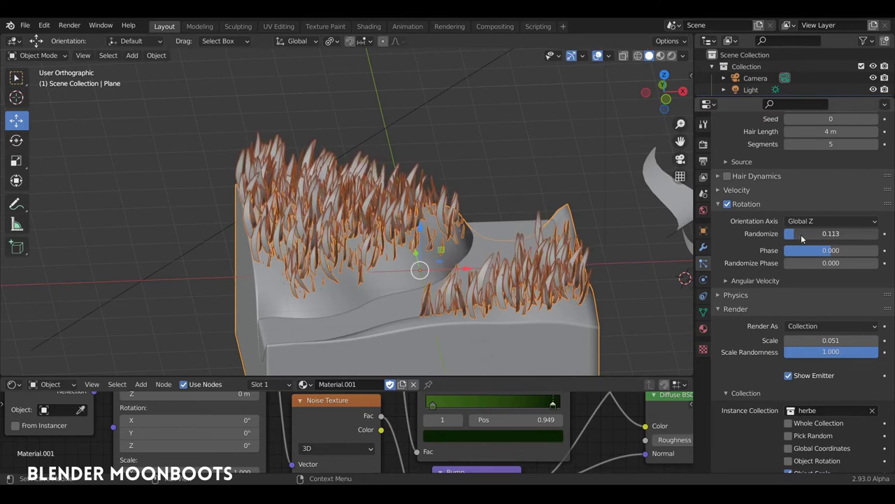
{"action": "mouse_move", "coordinate": [630, 230]}
{"action": "middle_mouse_down"}
{"action": "mouse_move", "coordinate": [519, 202]}
{"action": "mouse_move", "coordinate": [642, 212]}
{"action": "middle_mouse_up"}
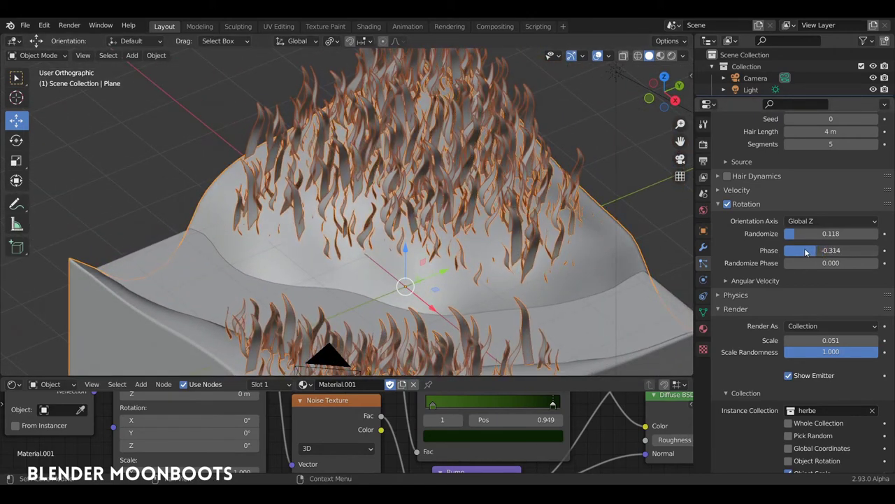
{"action": "mouse_move", "coordinate": [823, 253]}
{"action": "left_mouse_down"}
{"action": "mouse_move", "coordinate": [769, 249]}
{"action": "mouse_move", "coordinate": [816, 256]}
{"action": "mouse_move", "coordinate": [805, 253]}
{"action": "mouse_move", "coordinate": [797, 264]}
{"action": "mouse_move", "coordinate": [780, 254]}
{"action": "mouse_move", "coordinate": [822, 263]}
{"action": "left_mouse_up"}
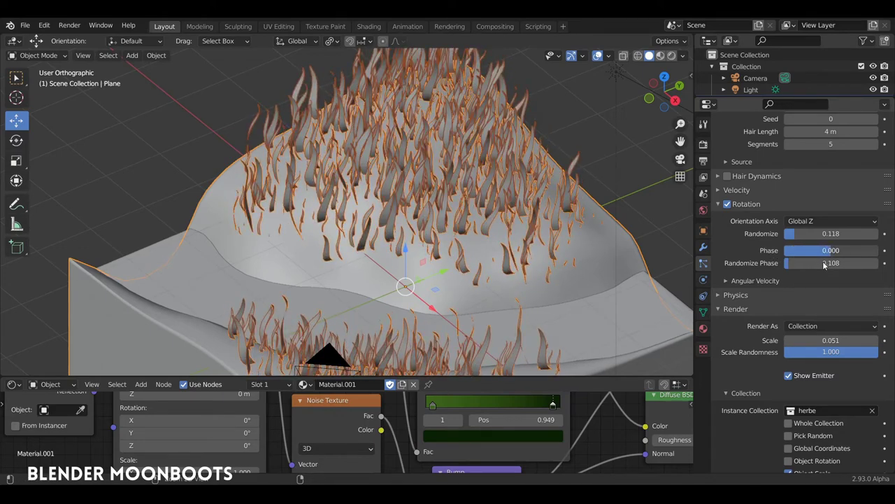
Step: Raise Randomize Phase to 1.300 so the blades face varied directions
{"action": "left_click", "coordinate": [799, 263]}
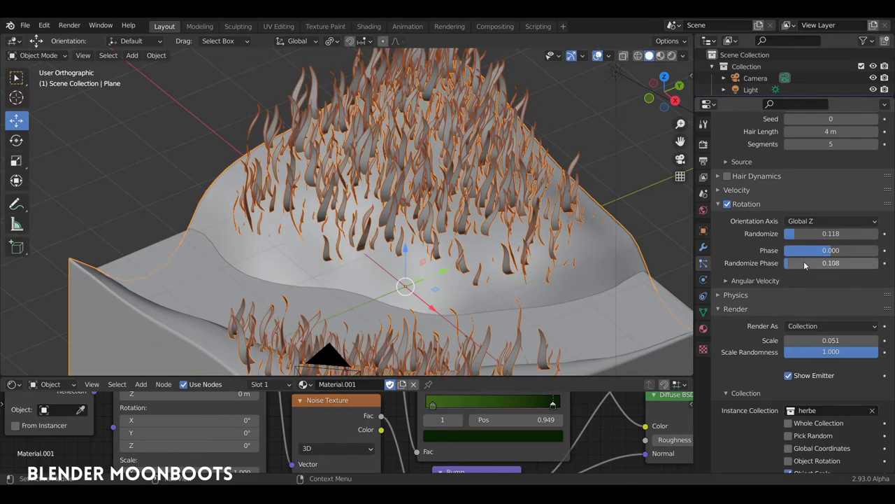
{"action": "mouse_move", "coordinate": [804, 263]}
{"action": "left_mouse_down"}
{"action": "mouse_move", "coordinate": [847, 272]}
{"action": "mouse_move", "coordinate": [793, 262]}
{"action": "mouse_move", "coordinate": [862, 271]}
{"action": "left_mouse_up"}
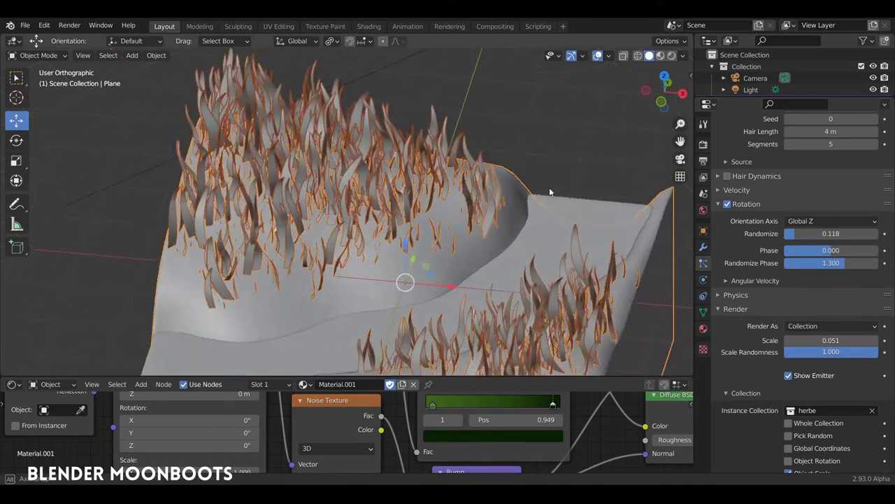
{"action": "mouse_move", "coordinate": [549, 187]}
{"action": "middle_mouse_down"}
{"action": "mouse_move", "coordinate": [567, 173]}
{"action": "mouse_move", "coordinate": [475, 197]}
{"action": "mouse_move", "coordinate": [397, 202]}
{"action": "middle_mouse_up"}
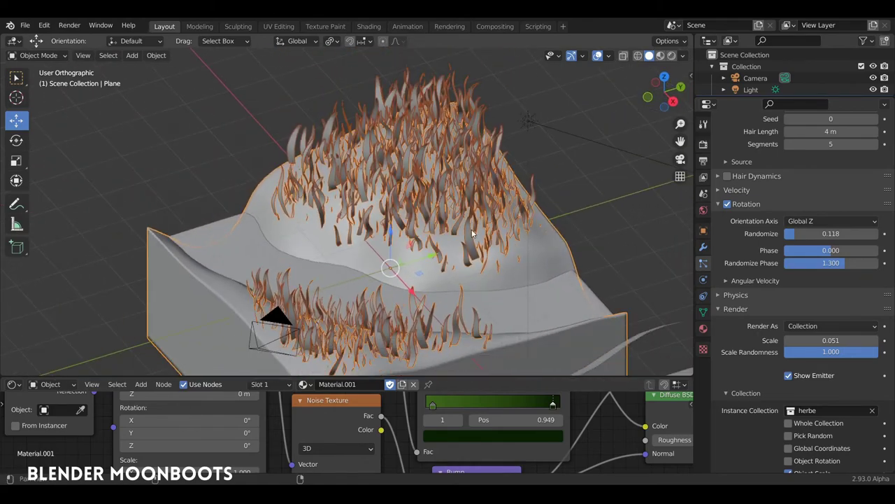
{"action": "mouse_move", "coordinate": [409, 208]}
{"action": "middle_mouse_down"}
{"action": "mouse_move", "coordinate": [571, 202]}
{"action": "mouse_move", "coordinate": [461, 133]}
{"action": "middle_mouse_up"}
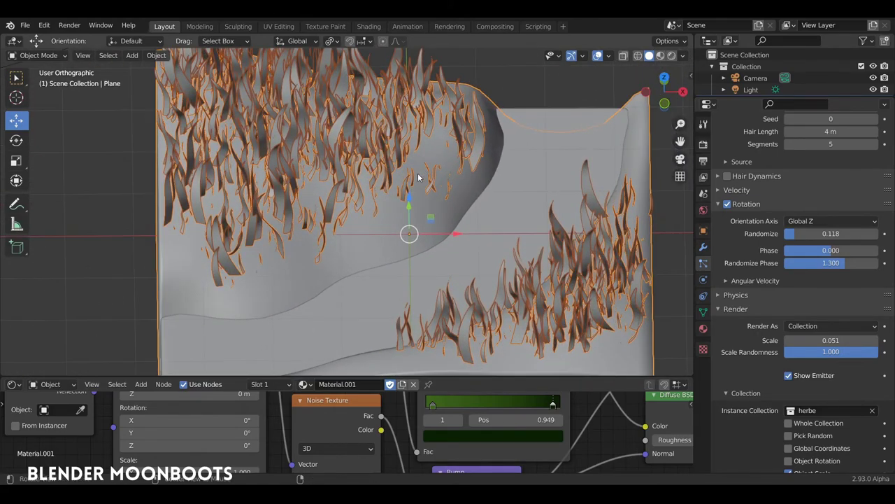
{"action": "mouse_move", "coordinate": [418, 178]}
{"action": "middle_mouse_down"}
{"action": "mouse_move", "coordinate": [451, 171]}
{"action": "mouse_move", "coordinate": [395, 170]}
{"action": "middle_mouse_up"}
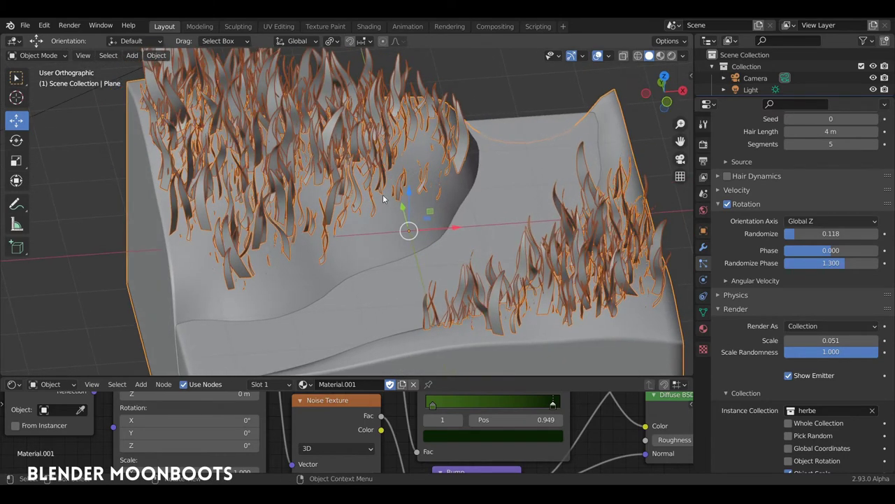
{"action": "mouse_move", "coordinate": [306, 245]}
{"action": "middle_mouse_down"}
{"action": "mouse_move", "coordinate": [326, 210]}
{"action": "mouse_move", "coordinate": [426, 166]}
{"action": "mouse_move", "coordinate": [401, 194]}
{"action": "middle_mouse_up"}
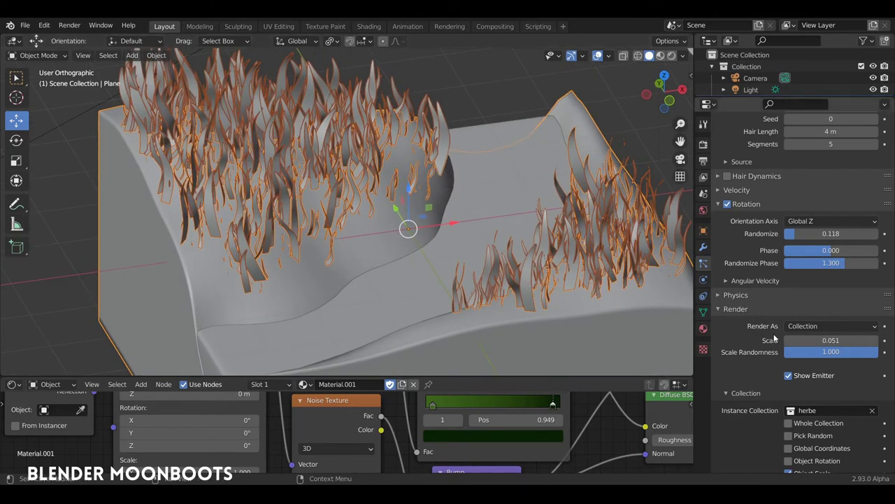
{"action": "scroll", "coordinate": [772, 336], "scroll_direction": "down", "scroll_amount": 6}
{"action": "scroll", "coordinate": [774, 331], "scroll_direction": "down", "scroll_amount": 2}
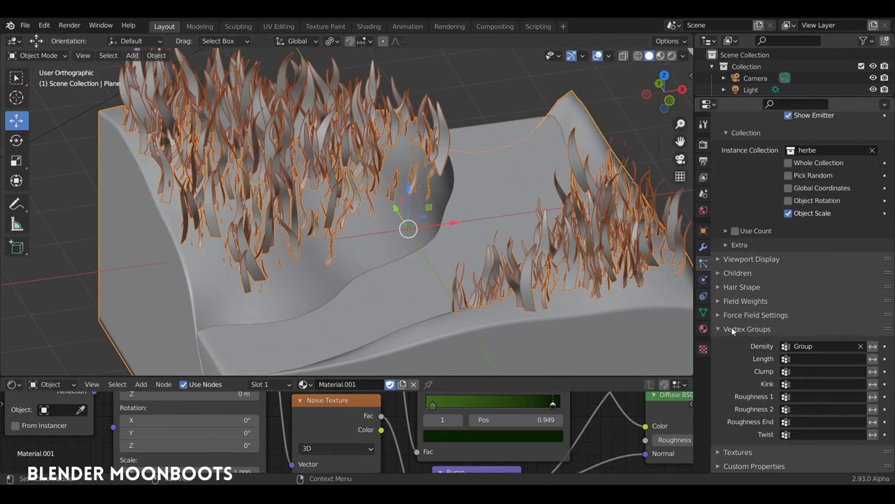
Step: Make the Group vertex group control the hair length
{"action": "left_click", "coordinate": [804, 359]}
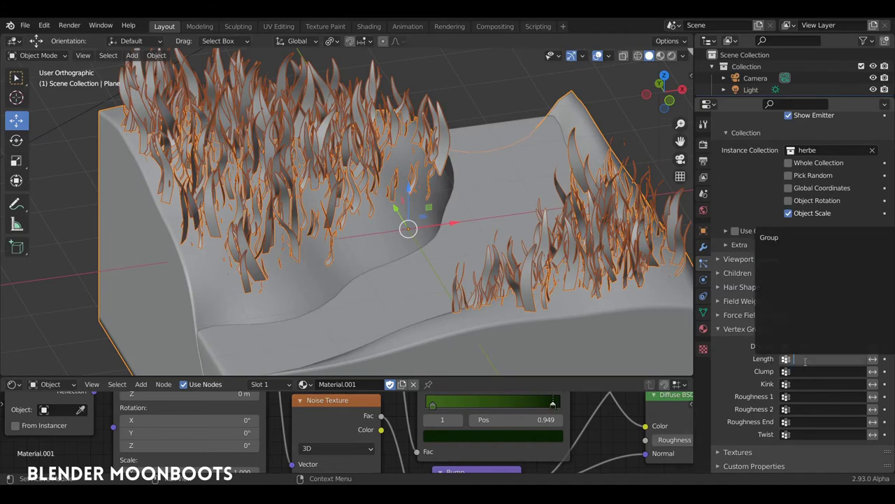
{"action": "left_click", "coordinate": [770, 238]}
{"action": "mouse_move", "coordinate": [448, 182]}
{"action": "middle_mouse_down"}
{"action": "mouse_move", "coordinate": [484, 158]}
{"action": "mouse_move", "coordinate": [523, 168]}
{"action": "middle_mouse_up"}
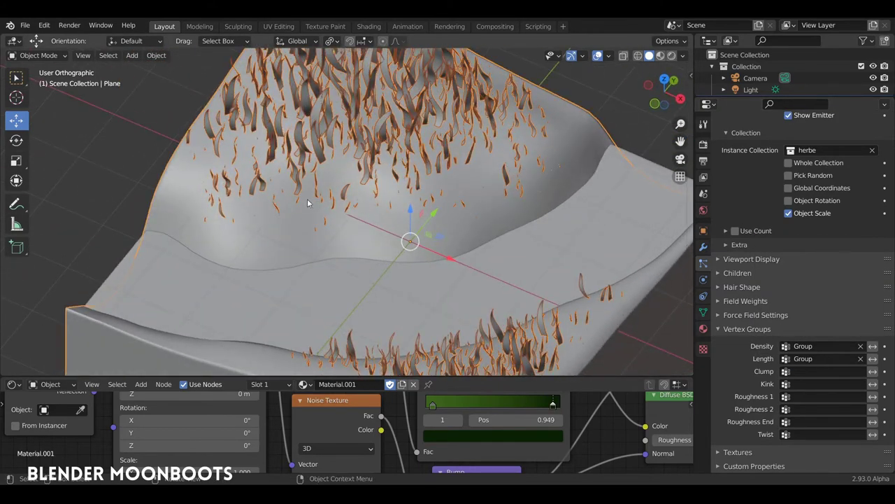
{"action": "mouse_move", "coordinate": [308, 202]}
{"action": "middle_mouse_down"}
{"action": "mouse_move", "coordinate": [441, 160]}
{"action": "mouse_move", "coordinate": [424, 201]}
{"action": "middle_mouse_up"}
{"action": "middle_click_drag", "start_coordinate": [453, 172], "coordinate": [447, 167]}
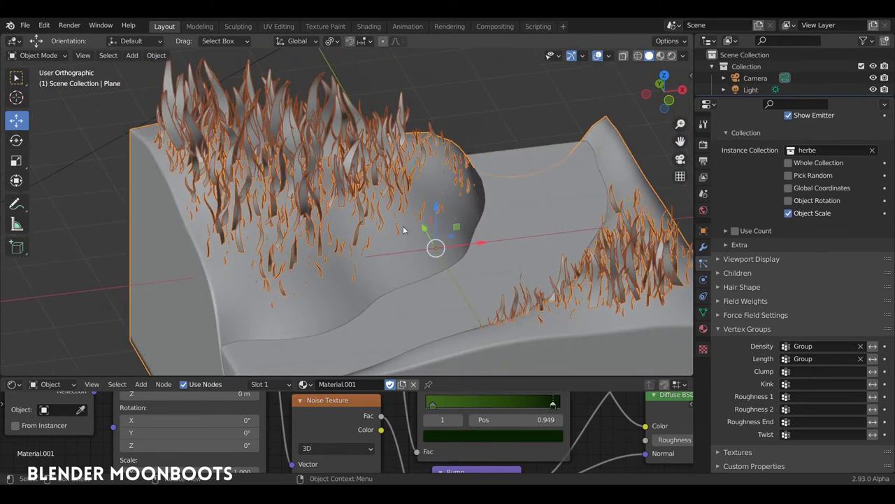
{"action": "mouse_move", "coordinate": [404, 229]}
{"action": "middle_mouse_down"}
{"action": "mouse_move", "coordinate": [419, 234]}
{"action": "mouse_move", "coordinate": [409, 245]}
{"action": "middle_mouse_up"}
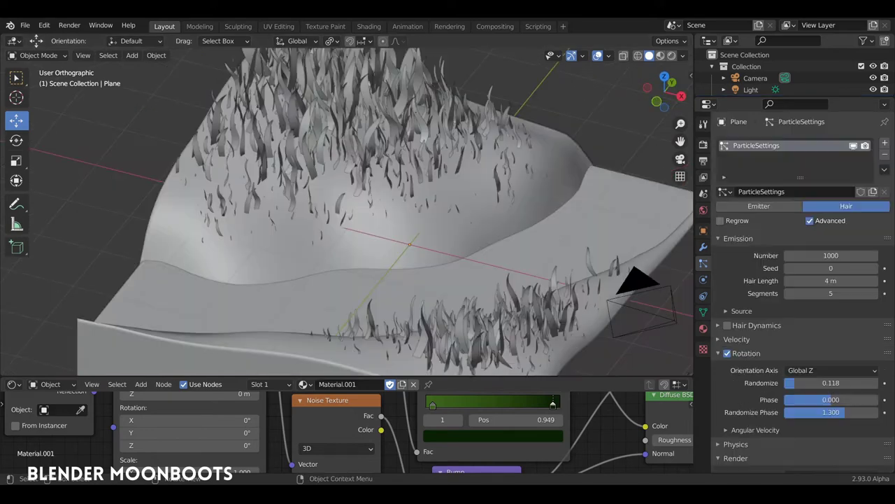
{"action": "mouse_move", "coordinate": [463, 244]}
{"action": "middle_mouse_down"}
{"action": "mouse_move", "coordinate": [445, 222]}
{"action": "mouse_move", "coordinate": [615, 258]}
{"action": "middle_mouse_up"}
Step: Turn off Even Distribution in the terrain's particle emission source settings
{"action": "left_click", "coordinate": [455, 224]}
{"action": "left_click", "coordinate": [727, 311]}
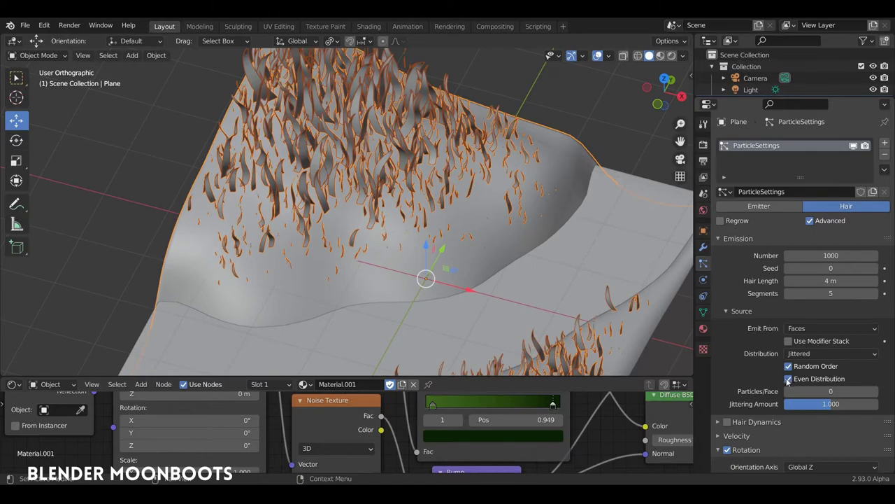
{"action": "left_click", "coordinate": [788, 380]}
{"action": "mouse_move", "coordinate": [489, 210]}
{"action": "middle_mouse_down"}
{"action": "mouse_move", "coordinate": [601, 213]}
{"action": "mouse_move", "coordinate": [515, 226]}
{"action": "middle_mouse_up"}
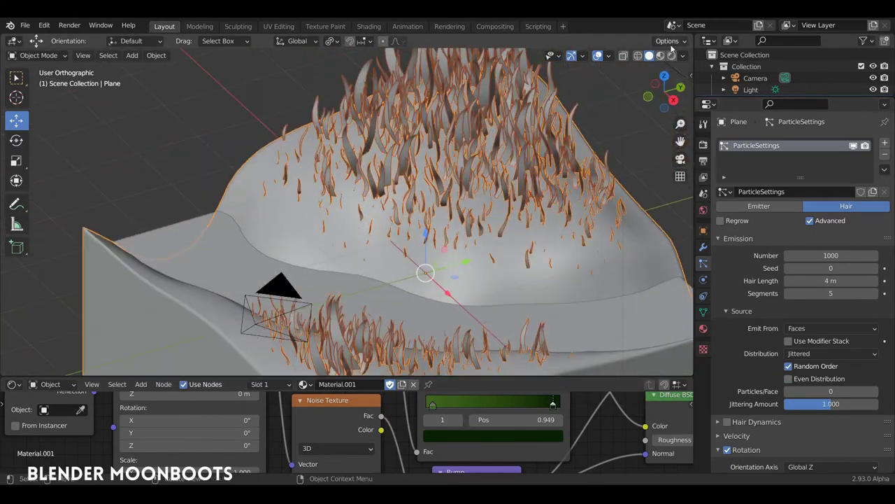
Step: Switch the viewport to Rendered shading and deselect the terrain
{"action": "left_click", "coordinate": [671, 55]}
{"action": "mouse_move", "coordinate": [559, 140]}
{"action": "middle_mouse_down"}
{"action": "mouse_move", "coordinate": [492, 152]}
{"action": "mouse_move", "coordinate": [502, 152]}
{"action": "mouse_move", "coordinate": [516, 194]}
{"action": "mouse_move", "coordinate": [583, 232]}
{"action": "mouse_move", "coordinate": [390, 222]}
{"action": "mouse_move", "coordinate": [501, 221]}
{"action": "mouse_move", "coordinate": [532, 231]}
{"action": "middle_mouse_up"}
{"action": "left_click", "coordinate": [516, 193]}
Step: Set the grass particles' Brownian force in the Physics settings to 2.229
{"action": "scroll", "coordinate": [732, 299], "scroll_direction": "down", "scroll_amount": 3}
{"action": "scroll", "coordinate": [733, 301], "scroll_direction": "down", "scroll_amount": 2}
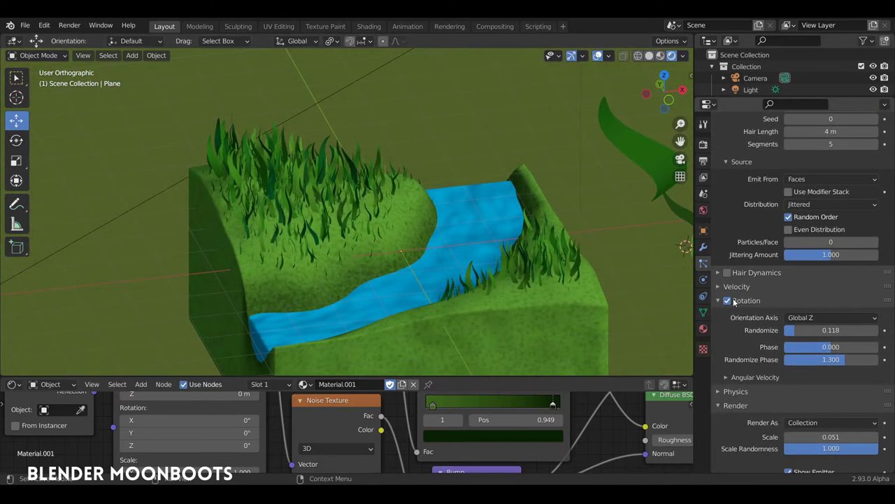
{"action": "scroll", "coordinate": [734, 302], "scroll_direction": "down", "scroll_amount": 2}
{"action": "scroll", "coordinate": [741, 308], "scroll_direction": "down", "scroll_amount": 2}
{"action": "scroll", "coordinate": [745, 313], "scroll_direction": "down", "scroll_amount": 2}
{"action": "scroll", "coordinate": [749, 316], "scroll_direction": "down", "scroll_amount": 2}
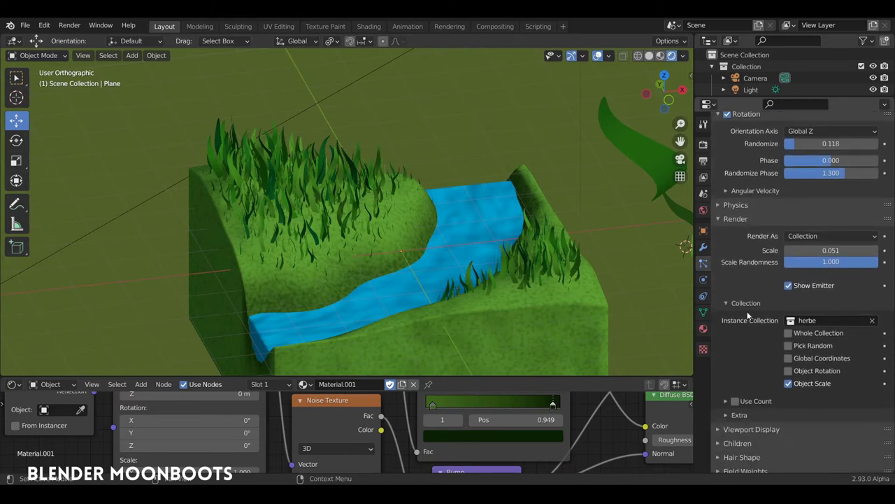
{"action": "scroll", "coordinate": [747, 316], "scroll_direction": "down", "scroll_amount": 2}
{"action": "scroll", "coordinate": [749, 315], "scroll_direction": "down", "scroll_amount": 3}
{"action": "scroll", "coordinate": [749, 314], "scroll_direction": "up", "scroll_amount": 3}
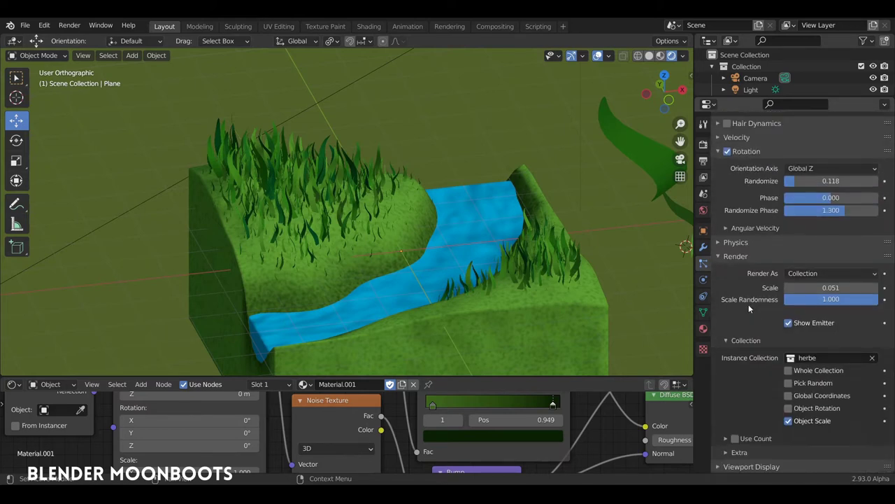
{"action": "scroll", "coordinate": [749, 311], "scroll_direction": "up", "scroll_amount": 2}
{"action": "scroll", "coordinate": [750, 308], "scroll_direction": "up", "scroll_amount": 2}
{"action": "left_click", "coordinate": [718, 279]}
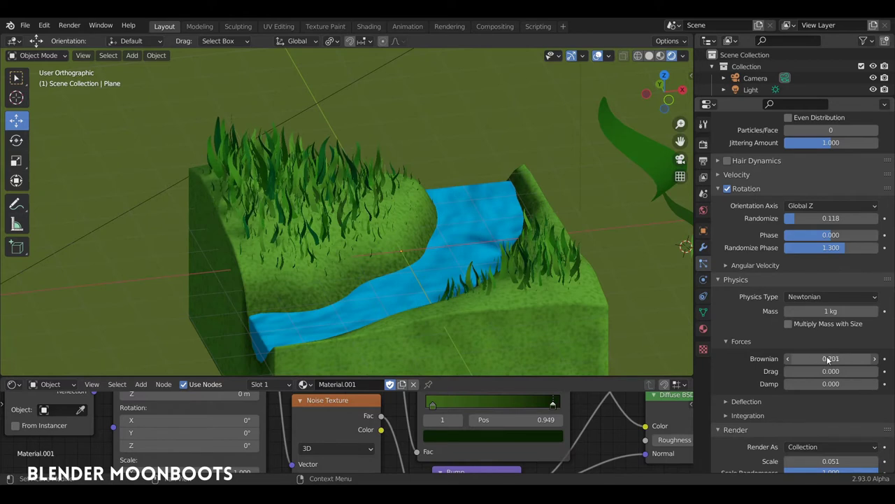
{"action": "mouse_move", "coordinate": [852, 361]}
{"action": "left_mouse_down"}
{"action": "mouse_move", "coordinate": [801, 353]}
{"action": "mouse_move", "coordinate": [862, 347]}
{"action": "left_mouse_up"}
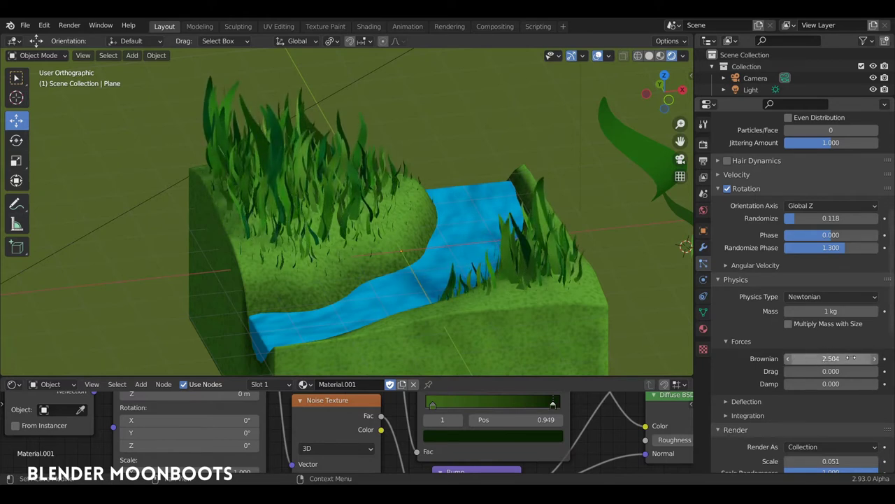
{"action": "left_click_drag", "start_coordinate": [792, 362], "coordinate": [755, 359]}
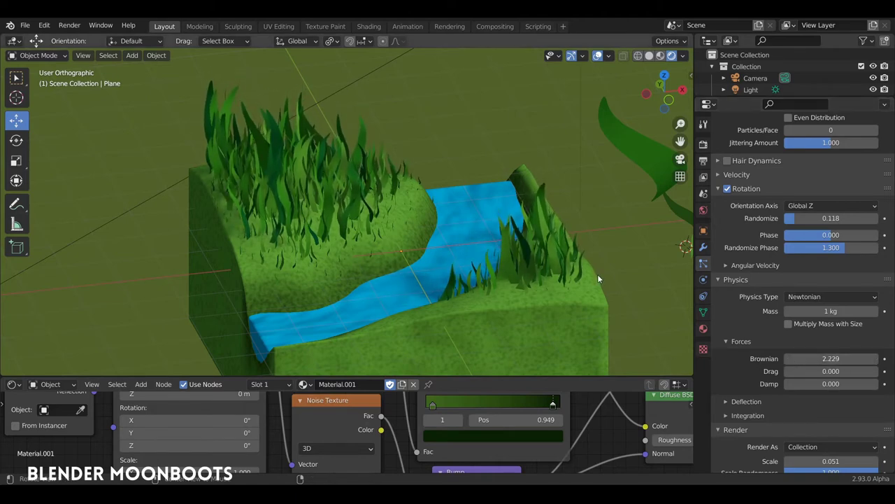
{"action": "mouse_move", "coordinate": [489, 245]}
{"action": "middle_mouse_down"}
{"action": "mouse_move", "coordinate": [457, 247]}
{"action": "mouse_move", "coordinate": [517, 243]}
{"action": "mouse_move", "coordinate": [465, 218]}
{"action": "mouse_move", "coordinate": [483, 242]}
{"action": "middle_mouse_up"}
Step: Add a centred loop cut to leaf Plane.004 and move the new edge loop
{"action": "left_click", "coordinate": [544, 164]}
{"action": "key", "text": "Tab"}
{"action": "mouse_move", "coordinate": [562, 171]}
{"action": "middle_mouse_down"}
{"action": "mouse_move", "coordinate": [580, 207]}
{"action": "mouse_move", "coordinate": [510, 203]}
{"action": "mouse_move", "coordinate": [406, 166]}
{"action": "mouse_move", "coordinate": [391, 204]}
{"action": "mouse_move", "coordinate": [433, 207]}
{"action": "middle_mouse_up"}
{"action": "key", "text": "ctrl+r"}
{"action": "left_click", "coordinate": [562, 229]}
{"action": "right_click", "coordinate": [562, 229]}
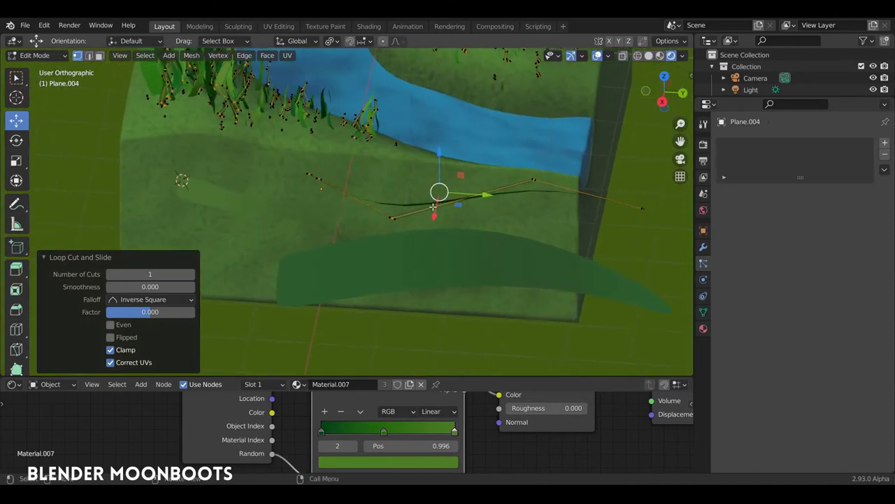
{"action": "key", "text": "g"}
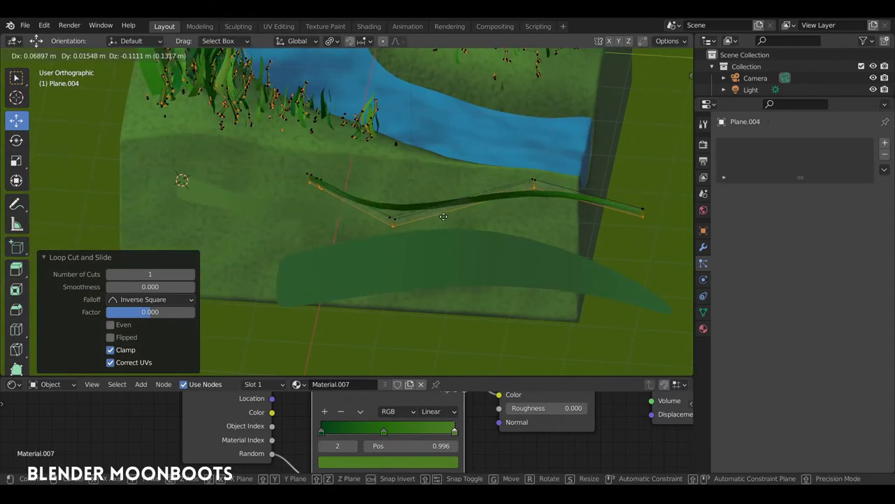
{"action": "left_click", "coordinate": [444, 216]}
Step: Bevel the leaf's middle edges at 0.0225 m width and return to Object Mode
{"action": "mouse_move", "coordinate": [443, 216]}
{"action": "middle_mouse_down"}
{"action": "mouse_move", "coordinate": [490, 203]}
{"action": "mouse_move", "coordinate": [595, 202]}
{"action": "mouse_move", "coordinate": [594, 190]}
{"action": "mouse_move", "coordinate": [567, 196]}
{"action": "mouse_move", "coordinate": [650, 207]}
{"action": "mouse_move", "coordinate": [535, 209]}
{"action": "mouse_move", "coordinate": [498, 178]}
{"action": "middle_mouse_up"}
{"action": "scroll", "coordinate": [498, 179], "scroll_direction": "up", "scroll_amount": 3}
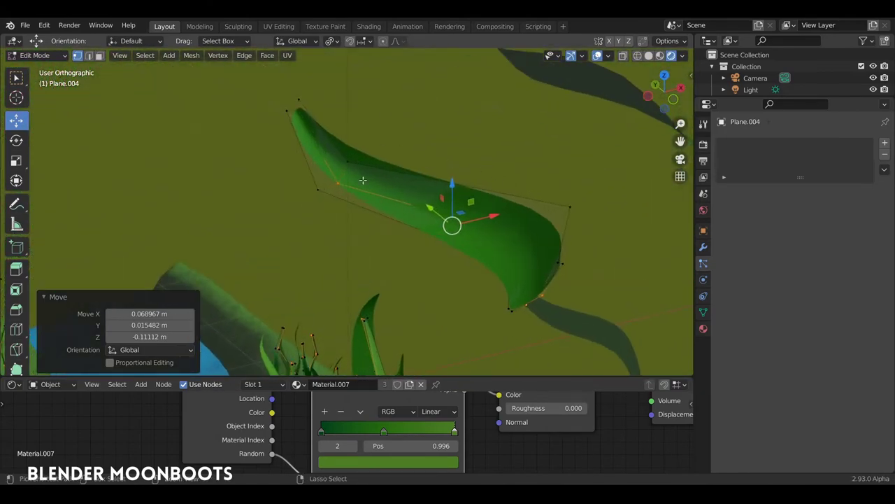
{"action": "key", "text": "ctrl+b"}
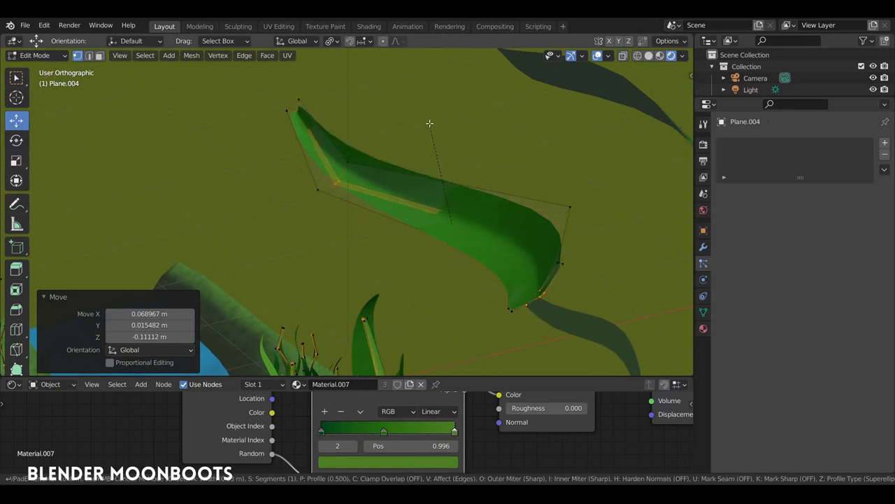
{"action": "left_click", "coordinate": [428, 123]}
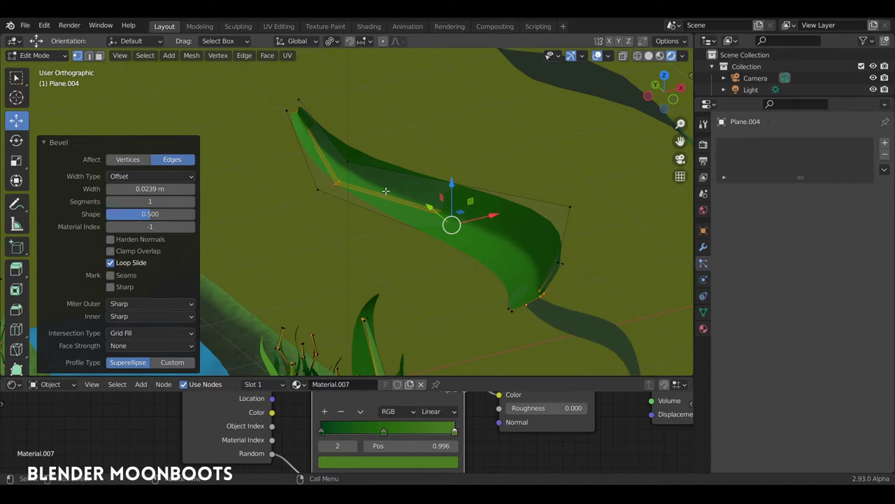
{"action": "mouse_move", "coordinate": [385, 190]}
{"action": "middle_mouse_down"}
{"action": "mouse_move", "coordinate": [575, 209]}
{"action": "mouse_move", "coordinate": [446, 188]}
{"action": "mouse_move", "coordinate": [476, 275]}
{"action": "mouse_move", "coordinate": [322, 209]}
{"action": "mouse_move", "coordinate": [449, 251]}
{"action": "mouse_move", "coordinate": [342, 211]}
{"action": "middle_mouse_up"}
{"action": "key", "text": "Tab"}
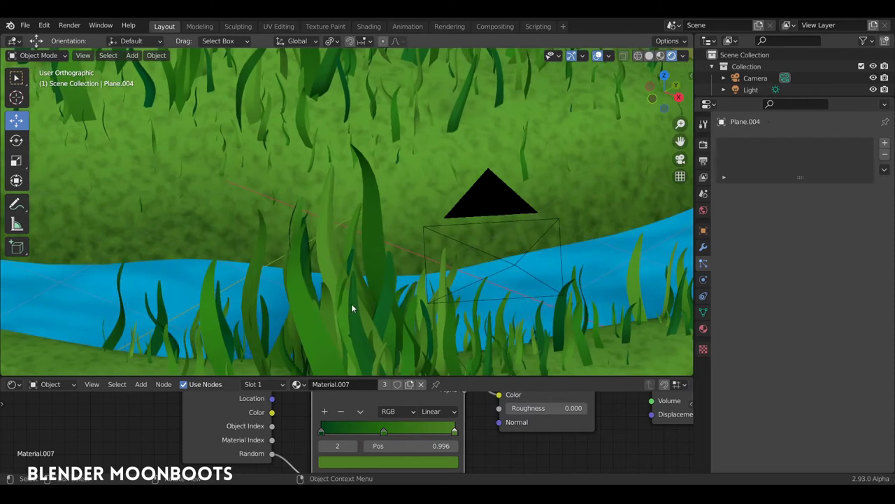
Step: Give leaf Plane.005 a centred loop cut and bevel, then move the piece down-left
{"action": "mouse_move", "coordinate": [352, 308]}
{"action": "middle_mouse_down"}
{"action": "mouse_move", "coordinate": [409, 272]}
{"action": "mouse_move", "coordinate": [416, 328]}
{"action": "mouse_move", "coordinate": [467, 265]}
{"action": "mouse_move", "coordinate": [409, 240]}
{"action": "middle_mouse_up"}
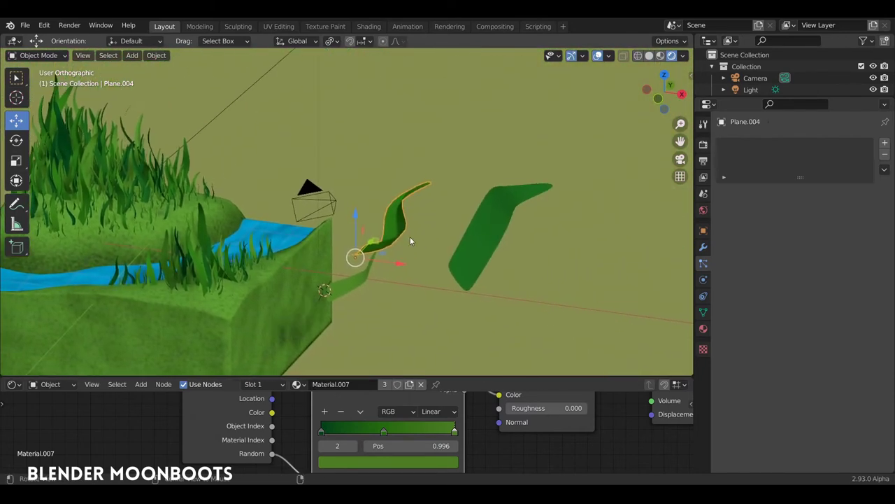
{"action": "left_click", "coordinate": [495, 227]}
{"action": "key", "text": "Tab"}
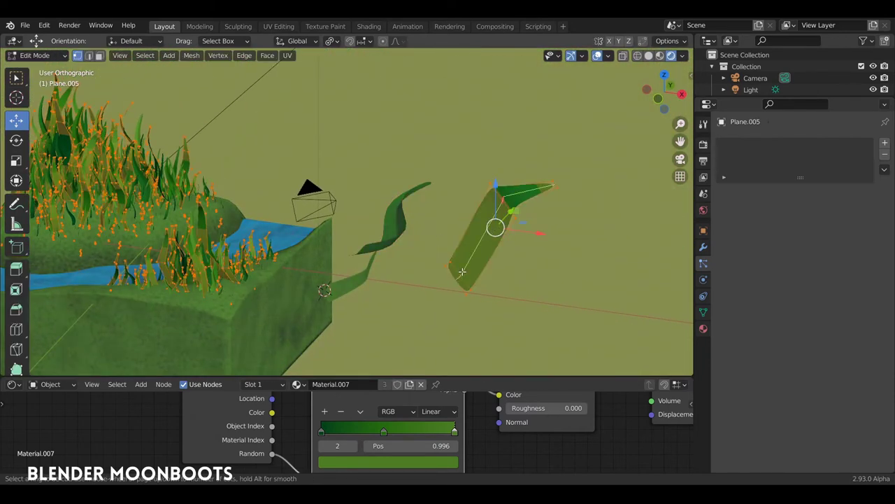
{"action": "left_click", "coordinate": [461, 271]}
{"action": "right_click", "coordinate": [459, 272]}
{"action": "key", "text": "ctrl+b"}
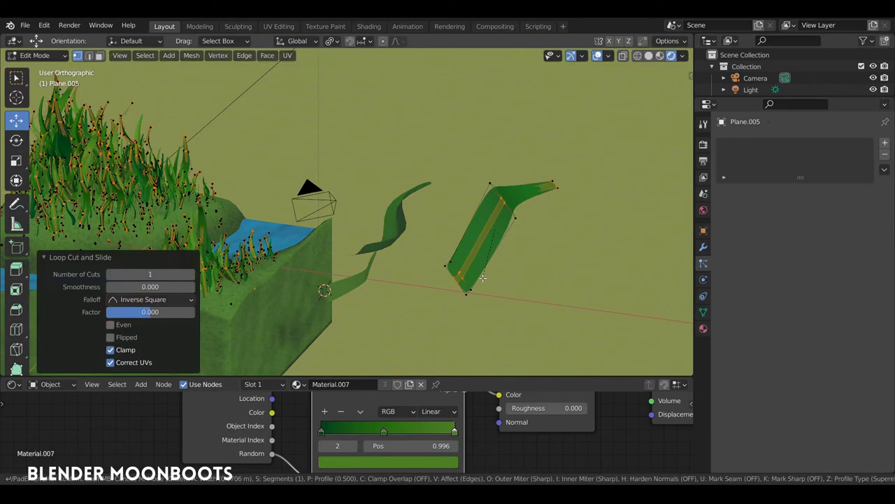
{"action": "left_click", "coordinate": [481, 274]}
{"action": "scroll", "coordinate": [492, 200], "scroll_direction": "down", "scroll_amount": 3}
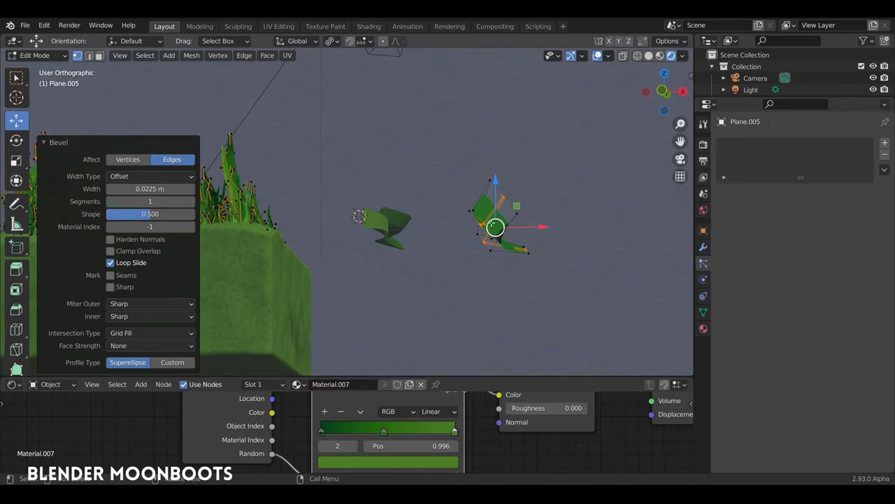
{"action": "left_click_drag", "start_coordinate": [494, 225], "coordinate": [485, 238]}
{"action": "scroll", "coordinate": [482, 184], "scroll_direction": "up", "scroll_amount": 5}
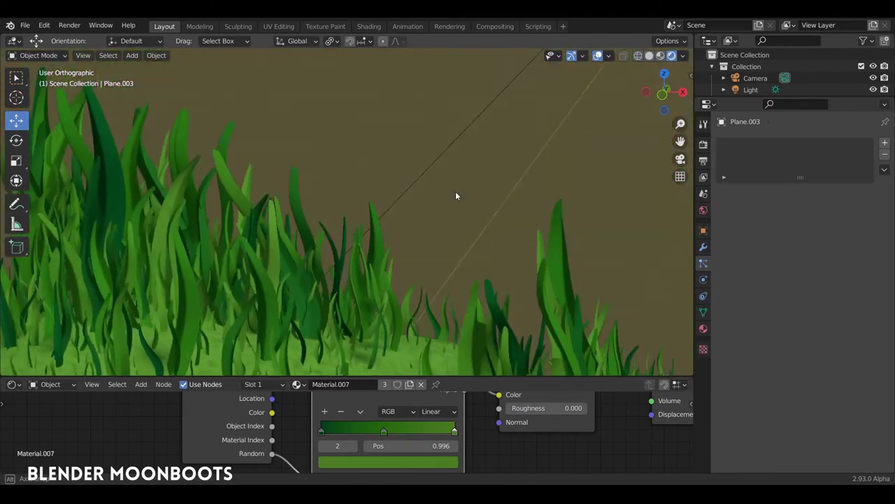
Step: Insert a Mix Shader node on the link between the Diffuse BSDF and the Material Output
{"action": "middle_click_drag", "start_coordinate": [455, 195], "coordinate": [379, 314]}
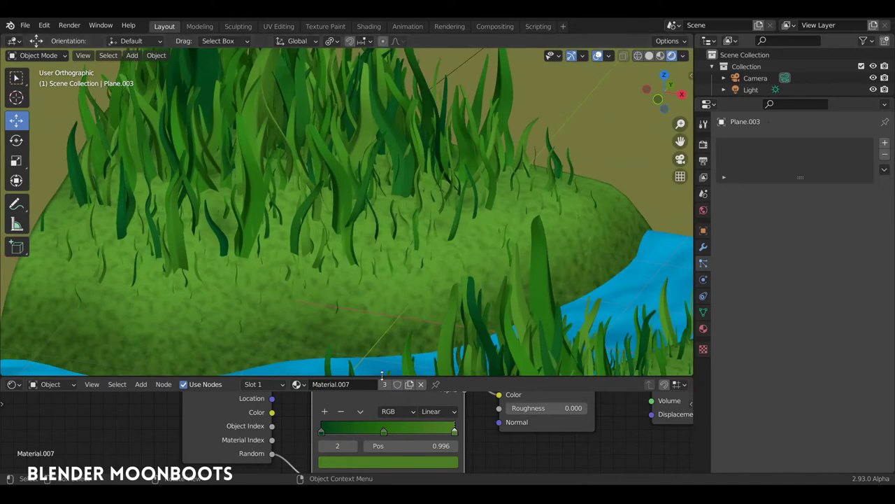
{"action": "left_click_drag", "start_coordinate": [381, 378], "coordinate": [437, 231]}
{"action": "middle_click_drag", "start_coordinate": [434, 315], "coordinate": [179, 311]}
{"action": "left_click_drag", "start_coordinate": [296, 276], "coordinate": [268, 283]}
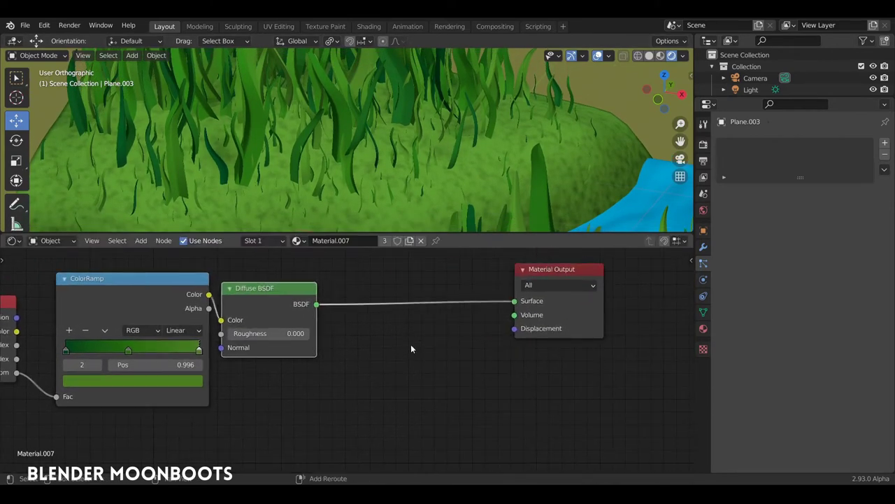
{"action": "key", "text": "shift+a"}
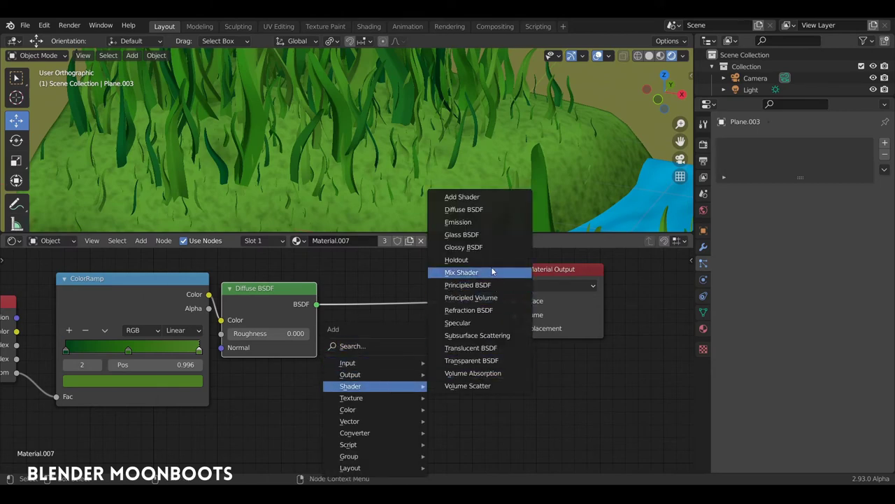
{"action": "left_click", "coordinate": [491, 272]}
{"action": "left_click", "coordinate": [398, 279]}
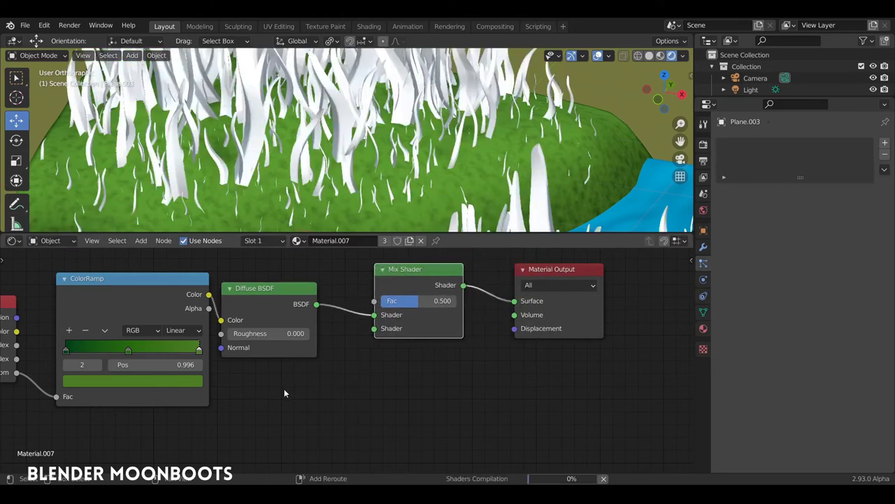
Step: Add a Glossy BSDF below the Diffuse and connect it to the Mix Shader's second Shader input
{"action": "key", "text": "shift+a"}
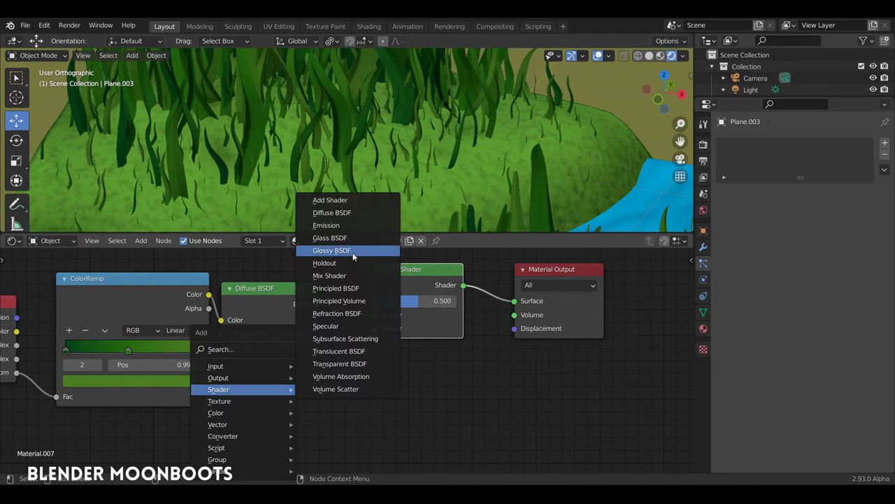
{"action": "left_click", "coordinate": [349, 253]}
{"action": "left_click", "coordinate": [307, 390]}
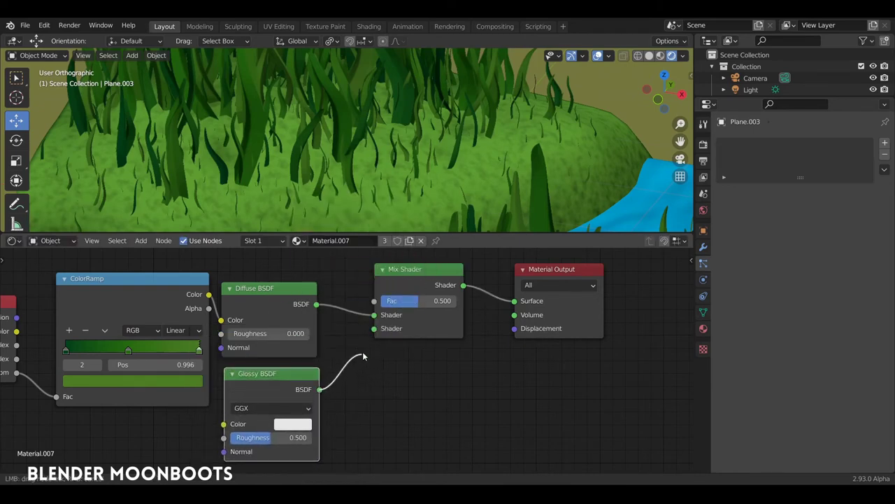
{"action": "left_click_drag", "start_coordinate": [383, 332], "coordinate": [382, 330]}
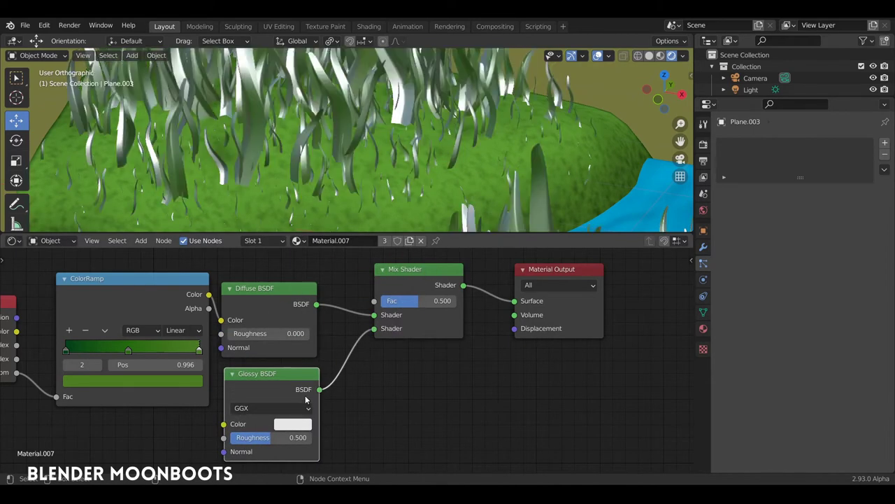
Step: Set the Glossy BSDF colour to light green and its Roughness to 0.200
{"action": "left_click", "coordinate": [285, 424]}
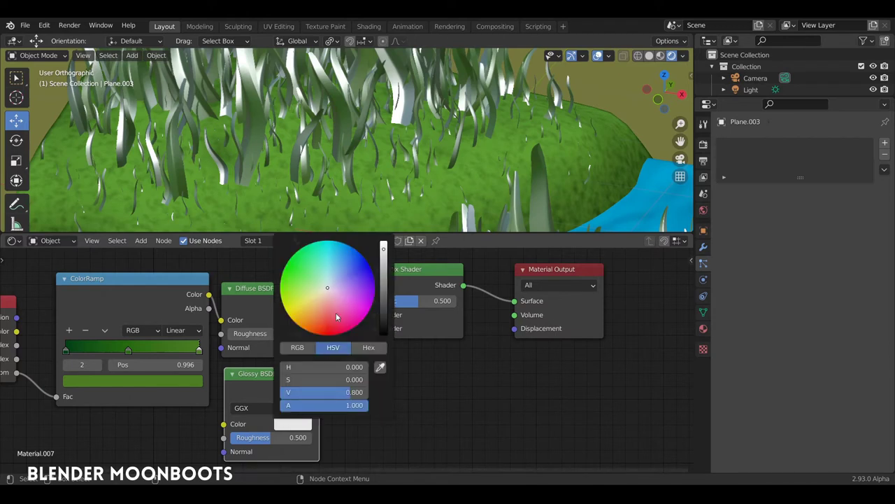
{"action": "left_click", "coordinate": [285, 424]}
{"action": "left_click", "coordinate": [311, 271]}
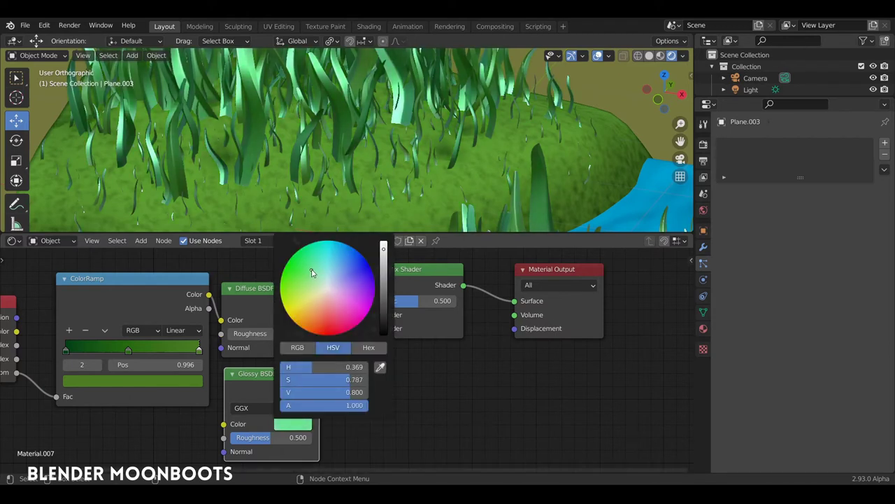
{"action": "middle_click_drag", "start_coordinate": [452, 403], "coordinate": [566, 404]}
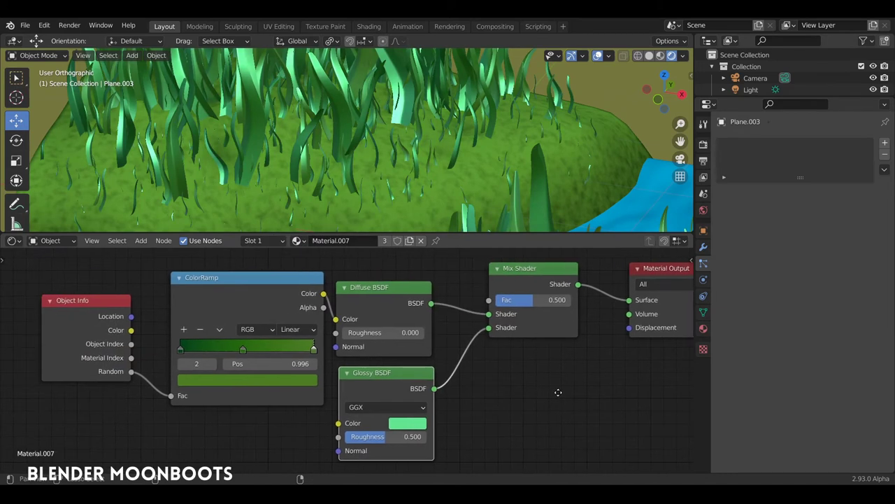
{"action": "left_click_drag", "start_coordinate": [388, 439], "coordinate": [354, 440]}
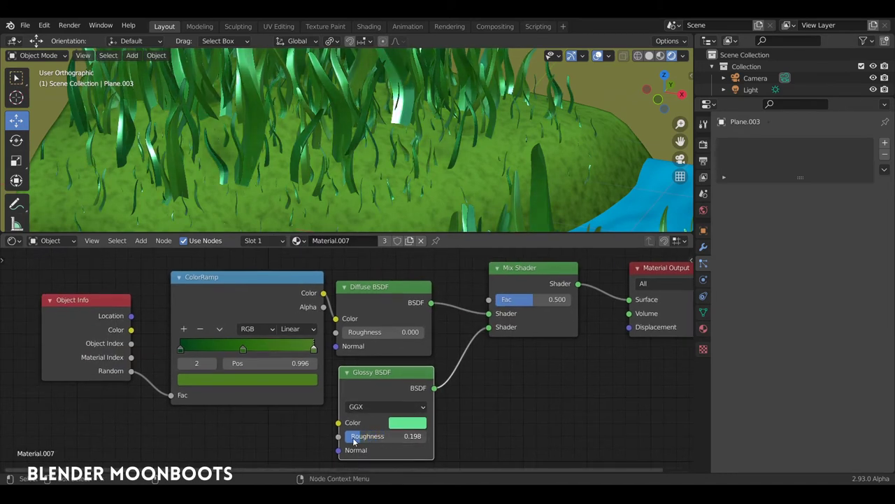
{"action": "middle_click_drag", "start_coordinate": [533, 190], "coordinate": [465, 183]}
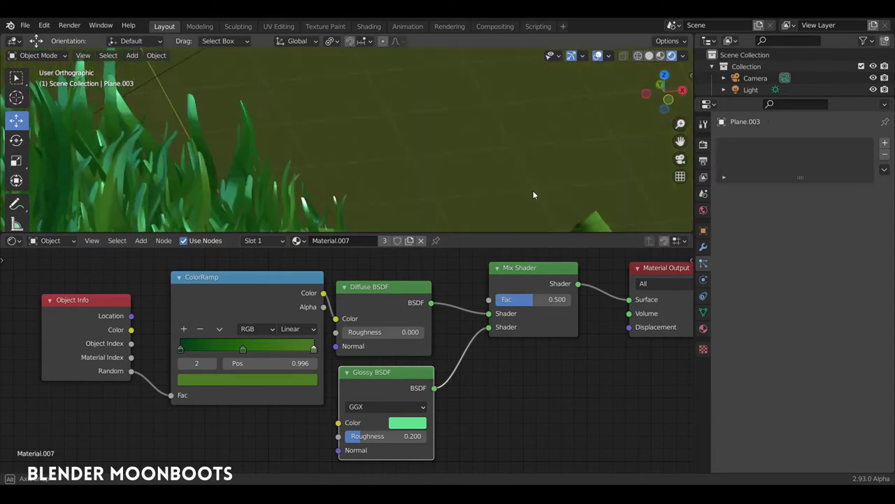
{"action": "middle_click_drag", "start_coordinate": [349, 266], "coordinate": [430, 380]}
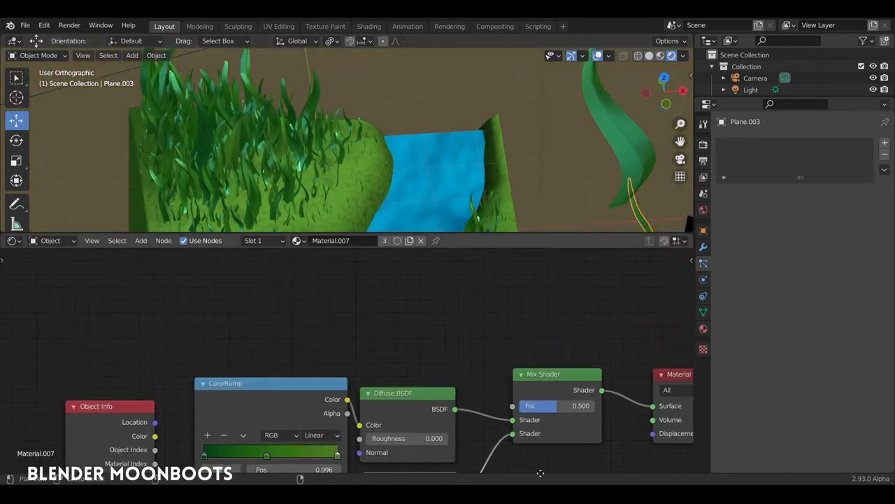
Step: Add a Layer Weight node with Blend 0.500 above the ColorRamp
{"action": "key", "text": "shift+a"}
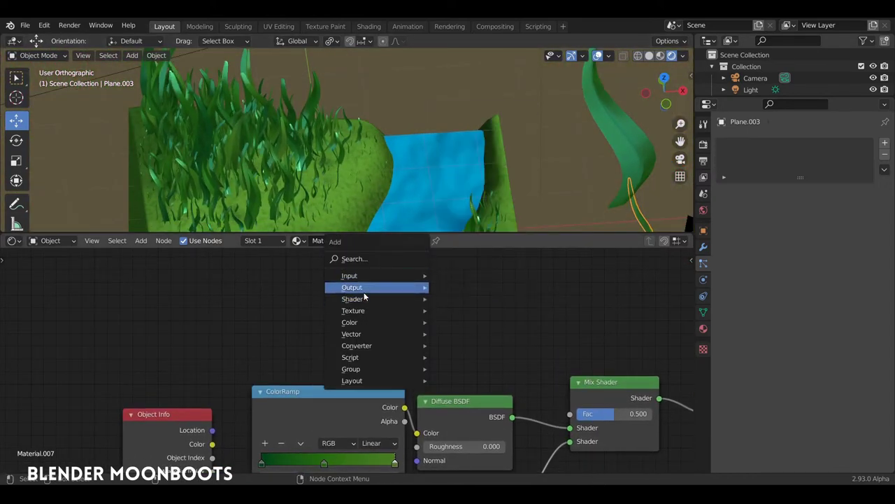
{"action": "mouse_move", "coordinate": [349, 276]}
{"action": "left_click", "coordinate": [483, 136]}
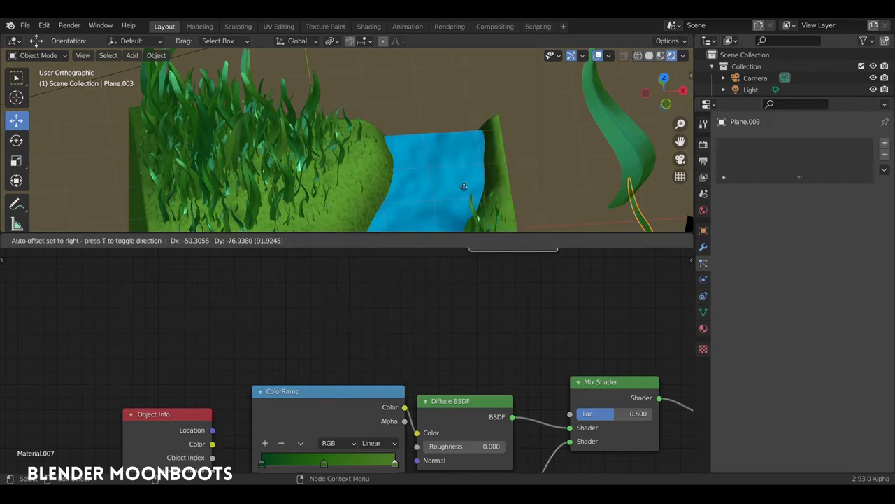
{"action": "left_click", "coordinate": [381, 285]}
{"action": "middle_click_drag", "start_coordinate": [470, 312], "coordinate": [436, 276]}
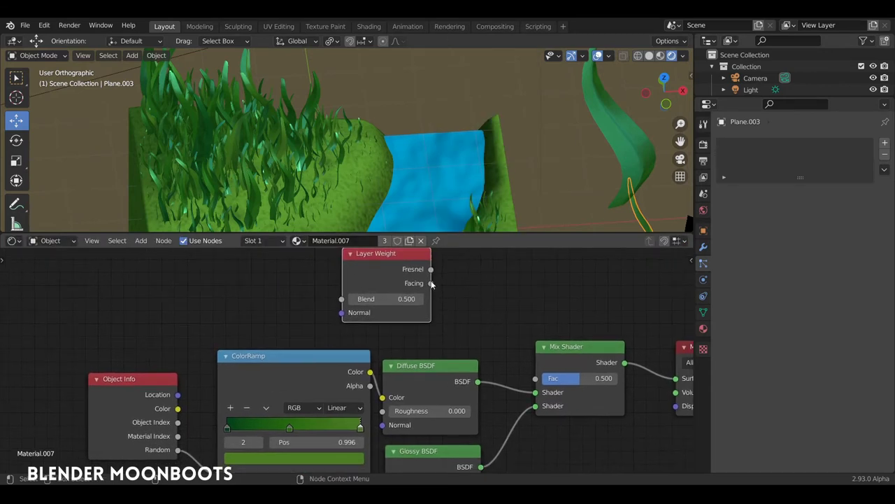
Step: Connect the Layer Weight Facing output to the Mix Shader Fac socket
{"action": "left_click_drag", "start_coordinate": [541, 379], "coordinate": [536, 379]}
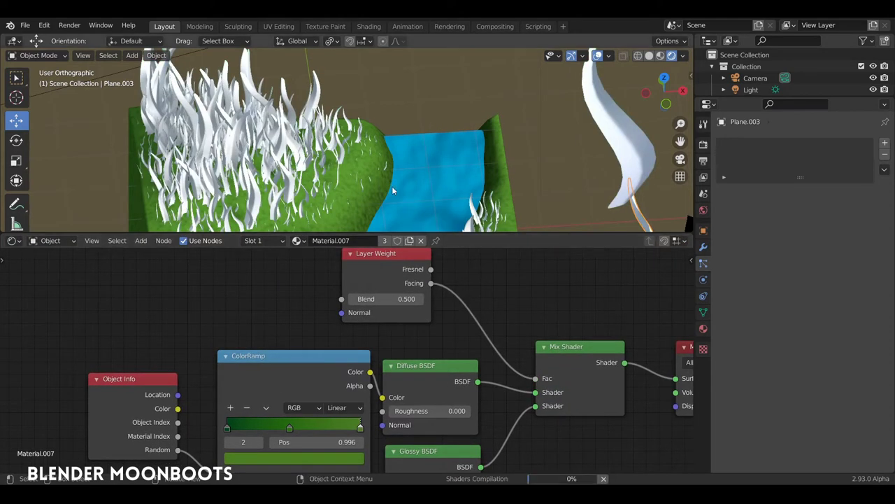
{"action": "mouse_move", "coordinate": [392, 186]}
{"action": "middle_mouse_down"}
{"action": "mouse_move", "coordinate": [348, 152]}
{"action": "mouse_move", "coordinate": [376, 123]}
{"action": "mouse_move", "coordinate": [353, 112]}
{"action": "middle_mouse_up"}
{"action": "scroll", "coordinate": [358, 109], "scroll_direction": "up", "scroll_amount": 2}
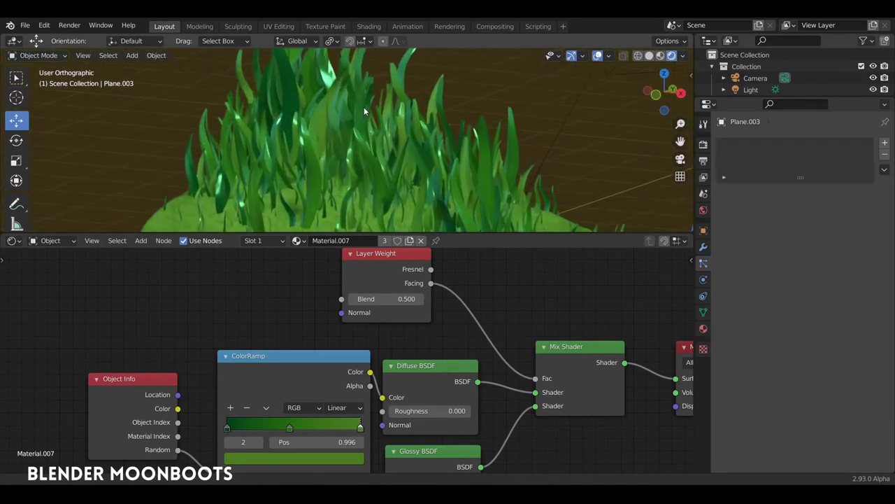
{"action": "scroll", "coordinate": [372, 103], "scroll_direction": "up", "scroll_amount": 2}
{"action": "scroll", "coordinate": [386, 111], "scroll_direction": "up", "scroll_amount": 2}
{"action": "scroll", "coordinate": [390, 118], "scroll_direction": "up", "scroll_amount": 2}
{"action": "scroll", "coordinate": [390, 122], "scroll_direction": "down", "scroll_amount": 2}
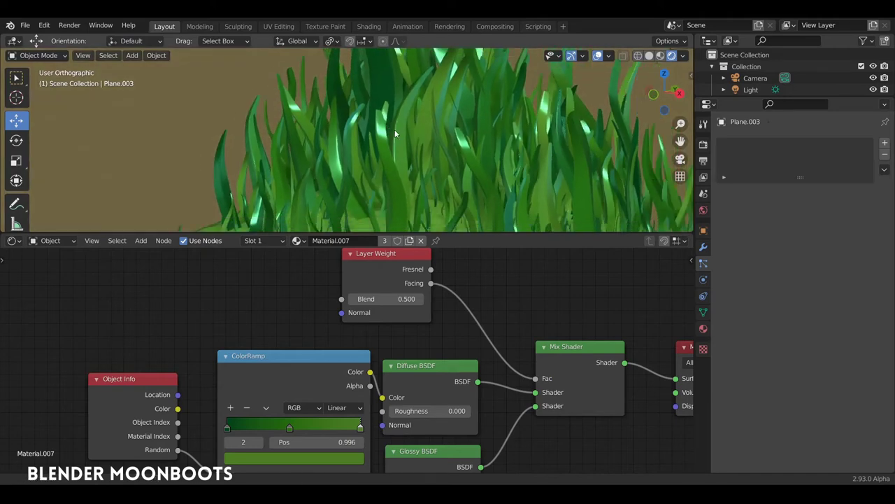
{"action": "scroll", "coordinate": [395, 136], "scroll_direction": "down", "scroll_amount": 2}
{"action": "scroll", "coordinate": [400, 154], "scroll_direction": "up", "scroll_amount": 2}
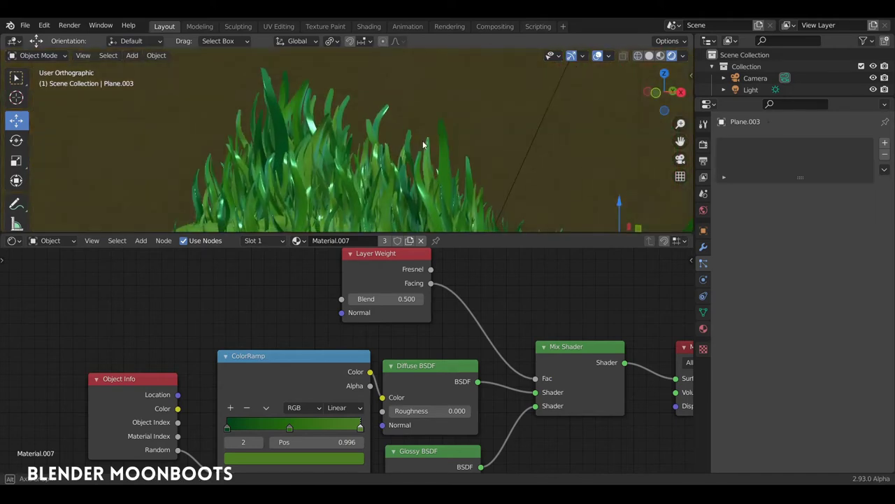
{"action": "scroll", "coordinate": [420, 174], "scroll_direction": "down", "scroll_amount": 3}
{"action": "middle_click_drag", "start_coordinate": [433, 185], "coordinate": [505, 207]}
{"action": "middle_click_drag", "start_coordinate": [405, 421], "coordinate": [414, 399]}
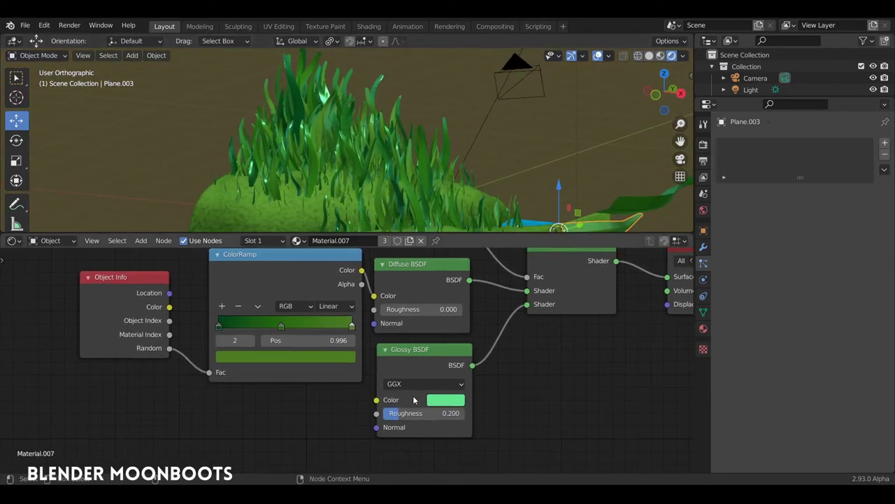
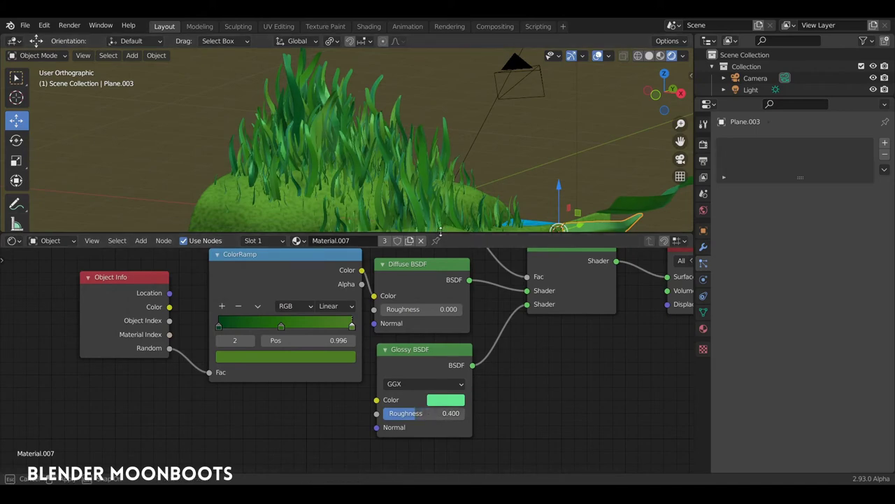
Step: Save the file and delete the loose floating leaf blade planes
{"action": "left_click_drag", "start_coordinate": [438, 235], "coordinate": [414, 404]}
{"action": "mouse_move", "coordinate": [434, 274]}
{"action": "middle_mouse_down"}
{"action": "mouse_move", "coordinate": [486, 295]}
{"action": "mouse_move", "coordinate": [519, 236]}
{"action": "mouse_move", "coordinate": [504, 252]}
{"action": "mouse_move", "coordinate": [510, 269]}
{"action": "mouse_move", "coordinate": [526, 272]}
{"action": "mouse_move", "coordinate": [477, 255]}
{"action": "mouse_move", "coordinate": [490, 238]}
{"action": "middle_mouse_up"}
{"action": "key", "text": "ctrl+s"}
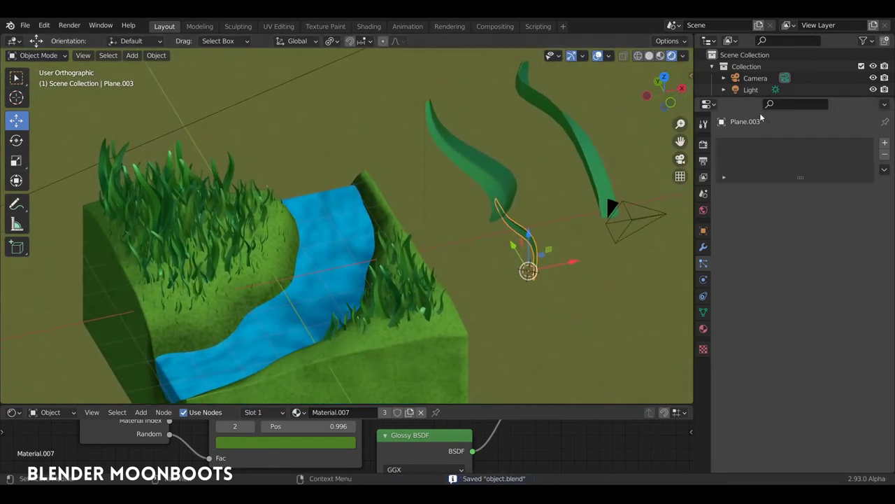
{"action": "left_click_drag", "start_coordinate": [774, 98], "coordinate": [770, 178]}
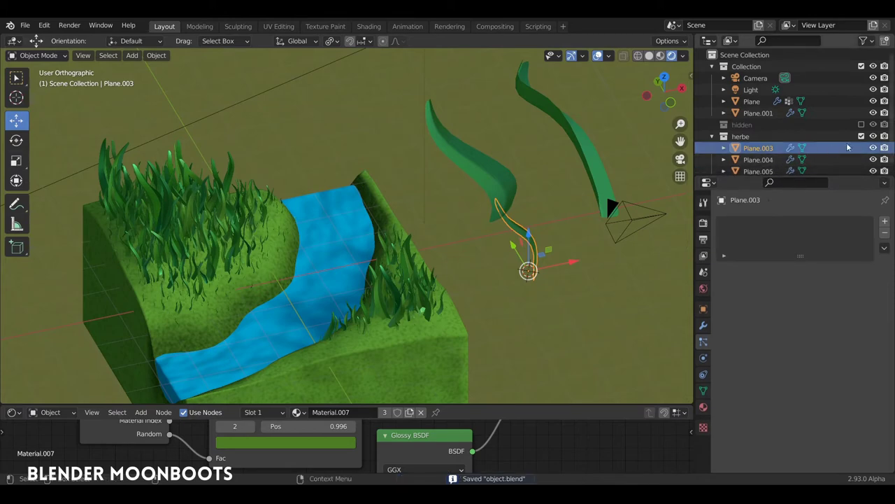
{"action": "key", "text": "Delete"}
Step: Raise the grass plane's hair particle Number from 1000 to 1610
{"action": "mouse_move", "coordinate": [619, 176]}
{"action": "middle_mouse_down"}
{"action": "mouse_move", "coordinate": [472, 189]}
{"action": "mouse_move", "coordinate": [450, 187]}
{"action": "mouse_move", "coordinate": [439, 172]}
{"action": "mouse_move", "coordinate": [521, 199]}
{"action": "mouse_move", "coordinate": [373, 196]}
{"action": "middle_mouse_up"}
{"action": "left_click", "coordinate": [373, 196]}
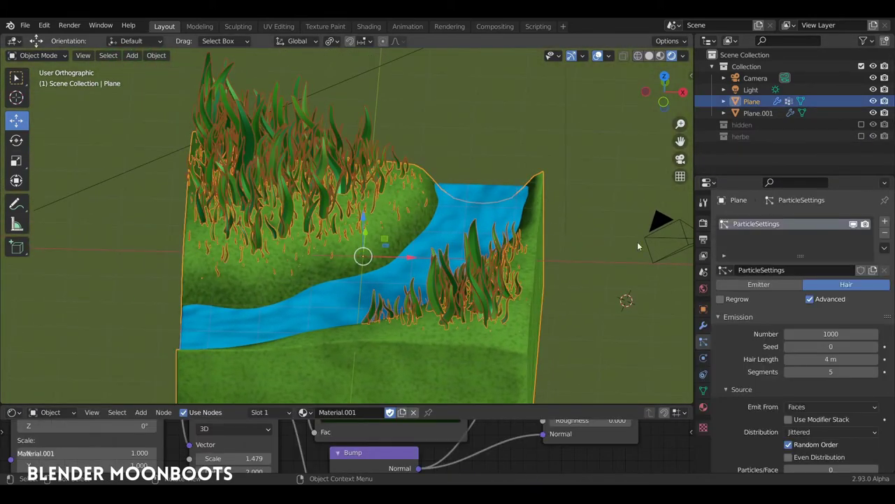
{"action": "left_click_drag", "start_coordinate": [796, 334], "coordinate": [855, 334]}
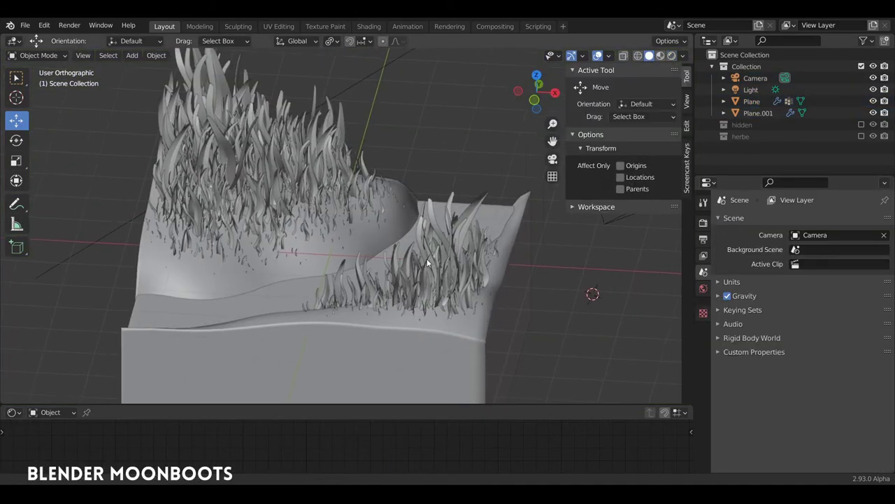
Step: Add an 8-sided cylinder in the empty space beside the grass block
{"action": "middle_click_drag", "start_coordinate": [504, 270], "coordinate": [301, 239], "text": "shift"}
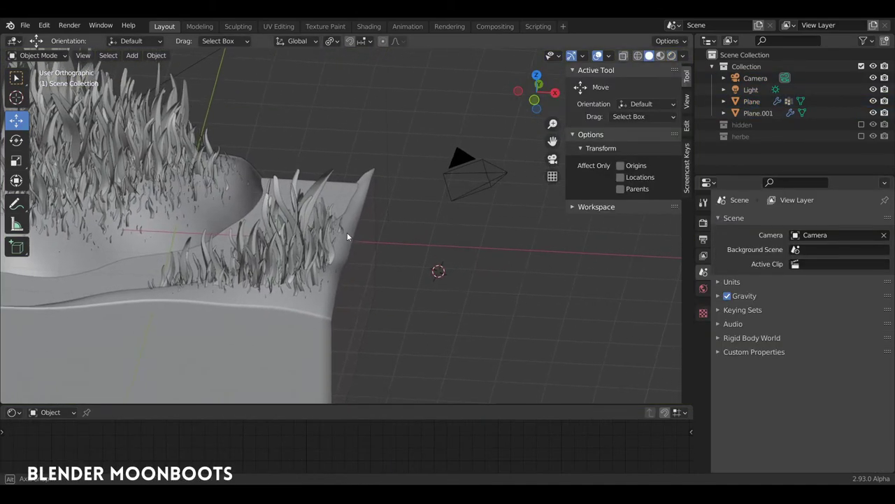
{"action": "key", "text": "shift+a"}
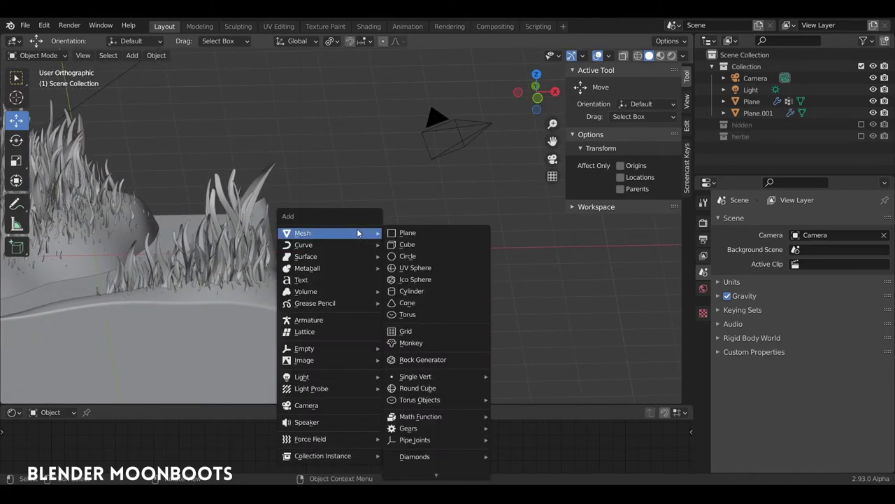
{"action": "left_click", "coordinate": [420, 291]}
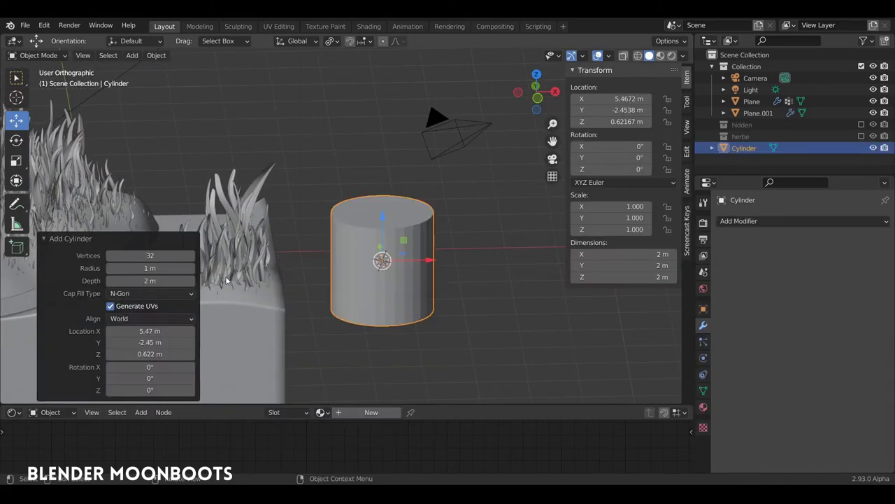
{"action": "type", "text": "8"}
{"action": "key", "text": "Return"}
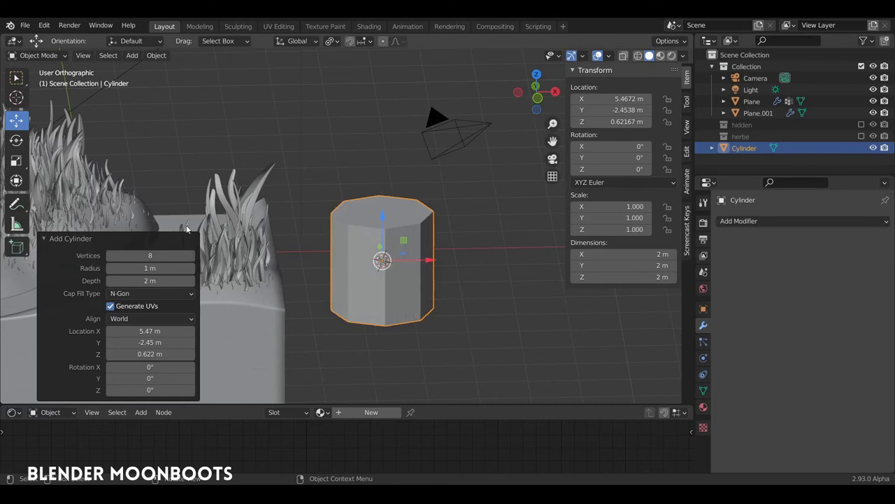
{"action": "middle_click_drag", "start_coordinate": [417, 240], "coordinate": [406, 226]}
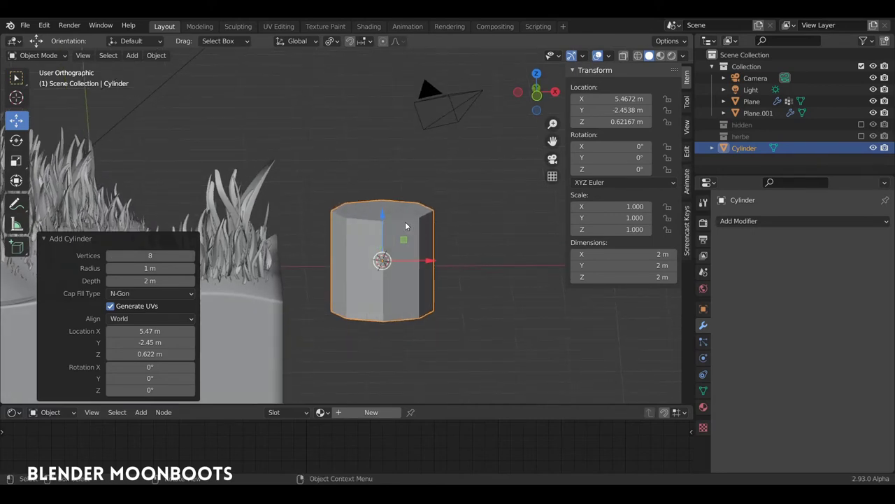
Step: In Edit Mode, narrow and tilt the cylinder's top face, then extrude a trunk section
{"action": "key", "text": "Tab"}
{"action": "left_click", "coordinate": [403, 208]}
{"action": "key", "text": "s"}
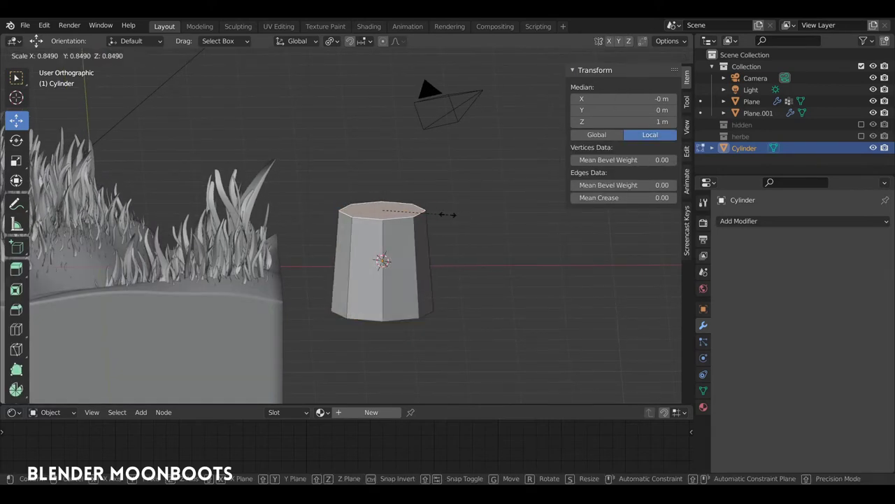
{"action": "left_click", "coordinate": [426, 215]}
{"action": "key", "text": "KP_1"}
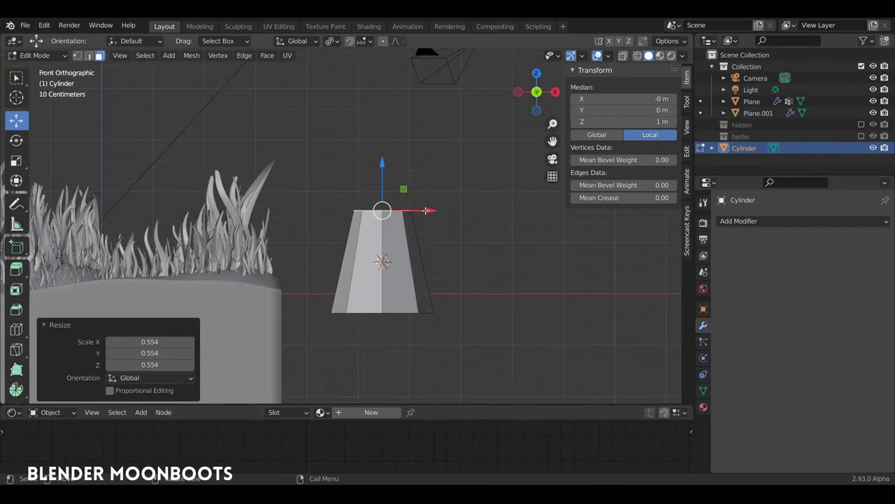
{"action": "key", "text": "r"}
{"action": "left_click", "coordinate": [419, 184]}
{"action": "key", "text": "e"}
{"action": "left_click", "coordinate": [428, 150]}
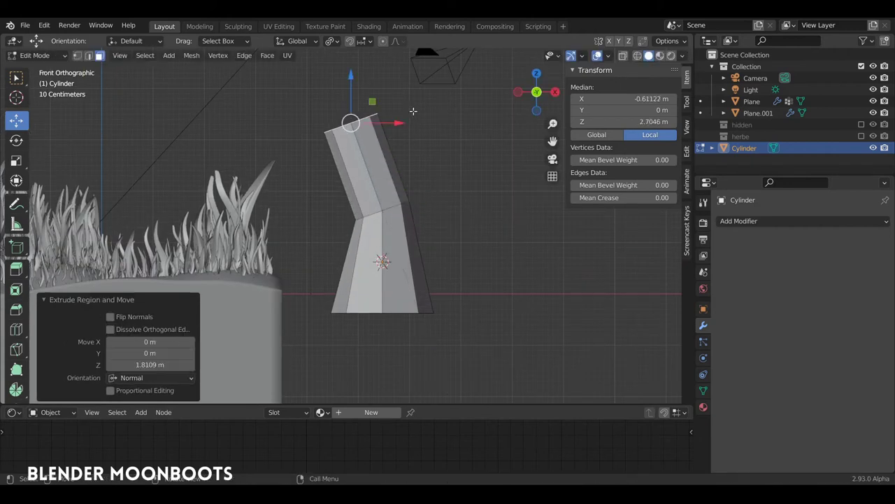
{"action": "middle_click_drag", "start_coordinate": [429, 150], "coordinate": [436, 235], "text": "shift"}
Step: Shrink the top to 0.544, extrude, bend it 34°, and extrude a narrower section
{"action": "key", "text": "s"}
{"action": "left_click", "coordinate": [399, 205]}
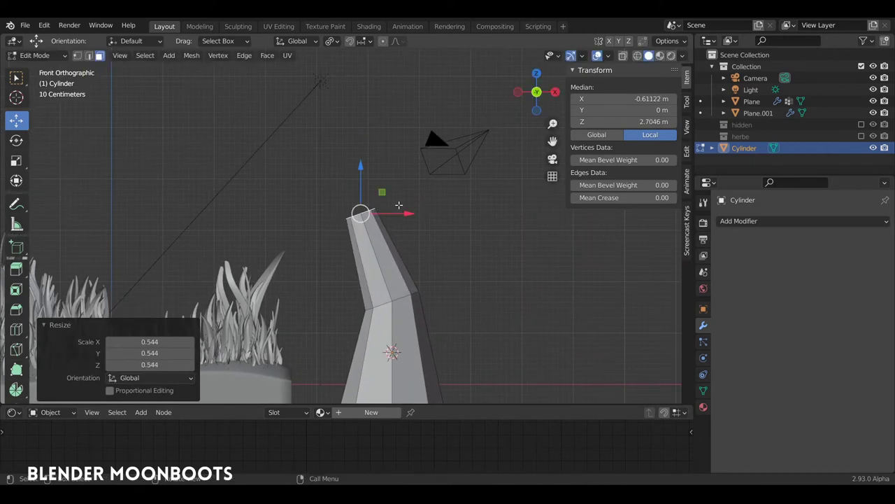
{"action": "key", "text": "e"}
{"action": "left_click", "coordinate": [390, 124]}
{"action": "key", "text": "r"}
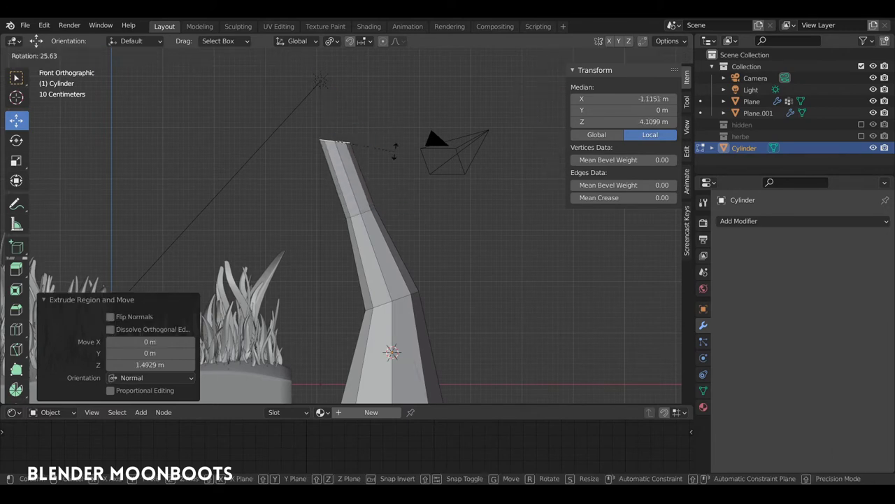
{"action": "left_click", "coordinate": [389, 159]}
{"action": "middle_click_drag", "start_coordinate": [388, 161], "coordinate": [413, 256], "text": "shift"}
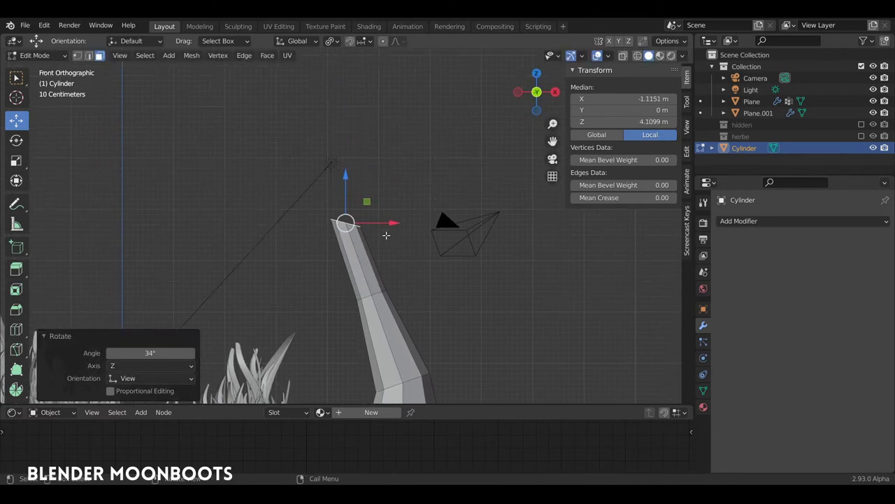
{"action": "key", "text": "e"}
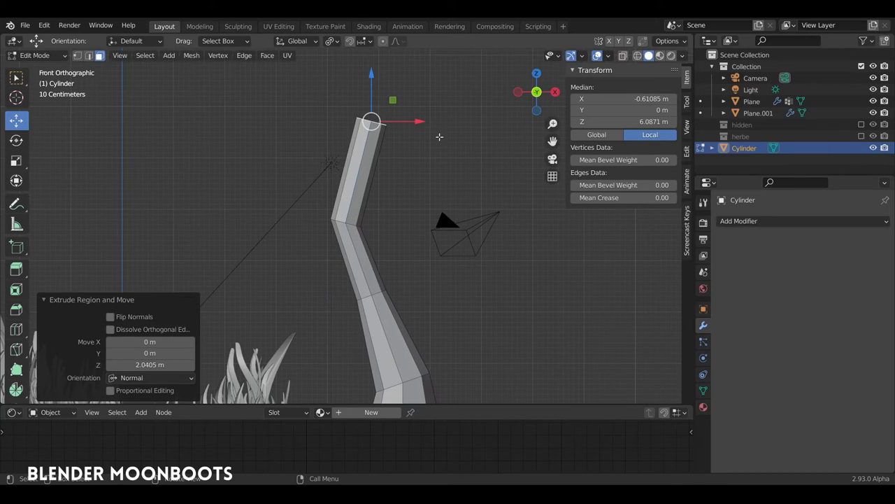
{"action": "key", "text": "s"}
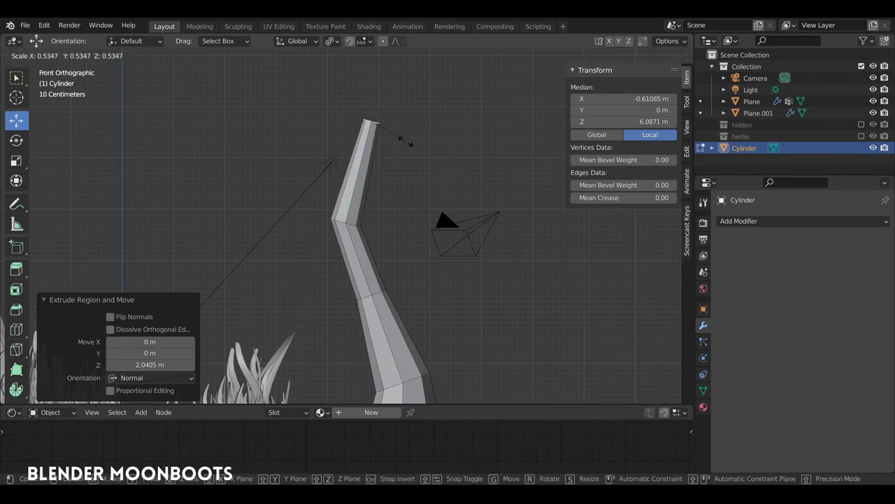
{"action": "left_click", "coordinate": [409, 146]}
Step: Add a bevelled edge loop on the upper trunk and select edges on that band
{"action": "key", "text": "ctrl+r"}
{"action": "left_click", "coordinate": [359, 175]}
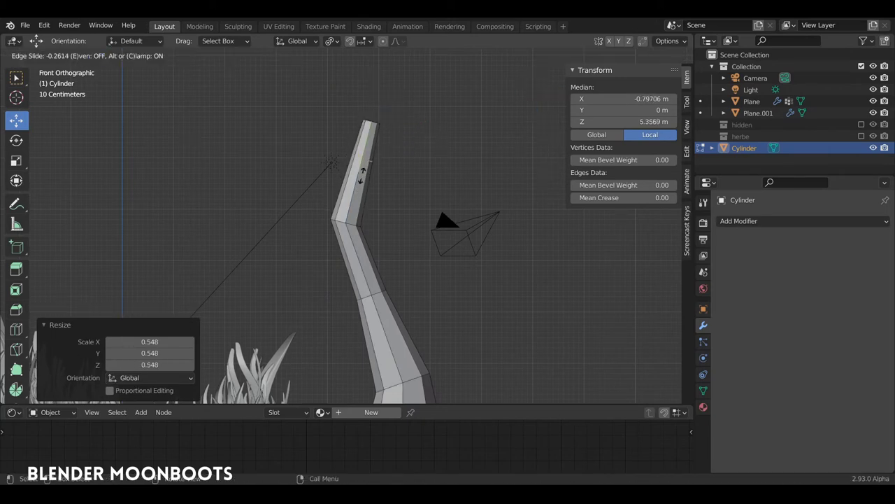
{"action": "right_click", "coordinate": [358, 175]}
{"action": "key", "text": "ctrl+b"}
{"action": "left_click", "coordinate": [410, 176]}
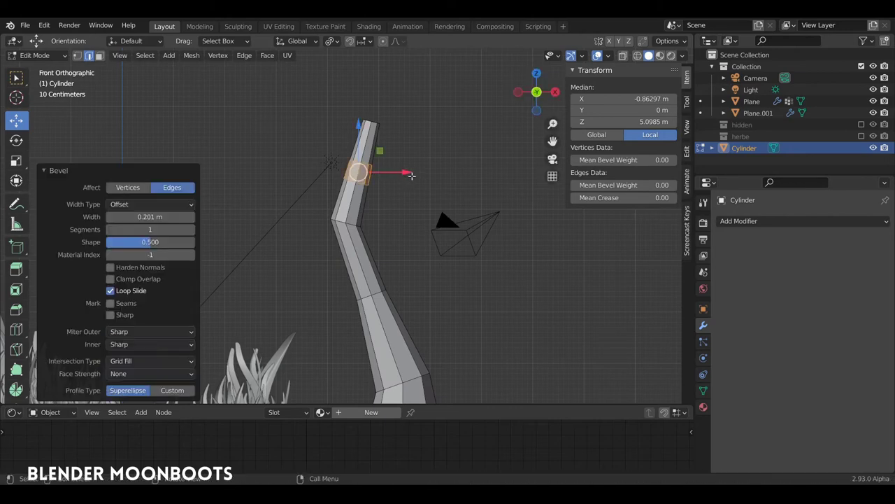
{"action": "left_click", "coordinate": [366, 174]}
{"action": "left_click", "coordinate": [361, 173], "text": "shift"}
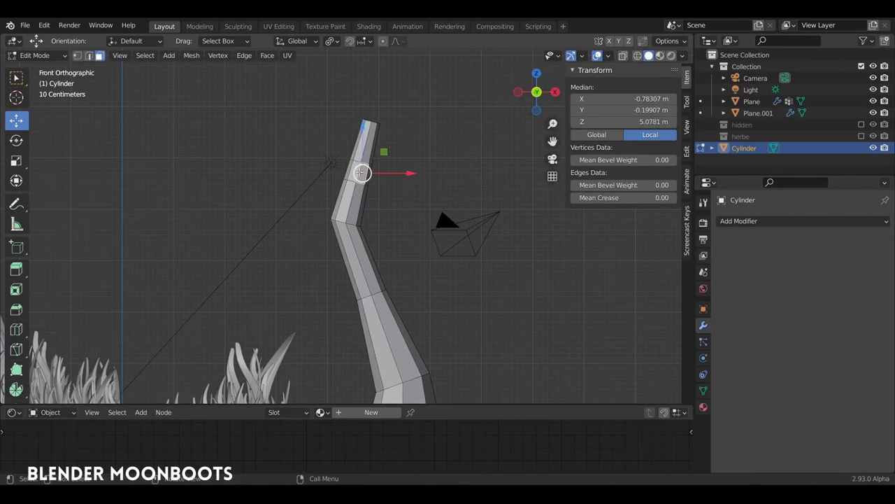
{"action": "mouse_move", "coordinate": [332, 162]}
{"action": "middle_mouse_down"}
{"action": "mouse_move", "coordinate": [325, 144]}
{"action": "mouse_move", "coordinate": [390, 170]}
{"action": "middle_mouse_up"}
Step: Extrude a side face into a branch, shrink its tip to 0.505 and make it circular
{"action": "key", "text": "e"}
{"action": "left_click", "coordinate": [294, 140]}
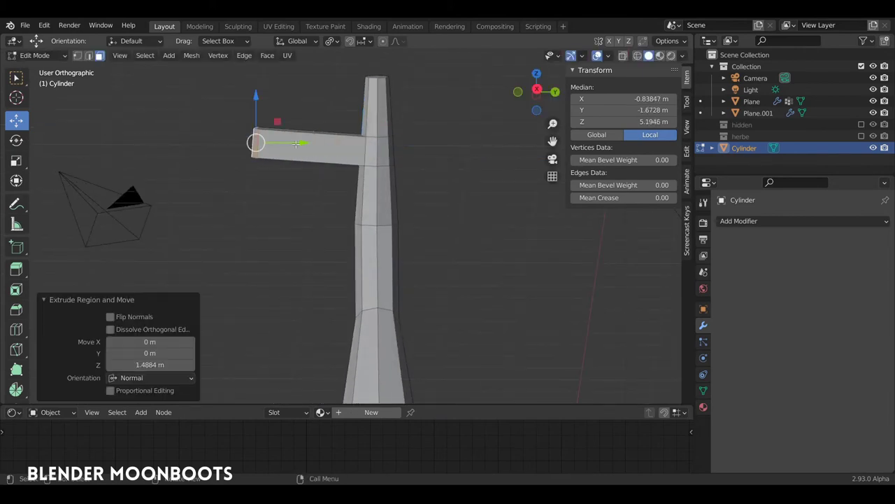
{"action": "key", "text": "s"}
{"action": "left_click", "coordinate": [290, 137]}
{"action": "middle_click_drag", "start_coordinate": [291, 137], "coordinate": [394, 188]}
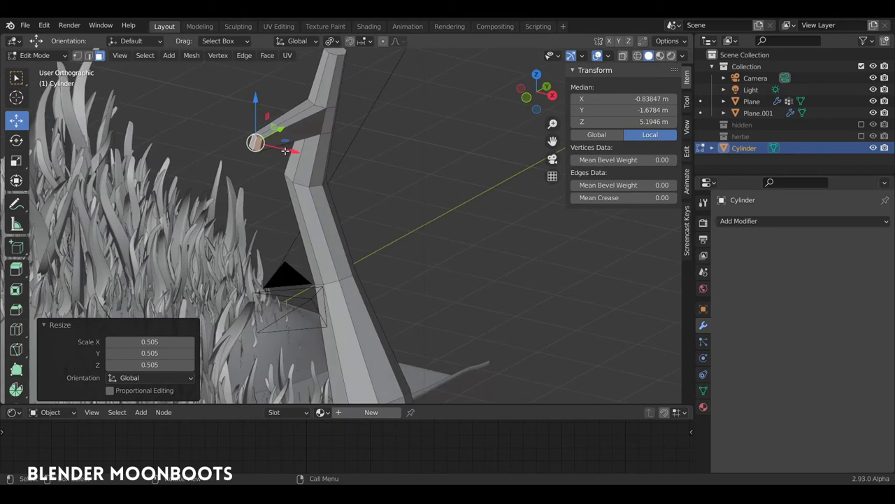
{"action": "right_click", "coordinate": [281, 153]}
{"action": "mouse_move", "coordinate": [231, 116]}
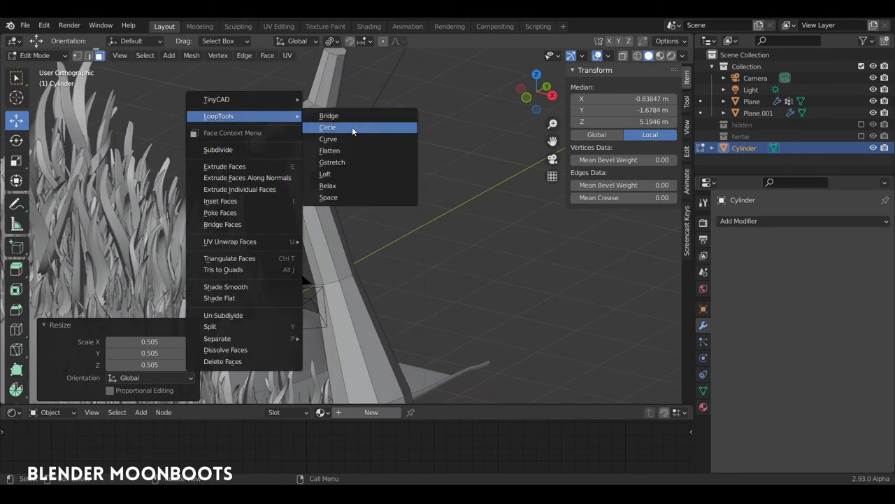
{"action": "left_click", "coordinate": [354, 128]}
{"action": "middle_click_drag", "start_coordinate": [354, 128], "coordinate": [293, 128]}
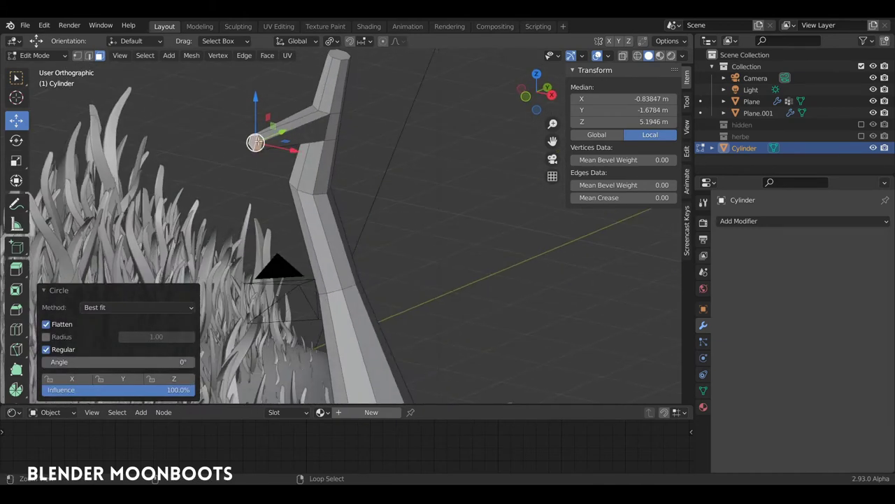
Step: Tilt the branch 23.3°, extend it outward, tilt slightly more, and shrink its tip to 0.619
{"action": "key", "text": "KP_3"}
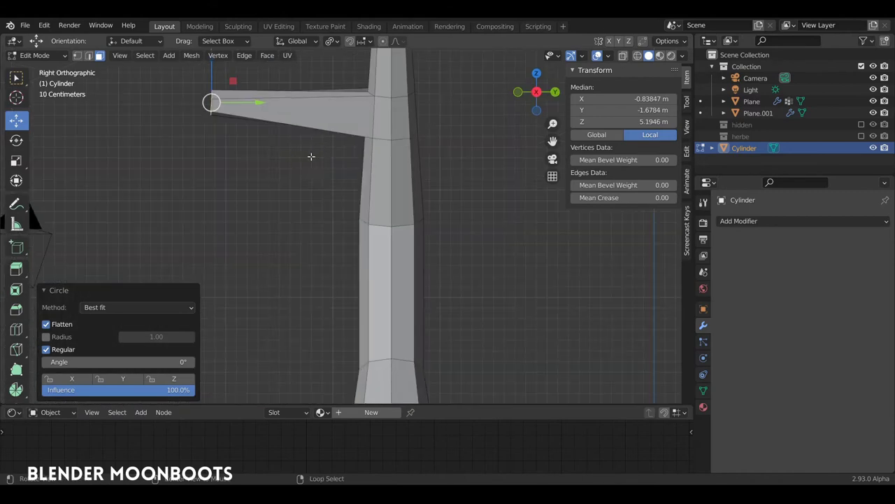
{"action": "scroll", "coordinate": [311, 156], "scroll_direction": "down", "scroll_amount": 4}
{"action": "middle_click_drag", "start_coordinate": [312, 156], "coordinate": [340, 194], "text": "shift"}
{"action": "key", "text": "r"}
{"action": "left_click", "coordinate": [359, 211]}
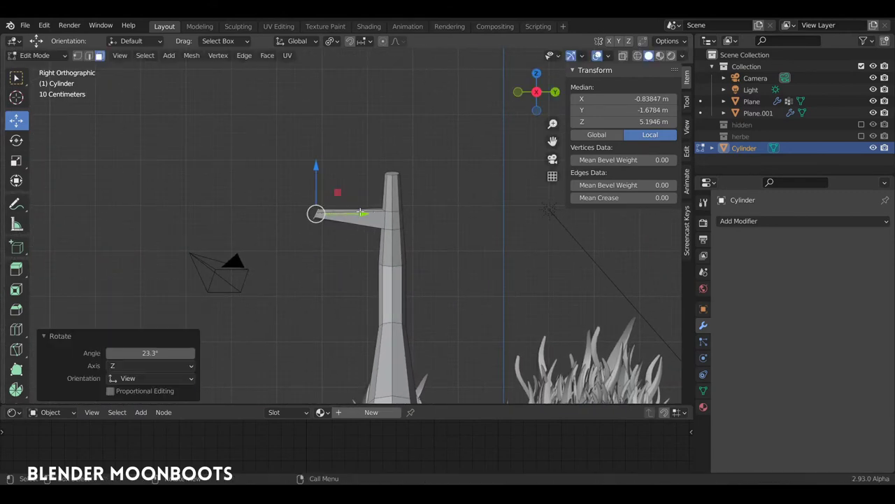
{"action": "key", "text": "e"}
{"action": "left_click", "coordinate": [277, 152]}
{"action": "key", "text": "r"}
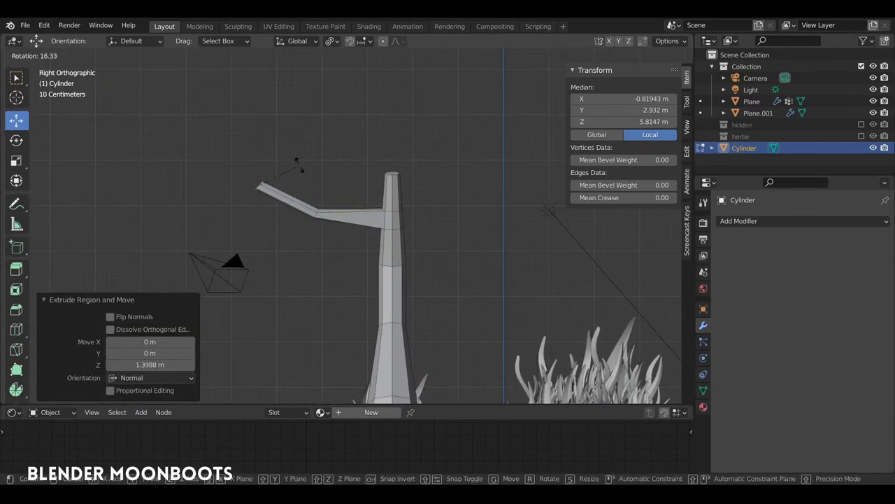
{"action": "left_click", "coordinate": [298, 168]}
{"action": "key", "text": "s"}
{"action": "left_click", "coordinate": [290, 172]}
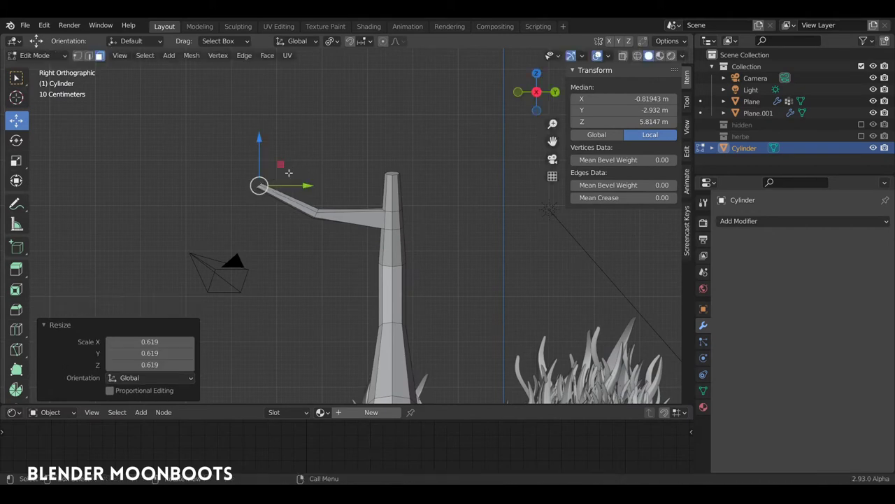
Step: Extrude the trunk top upward and narrow its tip to 0.499
{"action": "left_click", "coordinate": [392, 178]}
{"action": "mouse_move", "coordinate": [392, 178]}
{"action": "middle_mouse_down"}
{"action": "mouse_move", "coordinate": [393, 170]}
{"action": "mouse_move", "coordinate": [427, 172]}
{"action": "middle_mouse_up"}
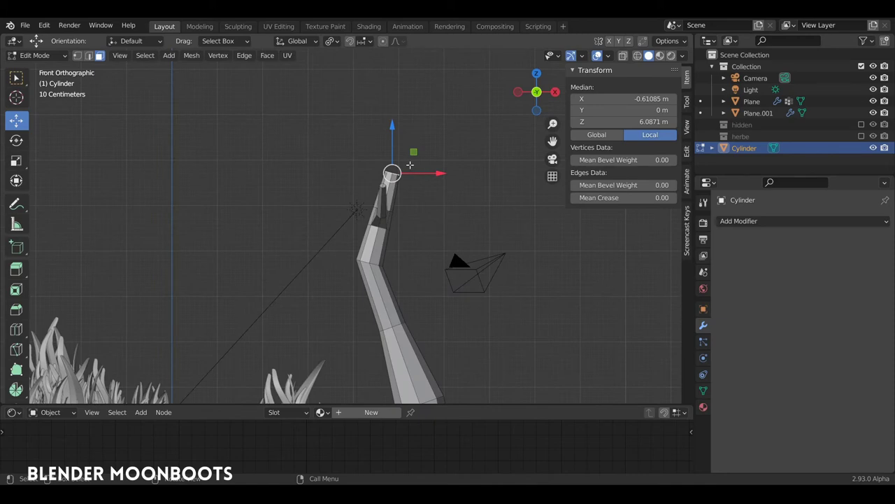
{"action": "key", "text": "e"}
{"action": "right_click", "coordinate": [417, 162]}
{"action": "key", "text": "e"}
{"action": "left_click", "coordinate": [374, 91]}
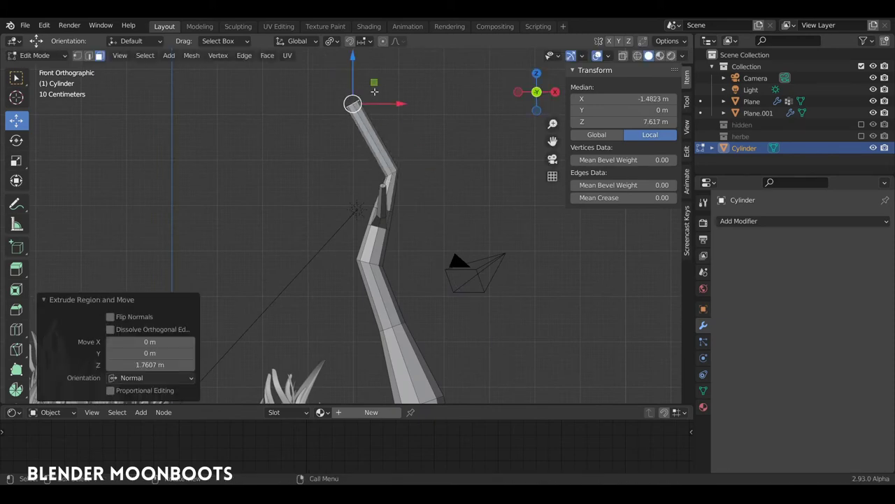
{"action": "key", "text": "s"}
{"action": "left_click", "coordinate": [364, 97]}
{"action": "middle_click_drag", "start_coordinate": [364, 97], "coordinate": [346, 229]}
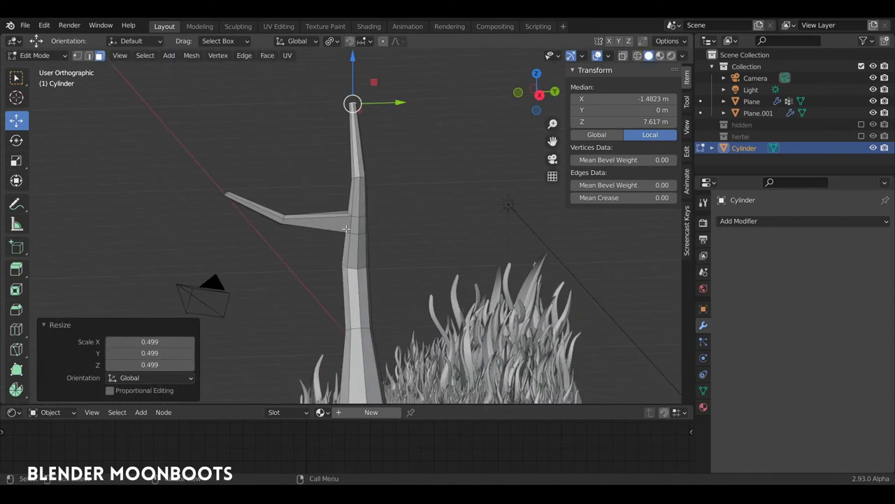
Step: Move two trunk edge loops along Y to bend the trunk, then return to Object Mode
{"action": "key", "text": "2"}
{"action": "left_click", "coordinate": [354, 263], "text": "alt"}
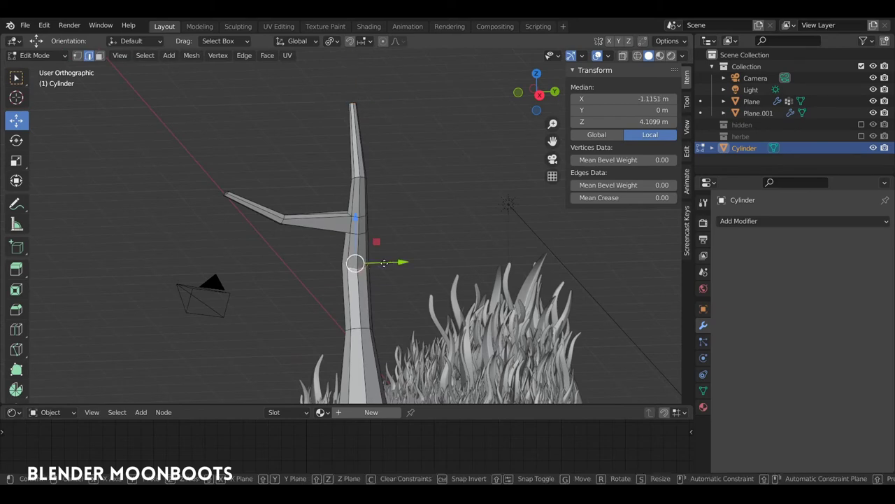
{"action": "key", "text": "g"}
{"action": "key", "text": "y"}
{"action": "left_click", "coordinate": [349, 264]}
{"action": "middle_click_drag", "start_coordinate": [349, 265], "coordinate": [347, 248]}
{"action": "left_click", "coordinate": [338, 271], "text": "alt"}
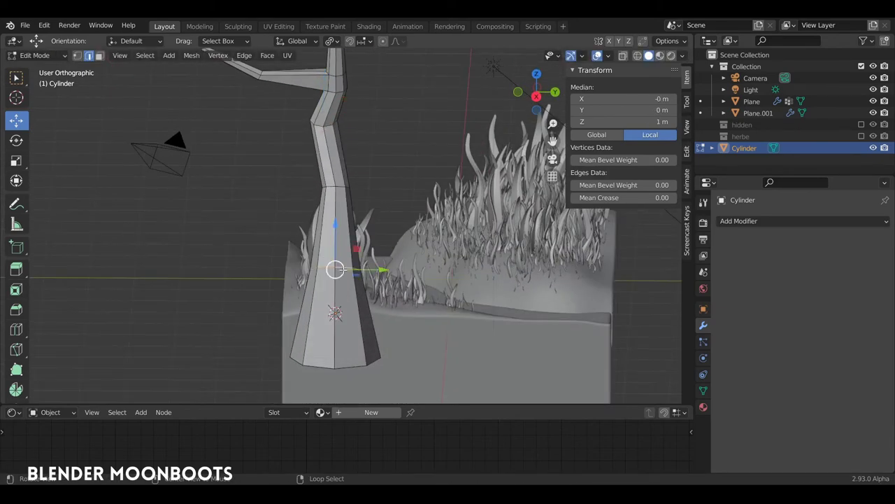
{"action": "key", "text": "g"}
{"action": "key", "text": "y"}
{"action": "left_click", "coordinate": [420, 252]}
{"action": "middle_click_drag", "start_coordinate": [419, 252], "coordinate": [526, 241]}
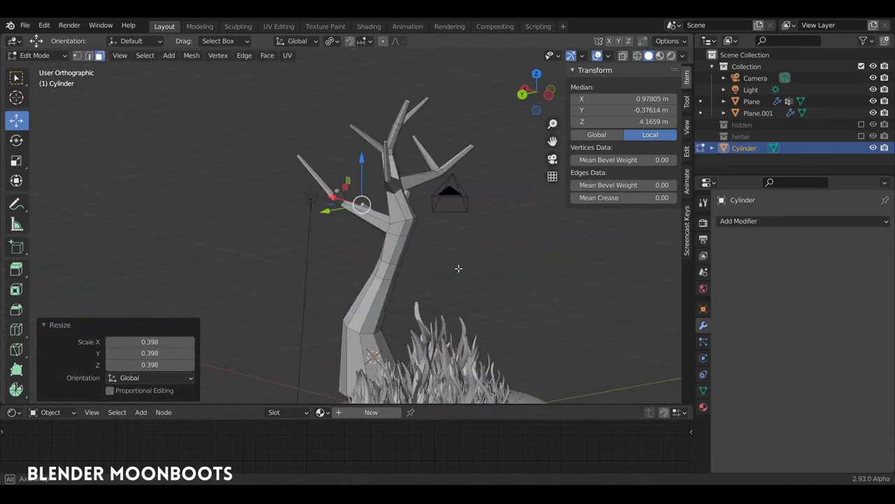
{"action": "key", "text": "Tab"}
Step: Scale the tree to 0.560 and move it along X toward the grass
{"action": "key", "text": "s"}
{"action": "left_click", "coordinate": [402, 279]}
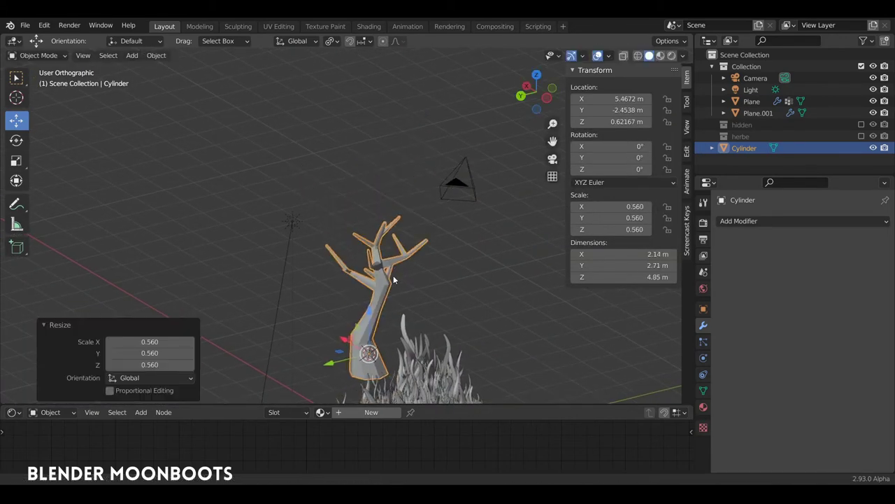
{"action": "middle_click_drag", "start_coordinate": [402, 278], "coordinate": [425, 178]}
{"action": "key", "text": "g"}
{"action": "key", "text": "x"}
{"action": "left_click", "coordinate": [534, 183]}
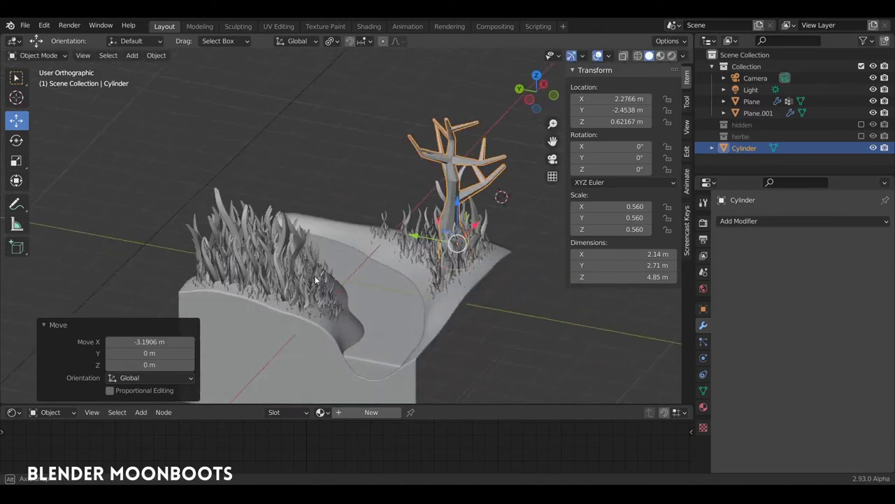
{"action": "mouse_move", "coordinate": [535, 184]}
{"action": "middle_mouse_down"}
{"action": "mouse_move", "coordinate": [462, 242]}
{"action": "mouse_move", "coordinate": [456, 222]}
{"action": "middle_mouse_up"}
{"action": "key", "text": "g"}
{"action": "key", "text": "x"}
{"action": "left_click", "coordinate": [485, 233]}
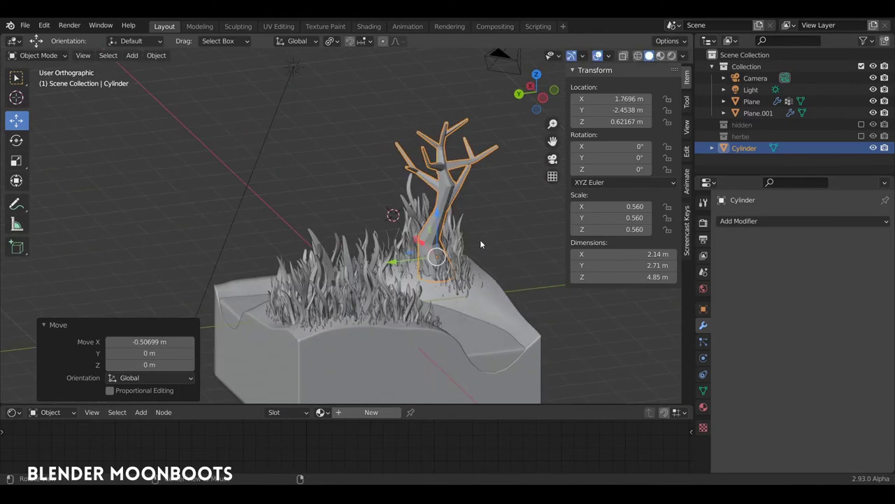
{"action": "key", "text": "g"}
{"action": "key", "text": "x"}
{"action": "left_click", "coordinate": [433, 242]}
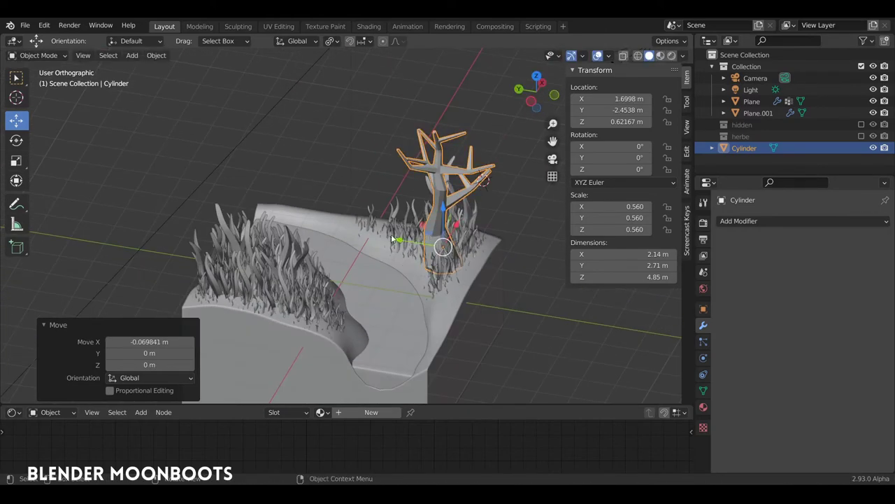
Step: Fine-tune the tree's position along Y and X among the grass
{"action": "key", "text": "g"}
{"action": "key", "text": "y"}
{"action": "left_click", "coordinate": [413, 234]}
{"action": "middle_click_drag", "start_coordinate": [413, 234], "coordinate": [423, 233]}
{"action": "key", "text": "g"}
{"action": "key", "text": "x"}
{"action": "left_click", "coordinate": [490, 231]}
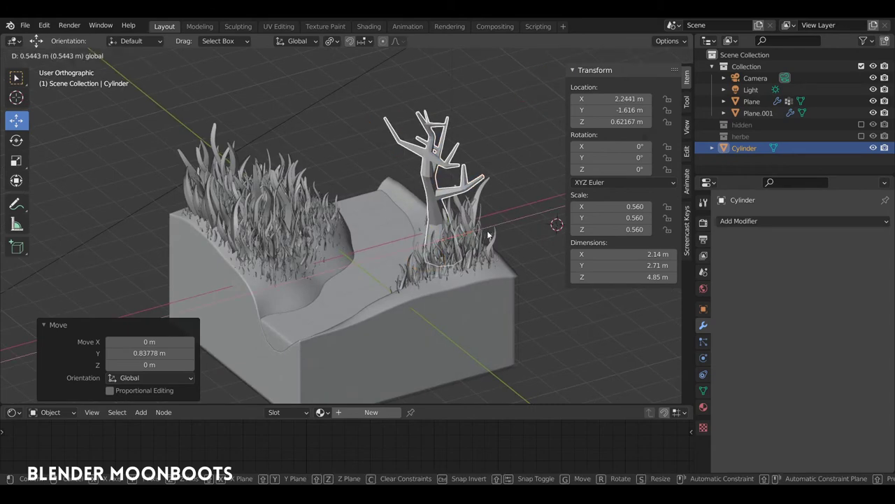
{"action": "mouse_move", "coordinate": [489, 231]}
{"action": "middle_mouse_down"}
{"action": "mouse_move", "coordinate": [425, 272]}
{"action": "mouse_move", "coordinate": [418, 210]}
{"action": "middle_mouse_up"}
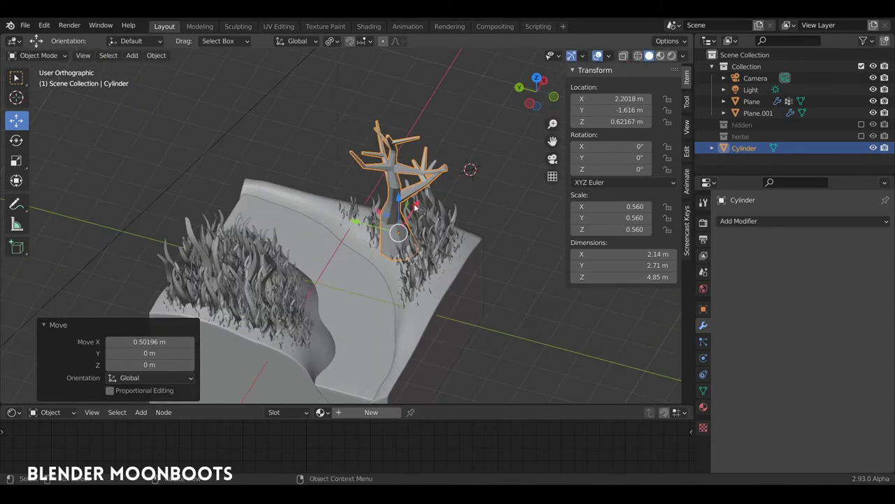
{"action": "key", "text": "g"}
{"action": "key", "text": "x"}
{"action": "left_click", "coordinate": [423, 218]}
Step: Rotate the tree -66.4° around Z and lower it into the ground
{"action": "key", "text": "r"}
{"action": "key", "text": "z"}
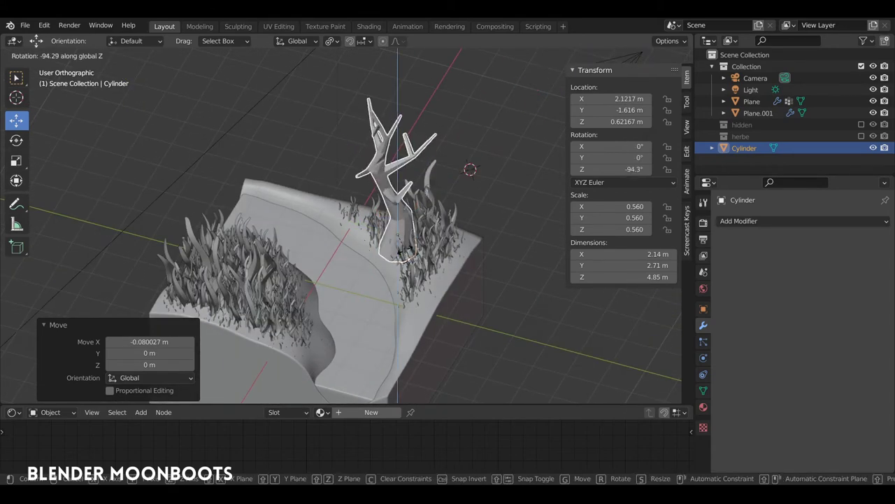
{"action": "left_click", "coordinate": [378, 195]}
{"action": "mouse_move", "coordinate": [377, 196]}
{"action": "middle_mouse_down"}
{"action": "mouse_move", "coordinate": [359, 184]}
{"action": "mouse_move", "coordinate": [350, 211]}
{"action": "mouse_move", "coordinate": [354, 201]}
{"action": "mouse_move", "coordinate": [424, 209]}
{"action": "mouse_move", "coordinate": [396, 208]}
{"action": "mouse_move", "coordinate": [471, 239]}
{"action": "middle_mouse_up"}
{"action": "key", "text": "g"}
{"action": "key", "text": "z"}
{"action": "left_click", "coordinate": [394, 222]}
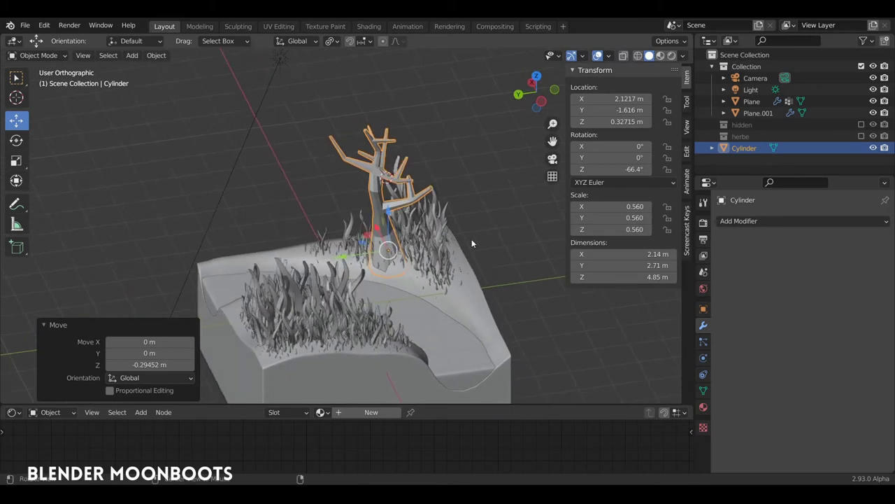
Step: Give the tree a level-1 Subdivision Surface modifier and smooth shading
{"action": "left_click", "coordinate": [743, 220]}
{"action": "key", "text": "ctrl+1"}
{"action": "scroll", "coordinate": [381, 204], "scroll_direction": "up", "scroll_amount": 1}
{"action": "scroll", "coordinate": [381, 205], "scroll_direction": "up", "scroll_amount": 2}
{"action": "right_click", "coordinate": [401, 165]}
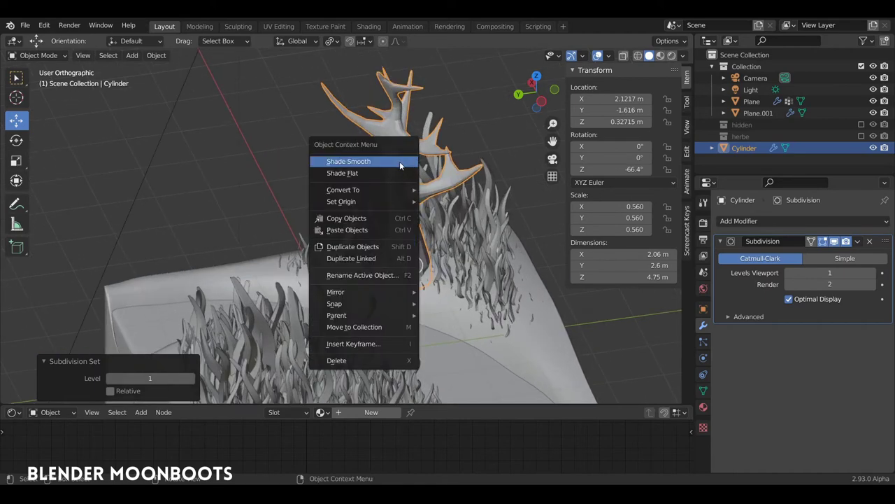
{"action": "left_click", "coordinate": [401, 165]}
{"action": "mouse_move", "coordinate": [401, 165]}
{"action": "middle_mouse_down"}
{"action": "mouse_move", "coordinate": [352, 133]}
{"action": "mouse_move", "coordinate": [324, 135]}
{"action": "mouse_move", "coordinate": [327, 107]}
{"action": "mouse_move", "coordinate": [429, 170]}
{"action": "middle_mouse_up"}
Step: Create a new material for the tree and switch the viewport to Rendered shading
{"action": "key", "text": "alt+a"}
{"action": "left_click", "coordinate": [308, 140]}
{"action": "scroll", "coordinate": [328, 106], "scroll_direction": "up", "scroll_amount": 2}
{"action": "scroll", "coordinate": [326, 112], "scroll_direction": "down", "scroll_amount": 1}
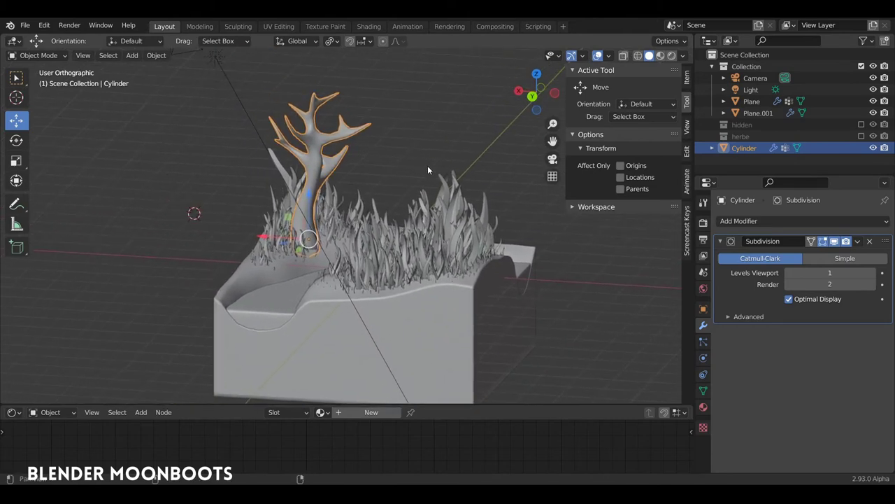
{"action": "left_click", "coordinate": [362, 411]}
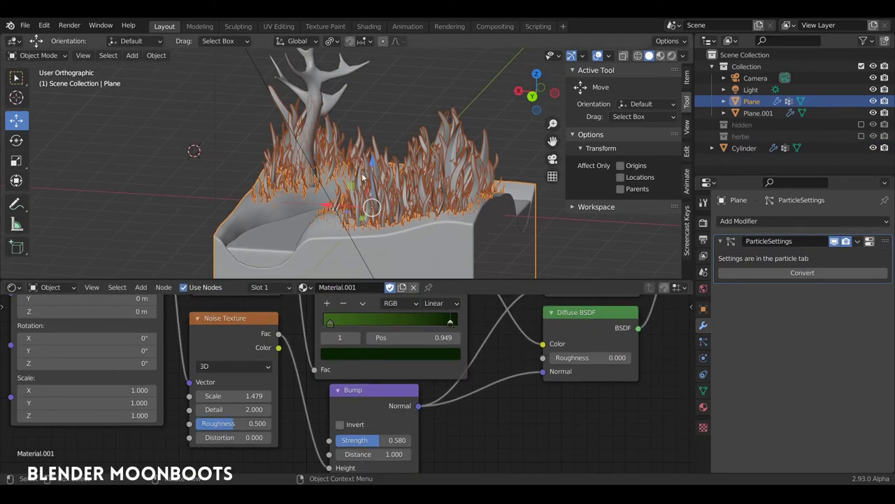
{"action": "key", "text": "z"}
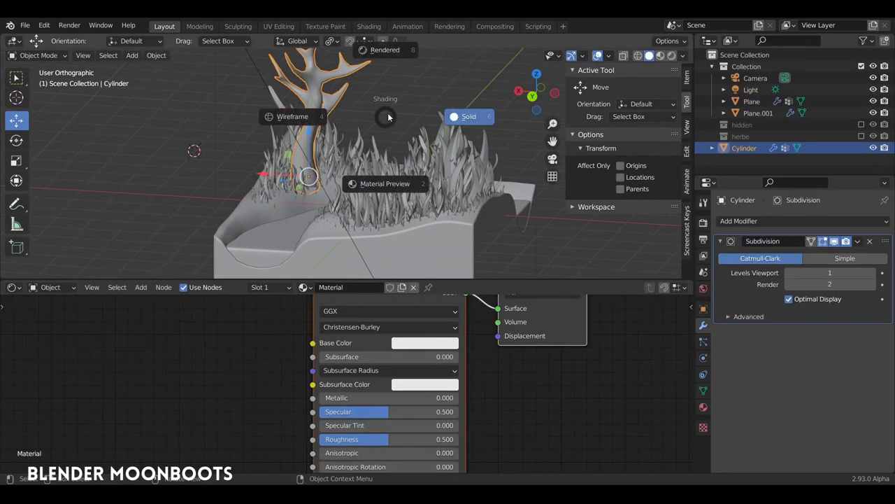
{"action": "left_click", "coordinate": [389, 51]}
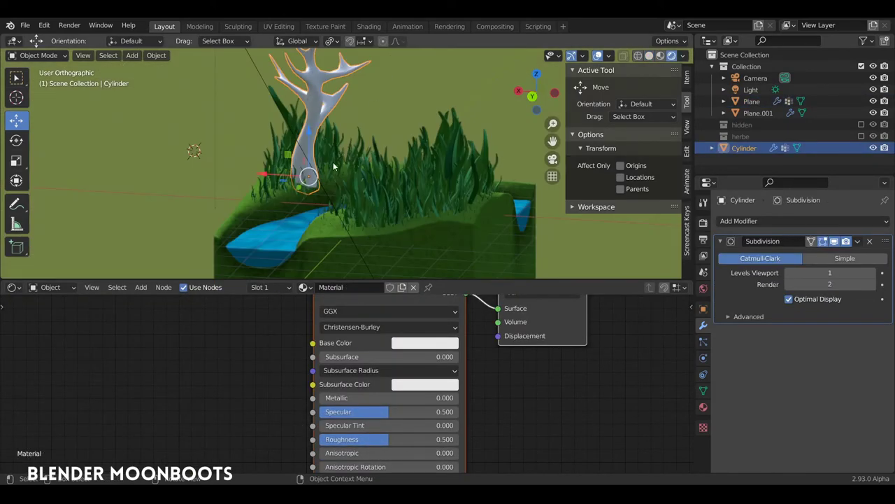
Step: Replace the tree's Principled BSDF with a Diffuse BSDF and spread the nodes apart
{"action": "mouse_move", "coordinate": [339, 370]}
{"action": "left_mouse_down"}
{"action": "mouse_move", "coordinate": [304, 359]}
{"action": "mouse_move", "coordinate": [320, 356]}
{"action": "left_mouse_up"}
{"action": "key", "text": "shift+s"}
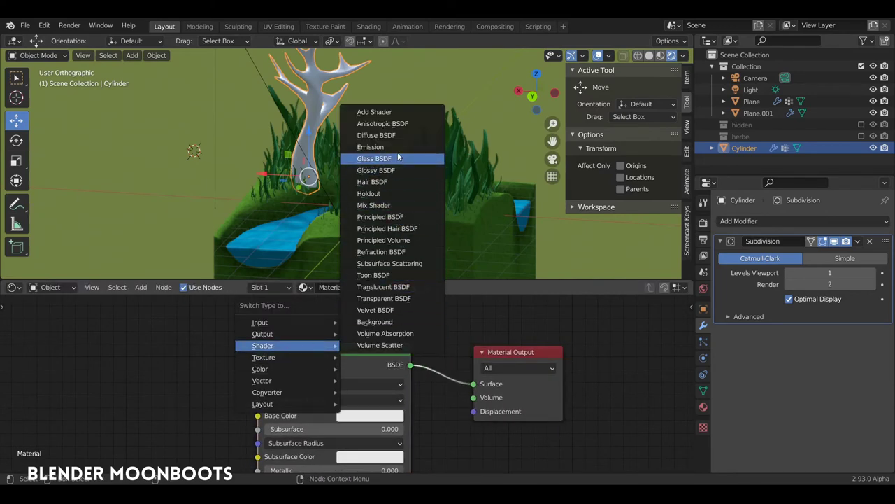
{"action": "left_click", "coordinate": [395, 137]}
{"action": "left_click_drag", "start_coordinate": [508, 348], "coordinate": [556, 329]}
{"action": "left_click_drag", "start_coordinate": [308, 349], "coordinate": [411, 345]}
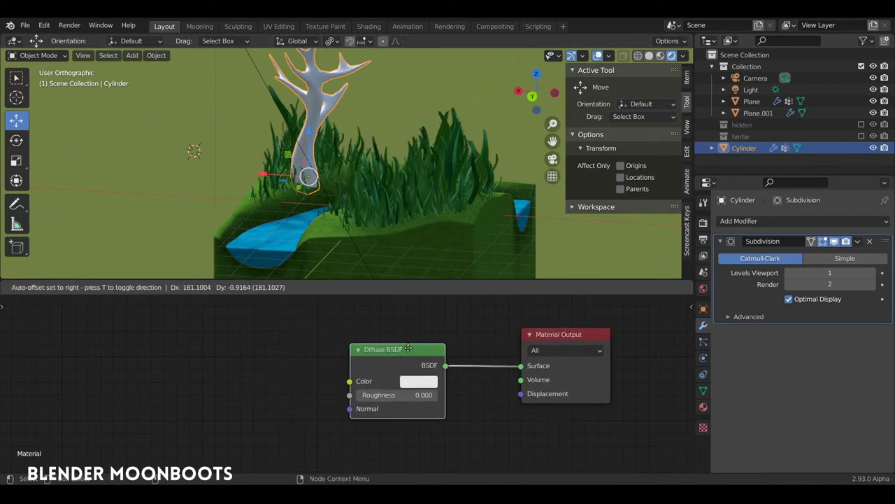
Step: Add a ColorRamp feeding the Diffuse colour and set its left stop to dark red
{"action": "key", "text": "shift+a"}
{"action": "mouse_move", "coordinate": [128, 405]}
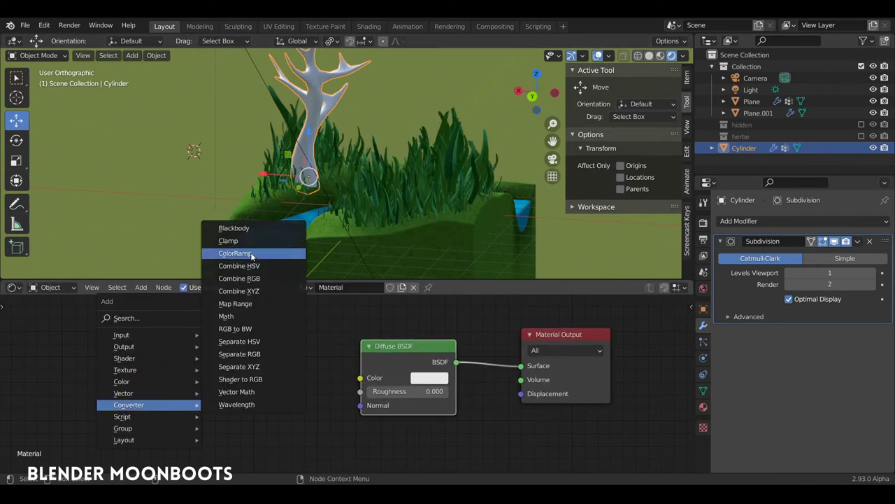
{"action": "left_click", "coordinate": [252, 256]}
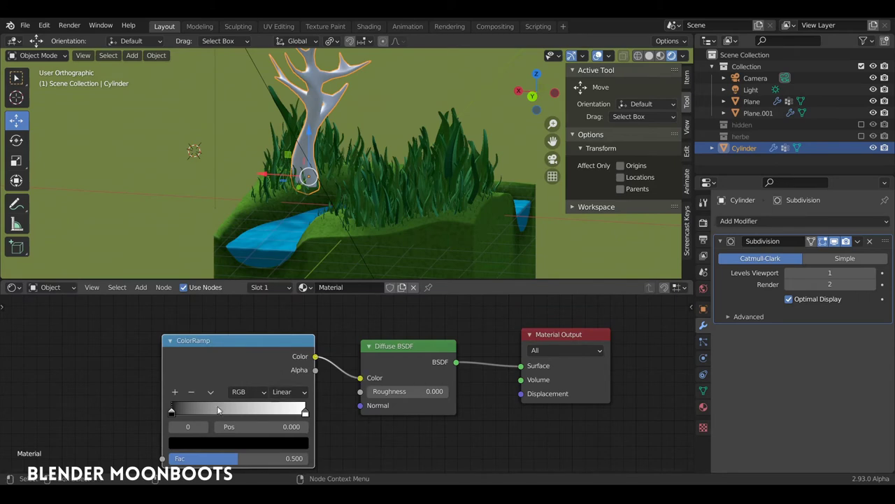
{"action": "left_click", "coordinate": [209, 442]}
{"action": "left_click", "coordinate": [278, 308]}
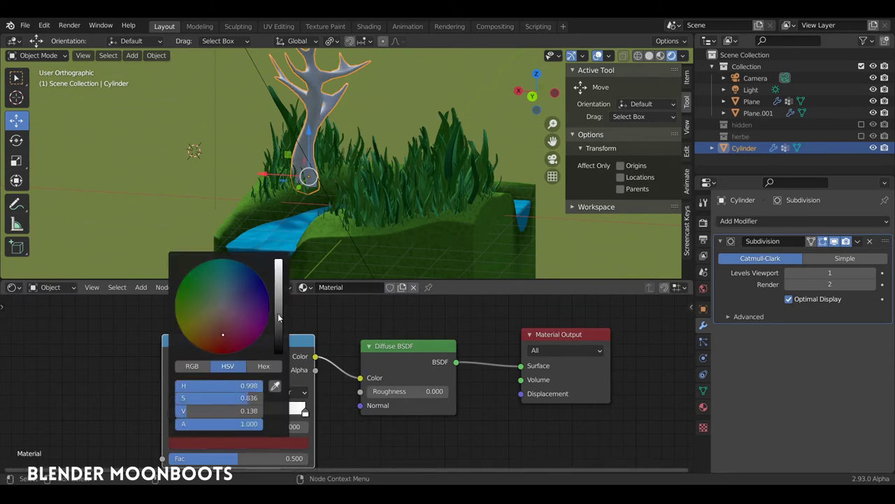
{"action": "left_click_drag", "start_coordinate": [224, 334], "coordinate": [213, 359]}
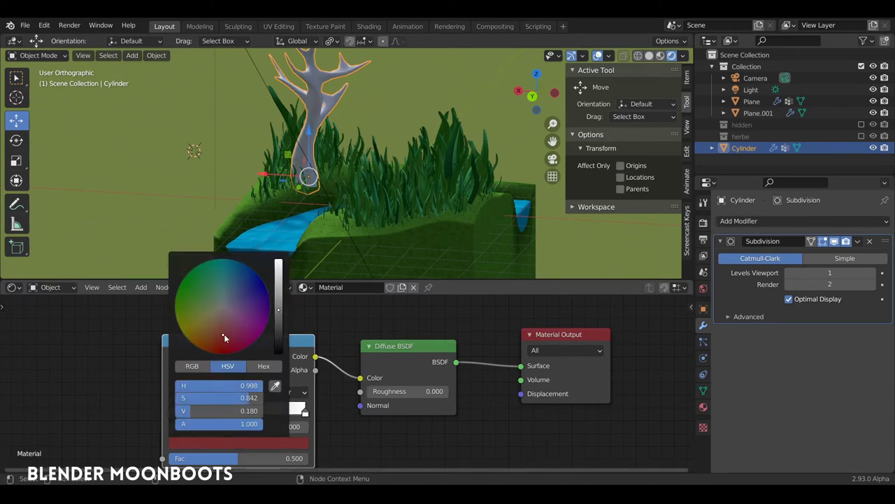
Step: Turn the ColorRamp's right stop orange and reposition the ramp node
{"action": "left_click", "coordinate": [302, 411]}
{"action": "left_click", "coordinate": [238, 442]}
{"action": "left_click_drag", "start_coordinate": [221, 341], "coordinate": [203, 343]}
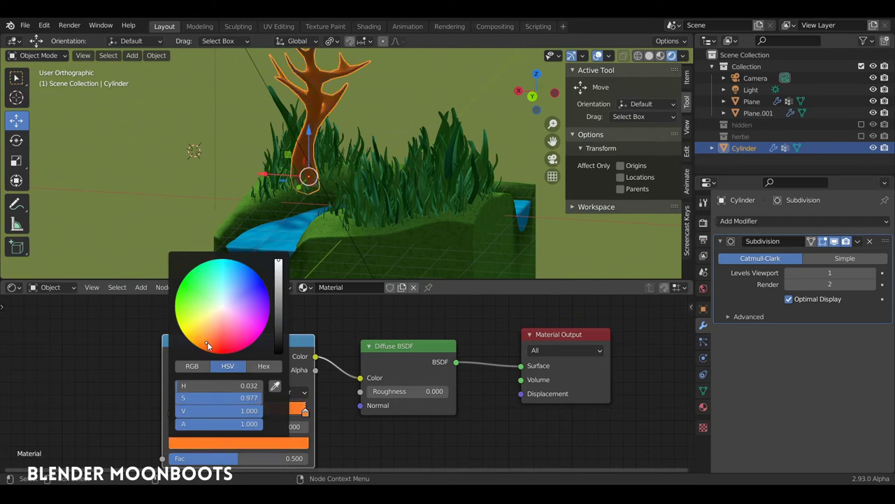
{"action": "left_click_drag", "start_coordinate": [278, 261], "coordinate": [279, 285]}
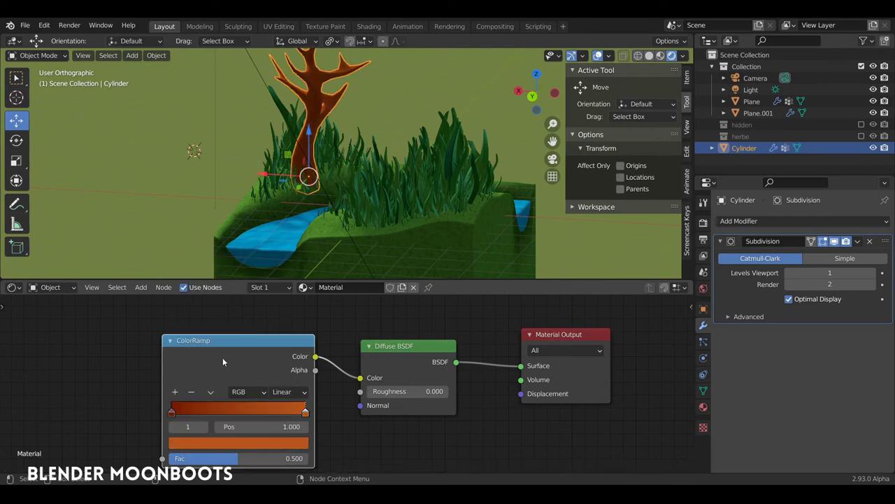
{"action": "left_click_drag", "start_coordinate": [222, 357], "coordinate": [244, 347]}
{"action": "middle_click_drag", "start_coordinate": [265, 329], "coordinate": [420, 341]}
{"action": "left_click_drag", "start_coordinate": [421, 340], "coordinate": [430, 337]}
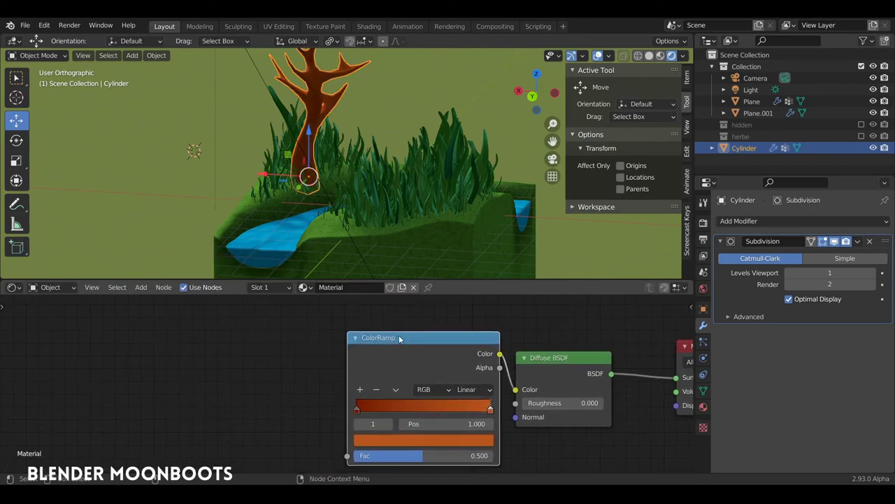
{"action": "key", "text": "shift+a"}
{"action": "mouse_move", "coordinate": [122, 305]}
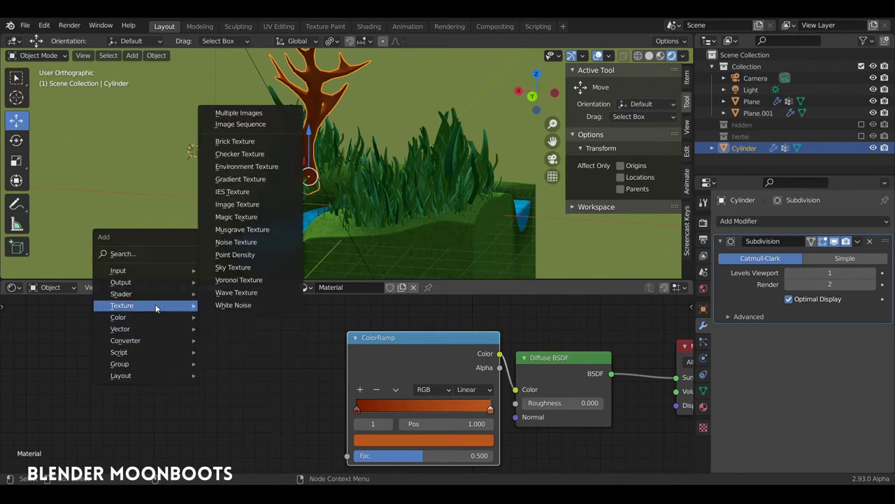
Step: Add a Voronoi Texture left of the ColorRamp, its Distance feeding the ramp's Fac
{"action": "left_click", "coordinate": [238, 280]}
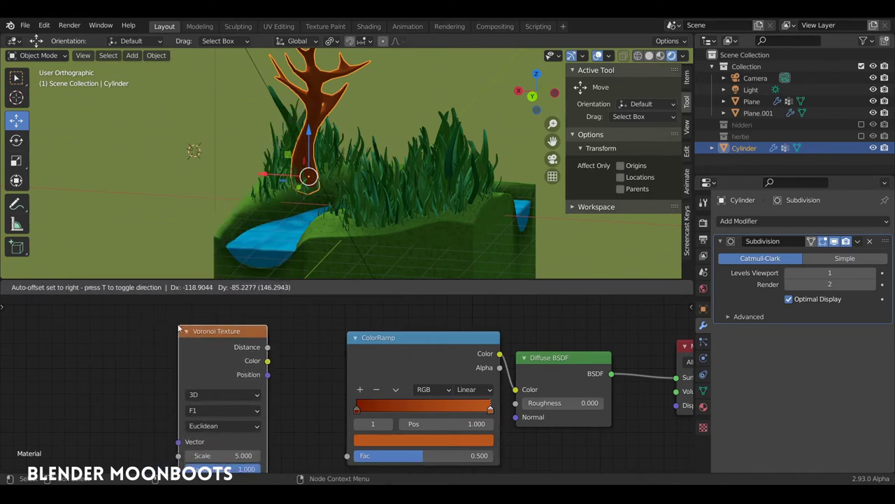
{"action": "left_click", "coordinate": [267, 347]}
{"action": "left_click_drag", "start_coordinate": [356, 454], "coordinate": [347, 455]}
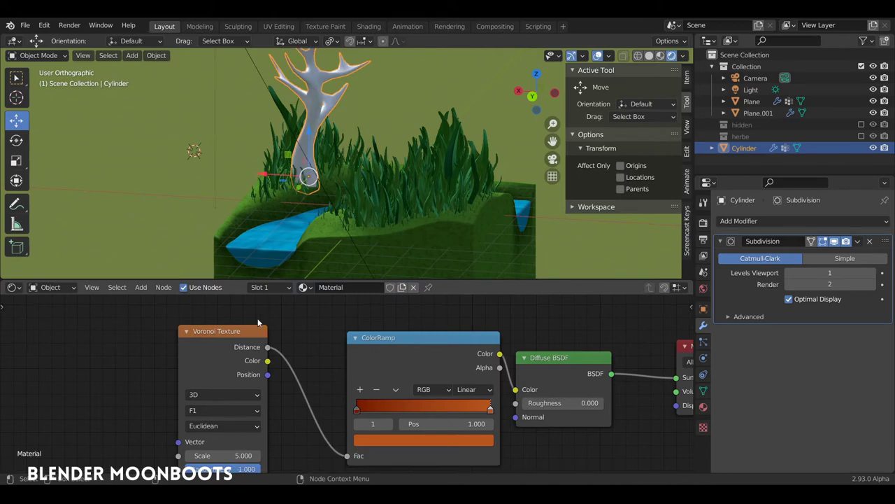
{"action": "key", "text": "g"}
{"action": "left_click", "coordinate": [305, 300]}
{"action": "mouse_move", "coordinate": [392, 210]}
{"action": "middle_mouse_down"}
{"action": "mouse_move", "coordinate": [452, 184]}
{"action": "mouse_move", "coordinate": [422, 166]}
{"action": "middle_mouse_up"}
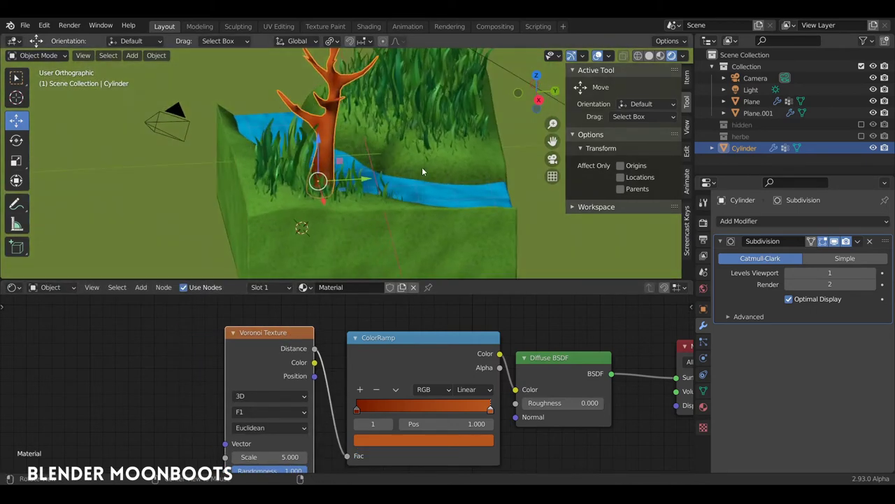
{"action": "scroll", "coordinate": [390, 132], "scroll_direction": "up", "scroll_amount": 3}
{"action": "middle_click_drag", "start_coordinate": [384, 130], "coordinate": [374, 165]}
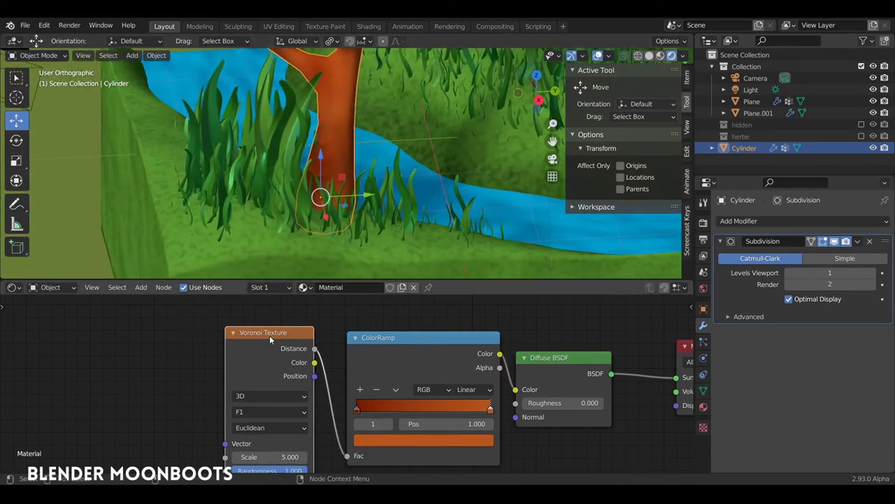
{"action": "left_click_drag", "start_coordinate": [269, 335], "coordinate": [278, 334]}
{"action": "scroll", "coordinate": [357, 315], "scroll_direction": "down", "scroll_amount": 2}
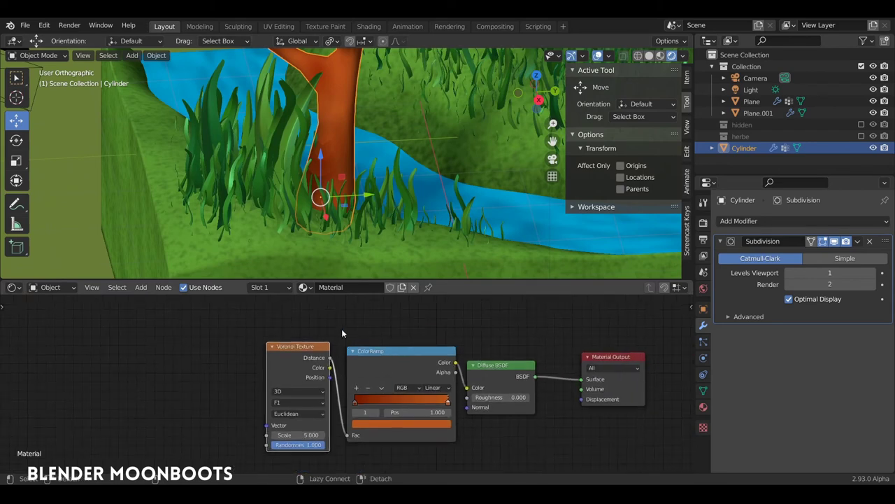
{"action": "middle_click_drag", "start_coordinate": [341, 328], "coordinate": [373, 325]}
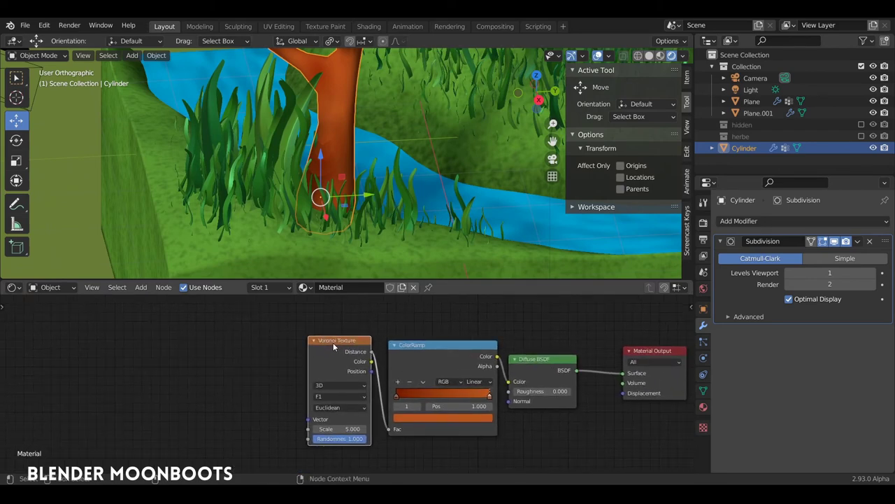
Step: Add Texture Coordinate and Mapping inputs with Ctrl+T and raise the Voronoi Scale to about 13.8
{"action": "key", "text": "ctrl+t"}
{"action": "middle_click_drag", "start_coordinate": [301, 266], "coordinate": [336, 270]}
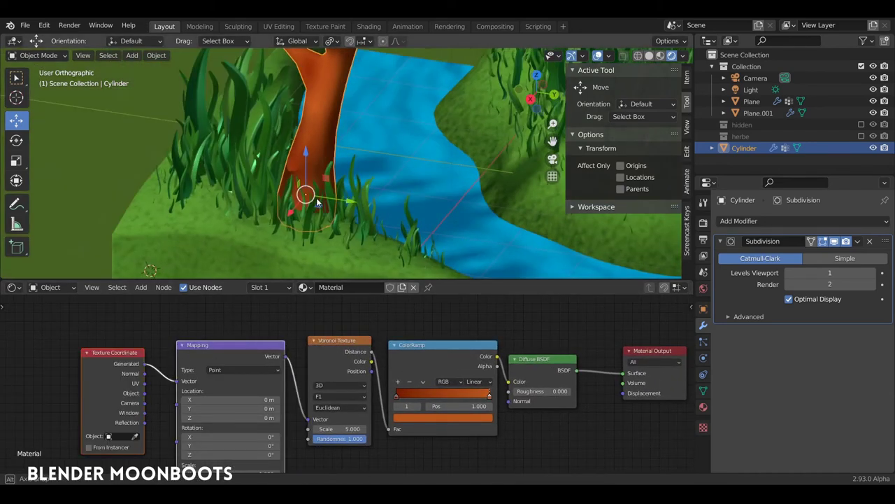
{"action": "mouse_move", "coordinate": [367, 430]}
{"action": "left_mouse_down"}
{"action": "mouse_move", "coordinate": [385, 426]}
{"action": "mouse_move", "coordinate": [413, 396]}
{"action": "left_mouse_up"}
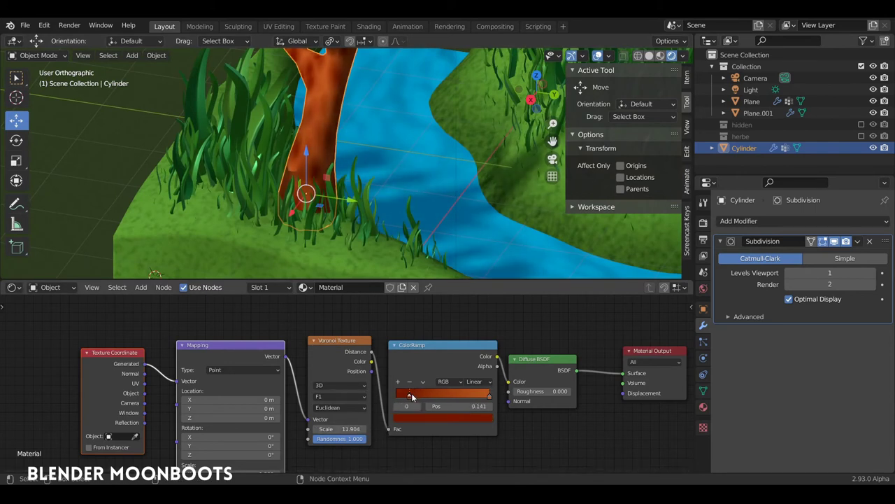
Step: Slide the ColorRamp stops to about 0.489 and 0.826 and darken a stop to value 0.268
{"action": "left_click_drag", "start_coordinate": [487, 397], "coordinate": [472, 397]}
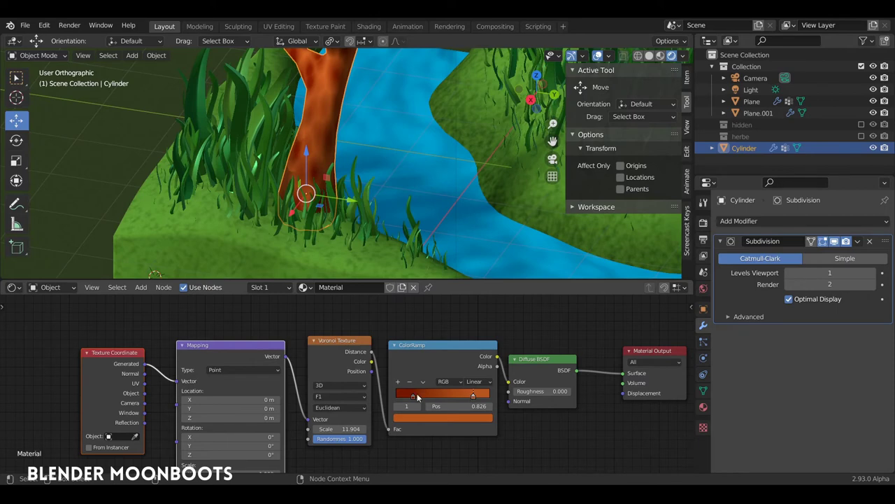
{"action": "left_click_drag", "start_coordinate": [418, 397], "coordinate": [429, 394]}
{"action": "mouse_move", "coordinate": [294, 210]}
{"action": "middle_mouse_down"}
{"action": "mouse_move", "coordinate": [256, 159]}
{"action": "mouse_move", "coordinate": [330, 186]}
{"action": "mouse_move", "coordinate": [354, 224]}
{"action": "middle_mouse_up"}
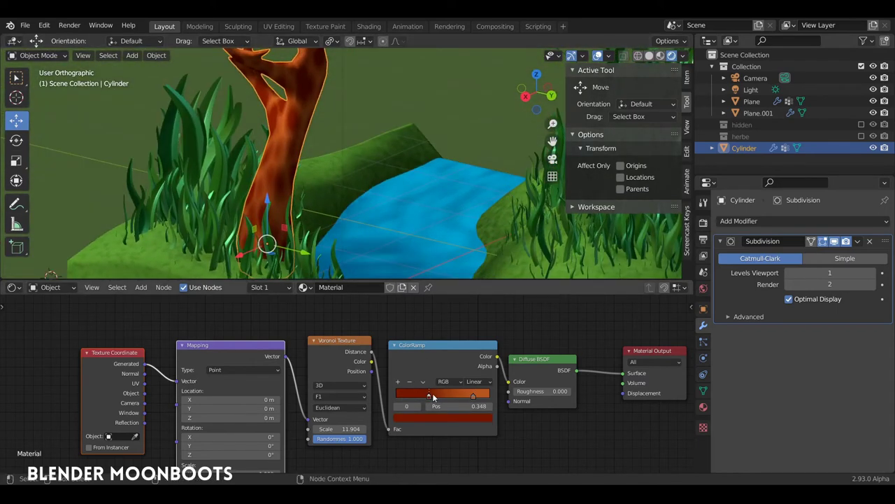
{"action": "left_click_drag", "start_coordinate": [432, 396], "coordinate": [468, 395]}
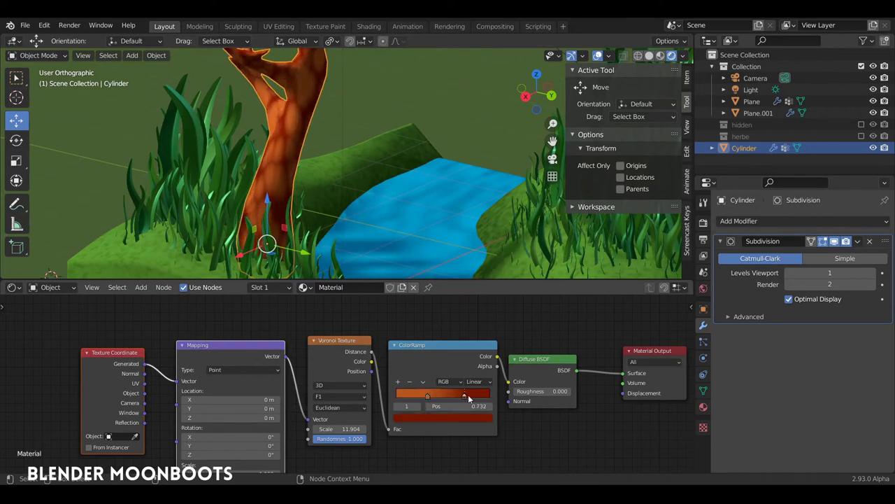
{"action": "middle_click_drag", "start_coordinate": [358, 208], "coordinate": [245, 177]}
{"action": "scroll", "coordinate": [246, 177], "scroll_direction": "up", "scroll_amount": 3}
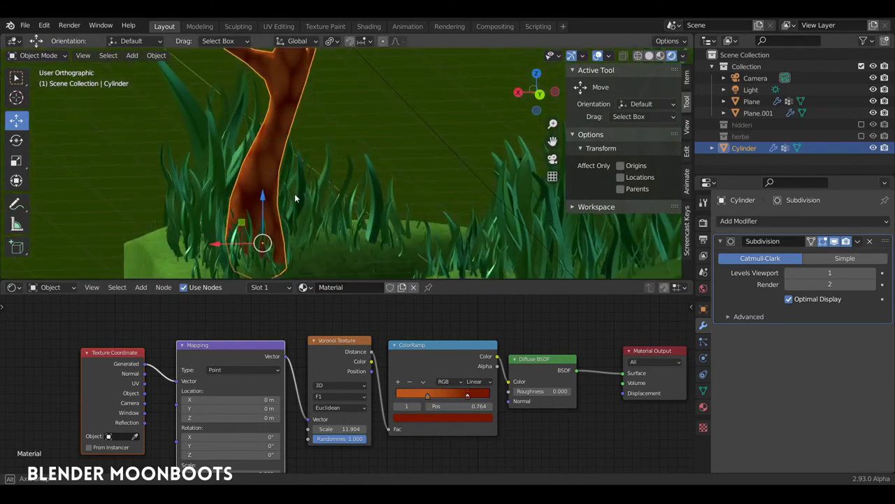
{"action": "left_click", "coordinate": [434, 416]}
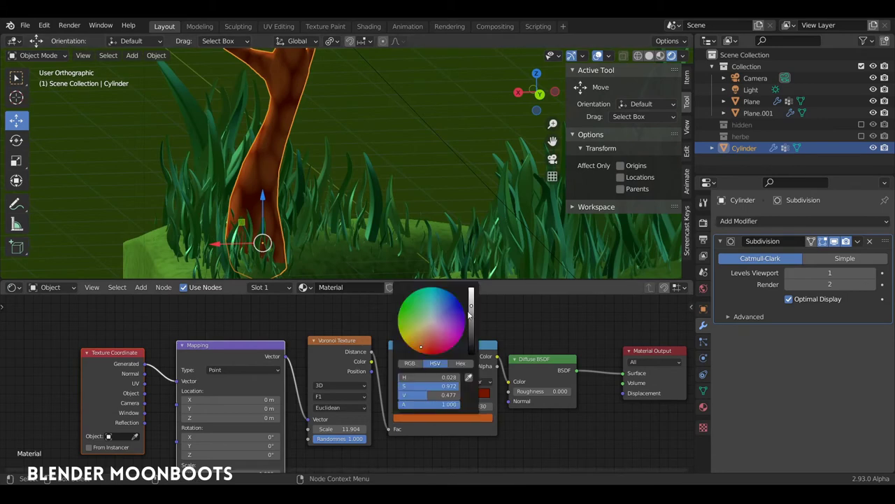
{"action": "left_click_drag", "start_coordinate": [471, 313], "coordinate": [471, 319]}
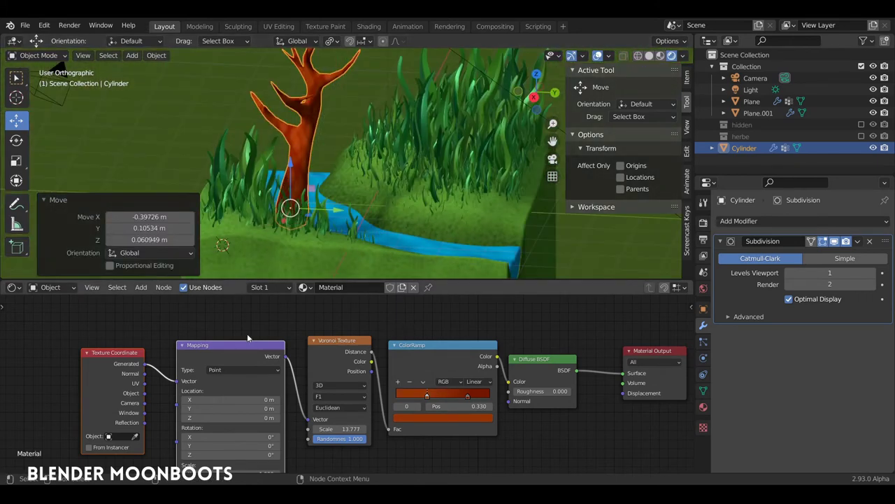
Step: Spread the Texture Coordinate, Mapping, Voronoi, ColorRamp, Diffuse and Output nodes apart
{"action": "left_click", "coordinate": [118, 352]}
{"action": "left_click_drag", "start_coordinate": [227, 354], "coordinate": [200, 320]}
{"action": "left_click_drag", "start_coordinate": [112, 351], "coordinate": [87, 308]}
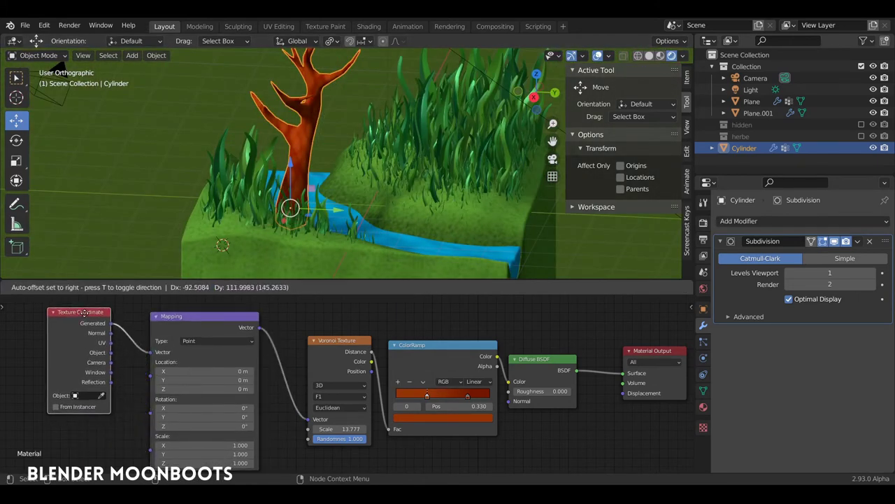
{"action": "left_click_drag", "start_coordinate": [203, 322], "coordinate": [180, 305]}
{"action": "left_click_drag", "start_coordinate": [326, 342], "coordinate": [276, 311]}
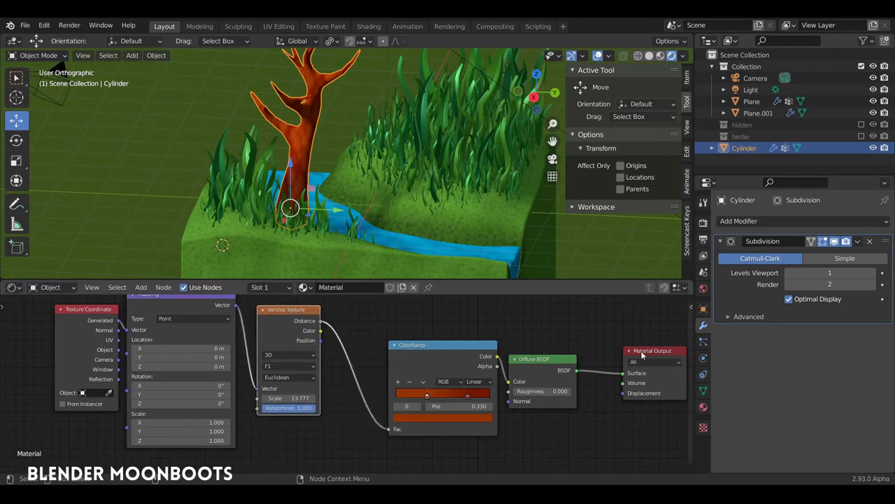
{"action": "left_click_drag", "start_coordinate": [642, 354], "coordinate": [679, 335]}
{"action": "left_click_drag", "start_coordinate": [542, 359], "coordinate": [589, 326]}
{"action": "left_click_drag", "start_coordinate": [443, 345], "coordinate": [496, 310]}
Step: Add a Bump node under the ColorRamp and feed its Normal into the Diffuse BSDF
{"action": "key", "text": "shift+a"}
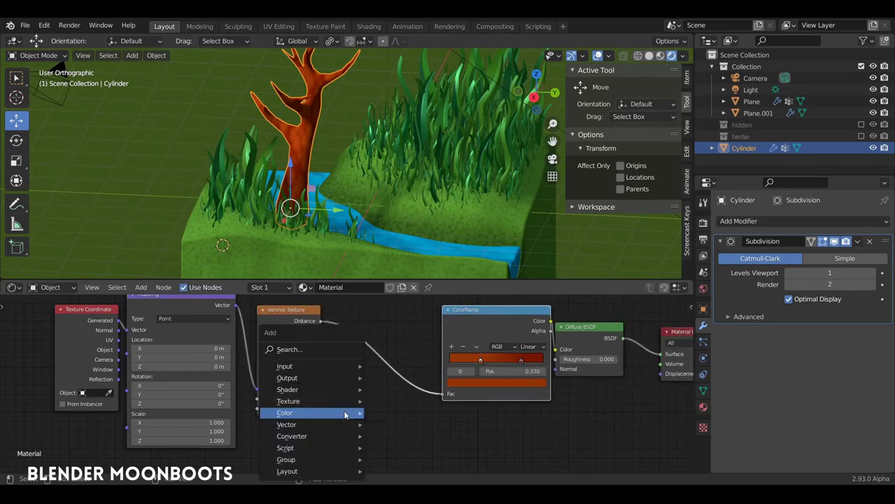
{"action": "mouse_move", "coordinate": [287, 423]}
{"action": "left_click", "coordinate": [401, 324]}
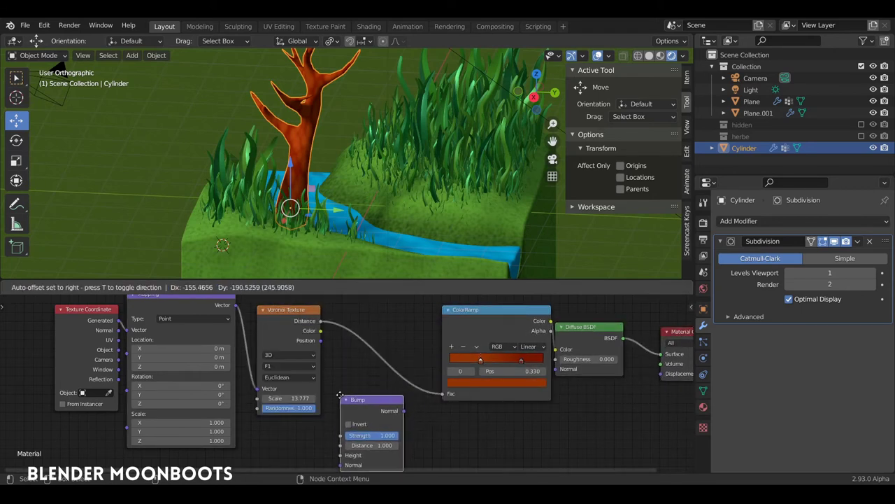
{"action": "left_click", "coordinate": [381, 420]}
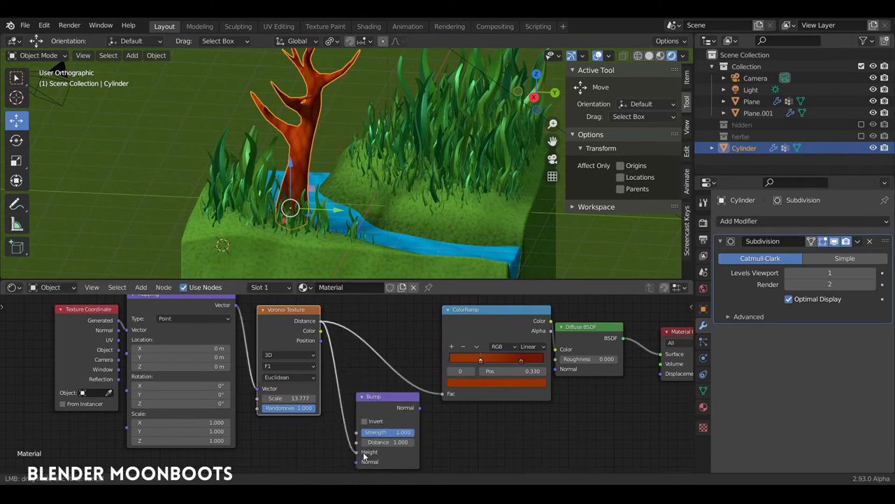
{"action": "left_click_drag", "start_coordinate": [483, 309], "coordinate": [430, 273]}
{"action": "left_click_drag", "start_coordinate": [420, 411], "coordinate": [465, 394]}
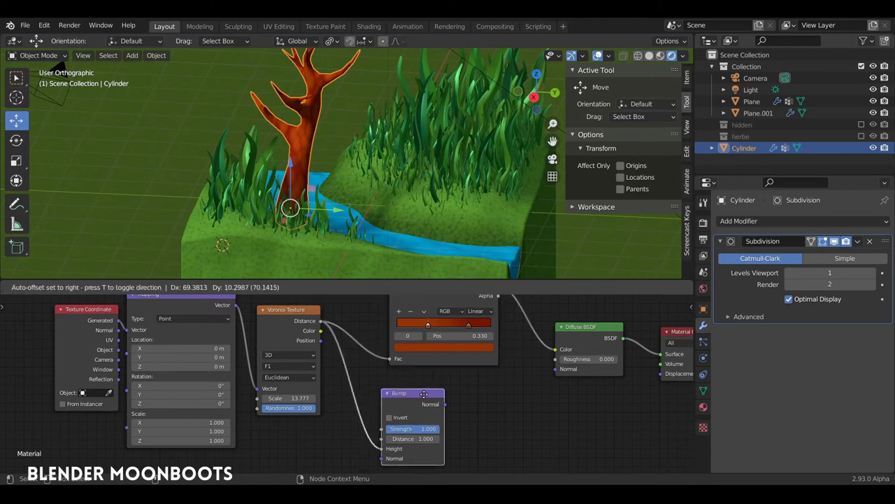
{"action": "left_click_drag", "start_coordinate": [553, 375], "coordinate": [557, 369]}
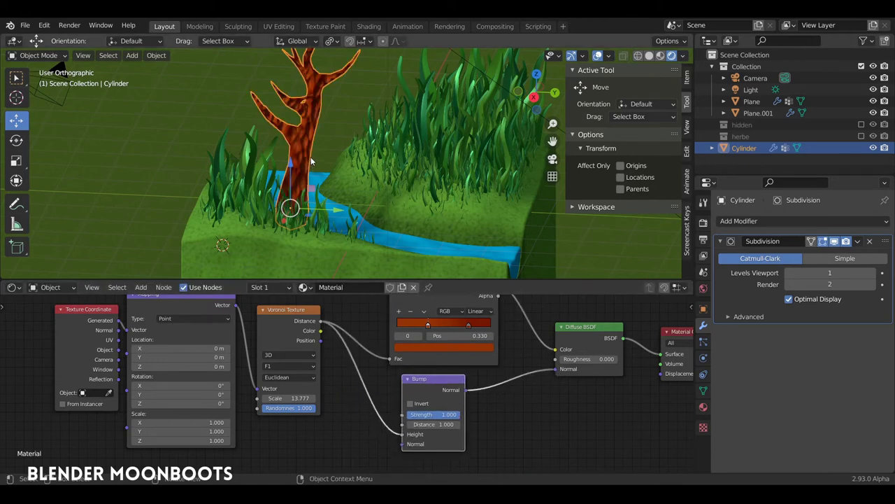
Step: Set the Bump Strength to 0.213 and zoom in on the trunk
{"action": "scroll", "coordinate": [390, 212], "scroll_direction": "up", "scroll_amount": 2}
{"action": "scroll", "coordinate": [301, 119], "scroll_direction": "up", "scroll_amount": 4}
{"action": "scroll", "coordinate": [360, 172], "scroll_direction": "up", "scroll_amount": 2}
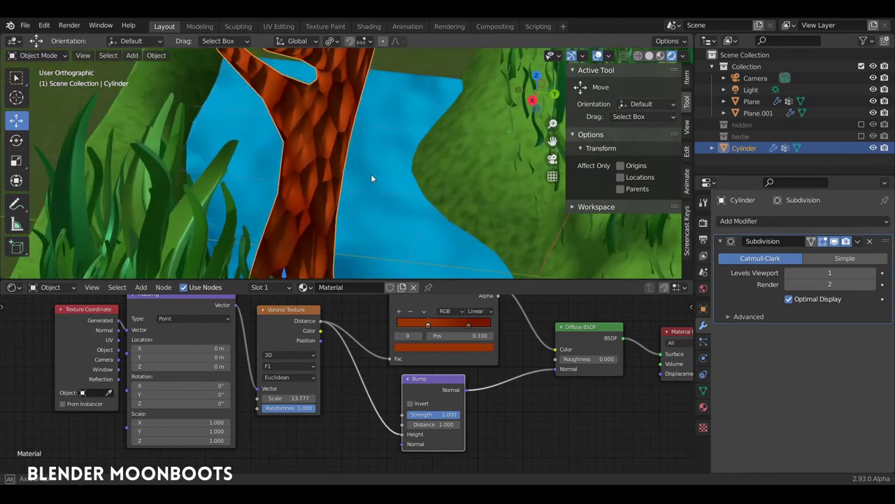
{"action": "scroll", "coordinate": [378, 155], "scroll_direction": "up", "scroll_amount": 2}
{"action": "mouse_move", "coordinate": [451, 416]}
{"action": "left_mouse_down"}
{"action": "mouse_move", "coordinate": [391, 414]}
{"action": "mouse_move", "coordinate": [409, 415]}
{"action": "left_mouse_up"}
{"action": "scroll", "coordinate": [362, 216], "scroll_direction": "down", "scroll_amount": 4}
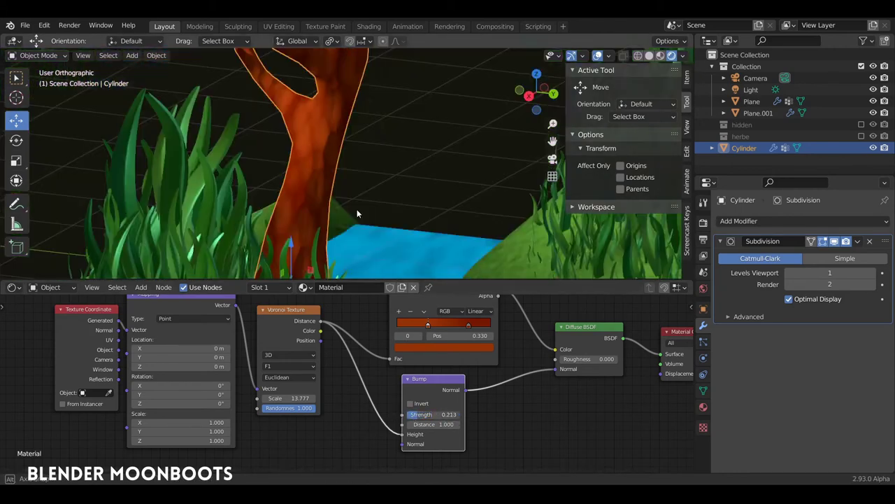
{"action": "scroll", "coordinate": [398, 195], "scroll_direction": "up", "scroll_amount": 2}
{"action": "middle_click_drag", "start_coordinate": [398, 196], "coordinate": [335, 198]}
{"action": "scroll", "coordinate": [335, 197], "scroll_direction": "up", "scroll_amount": 3}
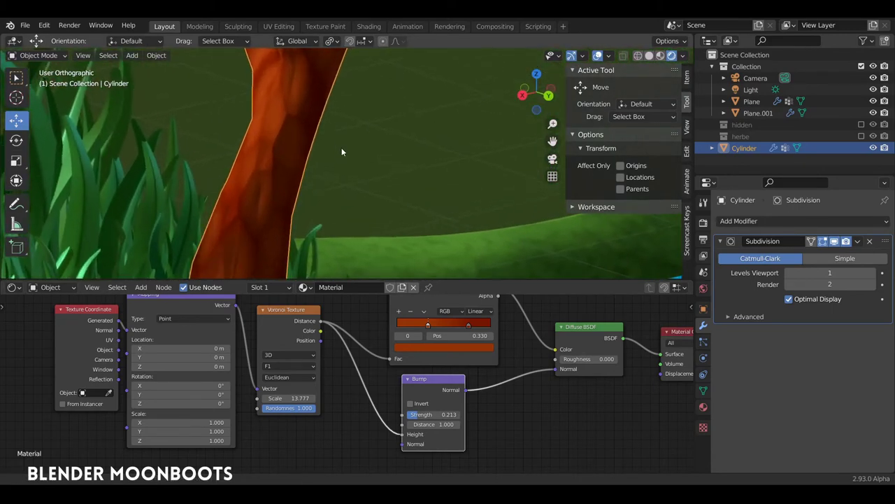
{"action": "middle_click_drag", "start_coordinate": [394, 180], "coordinate": [402, 210]}
{"action": "scroll", "coordinate": [405, 222], "scroll_direction": "up", "scroll_amount": 2}
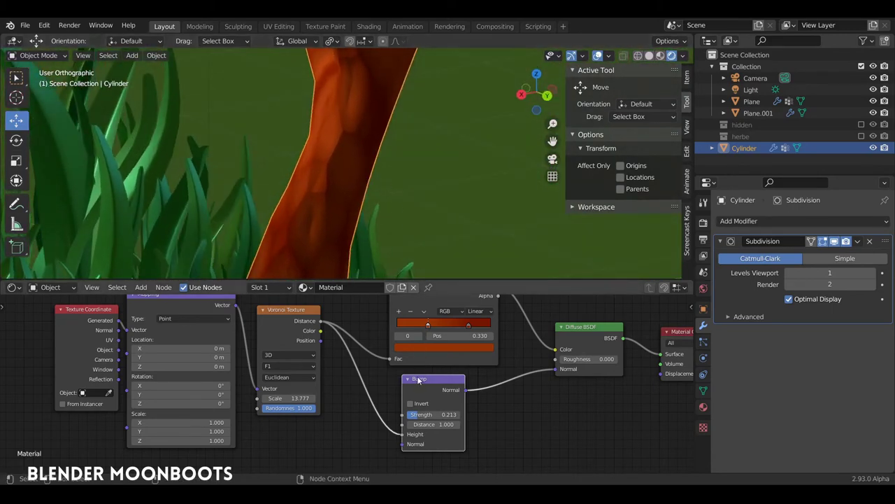
Step: Mute and unmute the Bump node with M to compare the bark relief
{"action": "key", "text": "m"}
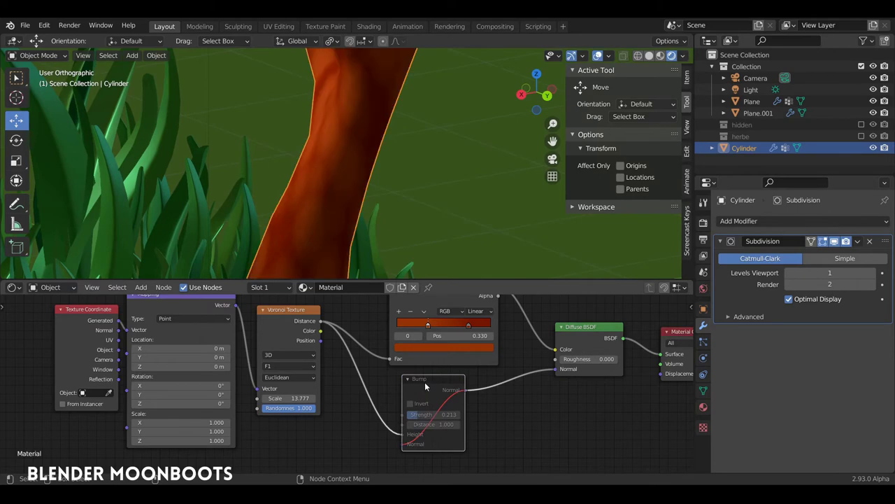
{"action": "key", "text": "m"}
{"action": "key", "text": "m"}
{"action": "key", "text": "m"}
{"action": "key", "text": "m"}
{"action": "key", "text": "m"}
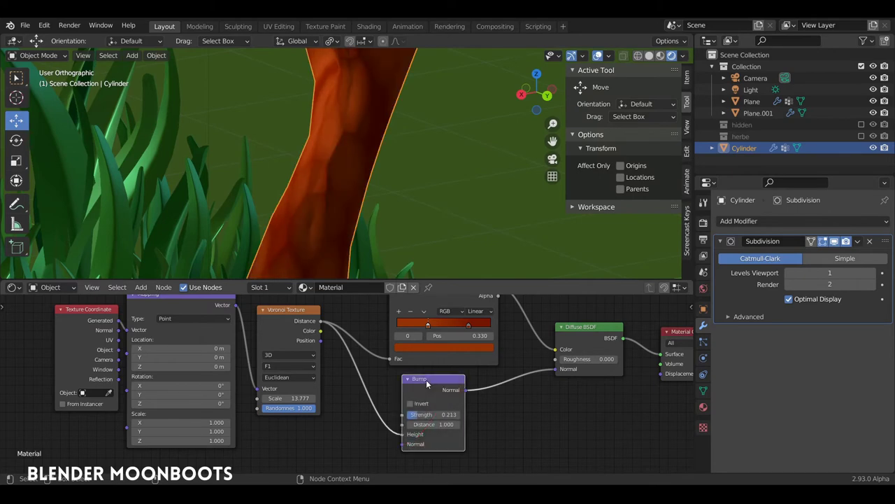
{"action": "mouse_move", "coordinate": [421, 208]}
{"action": "middle_mouse_down"}
{"action": "mouse_move", "coordinate": [448, 174]}
{"action": "mouse_move", "coordinate": [437, 215]}
{"action": "mouse_move", "coordinate": [346, 206]}
{"action": "middle_mouse_up"}
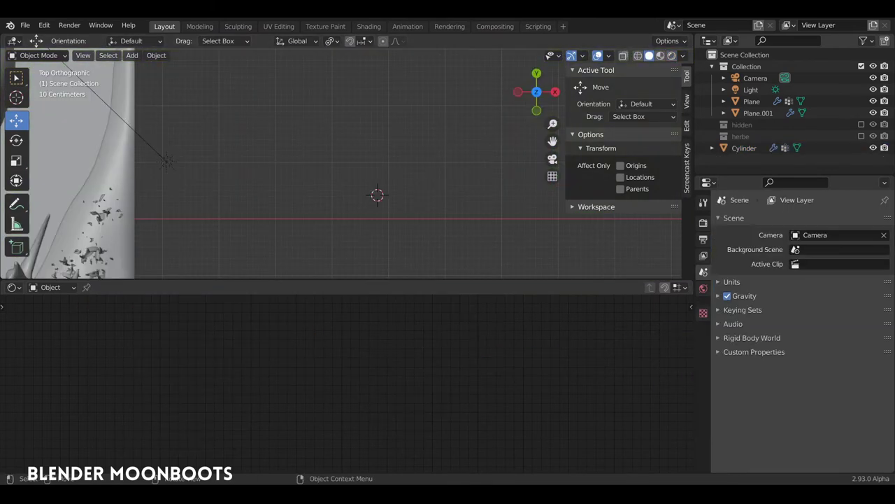
Step: Add a plane, loop-cut it vertically, and pull the top and bottom middle vertices into points
{"action": "key", "text": "shift+a"}
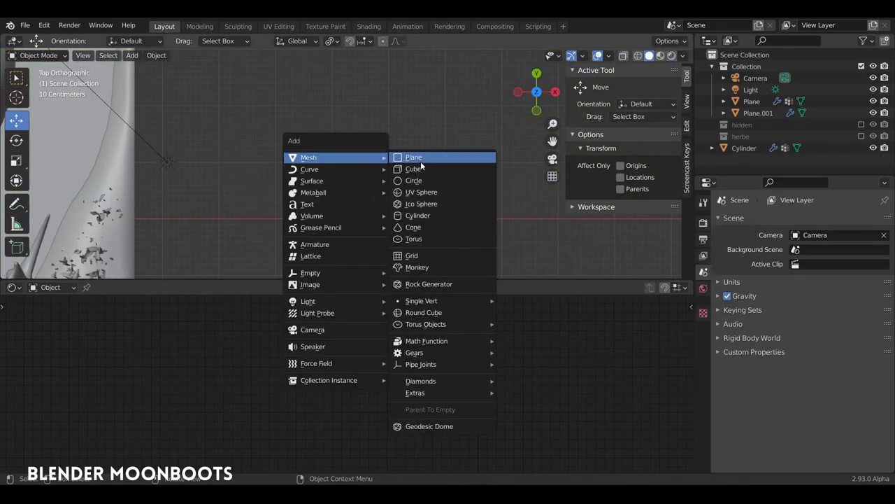
{"action": "left_click", "coordinate": [421, 161]}
{"action": "key", "text": "Tab"}
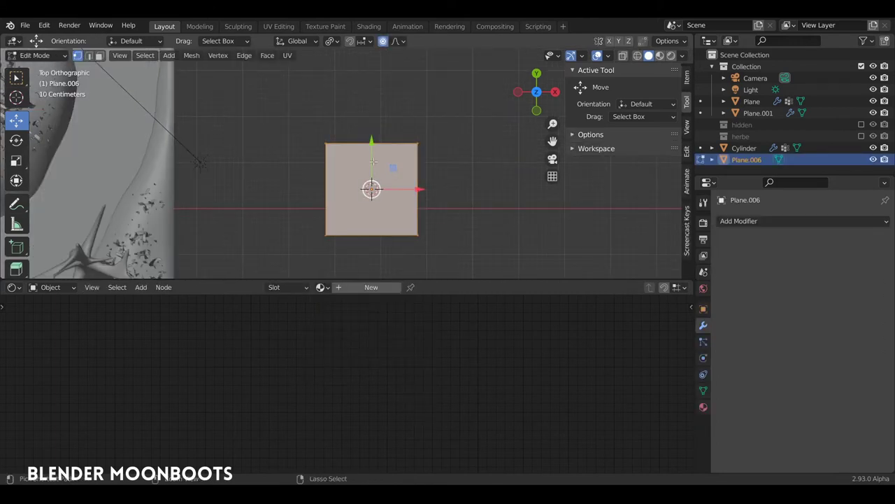
{"action": "key", "text": "ctrl+r"}
{"action": "left_click", "coordinate": [372, 143]}
{"action": "right_click", "coordinate": [371, 143]}
{"action": "left_click", "coordinate": [371, 142]}
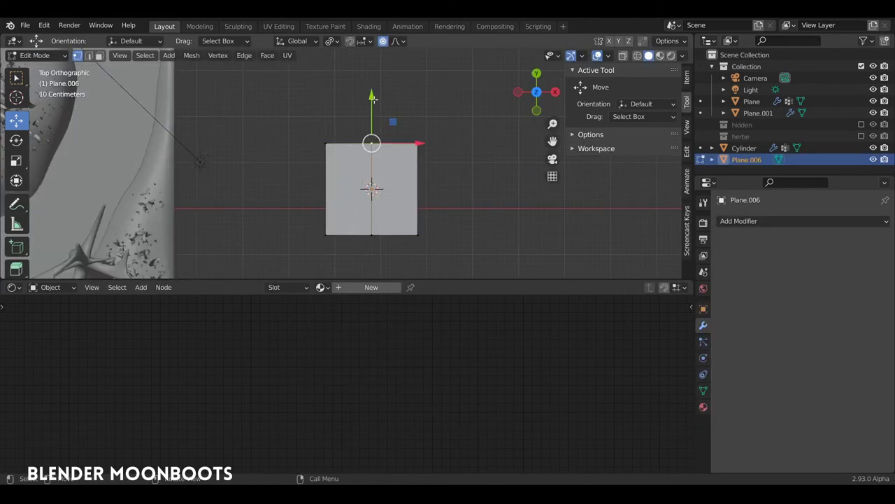
{"action": "left_click_drag", "start_coordinate": [371, 95], "coordinate": [376, 61]}
{"action": "left_click", "coordinate": [377, 58]}
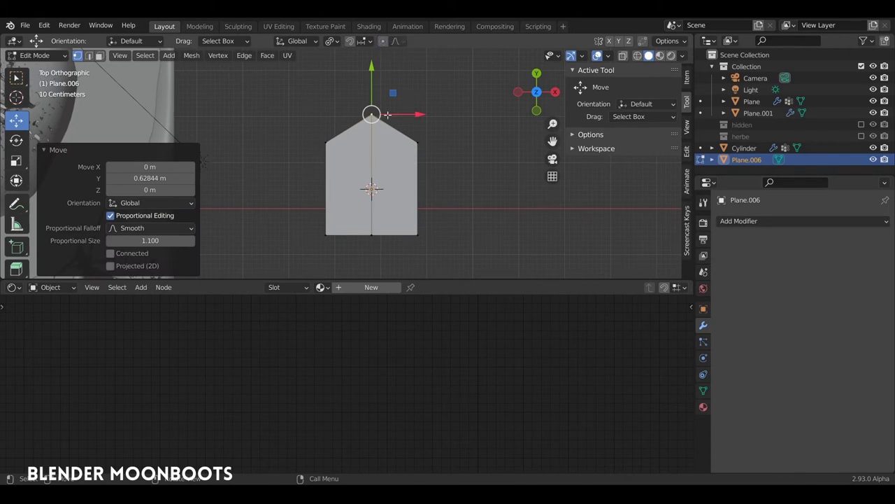
{"action": "left_click", "coordinate": [377, 218]}
{"action": "left_click_drag", "start_coordinate": [371, 210], "coordinate": [372, 227]}
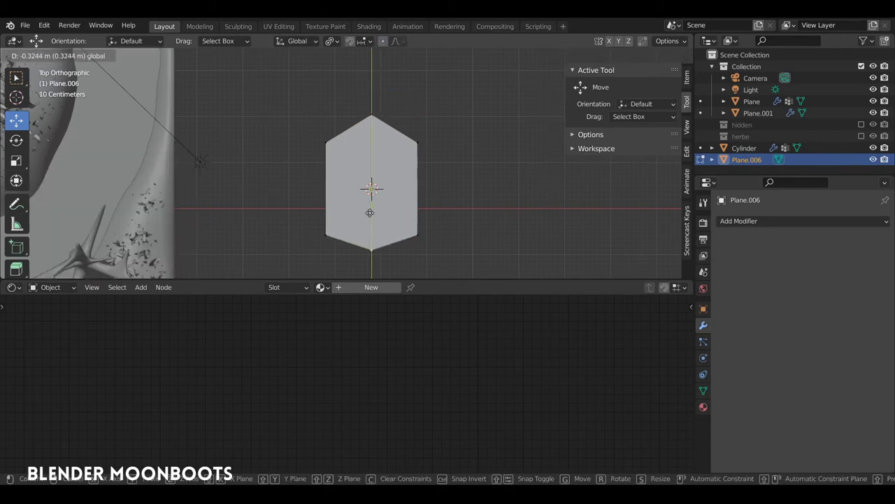
Step: Add a horizontal middle loop cut, widen it on X to 1.206 and bevel it with one segment
{"action": "key", "text": "ctrl+r"}
{"action": "left_click", "coordinate": [370, 186]}
{"action": "right_click", "coordinate": [426, 189]}
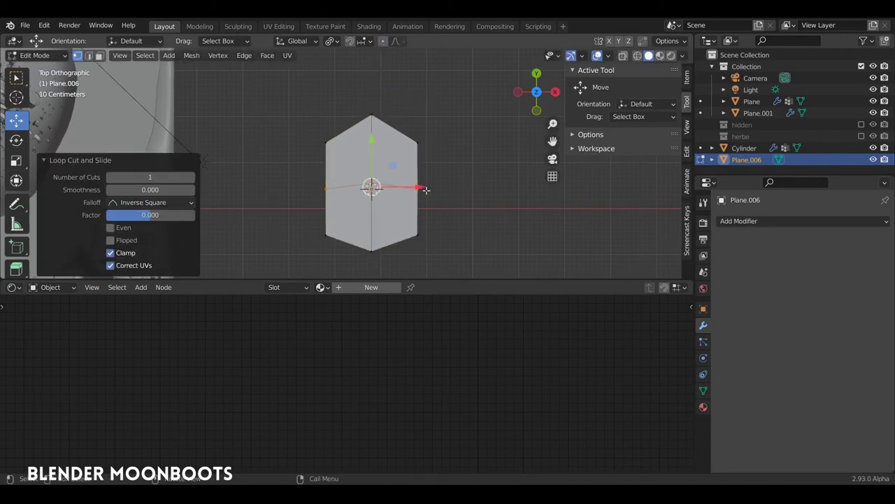
{"action": "key", "text": "s"}
{"action": "key", "text": "x"}
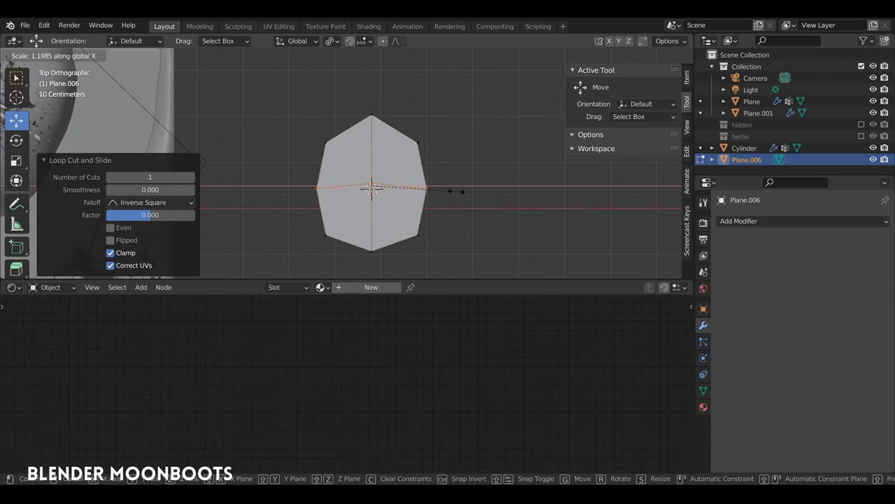
{"action": "left_click", "coordinate": [458, 191]}
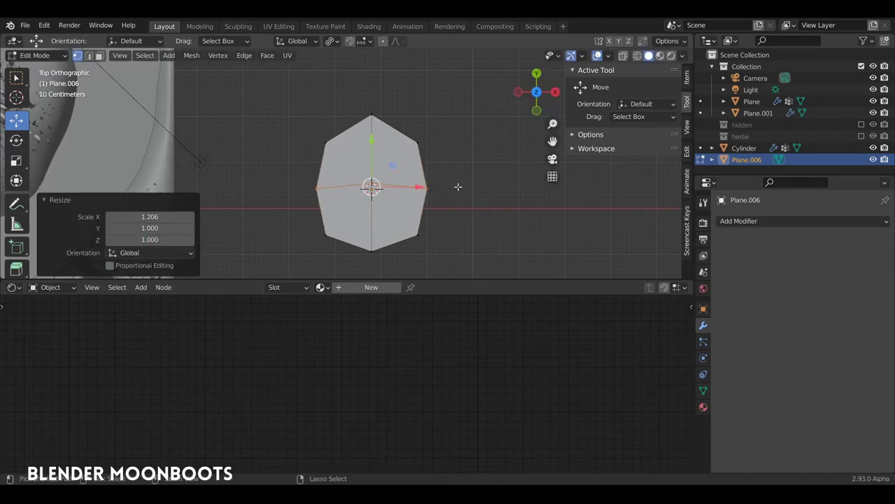
{"action": "key", "text": "ctrl+b"}
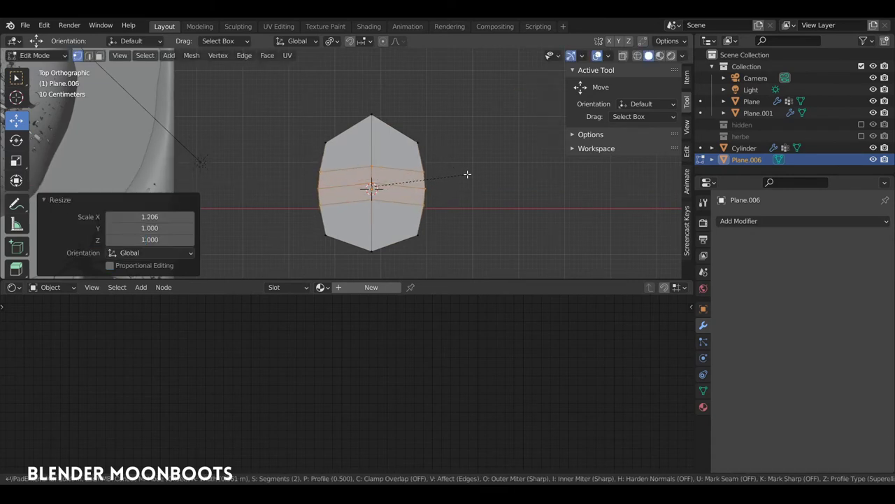
{"action": "scroll", "coordinate": [471, 178], "scroll_direction": "down", "scroll_amount": 1}
{"action": "left_click", "coordinate": [469, 175]}
Step: Extrude an edge loop downward to form the lower rim and lower the middle loop slightly
{"action": "middle_click_drag", "start_coordinate": [469, 174], "coordinate": [415, 138]}
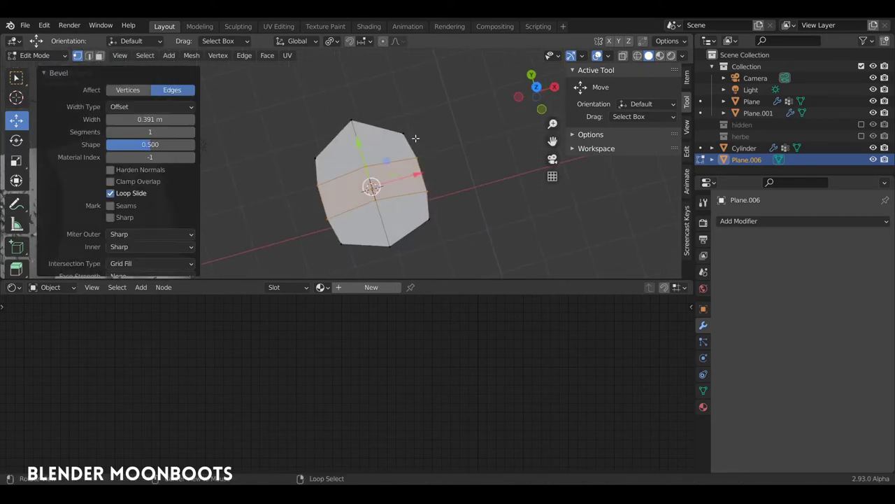
{"action": "left_click", "coordinate": [353, 123]}
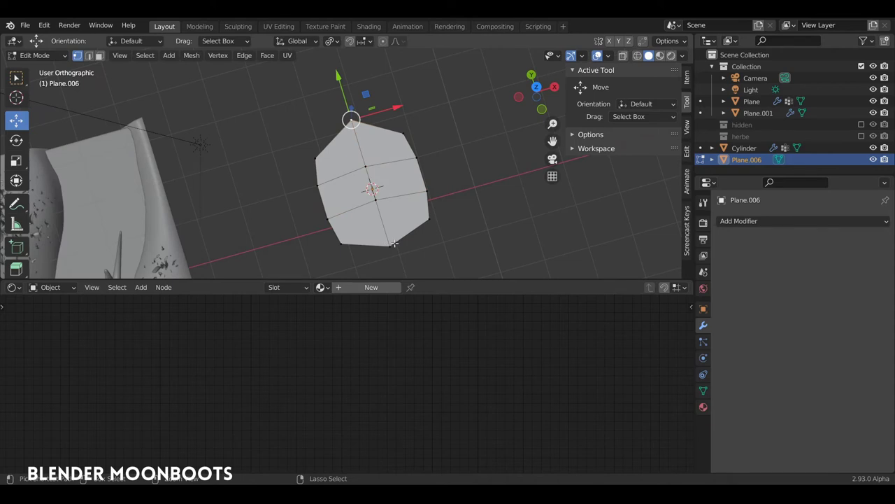
{"action": "left_click", "coordinate": [395, 243], "text": "ctrl"}
{"action": "middle_click_drag", "start_coordinate": [395, 243], "coordinate": [376, 119]}
{"action": "left_click", "coordinate": [371, 140]}
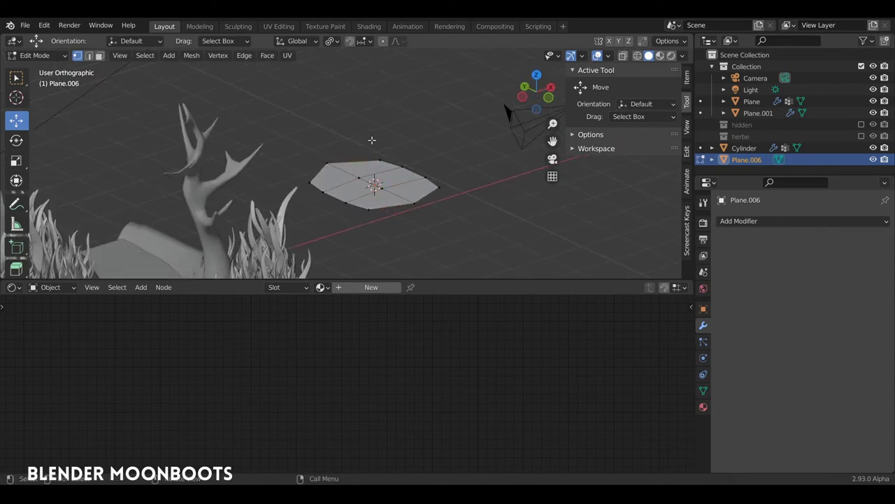
{"action": "left_click", "coordinate": [347, 168], "text": "alt"}
{"action": "key", "text": "e"}
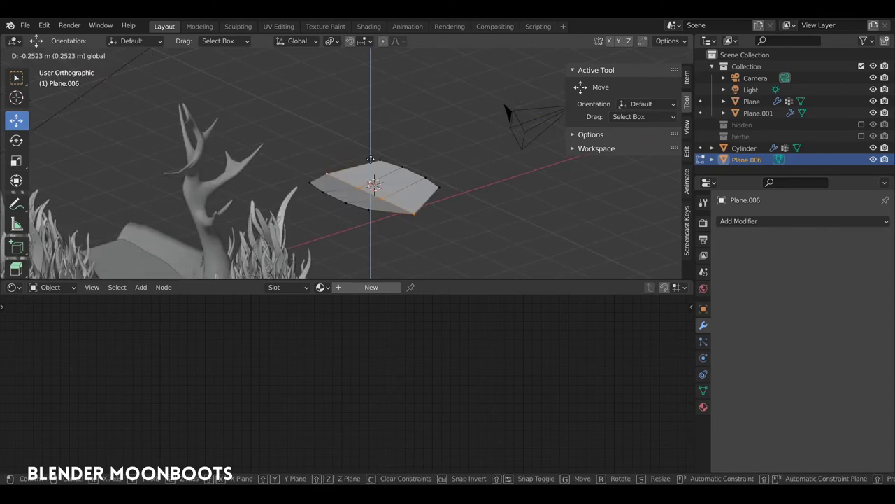
{"action": "left_click", "coordinate": [418, 192]}
{"action": "middle_click_drag", "start_coordinate": [418, 192], "coordinate": [362, 210]}
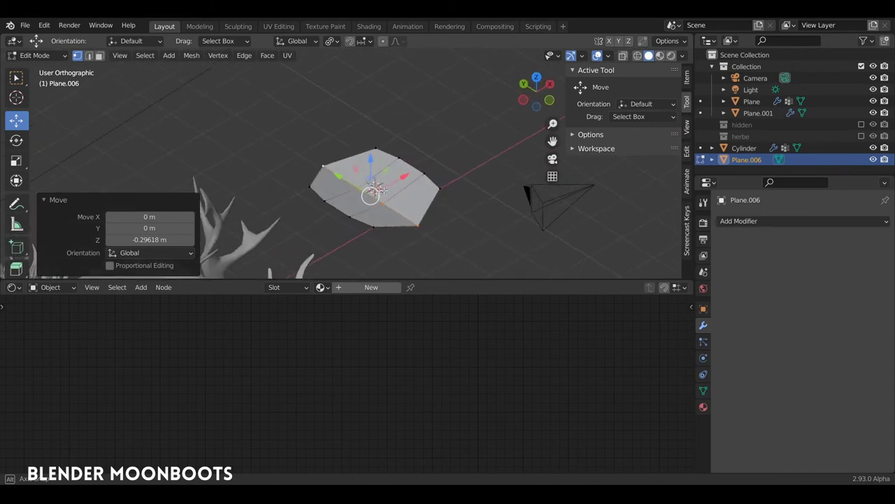
{"action": "left_click", "coordinate": [366, 209], "text": "alt"}
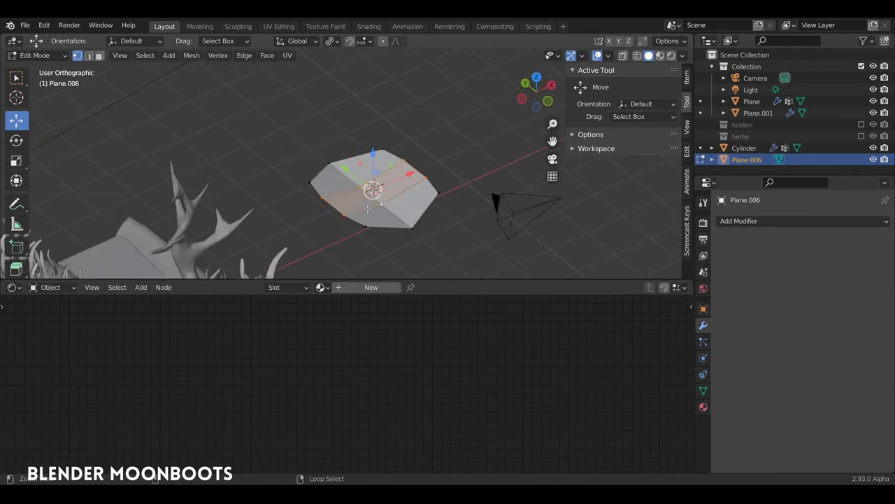
{"action": "left_click_drag", "start_coordinate": [371, 164], "coordinate": [371, 183]}
Step: Scale two selected vertices and switch the pivot point to Median Point
{"action": "mouse_move", "coordinate": [370, 183]}
{"action": "middle_mouse_down"}
{"action": "mouse_move", "coordinate": [434, 200]}
{"action": "mouse_move", "coordinate": [456, 219]}
{"action": "middle_mouse_up"}
{"action": "left_click", "coordinate": [297, 185]}
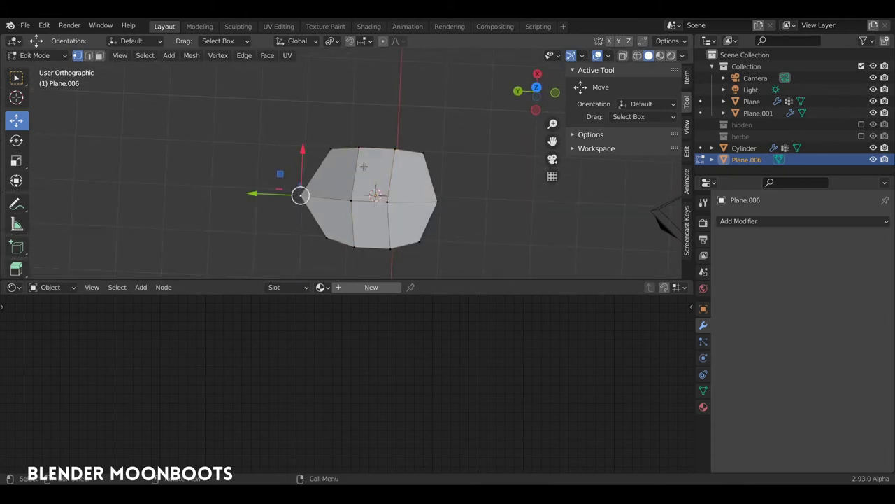
{"action": "middle_click_drag", "start_coordinate": [298, 184], "coordinate": [298, 208]}
{"action": "left_click", "coordinate": [256, 224], "text": "shift"}
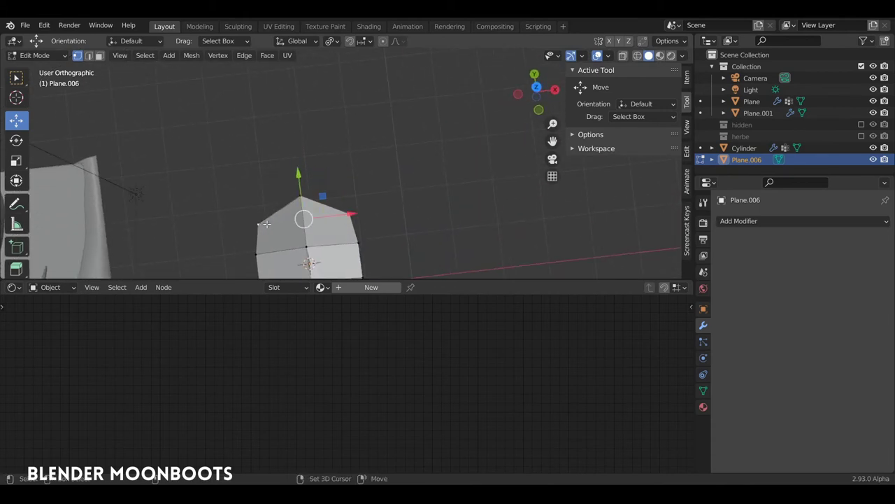
{"action": "key", "text": "s"}
{"action": "left_click", "coordinate": [393, 215]}
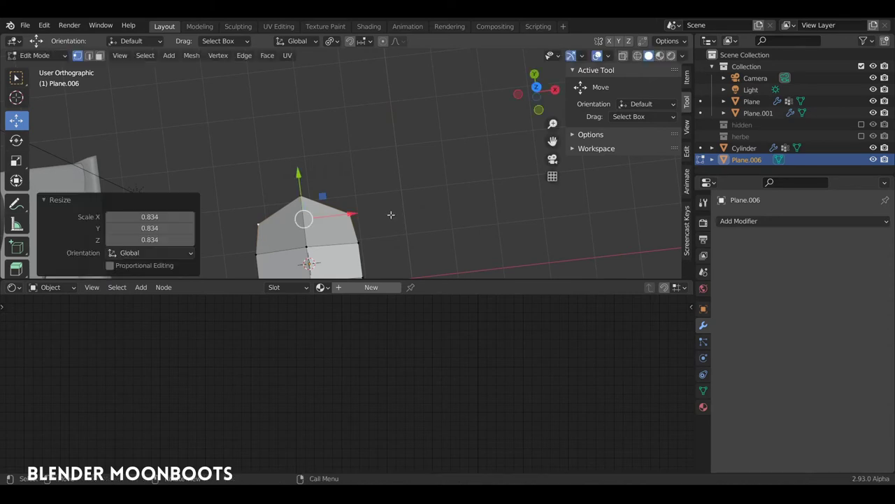
{"action": "left_click", "coordinate": [331, 41]}
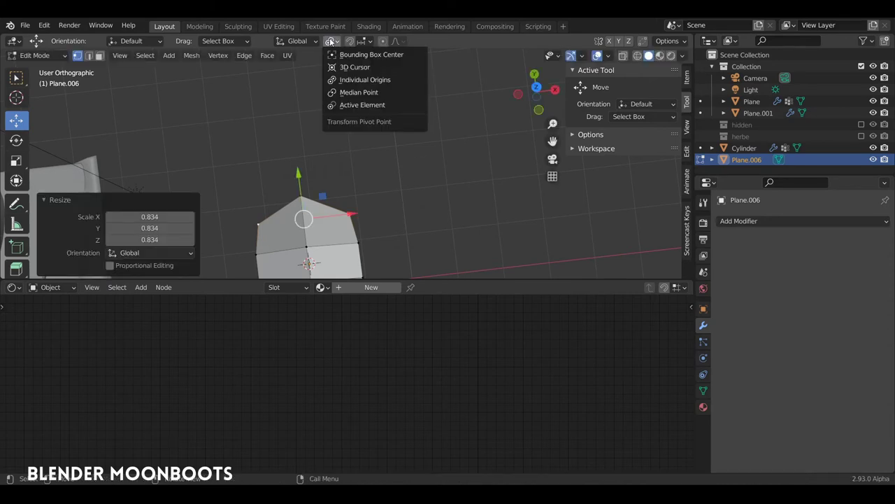
{"action": "left_click", "coordinate": [359, 92]}
Step: Scale the vertices to 0.820 and the lower-right ones to 0.775, then return to Object Mode
{"action": "middle_click_drag", "start_coordinate": [359, 92], "coordinate": [378, 112]}
{"action": "key", "text": "s"}
{"action": "left_click", "coordinate": [396, 130]}
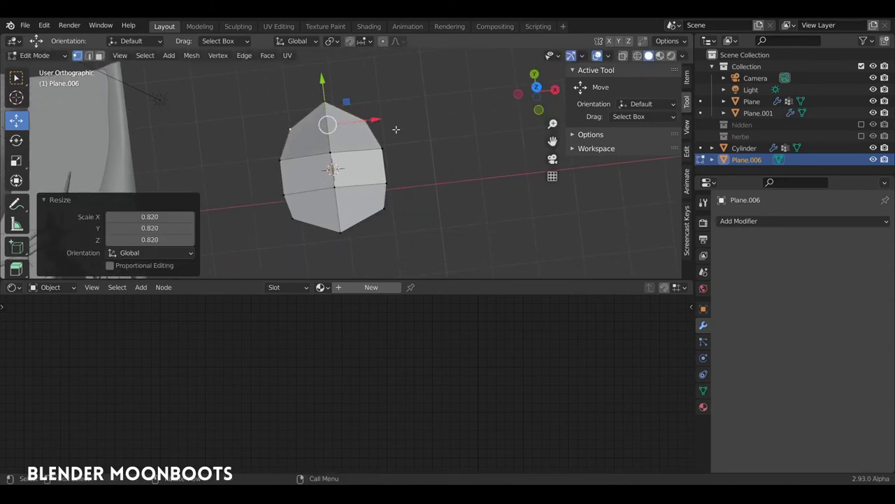
{"action": "left_click", "coordinate": [379, 213]}
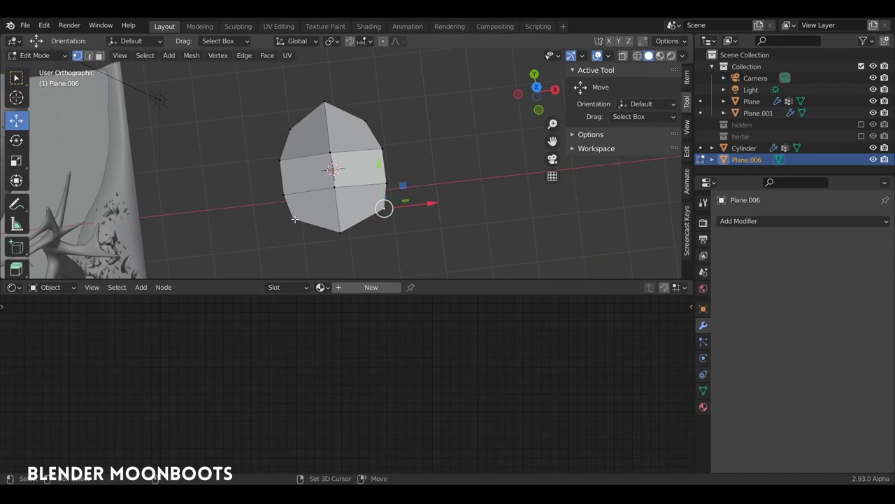
{"action": "key", "text": "s"}
{"action": "left_click", "coordinate": [381, 205]}
{"action": "middle_click_drag", "start_coordinate": [381, 205], "coordinate": [446, 123]}
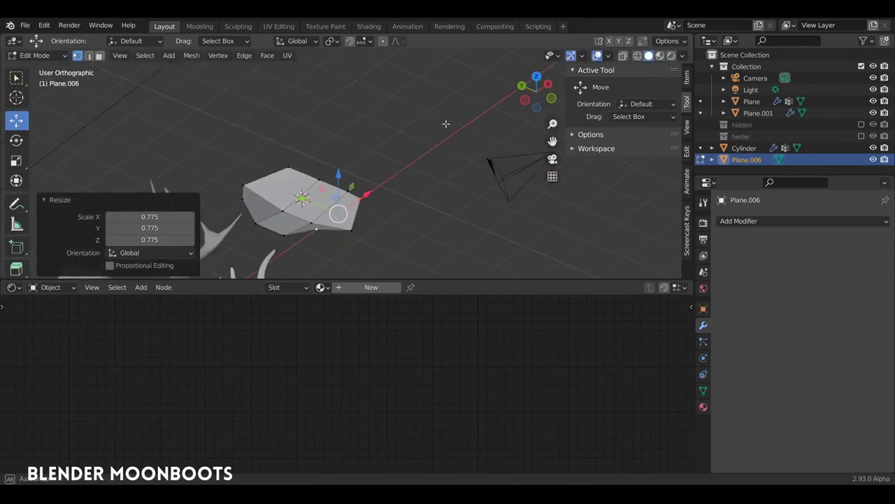
{"action": "key", "text": "Tab"}
{"action": "mouse_move", "coordinate": [377, 206]}
{"action": "middle_mouse_down"}
{"action": "mouse_move", "coordinate": [325, 225]}
{"action": "mouse_move", "coordinate": [357, 252]}
{"action": "mouse_move", "coordinate": [375, 188]}
{"action": "mouse_move", "coordinate": [359, 222]}
{"action": "mouse_move", "coordinate": [347, 213]}
{"action": "mouse_move", "coordinate": [353, 210]}
{"action": "middle_mouse_up"}
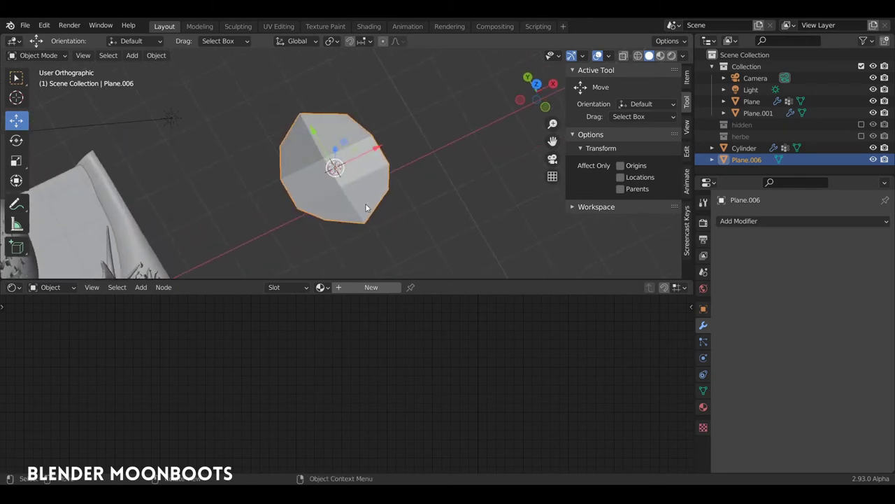
Step: Show the herbe collection and rename the horn Plane.005's Material.007 to herbe
{"action": "mouse_move", "coordinate": [367, 259]}
{"action": "middle_mouse_down"}
{"action": "mouse_move", "coordinate": [356, 200]}
{"action": "mouse_move", "coordinate": [363, 238]}
{"action": "middle_mouse_up"}
{"action": "left_click", "coordinate": [369, 286]}
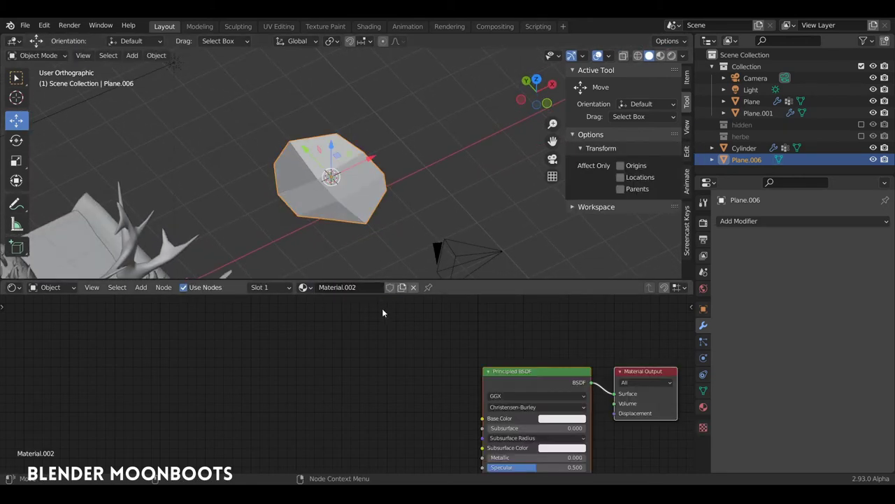
{"action": "key", "text": "Home"}
{"action": "left_click", "coordinate": [306, 287]}
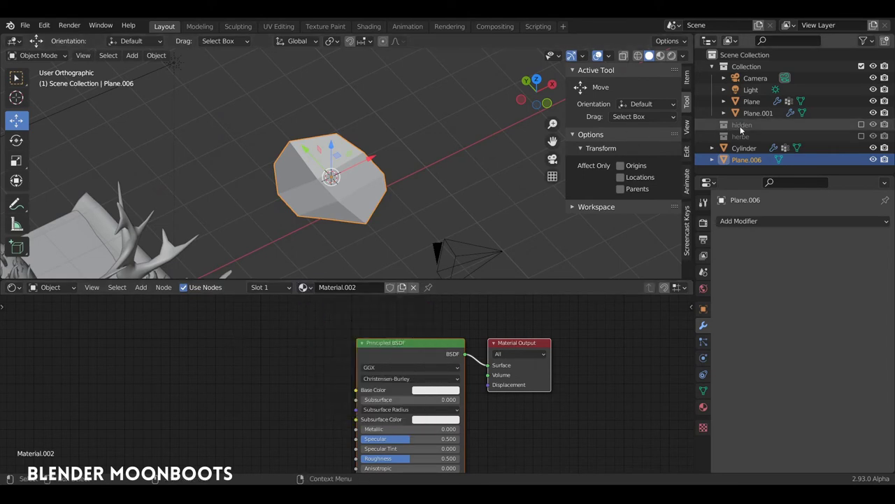
{"action": "left_click", "coordinate": [862, 135]}
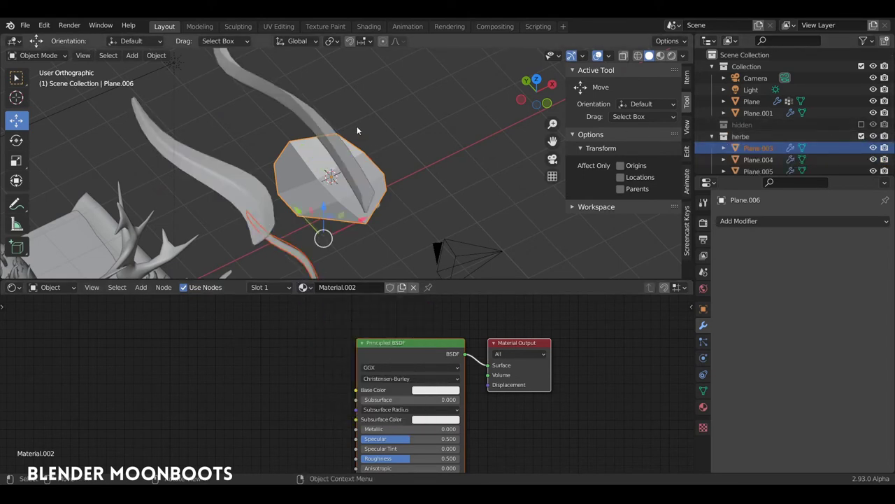
{"action": "left_click", "coordinate": [316, 120]}
{"action": "double_click", "coordinate": [344, 287]}
{"action": "type", "text": "herbe"}
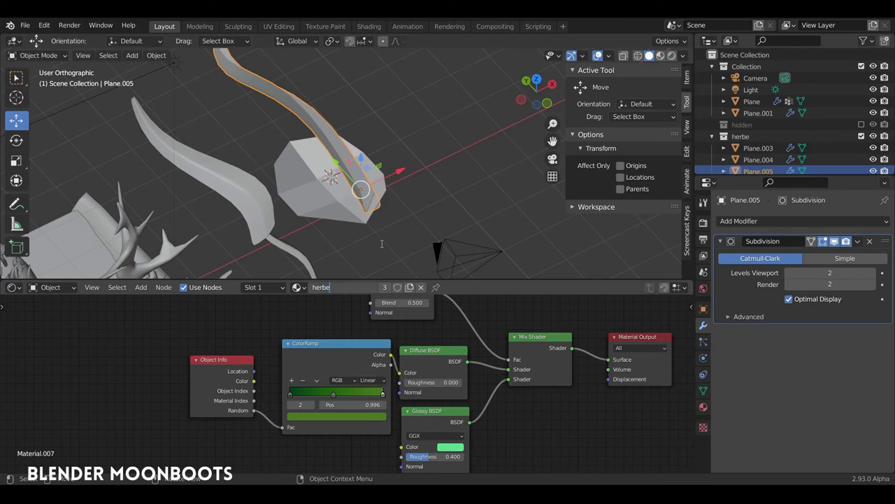
{"action": "key", "text": "Return"}
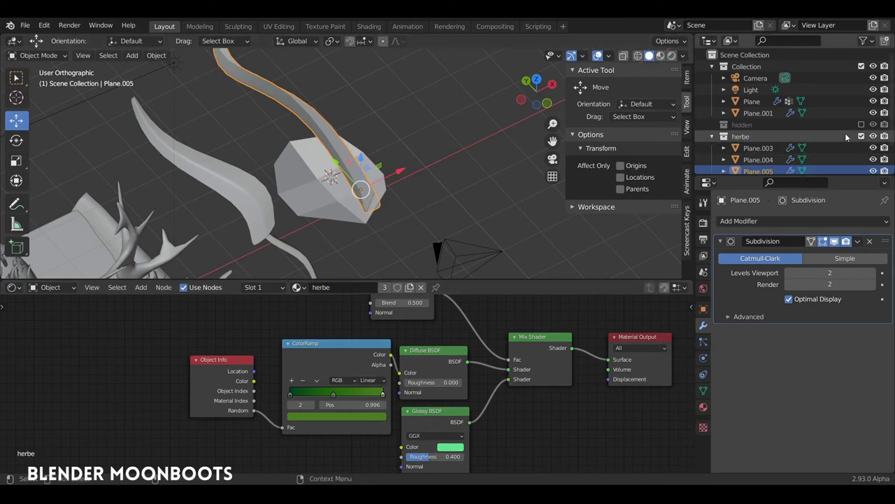
Step: Exclude herbe again, assign the herbe material to Plane.006 and make it single-user herbe.001
{"action": "left_click", "coordinate": [846, 136]}
{"action": "left_click", "coordinate": [861, 135]}
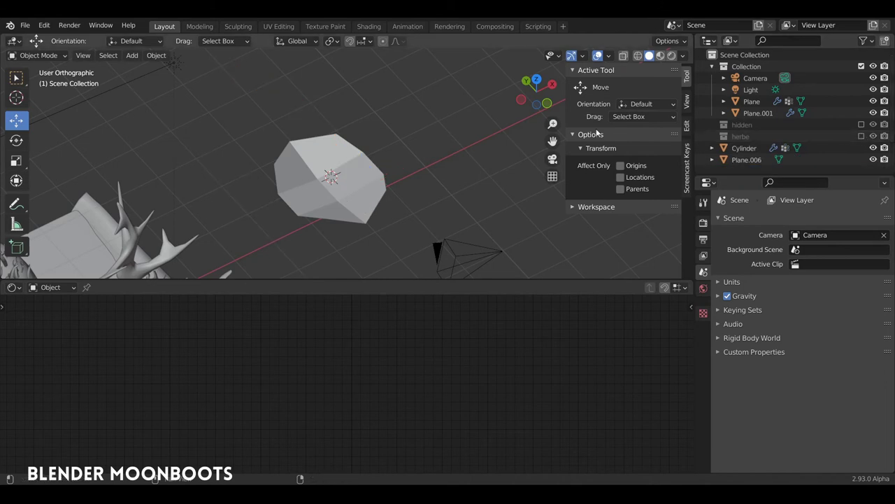
{"action": "left_click", "coordinate": [342, 177]}
{"action": "left_click", "coordinate": [306, 286]}
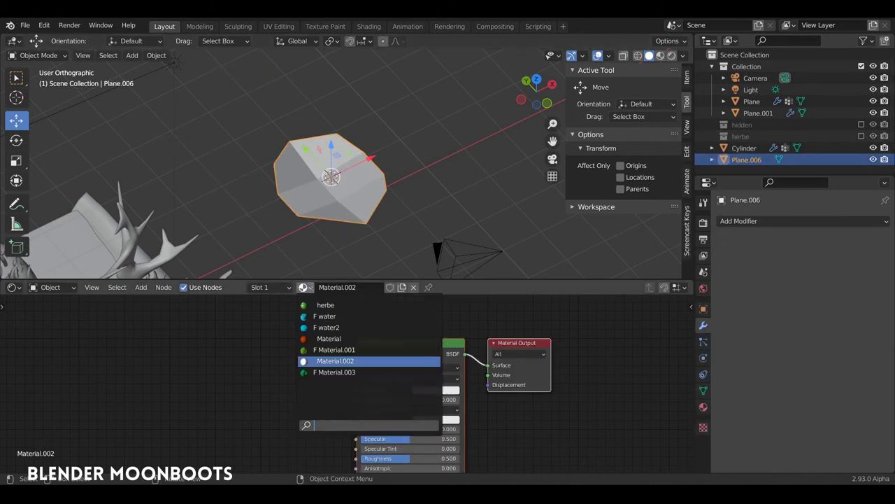
{"action": "left_click", "coordinate": [325, 305]}
{"action": "left_click", "coordinate": [409, 288]}
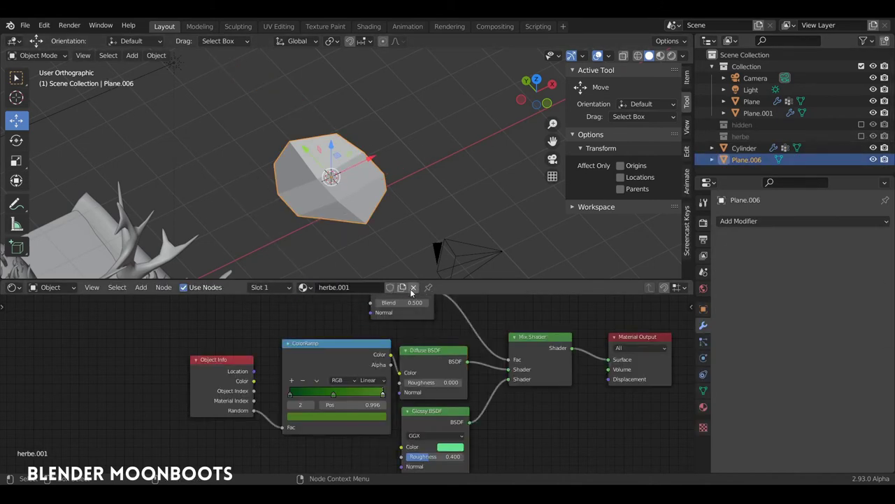
{"action": "mouse_move", "coordinate": [473, 349]}
{"action": "middle_mouse_down"}
{"action": "mouse_move", "coordinate": [438, 355]}
{"action": "mouse_move", "coordinate": [464, 369]}
{"action": "middle_mouse_up"}
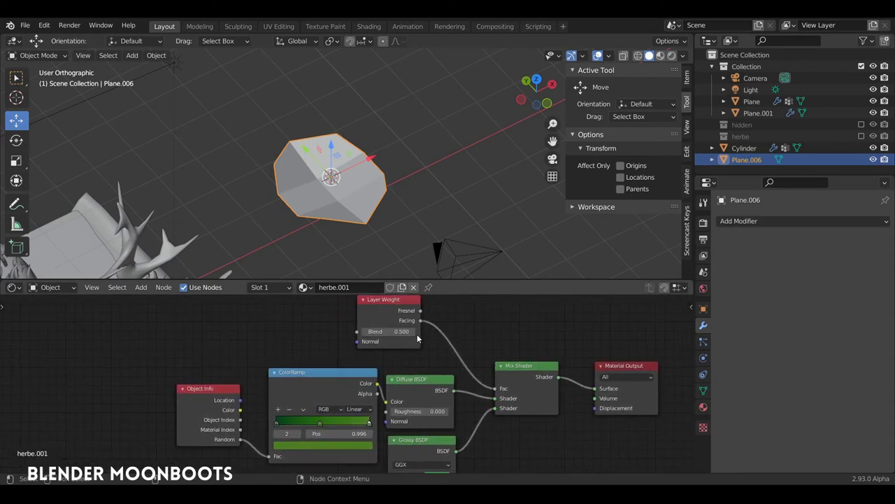
Step: Preview material colours, set the Glossy BSDF roughness to 0.900 and shift the ColorRamp stops
{"action": "middle_click_drag", "start_coordinate": [421, 207], "coordinate": [418, 197]}
{"action": "left_click", "coordinate": [671, 55]}
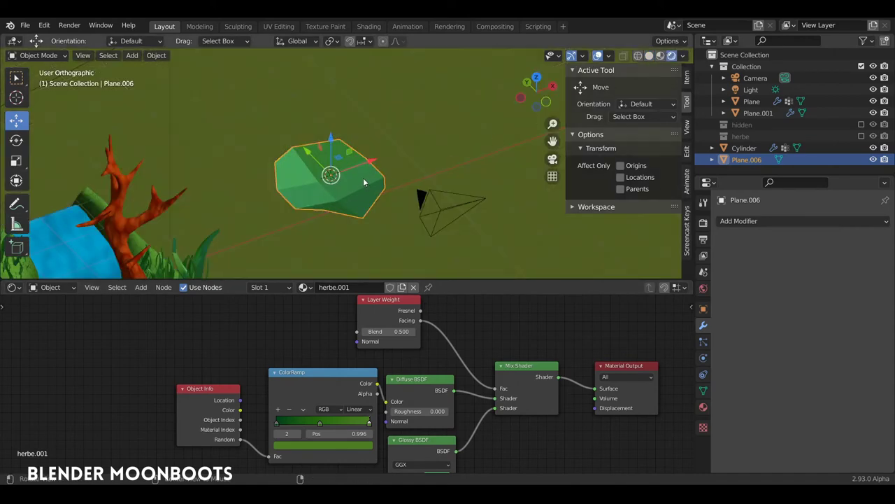
{"action": "scroll", "coordinate": [353, 170], "scroll_direction": "down", "scroll_amount": 2}
{"action": "scroll", "coordinate": [397, 191], "scroll_direction": "down", "scroll_amount": 3}
{"action": "scroll", "coordinate": [381, 190], "scroll_direction": "down", "scroll_amount": 2}
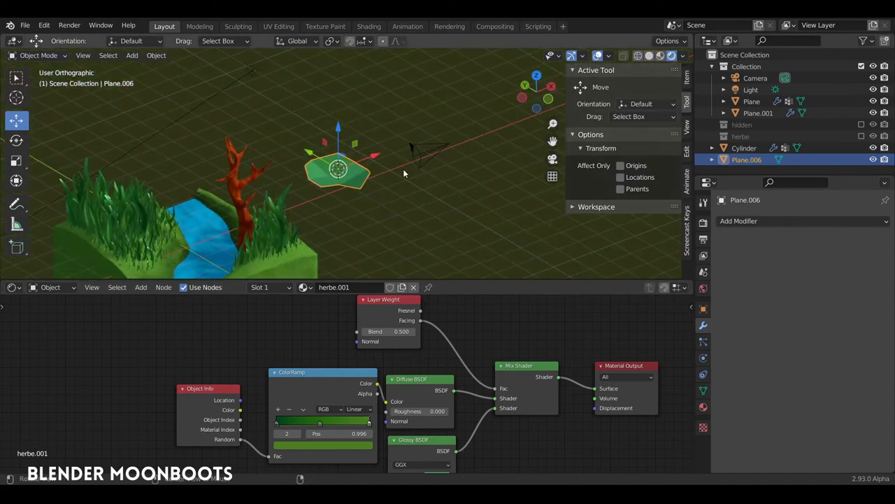
{"action": "scroll", "coordinate": [392, 176], "scroll_direction": "up", "scroll_amount": 2}
{"action": "scroll", "coordinate": [385, 161], "scroll_direction": "up", "scroll_amount": 3}
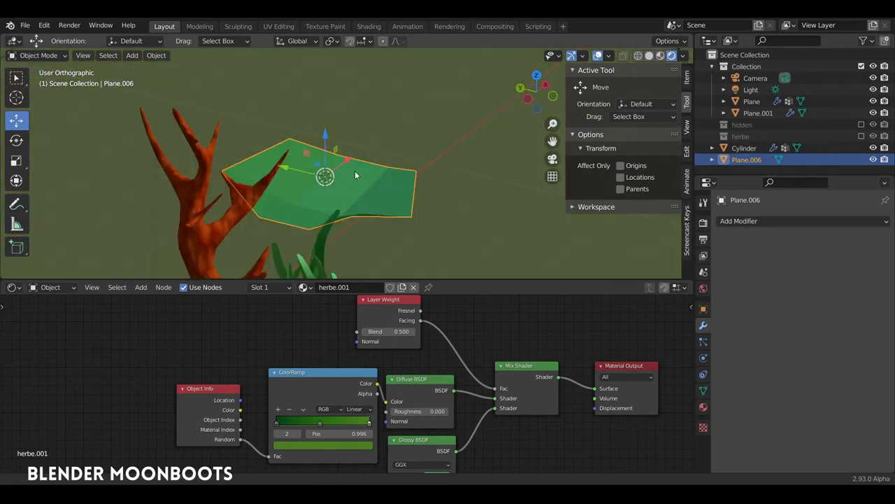
{"action": "scroll", "coordinate": [358, 186], "scroll_direction": "down", "scroll_amount": 3}
{"action": "scroll", "coordinate": [451, 257], "scroll_direction": "up", "scroll_amount": 2}
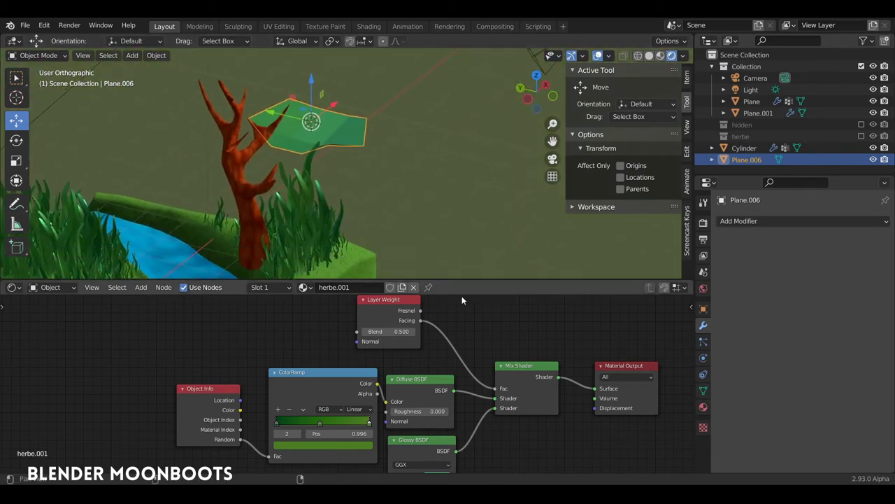
{"action": "middle_click_drag", "start_coordinate": [528, 360], "coordinate": [539, 311]}
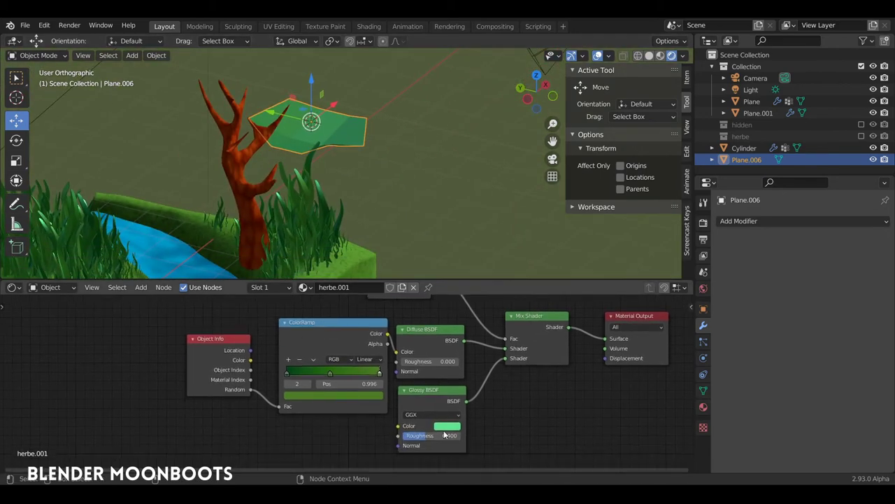
{"action": "left_click_drag", "start_coordinate": [441, 435], "coordinate": [462, 437], "text": "ctrl"}
{"action": "middle_click_drag", "start_coordinate": [381, 215], "coordinate": [374, 232]}
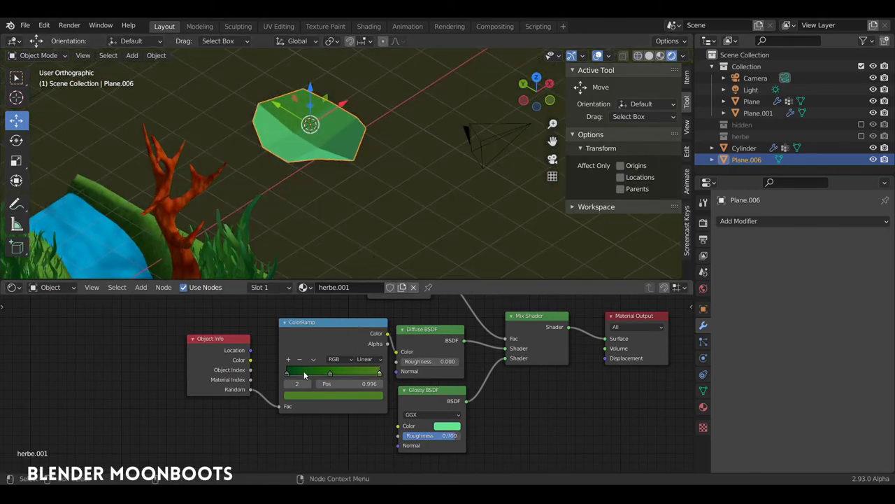
{"action": "mouse_move", "coordinate": [287, 372]}
{"action": "left_mouse_down"}
{"action": "mouse_move", "coordinate": [343, 373]}
{"action": "mouse_move", "coordinate": [287, 373]}
{"action": "left_mouse_up"}
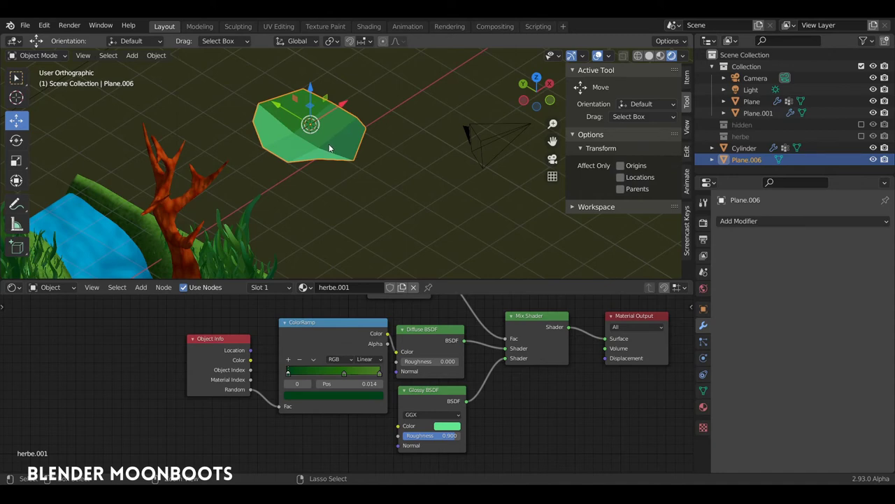
Step: Add a level-1 Subdivision to Plane.006 and give it smooth shading
{"action": "key", "text": "ctrl+1"}
{"action": "mouse_move", "coordinate": [331, 141]}
{"action": "middle_mouse_down"}
{"action": "mouse_move", "coordinate": [339, 138]}
{"action": "mouse_move", "coordinate": [330, 141]}
{"action": "middle_mouse_up"}
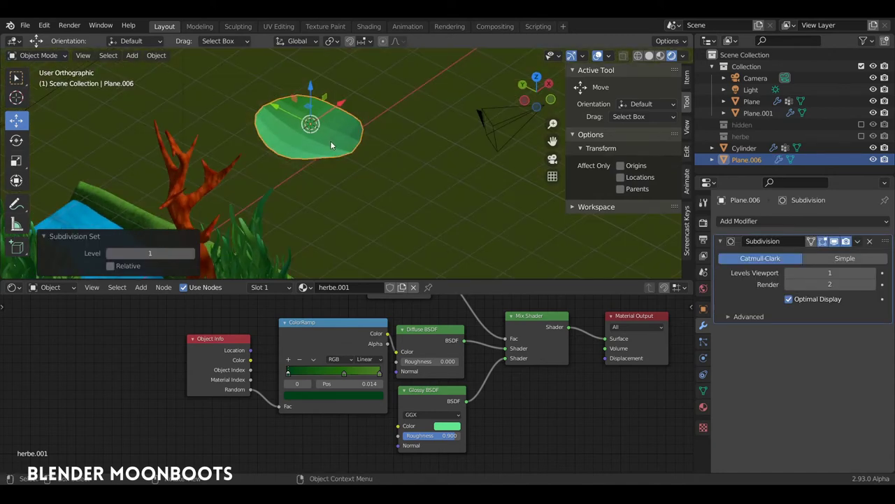
{"action": "right_click", "coordinate": [329, 144]}
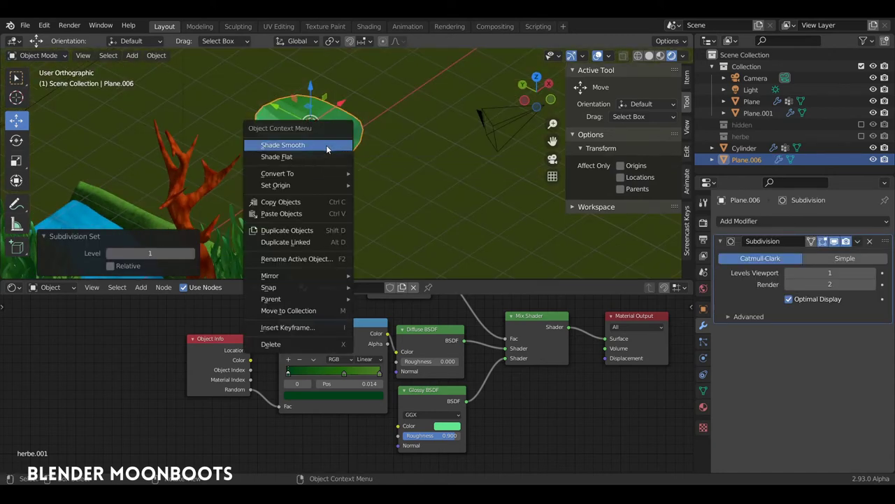
{"action": "left_click", "coordinate": [326, 146]}
{"action": "mouse_move", "coordinate": [329, 144]}
{"action": "middle_mouse_down"}
{"action": "mouse_move", "coordinate": [384, 152]}
{"action": "mouse_move", "coordinate": [340, 219]}
{"action": "middle_mouse_up"}
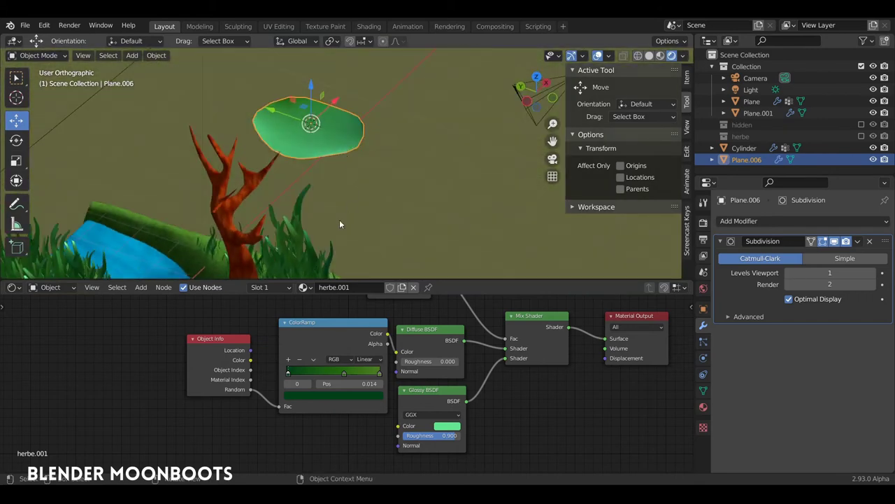
Step: Darken the green of the ColorRamp's rightmost stop, then enter Edit Mode on Plane.006
{"action": "left_click", "coordinate": [380, 373]}
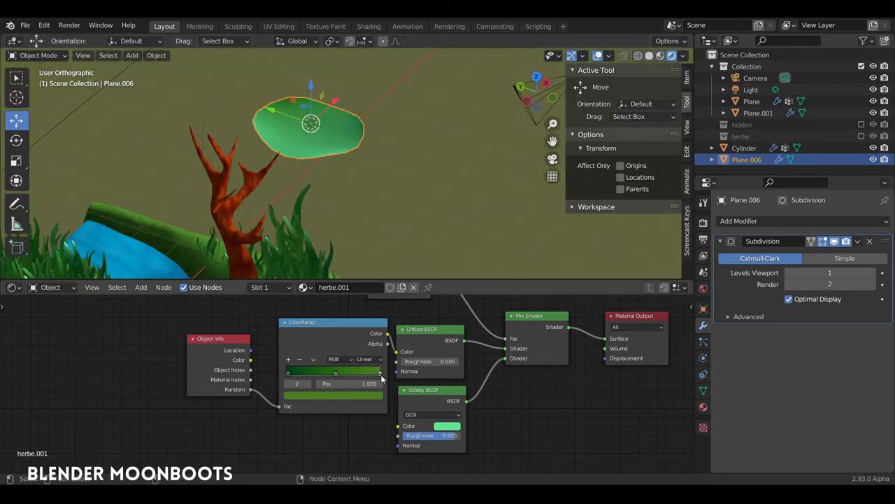
{"action": "left_click", "coordinate": [358, 395]}
{"action": "left_click_drag", "start_coordinate": [362, 287], "coordinate": [363, 305]}
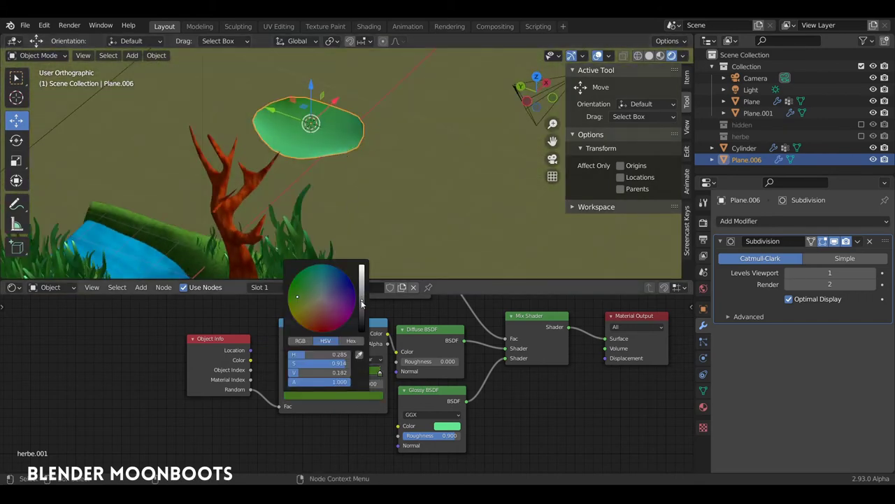
{"action": "middle_click_drag", "start_coordinate": [363, 217], "coordinate": [381, 123]}
{"action": "key", "text": "Tab"}
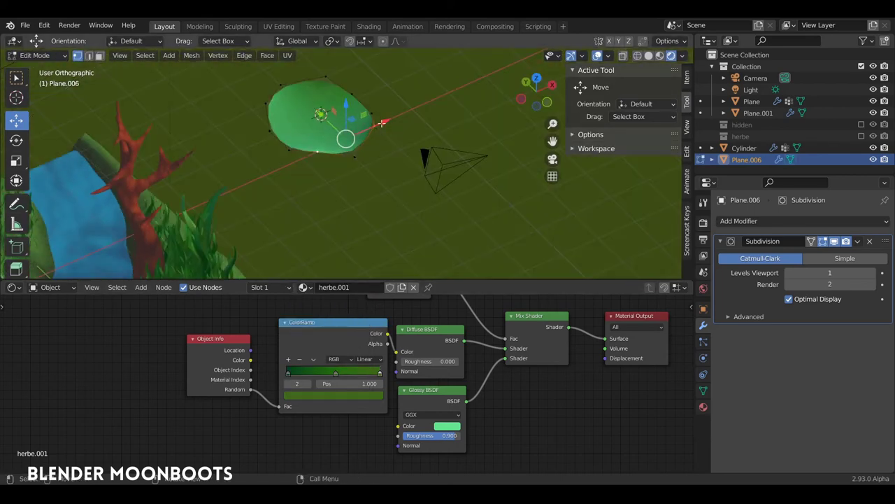
Step: In Solid shading with the edit-mode subdivision hidden, bevel the leaf plane's edges by 0.0615 m
{"action": "left_click", "coordinate": [647, 55]}
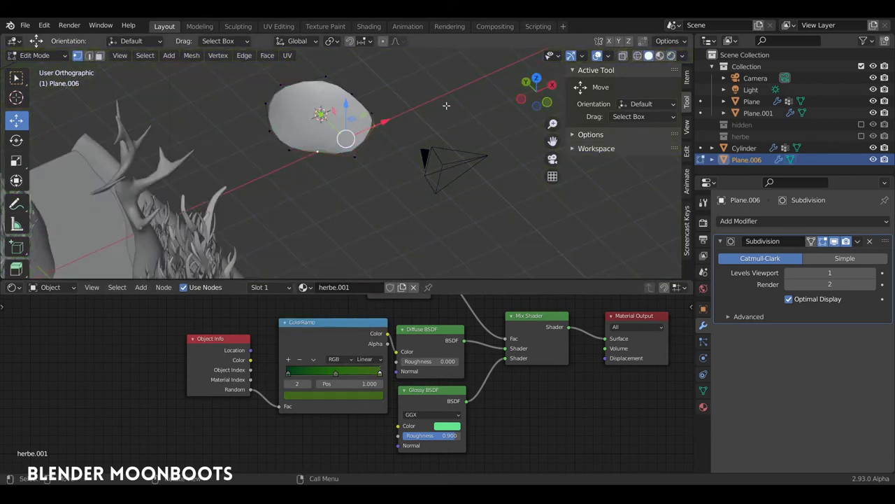
{"action": "left_click", "coordinate": [823, 241]}
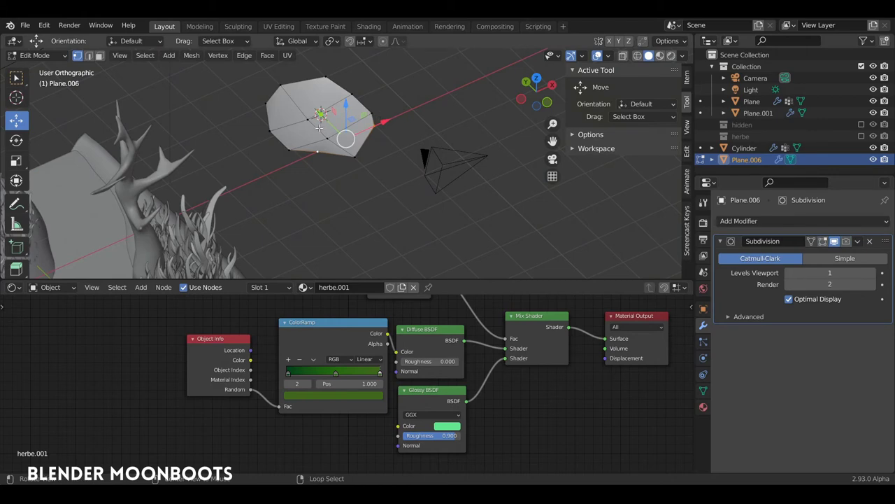
{"action": "left_click", "coordinate": [321, 126]}
{"action": "key", "text": "ctrl+b"}
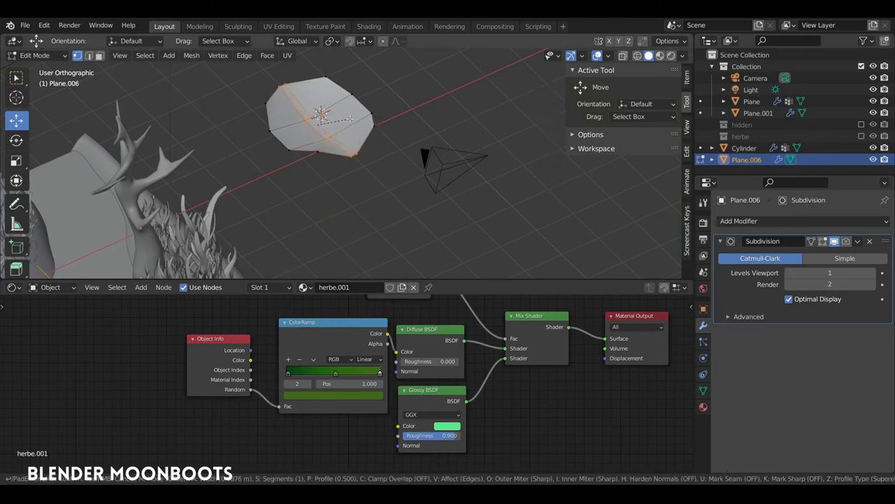
{"action": "left_click", "coordinate": [348, 120]}
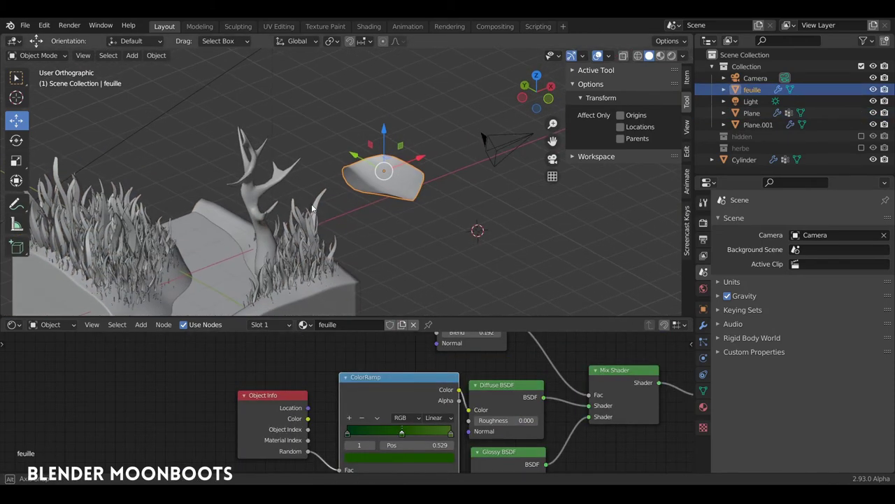
Step: Orbit and zoom around the tree and bevelled leaf, then bring up the Add menu
{"action": "middle_click_drag", "start_coordinate": [274, 182], "coordinate": [301, 163]}
{"action": "scroll", "coordinate": [301, 163], "scroll_direction": "up", "scroll_amount": 2}
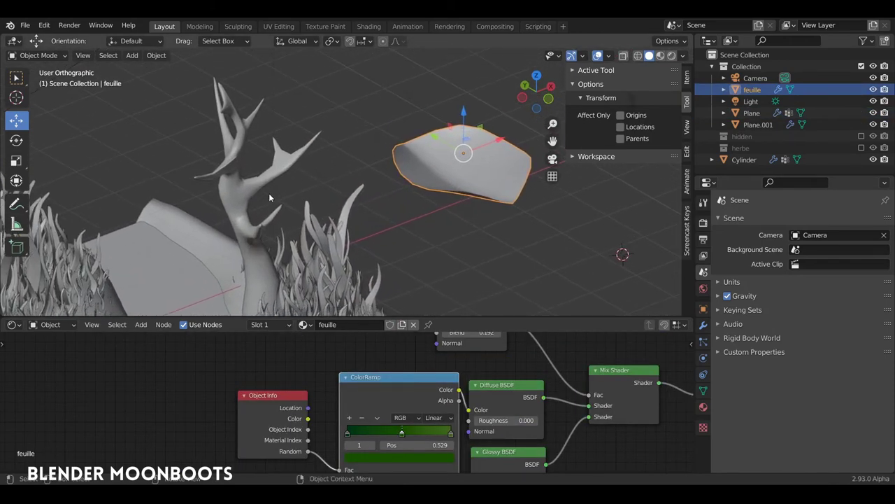
{"action": "scroll", "coordinate": [272, 178], "scroll_direction": "down", "scroll_amount": 2}
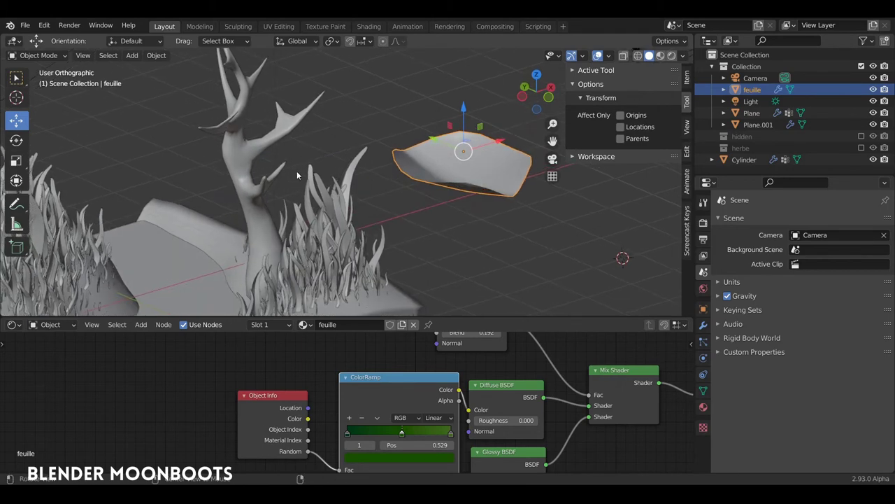
{"action": "mouse_move", "coordinate": [272, 178]}
{"action": "middle_mouse_down"}
{"action": "mouse_move", "coordinate": [303, 204]}
{"action": "mouse_move", "coordinate": [438, 213]}
{"action": "middle_mouse_up"}
{"action": "key", "text": "shift+a"}
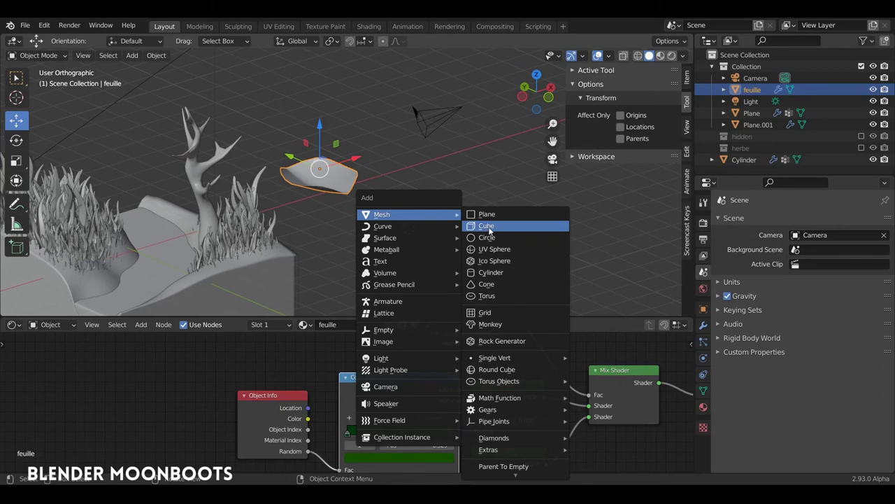
Step: Add a cube and subdivide it with smoothness 1 and 3 cuts into a round ball
{"action": "left_click", "coordinate": [488, 226]}
{"action": "key", "text": "Tab"}
{"action": "key", "text": "3"}
{"action": "right_click", "coordinate": [445, 210]}
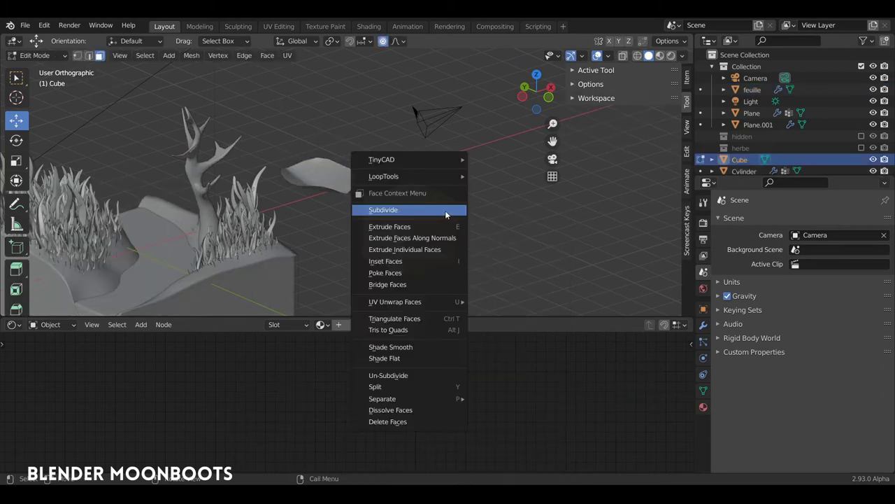
{"action": "left_click", "coordinate": [442, 210]}
{"action": "double_click", "coordinate": [150, 240]}
{"action": "type", "text": "1"}
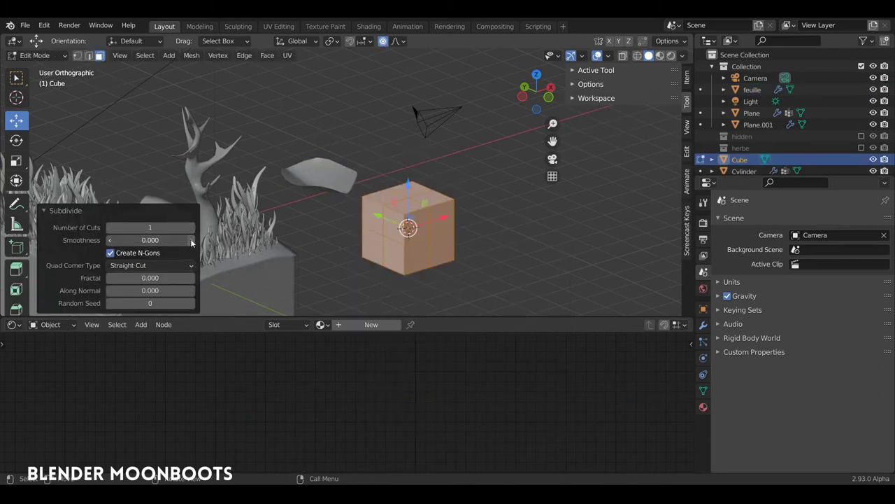
{"action": "key", "text": "Return"}
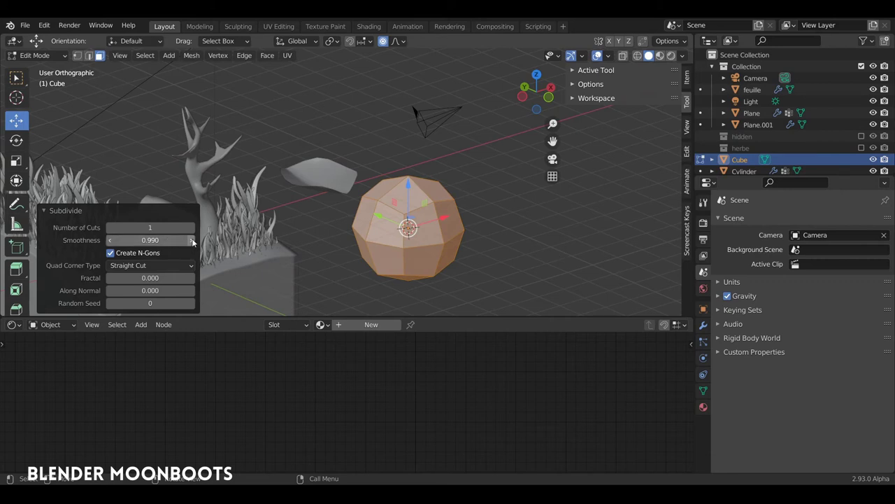
{"action": "left_click_drag", "start_coordinate": [194, 241], "coordinate": [227, 242]}
{"action": "left_click", "coordinate": [193, 228]}
{"action": "left_click", "coordinate": [193, 228]}
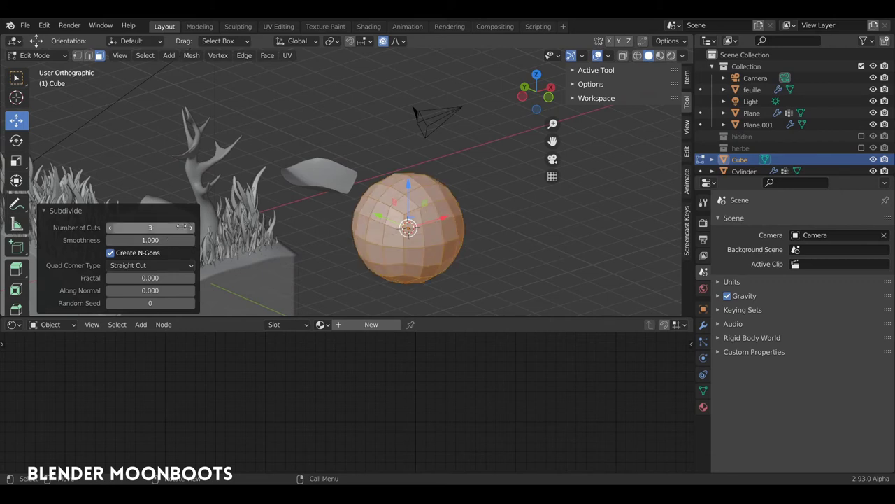
Step: Raise the ball along Z to 1.1286 m
{"action": "mouse_move", "coordinate": [364, 210]}
{"action": "middle_mouse_down"}
{"action": "mouse_move", "coordinate": [448, 217]}
{"action": "mouse_move", "coordinate": [393, 189]}
{"action": "mouse_move", "coordinate": [363, 131]}
{"action": "middle_mouse_up"}
{"action": "key", "text": "Tab"}
{"action": "key", "text": "g"}
{"action": "left_click", "coordinate": [433, 88]}
{"action": "left_click_drag", "start_coordinate": [363, 130], "coordinate": [363, 98]}
{"action": "middle_click_drag", "start_coordinate": [363, 98], "coordinate": [408, 144]}
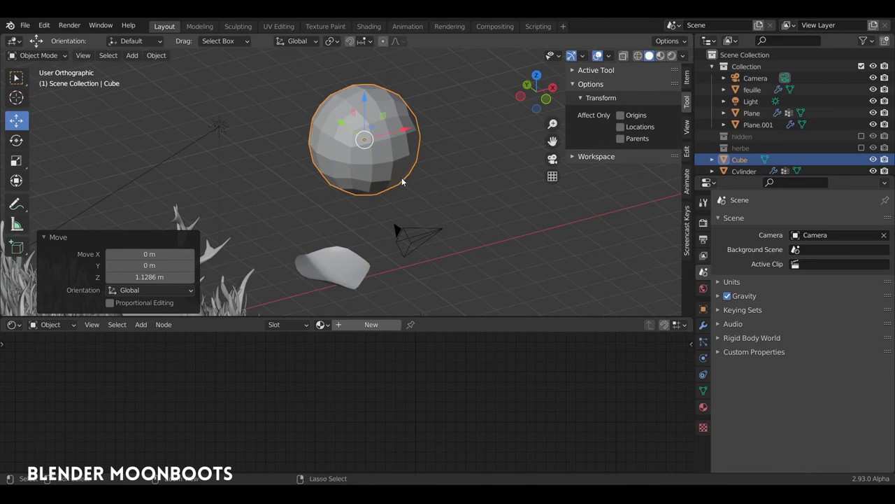
Step: Sculpt the ball lumpy with a 78 px brush, return to Object Mode and save object.blend
{"action": "key", "text": "ctrl+Tab"}
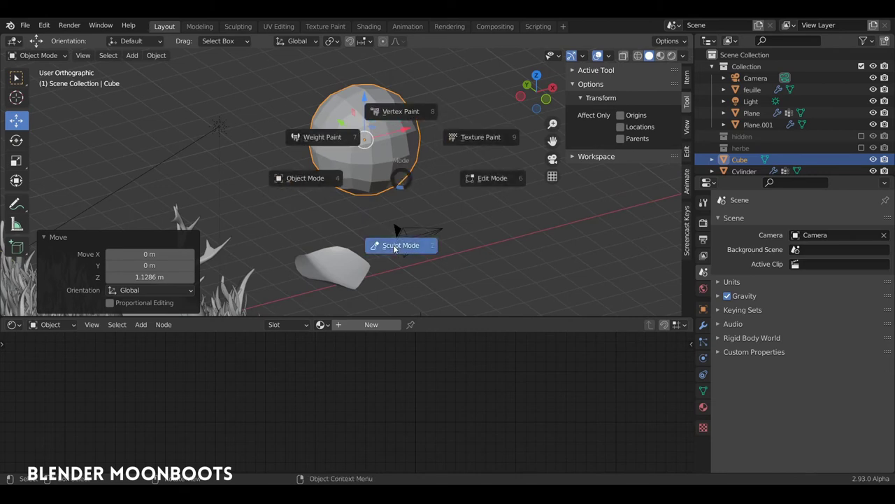
{"action": "left_click", "coordinate": [394, 246]}
{"action": "key", "text": "f"}
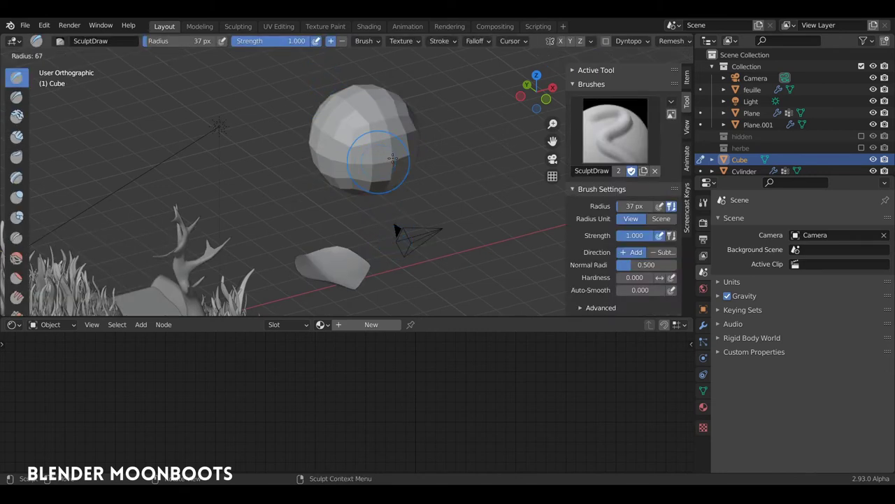
{"action": "left_click", "coordinate": [355, 154]}
{"action": "mouse_move", "coordinate": [355, 141]}
{"action": "middle_mouse_down"}
{"action": "mouse_move", "coordinate": [340, 130]}
{"action": "mouse_move", "coordinate": [304, 151]}
{"action": "mouse_move", "coordinate": [337, 169]}
{"action": "mouse_move", "coordinate": [328, 199]}
{"action": "mouse_move", "coordinate": [371, 207]}
{"action": "mouse_move", "coordinate": [358, 232]}
{"action": "mouse_move", "coordinate": [416, 170]}
{"action": "mouse_move", "coordinate": [413, 208]}
{"action": "middle_mouse_up"}
{"action": "key", "text": "ctrl+Tab"}
{"action": "key", "text": "ctrl+s"}
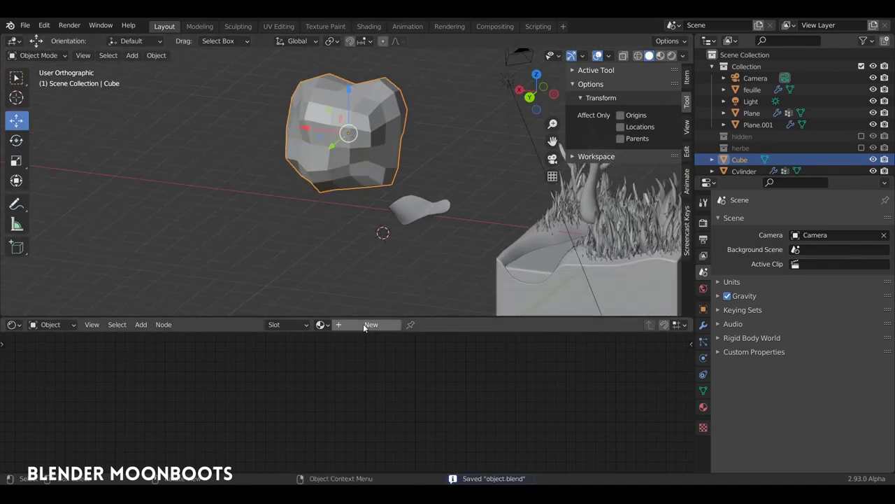
Step: Create a new material for the ball named 'boule de feuille'
{"action": "left_click", "coordinate": [363, 323]}
{"action": "left_click_drag", "start_coordinate": [377, 317], "coordinate": [410, 223]}
{"action": "key", "text": "Home"}
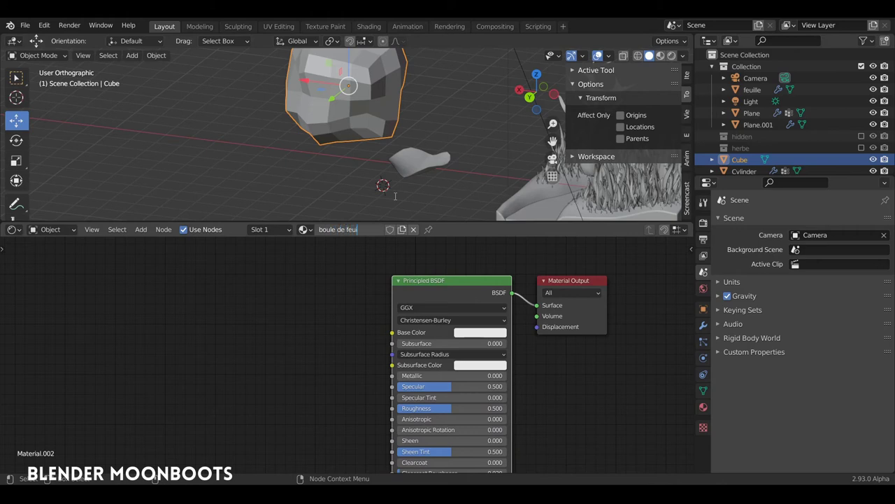
{"action": "key", "text": "Return"}
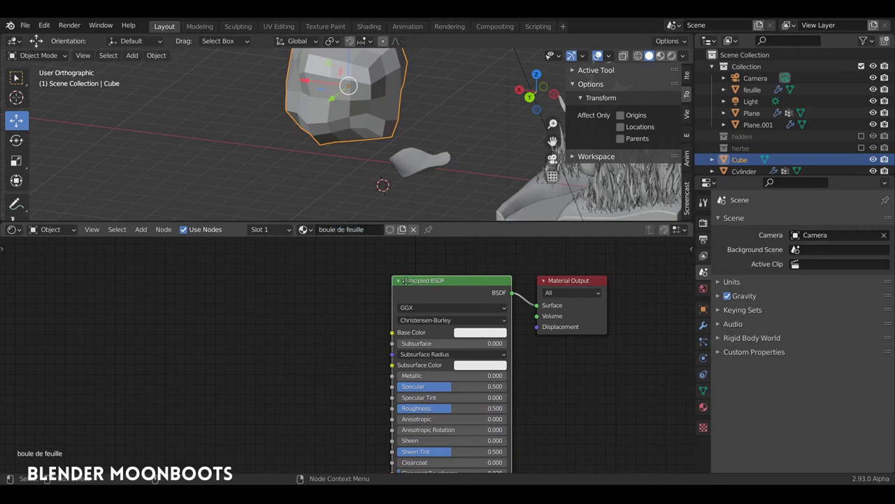
{"action": "left_click_drag", "start_coordinate": [406, 280], "coordinate": [398, 280]}
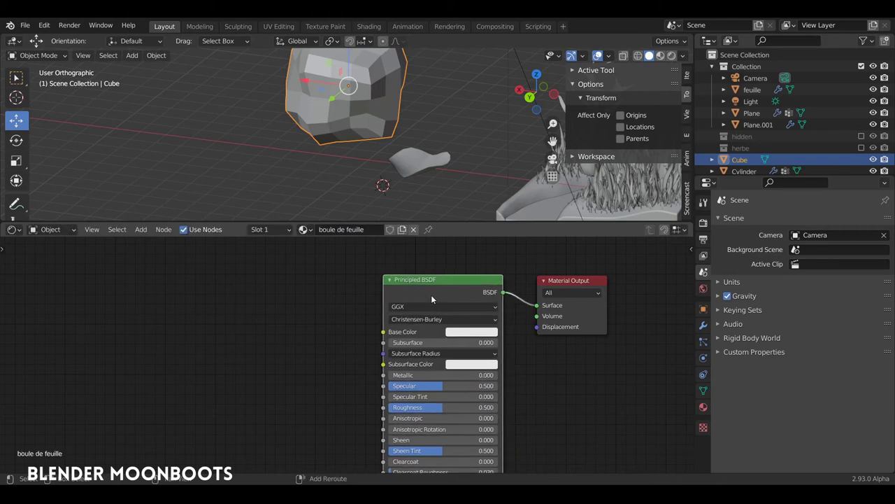
Step: Replace the Principled BSDF with a fully white Transparent BSDF
{"action": "key", "text": "shift+s"}
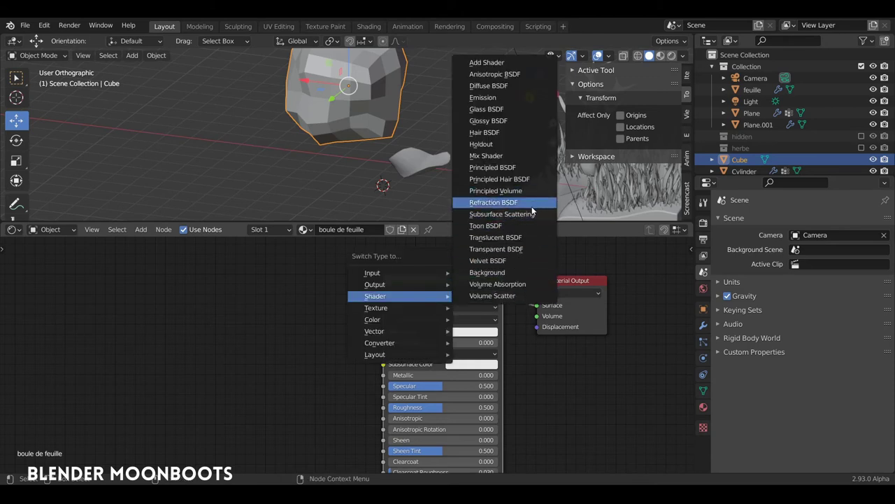
{"action": "left_click", "coordinate": [522, 248]}
{"action": "left_click_drag", "start_coordinate": [427, 280], "coordinate": [462, 288]}
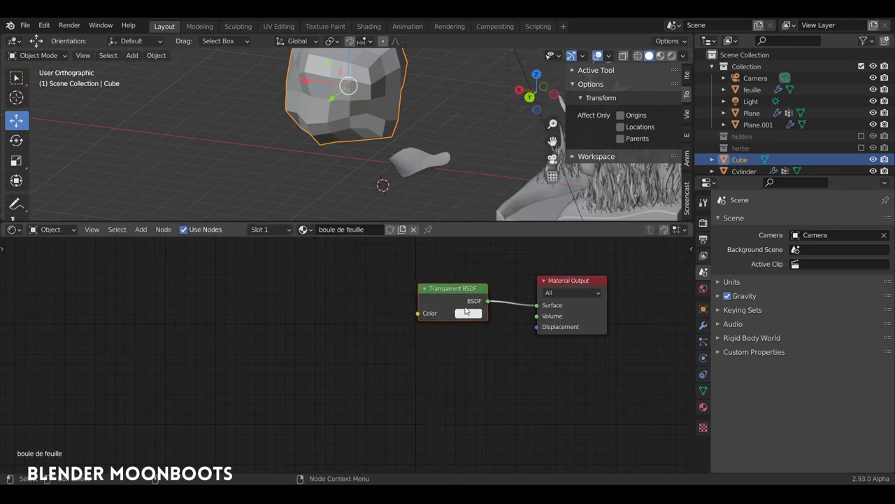
{"action": "left_click", "coordinate": [469, 312]}
{"action": "left_click_drag", "start_coordinate": [540, 181], "coordinate": [540, 172]}
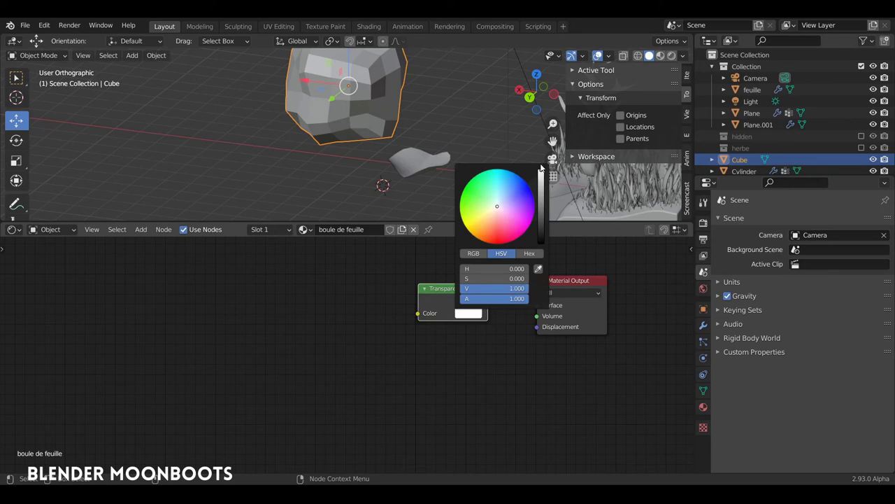
{"action": "left_click_drag", "start_coordinate": [440, 288], "coordinate": [457, 290]}
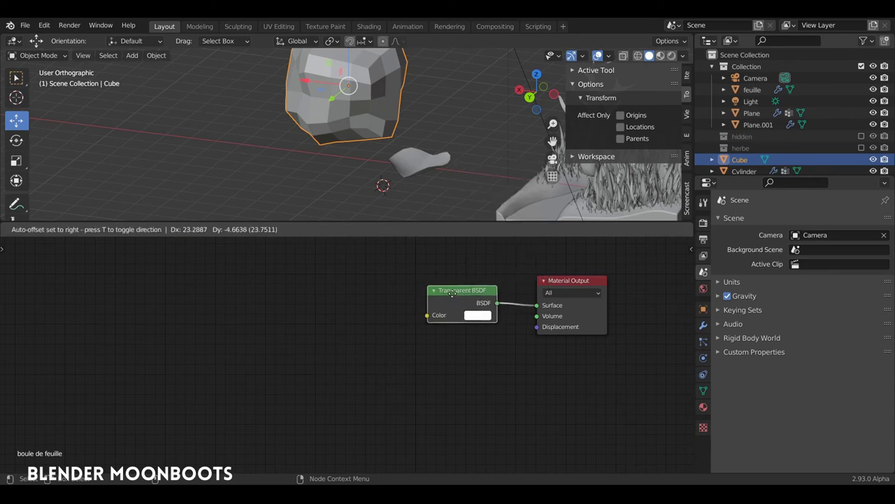
Step: Set the material's Blend Mode to Alpha Blend and Shadow Mode to None
{"action": "left_click", "coordinate": [704, 407]}
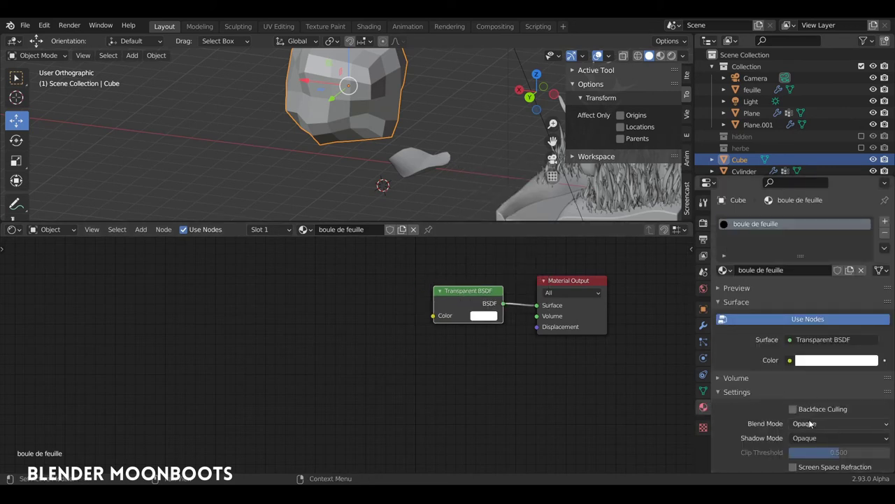
{"action": "left_click", "coordinate": [807, 424]}
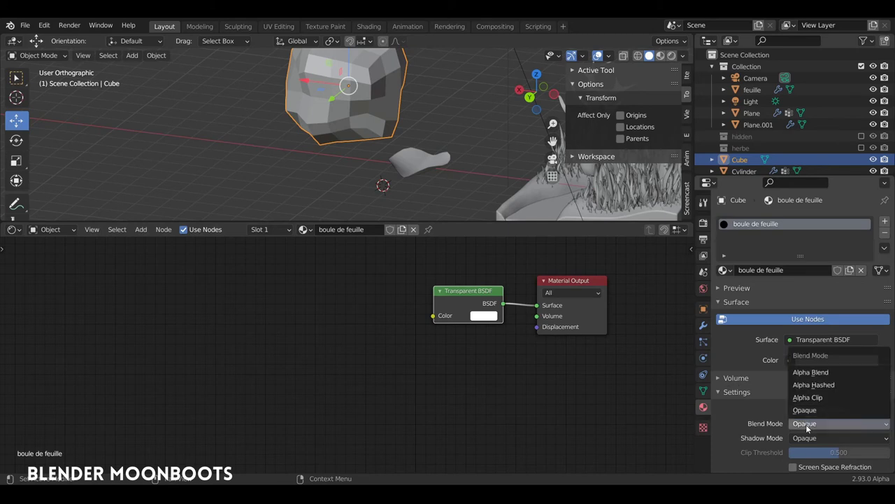
{"action": "left_click", "coordinate": [811, 372]}
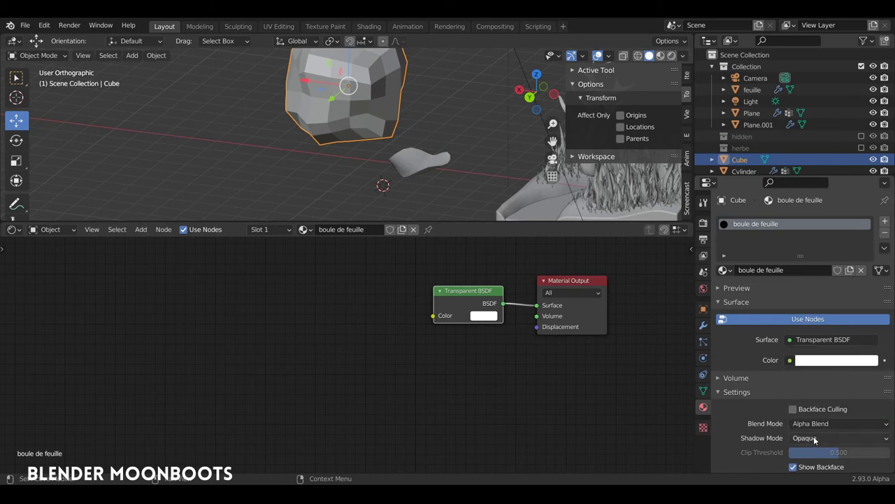
{"action": "left_click", "coordinate": [813, 438]}
{"action": "left_click", "coordinate": [820, 425]}
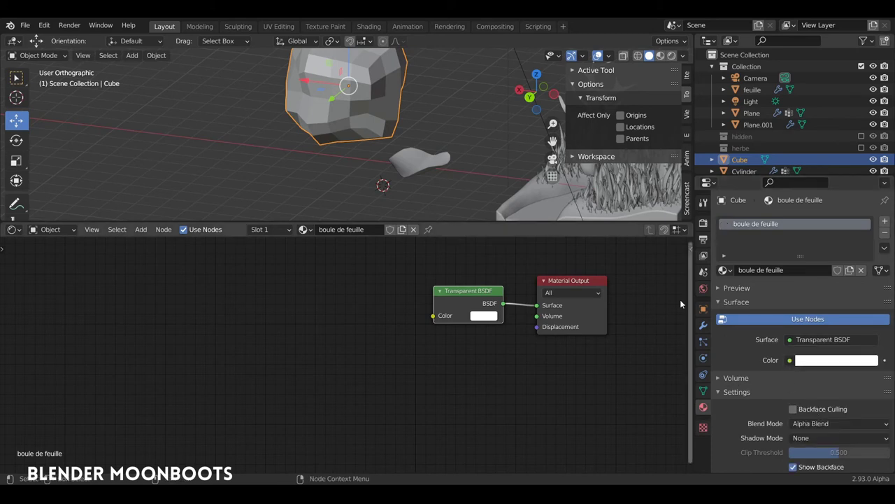
Step: Check the ball in Rendered shading, return to Solid shading, and save the file
{"action": "left_click_drag", "start_coordinate": [433, 223], "coordinate": [434, 310]}
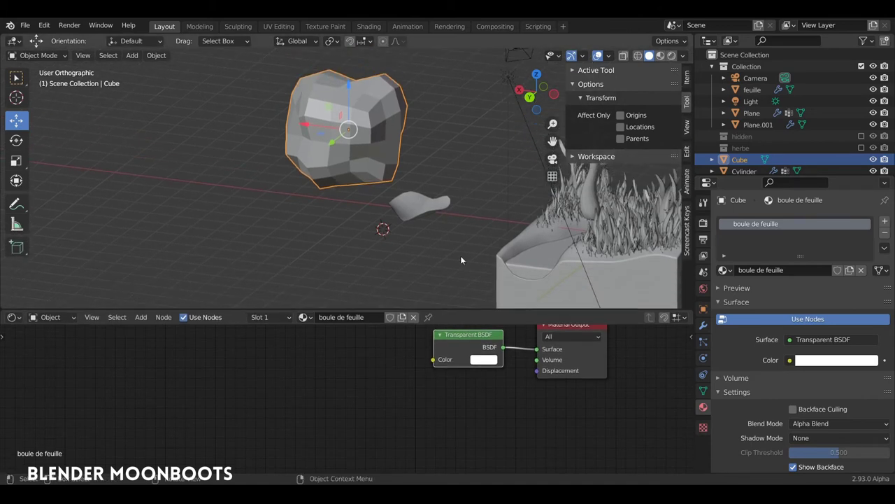
{"action": "left_click", "coordinate": [671, 55]}
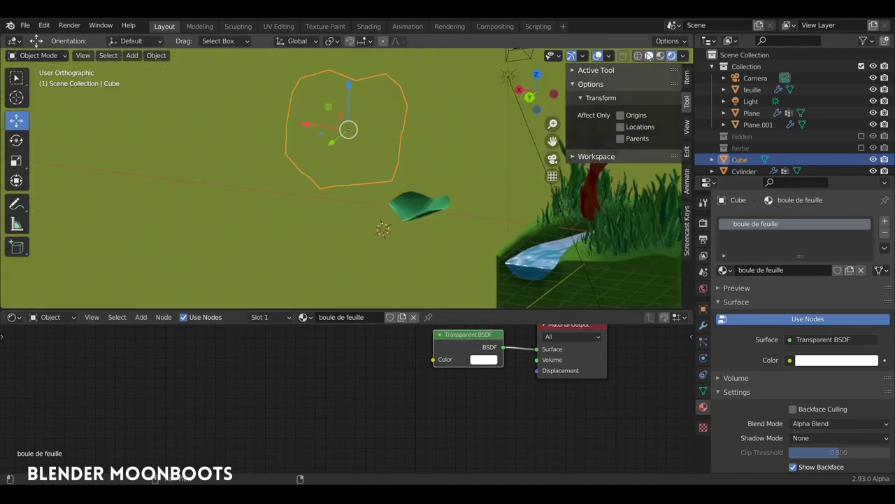
{"action": "left_click", "coordinate": [649, 55]}
{"action": "mouse_move", "coordinate": [492, 123]}
{"action": "middle_mouse_down"}
{"action": "mouse_move", "coordinate": [353, 145]}
{"action": "mouse_move", "coordinate": [381, 164]}
{"action": "mouse_move", "coordinate": [281, 158]}
{"action": "middle_mouse_up"}
{"action": "key", "text": "ctrl+s"}
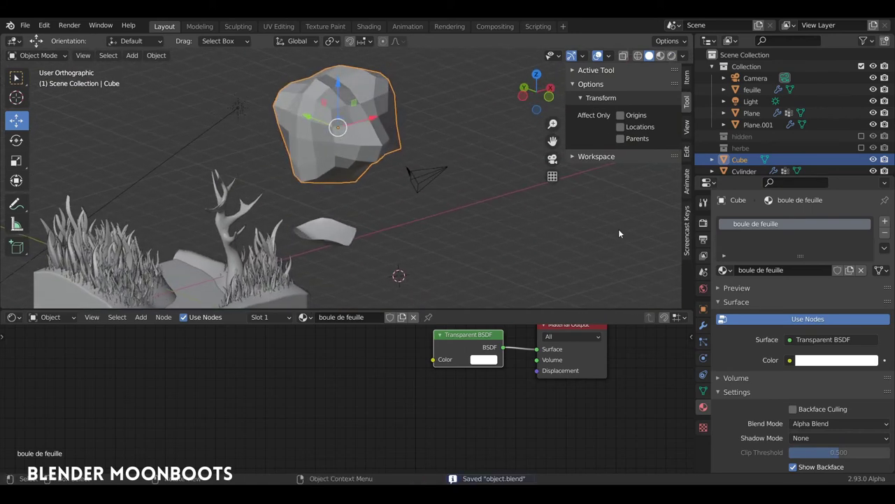
Step: Add a Hair particle system to the Cube
{"action": "left_click", "coordinate": [704, 342]}
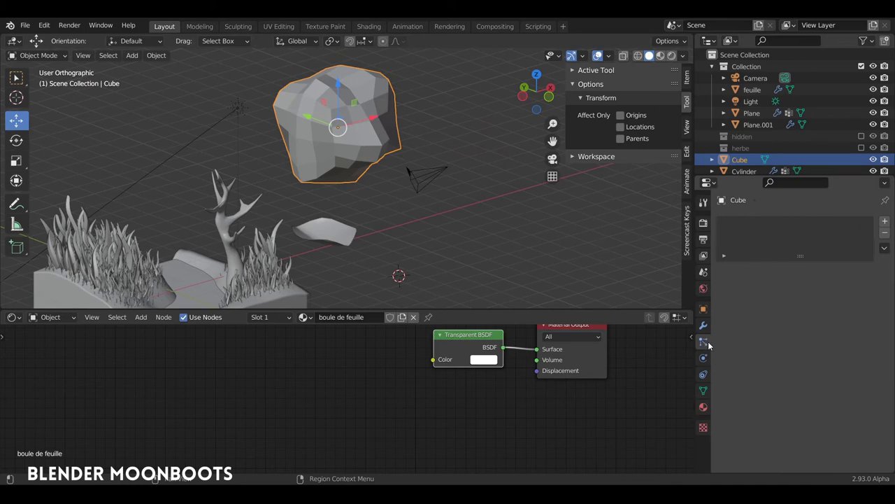
{"action": "left_click", "coordinate": [885, 222]}
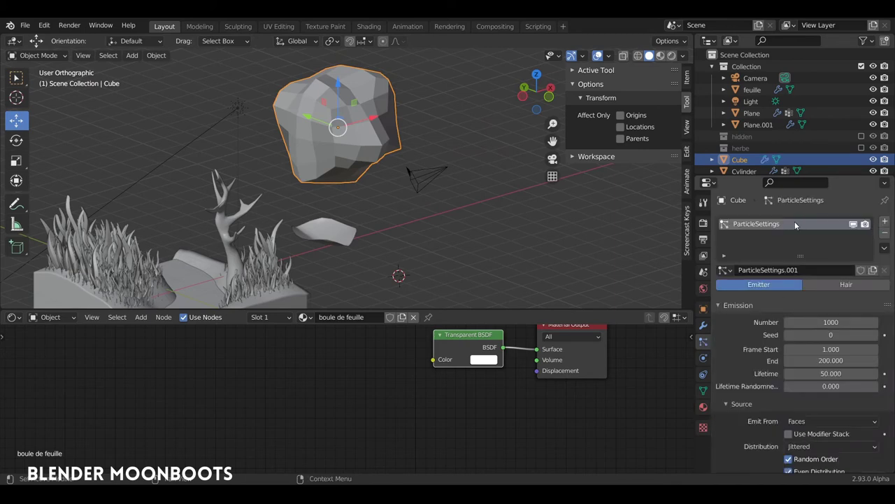
{"action": "left_click", "coordinate": [834, 286]}
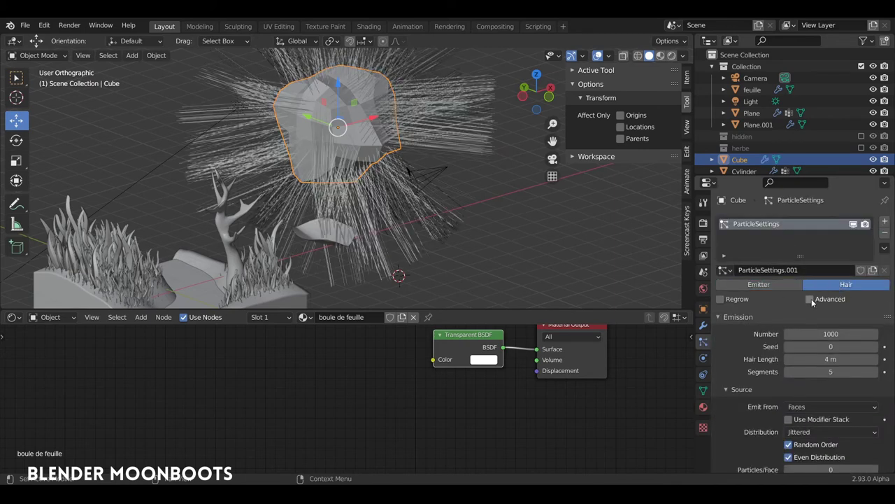
{"action": "left_click", "coordinate": [720, 316]}
{"action": "left_click", "coordinate": [717, 315], "text": "ctrl"}
{"action": "left_click", "coordinate": [717, 314]}
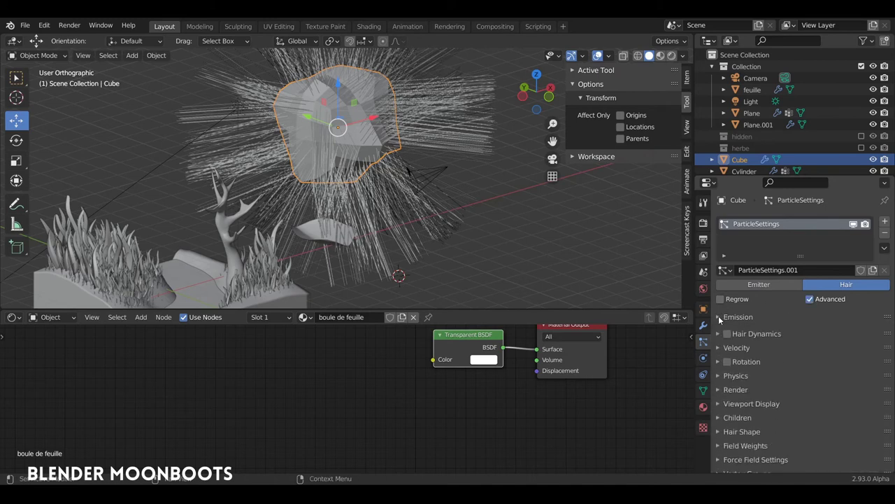
Step: Enable particle rotation and set Emit From to Volume
{"action": "left_click", "coordinate": [728, 359]}
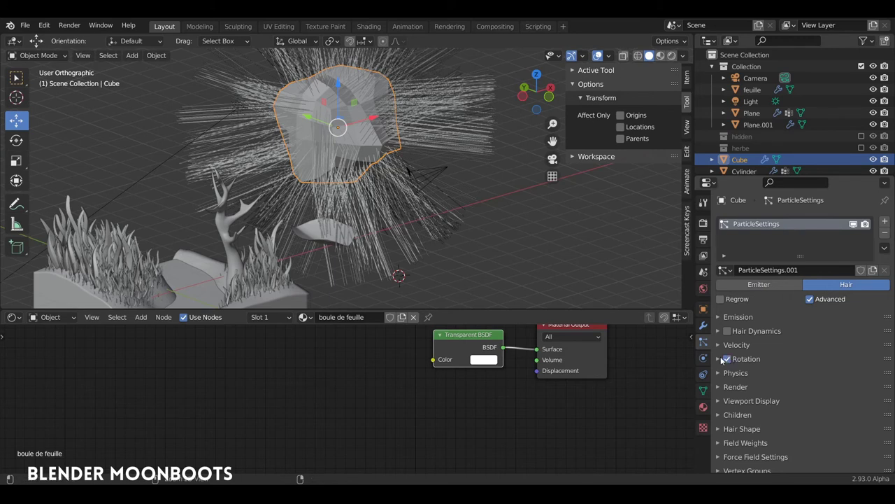
{"action": "left_click", "coordinate": [727, 317]}
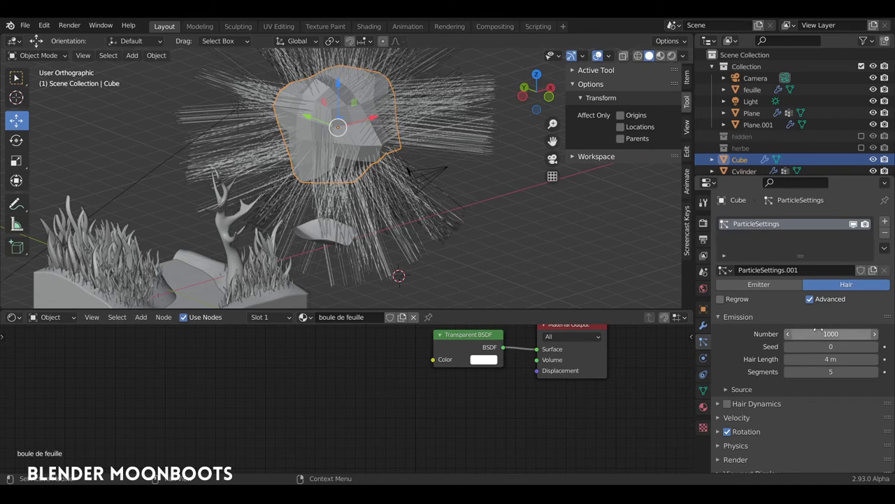
{"action": "scroll", "coordinate": [770, 321], "scroll_direction": "down", "scroll_amount": 3}
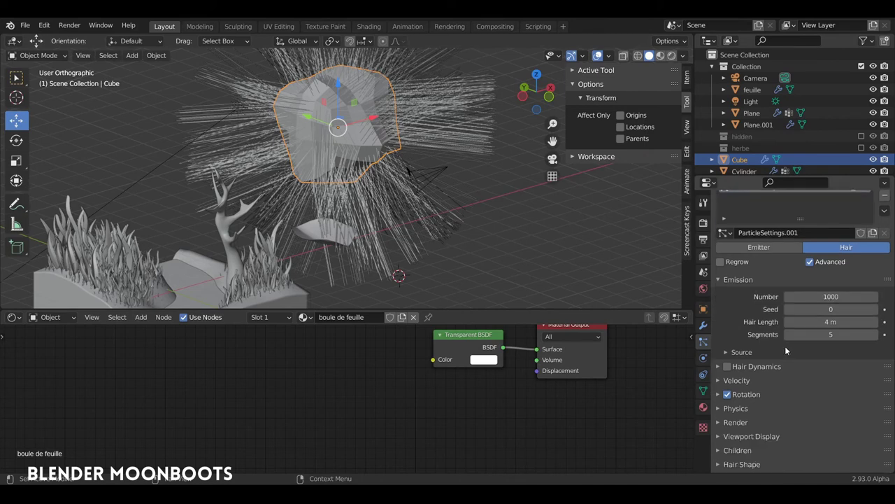
{"action": "left_click", "coordinate": [727, 296]}
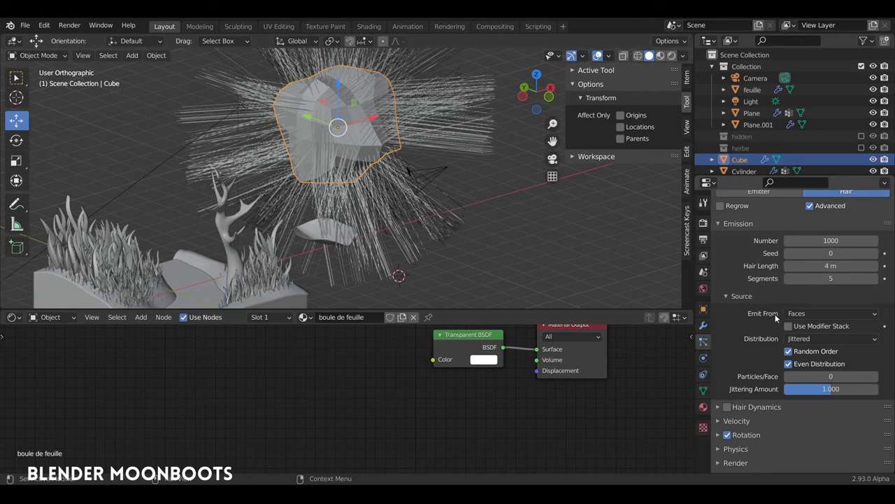
{"action": "left_click", "coordinate": [805, 314]}
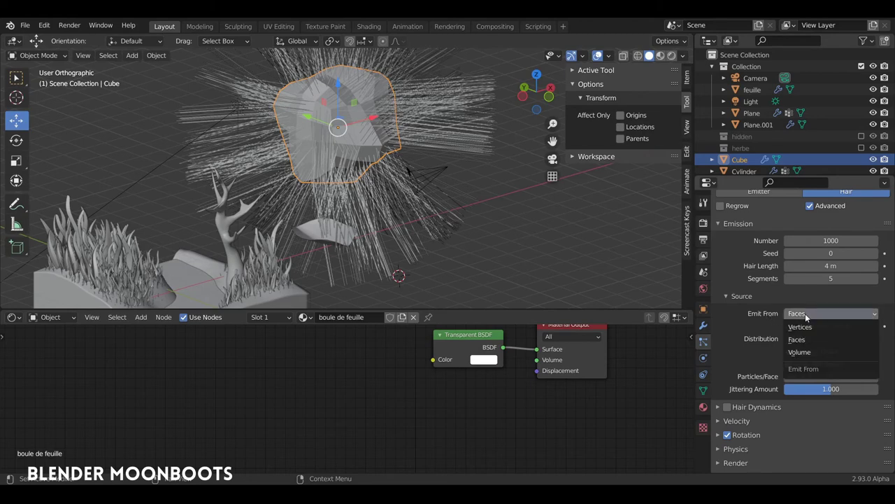
{"action": "left_click", "coordinate": [807, 353]}
Step: Turn off Even Distribution for the 1000 hair strands
{"action": "mouse_move", "coordinate": [388, 128]}
{"action": "middle_mouse_down"}
{"action": "mouse_move", "coordinate": [355, 119]}
{"action": "mouse_move", "coordinate": [401, 142]}
{"action": "mouse_move", "coordinate": [394, 132]}
{"action": "middle_mouse_up"}
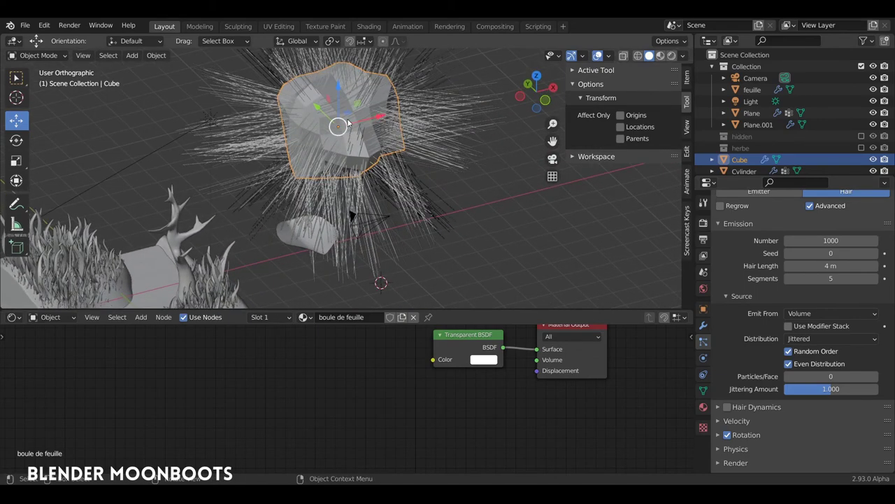
{"action": "middle_click_drag", "start_coordinate": [336, 127], "coordinate": [326, 130]}
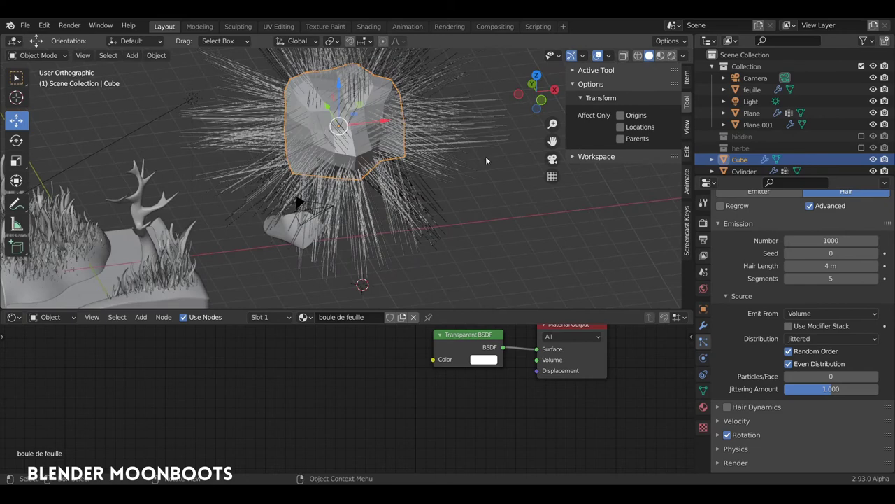
{"action": "left_click", "coordinate": [789, 364]}
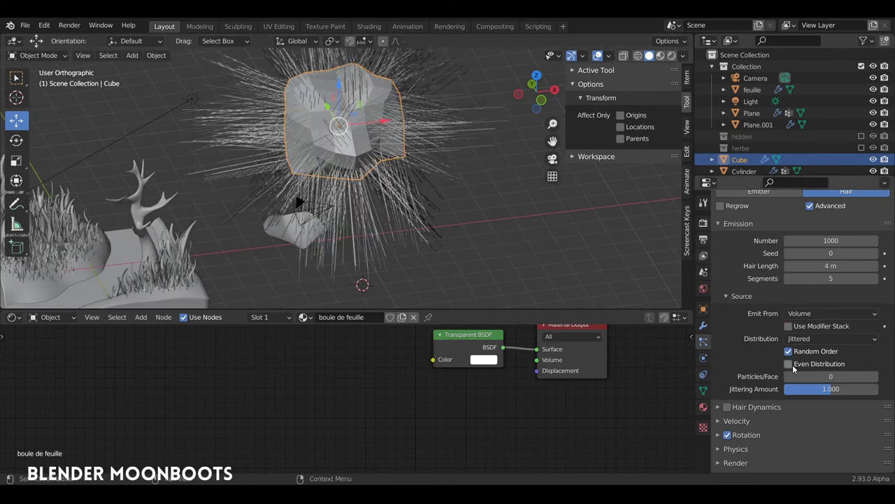
{"action": "scroll", "coordinate": [784, 363], "scroll_direction": "down", "scroll_amount": 2}
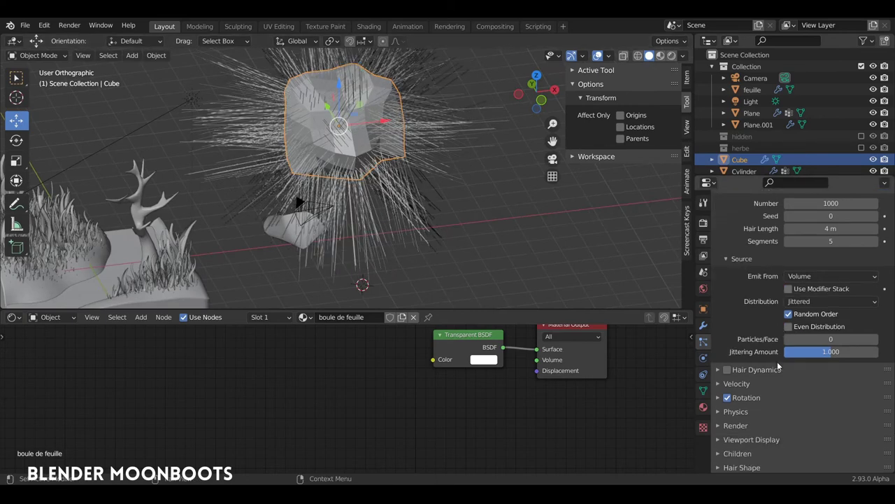
{"action": "scroll", "coordinate": [772, 357], "scroll_direction": "down", "scroll_amount": 3}
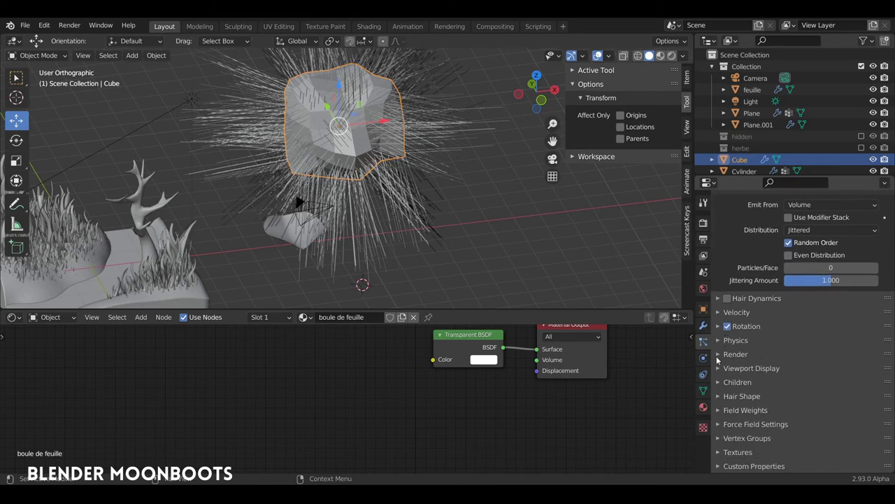
Step: Set the hair to Render As Object and pick feuille as the instance object
{"action": "left_click", "coordinate": [718, 355]}
{"action": "scroll", "coordinate": [733, 357], "scroll_direction": "down", "scroll_amount": 2}
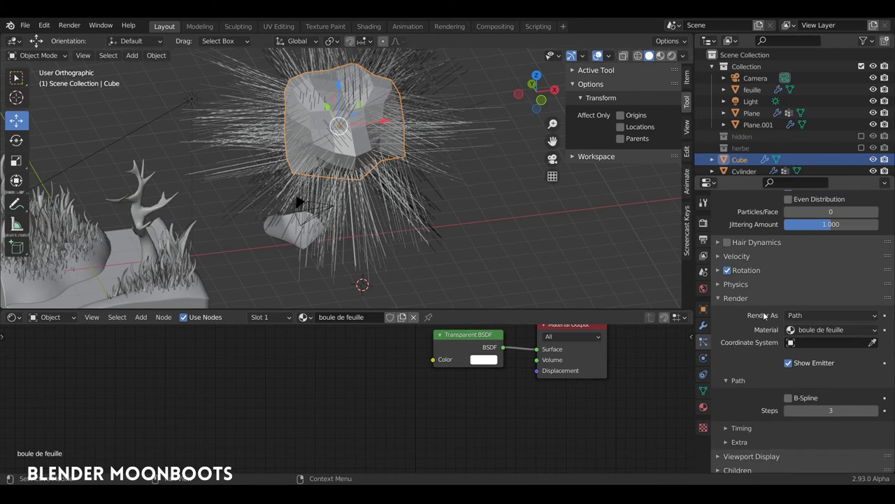
{"action": "left_click", "coordinate": [801, 317]}
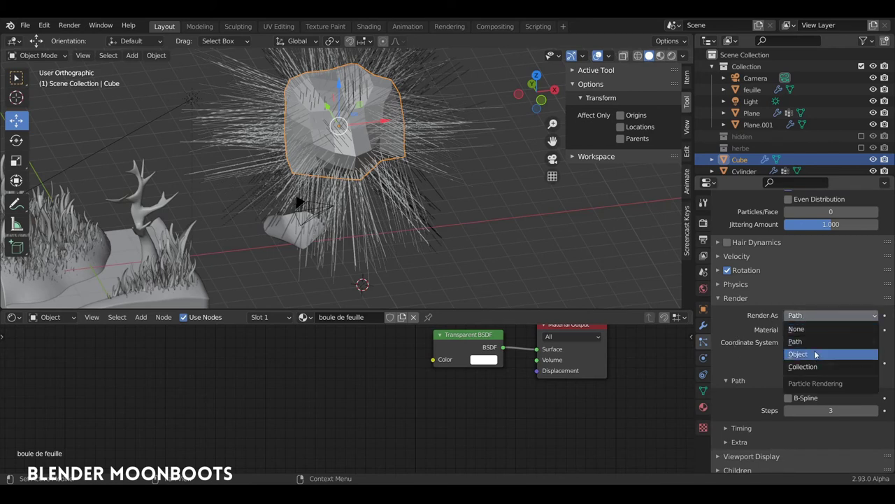
{"action": "left_click", "coordinate": [817, 356]}
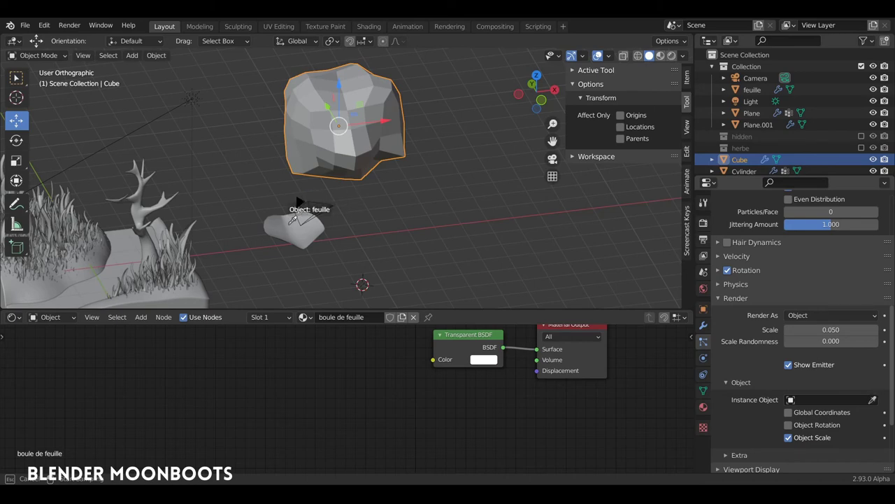
{"action": "left_click", "coordinate": [292, 219]}
{"action": "middle_click_drag", "start_coordinate": [288, 228], "coordinate": [312, 207]}
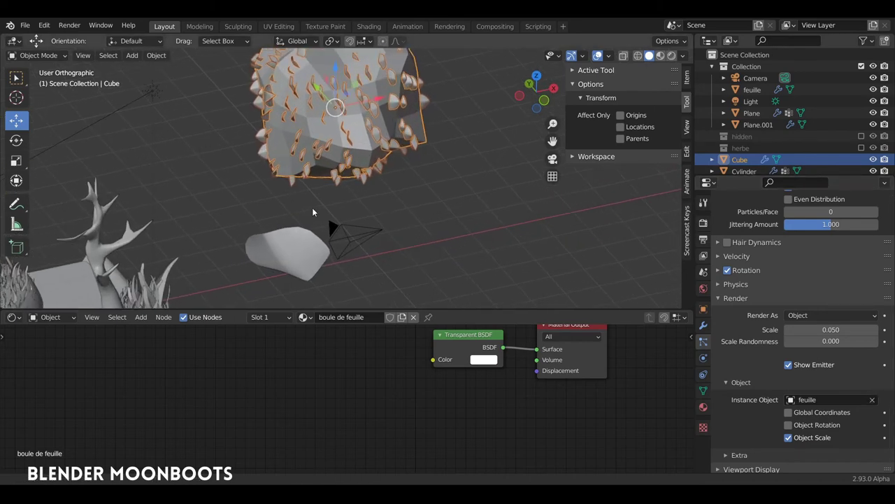
{"action": "left_click", "coordinate": [308, 249]}
{"action": "middle_click_drag", "start_coordinate": [308, 249], "coordinate": [324, 224]}
Step: Briefly enter and leave Edit Mode on the leaf, then reselect the leafy Cube
{"action": "scroll", "coordinate": [336, 192], "scroll_direction": "up", "scroll_amount": 2}
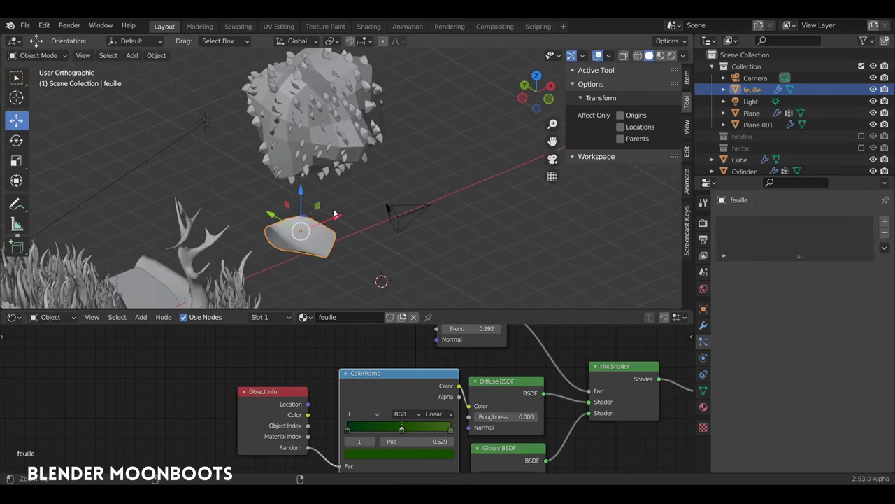
{"action": "scroll", "coordinate": [332, 182], "scroll_direction": "up", "scroll_amount": 2}
{"action": "key", "text": "Tab"}
{"action": "key", "text": "a"}
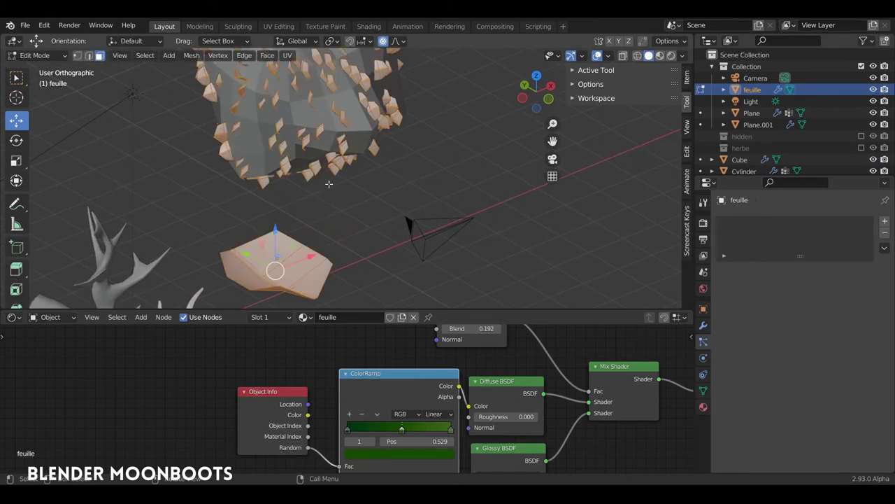
{"action": "key", "text": "Tab"}
{"action": "left_click", "coordinate": [328, 142]}
{"action": "mouse_move", "coordinate": [327, 142]}
{"action": "middle_mouse_down"}
{"action": "mouse_move", "coordinate": [371, 138]}
{"action": "mouse_move", "coordinate": [363, 169]}
{"action": "mouse_move", "coordinate": [340, 173]}
{"action": "mouse_move", "coordinate": [419, 178]}
{"action": "middle_mouse_up"}
Step: Set the leaf particles' render scale to 0.098 and scale randomness to 1.000
{"action": "scroll", "coordinate": [758, 314], "scroll_direction": "down", "scroll_amount": 6}
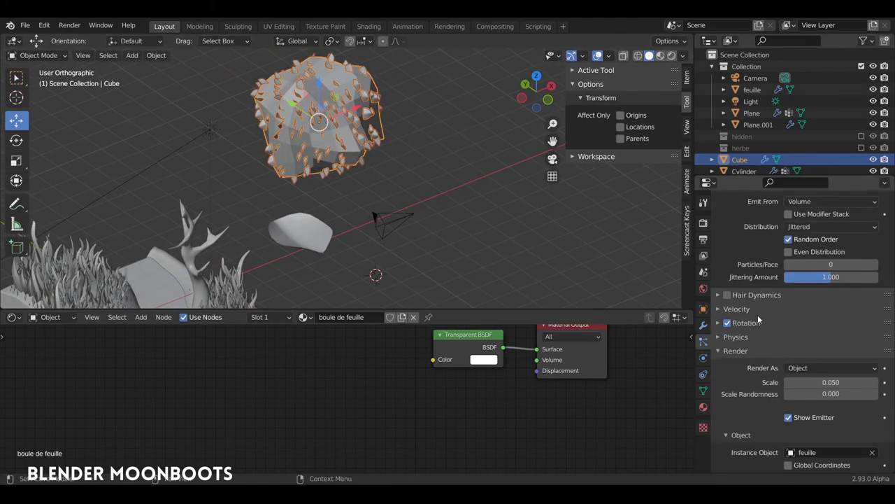
{"action": "scroll", "coordinate": [757, 320], "scroll_direction": "down", "scroll_amount": 1}
{"action": "scroll", "coordinate": [740, 331], "scroll_direction": "down", "scroll_amount": 5}
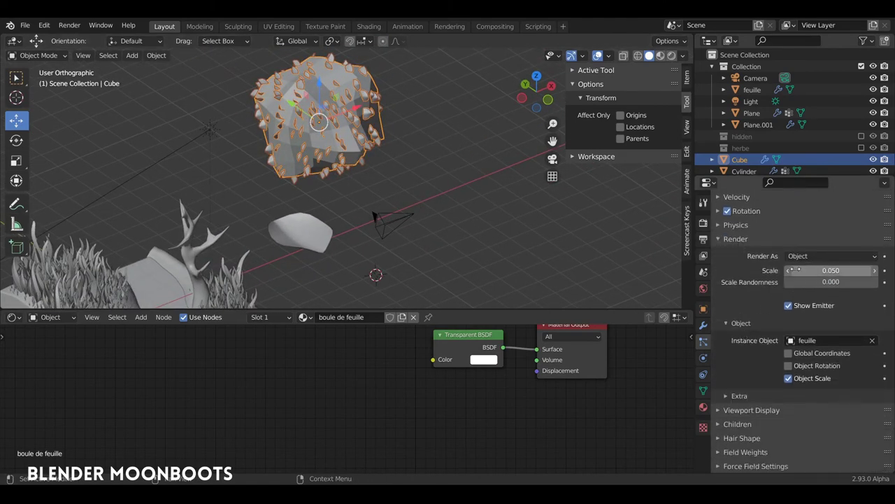
{"action": "mouse_move", "coordinate": [789, 271]}
{"action": "left_mouse_down"}
{"action": "mouse_move", "coordinate": [812, 271]}
{"action": "mouse_move", "coordinate": [798, 271]}
{"action": "left_mouse_up"}
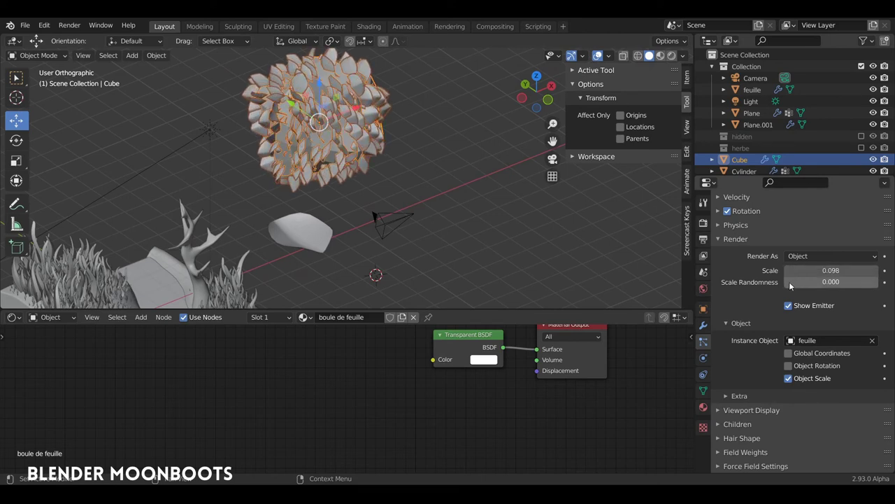
{"action": "left_click_drag", "start_coordinate": [787, 282], "coordinate": [886, 298]}
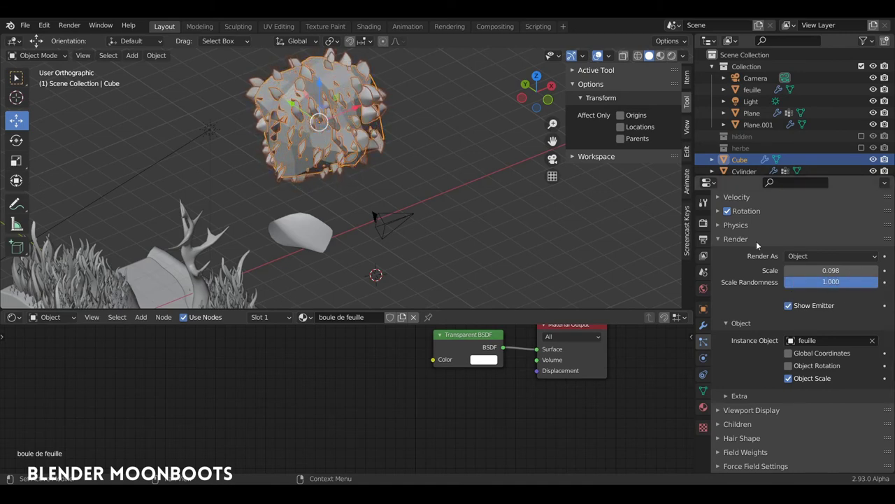
{"action": "scroll", "coordinate": [427, 149], "scroll_direction": "up", "scroll_amount": 3}
Step: View the centred bush in Rendered shading with viewport overlays hidden
{"action": "mouse_move", "coordinate": [427, 149]}
{"action": "middle_mouse_down"}
{"action": "mouse_move", "coordinate": [410, 182]}
{"action": "mouse_move", "coordinate": [459, 195]}
{"action": "middle_mouse_up"}
{"action": "scroll", "coordinate": [458, 210], "scroll_direction": "down", "scroll_amount": 2}
{"action": "mouse_move", "coordinate": [459, 234]}
{"action": "middle_mouse_down"}
{"action": "mouse_move", "coordinate": [454, 252]}
{"action": "mouse_move", "coordinate": [541, 171]}
{"action": "middle_mouse_up"}
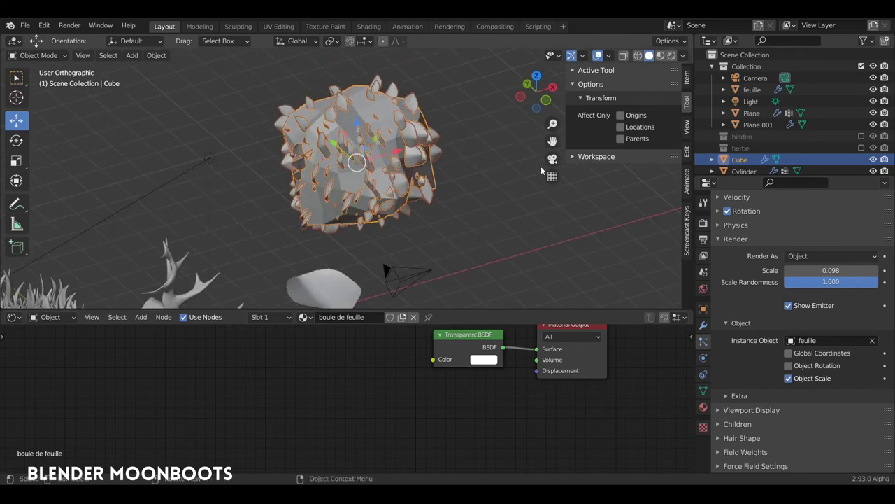
{"action": "left_click", "coordinate": [671, 56]}
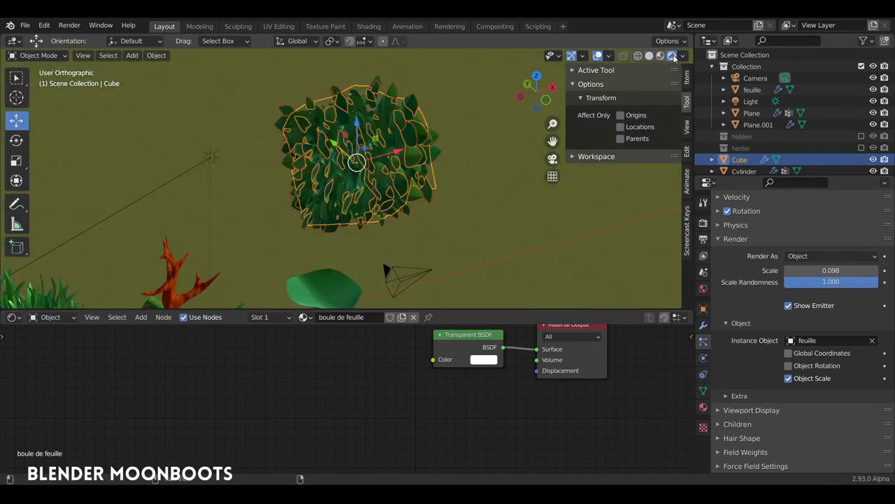
{"action": "left_click", "coordinate": [471, 134]}
{"action": "mouse_move", "coordinate": [471, 134]}
{"action": "middle_mouse_down"}
{"action": "mouse_move", "coordinate": [428, 150]}
{"action": "mouse_move", "coordinate": [431, 110]}
{"action": "middle_mouse_up"}
{"action": "left_click", "coordinate": [432, 110]}
{"action": "key", "text": "KP_Decimal"}
{"action": "middle_click_drag", "start_coordinate": [420, 164], "coordinate": [435, 183]}
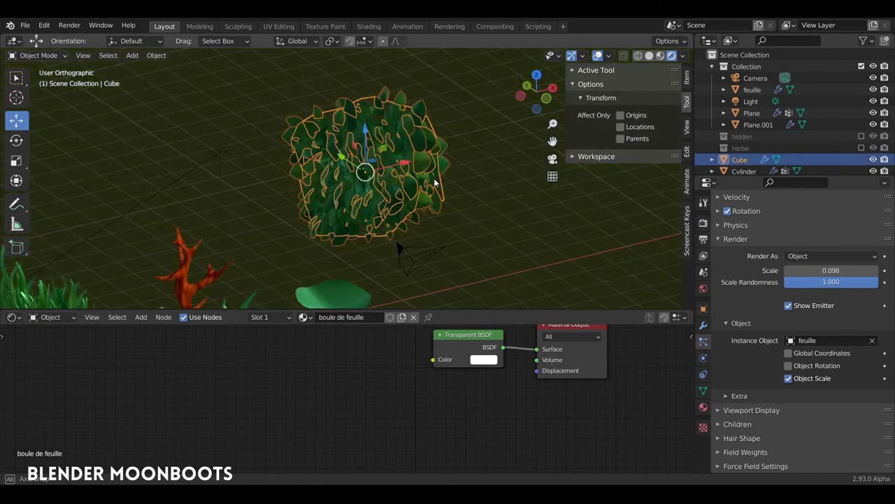
{"action": "left_click", "coordinate": [597, 56]}
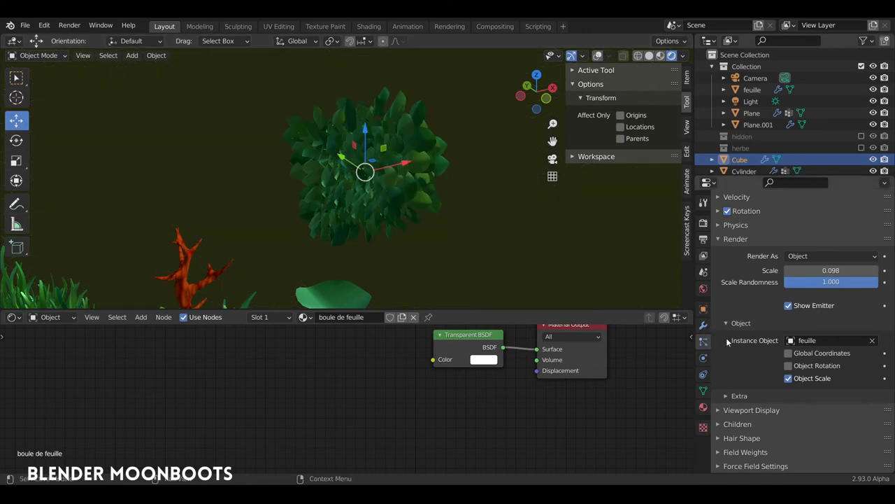
{"action": "scroll", "coordinate": [739, 340], "scroll_direction": "up", "scroll_amount": 1}
{"action": "scroll", "coordinate": [739, 336], "scroll_direction": "up", "scroll_amount": 1}
Step: Enable particle rotation with the leaves oriented along the surface Normal axis
{"action": "scroll", "coordinate": [726, 337], "scroll_direction": "up", "scroll_amount": 1}
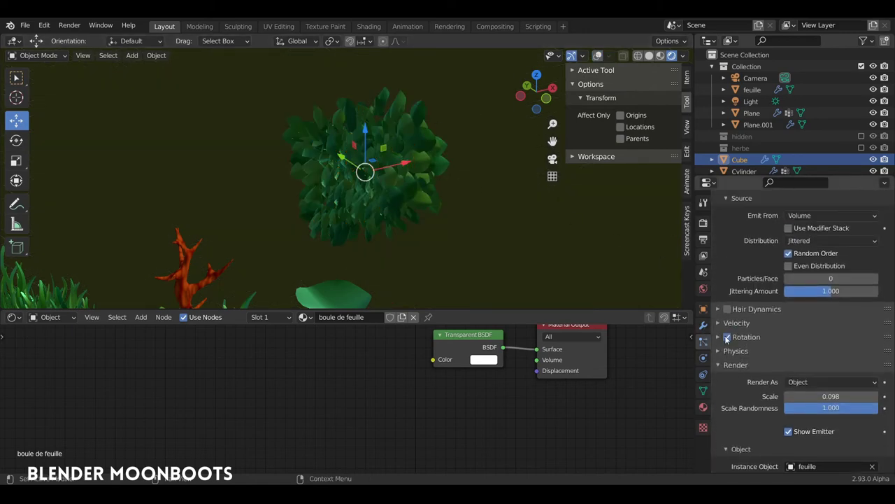
{"action": "left_click", "coordinate": [726, 337]}
{"action": "scroll", "coordinate": [770, 322], "scroll_direction": "down", "scroll_amount": 1}
{"action": "scroll", "coordinate": [800, 312], "scroll_direction": "down", "scroll_amount": 2}
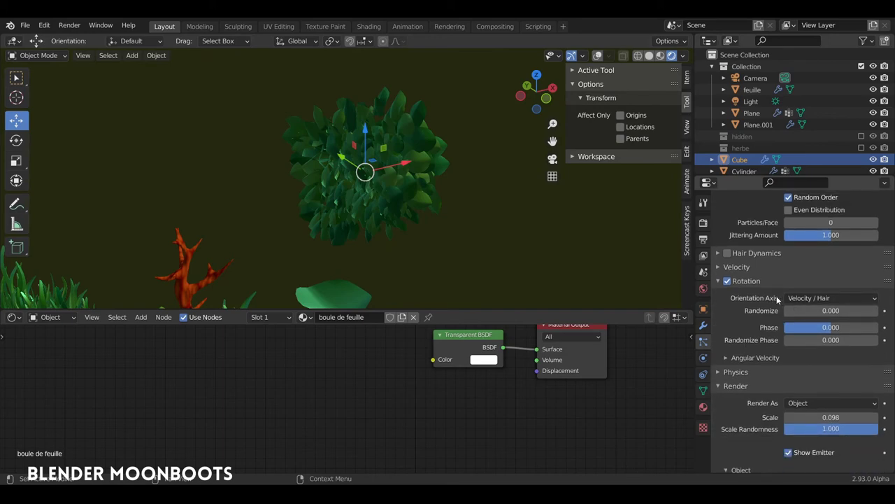
{"action": "middle_click_drag", "start_coordinate": [490, 210], "coordinate": [398, 188]}
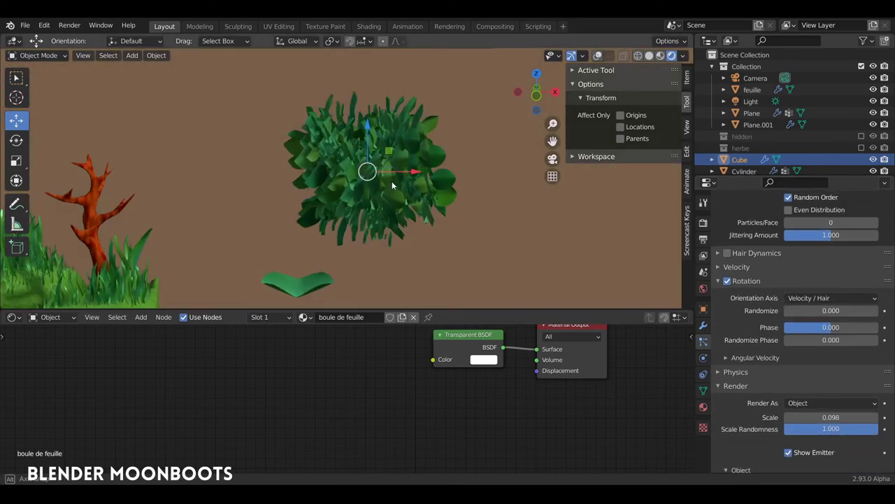
{"action": "left_click", "coordinate": [807, 297]}
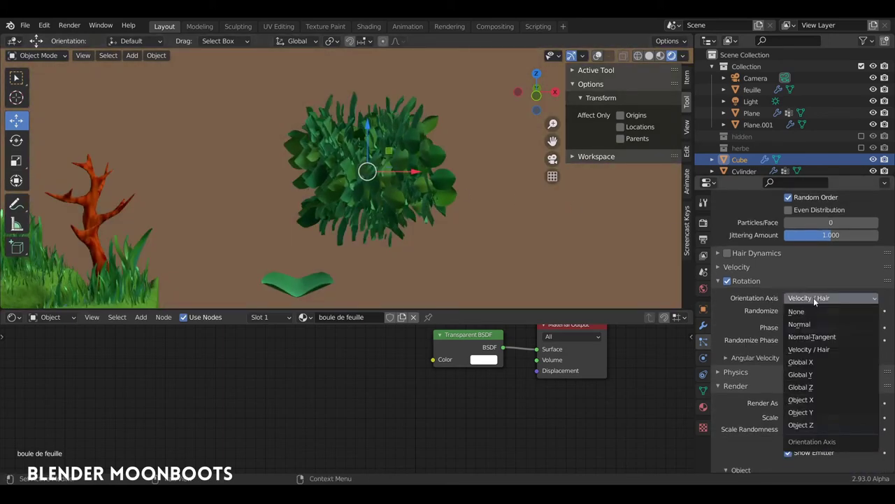
{"action": "left_click", "coordinate": [811, 324]}
{"action": "mouse_move", "coordinate": [462, 183]}
{"action": "middle_mouse_down"}
{"action": "mouse_move", "coordinate": [363, 191]}
{"action": "mouse_move", "coordinate": [361, 182]}
{"action": "mouse_move", "coordinate": [457, 189]}
{"action": "mouse_move", "coordinate": [418, 186]}
{"action": "mouse_move", "coordinate": [394, 137]}
{"action": "mouse_move", "coordinate": [419, 210]}
{"action": "mouse_move", "coordinate": [481, 230]}
{"action": "mouse_move", "coordinate": [536, 186]}
{"action": "mouse_move", "coordinate": [458, 169]}
{"action": "mouse_move", "coordinate": [566, 168]}
{"action": "mouse_move", "coordinate": [585, 156]}
{"action": "mouse_move", "coordinate": [492, 138]}
{"action": "mouse_move", "coordinate": [363, 170]}
{"action": "mouse_move", "coordinate": [378, 182]}
{"action": "middle_mouse_up"}
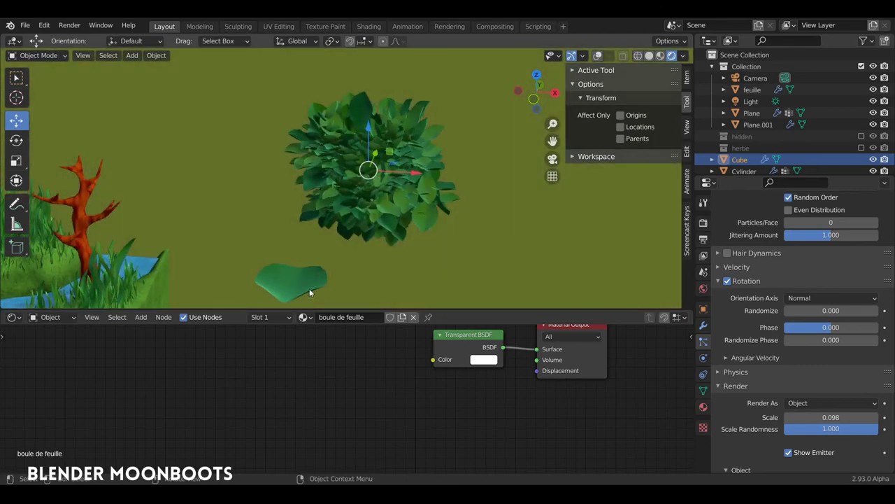
Step: In Edit Mode, rotate the feuille leaf mesh 180° around Y
{"action": "left_click", "coordinate": [313, 283]}
{"action": "key", "text": "Tab"}
{"action": "mouse_move", "coordinate": [326, 279]}
{"action": "middle_mouse_down"}
{"action": "mouse_move", "coordinate": [370, 199]}
{"action": "mouse_move", "coordinate": [506, 131]}
{"action": "middle_mouse_up"}
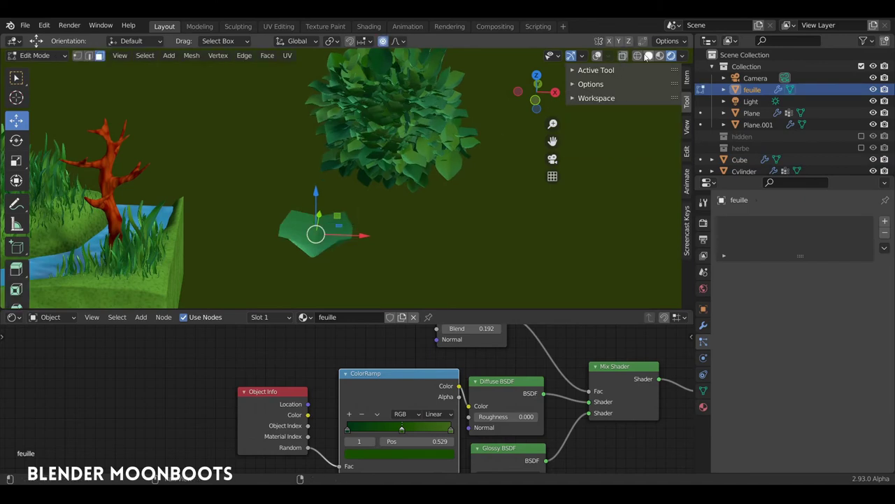
{"action": "left_click", "coordinate": [648, 56]}
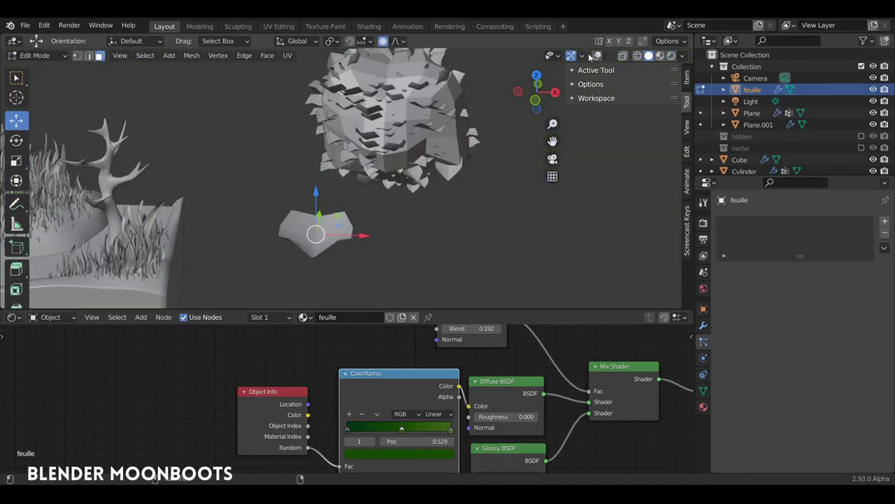
{"action": "key", "text": "shift+alt+z"}
{"action": "middle_click_drag", "start_coordinate": [367, 223], "coordinate": [349, 227]}
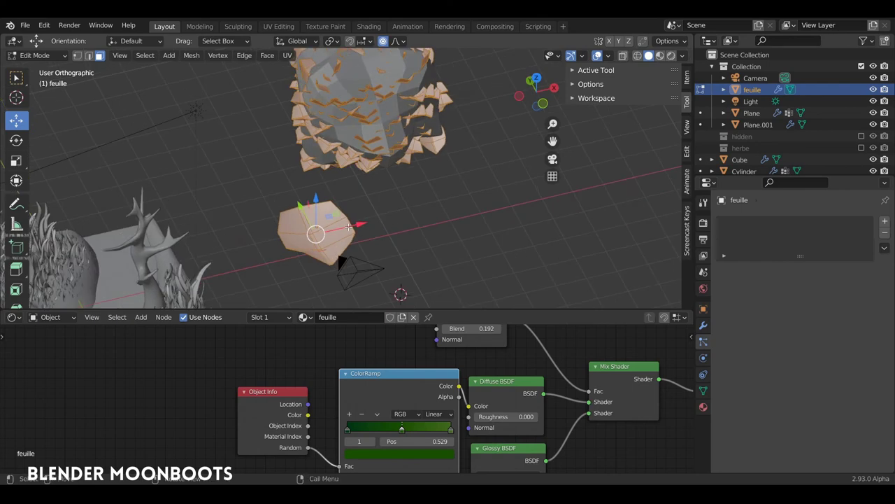
{"action": "type", "text": "r"}
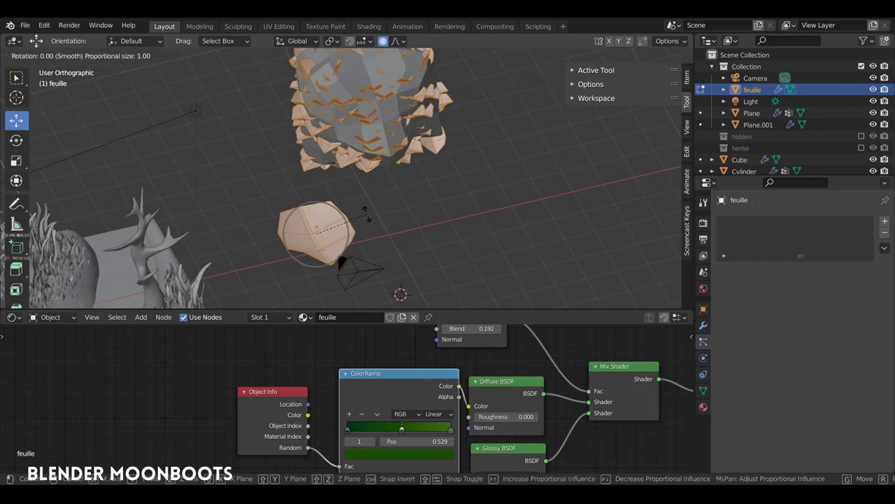
{"action": "type", "text": "y180"}
{"action": "key", "text": "Return"}
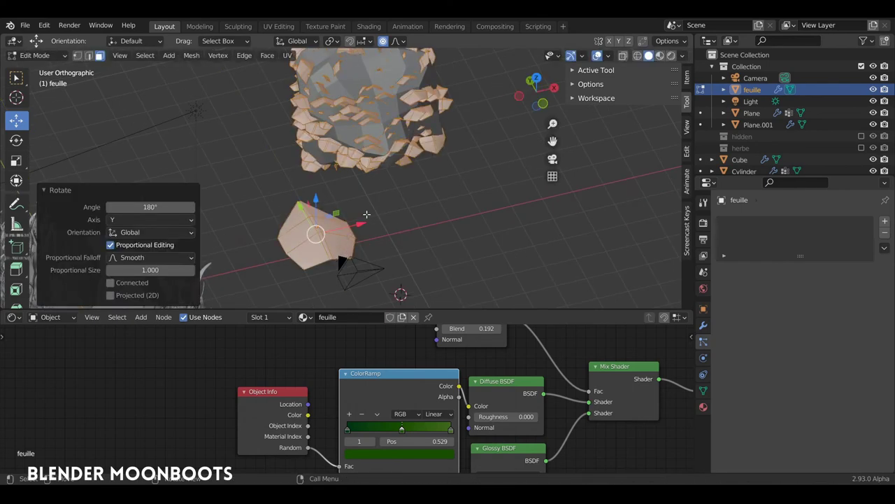
Step: Bend the leaf by moving one vertex along X with proportional editing, then show Material Preview
{"action": "middle_click_drag", "start_coordinate": [367, 214], "coordinate": [270, 231]}
{"action": "left_click", "coordinate": [270, 231]}
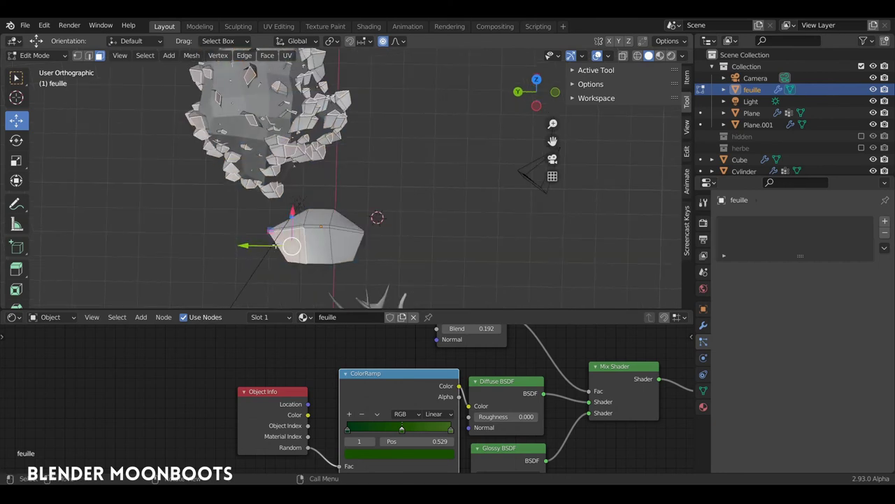
{"action": "left_click", "coordinate": [275, 239]}
{"action": "key", "text": "1"}
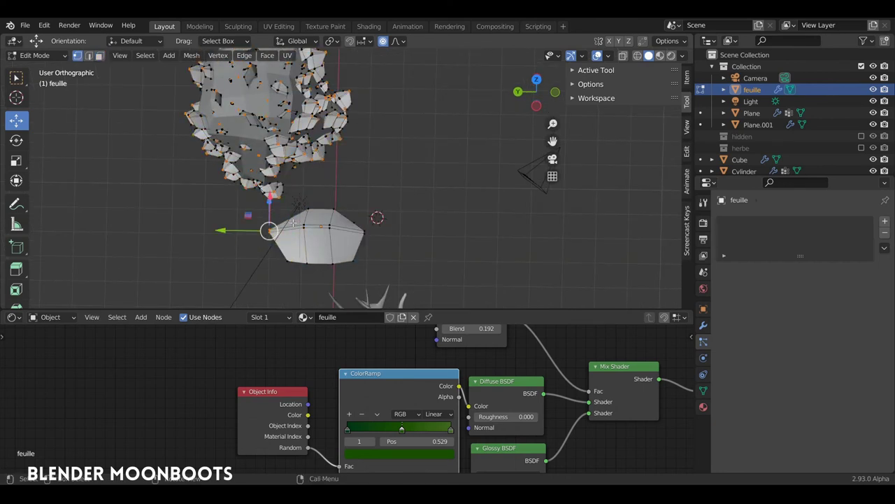
{"action": "left_click_drag", "start_coordinate": [223, 231], "coordinate": [193, 239]}
{"action": "middle_click_drag", "start_coordinate": [280, 210], "coordinate": [390, 160]}
{"action": "key", "text": "Tab"}
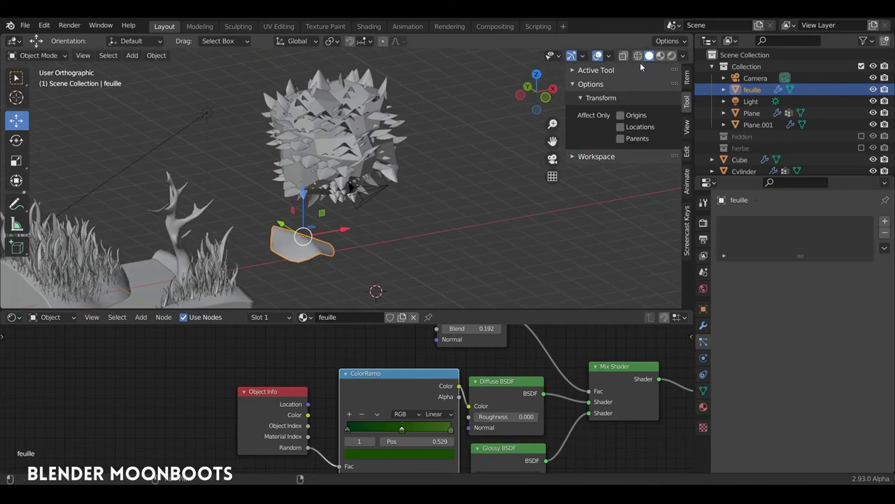
{"action": "left_click", "coordinate": [661, 55]}
Step: Give the bush's leaf particles rotation Randomize 0.074, Phase 0.157 and Randomize Phase 0.176
{"action": "mouse_move", "coordinate": [427, 134]}
{"action": "middle_mouse_down"}
{"action": "mouse_move", "coordinate": [390, 123]}
{"action": "mouse_move", "coordinate": [366, 133]}
{"action": "mouse_move", "coordinate": [374, 169]}
{"action": "middle_mouse_up"}
{"action": "left_click", "coordinate": [373, 172]}
{"action": "scroll", "coordinate": [386, 141], "scroll_direction": "up", "scroll_amount": 3}
{"action": "scroll", "coordinate": [409, 141], "scroll_direction": "up", "scroll_amount": 3}
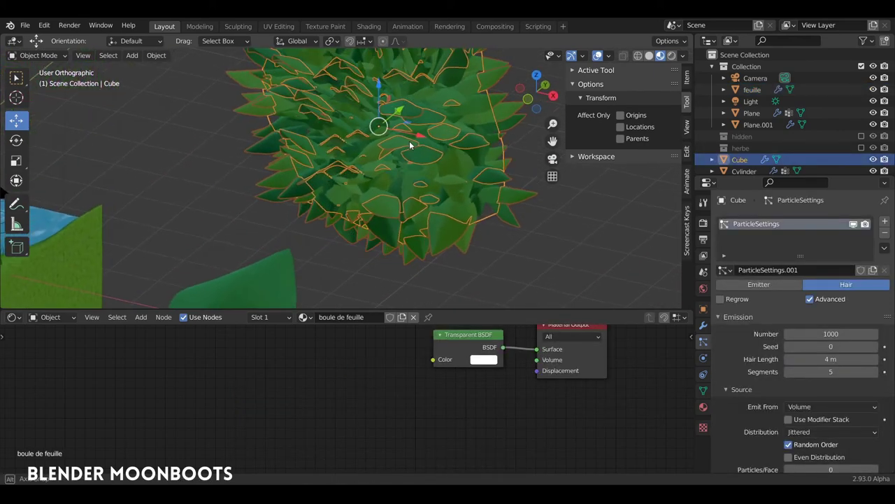
{"action": "scroll", "coordinate": [766, 357], "scroll_direction": "down", "scroll_amount": 5}
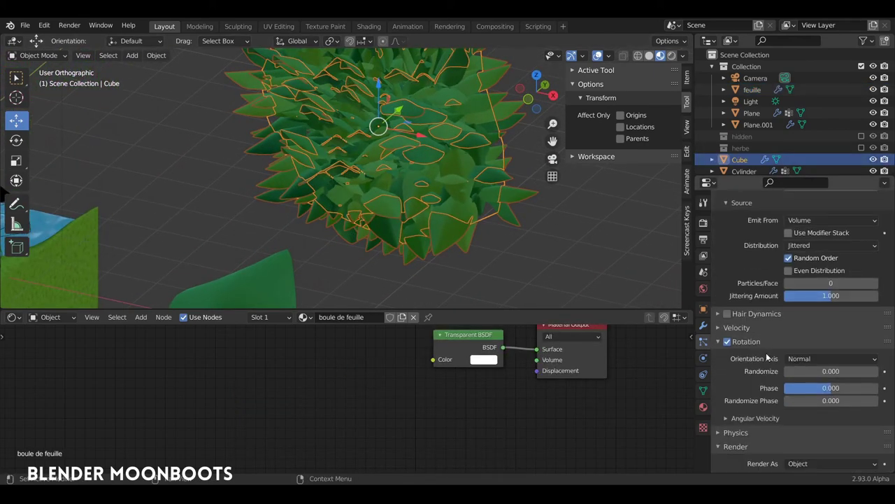
{"action": "scroll", "coordinate": [768, 346], "scroll_direction": "down", "scroll_amount": 5}
{"action": "scroll", "coordinate": [768, 346], "scroll_direction": "down", "scroll_amount": 1}
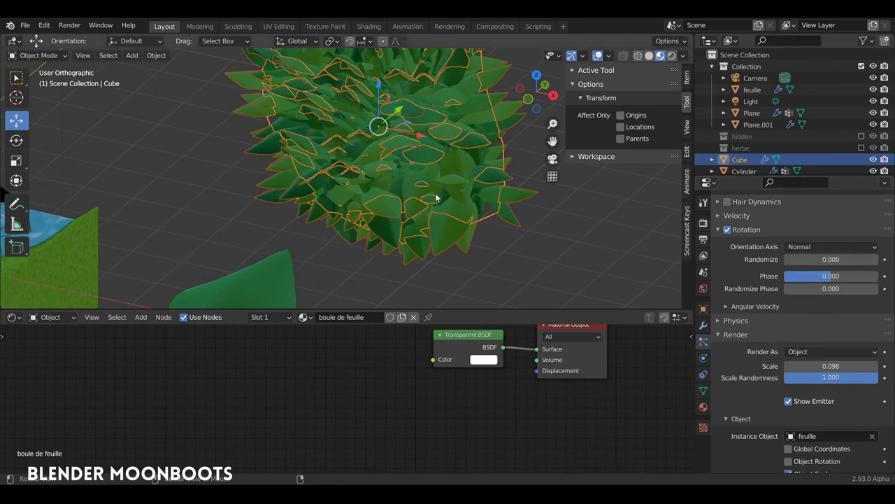
{"action": "middle_click_drag", "start_coordinate": [438, 194], "coordinate": [445, 173]}
{"action": "key", "text": "a"}
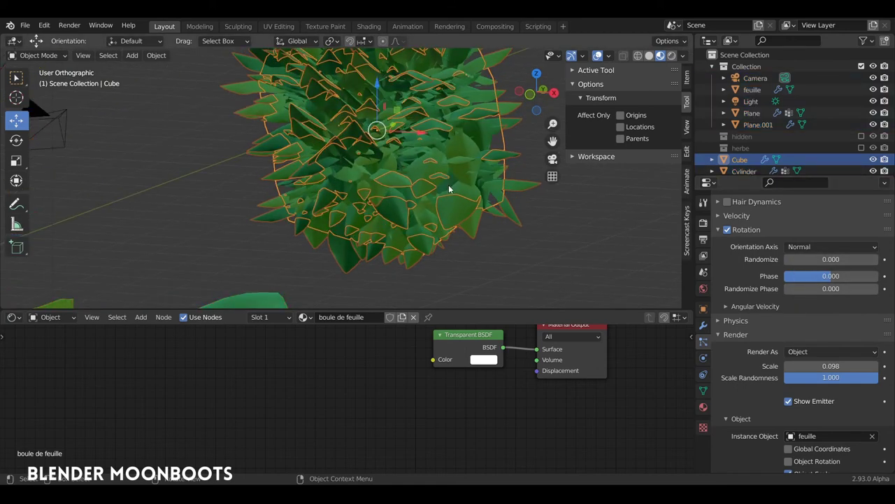
{"action": "key", "text": "alt+a"}
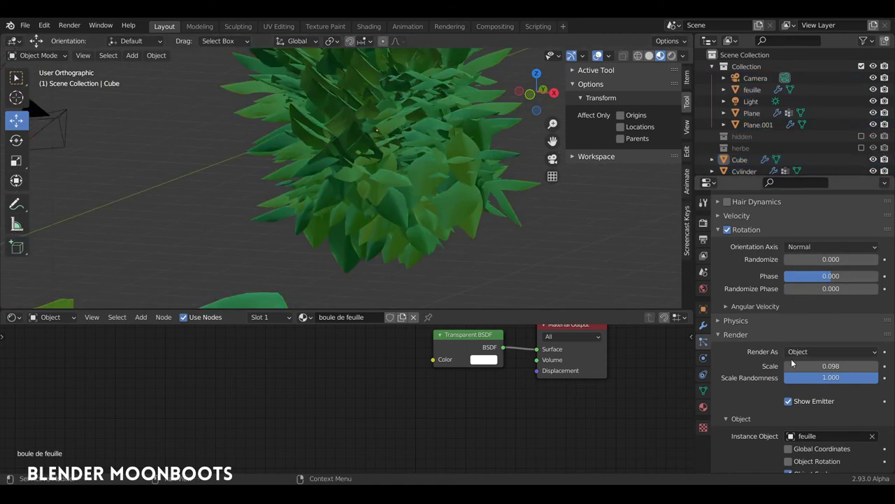
{"action": "left_click_drag", "start_coordinate": [792, 261], "coordinate": [803, 264]}
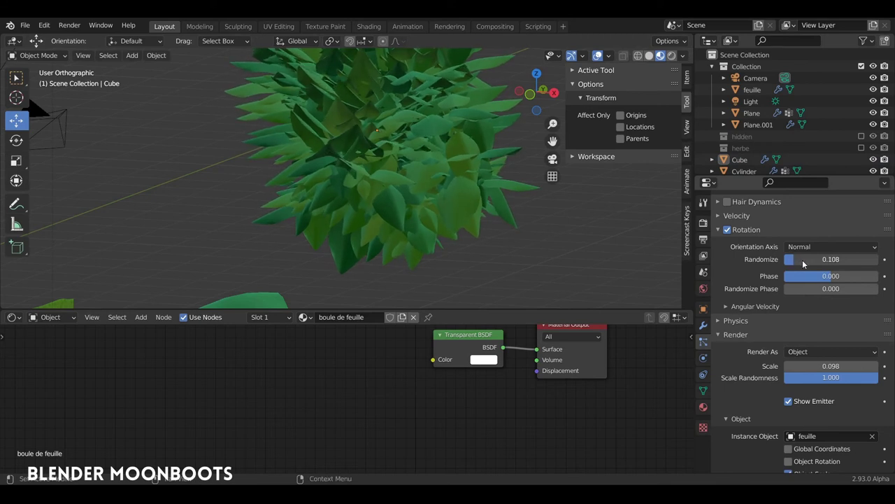
{"action": "left_click_drag", "start_coordinate": [802, 263], "coordinate": [798, 264]}
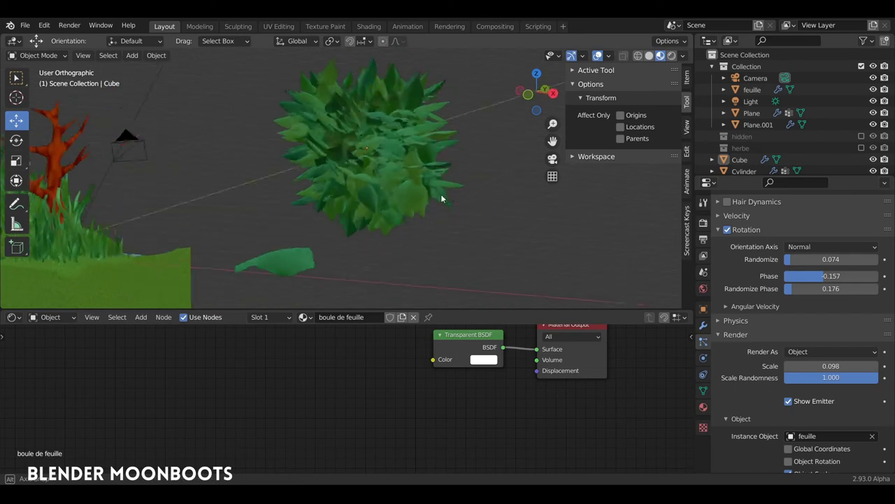
{"action": "mouse_move", "coordinate": [440, 194]}
{"action": "middle_mouse_down"}
{"action": "mouse_move", "coordinate": [473, 214]}
{"action": "mouse_move", "coordinate": [393, 190]}
{"action": "mouse_move", "coordinate": [415, 176]}
{"action": "mouse_move", "coordinate": [396, 166]}
{"action": "mouse_move", "coordinate": [402, 163]}
{"action": "middle_mouse_up"}
Step: Move the Cube bush -3.5318 m along Y toward the tree
{"action": "left_click", "coordinate": [390, 169]}
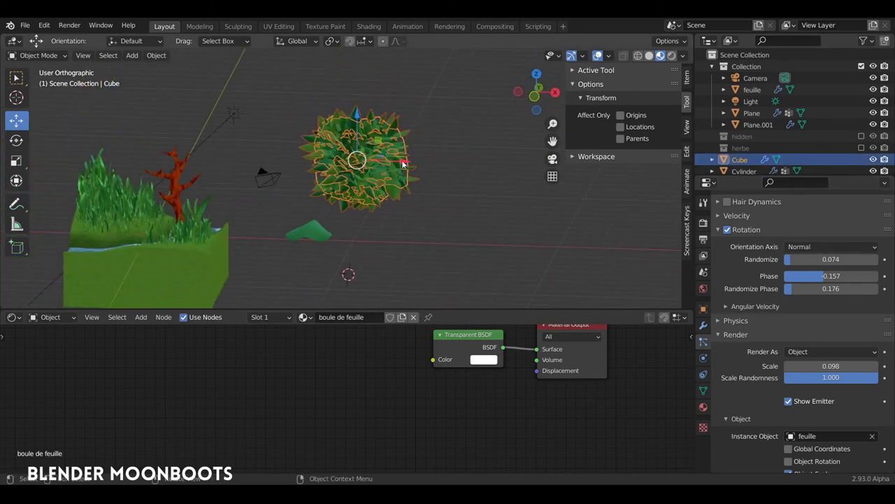
{"action": "key", "text": "g"}
{"action": "mouse_move", "coordinate": [395, 163]}
{"action": "left_mouse_down"}
{"action": "mouse_move", "coordinate": [199, 183]}
{"action": "mouse_move", "coordinate": [215, 158]}
{"action": "left_mouse_up"}
{"action": "middle_click_drag", "start_coordinate": [214, 158], "coordinate": [223, 146]}
{"action": "left_click_drag", "start_coordinate": [223, 146], "coordinate": [202, 155]}
{"action": "mouse_move", "coordinate": [203, 155]}
{"action": "middle_mouse_down"}
{"action": "mouse_move", "coordinate": [325, 124]}
{"action": "mouse_move", "coordinate": [301, 118]}
{"action": "mouse_move", "coordinate": [487, 228]}
{"action": "mouse_move", "coordinate": [357, 211]}
{"action": "middle_mouse_up"}
Step: Resize the bush and nudge it 0.34025 m along X onto the red trunk
{"action": "key", "text": "s"}
{"action": "left_click", "coordinate": [447, 209]}
{"action": "key", "text": "g"}
{"action": "key", "text": "x"}
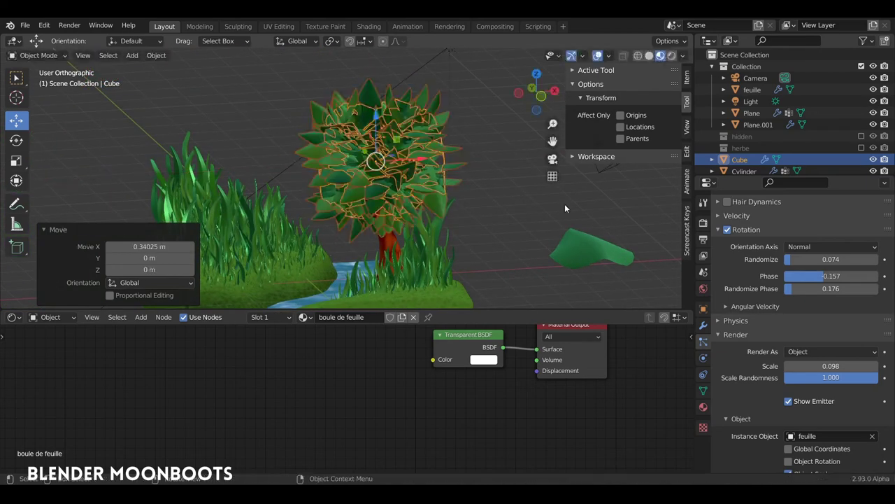
{"action": "key", "text": "Return"}
{"action": "scroll", "coordinate": [794, 342], "scroll_direction": "down", "scroll_amount": 5}
{"action": "scroll", "coordinate": [790, 334], "scroll_direction": "up", "scroll_amount": 4}
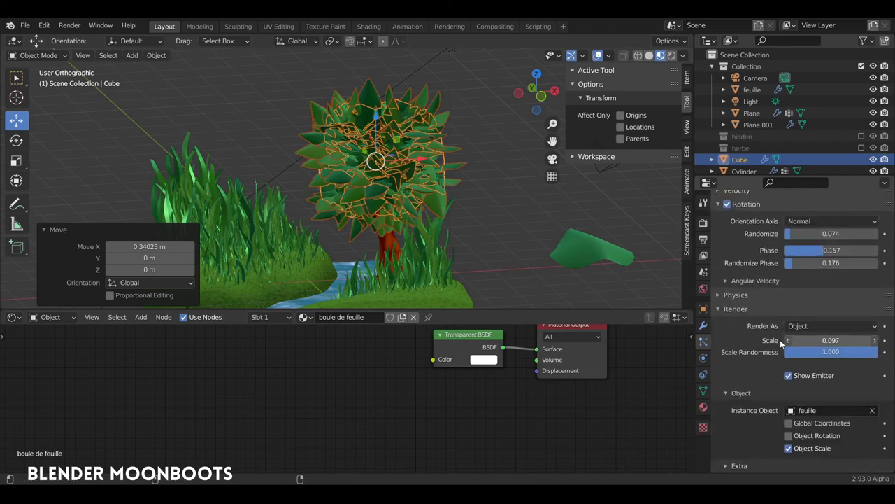
Step: Shrink the canopy's leaf particles to scale 0.042
{"action": "left_click_drag", "start_coordinate": [782, 342], "coordinate": [761, 341]}
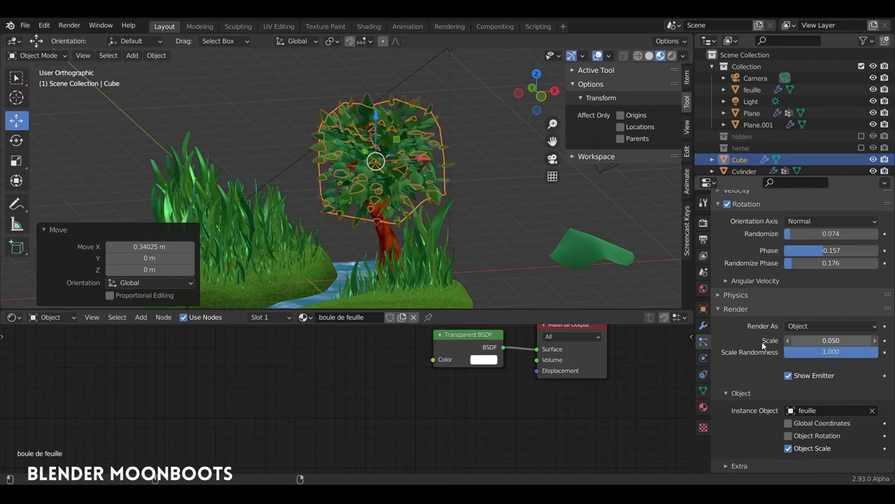
{"action": "left_click", "coordinate": [461, 166]}
{"action": "mouse_move", "coordinate": [445, 168]}
{"action": "middle_mouse_down"}
{"action": "mouse_move", "coordinate": [521, 175]}
{"action": "mouse_move", "coordinate": [403, 171]}
{"action": "mouse_move", "coordinate": [365, 187]}
{"action": "mouse_move", "coordinate": [370, 126]}
{"action": "mouse_move", "coordinate": [461, 134]}
{"action": "mouse_move", "coordinate": [474, 149]}
{"action": "mouse_move", "coordinate": [420, 151]}
{"action": "middle_mouse_up"}
{"action": "left_click", "coordinate": [371, 119]}
{"action": "left_click", "coordinate": [376, 118]}
{"action": "key", "text": "alt+a"}
{"action": "left_click", "coordinate": [419, 151]}
Step: Stretch the canopy mesh 1.223 along Y in Edit Mode with proportional editing
{"action": "key", "text": "Tab"}
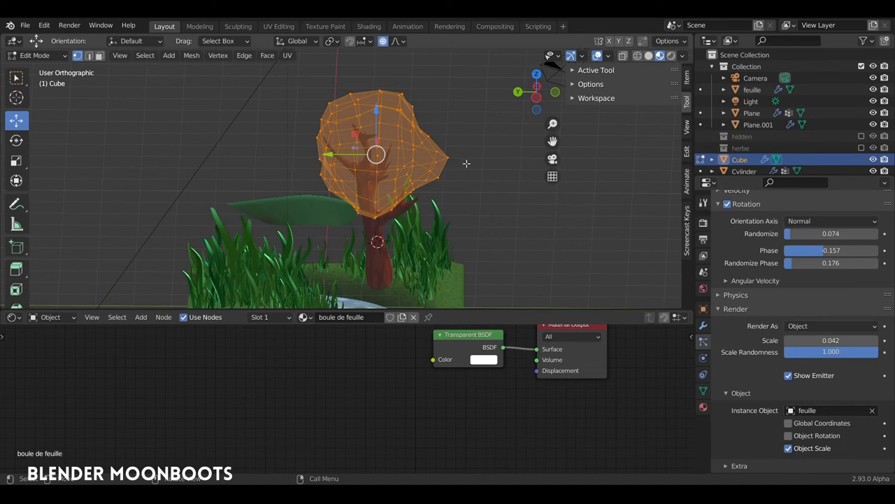
{"action": "key", "text": "s"}
{"action": "key", "text": "y"}
{"action": "left_click", "coordinate": [487, 166]}
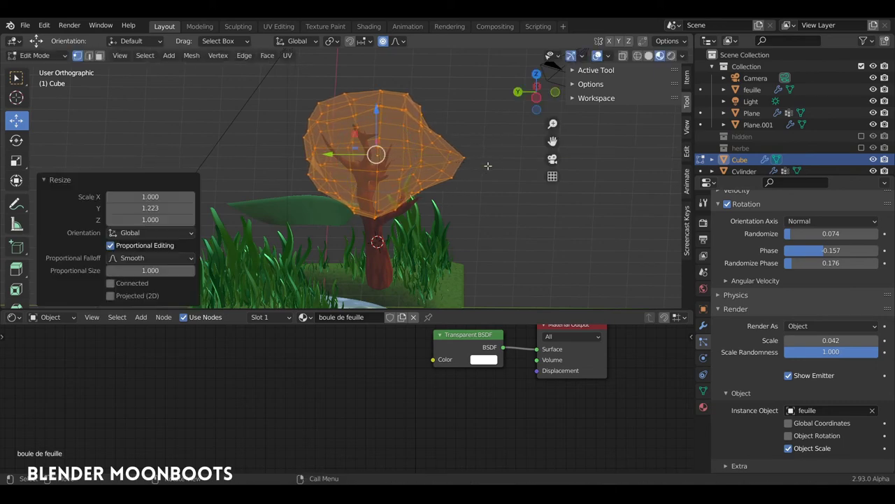
{"action": "key", "text": "Tab"}
{"action": "middle_click_drag", "start_coordinate": [488, 165], "coordinate": [563, 179]}
Step: Save the project as object.blend, then select the feuille leaf and save again
{"action": "key", "text": "alt+a"}
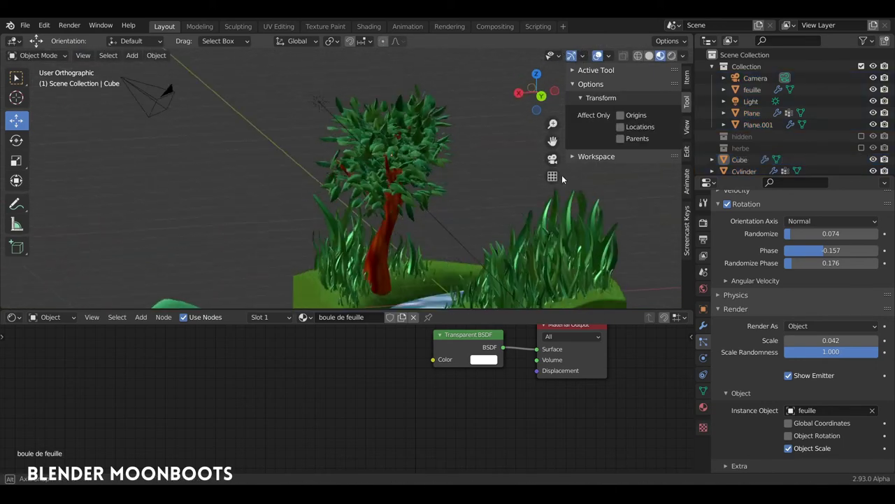
{"action": "key", "text": "ctrl+s"}
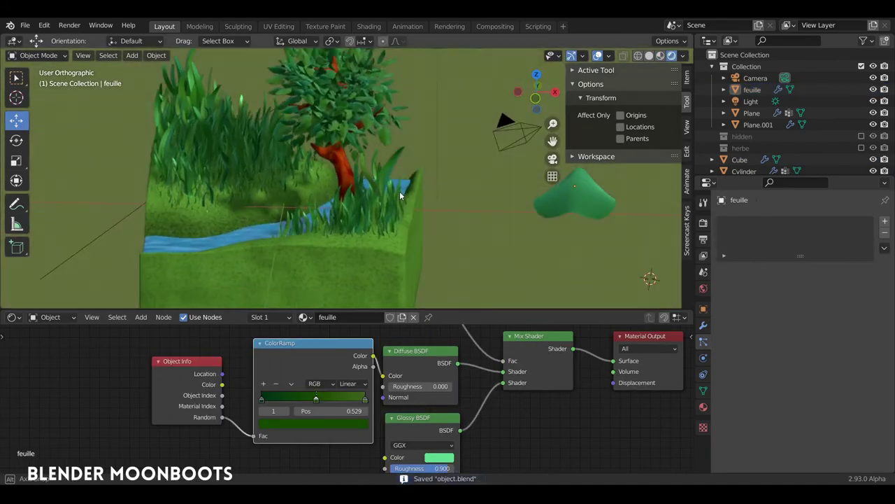
{"action": "mouse_move", "coordinate": [400, 191]}
{"action": "middle_mouse_down"}
{"action": "mouse_move", "coordinate": [409, 200]}
{"action": "mouse_move", "coordinate": [391, 206]}
{"action": "mouse_move", "coordinate": [331, 199]}
{"action": "mouse_move", "coordinate": [295, 234]}
{"action": "mouse_move", "coordinate": [343, 221]}
{"action": "mouse_move", "coordinate": [285, 222]}
{"action": "mouse_move", "coordinate": [312, 224]}
{"action": "mouse_move", "coordinate": [272, 206]}
{"action": "mouse_move", "coordinate": [212, 214]}
{"action": "mouse_move", "coordinate": [349, 181]}
{"action": "mouse_move", "coordinate": [320, 181]}
{"action": "mouse_move", "coordinate": [361, 199]}
{"action": "mouse_move", "coordinate": [326, 197]}
{"action": "mouse_move", "coordinate": [466, 190]}
{"action": "mouse_move", "coordinate": [413, 148]}
{"action": "middle_mouse_up"}
{"action": "left_click", "coordinate": [455, 119]}
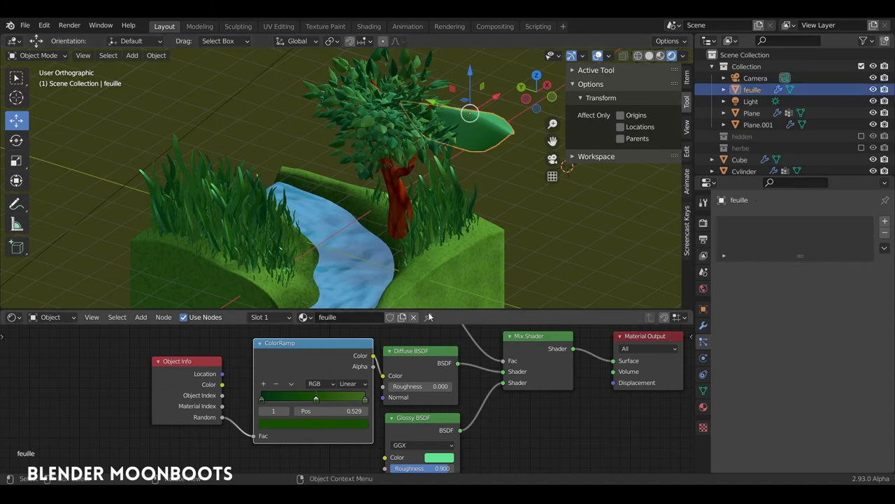
{"action": "left_click_drag", "start_coordinate": [432, 308], "coordinate": [435, 286]}
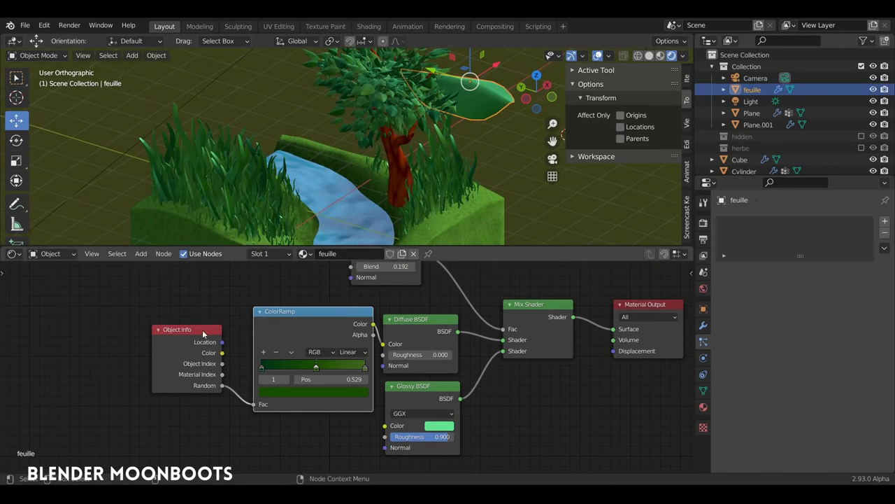
{"action": "key", "text": "ctrl+s"}
{"action": "key", "text": "g"}
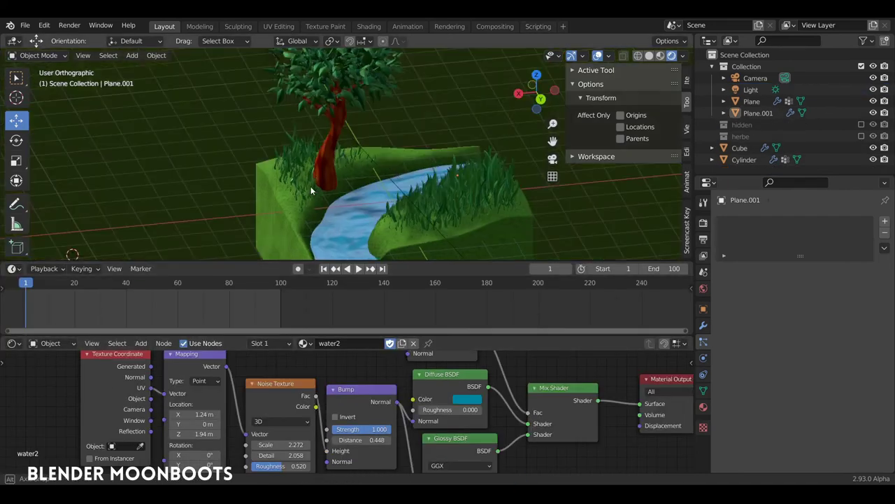
Step: Switch the scene into Vertex Paint mode from the interaction-mode pie
{"action": "scroll", "coordinate": [311, 186], "scroll_direction": "up", "scroll_amount": 3}
{"action": "scroll", "coordinate": [331, 172], "scroll_direction": "up", "scroll_amount": 2}
{"action": "left_click", "coordinate": [359, 191]}
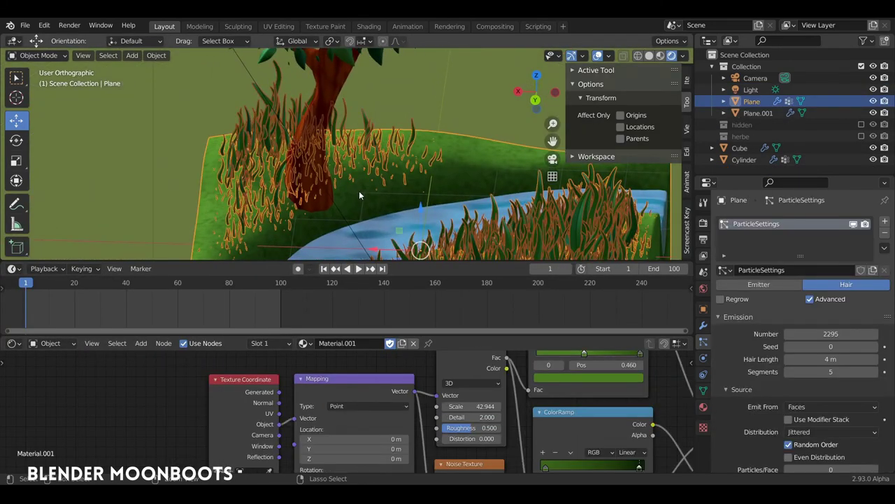
{"action": "key", "text": "ctrl+Tab"}
{"action": "left_click", "coordinate": [369, 133]}
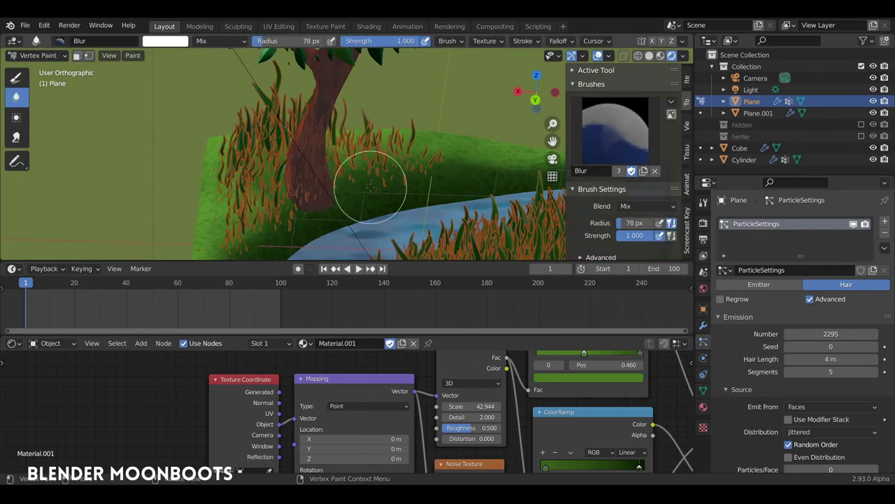
{"action": "key", "text": "ctrl+Tab"}
{"action": "left_click", "coordinate": [287, 187]}
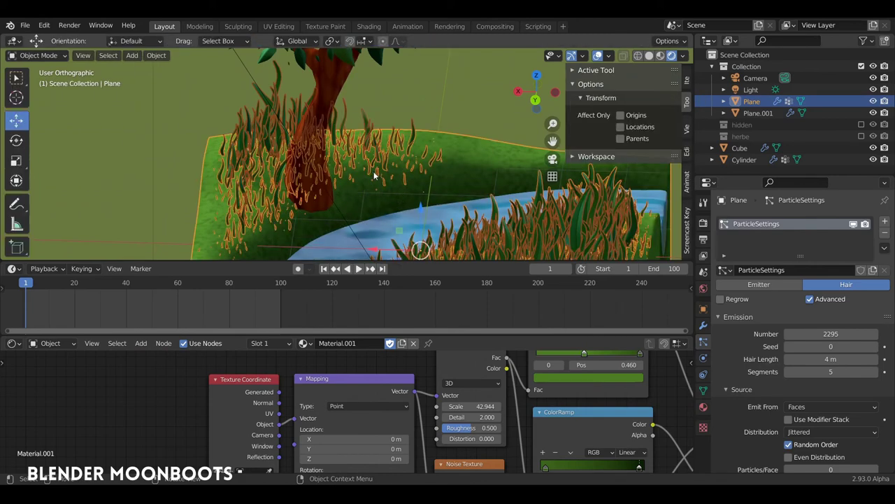
{"action": "key", "text": "ctrl+Tab"}
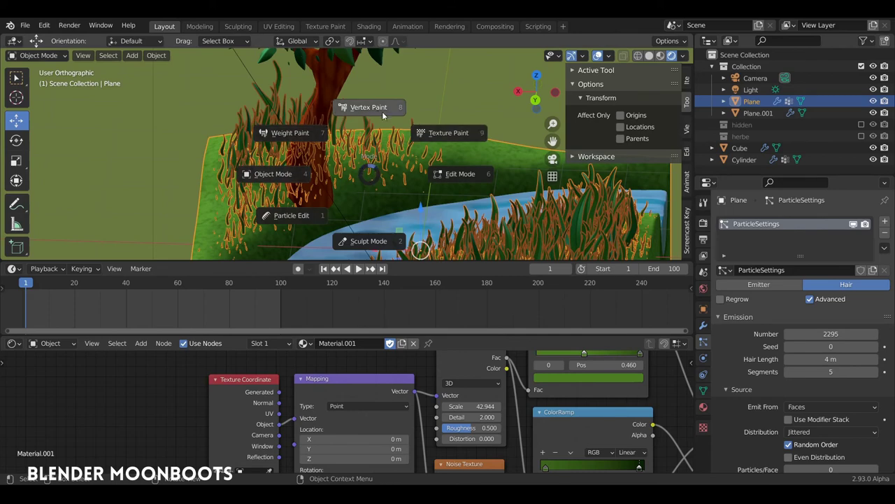
{"action": "left_click", "coordinate": [382, 111]}
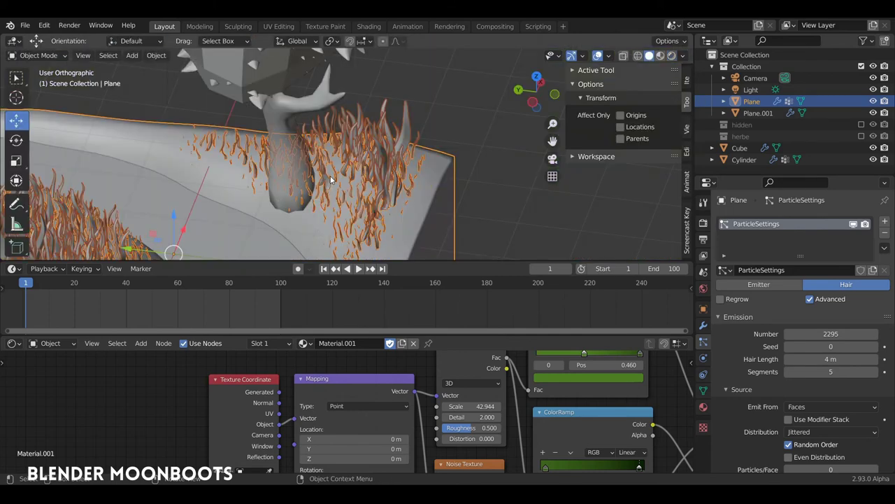
{"action": "key", "text": "ctrl+Tab"}
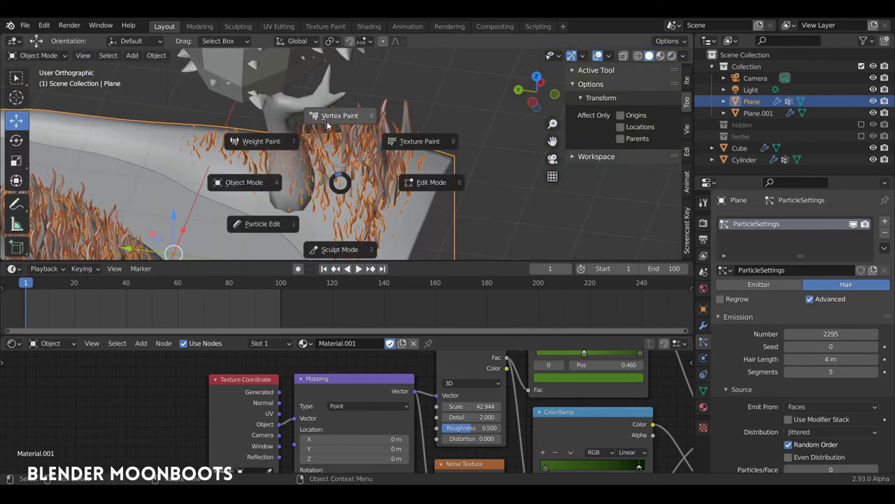
{"action": "left_click", "coordinate": [341, 121]}
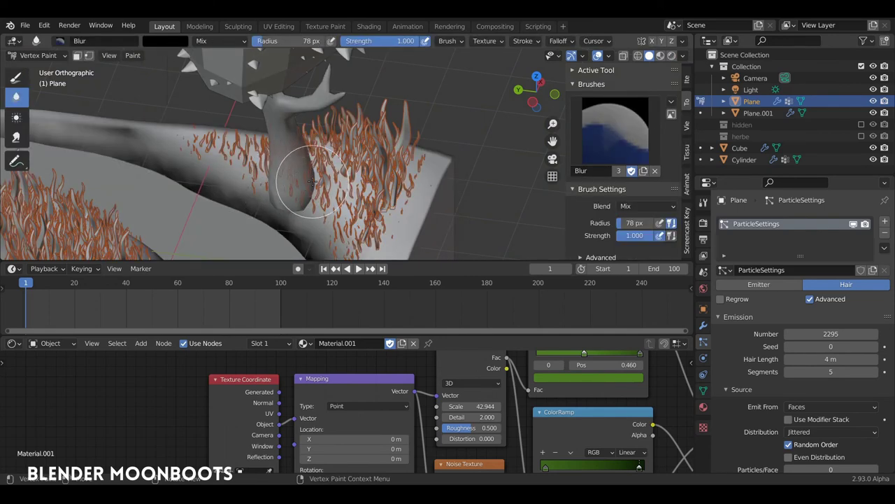
Step: Paint darker colour on the lower tree trunk with the Draw brush, then view Rendered shading in Object Mode
{"action": "left_click", "coordinate": [16, 78]}
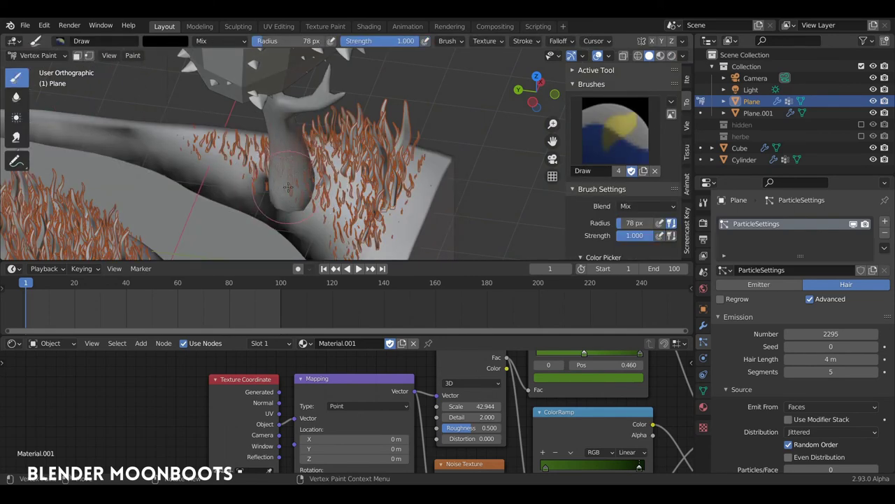
{"action": "mouse_move", "coordinate": [287, 177]}
{"action": "left_mouse_down"}
{"action": "mouse_move", "coordinate": [293, 202]}
{"action": "mouse_move", "coordinate": [305, 196]}
{"action": "left_mouse_up"}
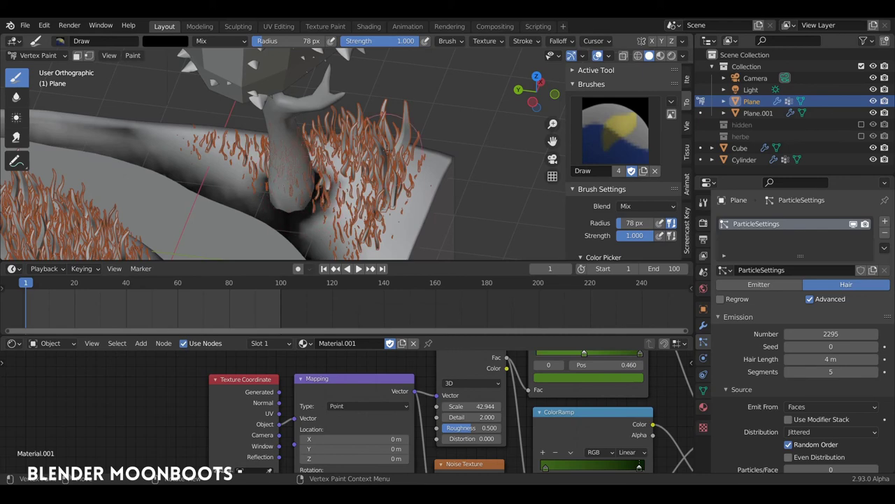
{"action": "key", "text": "ctrl+Tab"}
{"action": "left_click", "coordinate": [294, 157]}
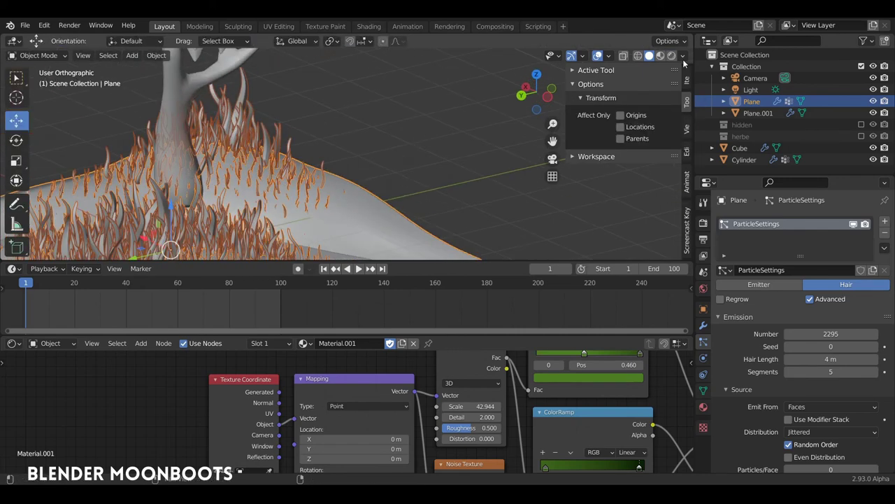
{"action": "left_click", "coordinate": [672, 55]}
{"action": "mouse_move", "coordinate": [315, 175]}
{"action": "middle_mouse_down"}
{"action": "mouse_move", "coordinate": [361, 163]}
{"action": "mouse_move", "coordinate": [287, 182]}
{"action": "mouse_move", "coordinate": [350, 183]}
{"action": "mouse_move", "coordinate": [344, 193]}
{"action": "mouse_move", "coordinate": [311, 162]}
{"action": "mouse_move", "coordinate": [410, 180]}
{"action": "middle_mouse_up"}
{"action": "key", "text": "alt+a"}
{"action": "scroll", "coordinate": [307, 178], "scroll_direction": "down", "scroll_amount": 3}
{"action": "left_click", "coordinate": [380, 175]}
Step: In Weight Paint with solid shading, subtract grass weight around the tree trunk
{"action": "key", "text": "ctrl+Tab"}
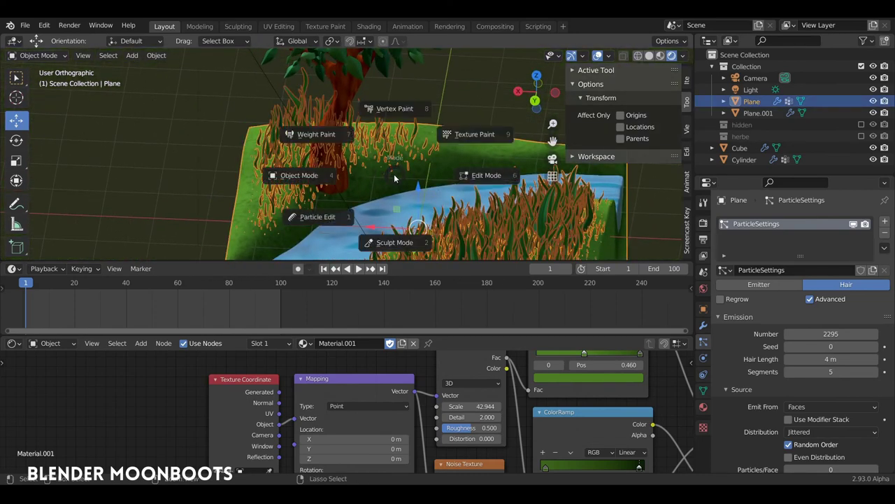
{"action": "left_click", "coordinate": [329, 137]}
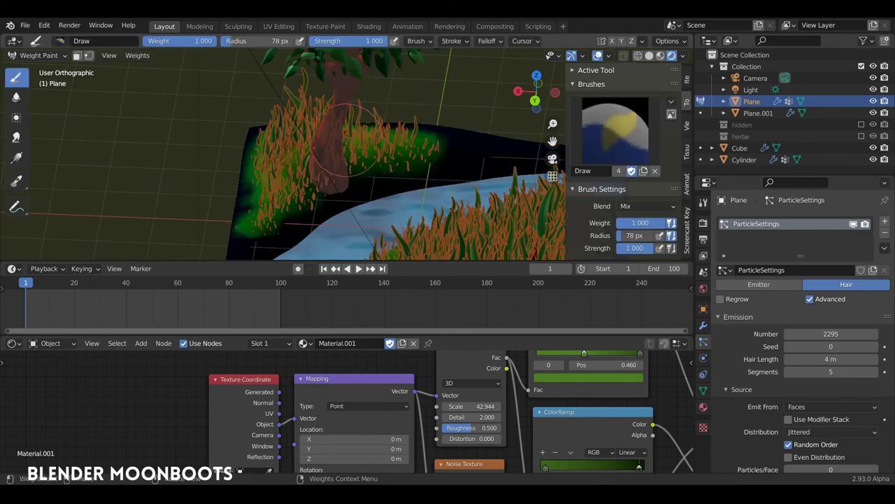
{"action": "left_click", "coordinate": [649, 56]}
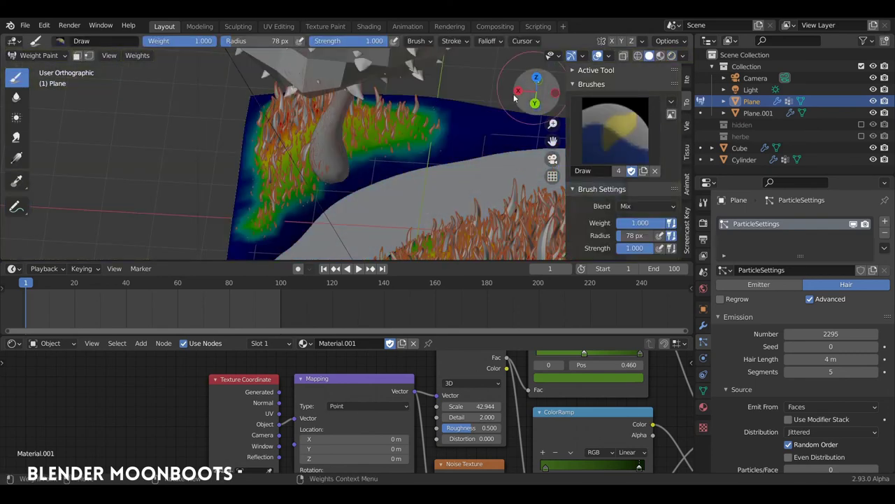
{"action": "left_click", "coordinate": [633, 205]}
{"action": "left_click", "coordinate": [720, 276]}
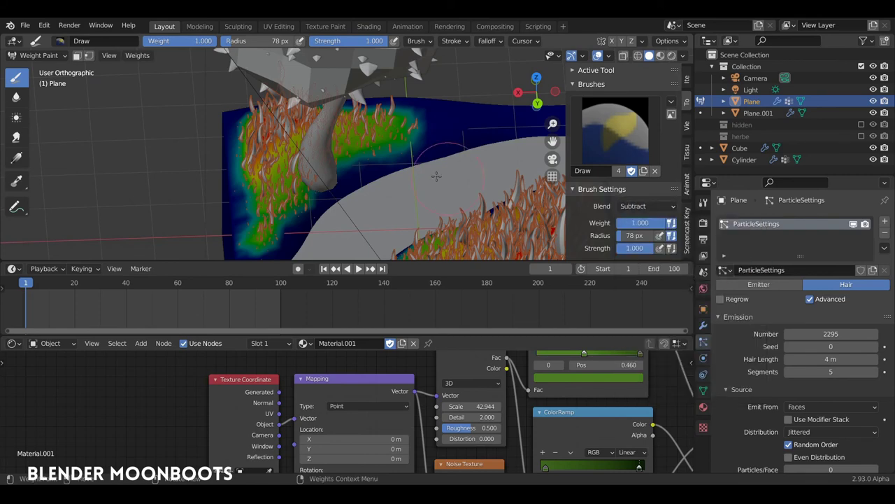
{"action": "left_click_drag", "start_coordinate": [436, 176], "coordinate": [316, 166]}
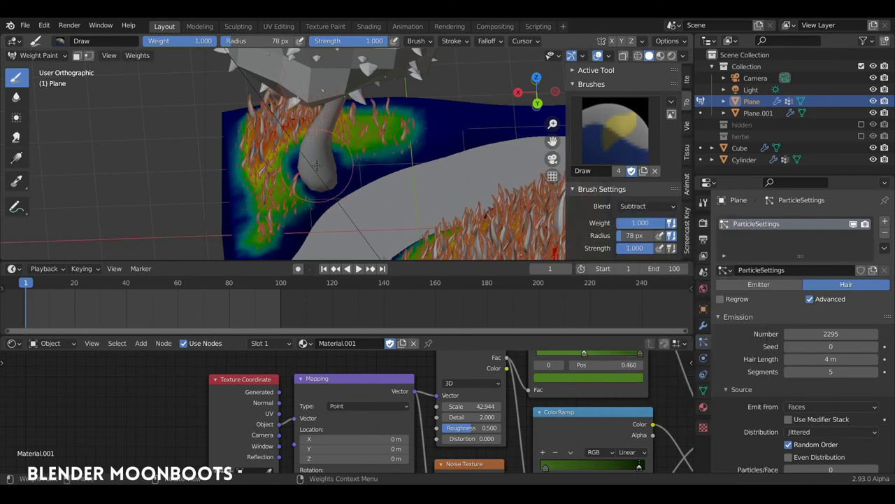
{"action": "middle_click_drag", "start_coordinate": [333, 169], "coordinate": [361, 134]}
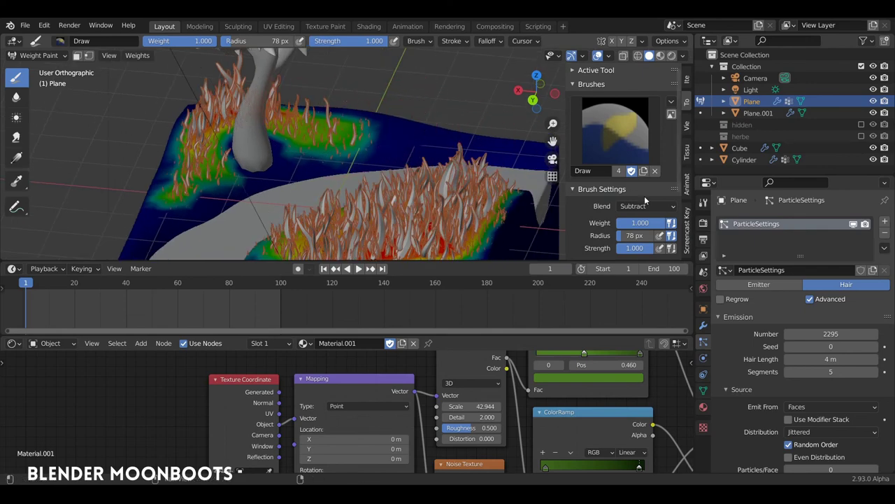
Step: Switch the brush to Mix at 42 px radius and paint full weight along the upper edge
{"action": "left_click", "coordinate": [644, 205]}
{"action": "left_click", "coordinate": [633, 219]}
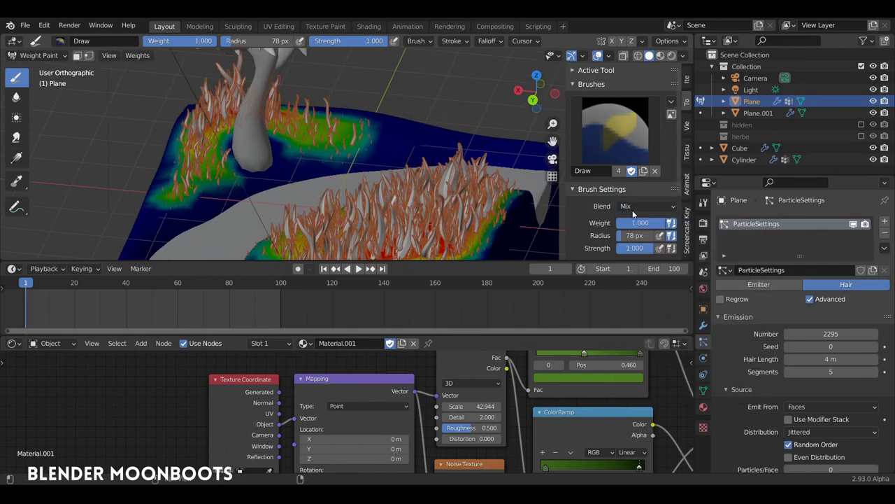
{"action": "key", "text": "f"}
{"action": "left_click", "coordinate": [370, 140]}
{"action": "left_click_drag", "start_coordinate": [370, 140], "coordinate": [417, 140]}
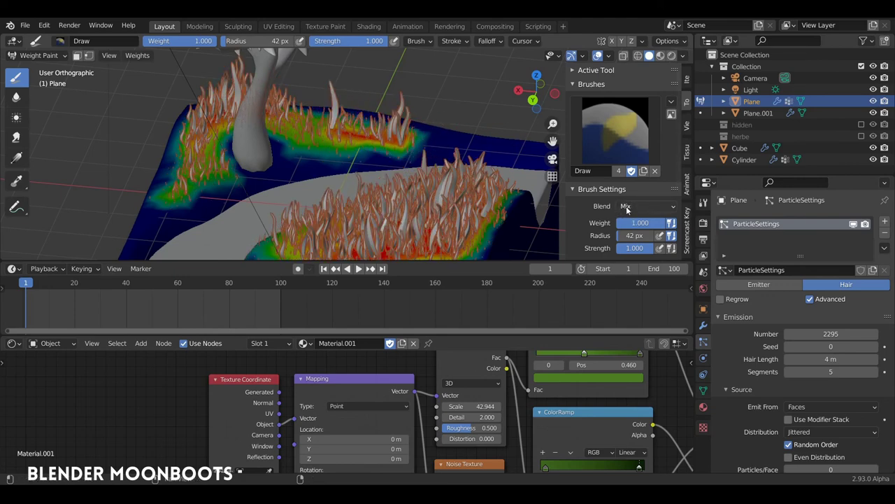
Step: Set brush weight to 0.5, paint half-weight patches on the far edge, and return to Object Mode
{"action": "left_click", "coordinate": [192, 40]}
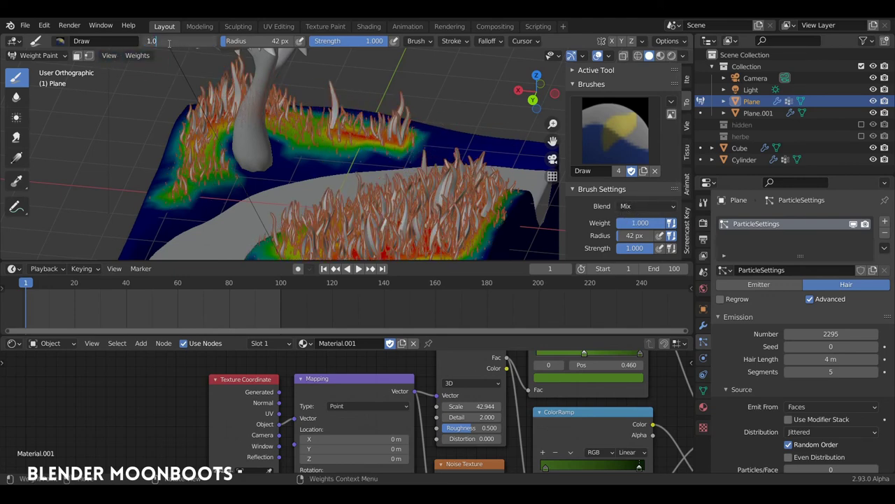
{"action": "key", "text": "Return"}
{"action": "scroll", "coordinate": [149, 43], "scroll_direction": "down", "scroll_amount": 1, "text": "ctrl"}
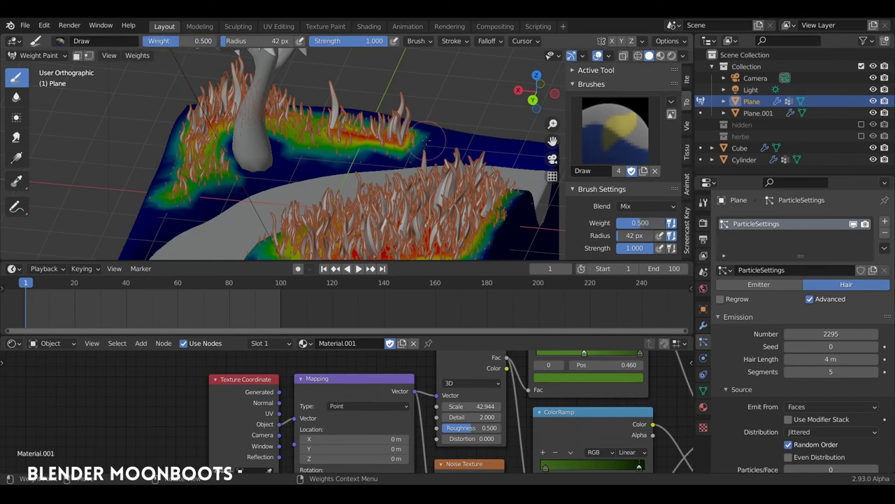
{"action": "left_click_drag", "start_coordinate": [428, 140], "coordinate": [333, 137]}
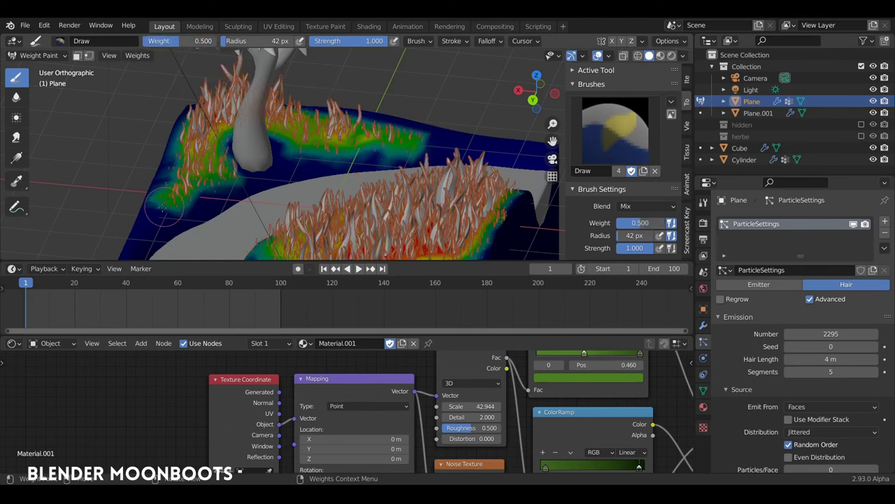
{"action": "mouse_move", "coordinate": [316, 175]}
{"action": "middle_mouse_down"}
{"action": "mouse_move", "coordinate": [394, 166]}
{"action": "mouse_move", "coordinate": [384, 105]}
{"action": "mouse_move", "coordinate": [360, 176]}
{"action": "middle_mouse_up"}
{"action": "key", "text": "ctrl+Tab"}
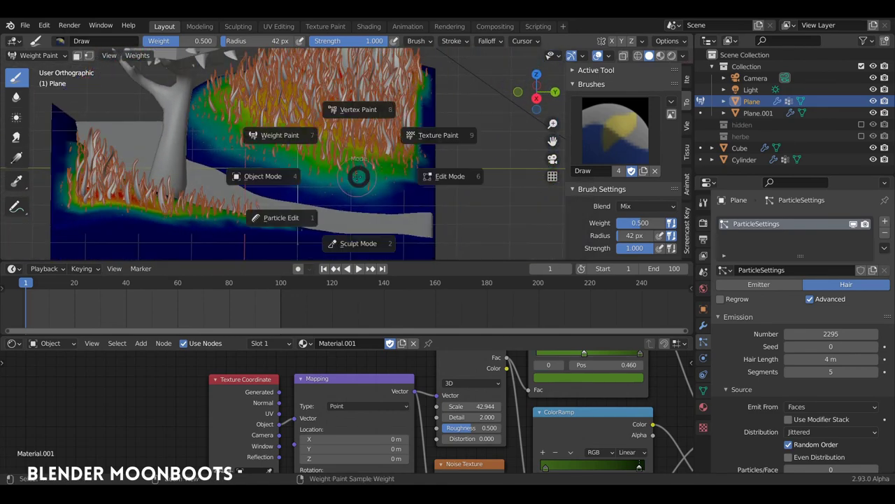
{"action": "left_click", "coordinate": [301, 182]}
{"action": "mouse_move", "coordinate": [301, 182]}
{"action": "middle_mouse_down"}
{"action": "mouse_move", "coordinate": [364, 161]}
{"action": "mouse_move", "coordinate": [347, 125]}
{"action": "middle_mouse_up"}
Step: Show the diorama in Material Preview and save object.blend
{"action": "left_click", "coordinate": [661, 56]}
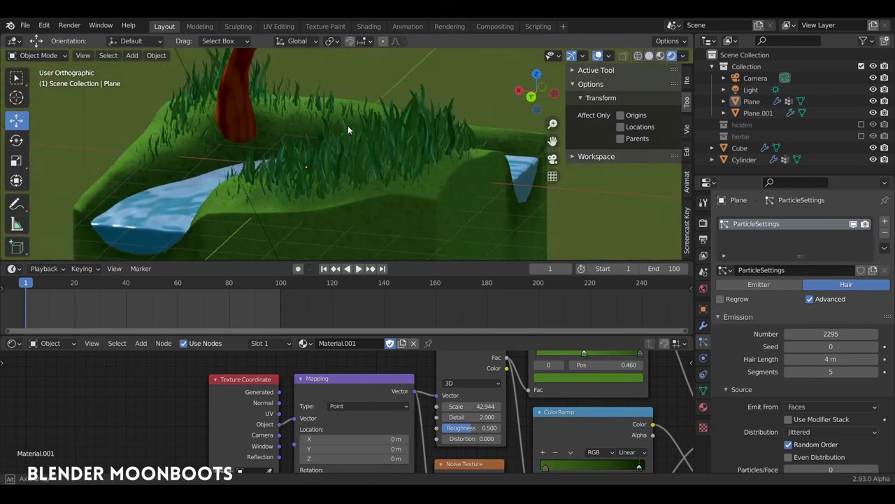
{"action": "scroll", "coordinate": [353, 144], "scroll_direction": "down", "scroll_amount": 2}
{"action": "mouse_move", "coordinate": [359, 159]}
{"action": "middle_mouse_down"}
{"action": "mouse_move", "coordinate": [404, 173]}
{"action": "mouse_move", "coordinate": [409, 192]}
{"action": "mouse_move", "coordinate": [402, 183]}
{"action": "mouse_move", "coordinate": [374, 191]}
{"action": "middle_mouse_up"}
{"action": "key", "text": "ctrl+s"}
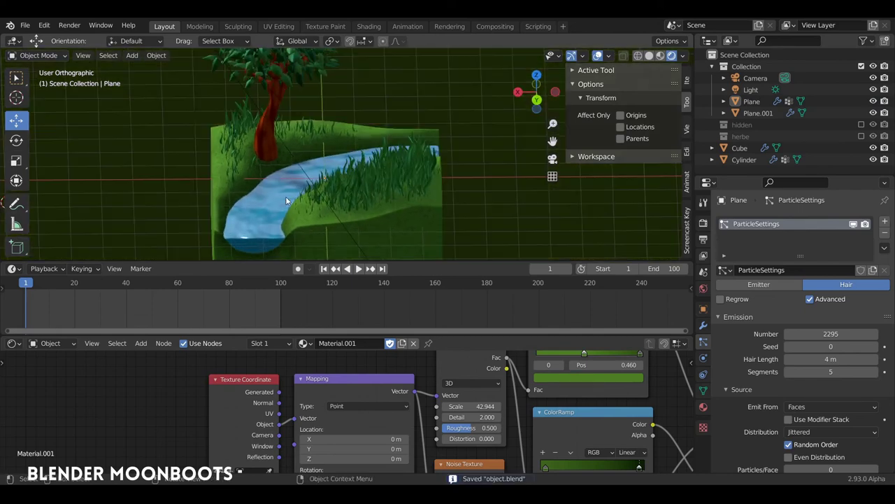
{"action": "middle_click_drag", "start_coordinate": [356, 148], "coordinate": [339, 186]}
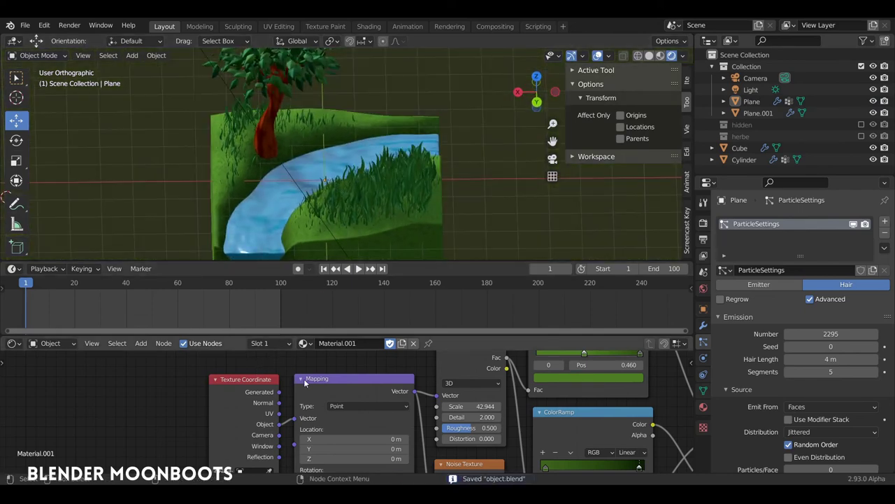
Step: Turn the Timeline into a Dope Sheet and offset the Mapping node's X location
{"action": "middle_click_drag", "start_coordinate": [273, 368], "coordinate": [147, 360]}
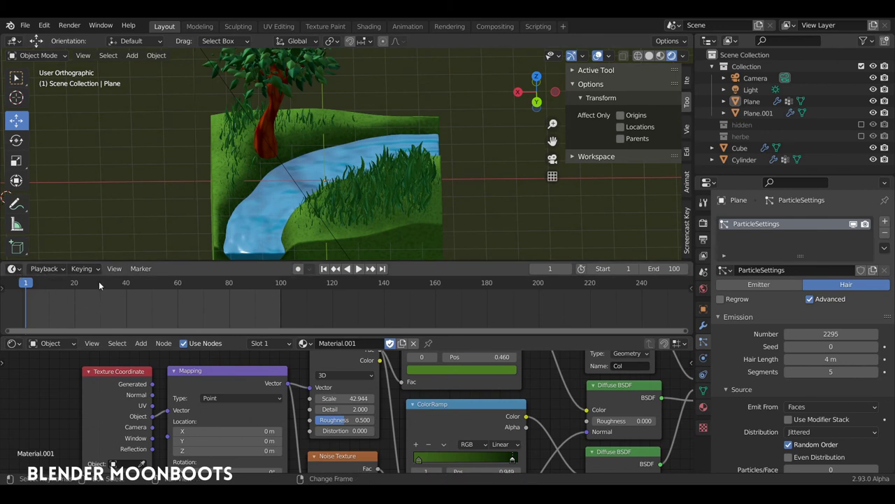
{"action": "key", "text": "shift+F12"}
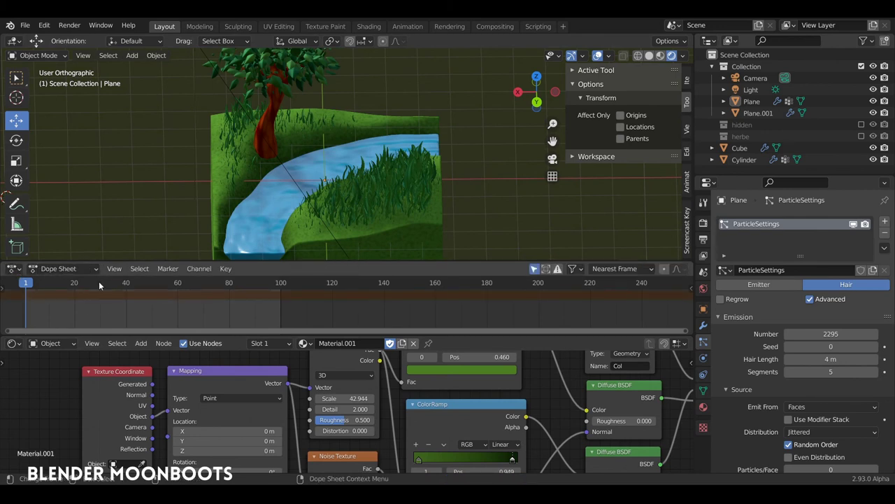
{"action": "left_click_drag", "start_coordinate": [211, 379], "coordinate": [193, 376]}
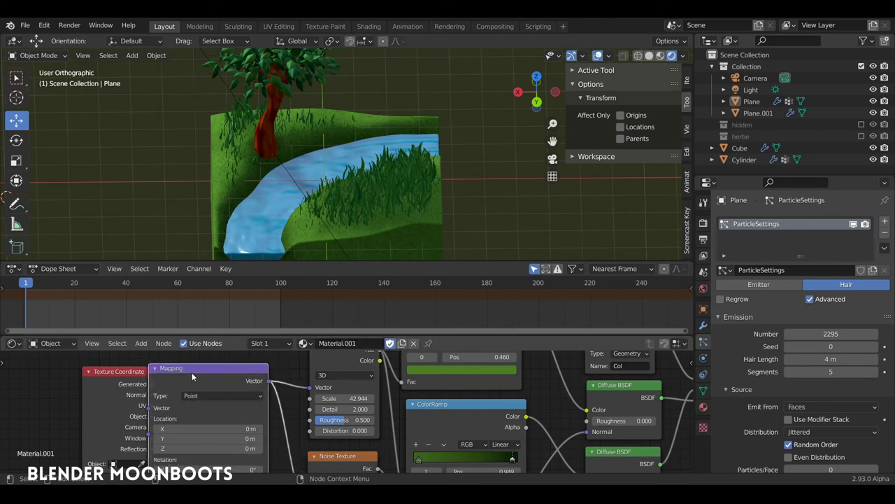
{"action": "left_click_drag", "start_coordinate": [210, 428], "coordinate": [276, 430]}
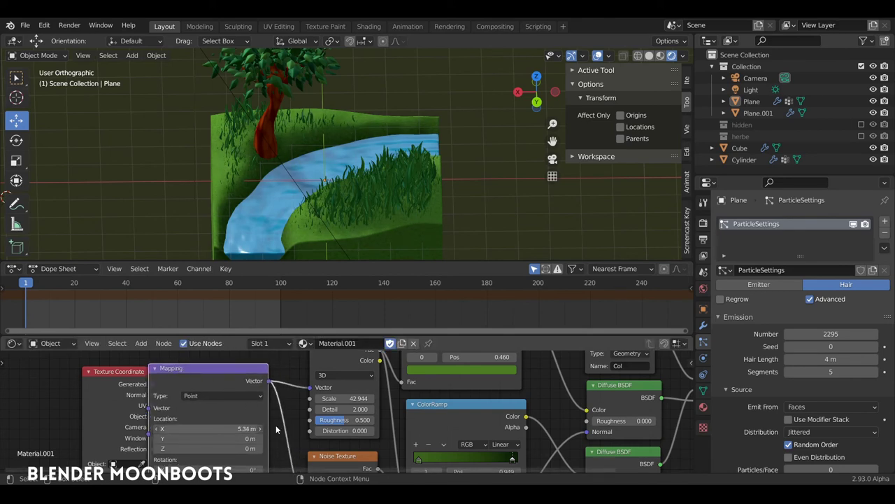
{"action": "left_click", "coordinate": [269, 254]}
Step: Rearrange the water2 nodes, shift the Mapping X location and keyframe it at frame 0
{"action": "middle_click_drag", "start_coordinate": [187, 380], "coordinate": [397, 393]}
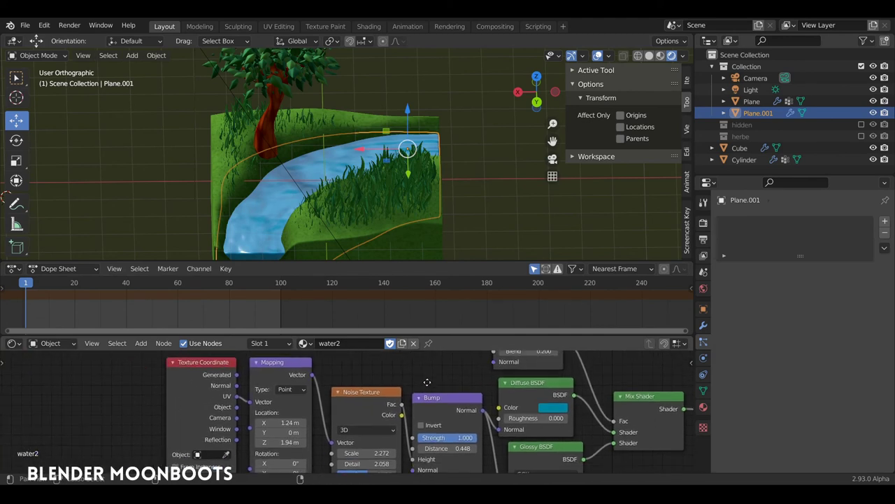
{"action": "left_click_drag", "start_coordinate": [207, 363], "coordinate": [131, 362]}
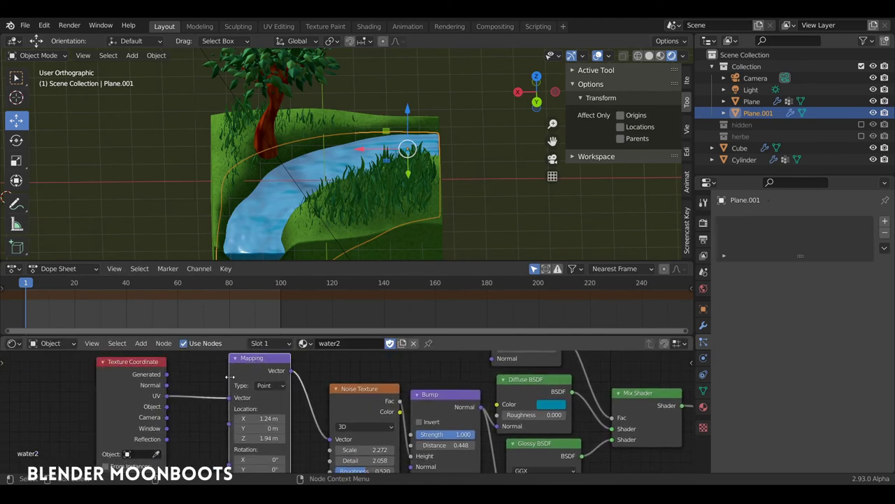
{"action": "left_click_drag", "start_coordinate": [230, 379], "coordinate": [190, 379]}
{"action": "mouse_move", "coordinate": [241, 418]}
{"action": "left_mouse_down"}
{"action": "mouse_move", "coordinate": [291, 422]}
{"action": "mouse_move", "coordinate": [264, 418]}
{"action": "left_mouse_up"}
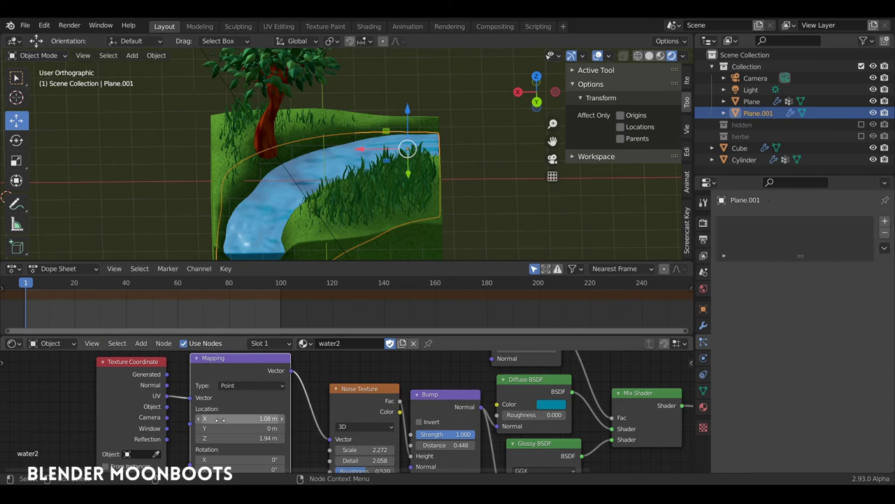
{"action": "key", "text": "i"}
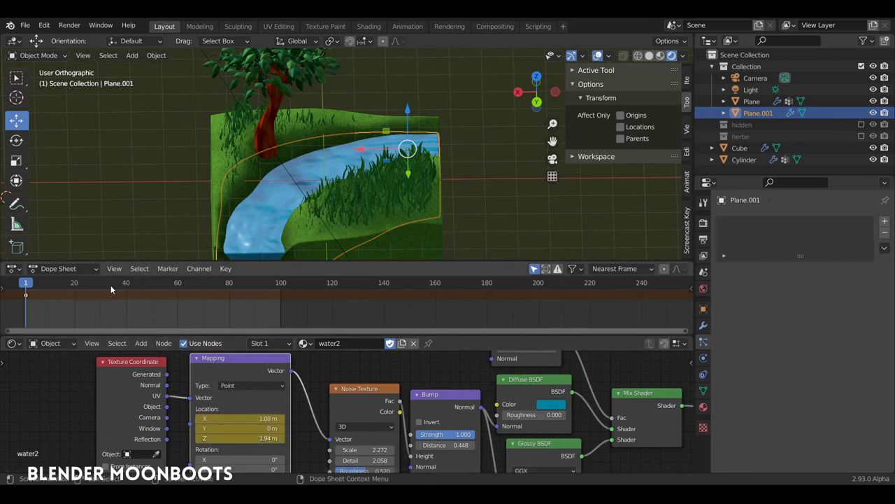
Step: Keyframe the Mapping location at X 4.12 m on frame 180
{"action": "left_click_drag", "start_coordinate": [26, 281], "coordinate": [281, 302]}
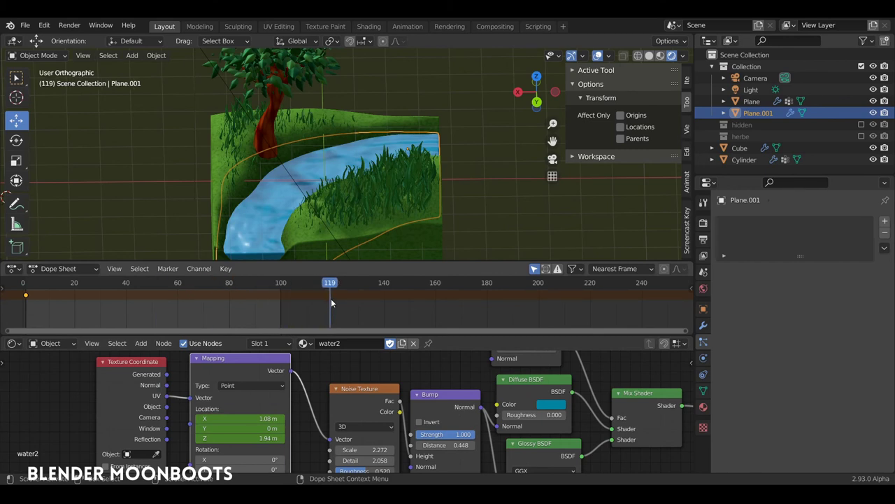
{"action": "left_click_drag", "start_coordinate": [331, 298], "coordinate": [446, 312]}
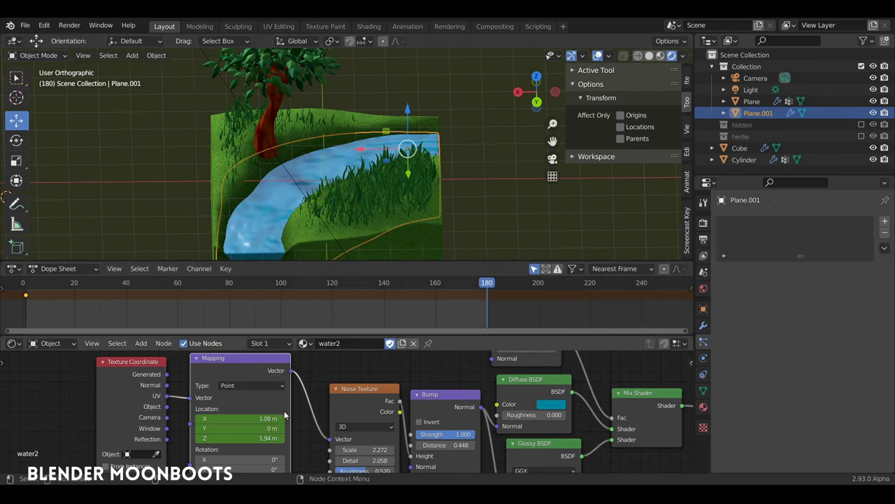
{"action": "mouse_move", "coordinate": [286, 418]}
{"action": "left_mouse_down"}
{"action": "mouse_move", "coordinate": [294, 423]}
{"action": "mouse_move", "coordinate": [283, 418]}
{"action": "mouse_move", "coordinate": [282, 439]}
{"action": "mouse_move", "coordinate": [294, 442]}
{"action": "left_mouse_up"}
{"action": "key", "text": "i"}
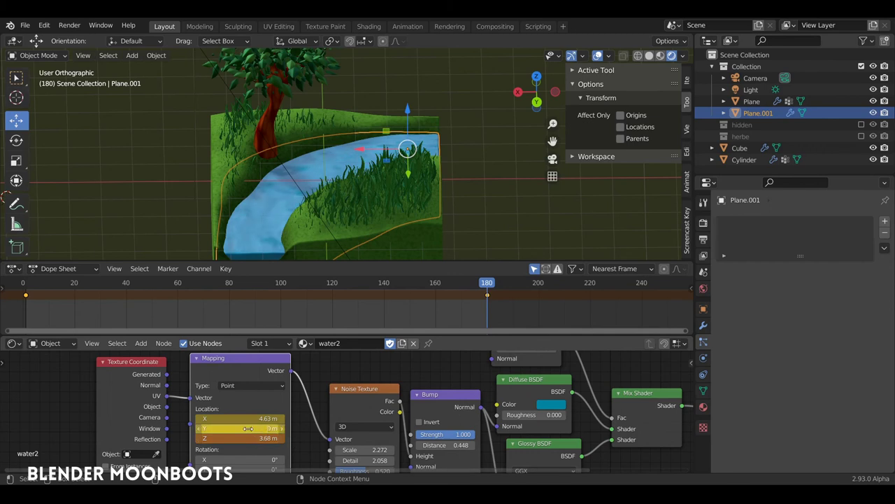
Step: Set both keyframes to Linear interpolation and play back the flowing river
{"action": "key", "text": "space"}
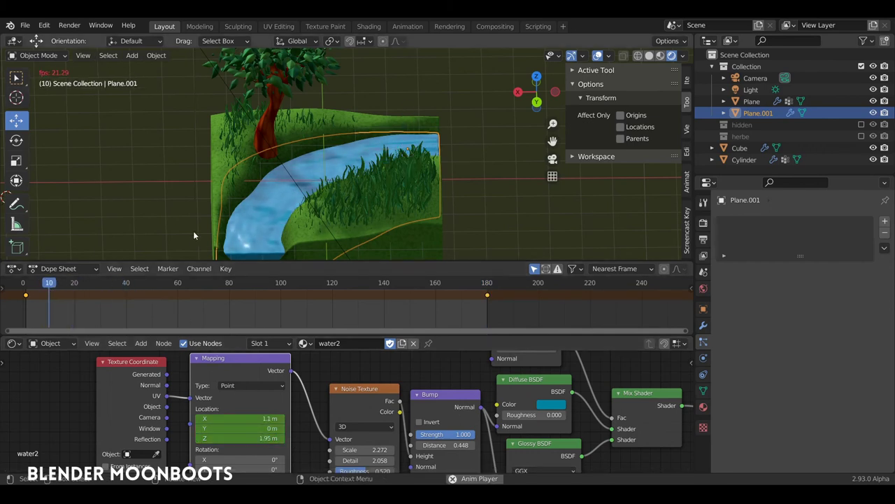
{"action": "key", "text": "space"}
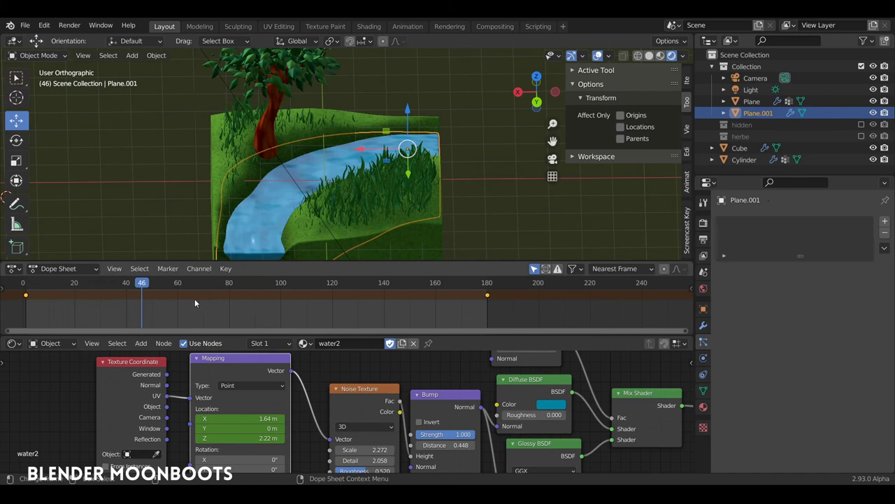
{"action": "key", "text": "t"}
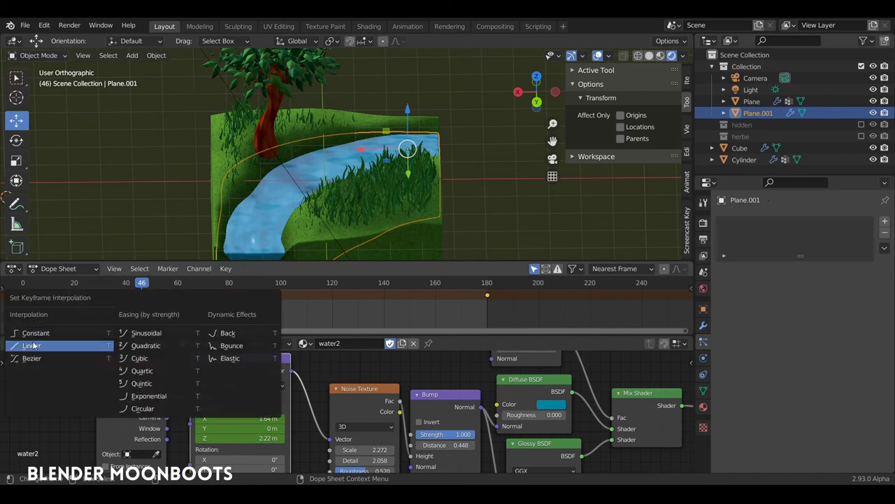
{"action": "left_click", "coordinate": [33, 347]}
{"action": "key", "text": "space"}
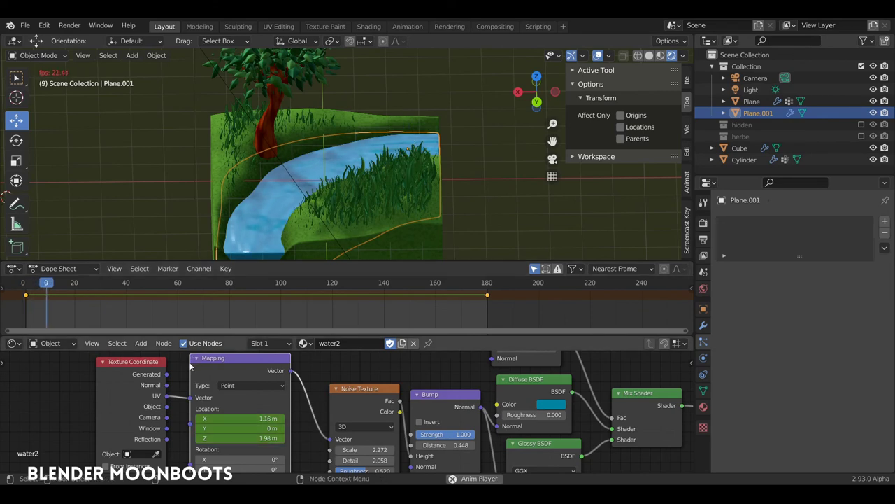
{"action": "mouse_move", "coordinate": [329, 196]}
{"action": "middle_mouse_down"}
{"action": "mouse_move", "coordinate": [369, 203]}
{"action": "mouse_move", "coordinate": [343, 193]}
{"action": "middle_mouse_up"}
Step: Enable contact shadows on the Sun light with a 1.6 m distance
{"action": "scroll", "coordinate": [339, 211], "scroll_direction": "up", "scroll_amount": 2}
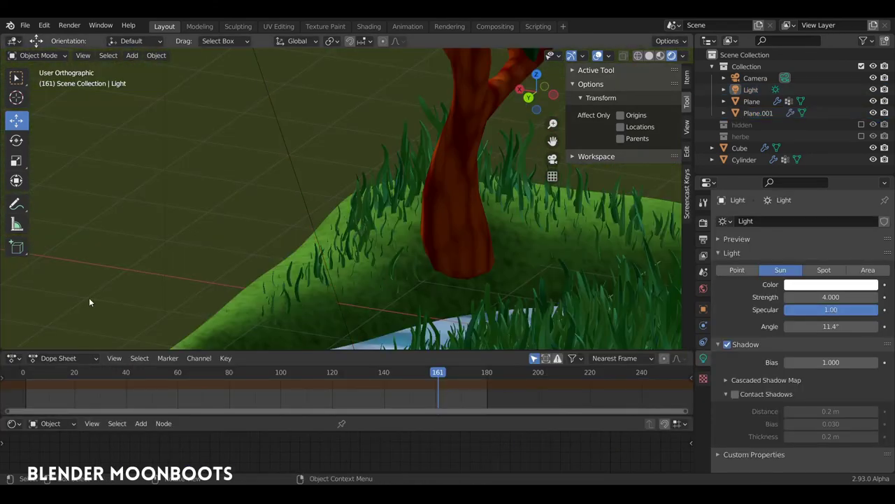
{"action": "left_click", "coordinate": [293, 191]}
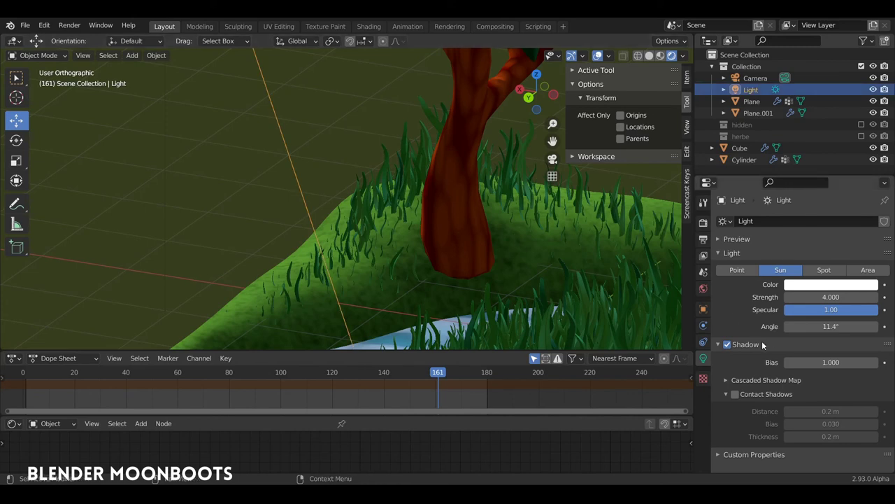
{"action": "left_click", "coordinate": [735, 394]}
{"action": "scroll", "coordinate": [399, 238], "scroll_direction": "up", "scroll_amount": 2}
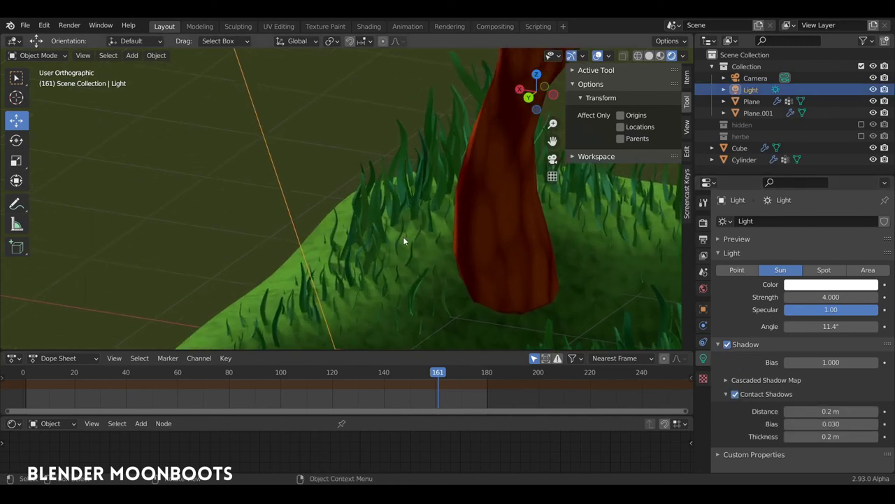
{"action": "mouse_move", "coordinate": [403, 236]}
{"action": "middle_mouse_down"}
{"action": "mouse_move", "coordinate": [456, 248]}
{"action": "mouse_move", "coordinate": [518, 287]}
{"action": "middle_mouse_up"}
{"action": "scroll", "coordinate": [467, 260], "scroll_direction": "down", "scroll_amount": 2}
{"action": "left_click", "coordinate": [789, 411]}
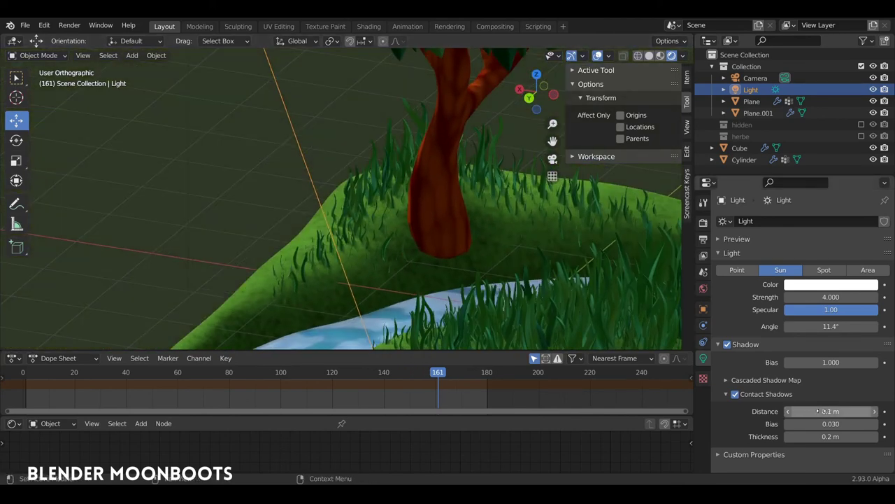
{"action": "mouse_move", "coordinate": [790, 414]}
{"action": "left_mouse_down"}
{"action": "mouse_move", "coordinate": [798, 412]}
{"action": "mouse_move", "coordinate": [786, 413]}
{"action": "left_mouse_up"}
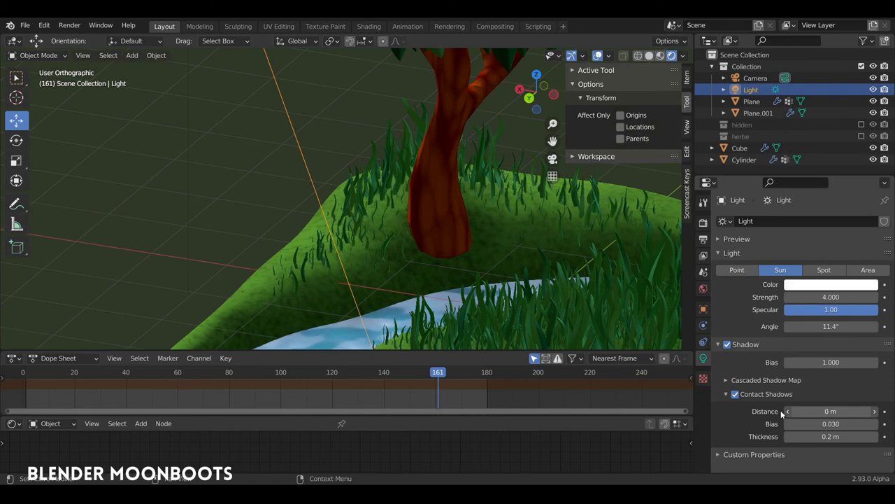
{"action": "scroll", "coordinate": [507, 206], "scroll_direction": "down", "scroll_amount": 3}
{"action": "middle_click_drag", "start_coordinate": [508, 206], "coordinate": [509, 245]}
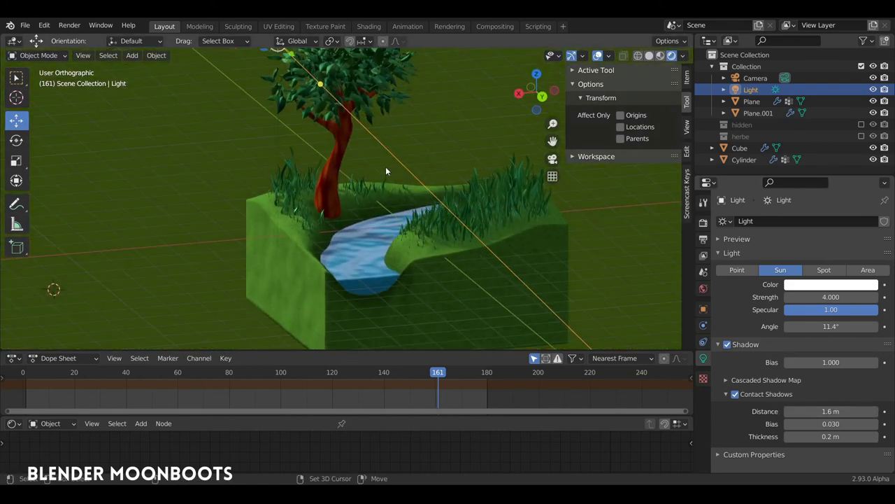
Step: Add a point light above the river, set its power to 55.78 W, and position it
{"action": "key", "text": "shift+a"}
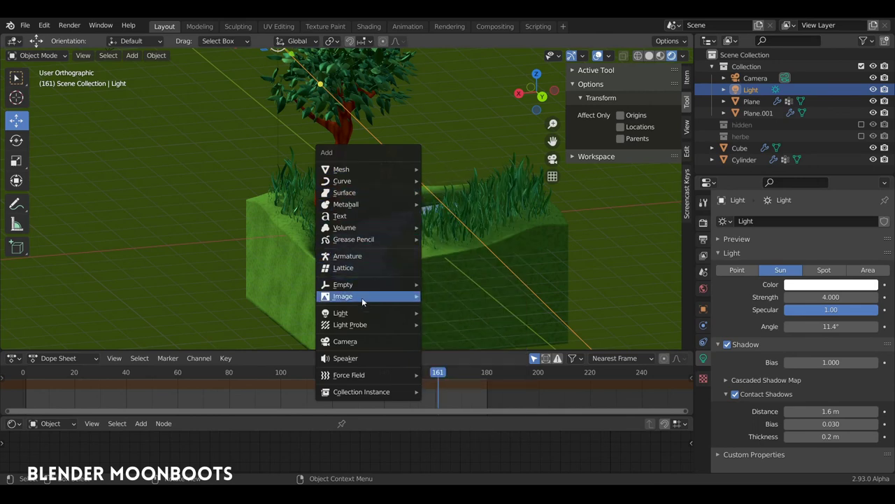
{"action": "mouse_move", "coordinate": [341, 313]}
{"action": "left_click", "coordinate": [448, 316]}
{"action": "middle_click_drag", "start_coordinate": [441, 251], "coordinate": [396, 179]}
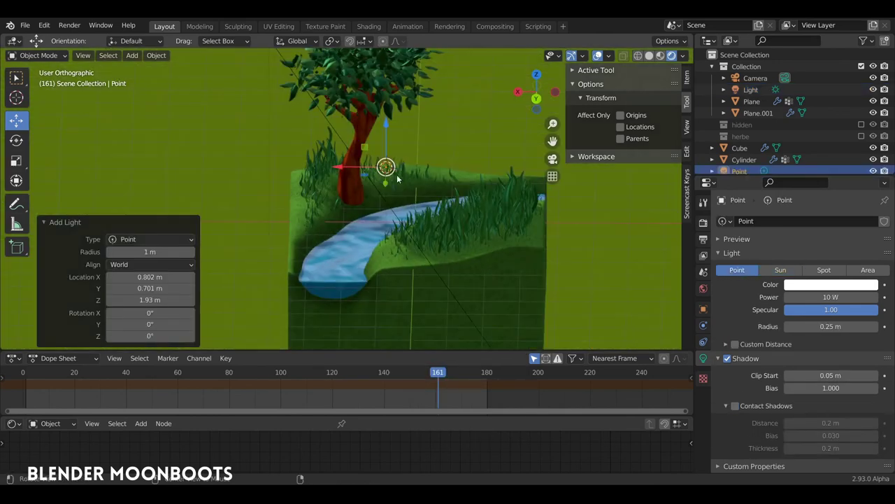
{"action": "left_click_drag", "start_coordinate": [387, 127], "coordinate": [386, 159]}
{"action": "middle_click_drag", "start_coordinate": [387, 158], "coordinate": [374, 221]}
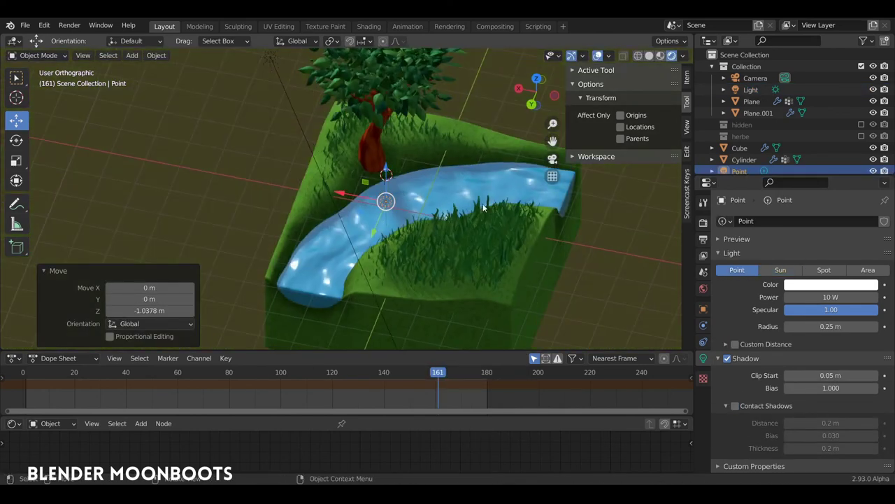
{"action": "mouse_move", "coordinate": [831, 296]}
{"action": "left_mouse_down"}
{"action": "mouse_move", "coordinate": [853, 299]}
{"action": "mouse_move", "coordinate": [837, 299]}
{"action": "left_mouse_up"}
{"action": "middle_click_drag", "start_coordinate": [392, 252], "coordinate": [379, 151]}
{"action": "key", "text": "g"}
{"action": "left_click", "coordinate": [388, 203]}
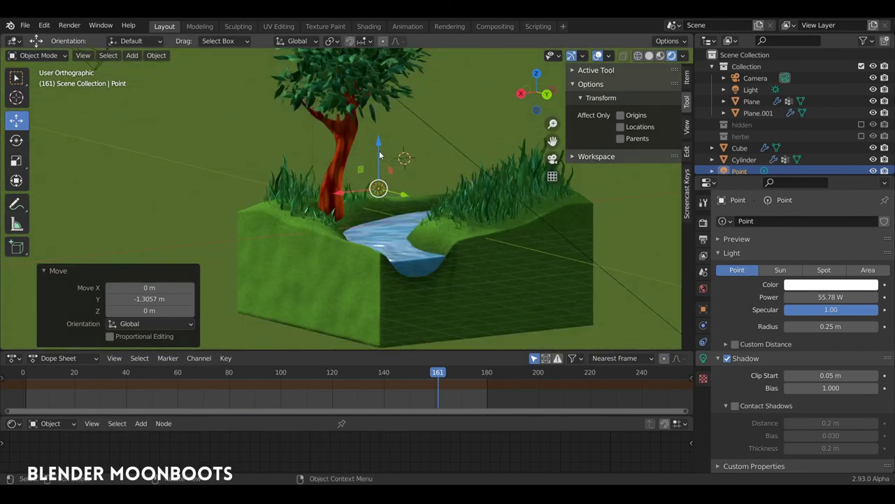
{"action": "key", "text": "g"}
{"action": "key", "text": "z"}
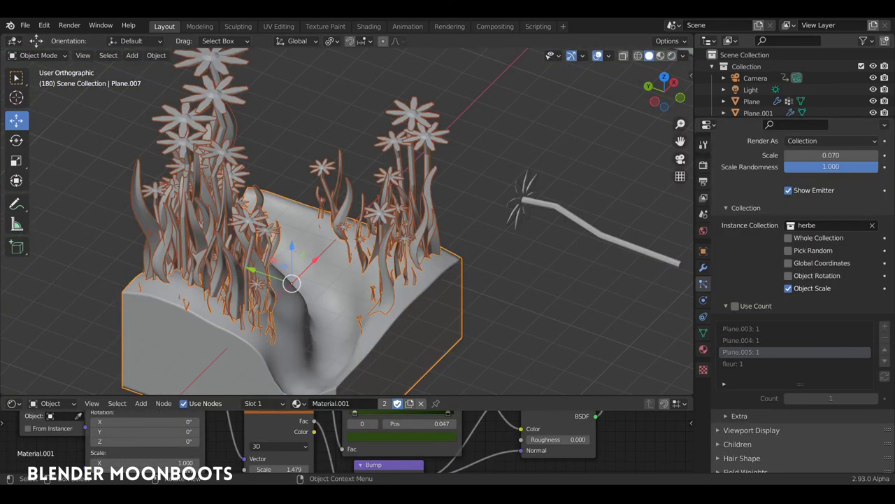
Step: Select Plane.007 and enable Use Count in its particle collection render settings
{"action": "key", "text": "alt+a"}
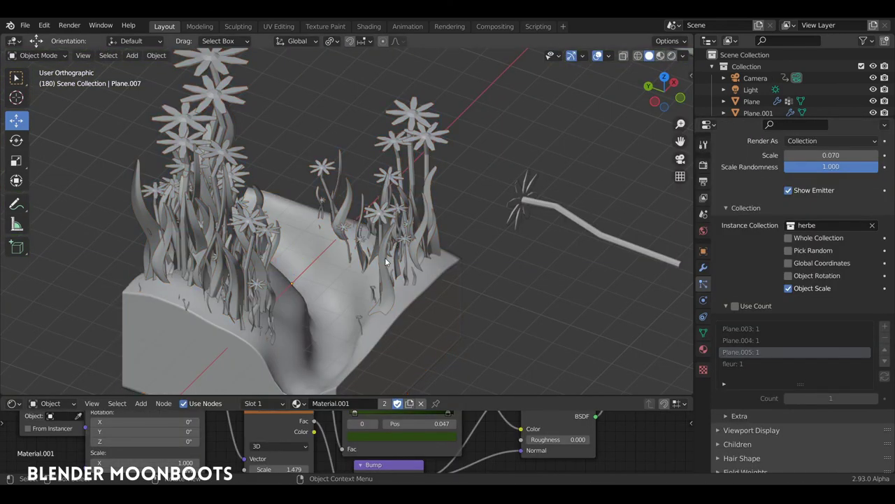
{"action": "left_click", "coordinate": [386, 262]}
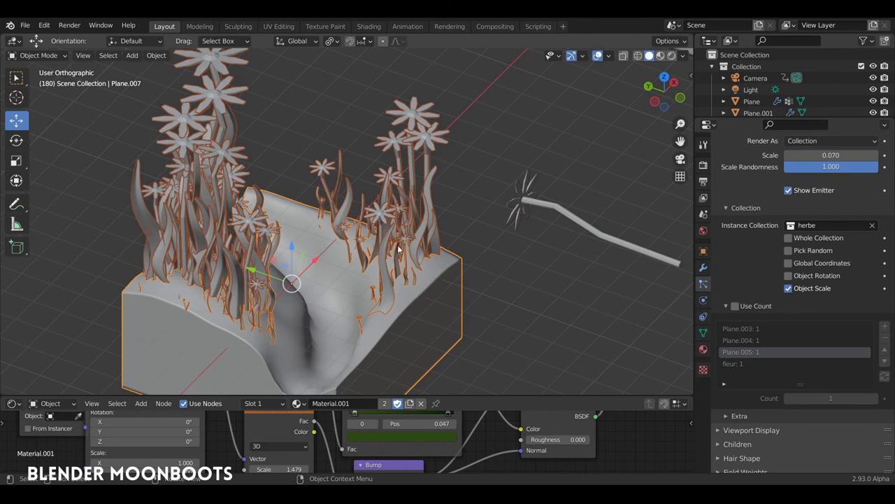
{"action": "left_click", "coordinate": [535, 196]}
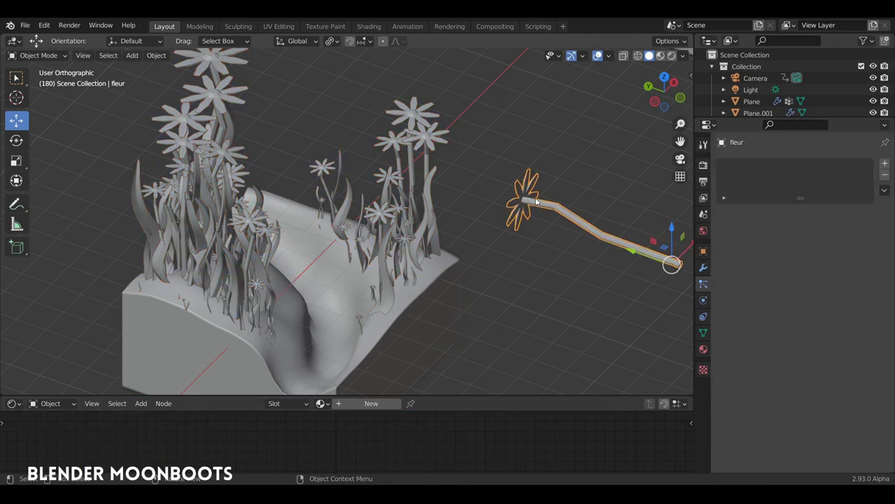
{"action": "middle_click_drag", "start_coordinate": [541, 204], "coordinate": [529, 199], "text": "shift"}
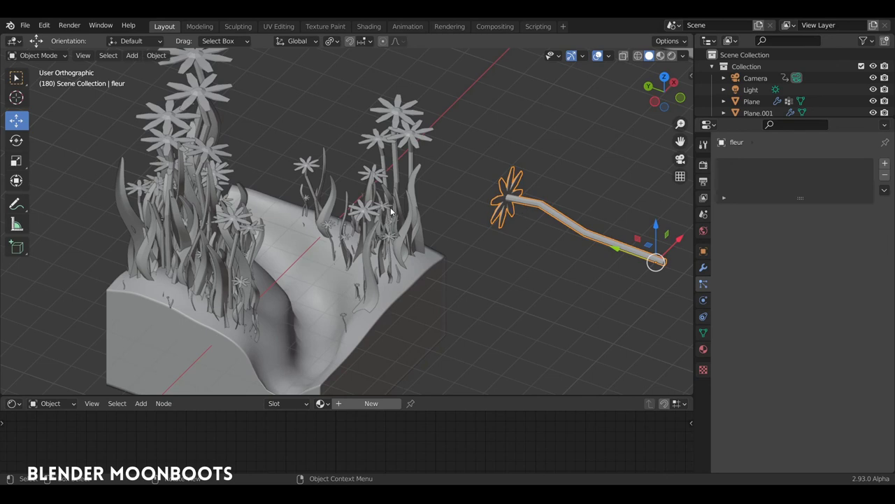
{"action": "left_click", "coordinate": [387, 259]}
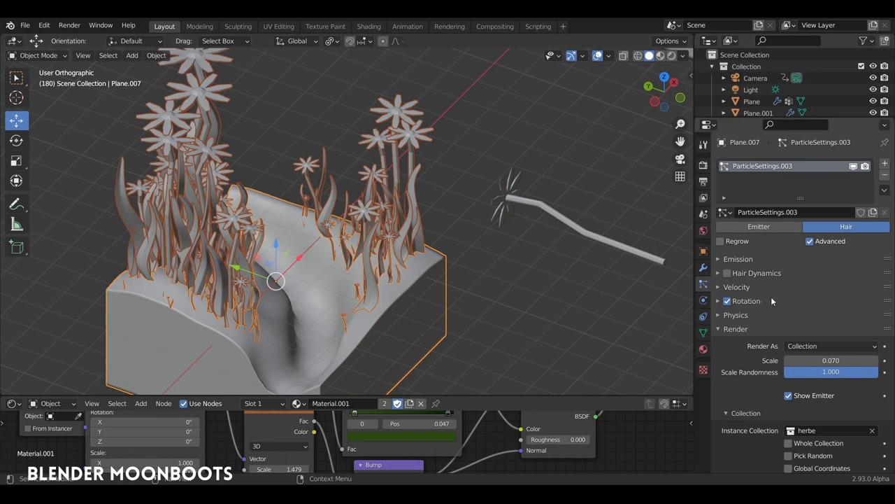
{"action": "scroll", "coordinate": [749, 301], "scroll_direction": "down", "scroll_amount": 3}
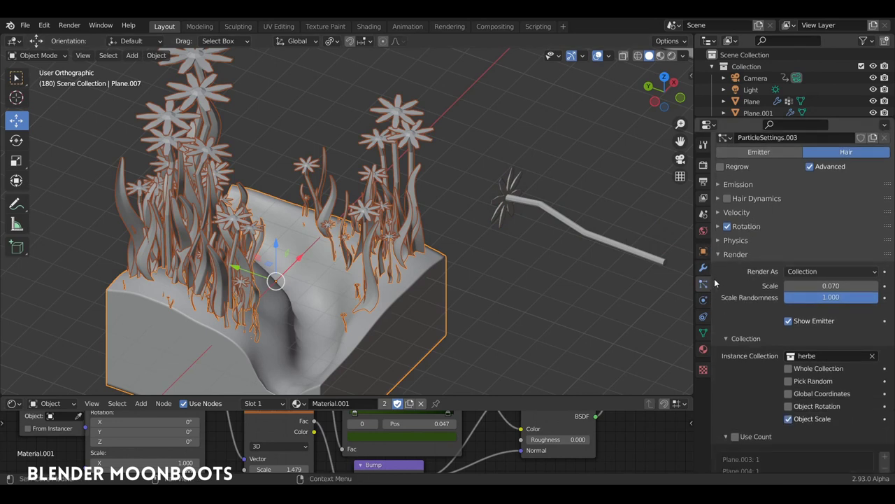
{"action": "scroll", "coordinate": [735, 284], "scroll_direction": "down", "scroll_amount": 2}
{"action": "scroll", "coordinate": [750, 287], "scroll_direction": "down", "scroll_amount": 2}
{"action": "scroll", "coordinate": [750, 287], "scroll_direction": "up", "scroll_amount": 2}
{"action": "scroll", "coordinate": [748, 291], "scroll_direction": "down", "scroll_amount": 2}
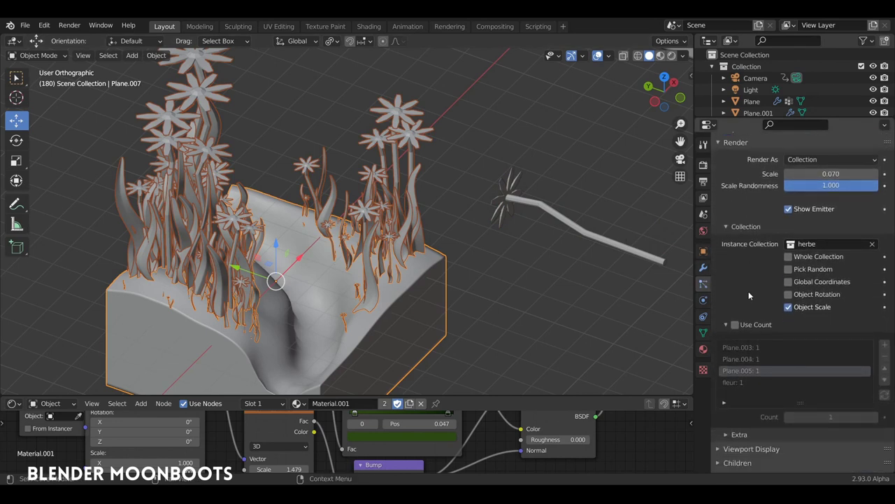
{"action": "left_click", "coordinate": [735, 325]}
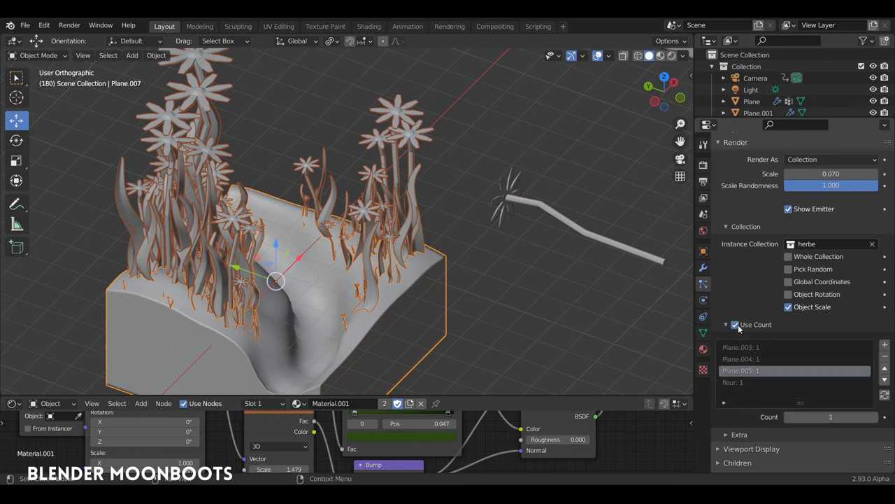
Step: Set the fleur instance count to 3 and Plane.005 to 2
{"action": "left_click", "coordinate": [740, 382]}
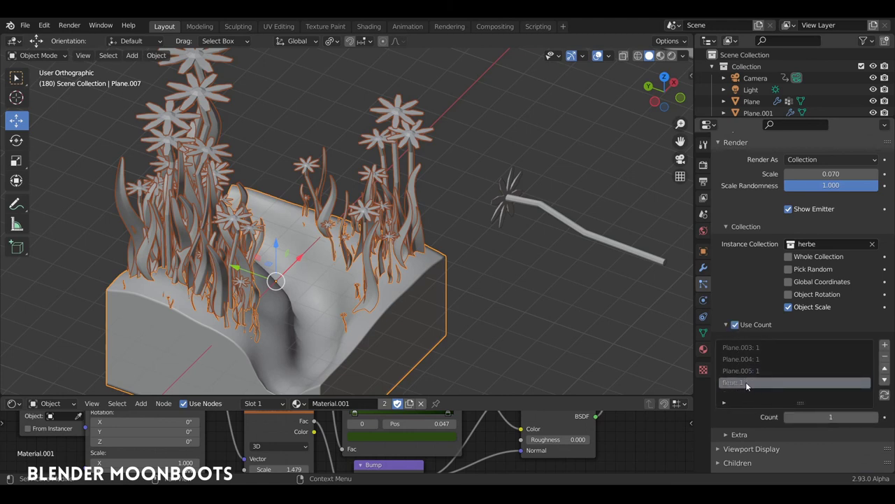
{"action": "left_click", "coordinate": [876, 418]}
{"action": "left_click", "coordinate": [876, 418]}
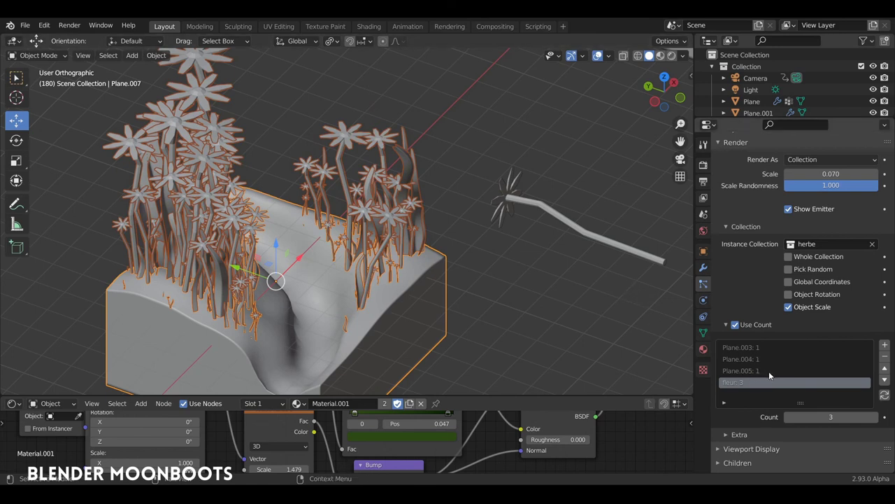
{"action": "left_click", "coordinate": [769, 371]}
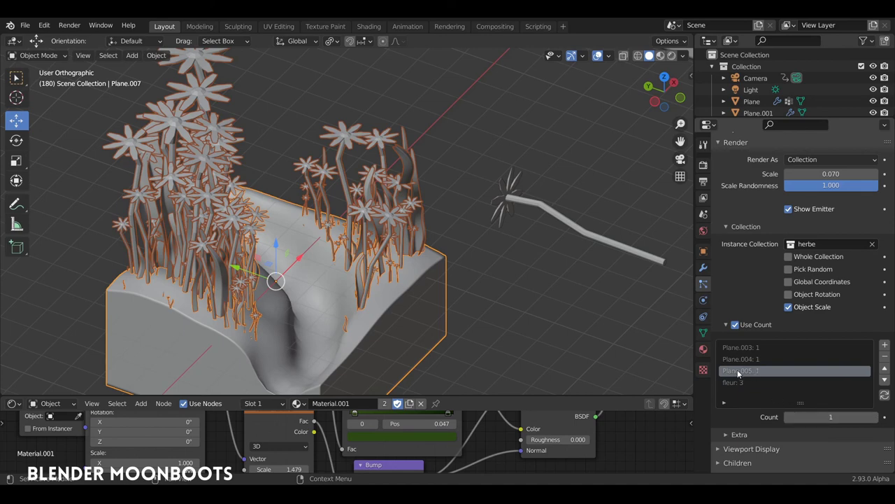
{"action": "left_click", "coordinate": [875, 417]}
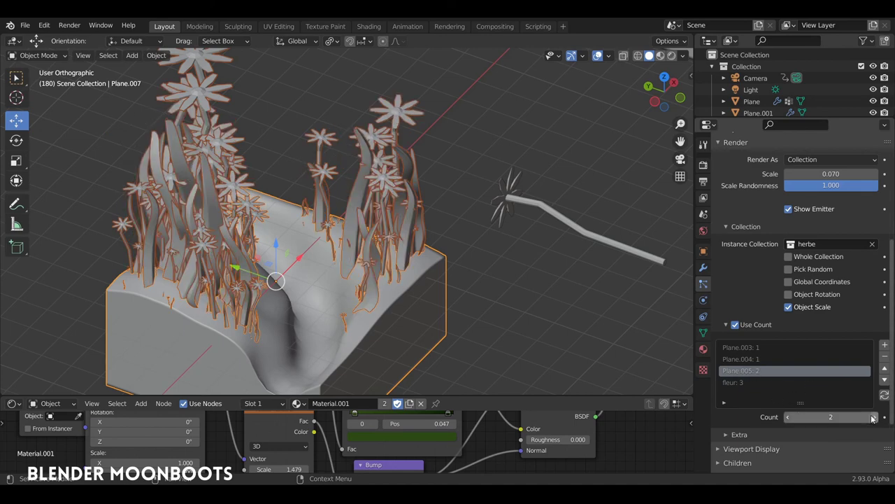
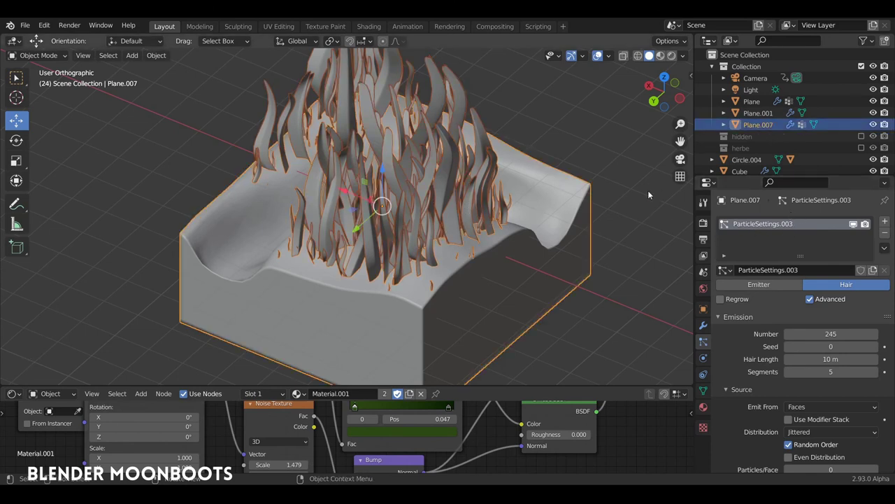
Step: Keep the particle hair visible in the viewport and enable it for rendering
{"action": "left_click", "coordinate": [852, 224]}
{"action": "left_click", "coordinate": [853, 224]}
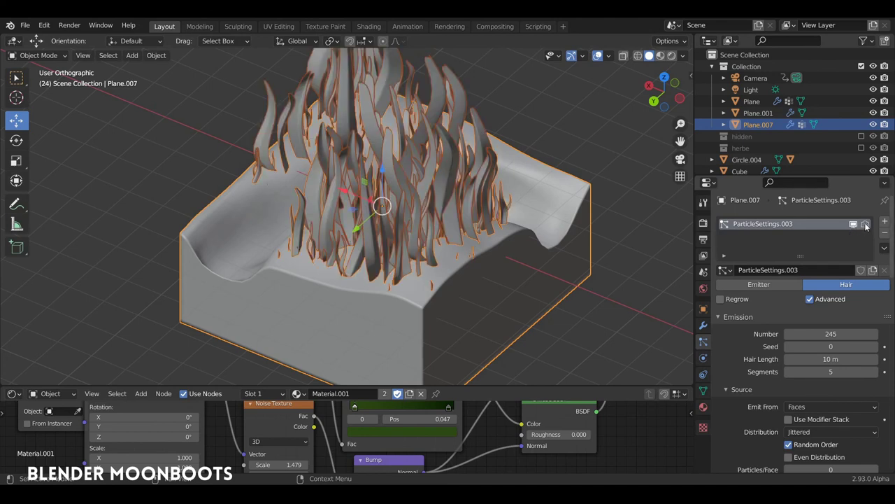
{"action": "left_click", "coordinate": [866, 225]}
Step: View the grass from a lower, closer angle and show the ParticleSystem 0.001 modifier settings
{"action": "middle_click_drag", "start_coordinate": [582, 218], "coordinate": [511, 191]}
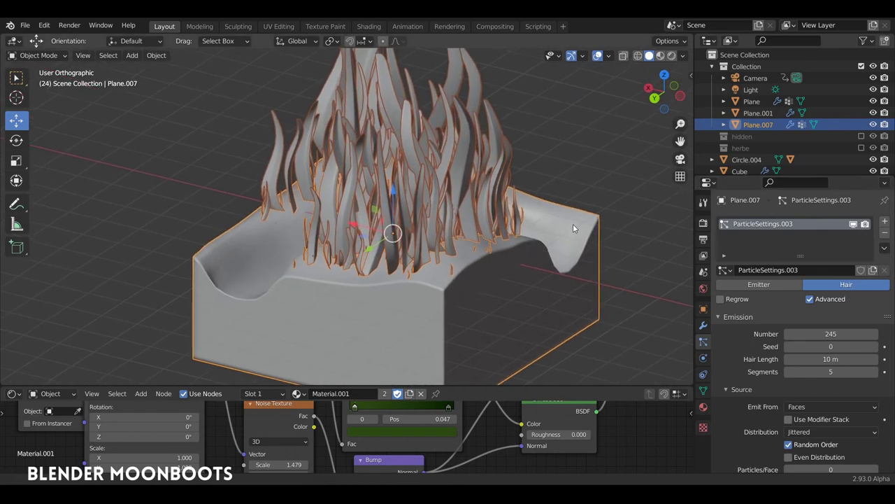
{"action": "middle_click_drag", "start_coordinate": [467, 161], "coordinate": [496, 165]}
{"action": "scroll", "coordinate": [464, 163], "scroll_direction": "up", "scroll_amount": 2}
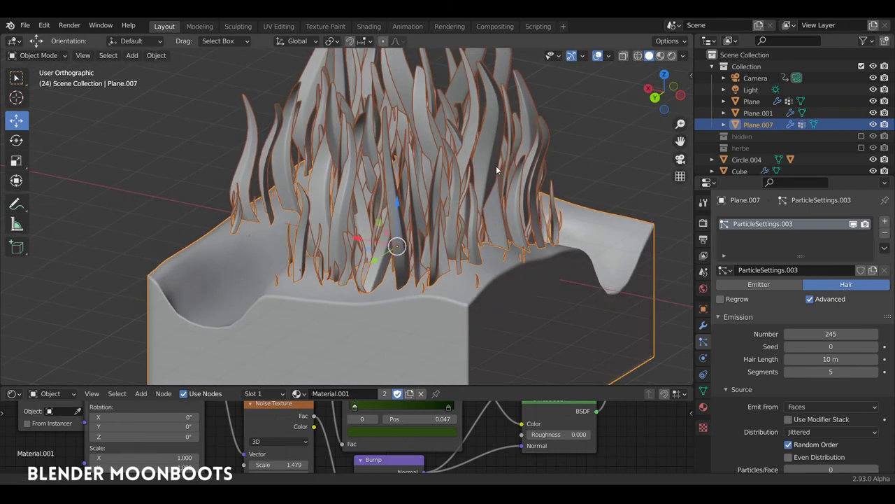
{"action": "left_click", "coordinate": [703, 326]}
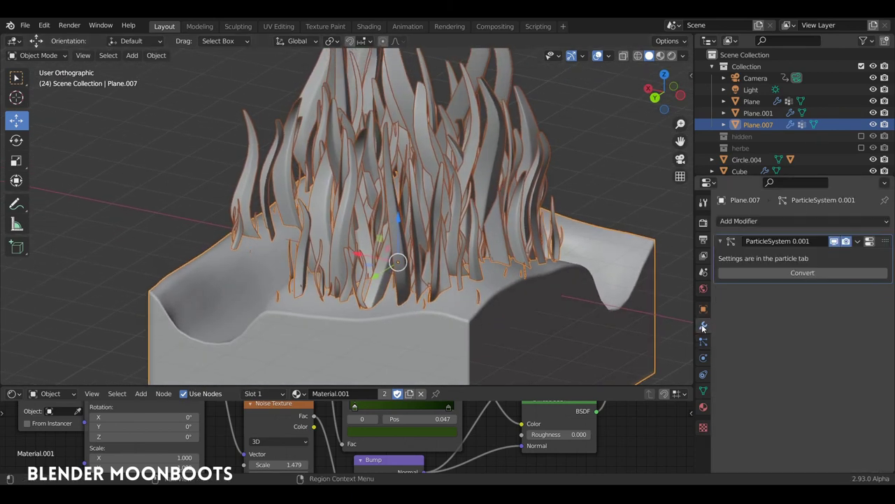
Step: Convert the particle hair to mesh blades, then try a proportional grab on one blade's tip and cancel it
{"action": "left_click", "coordinate": [772, 272]}
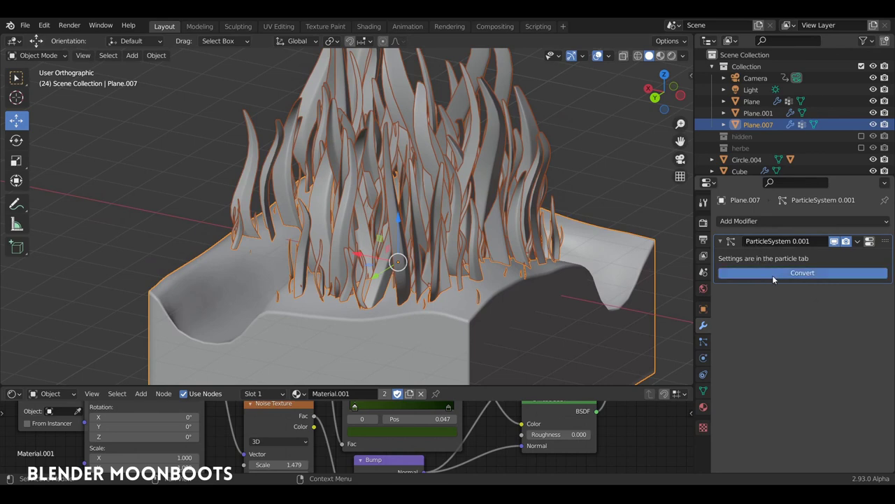
{"action": "left_click", "coordinate": [495, 151]}
{"action": "key", "text": "Tab"}
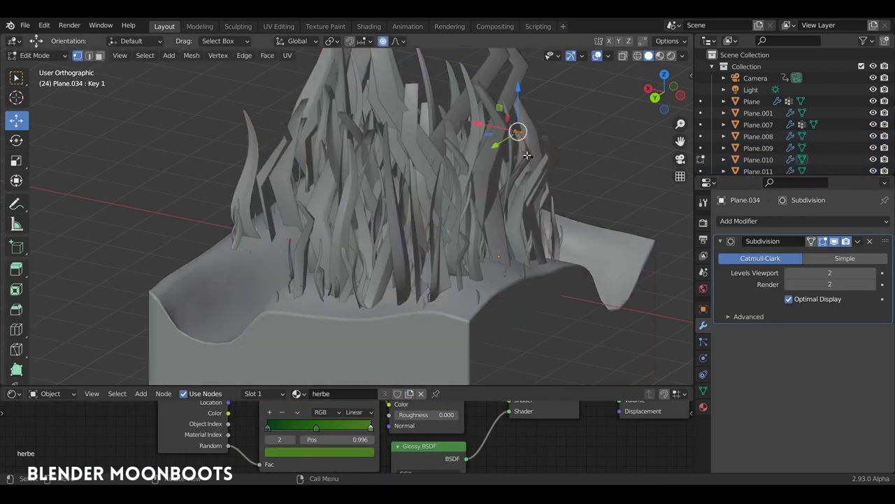
{"action": "left_click", "coordinate": [530, 155]}
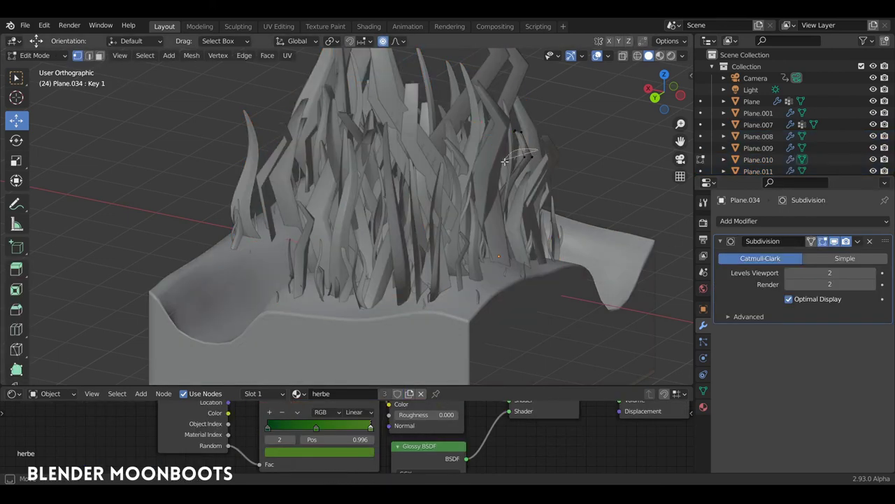
{"action": "key", "text": "g"}
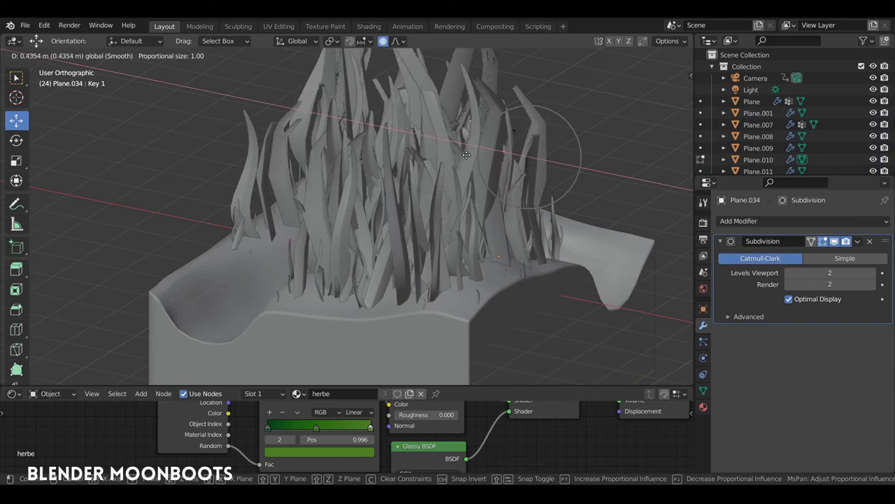
{"action": "key", "text": "Escape"}
Step: Return to Object Mode and lasso-select all the converted grass blades
{"action": "key", "text": "Tab"}
{"action": "middle_click_drag", "start_coordinate": [512, 167], "coordinate": [369, 115]}
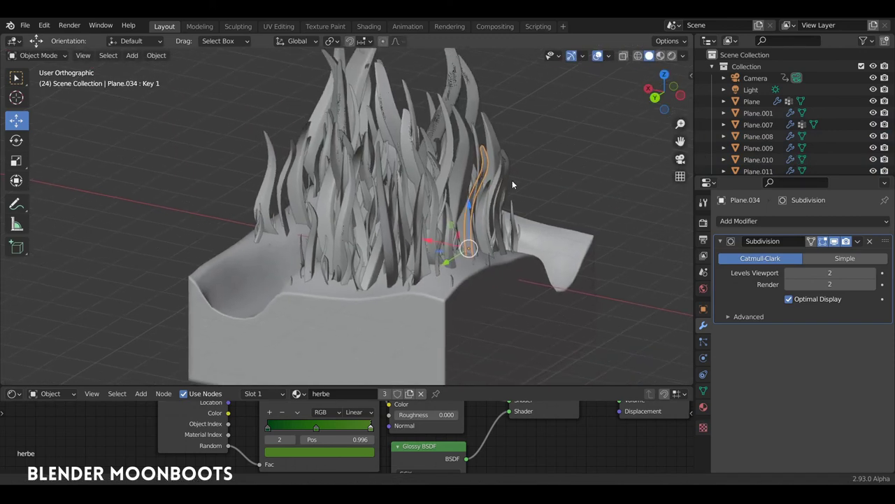
{"action": "right_click_drag", "start_coordinate": [368, 112], "coordinate": [378, 116], "text": "ctrl"}
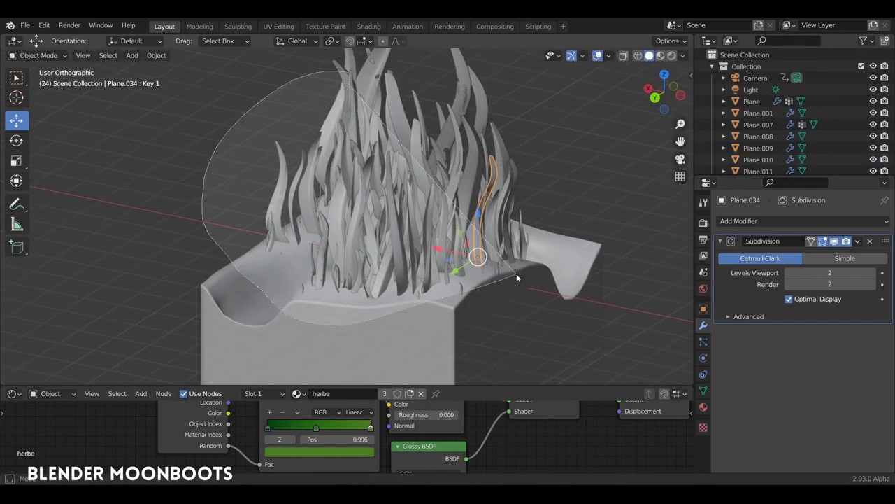
Step: Make the blades single-user (Object & Data), then bend blade Plane.049 with proportional editing
{"action": "left_click", "coordinate": [157, 55]}
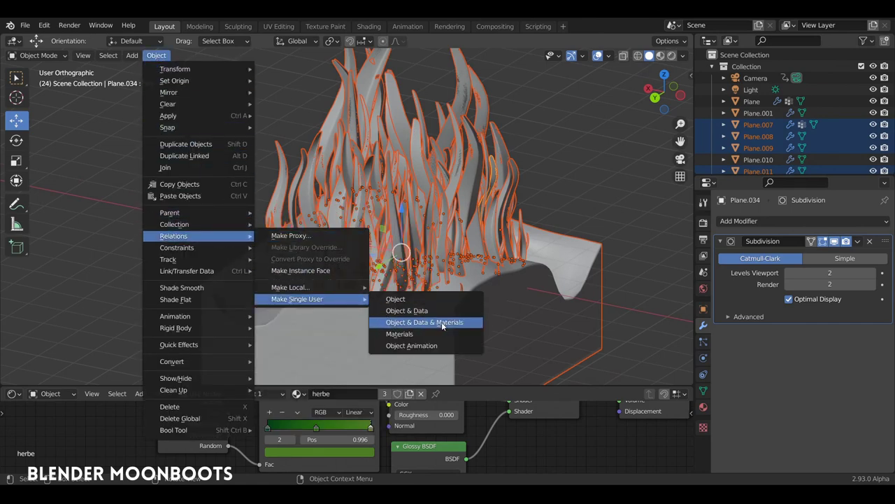
{"action": "mouse_move", "coordinate": [297, 299]}
{"action": "left_click", "coordinate": [439, 312]}
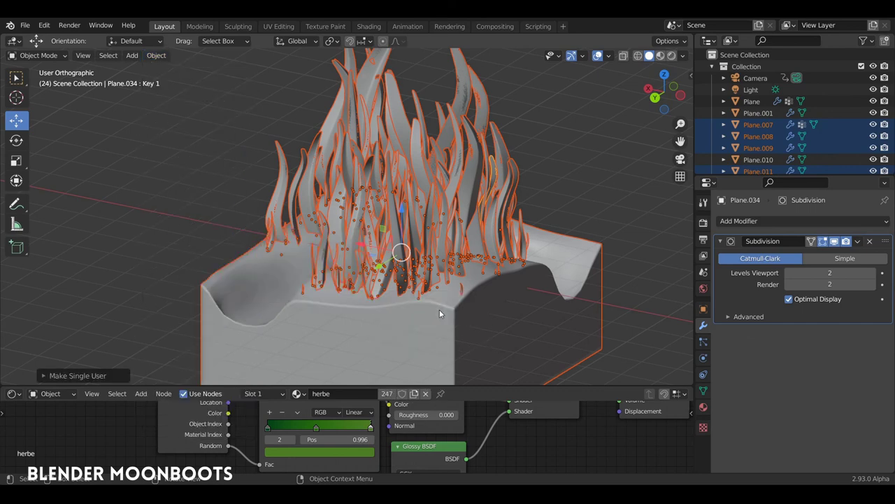
{"action": "left_click", "coordinate": [475, 151]}
{"action": "key", "text": "Tab"}
{"action": "key", "text": "g"}
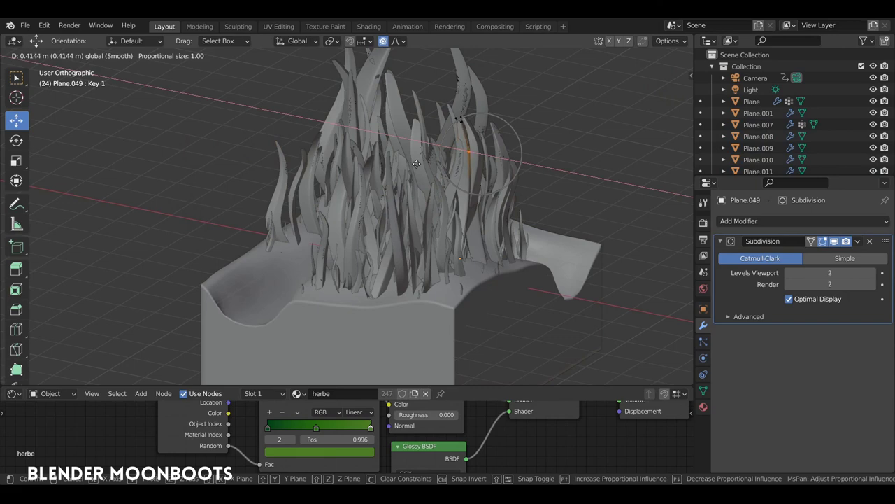
{"action": "left_click", "coordinate": [416, 163]}
{"action": "key", "text": "Tab"}
{"action": "mouse_move", "coordinate": [436, 175]}
{"action": "middle_mouse_down"}
{"action": "mouse_move", "coordinate": [452, 177]}
{"action": "mouse_move", "coordinate": [460, 161]}
{"action": "middle_mouse_up"}
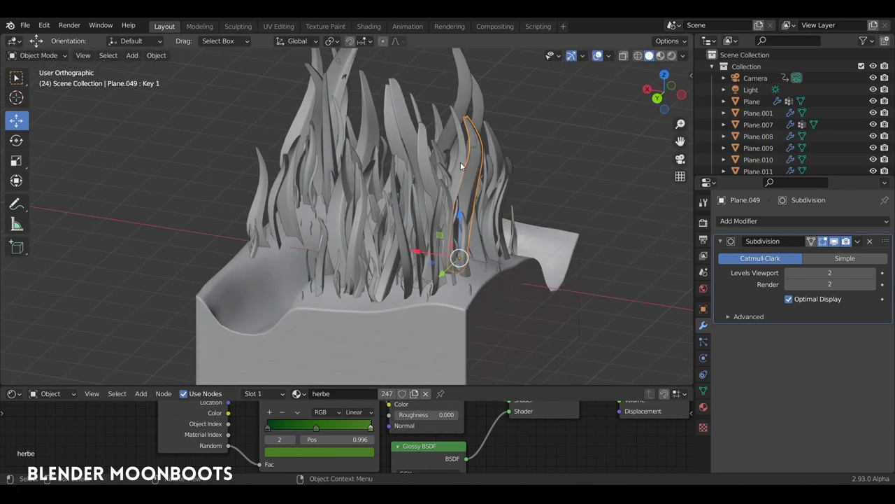